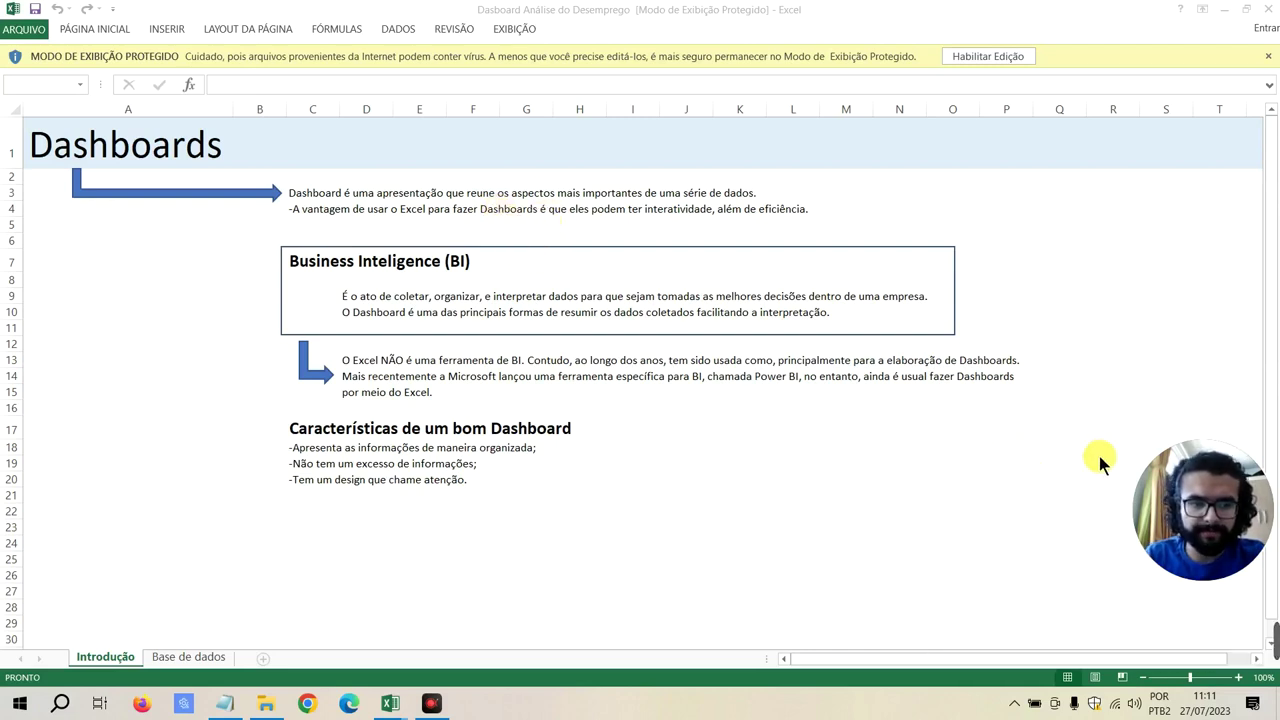
Click and drag across cells on the Introdução sheet
left_click_drag(1190, 463, 1191, 501)
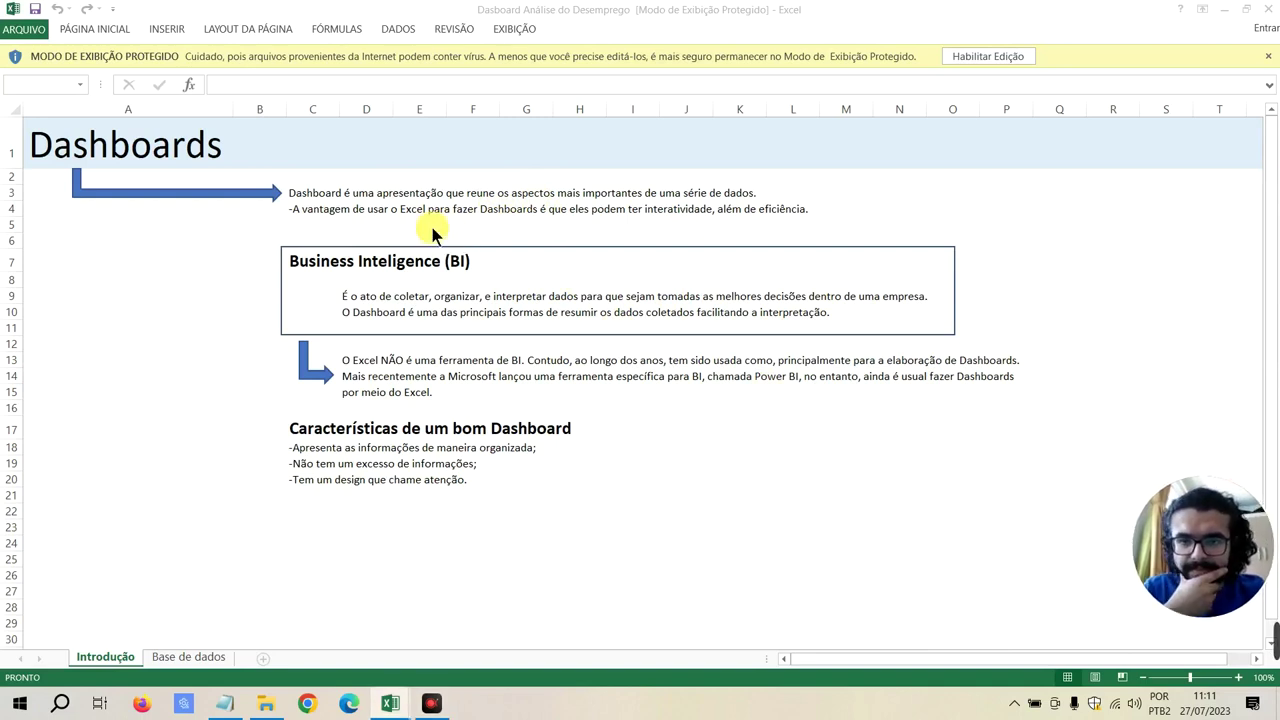
left_click(498, 177)
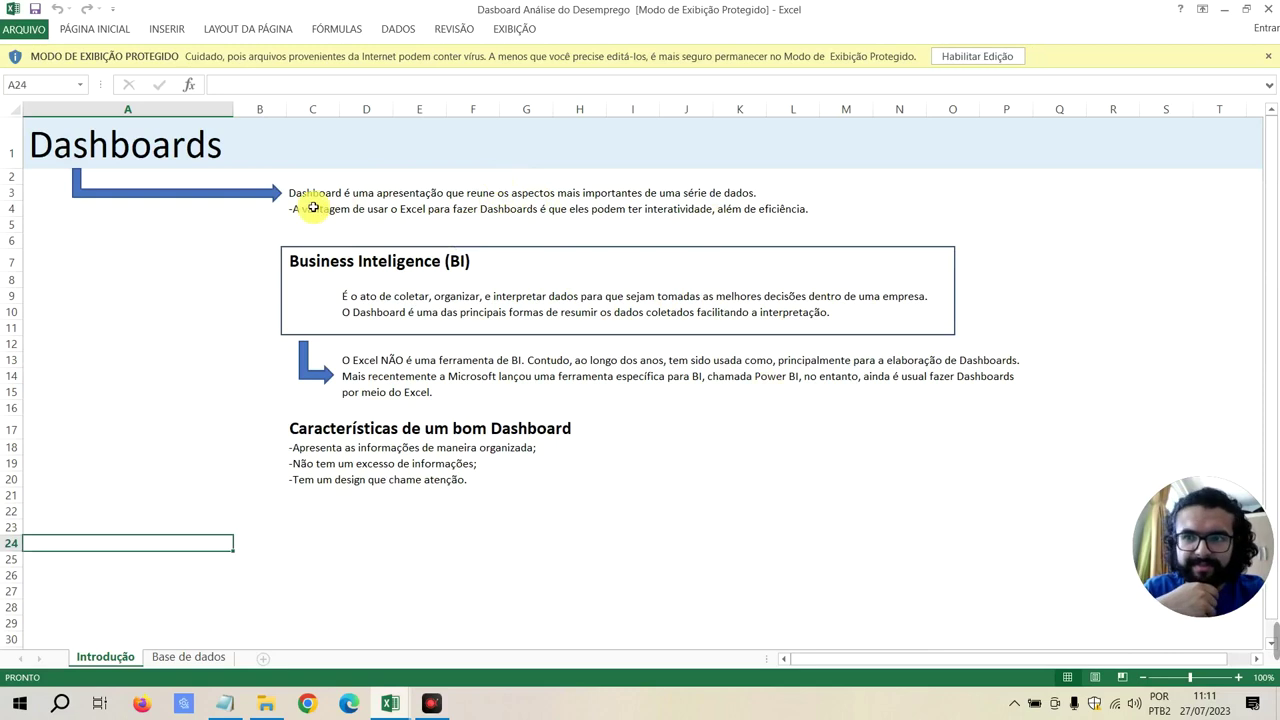
left_click(238, 225)
left_click(202, 220)
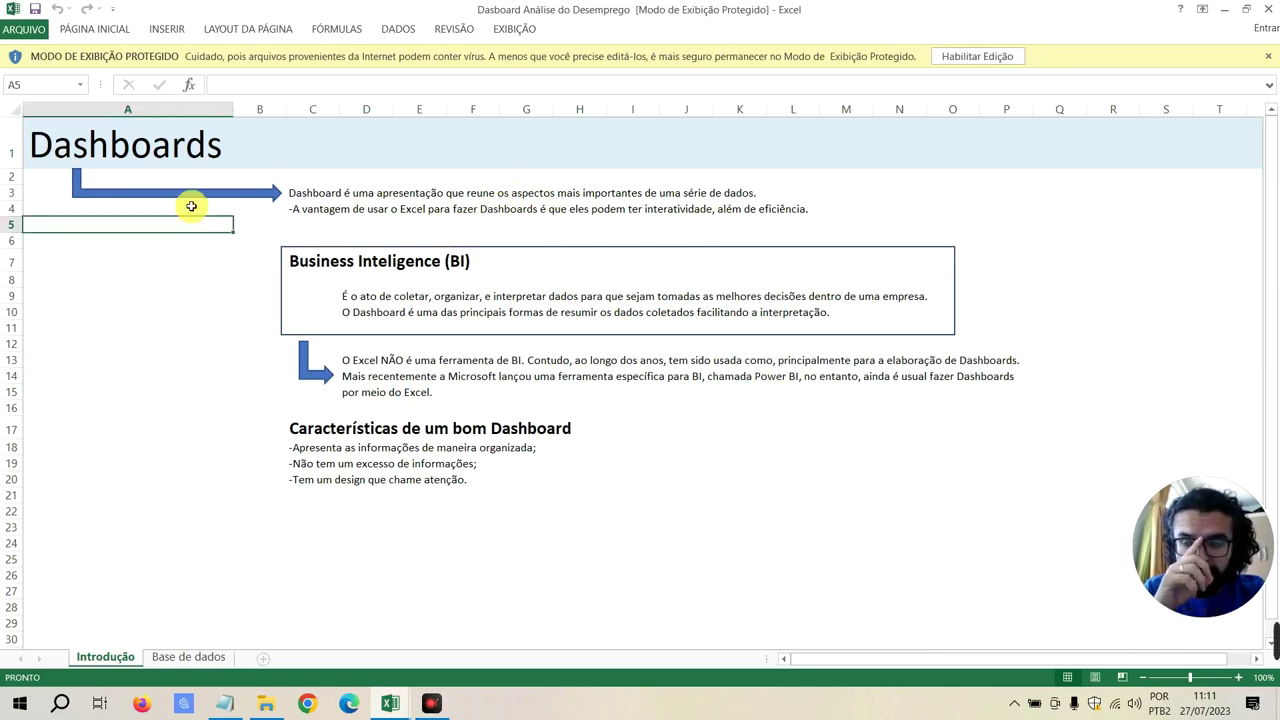
mouse_move(1213, 636)
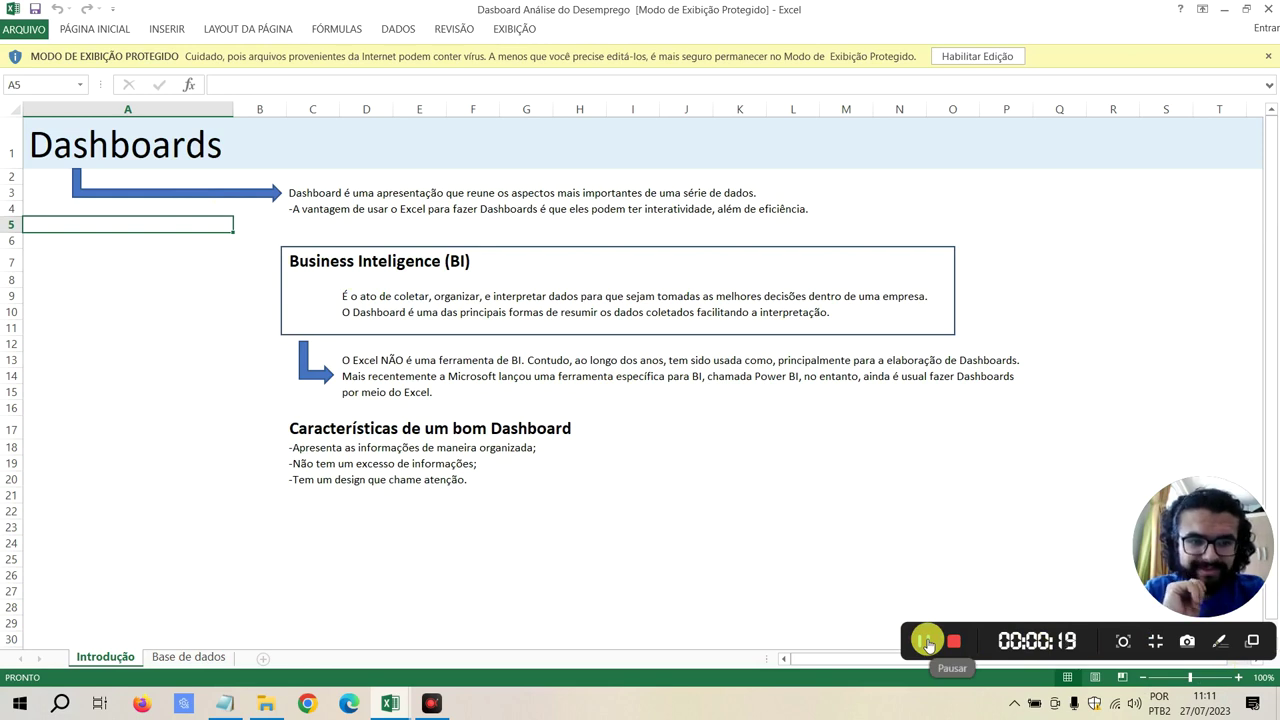
left_click(305, 232)
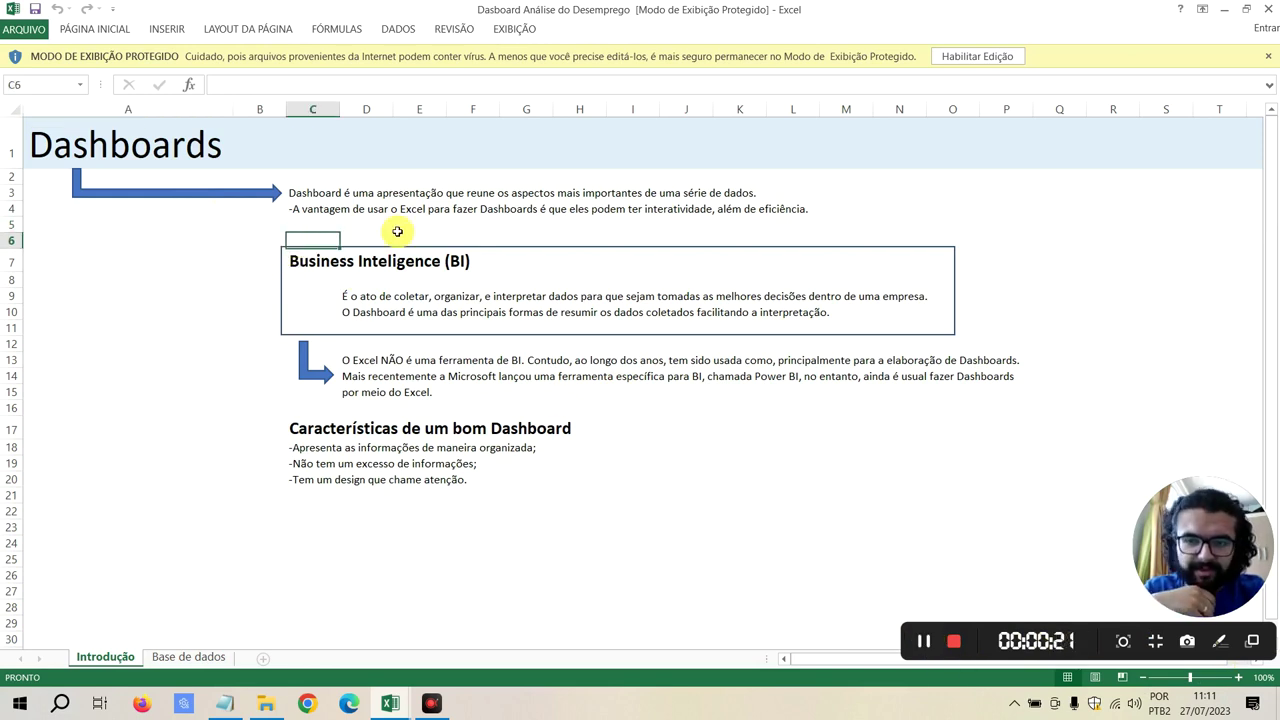
left_click(401, 231)
left_click(891, 224)
mouse_move(889, 176)
left_mouse_down()
mouse_move(954, 227)
mouse_move(1040, 222)
left_mouse_up()
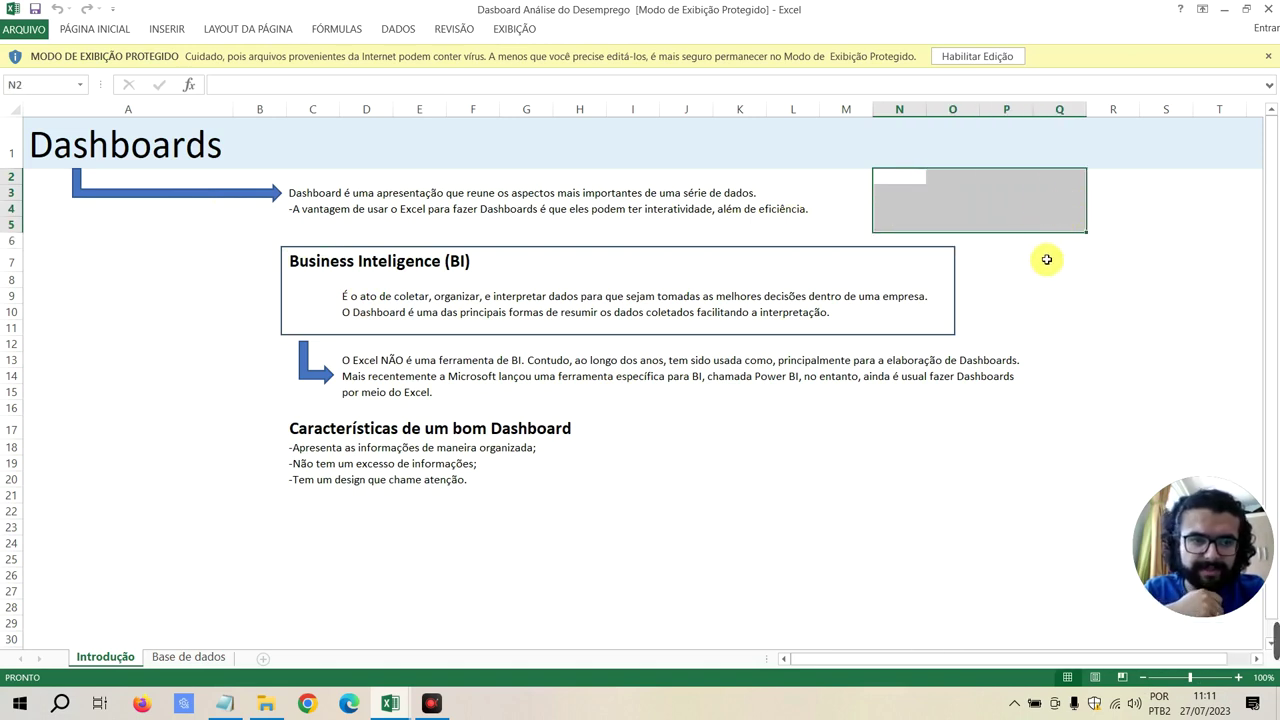
left_click(1054, 259)
left_click_drag(1054, 259, 1165, 329)
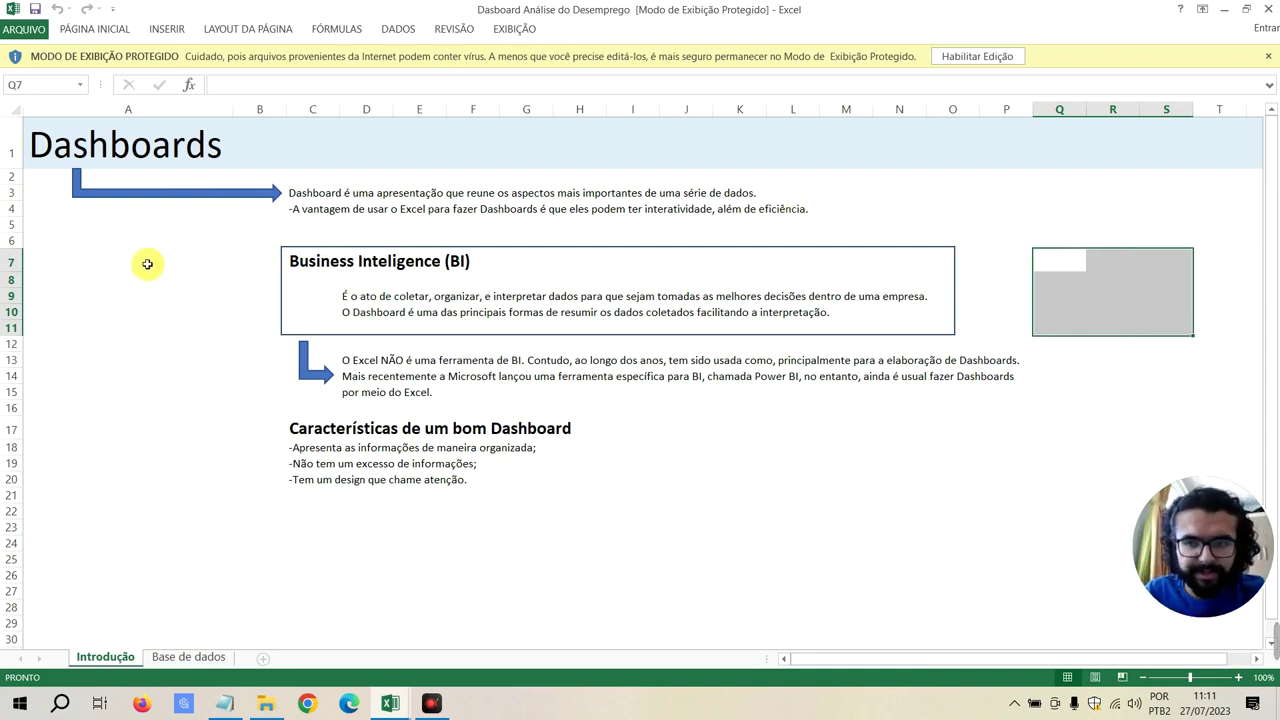
left_click(147, 264)
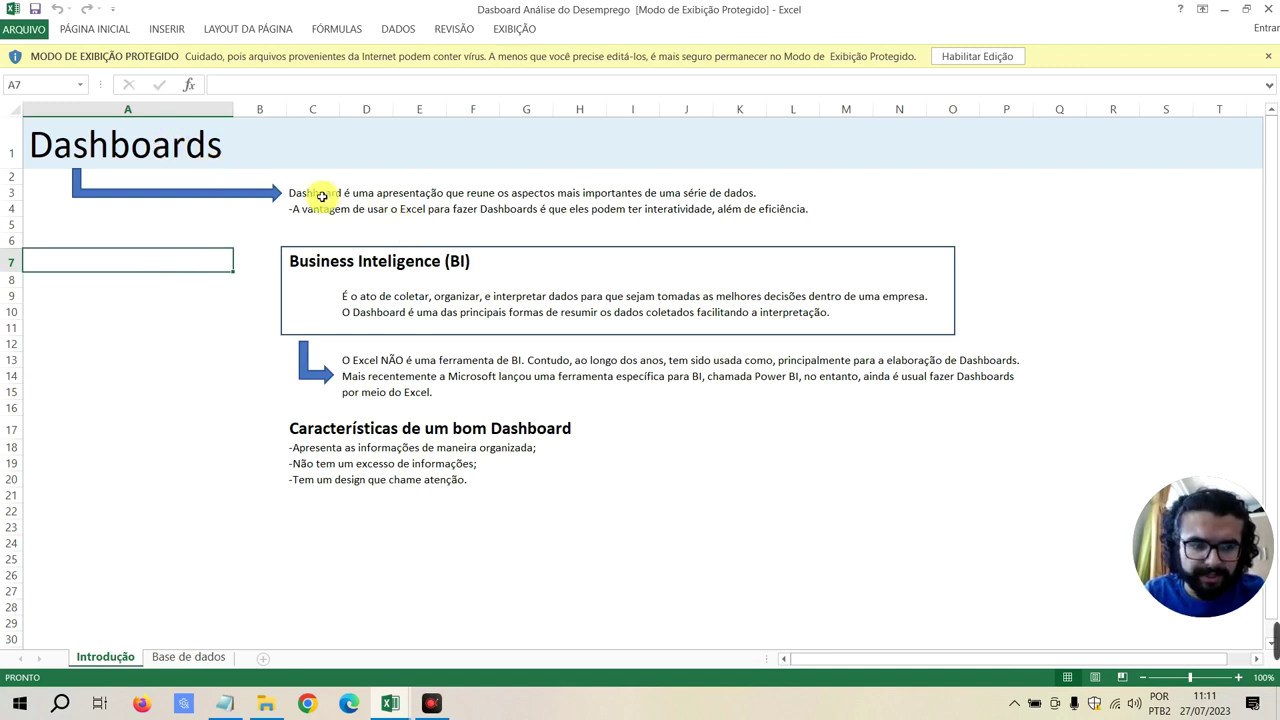
Highlight the full dashboard definition text, then clear the selection
left_click_drag(322, 196, 506, 218)
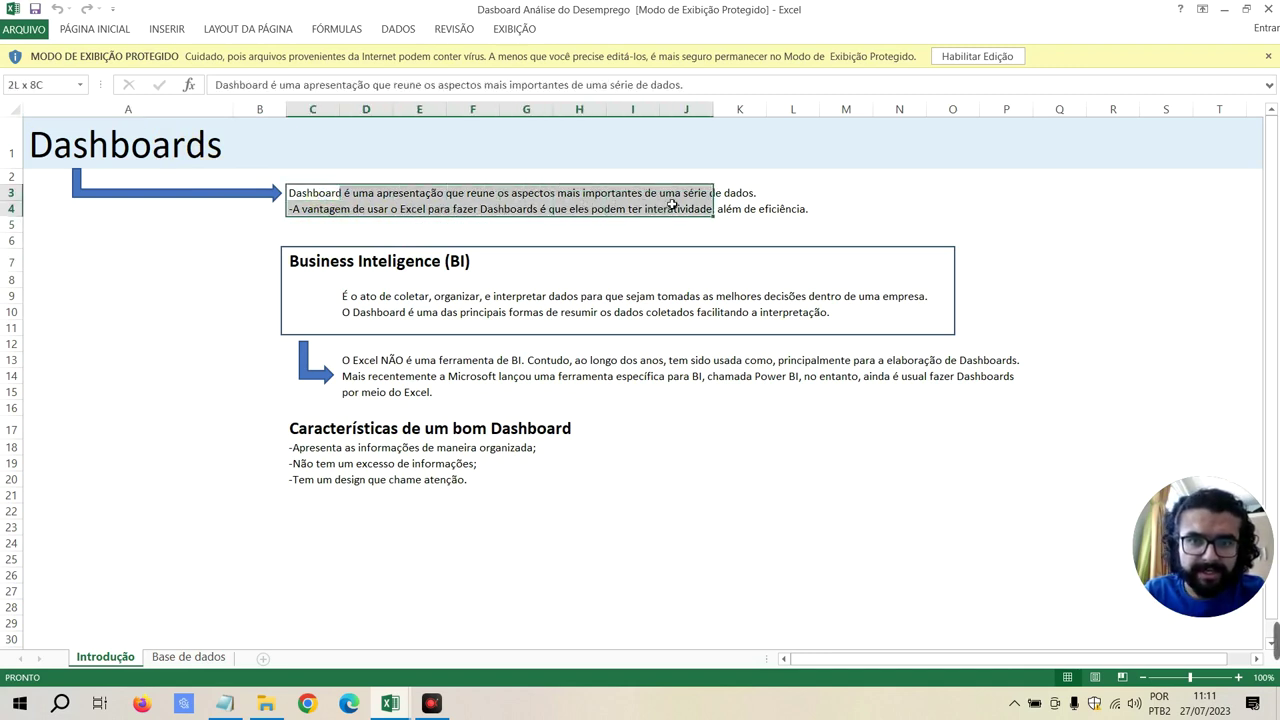
mouse_move(506, 218)
left_mouse_down()
mouse_move(734, 206)
mouse_move(802, 219)
left_mouse_up()
left_click(798, 223)
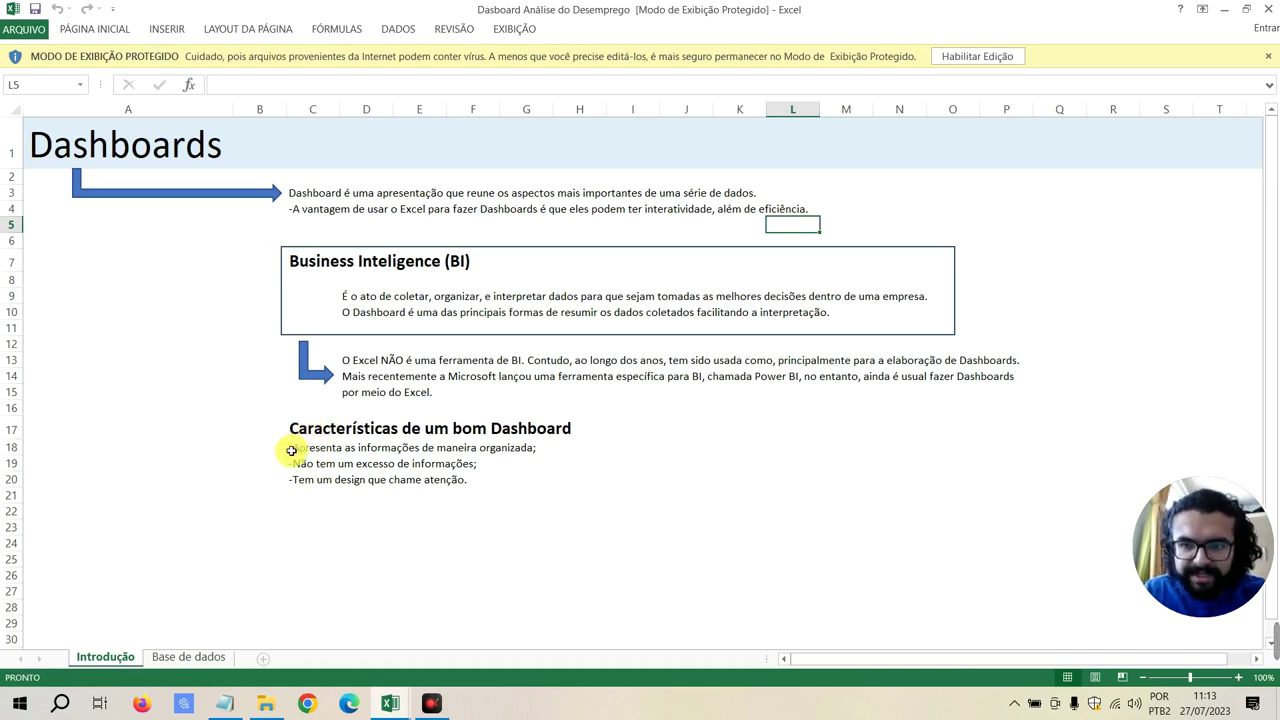
Highlight the characteristic lines about no excess information and an eye-catching design
left_click(296, 463)
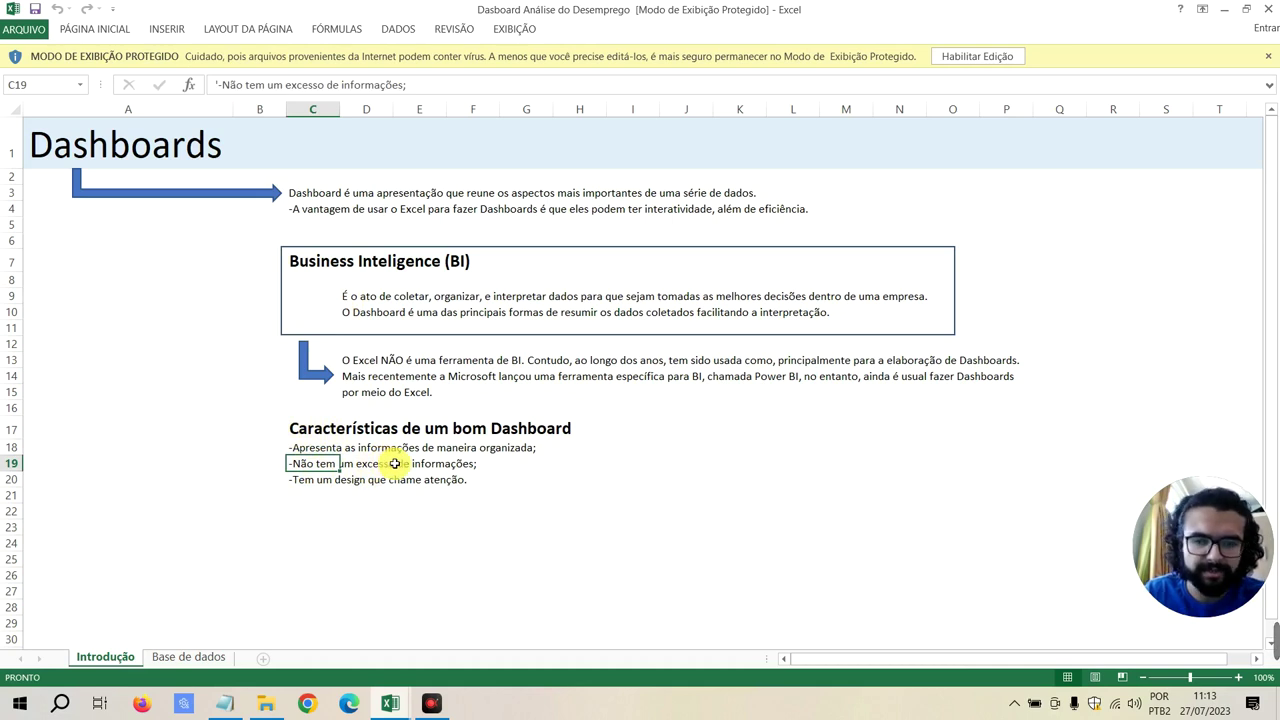
left_click_drag(300, 464, 474, 465)
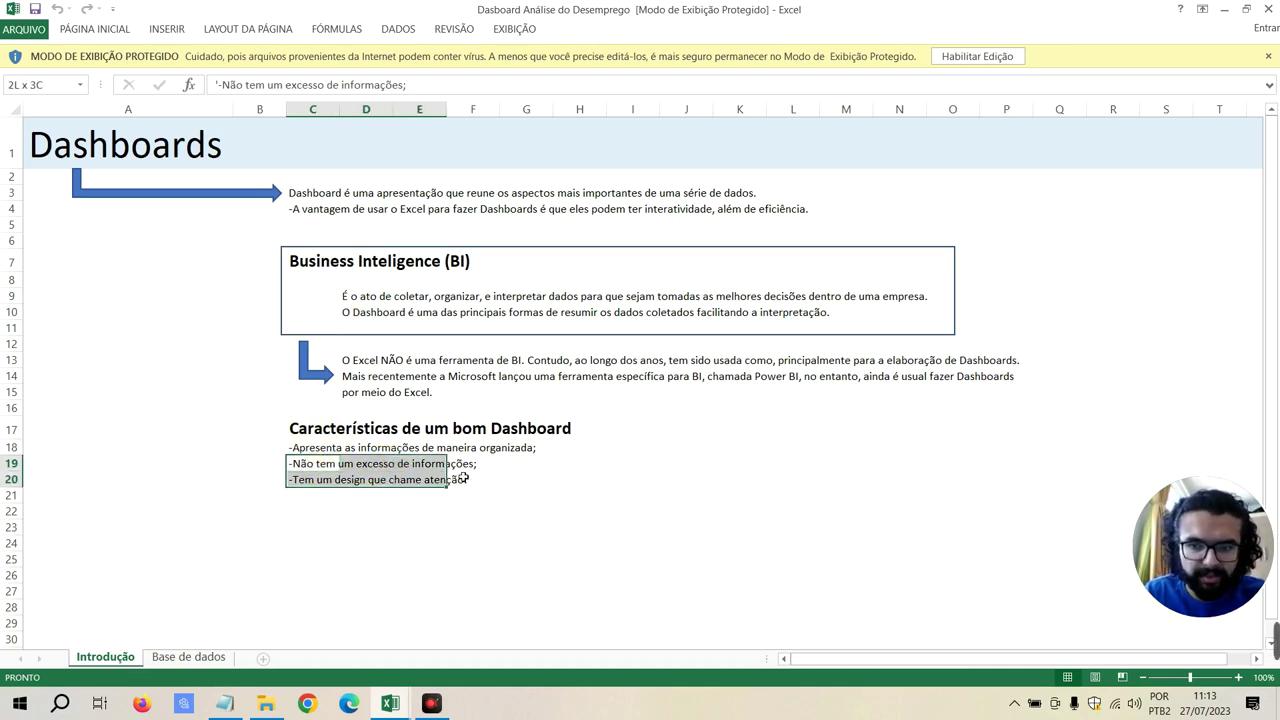
mouse_move(297, 479)
left_mouse_down()
mouse_move(589, 487)
mouse_move(424, 487)
mouse_move(587, 476)
left_mouse_up()
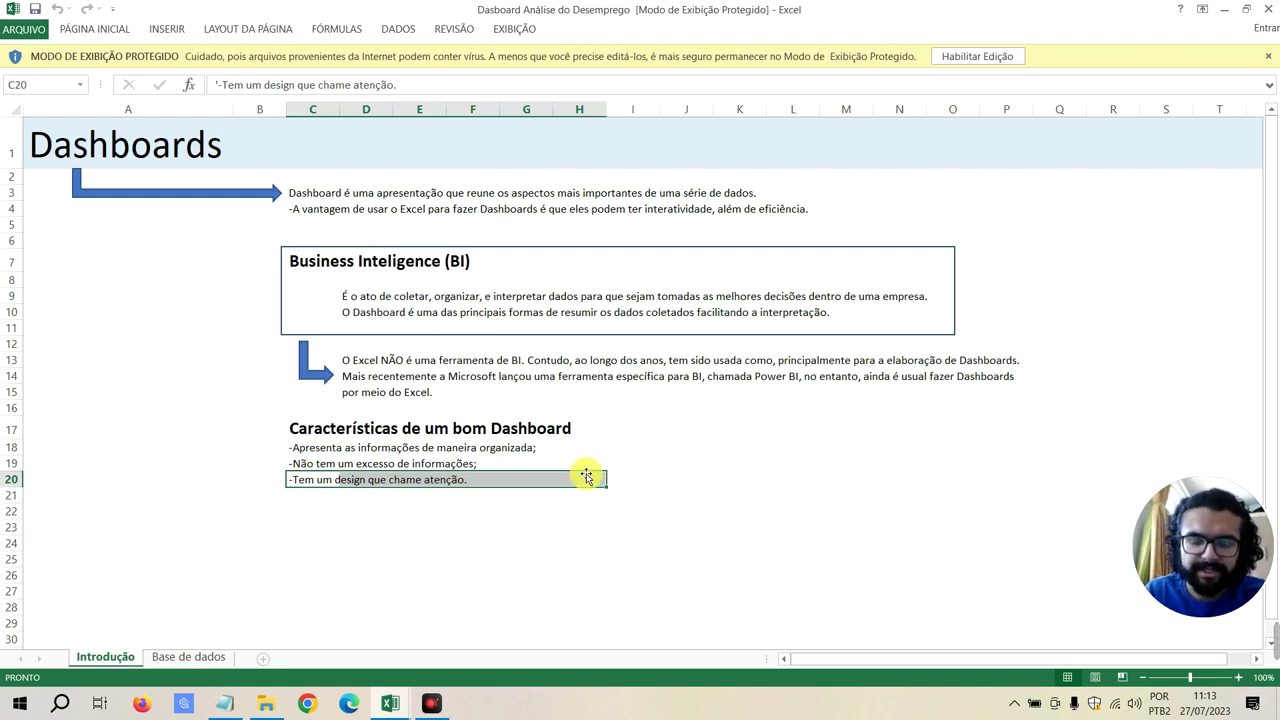
left_click(306, 479)
left_click(397, 481)
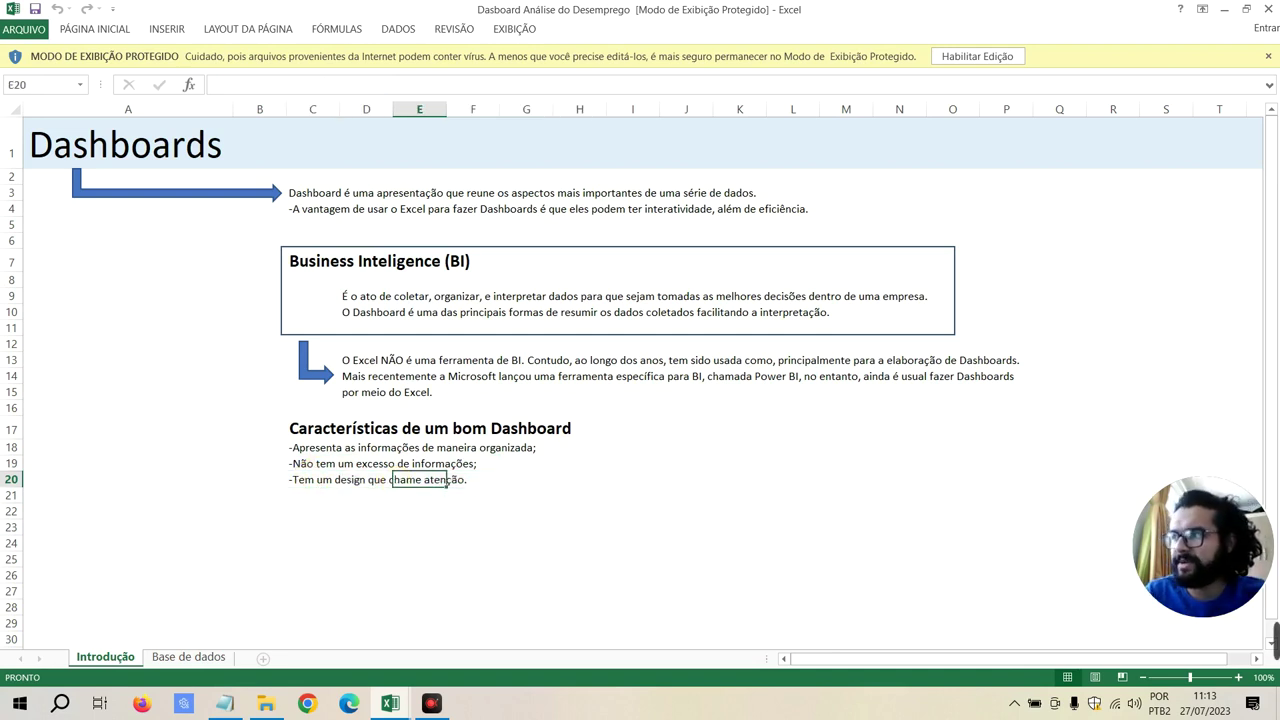
left_click(194, 662)
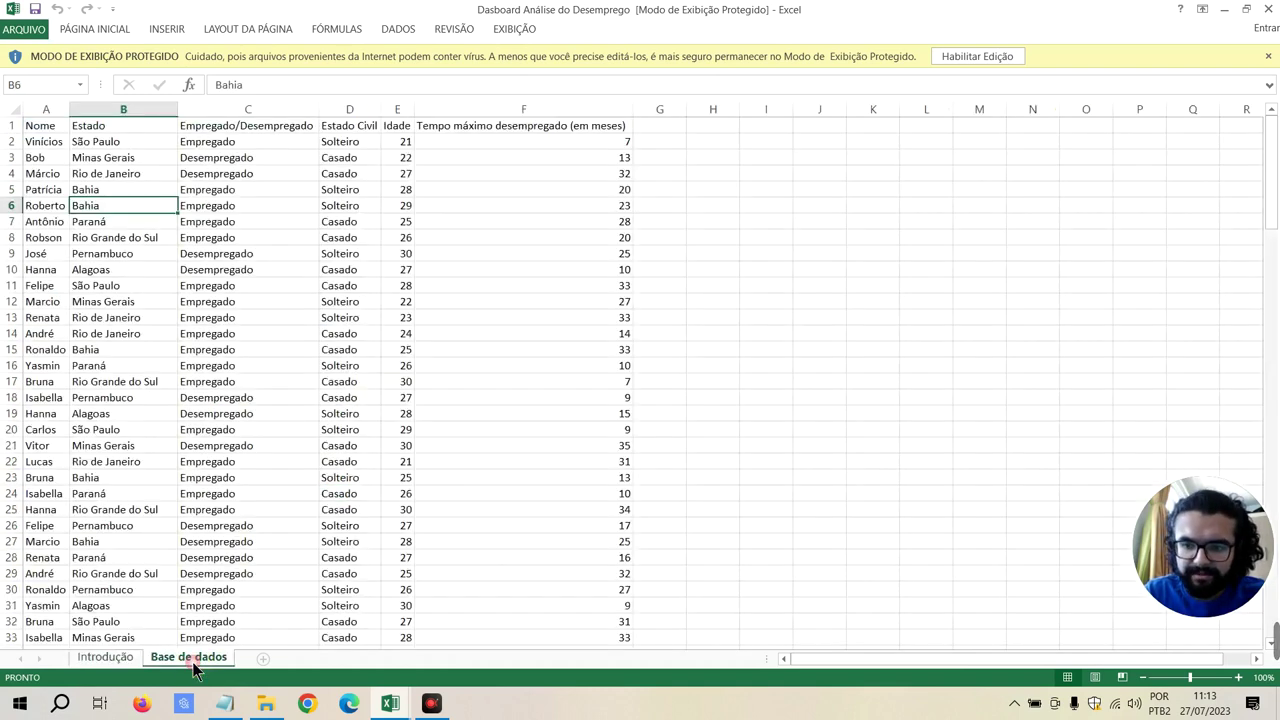
left_click(50, 110)
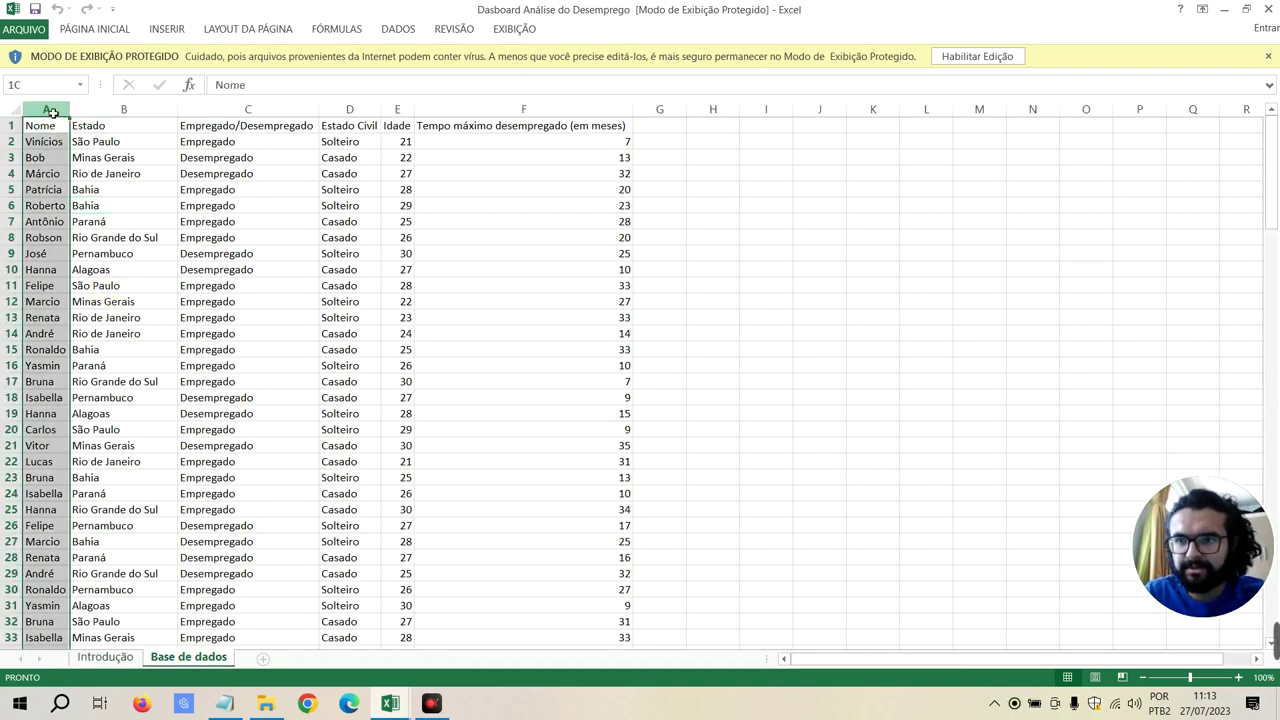
left_click(112, 110)
left_click(252, 110)
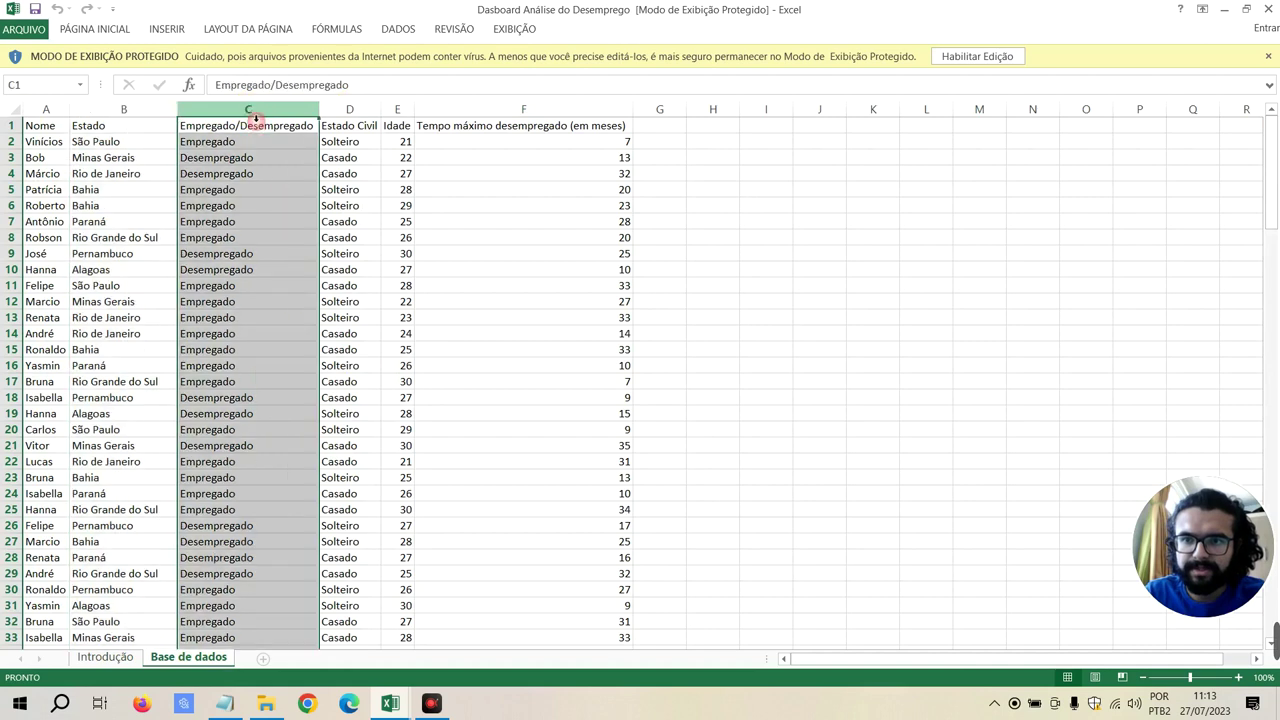
left_click(355, 109)
left_click(397, 110)
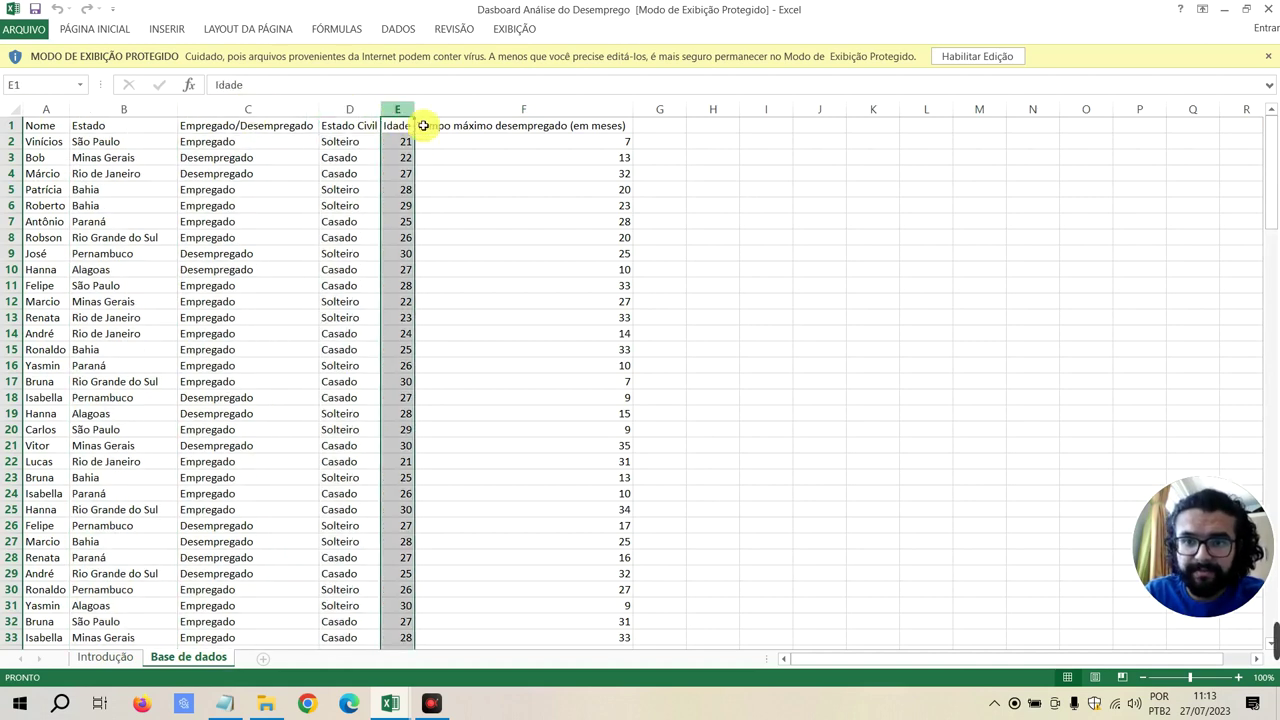
left_click(519, 107)
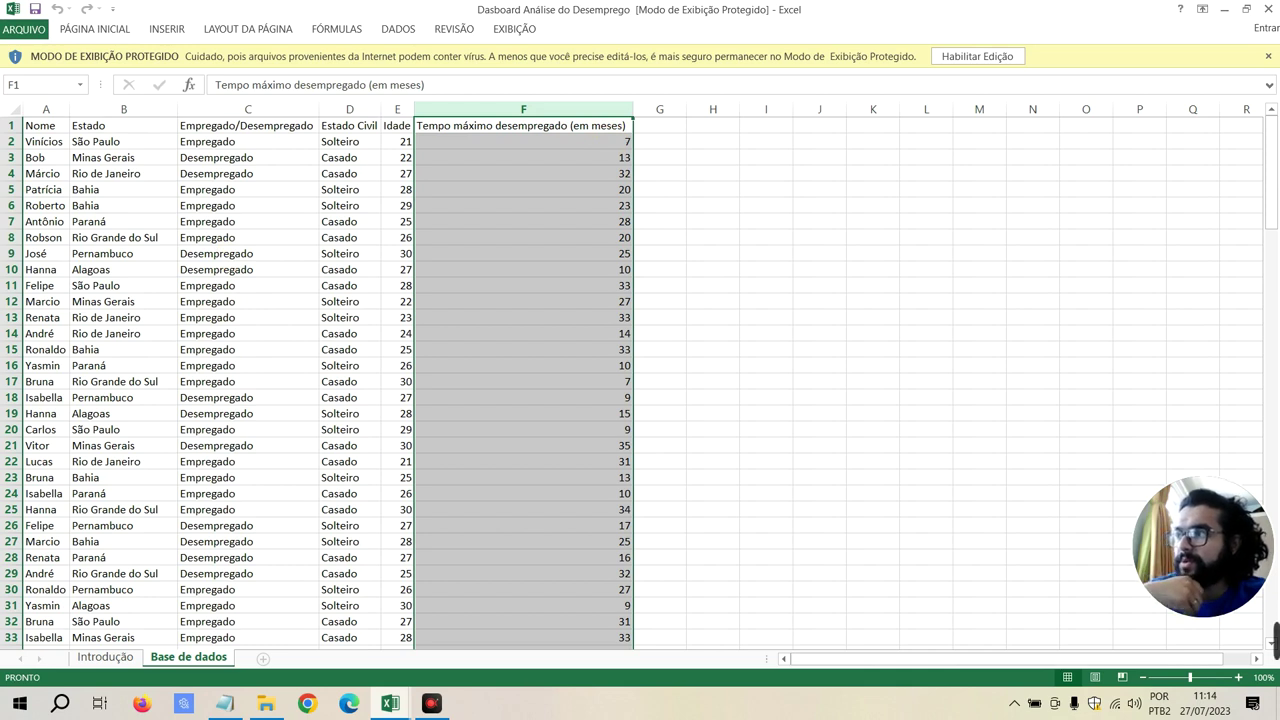
left_click(255, 146)
left_click(254, 157)
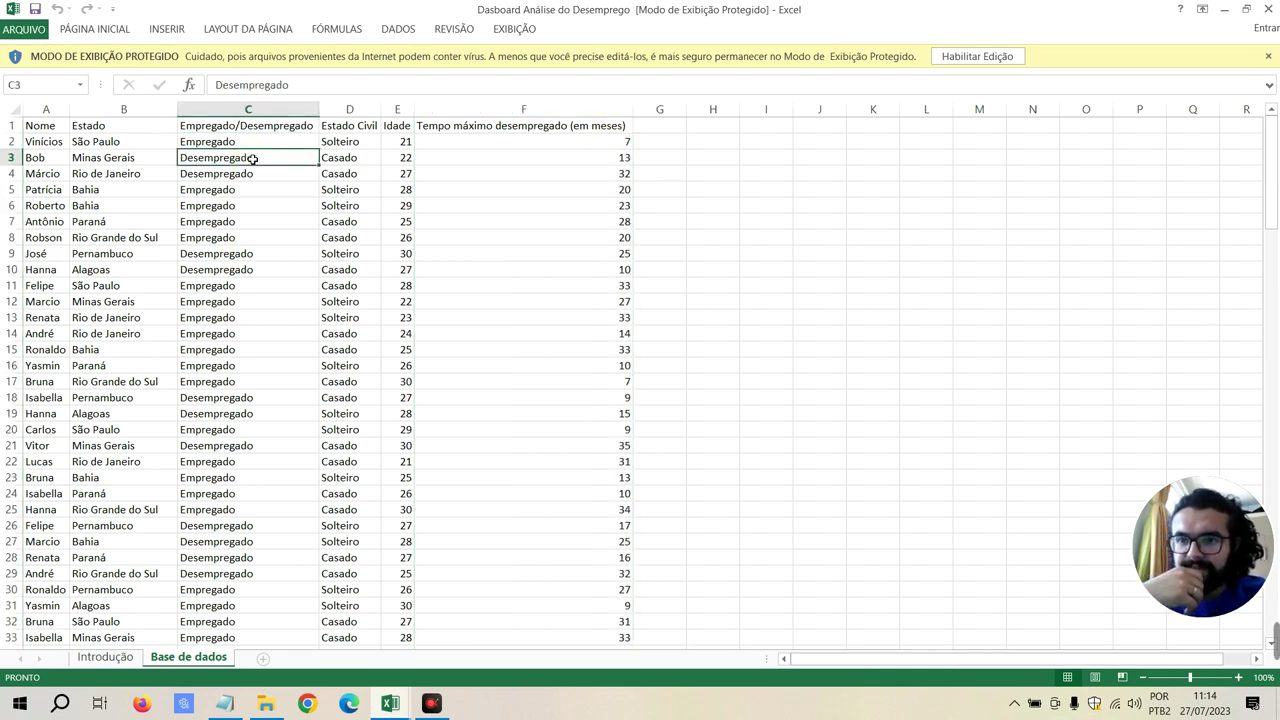
left_click(113, 157)
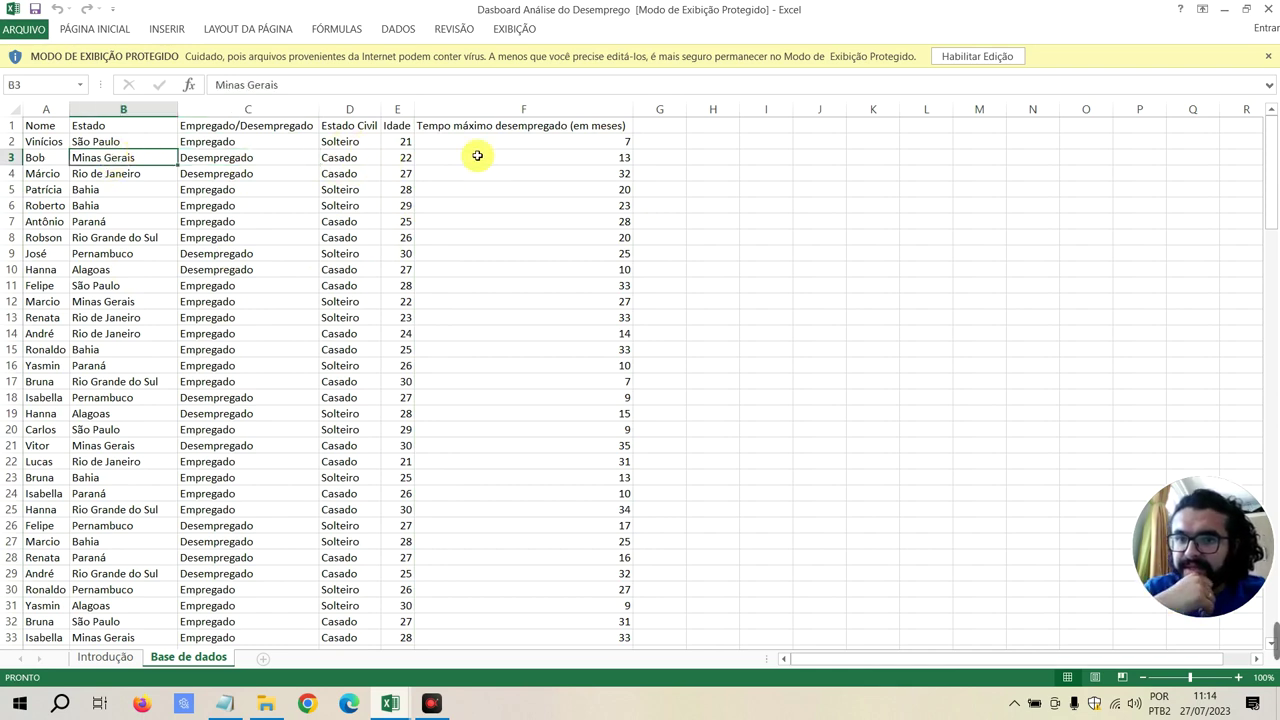
left_click(405, 142)
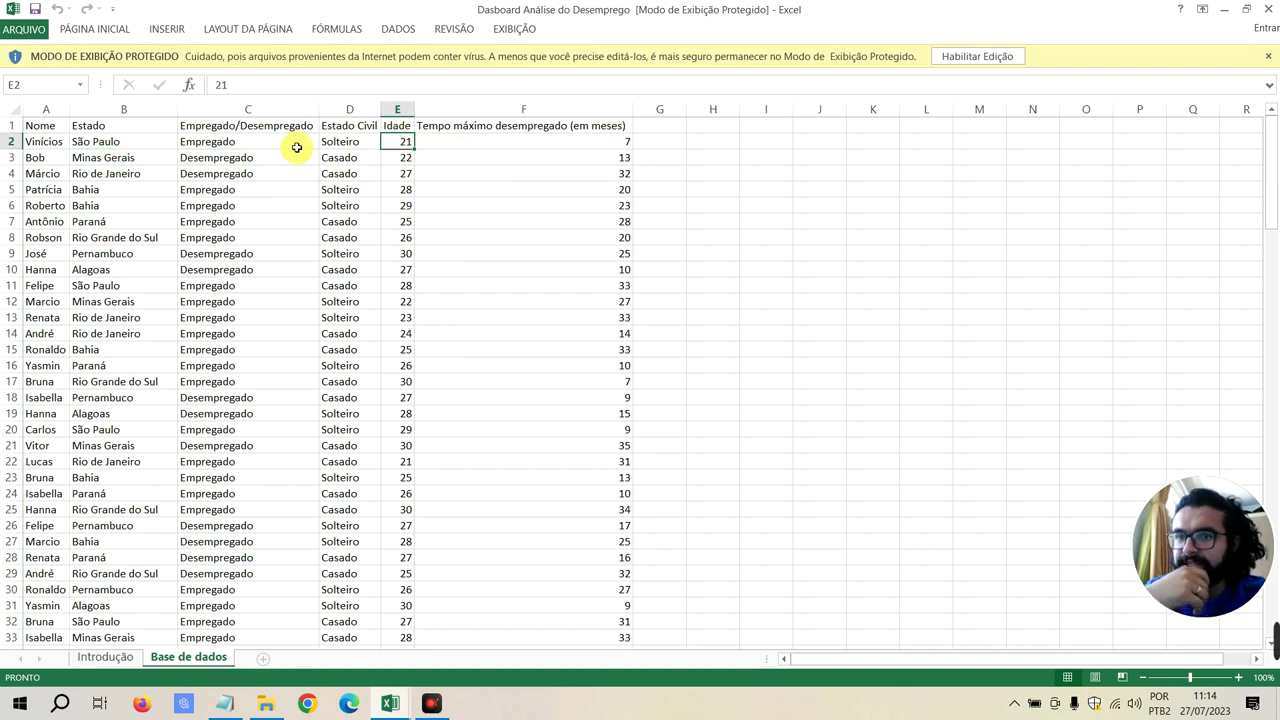
left_click(226, 143)
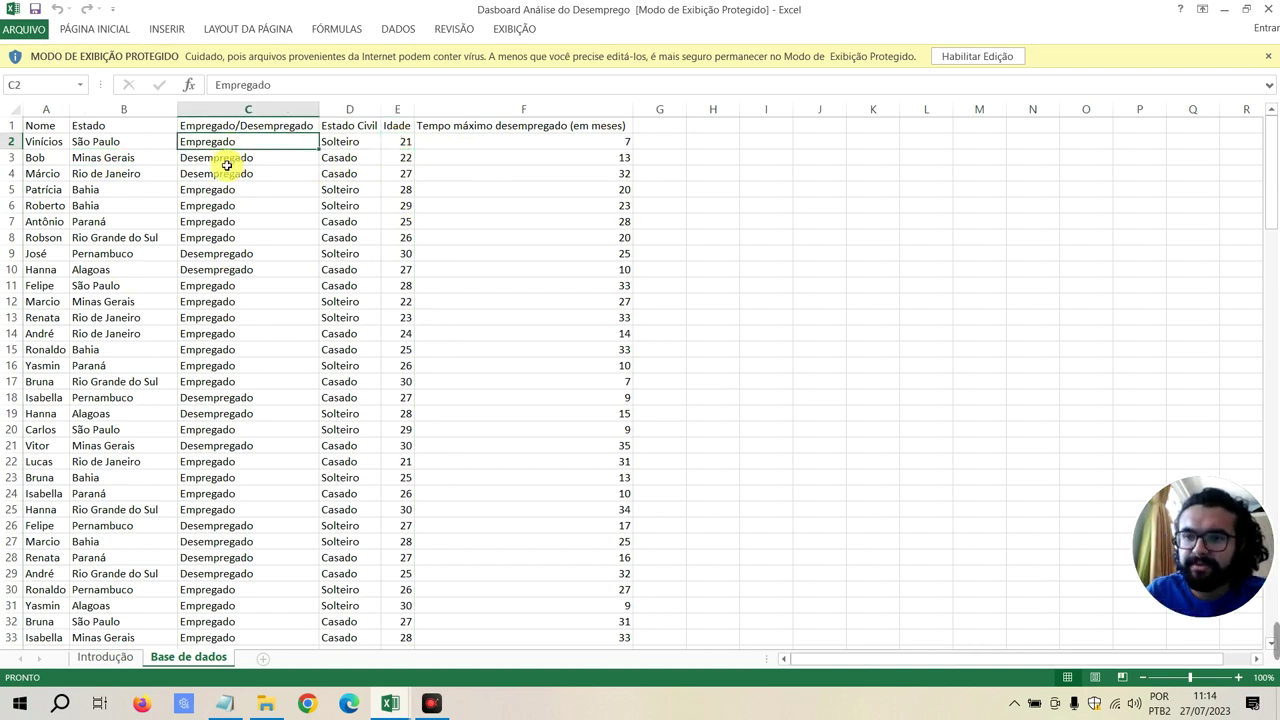
left_click(226, 173)
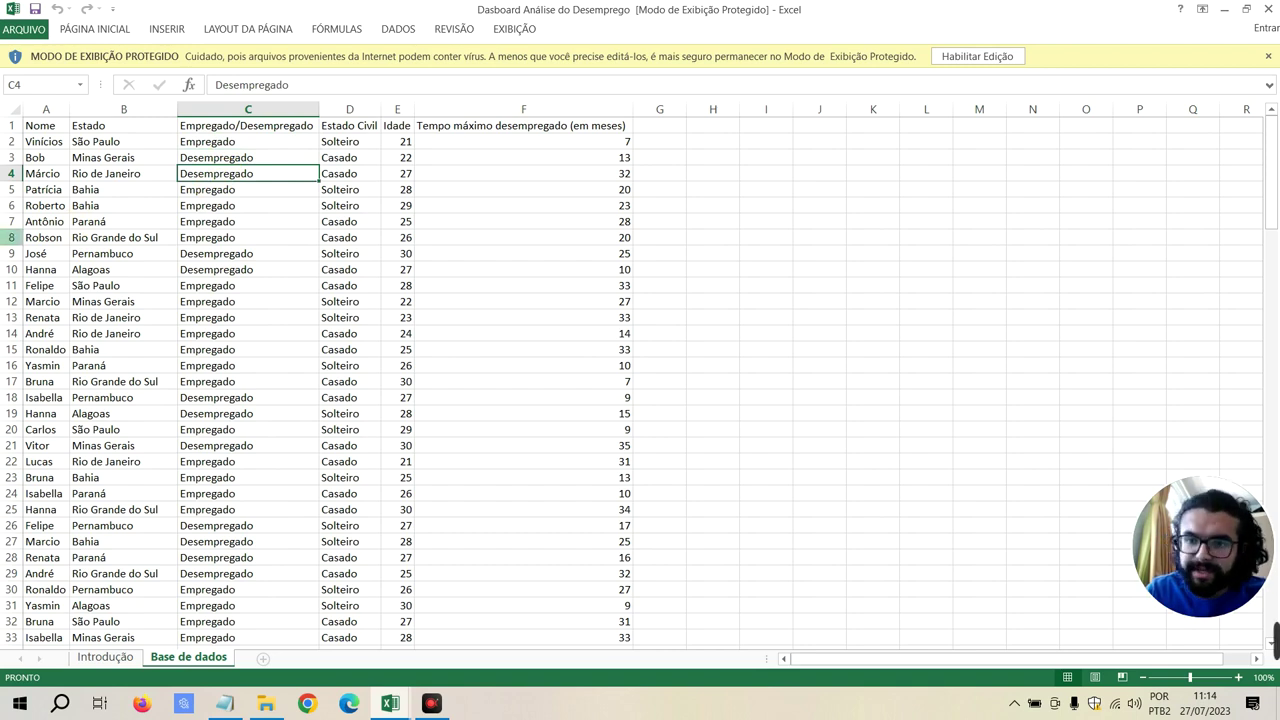
left_click(342, 172)
left_click(351, 270)
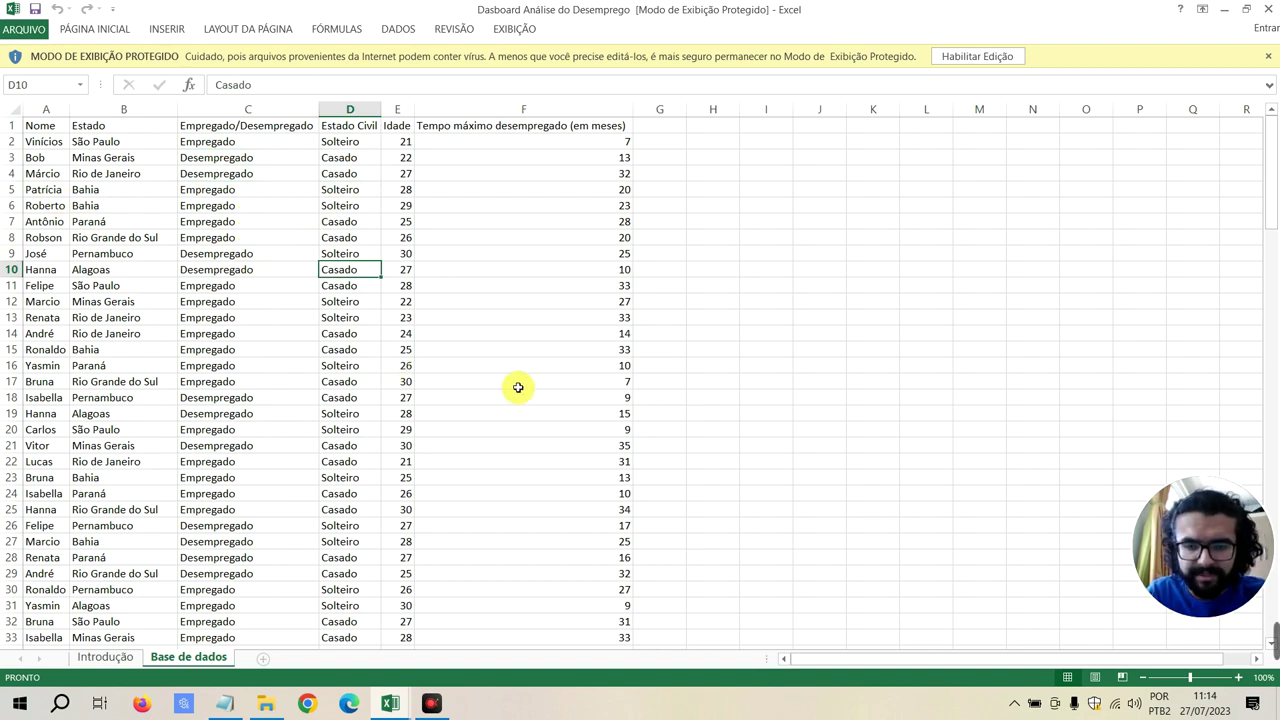
left_click(487, 458)
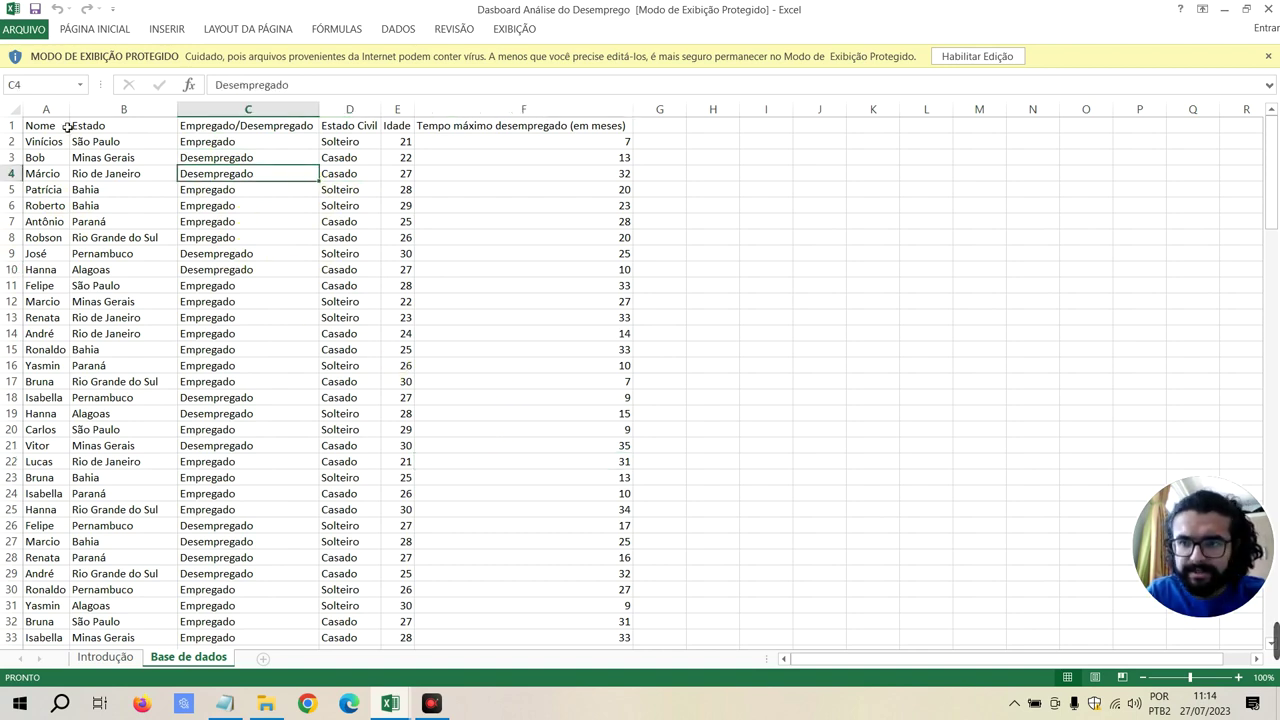
left_click(67, 127)
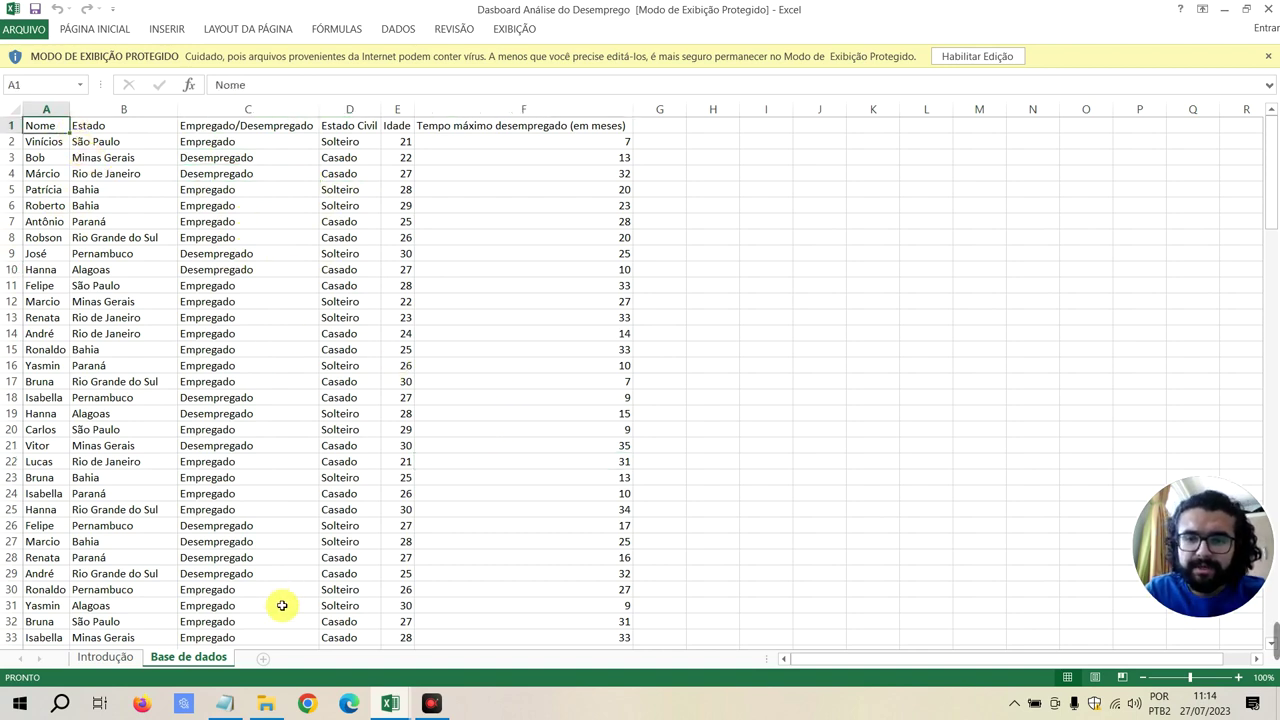
Enable editing, add a new blank sheet, and return to Base de dados
left_click(958, 57)
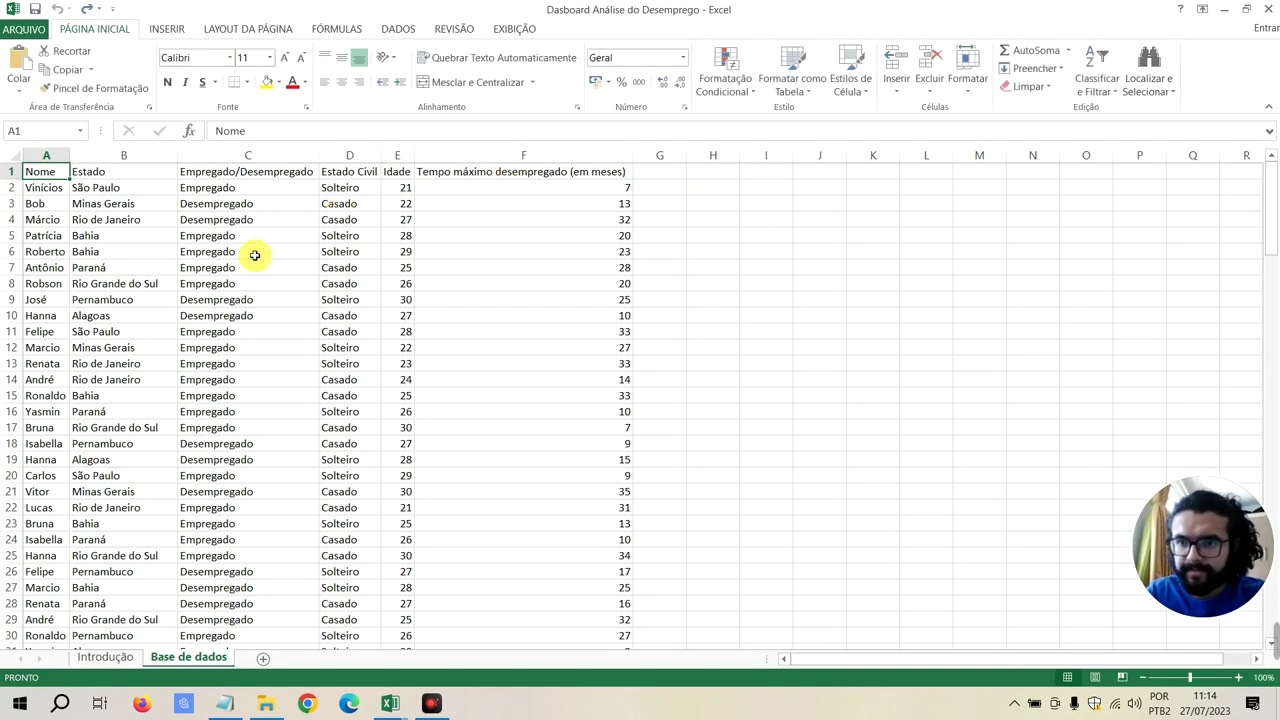
left_click(263, 660)
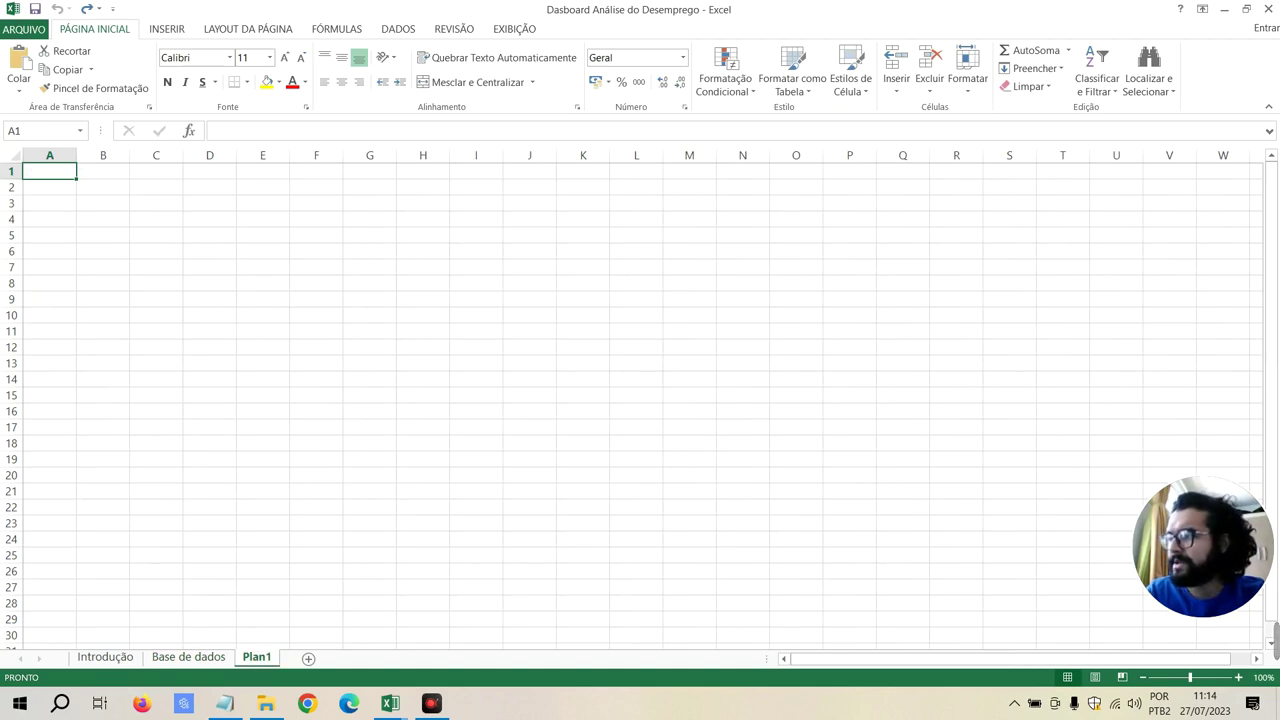
left_click(390, 703)
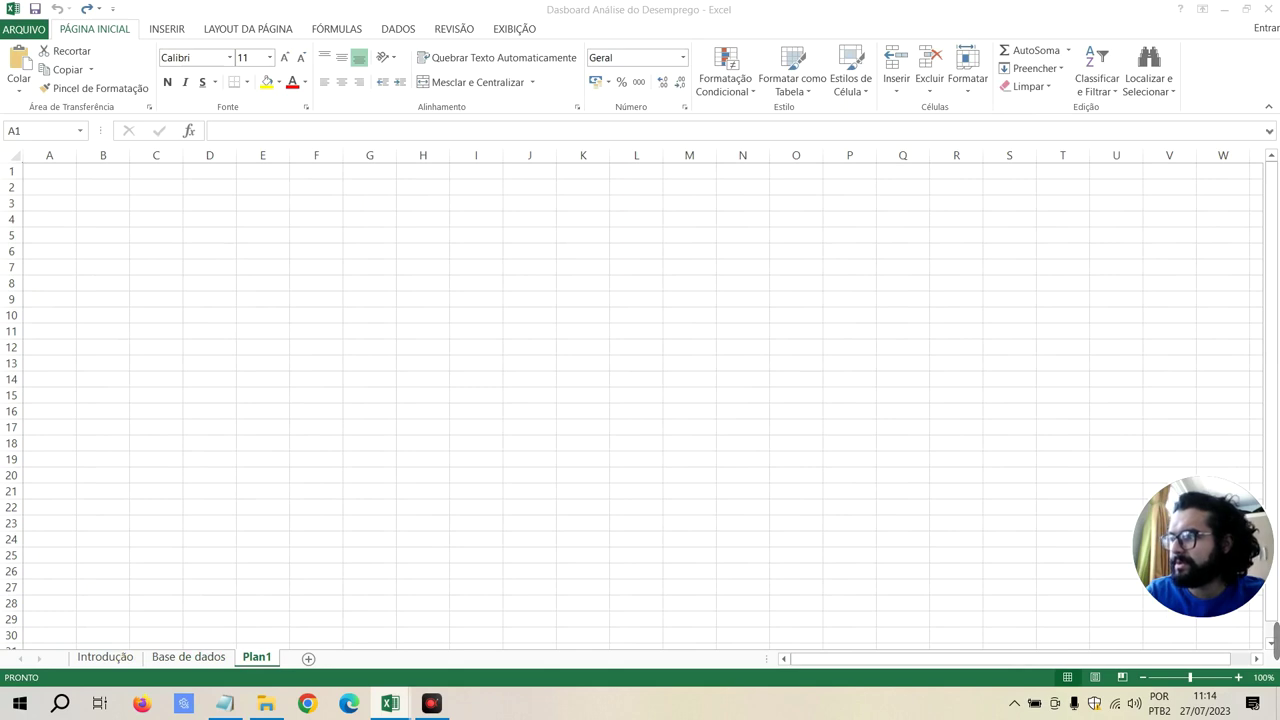
left_click(168, 661)
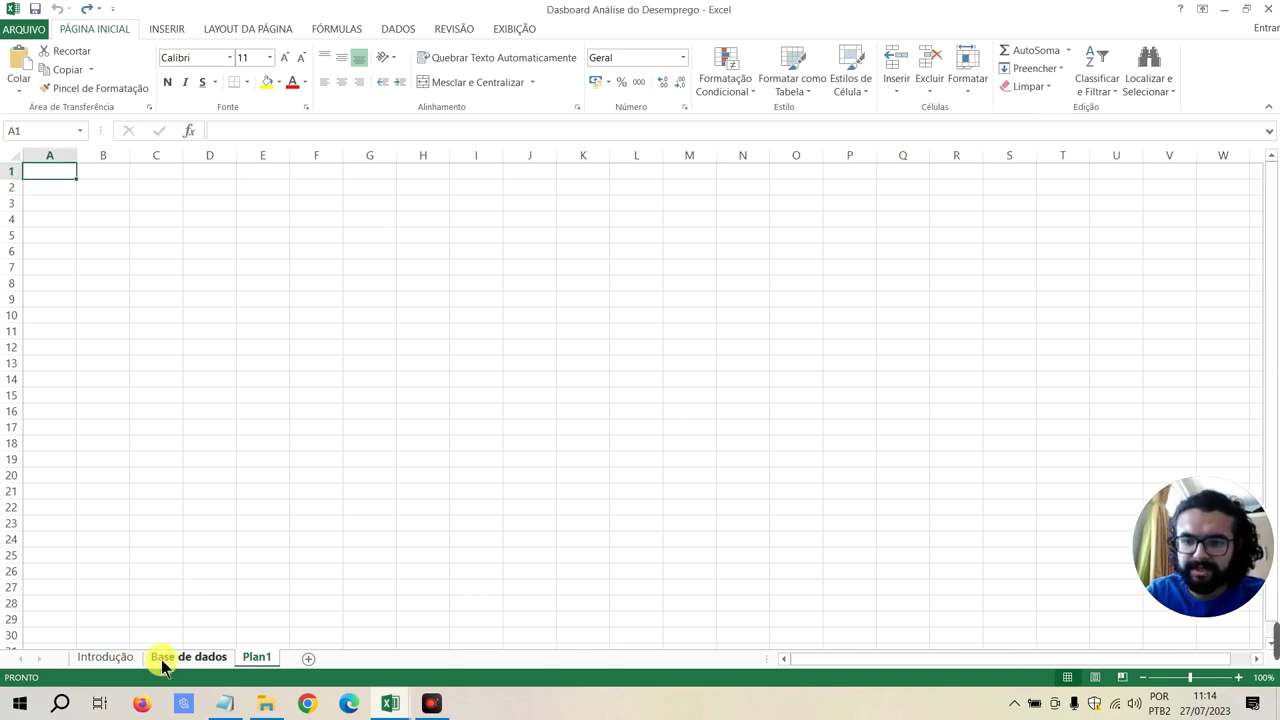
Format columns A to F as a table with a chosen table style
left_click_drag(45, 155, 542, 154)
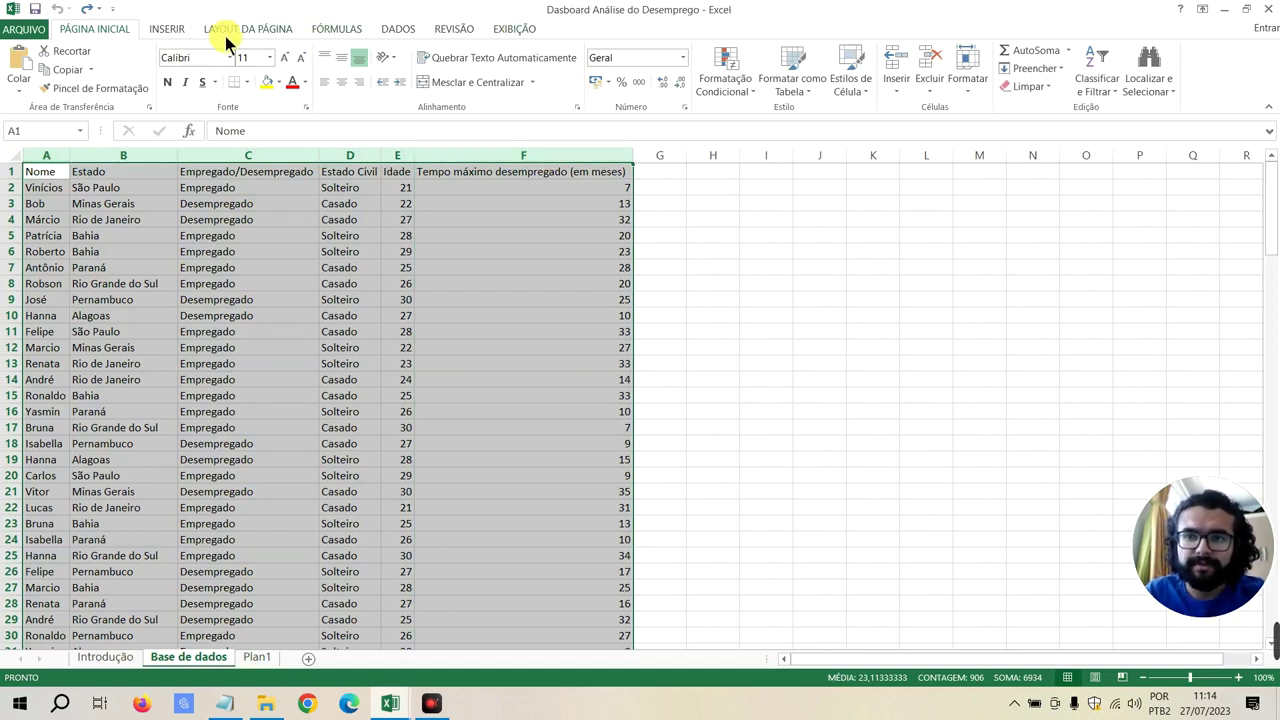
left_click(799, 86)
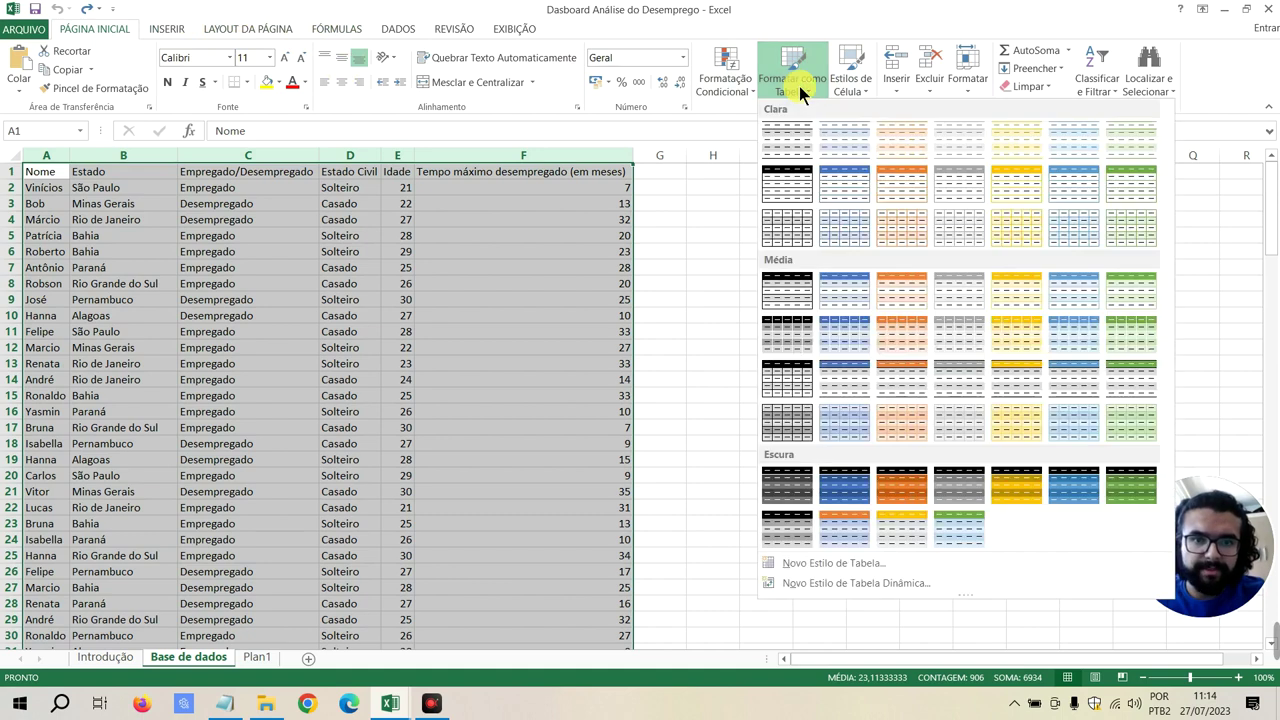
left_click(843, 185)
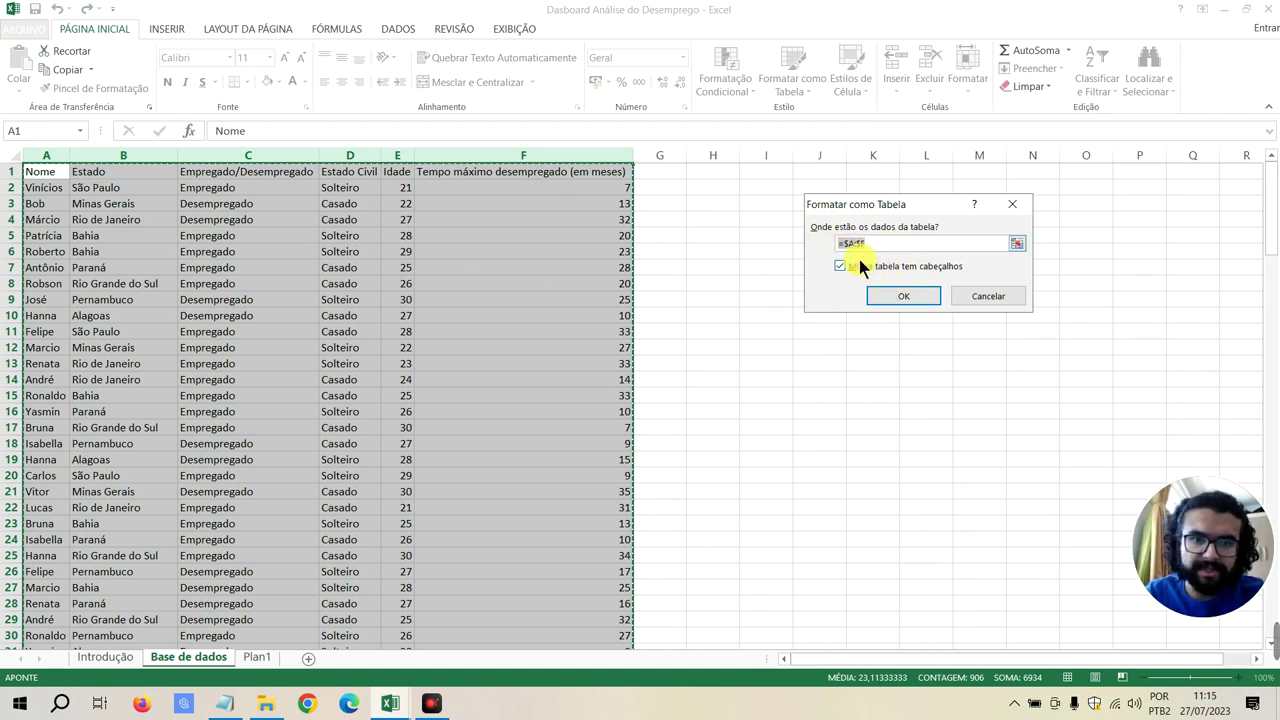
left_click(903, 295)
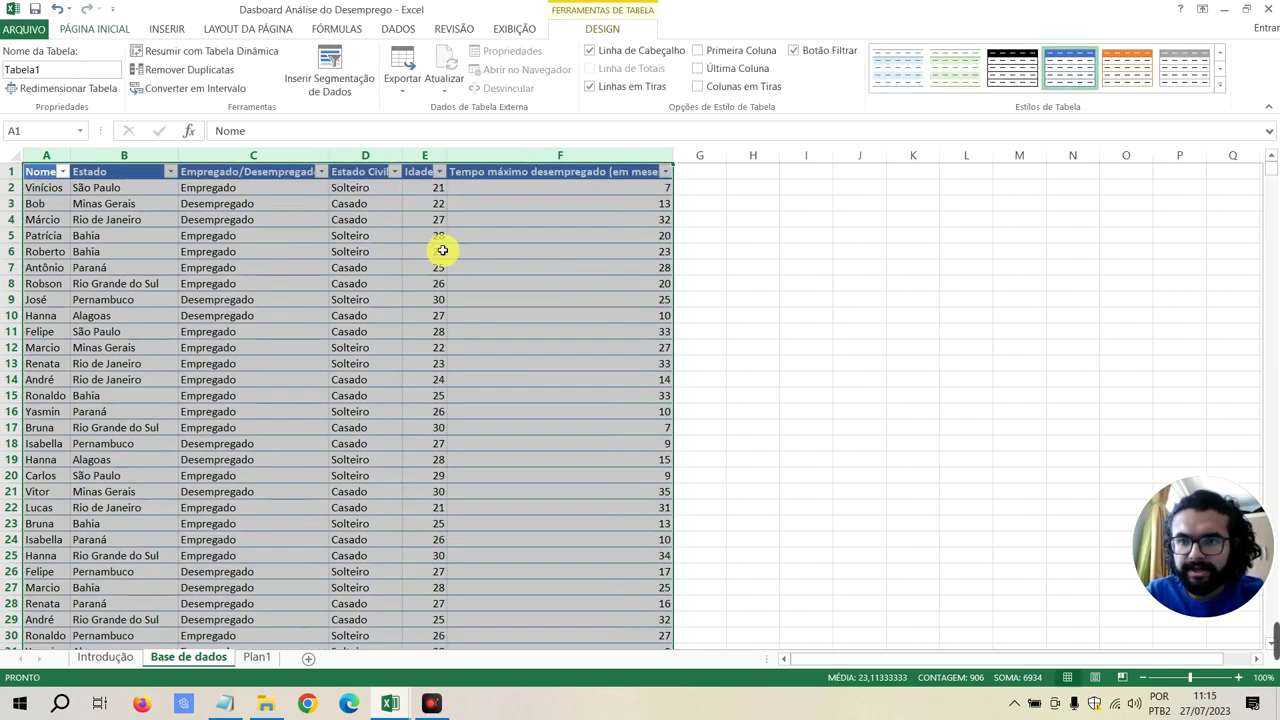
left_click(380, 236)
AutoFit columns A, C, D, E and F to show their full headers
double_click(75, 158)
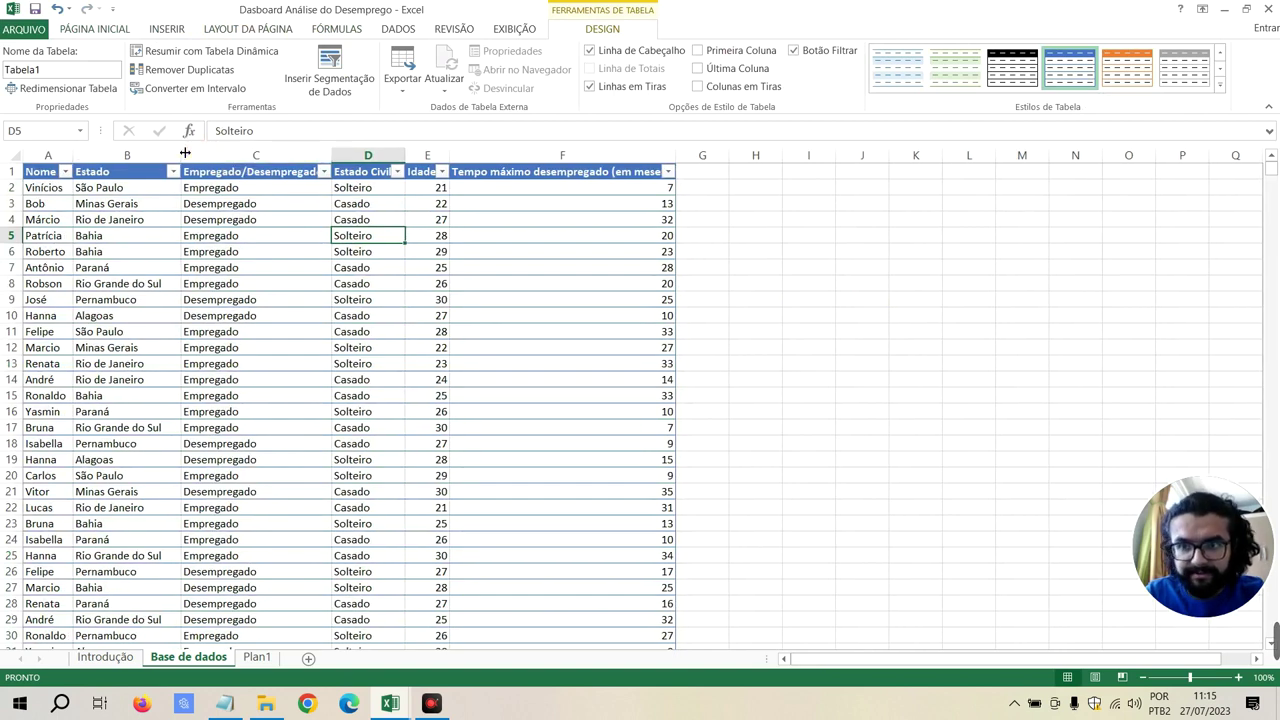
double_click(332, 155)
double_click(421, 157)
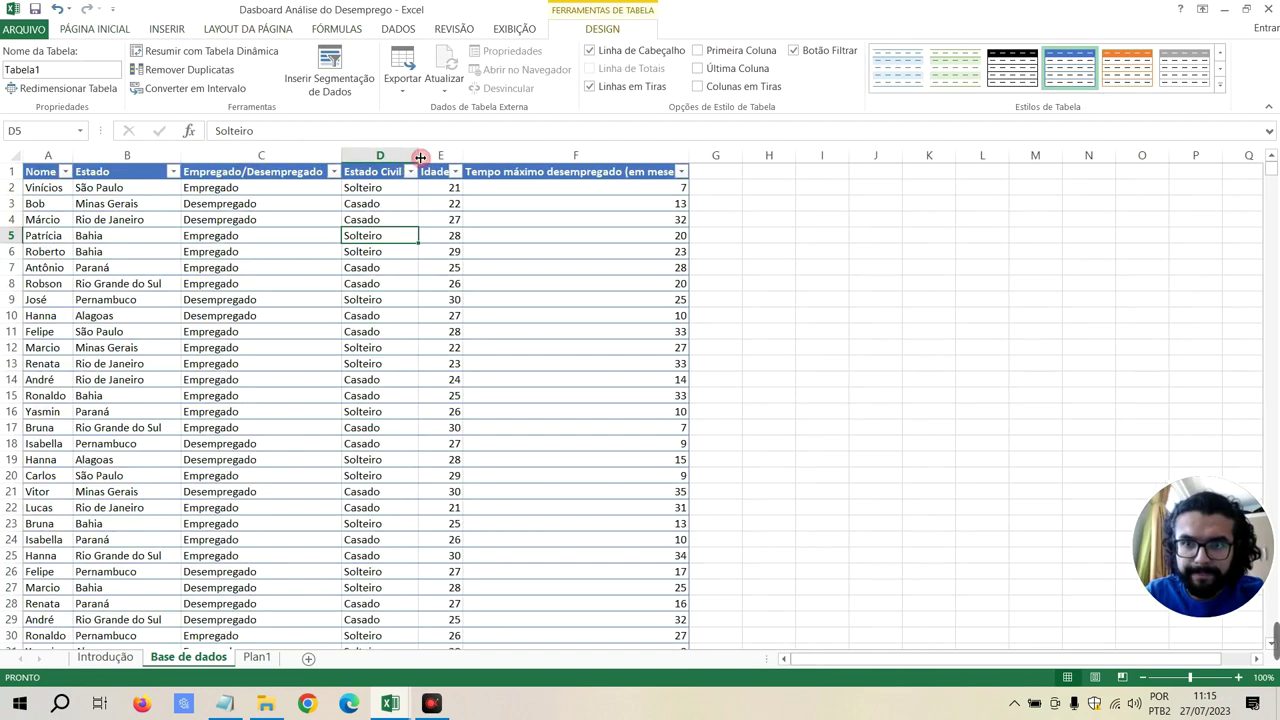
double_click(467, 157)
double_click(693, 155)
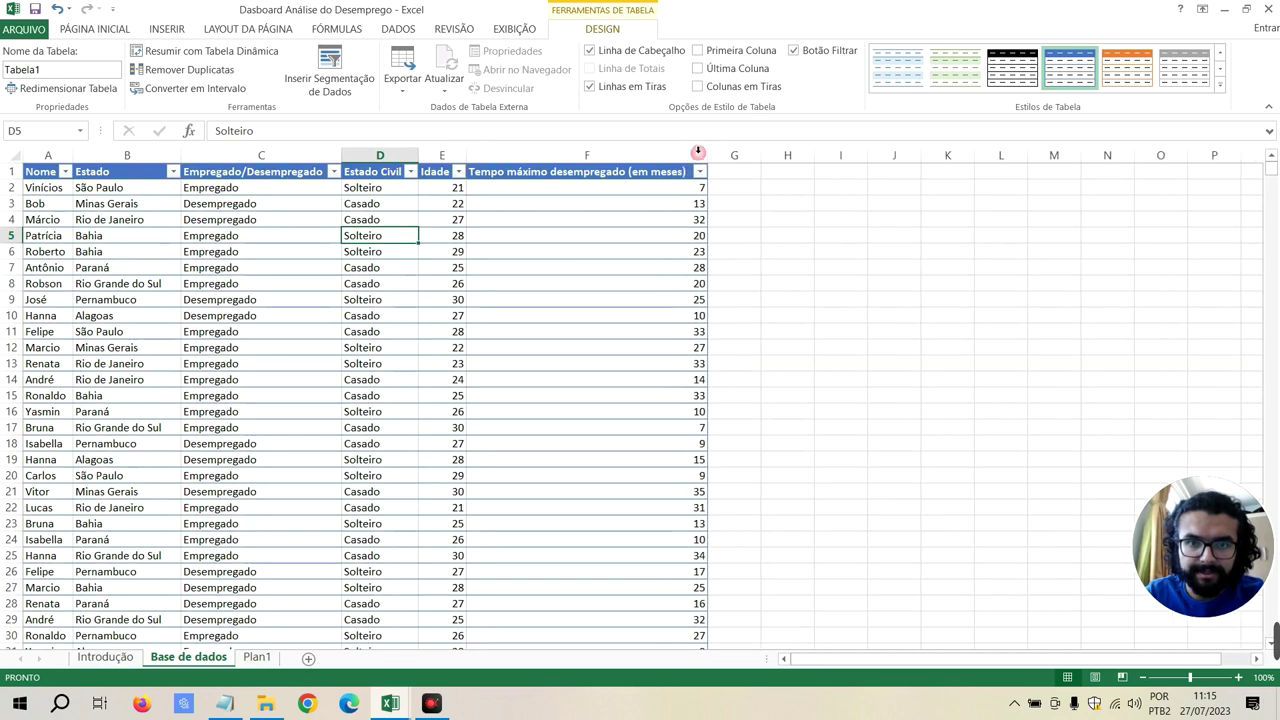
left_click(49, 155)
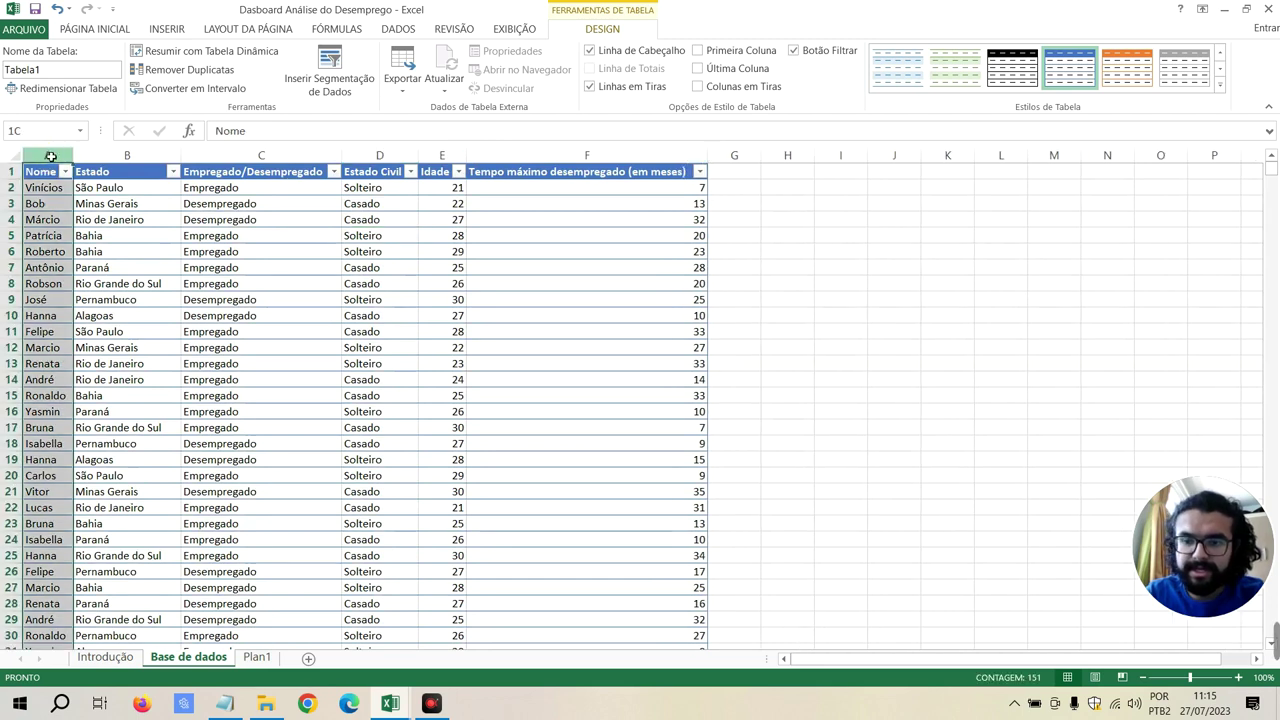
left_click_drag(62, 158, 563, 178)
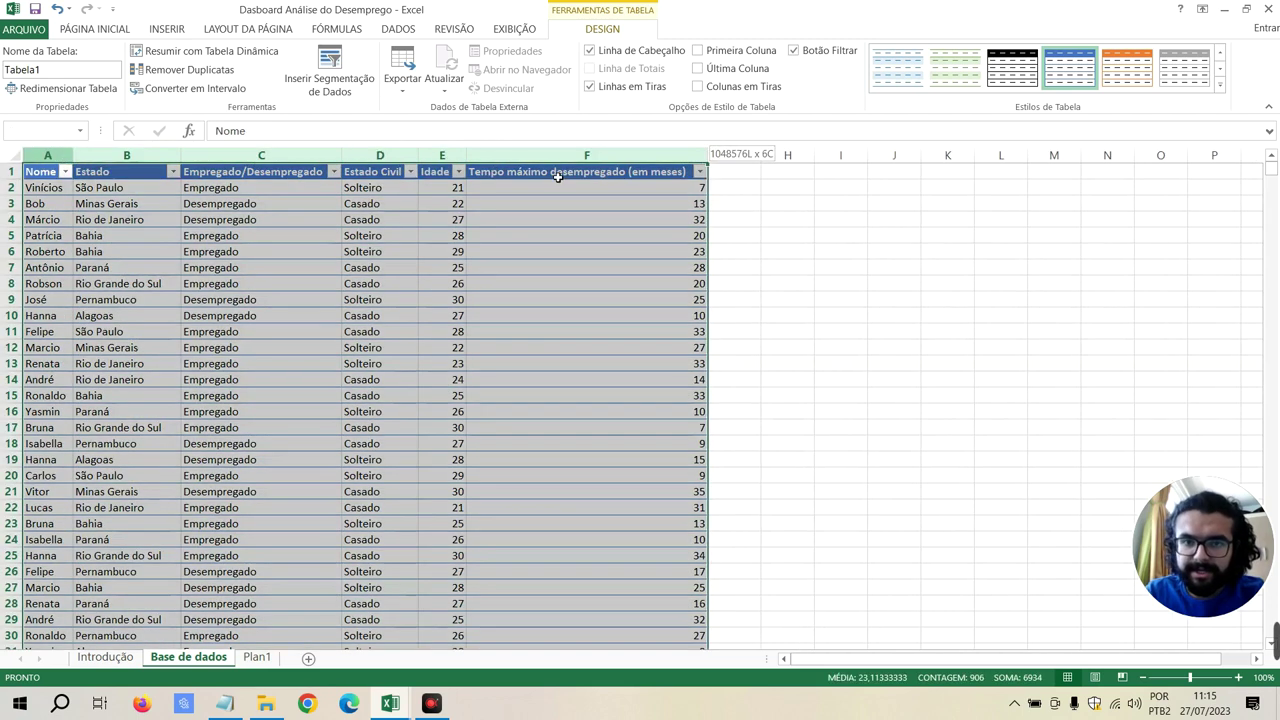
Delete the Plan1 sheet
left_click(266, 658)
right_click(262, 658)
left_click(300, 480)
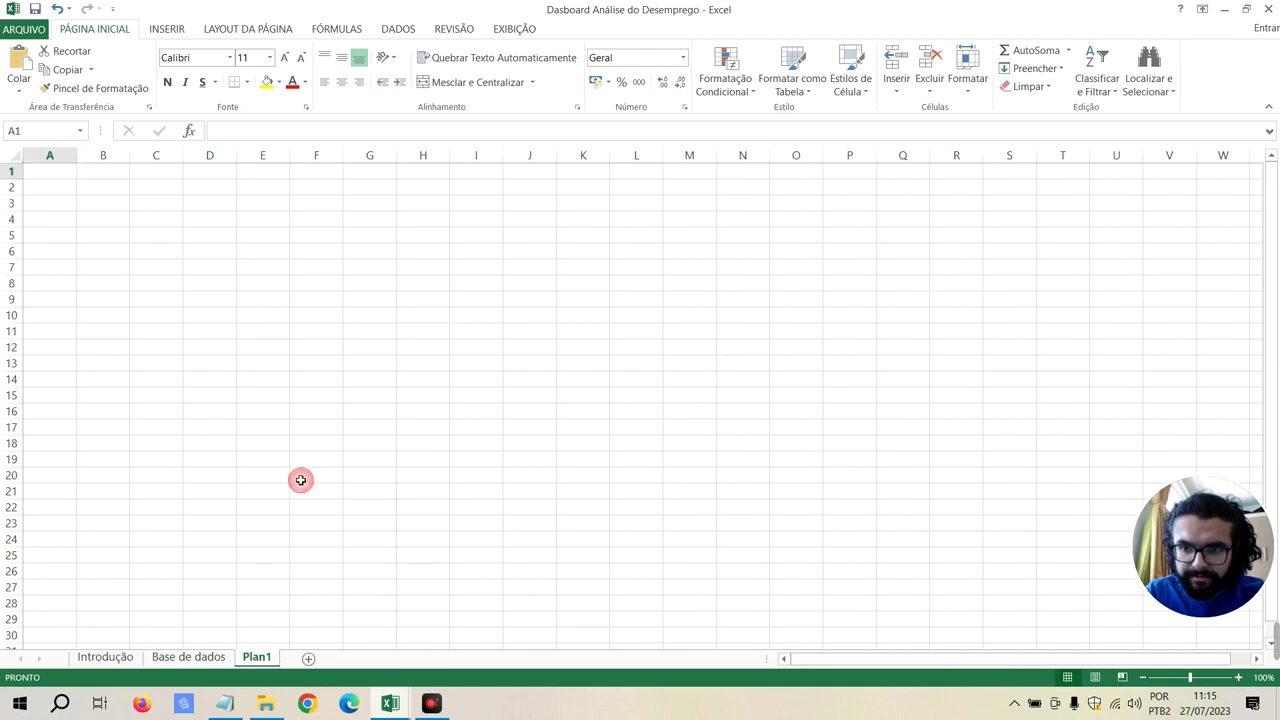
Create a pivot table from Tabela1 on a new sheet
left_click(167, 30)
left_click(25, 68)
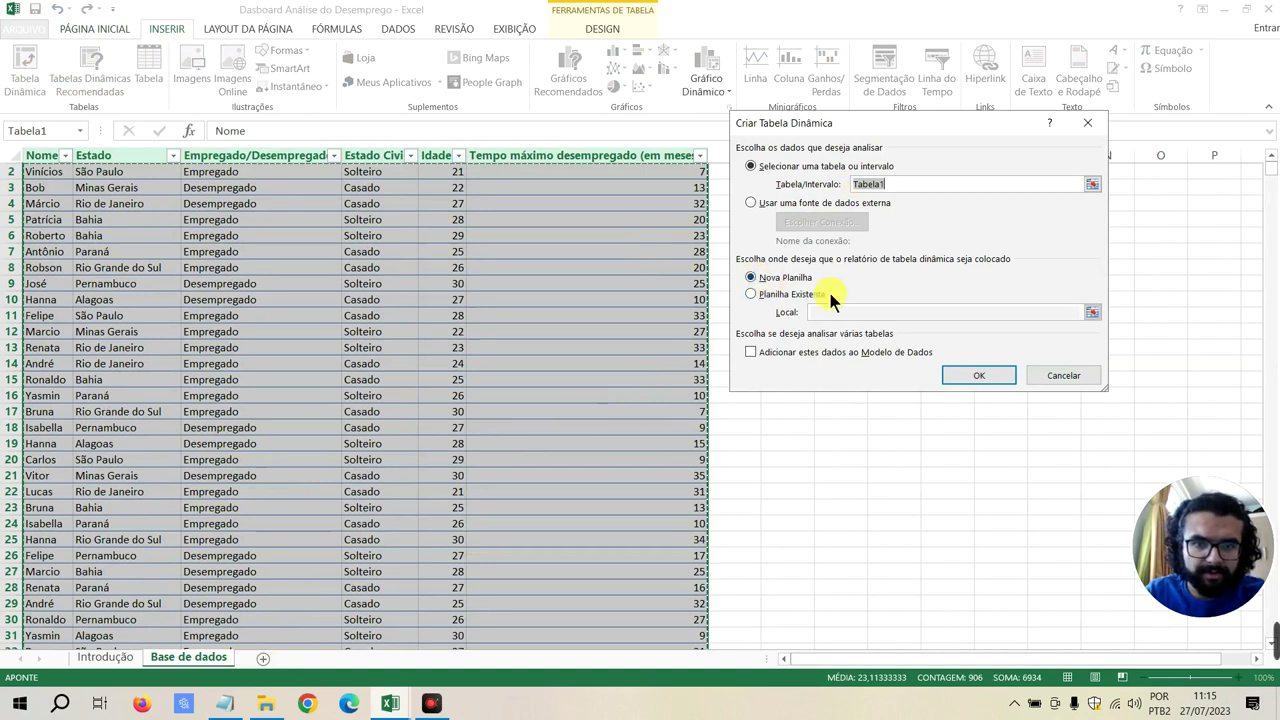
left_click(994, 376)
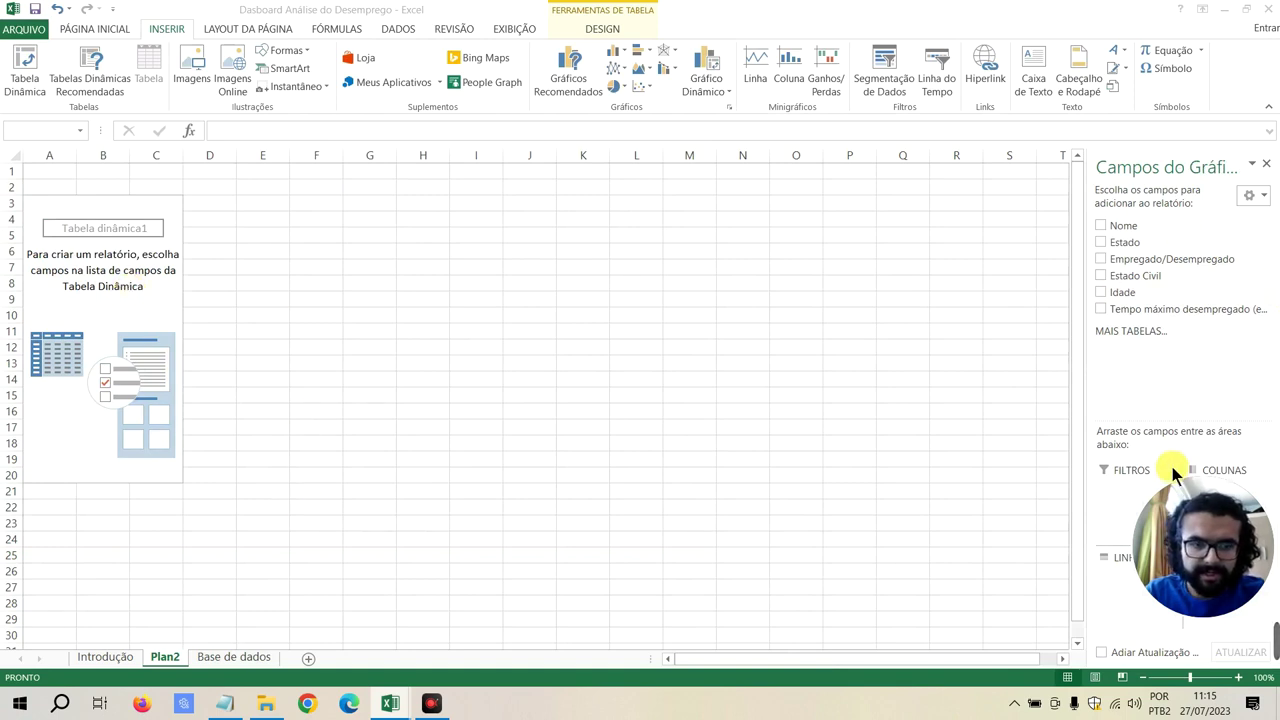
mouse_move(1186, 486)
left_click_drag(1186, 486, 975, 187)
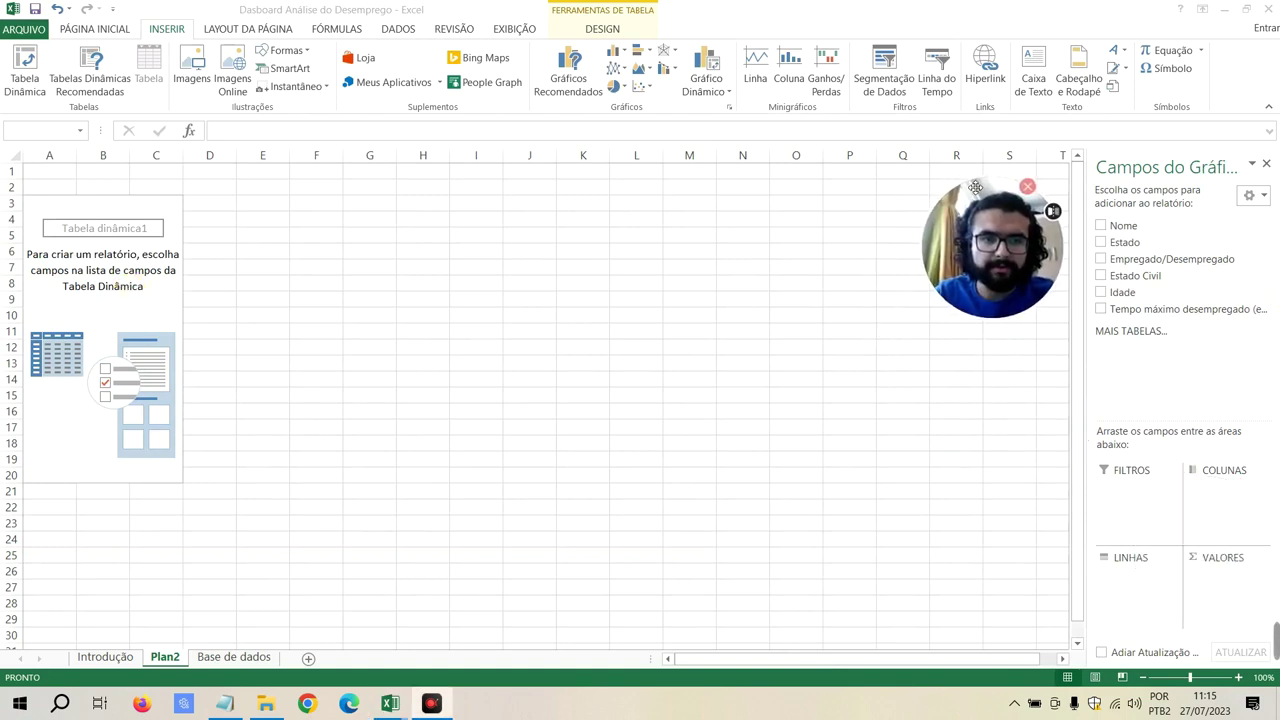
Rename the Plan2 sheet to 'Desempregado X Estado'
left_click(161, 657)
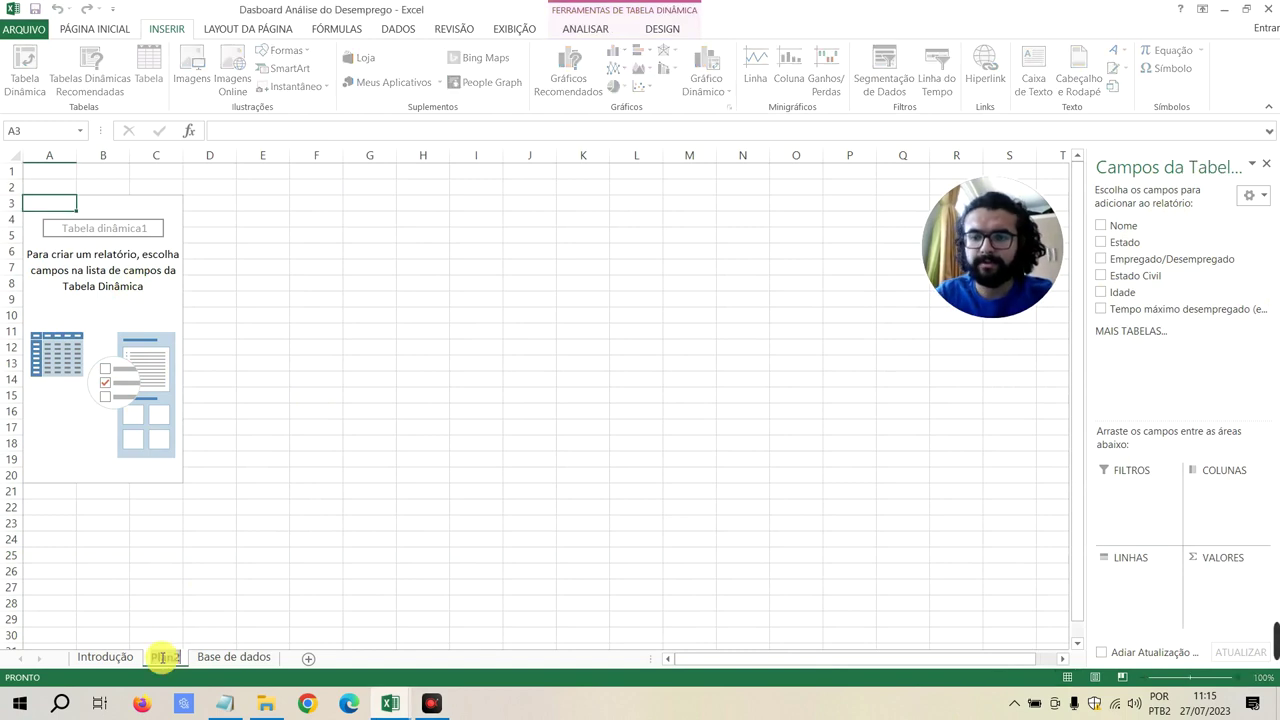
type("D")
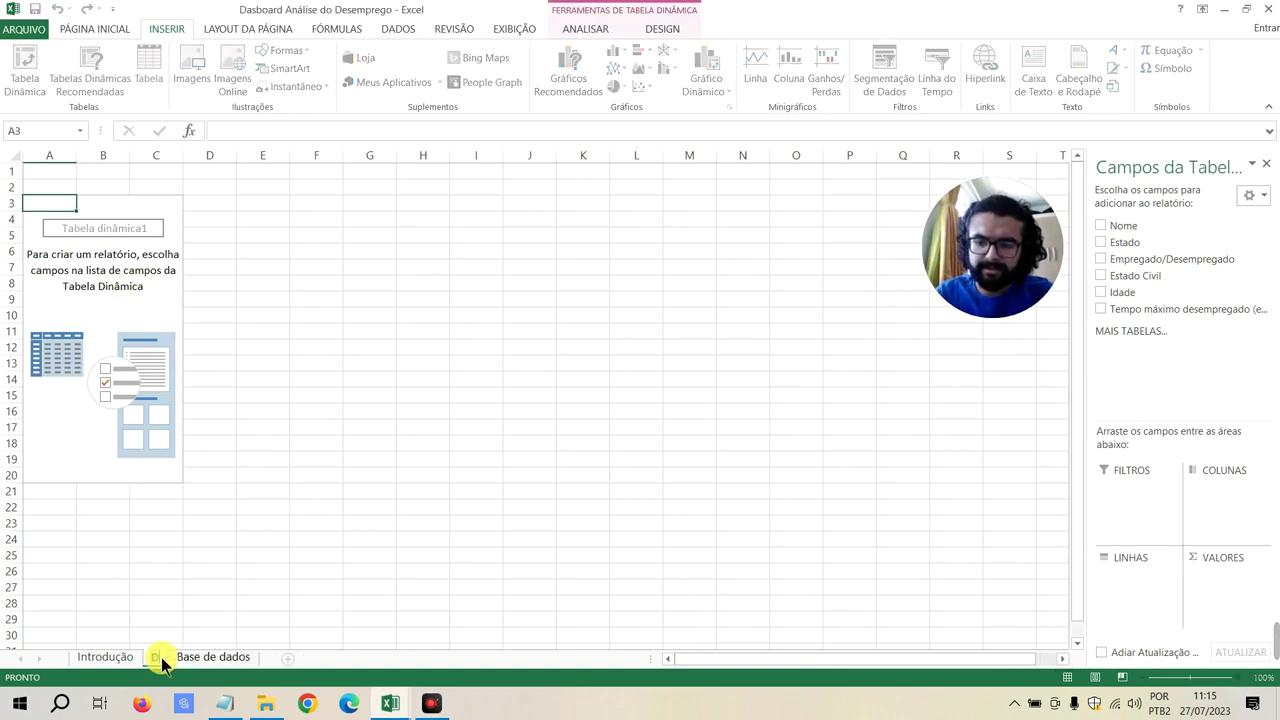
type("esempregado")
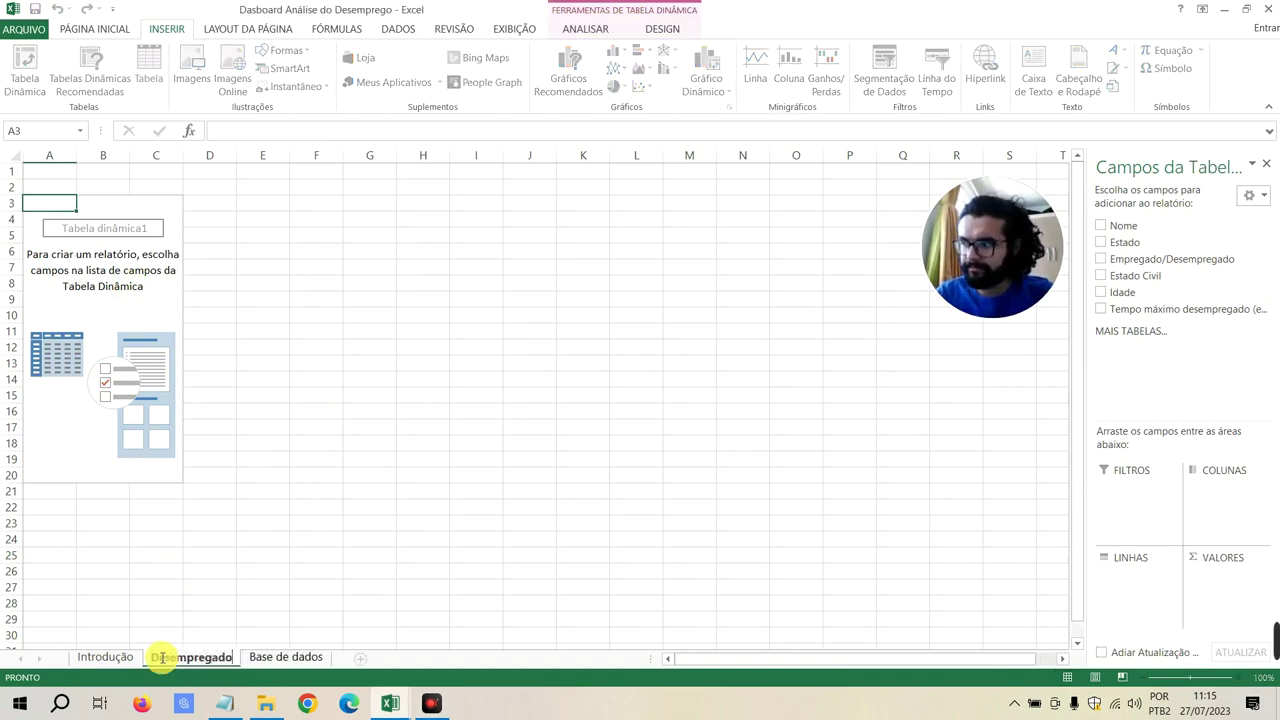
type(" X")
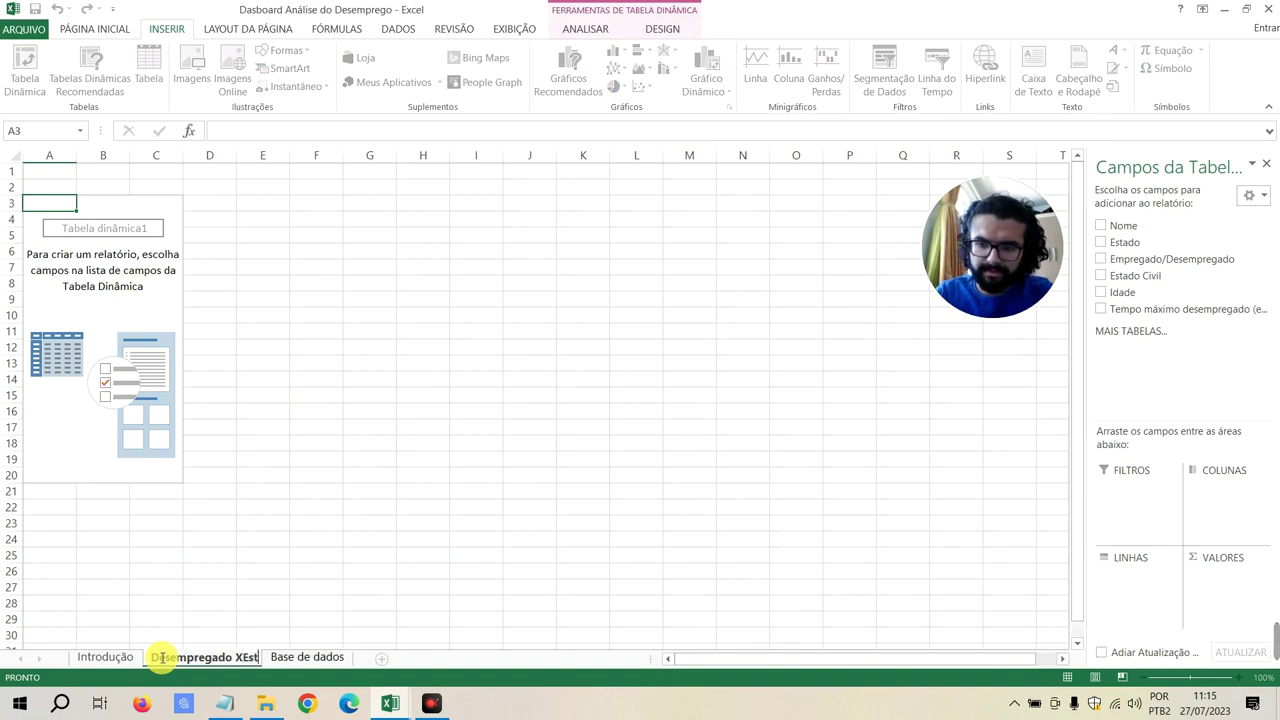
type(" Estado")
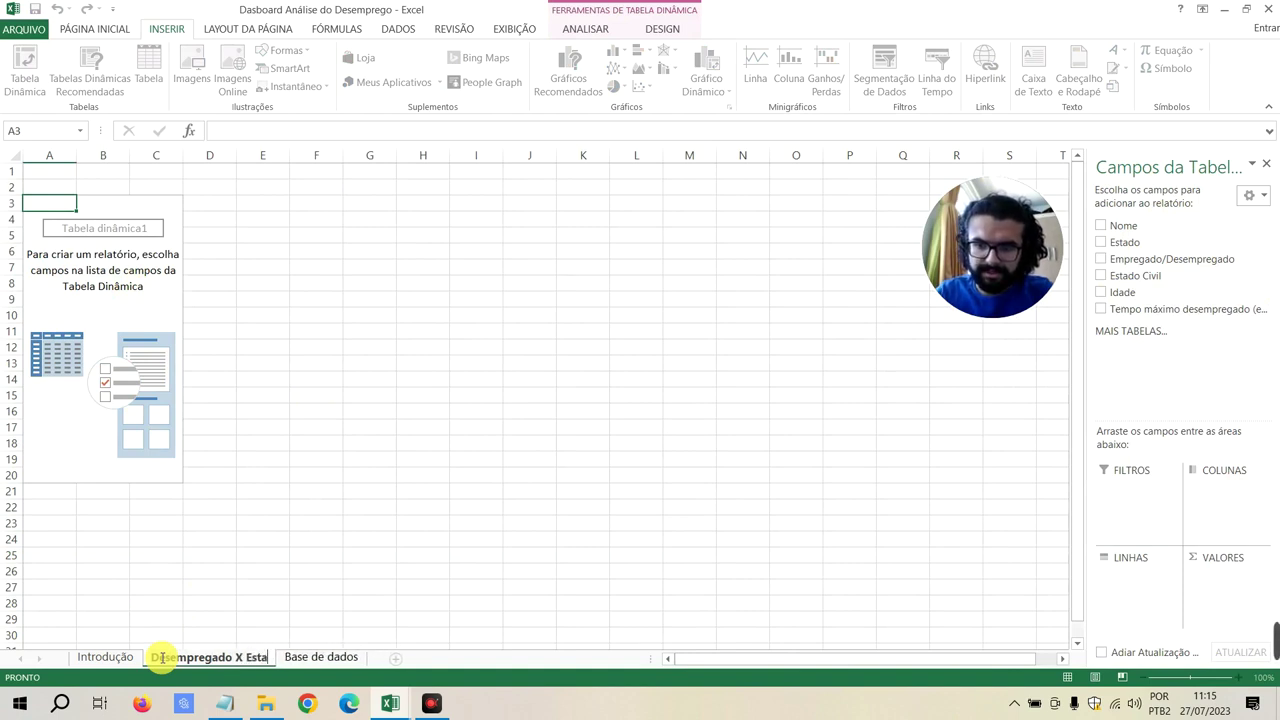
key("Return")
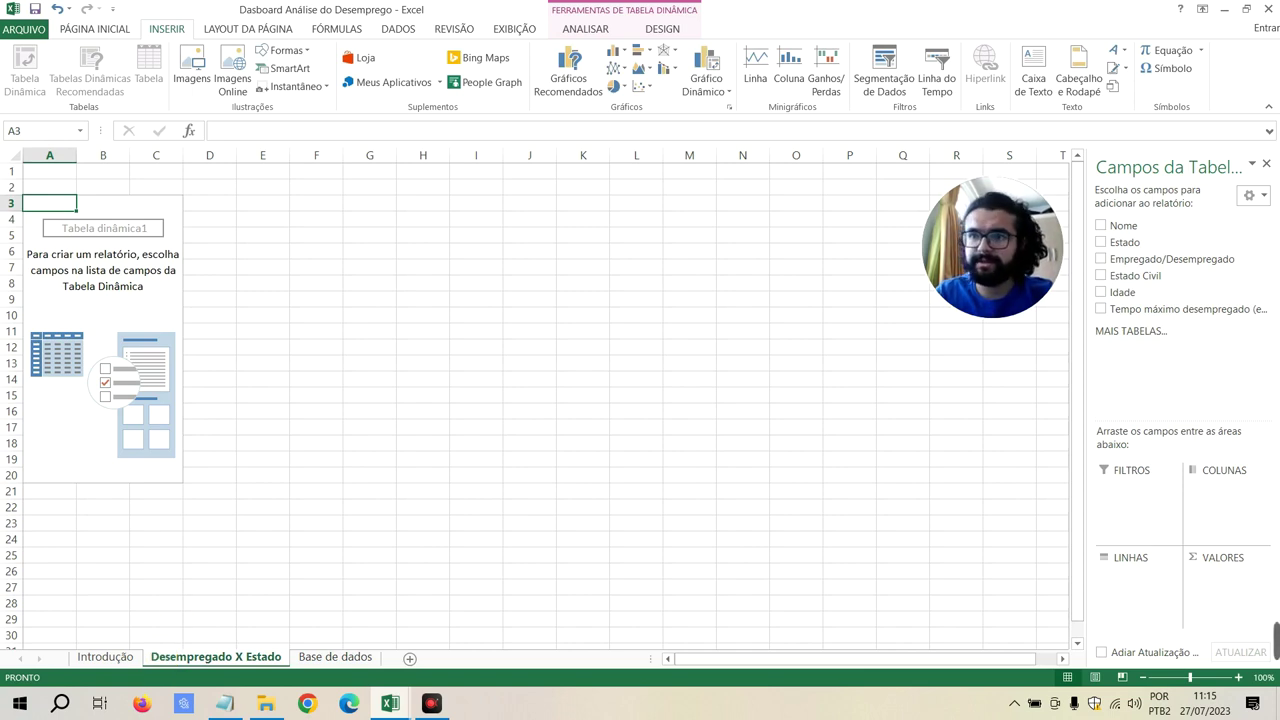
left_click(225, 703)
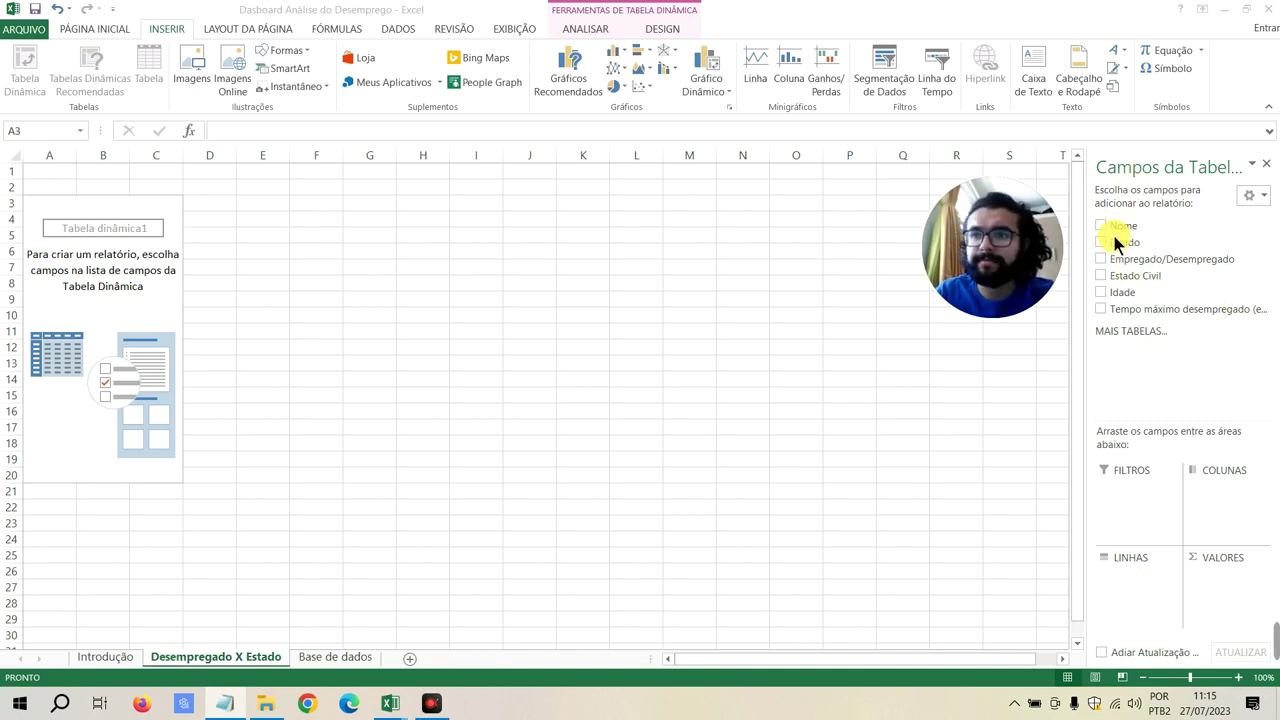
Put Empregado/Desempregado in the pivot columns and Estado in the rows
left_click_drag(1120, 258, 1167, 490)
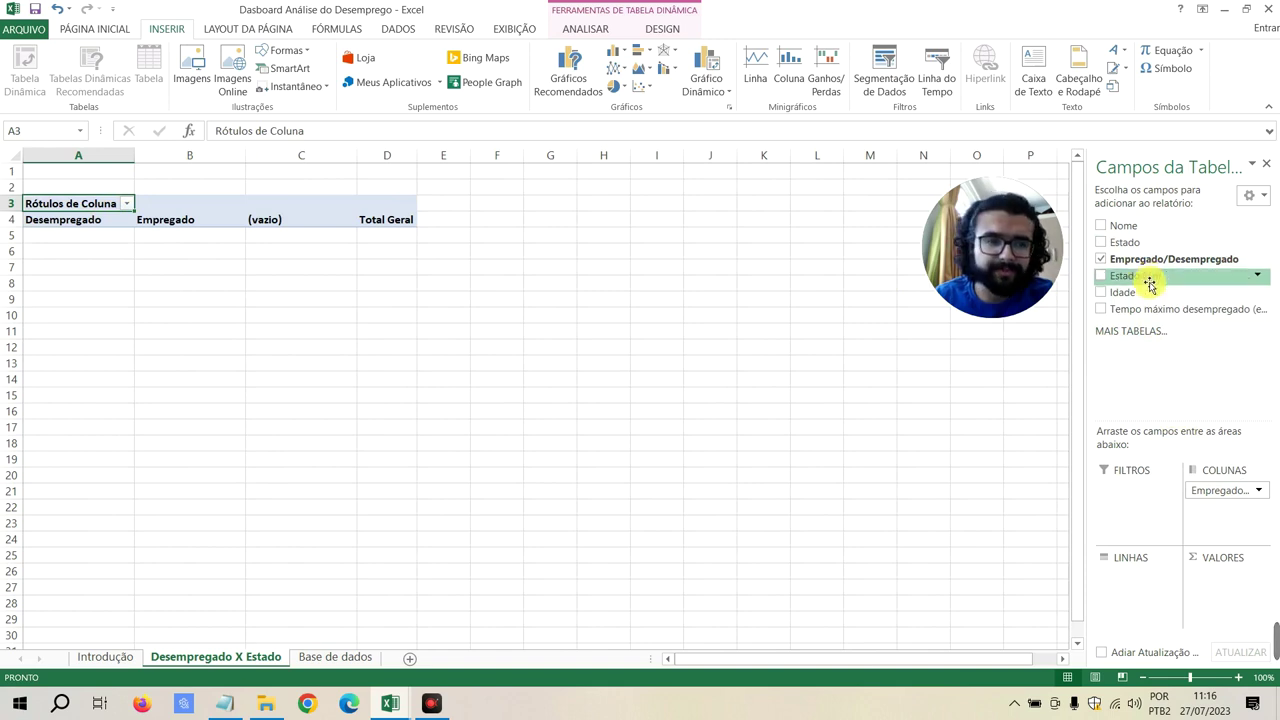
mouse_move(1124, 244)
left_mouse_down()
mouse_move(1163, 518)
mouse_move(1149, 603)
mouse_move(1146, 572)
left_mouse_up()
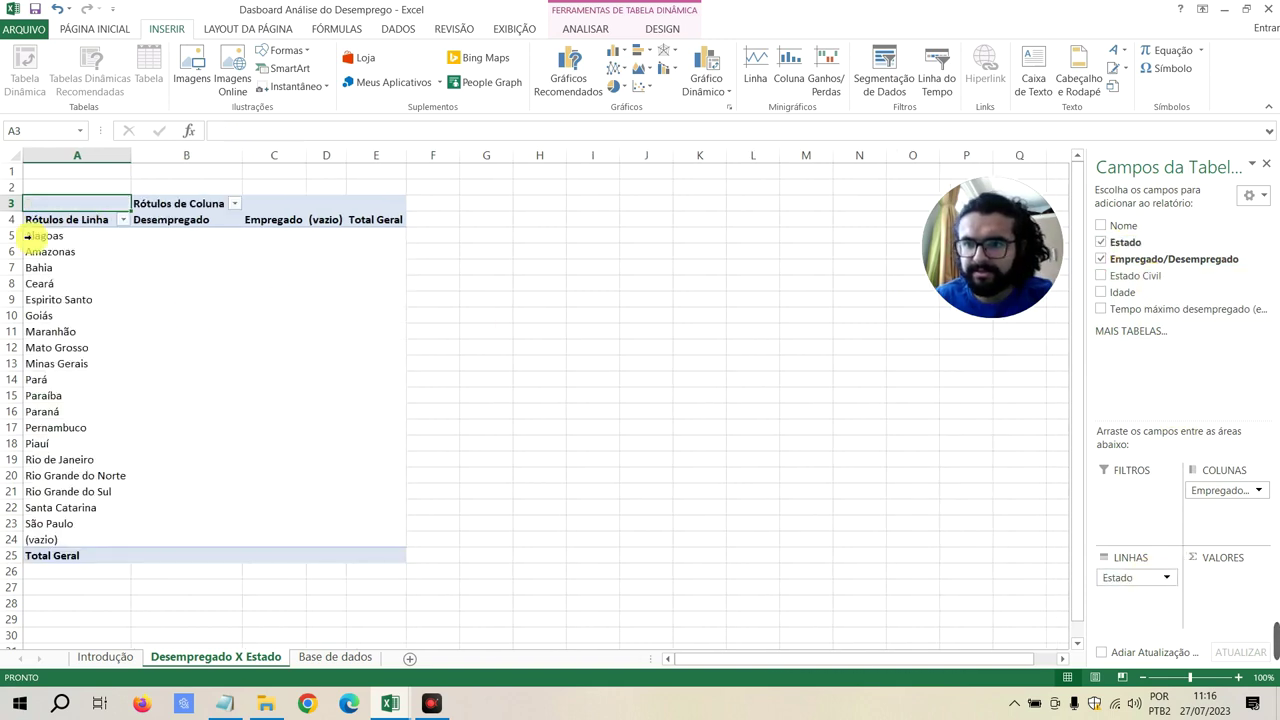
left_click_drag(165, 220, 217, 232)
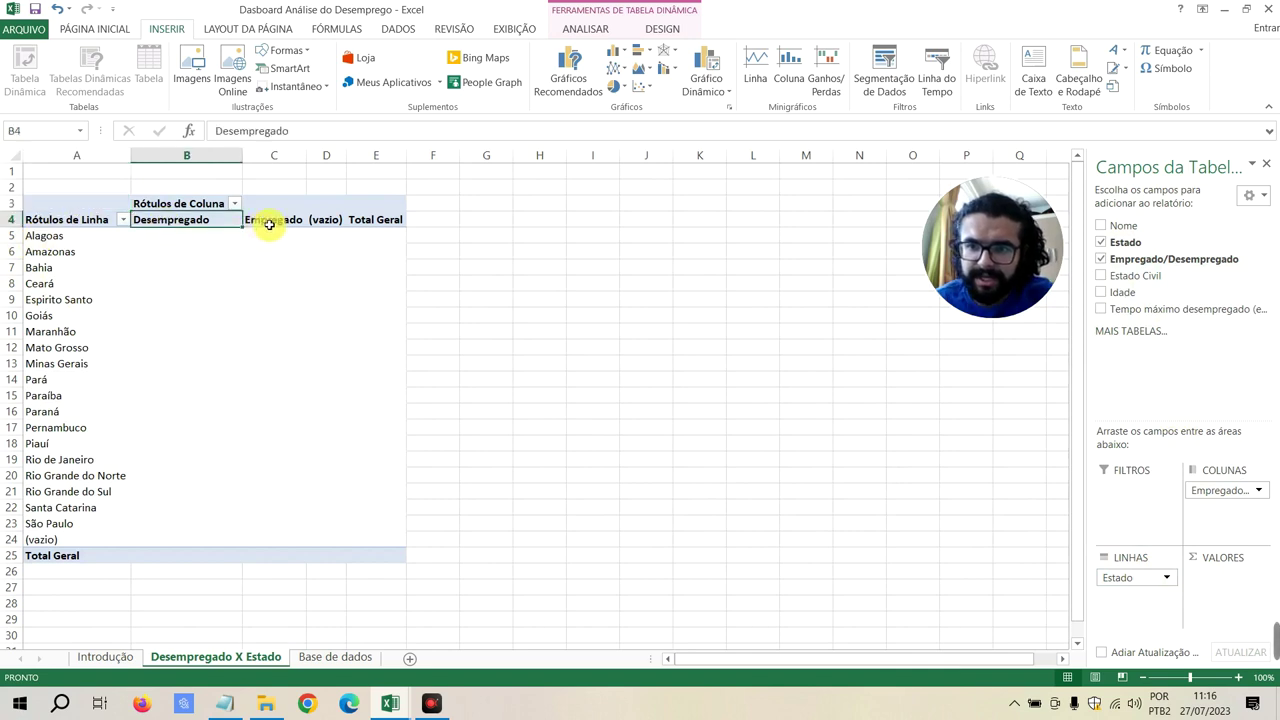
left_click_drag(60, 251, 74, 541)
mouse_move(166, 240)
left_mouse_down()
mouse_move(295, 559)
mouse_move(281, 545)
left_mouse_up()
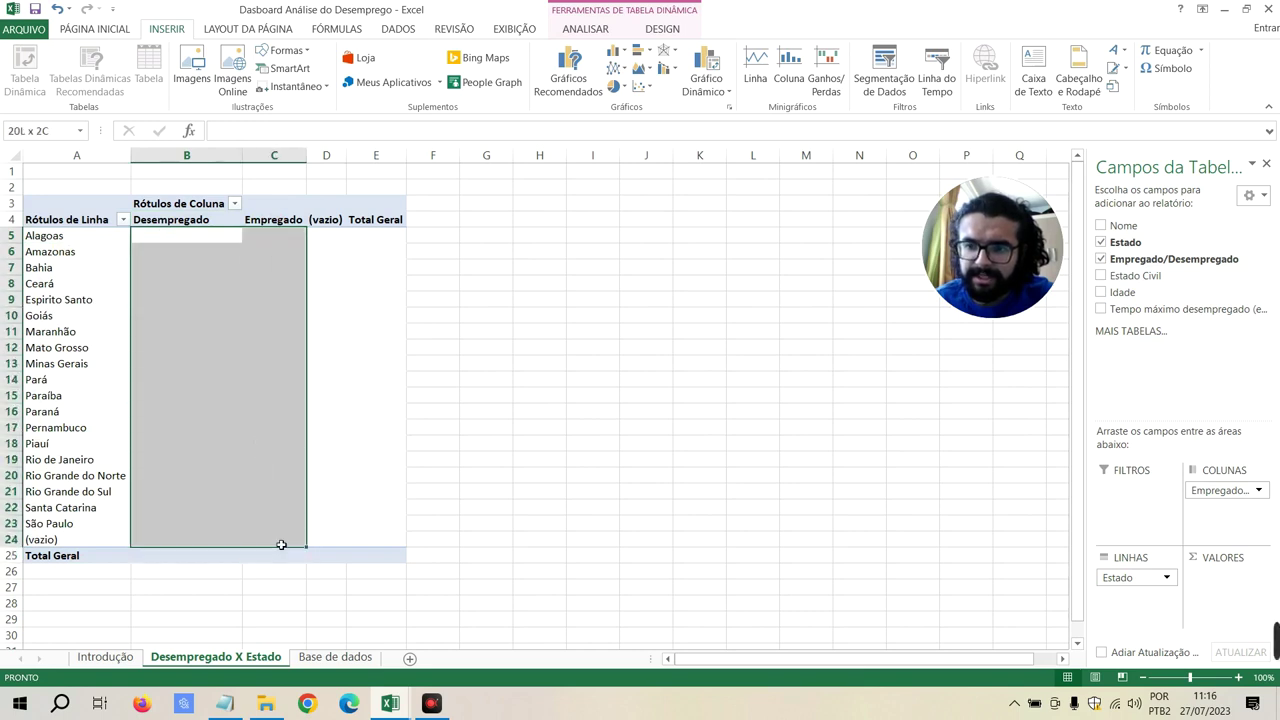
Add Nome as a count value and check the per-state counts (totals 57, 93, 150)
left_click(1110, 231)
left_click_drag(1140, 596, 1207, 600)
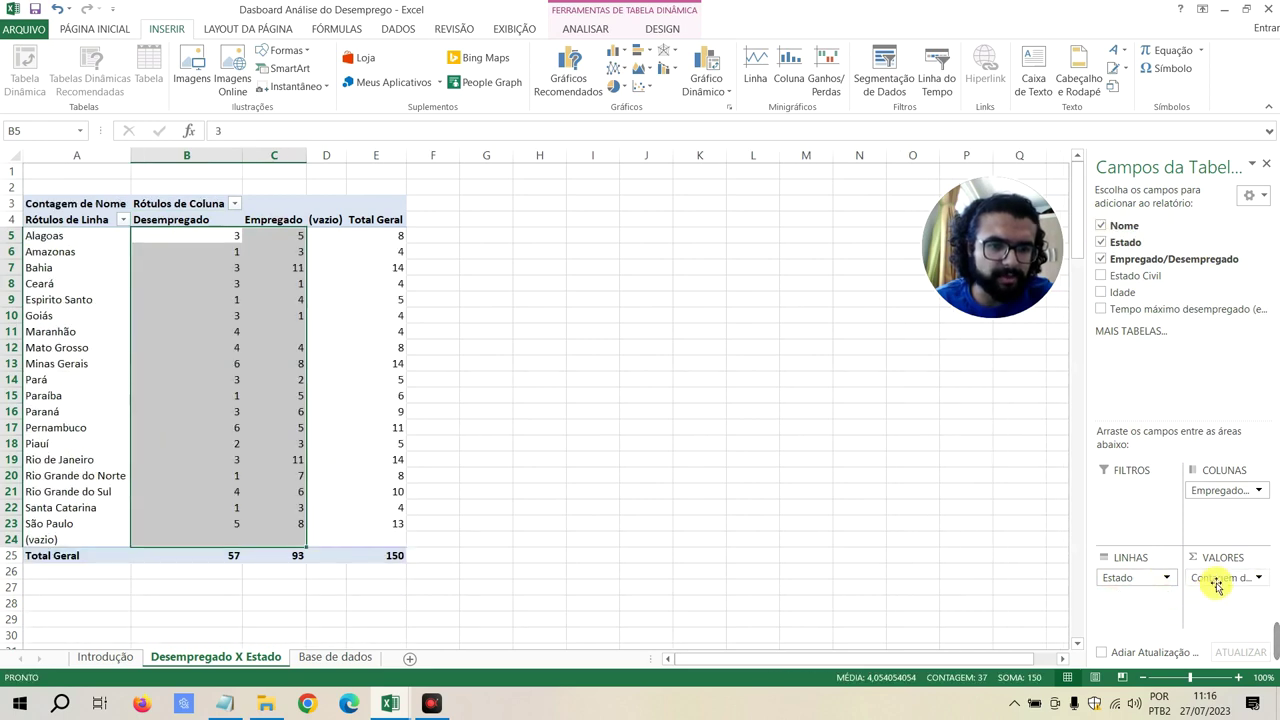
left_click(196, 249)
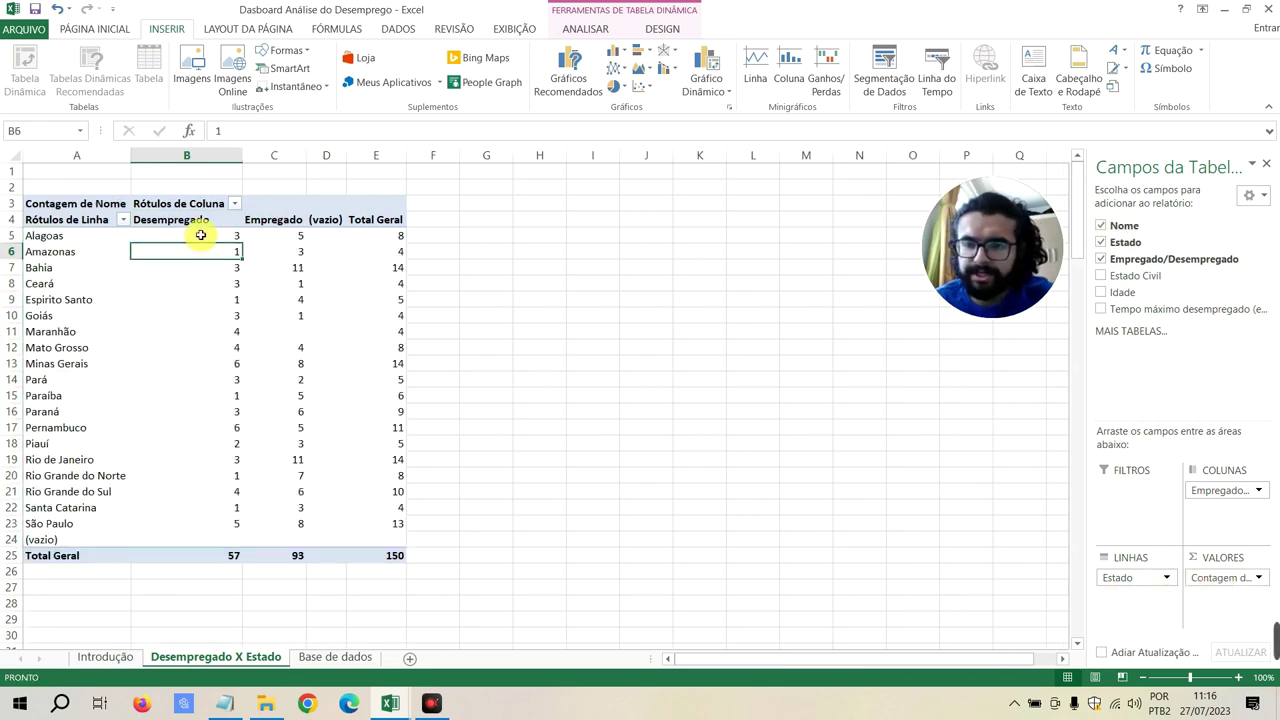
left_click(201, 235)
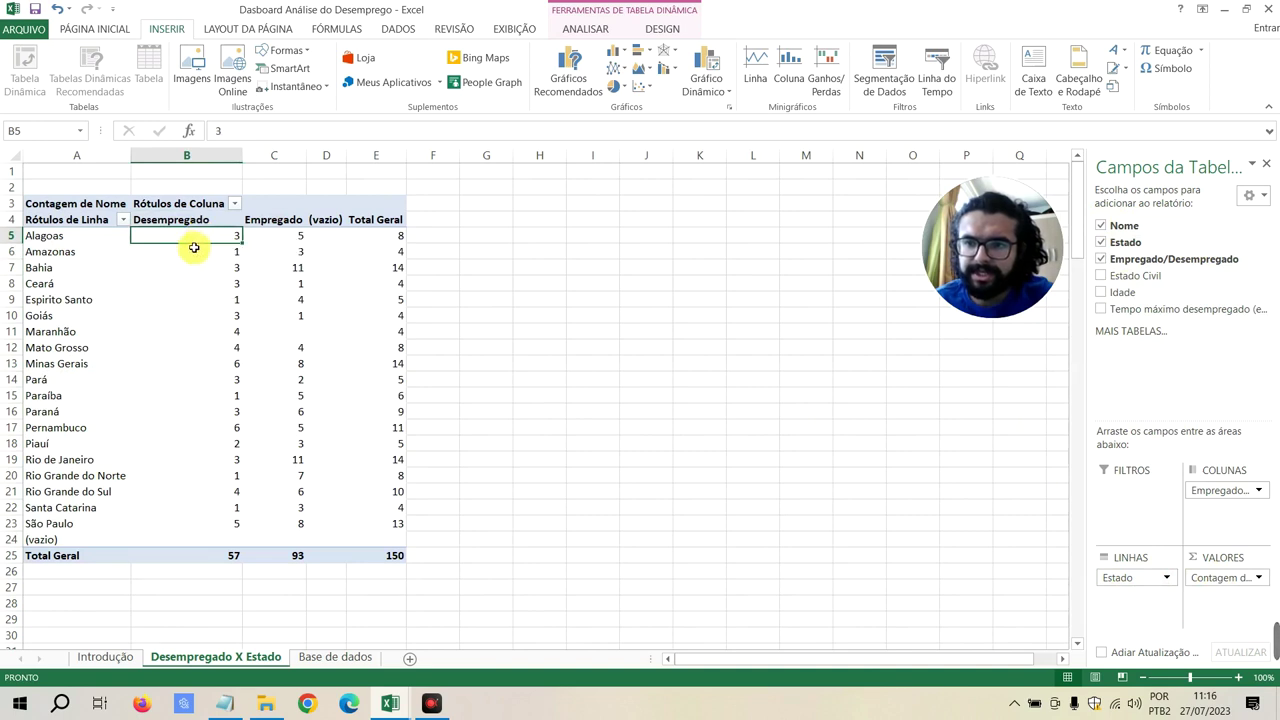
left_click(266, 236)
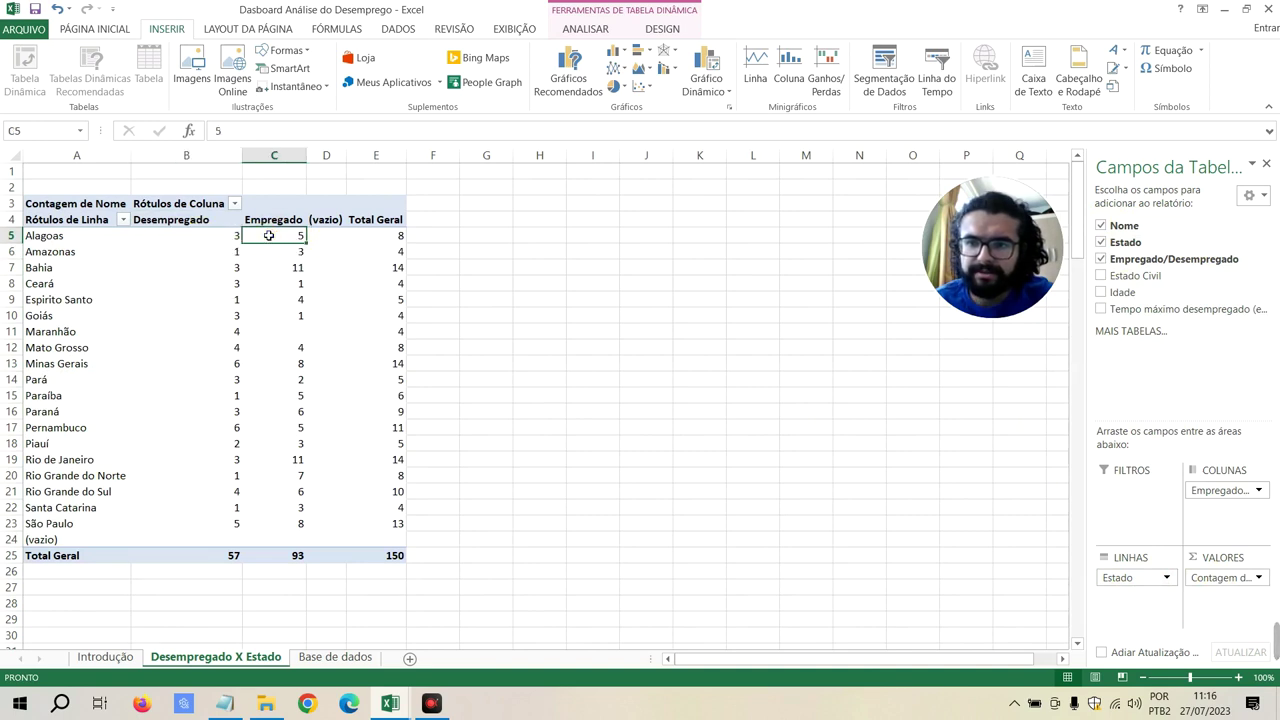
left_click(333, 238)
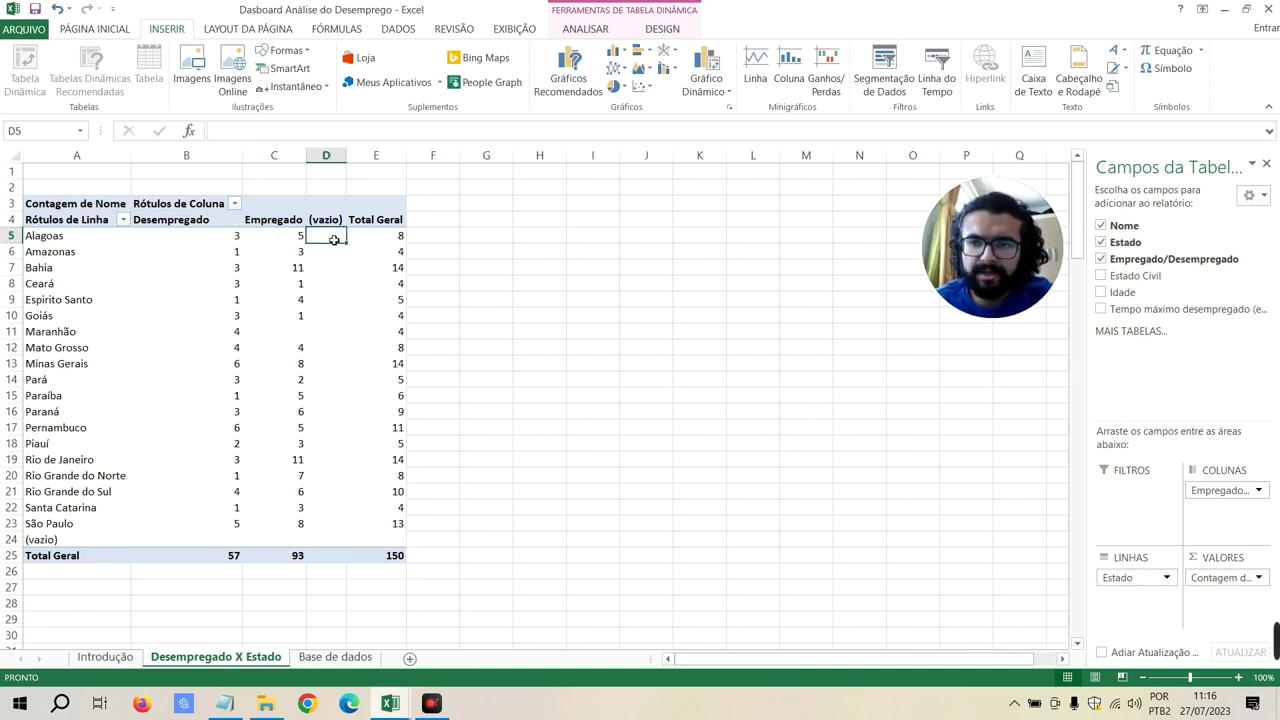
left_click(324, 156)
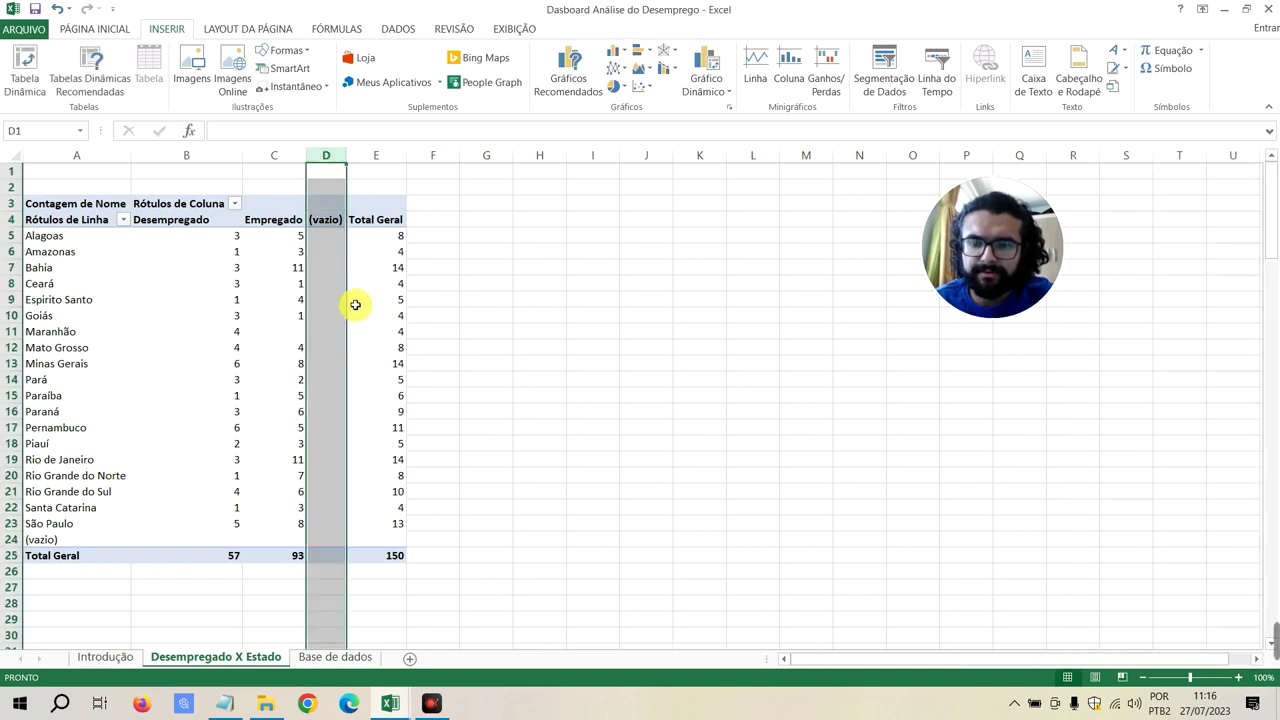
left_click(82, 220)
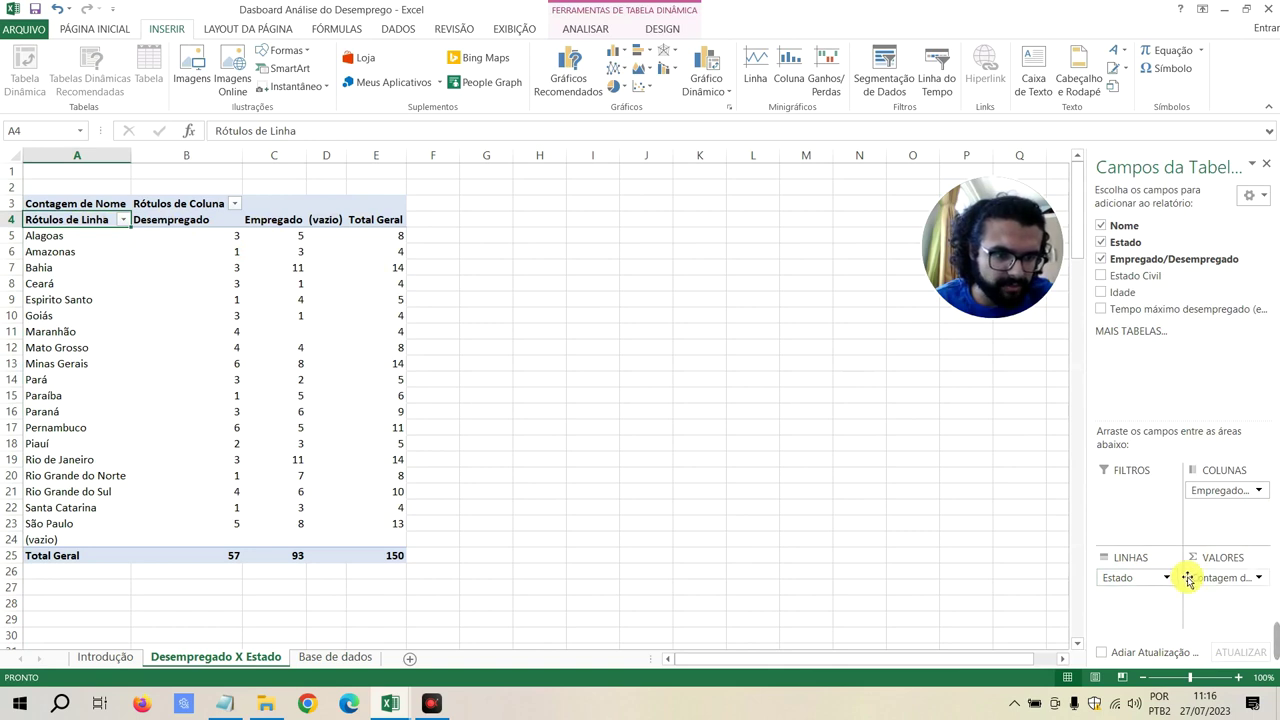
left_click(1231, 490)
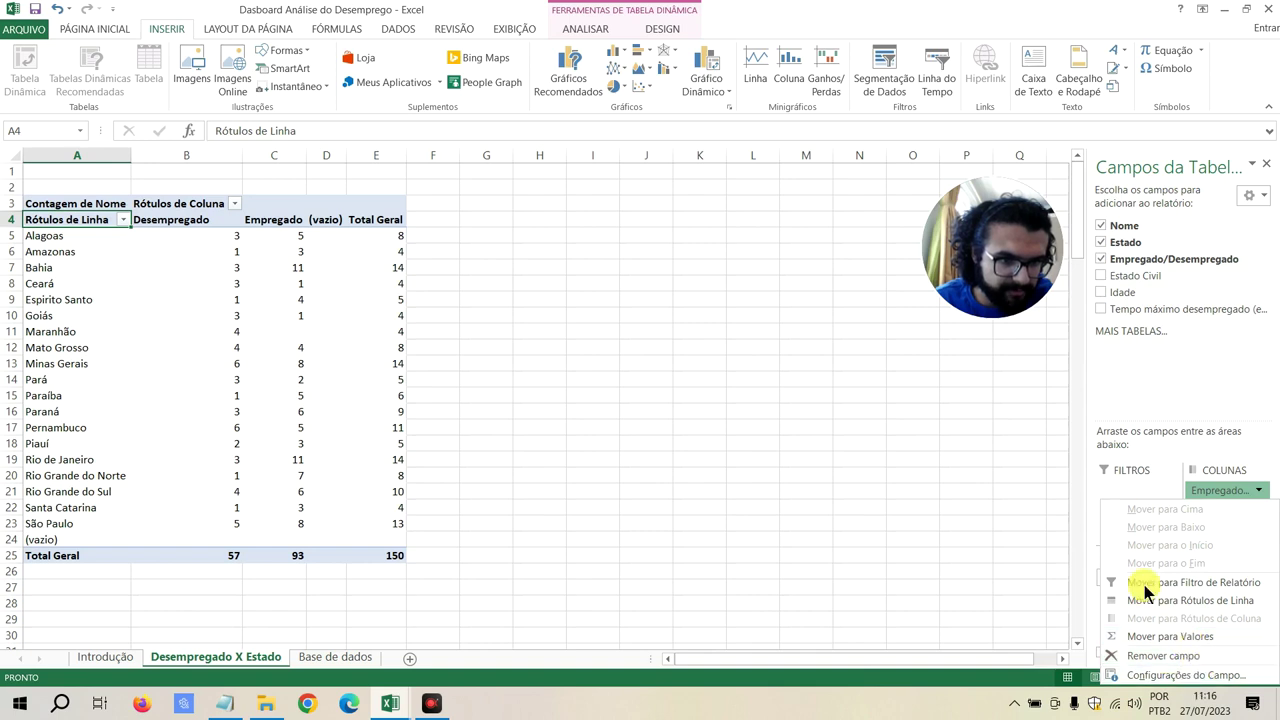
left_click(1135, 481)
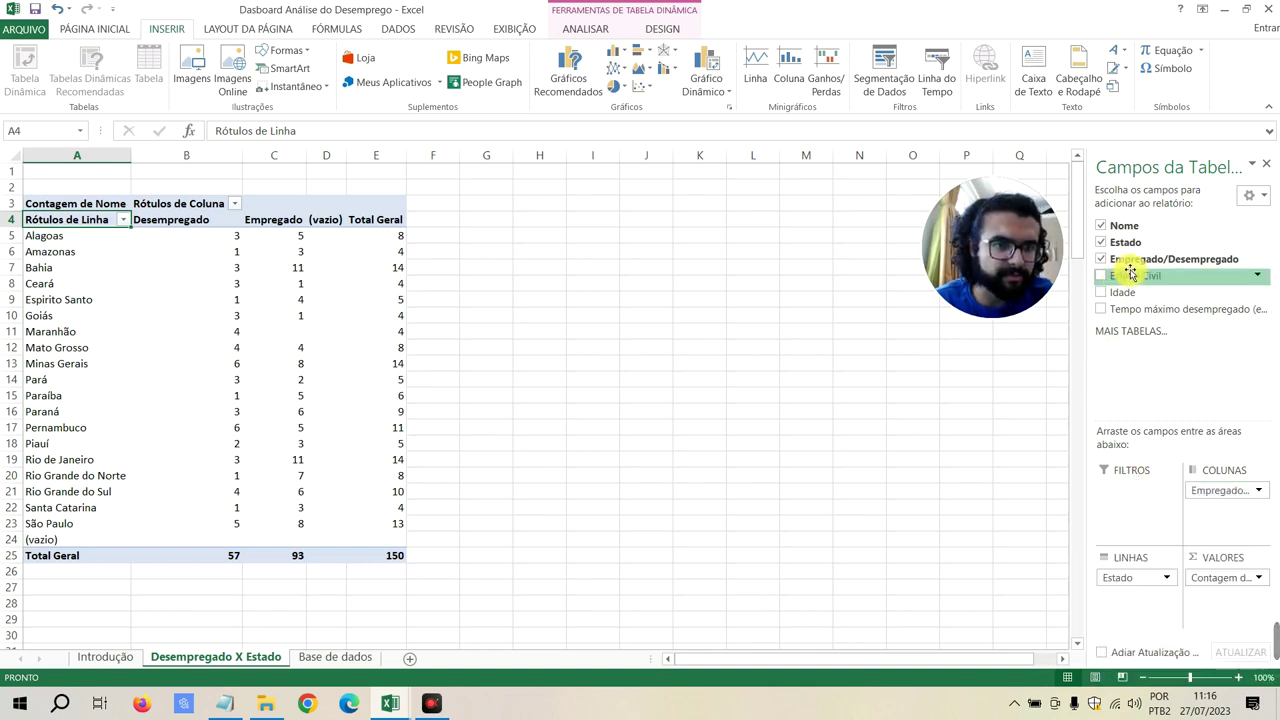
left_click_drag(1110, 259, 1130, 492)
left_click(1147, 494)
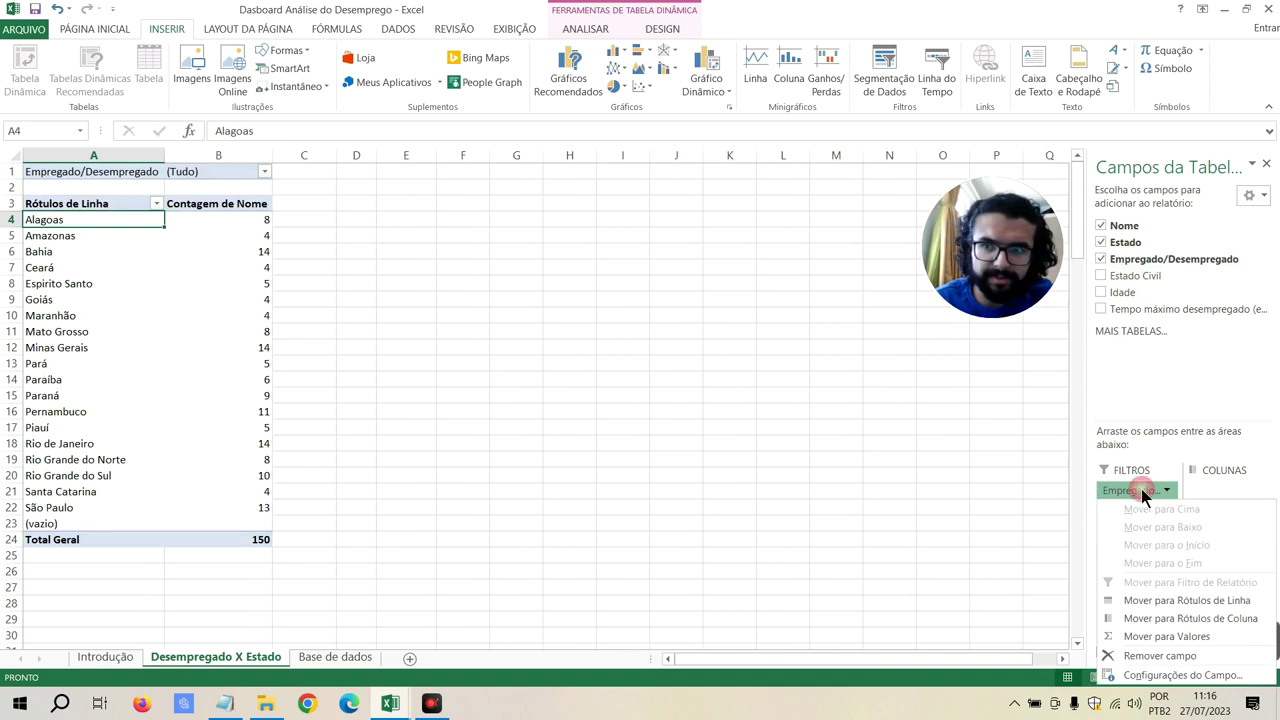
left_click(1147, 494)
left_click(1157, 492)
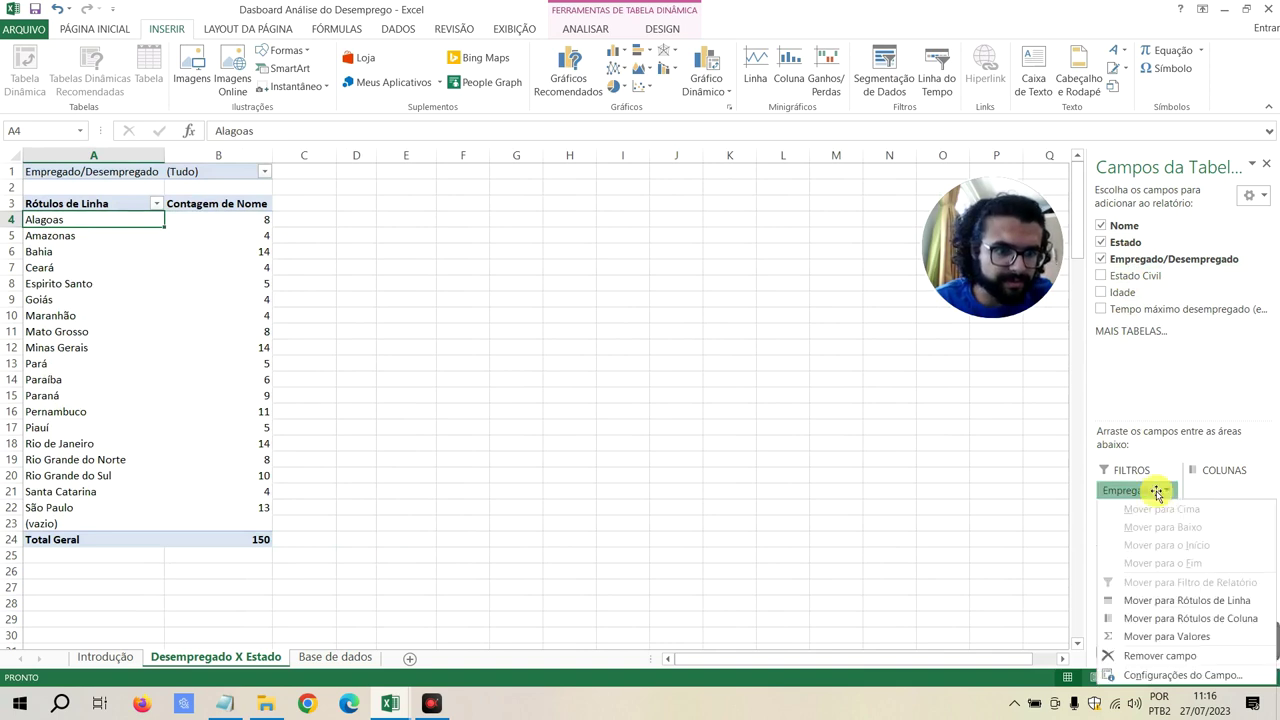
left_click(1155, 492)
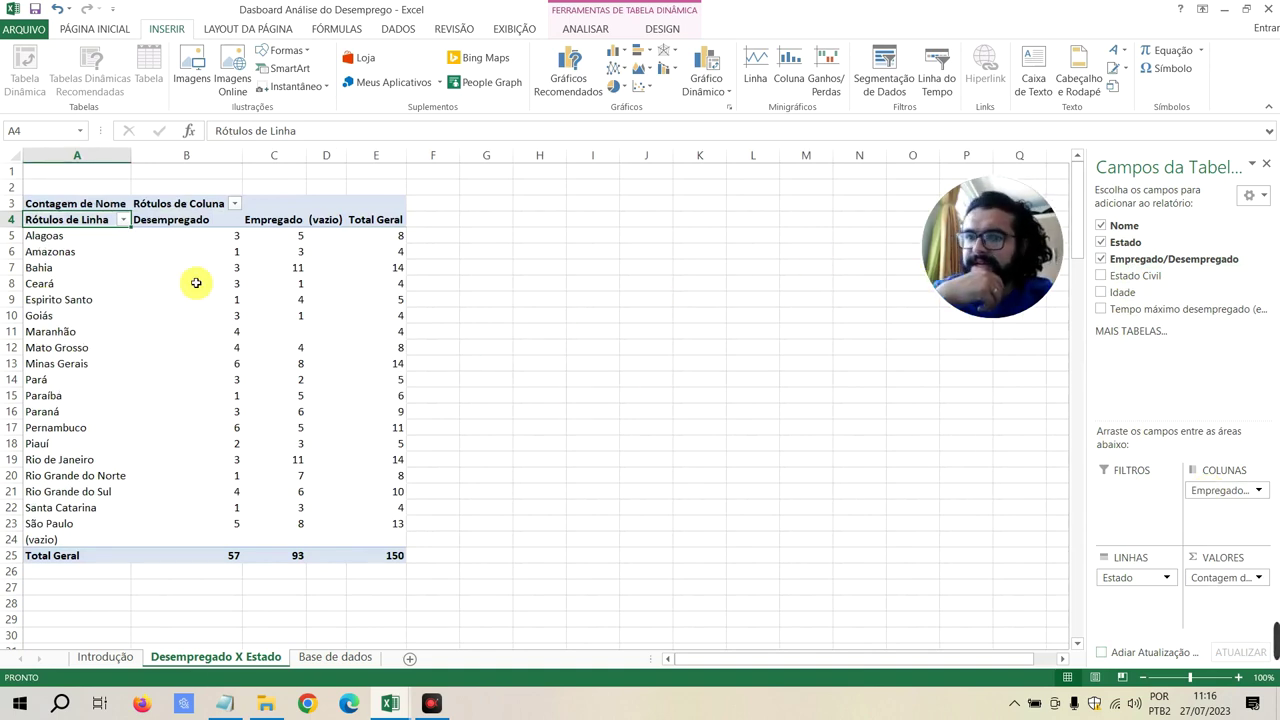
mouse_move(43, 236)
left_mouse_down()
mouse_move(259, 536)
mouse_move(258, 520)
left_mouse_up()
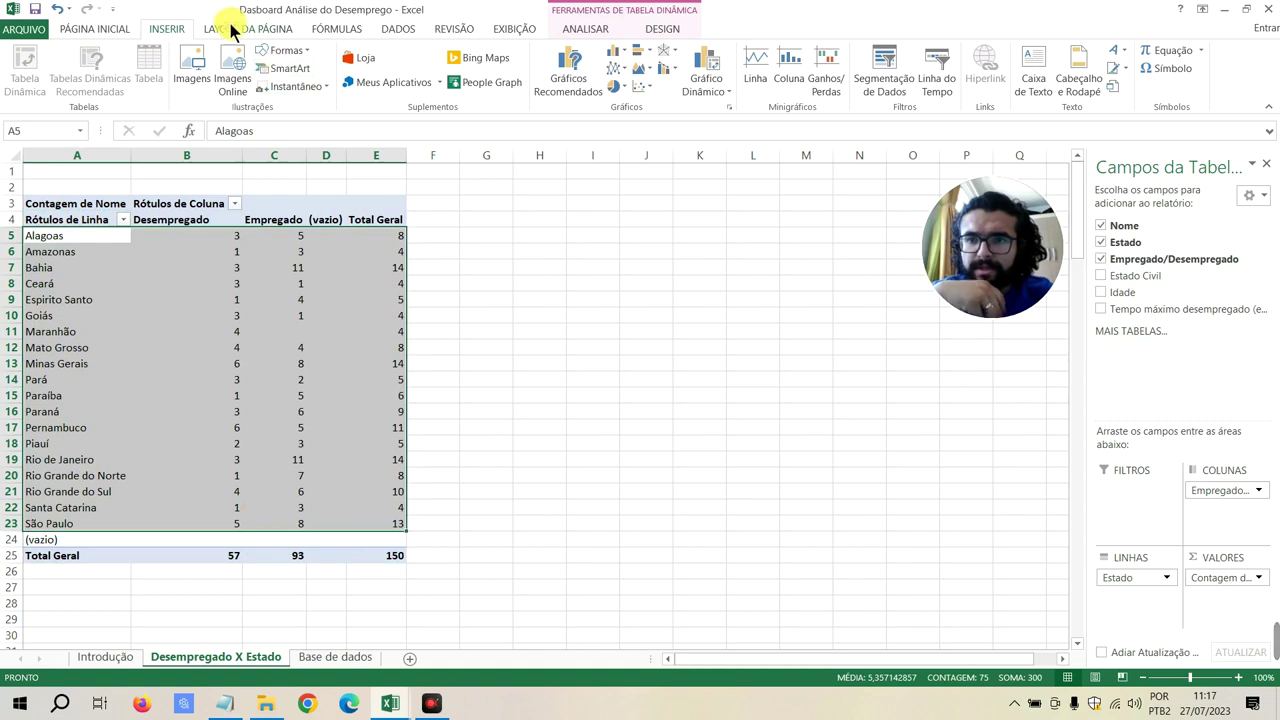
Insert a clustered column pivot chart right of the table, with field buttons hidden
left_click(590, 78)
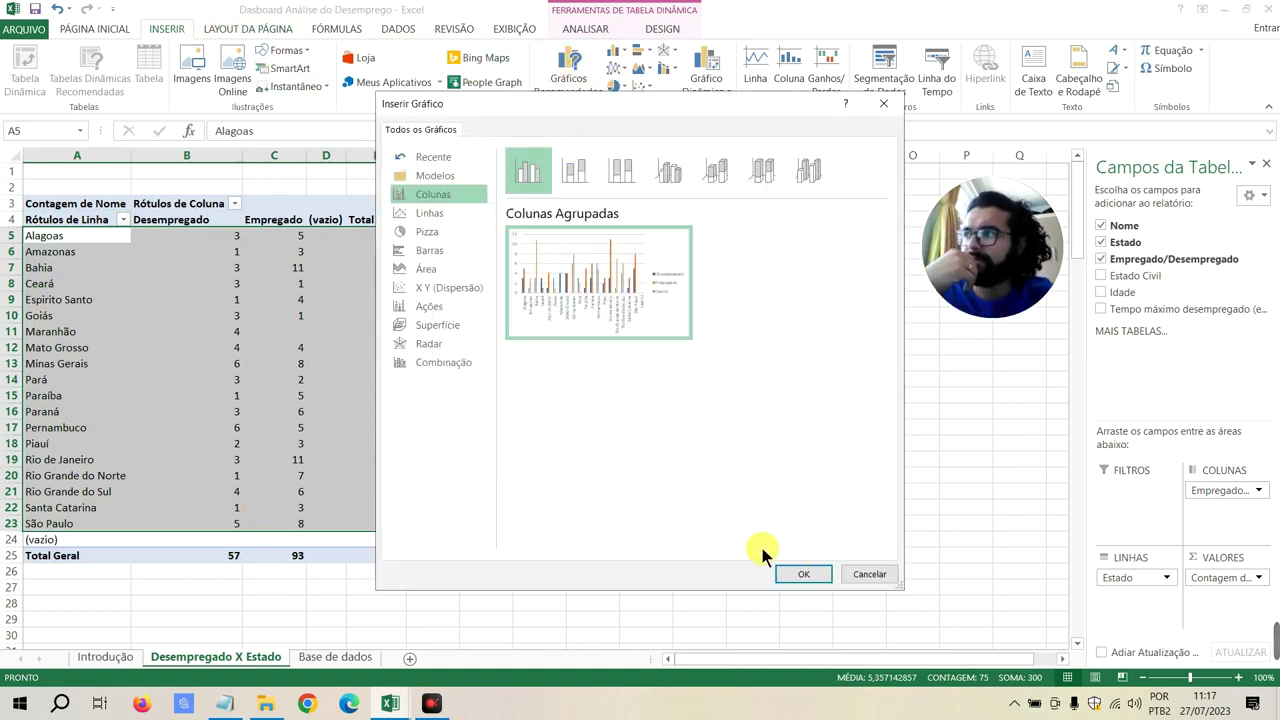
left_click(782, 572)
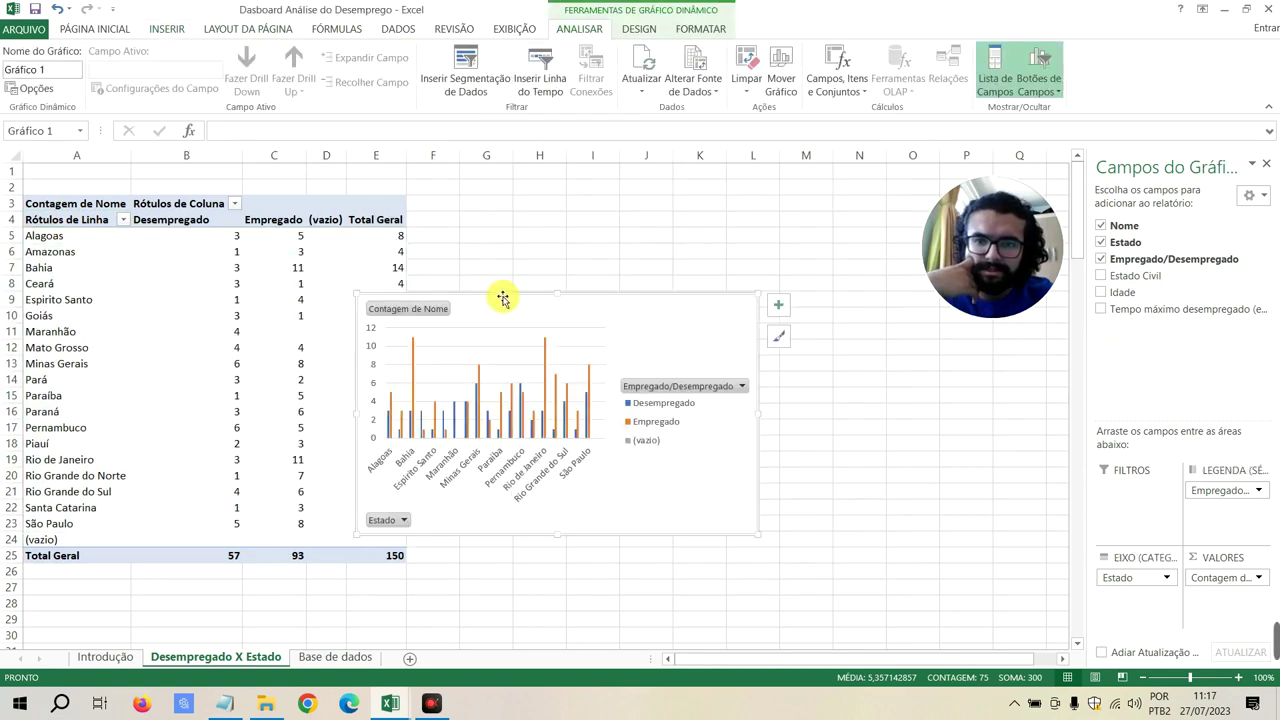
left_click_drag(503, 298, 606, 206)
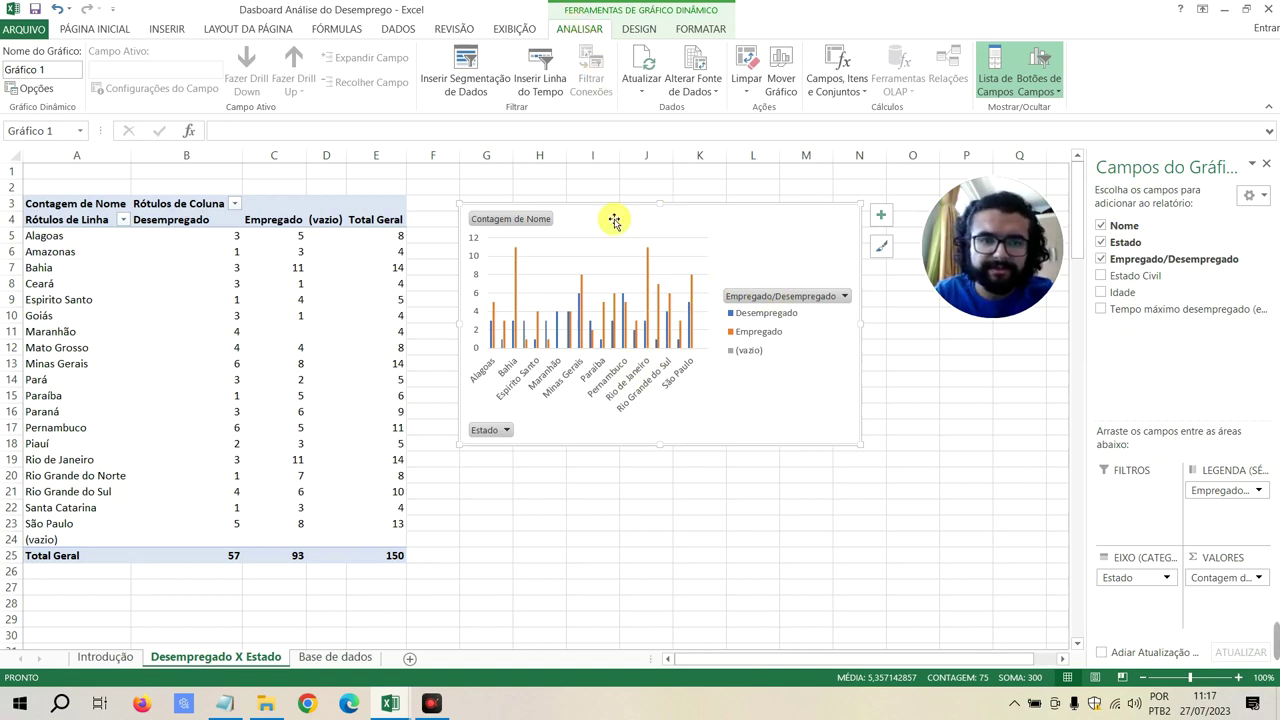
left_click(1035, 68)
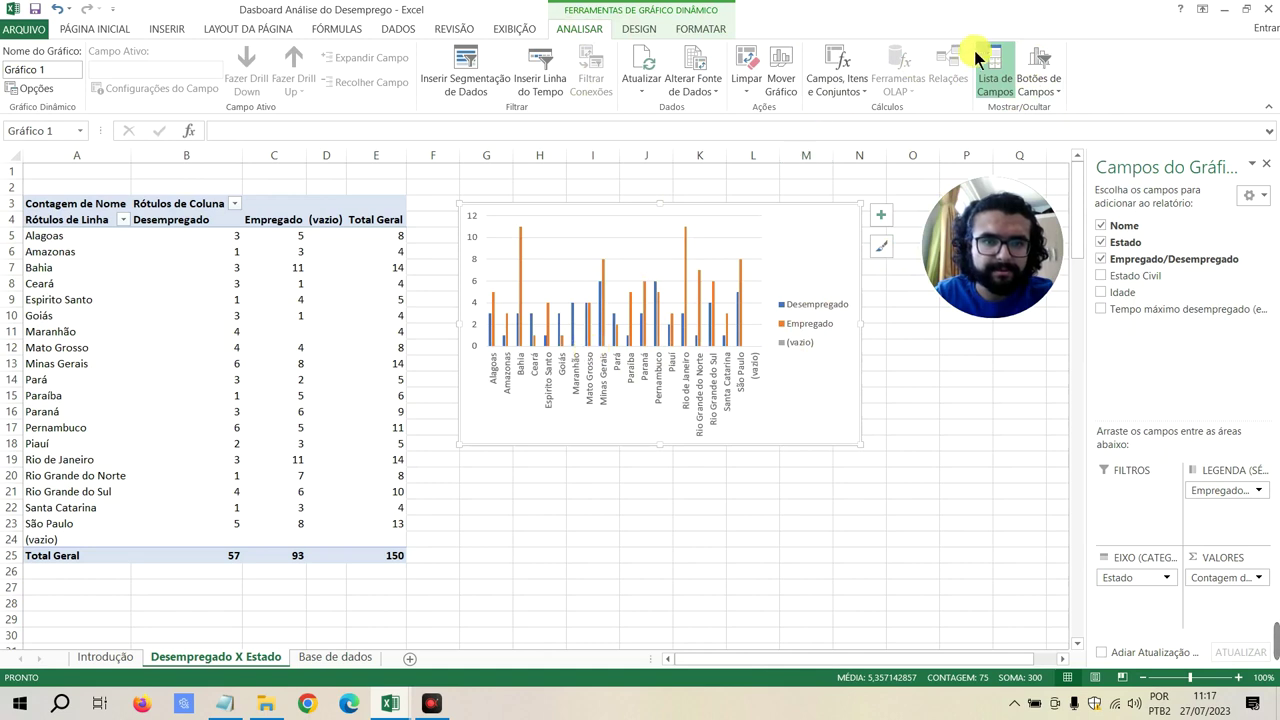
Insert slicers for Estado and Empregado/Desempregado
left_click(465, 85)
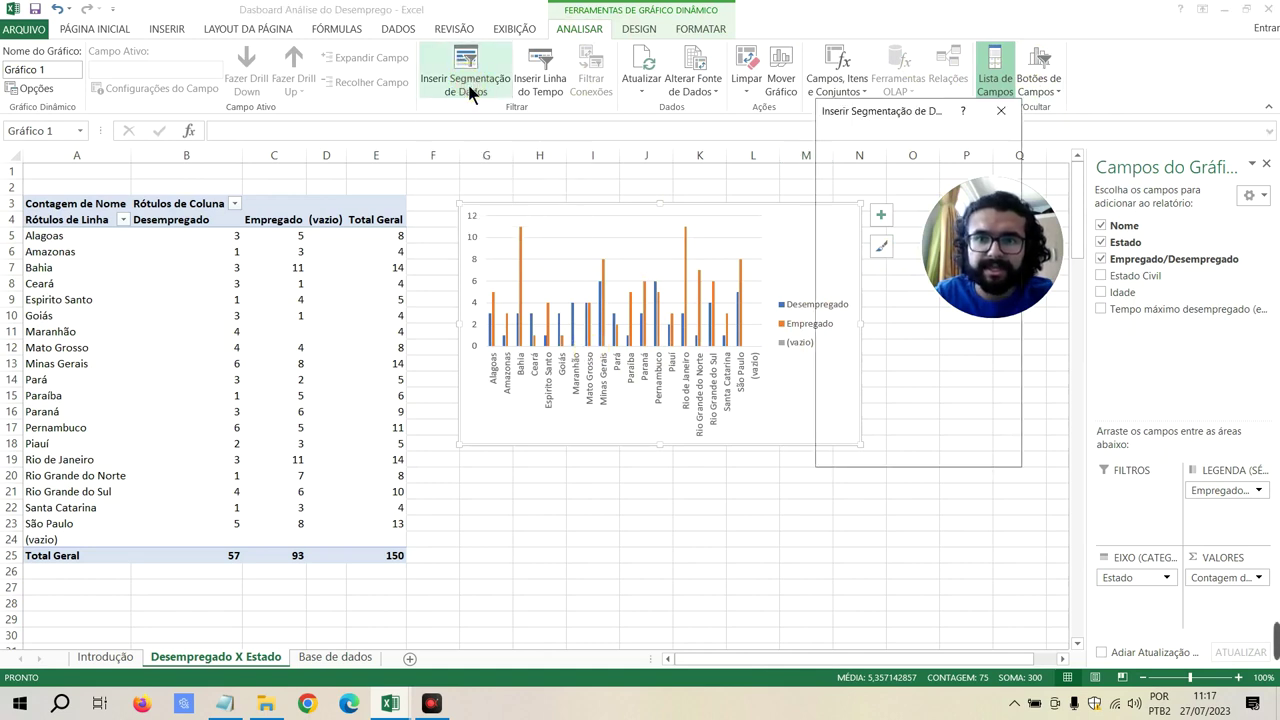
left_click_drag(856, 116, 263, 83)
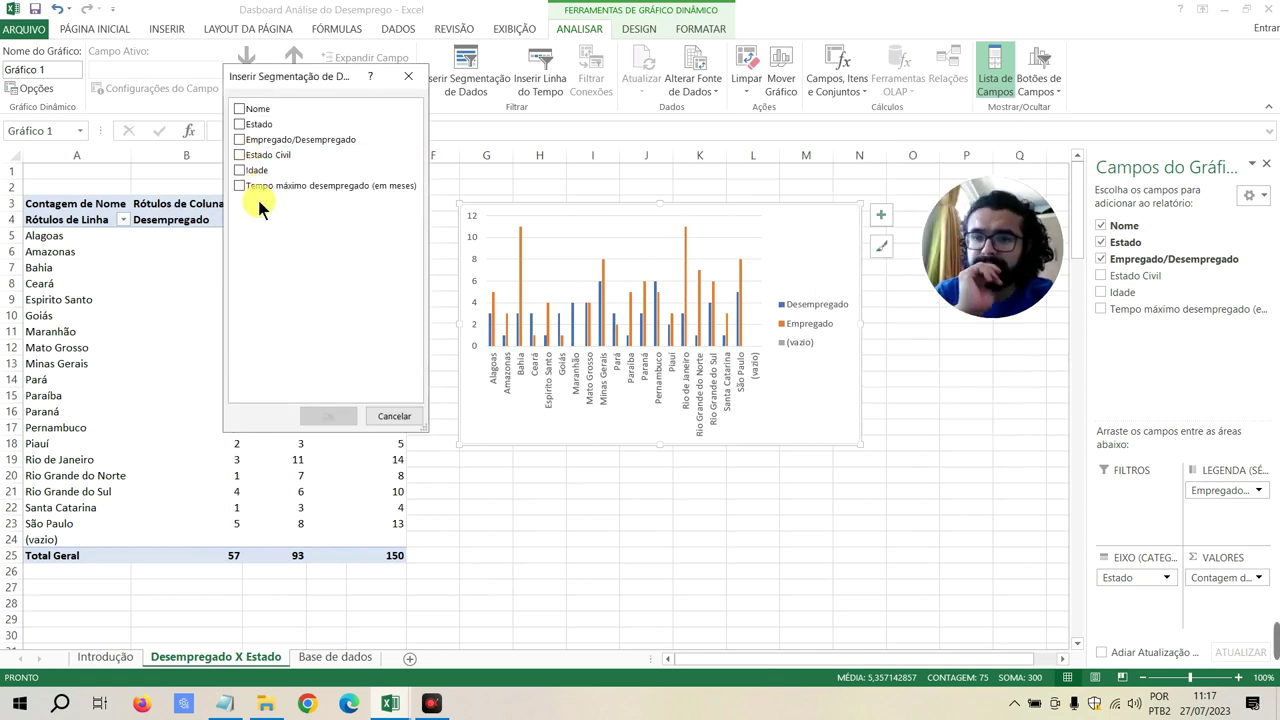
left_click(241, 128)
left_click(240, 141)
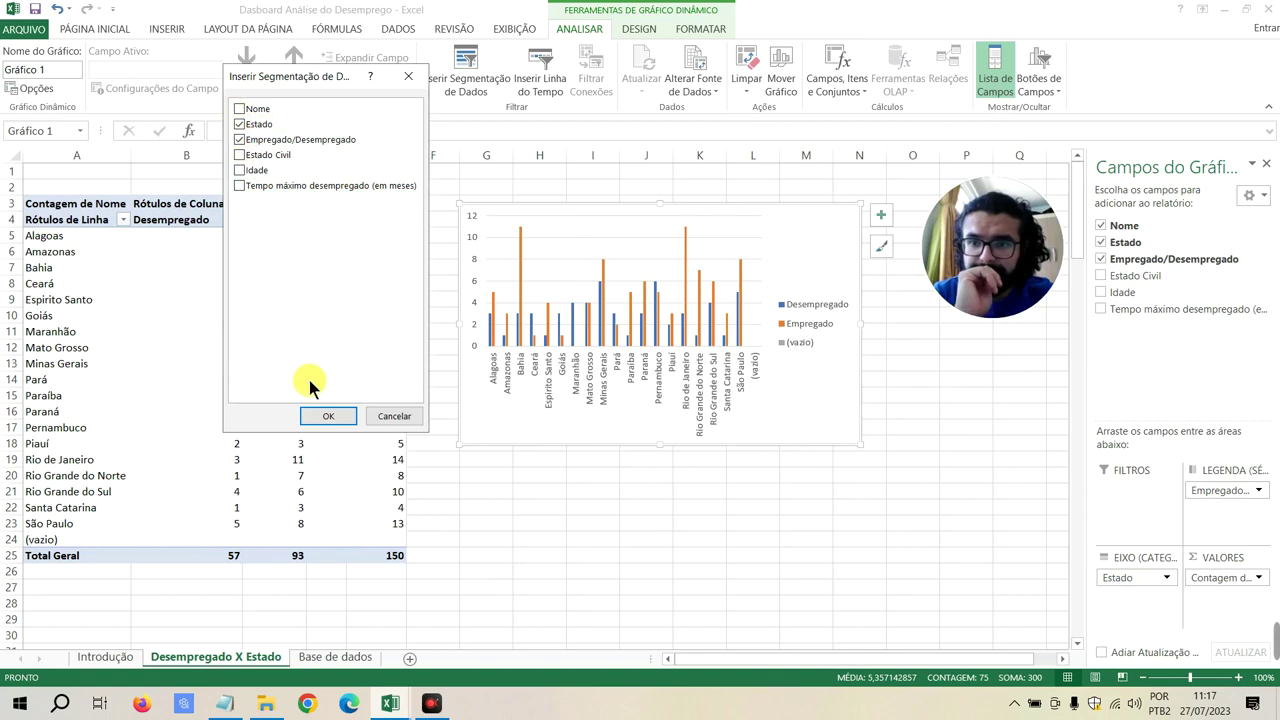
left_click(327, 415)
Arrange both slicers side by side below the chart, shortening the employment slicer
left_click_drag(562, 325, 766, 465)
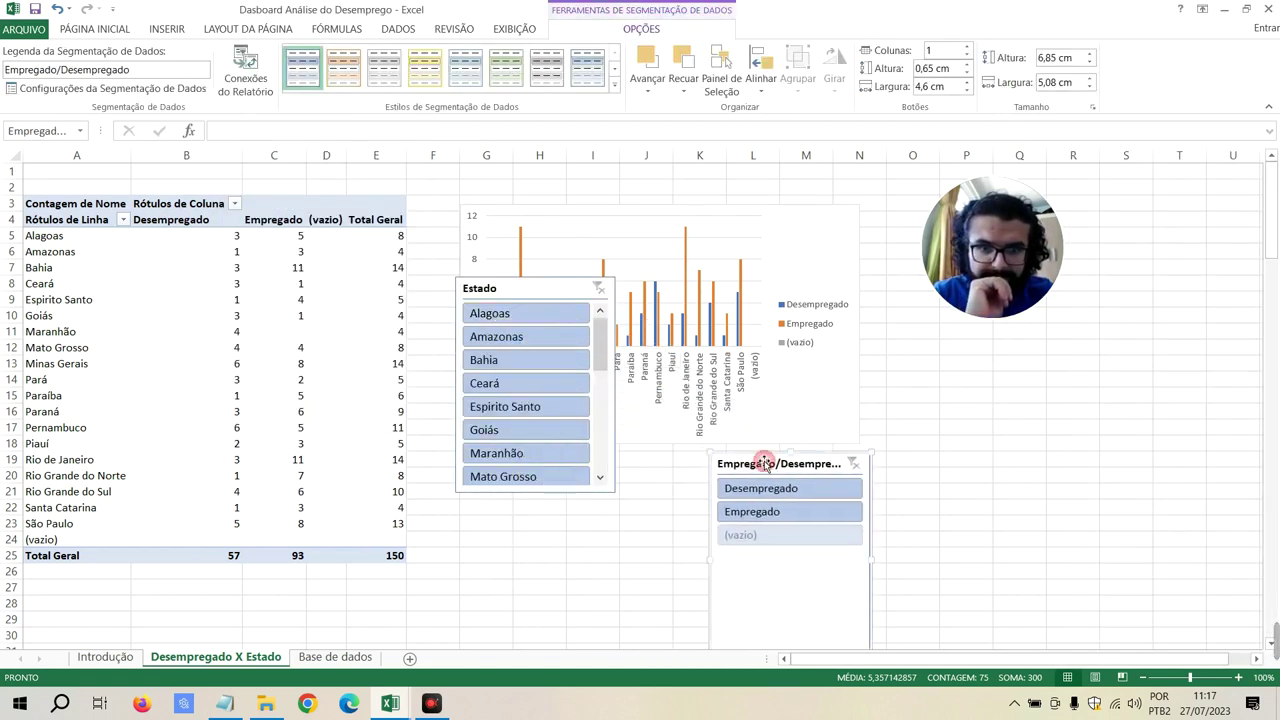
left_click_drag(497, 288, 543, 467)
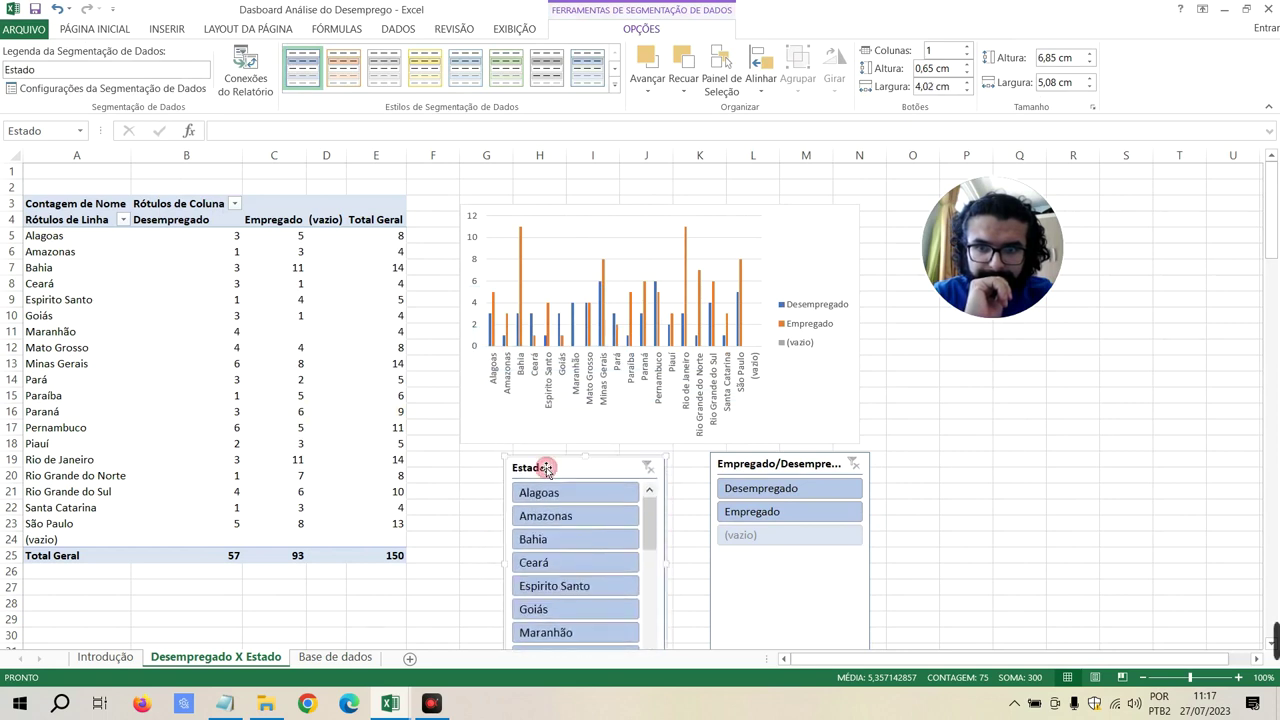
scroll(737, 486, "down", 3)
scroll(777, 586, "down", 2)
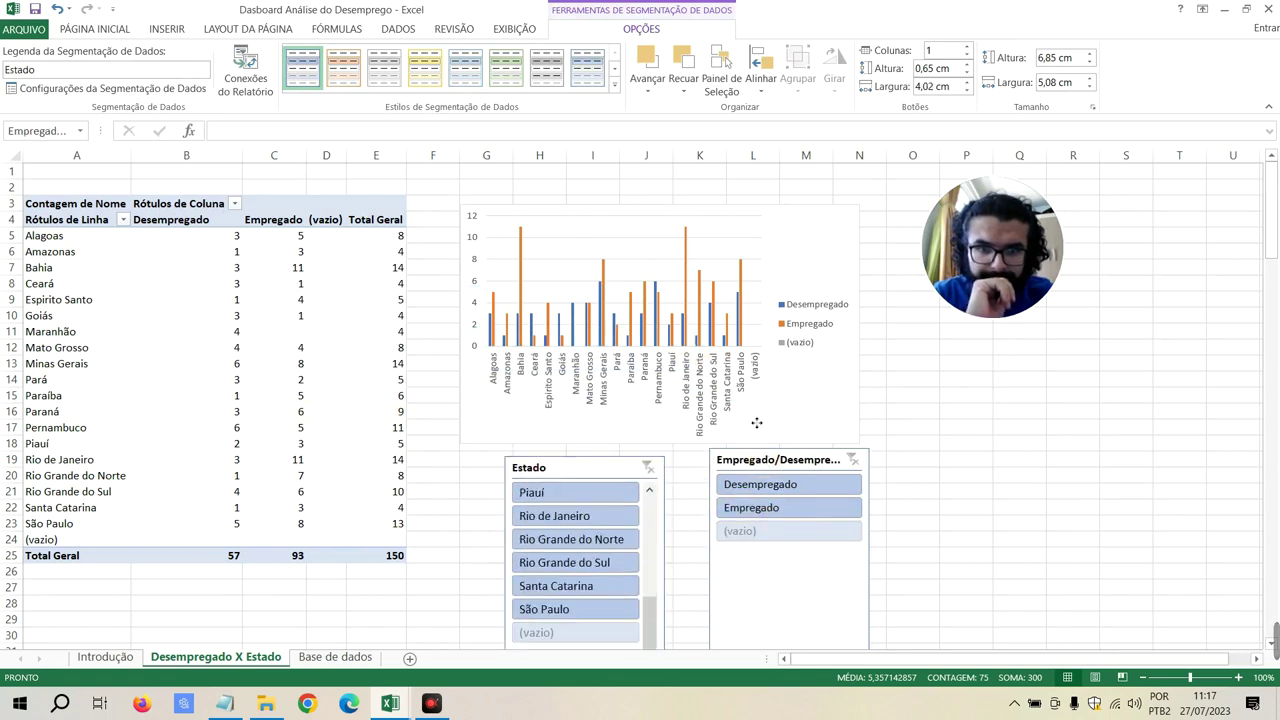
left_click_drag(764, 470, 728, 320)
mouse_move(755, 513)
left_mouse_down()
mouse_move(750, 423)
mouse_move(773, 568)
left_mouse_up()
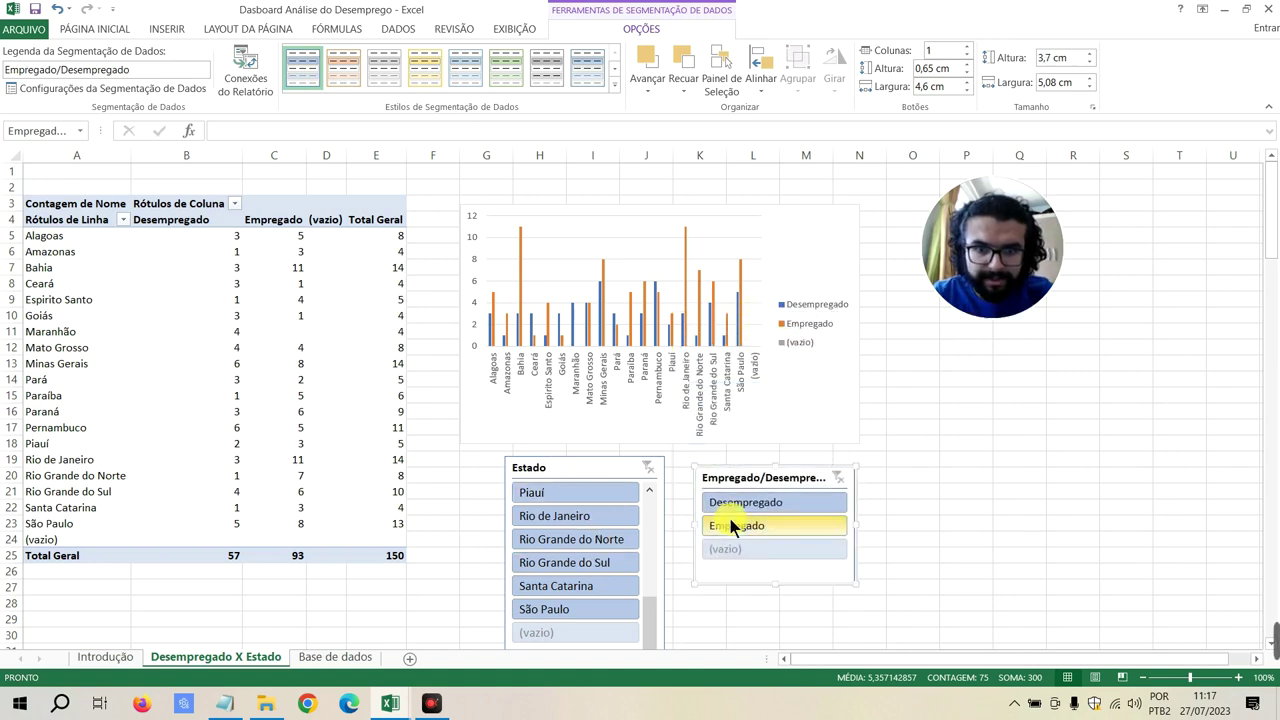
Test the slicers with Desempregado, Rio de Janeiro and Empregado, then clear both filters
left_click(737, 503)
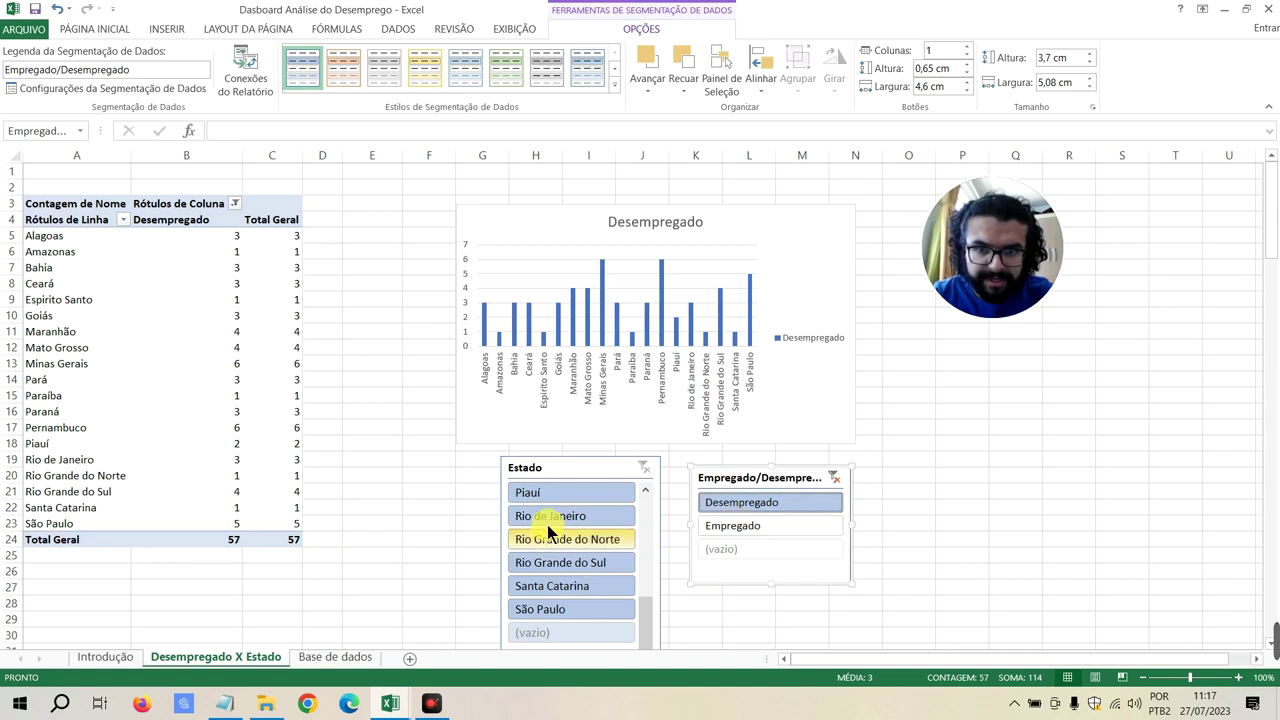
left_click(550, 516)
mouse_move(614, 340)
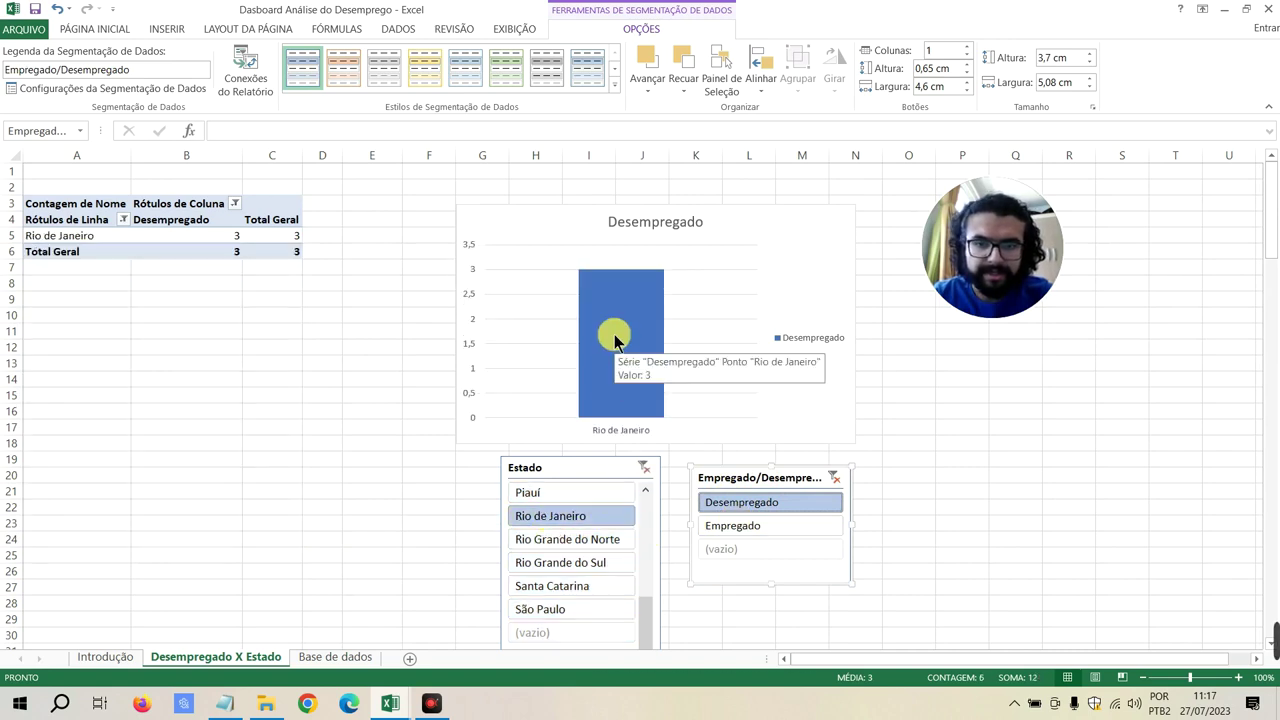
left_click(566, 517)
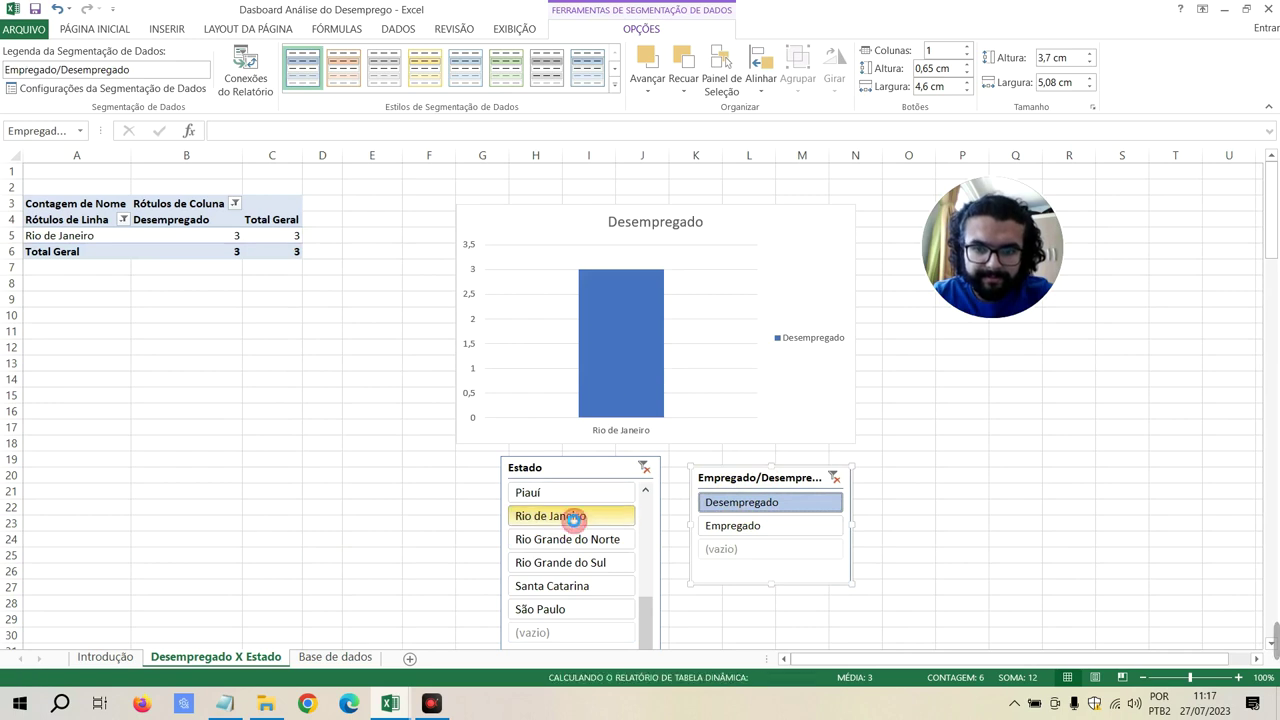
left_click(733, 527)
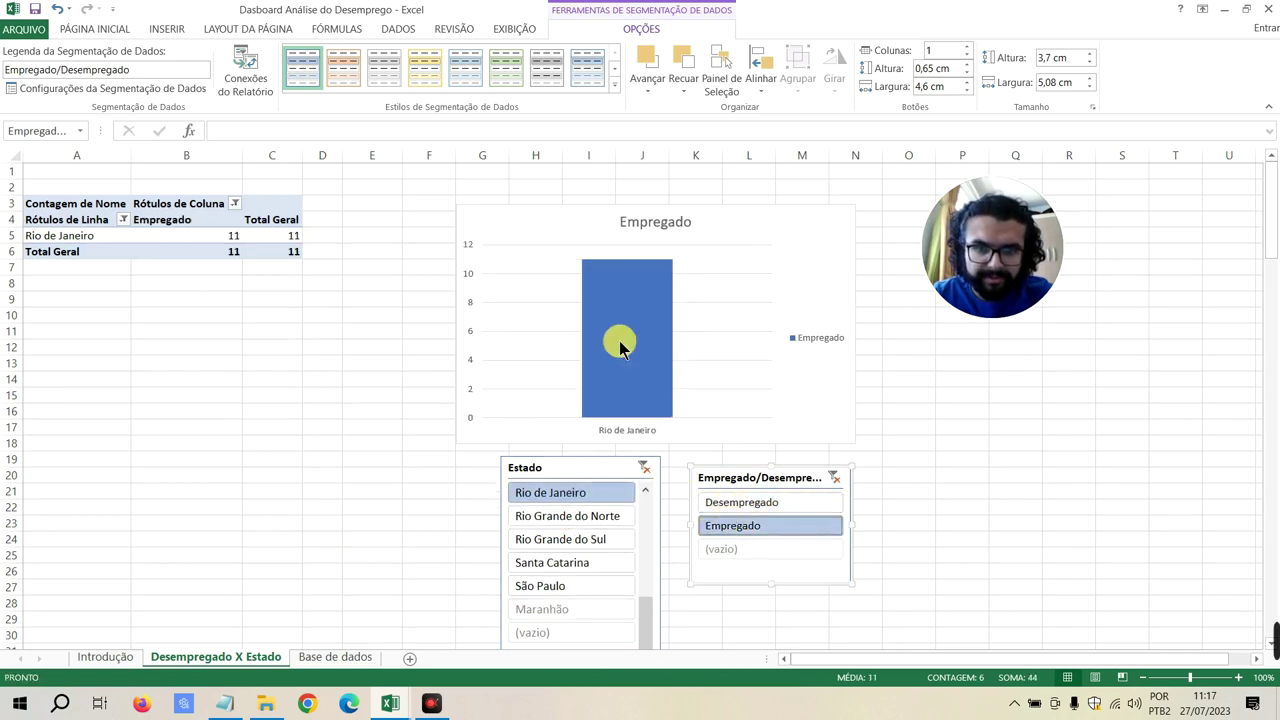
mouse_move(617, 343)
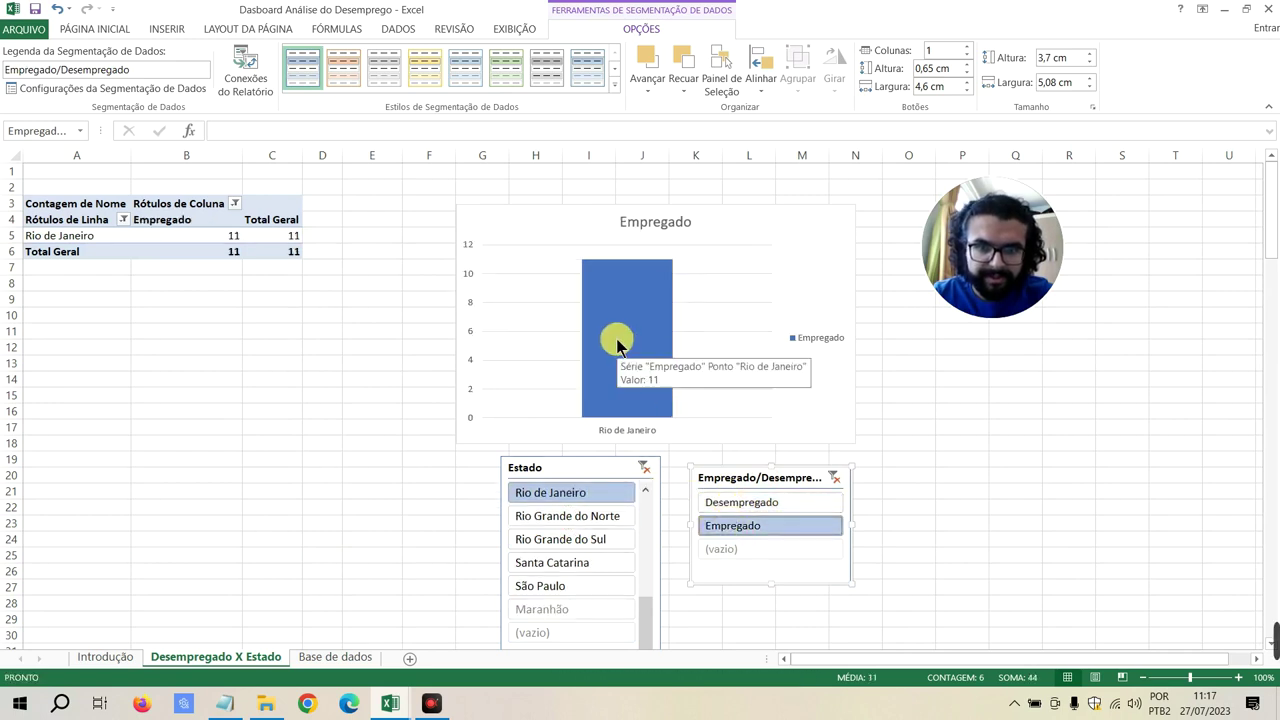
left_click(645, 468)
left_click(831, 478)
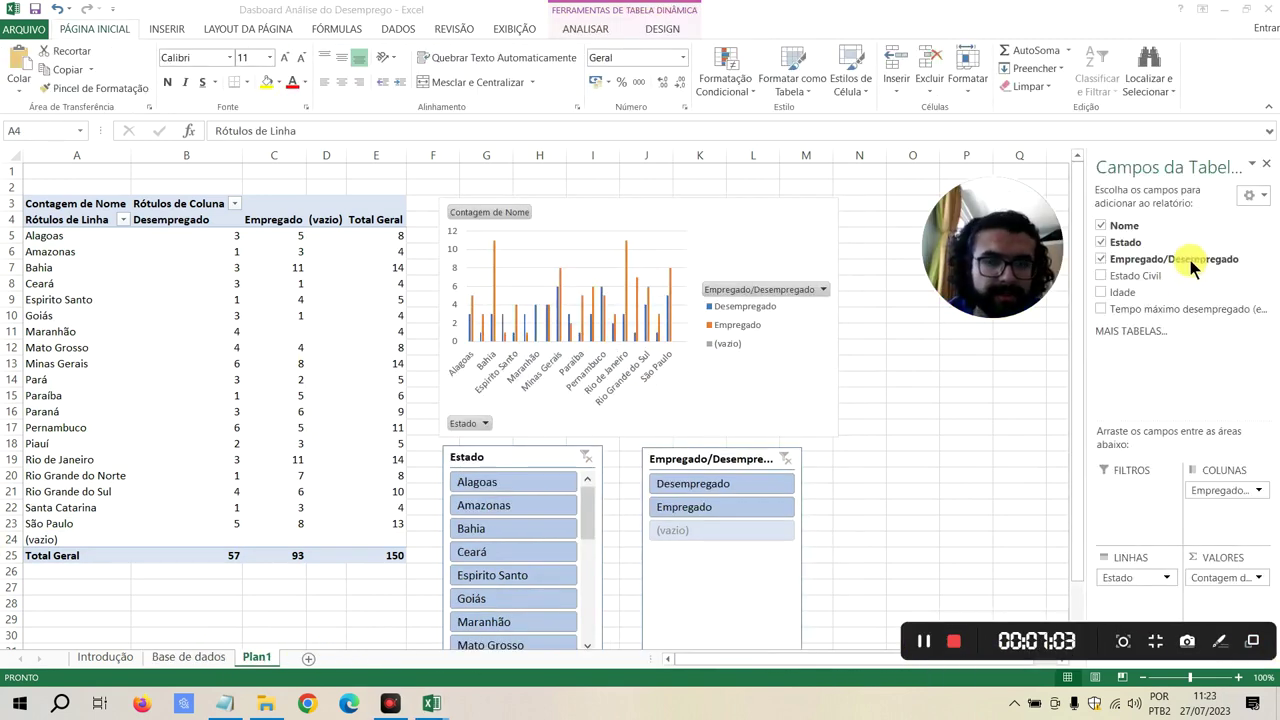
Exclude (vazio) from the Estado and Nome field filters
scroll(143, 436, "down", 3)
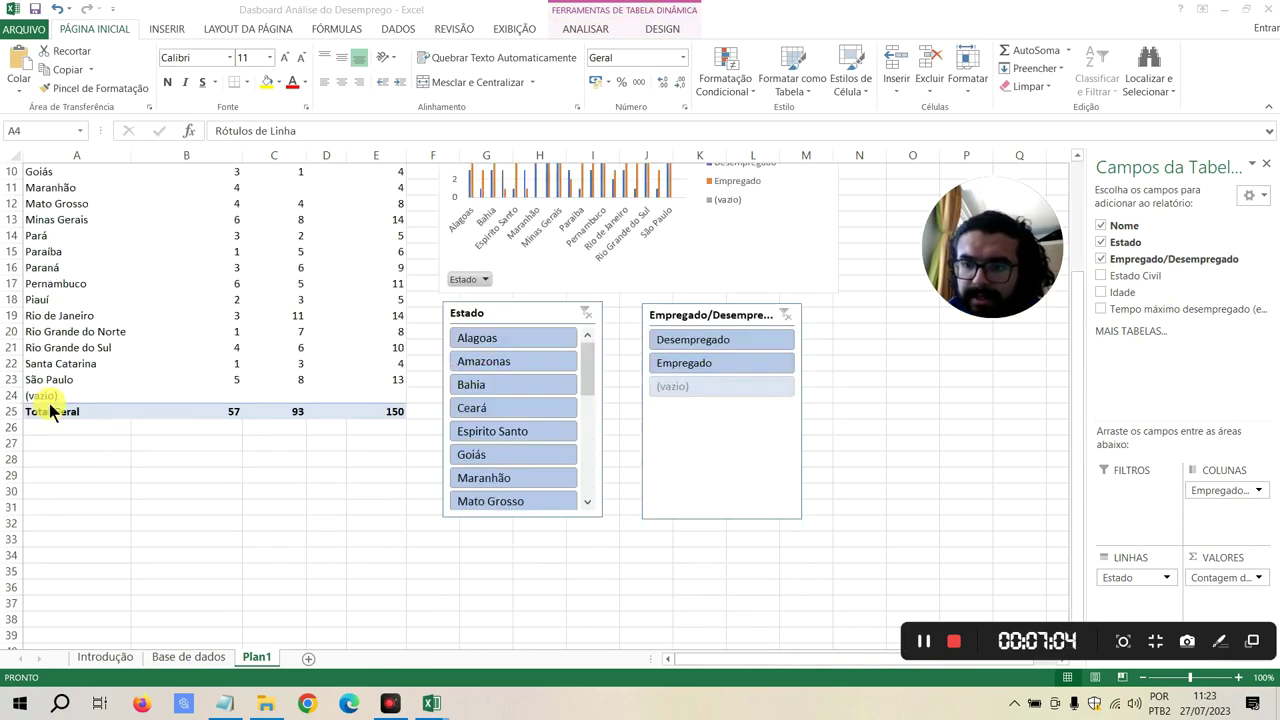
left_click(1258, 245)
scroll(978, 500, "down", 5)
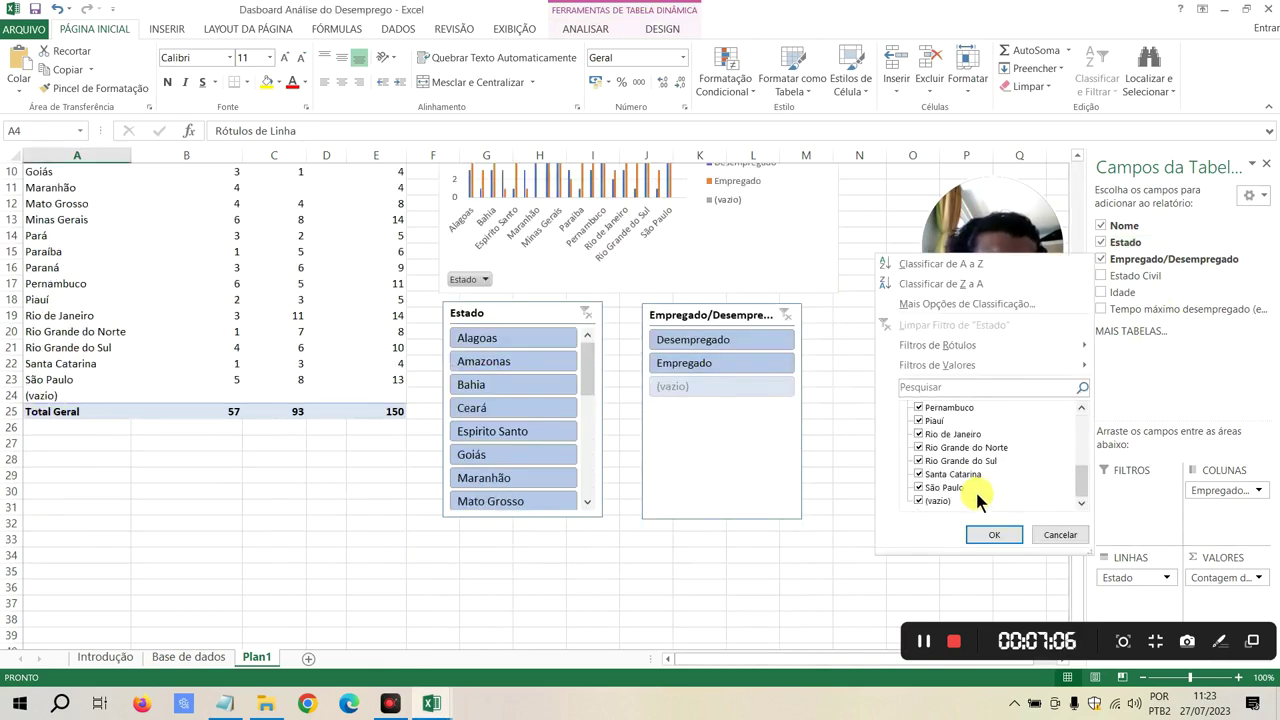
left_click(994, 535)
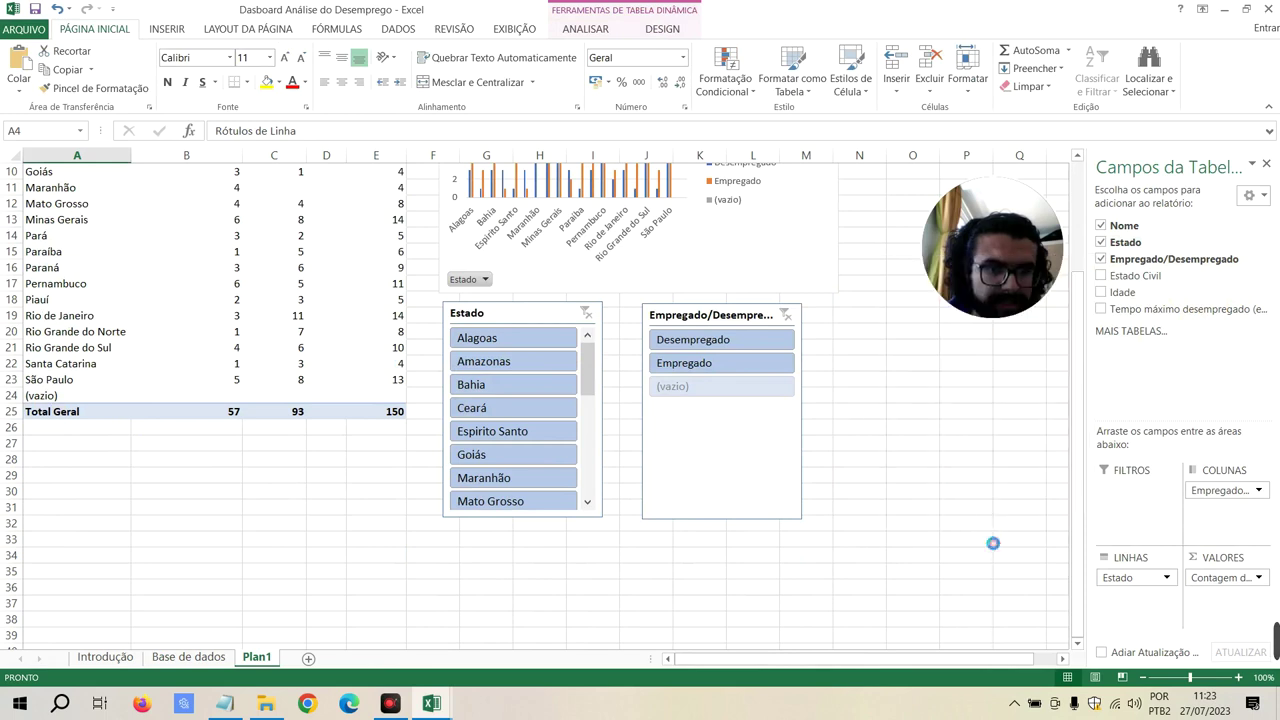
scroll(800, 300, "up", 3)
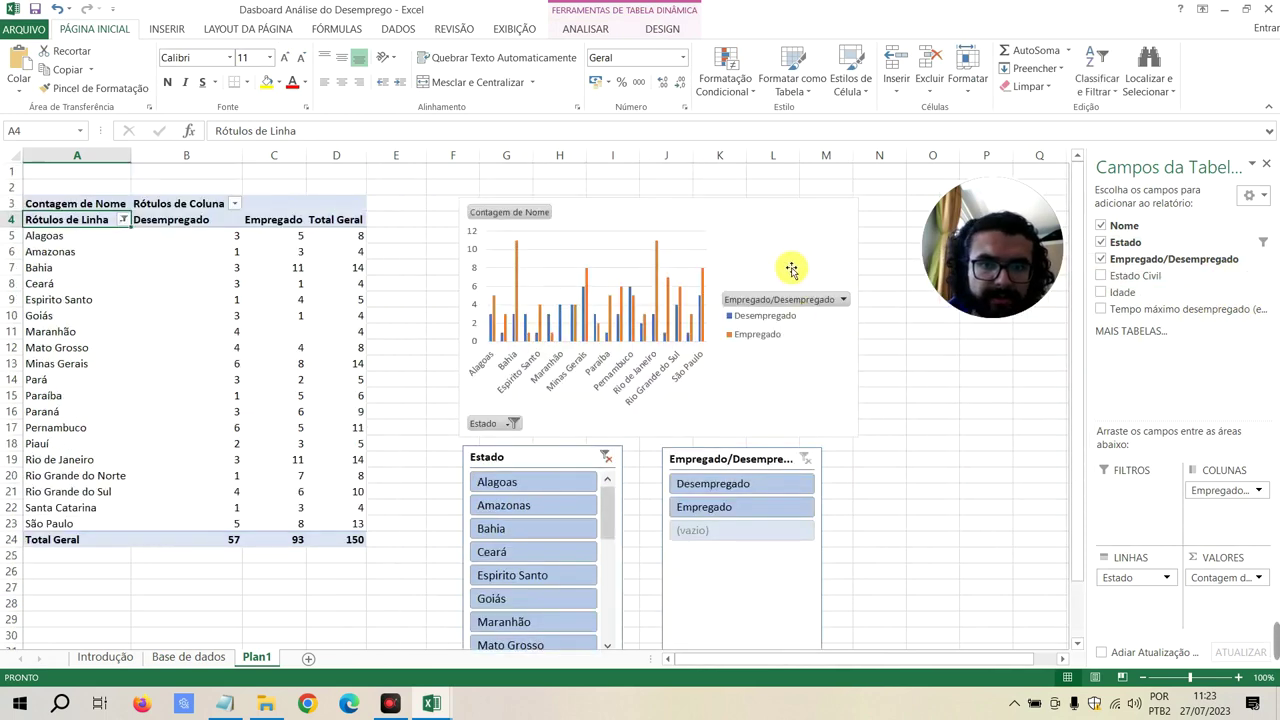
left_click(1262, 228)
scroll(941, 431, "down", 10)
left_click(919, 484)
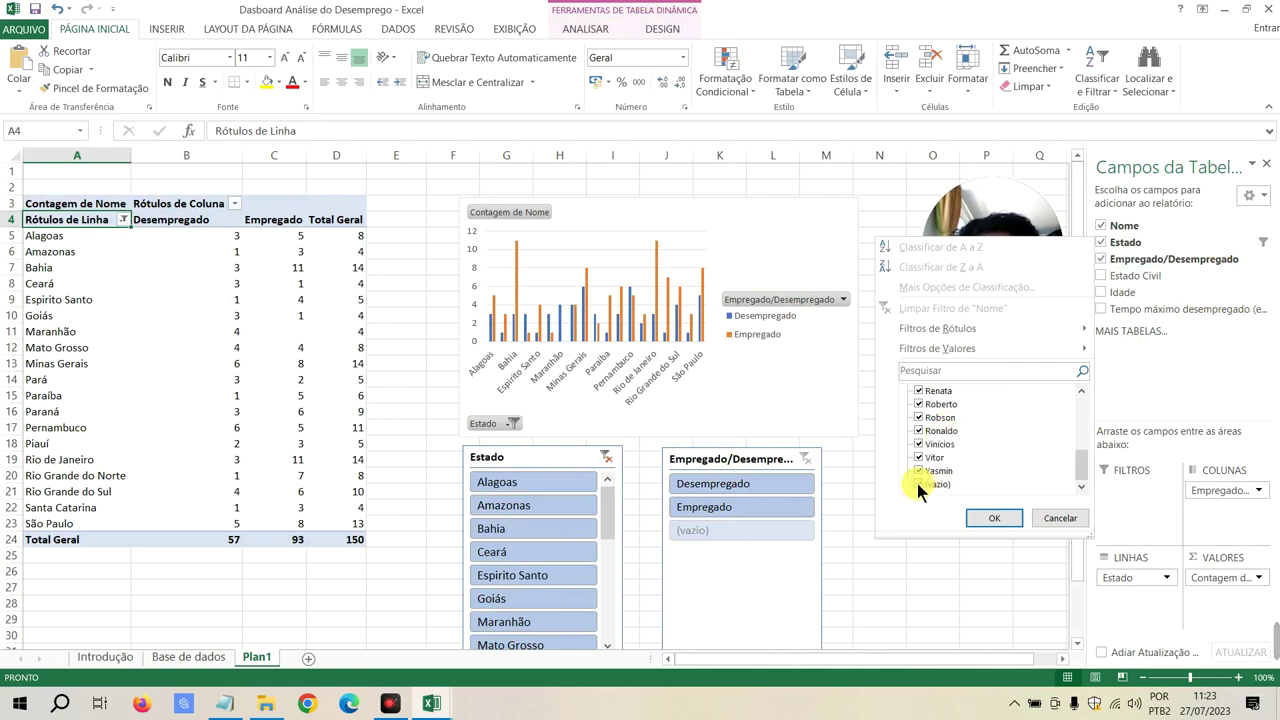
left_click(993, 518)
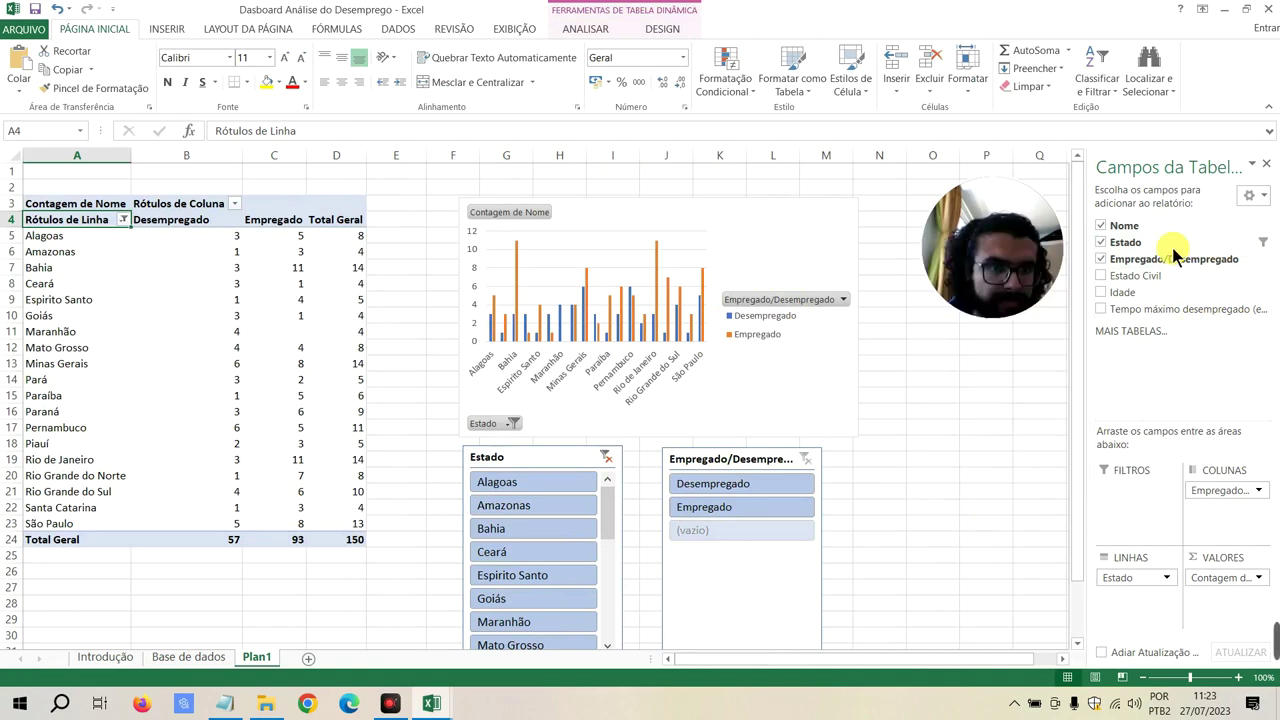
Exclude (vazio) from the Empregado/Desempregado filter and begin renaming the Plan1 tab
left_click(1257, 259)
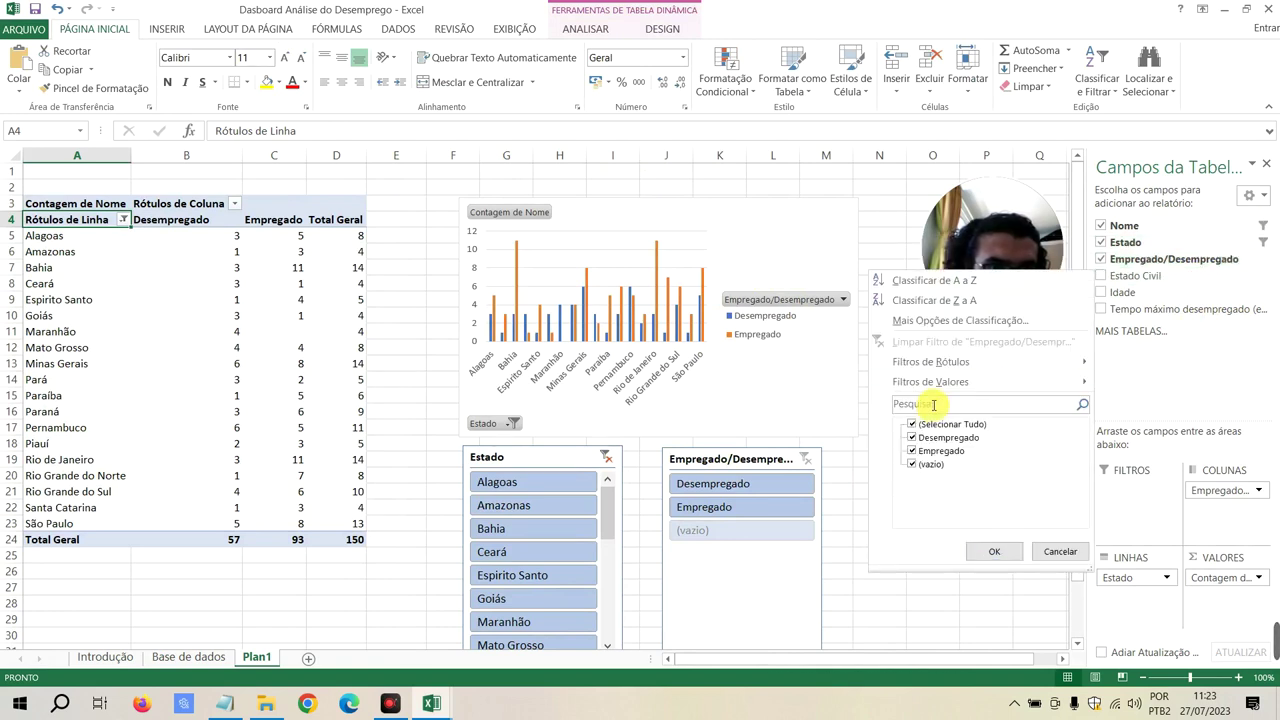
left_click(911, 460)
left_click(987, 551)
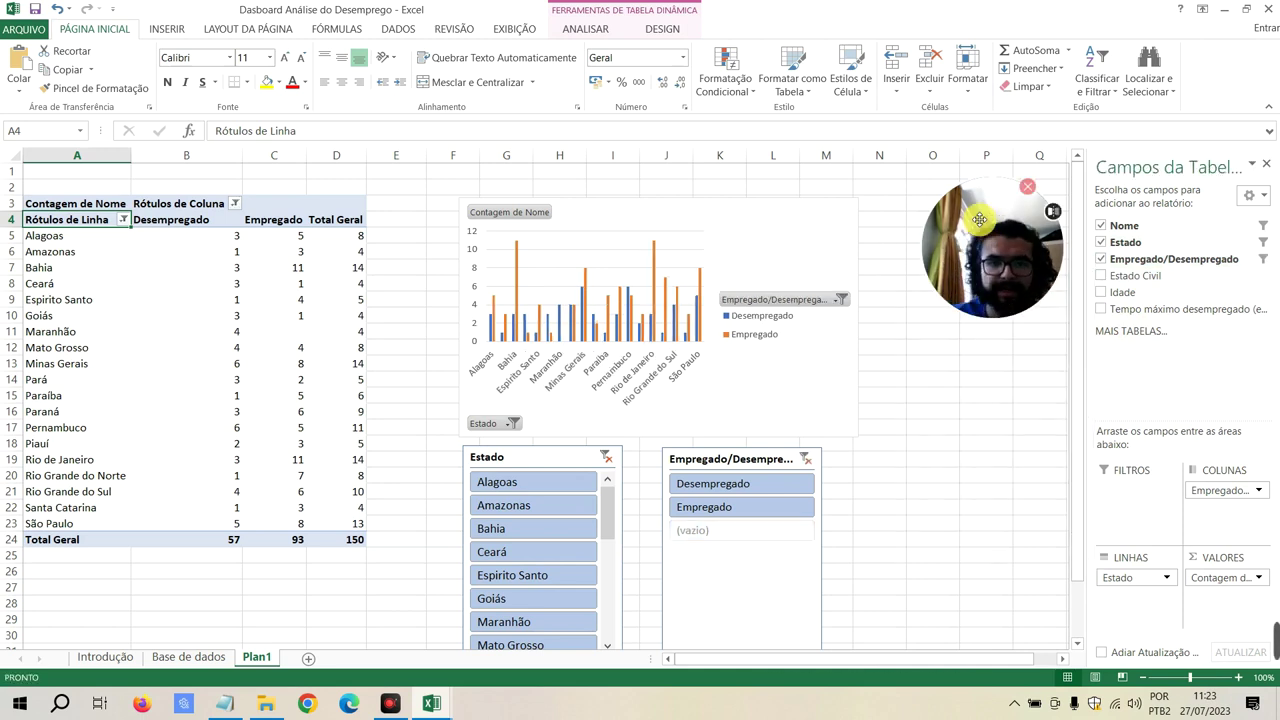
left_click_drag(980, 219, 941, 220)
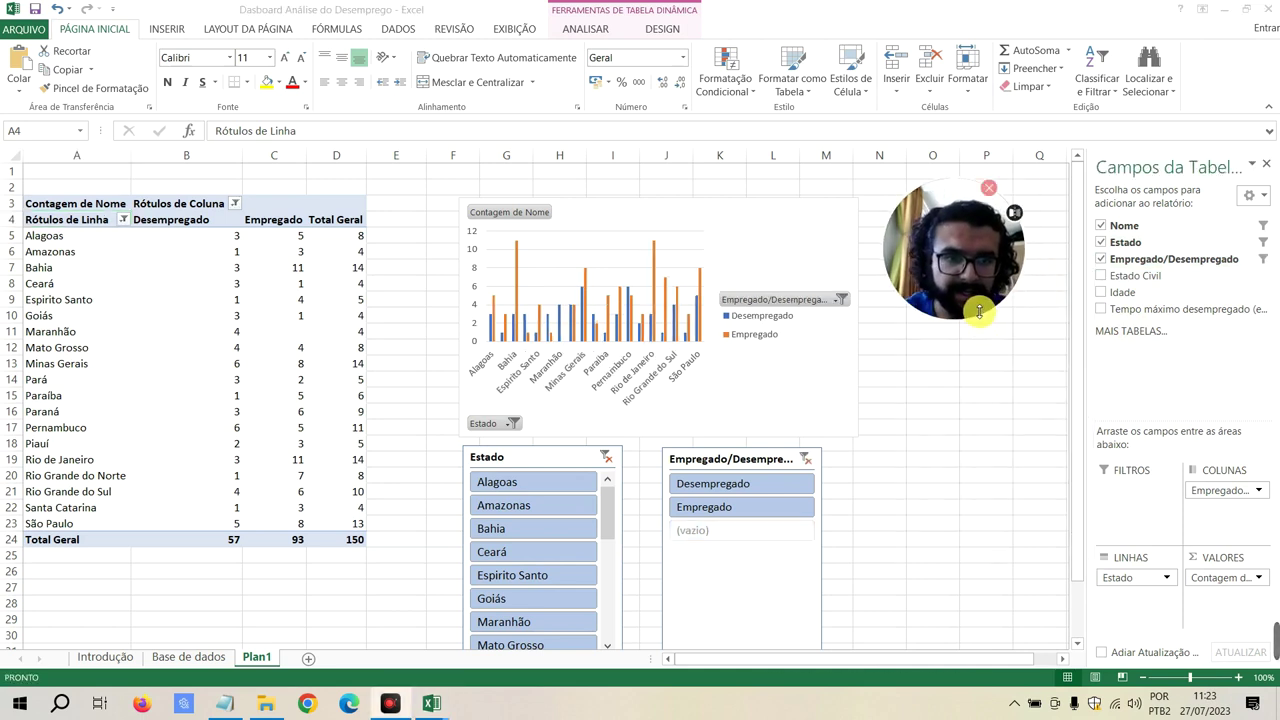
left_click_drag(979, 311, 997, 369)
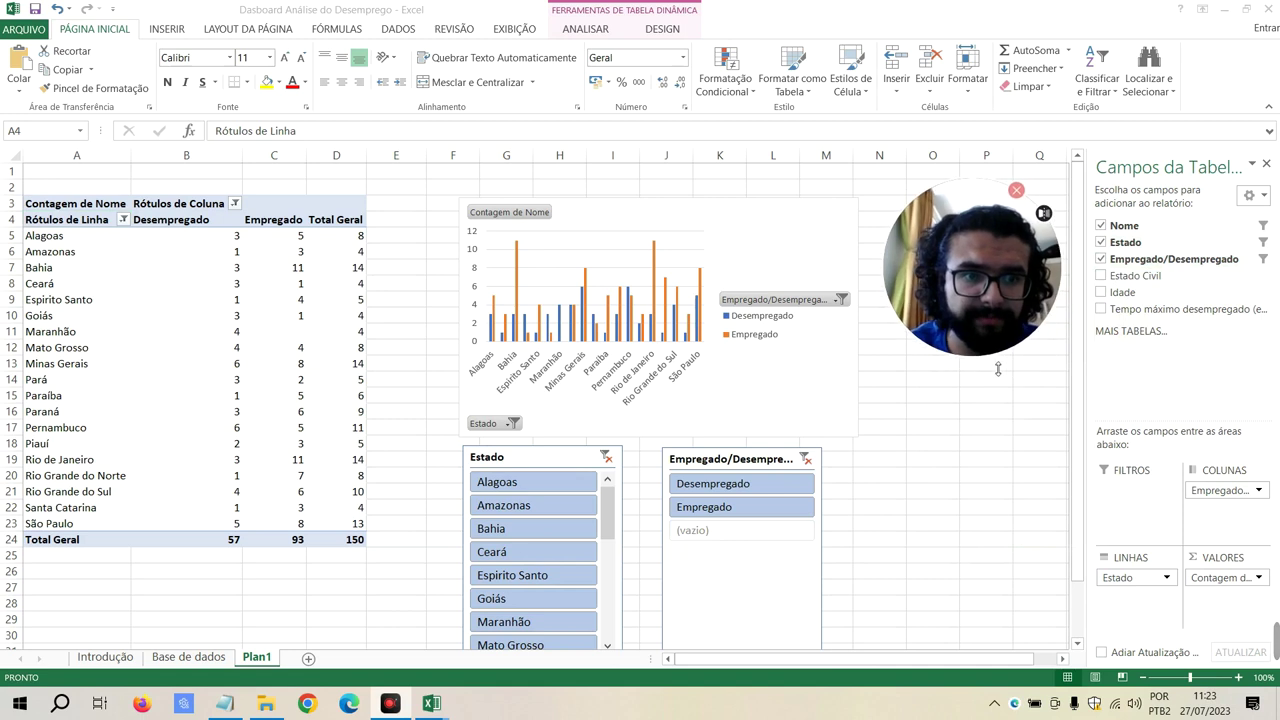
left_click(245, 662)
double_click(247, 660)
type("Desempregado X Estado")
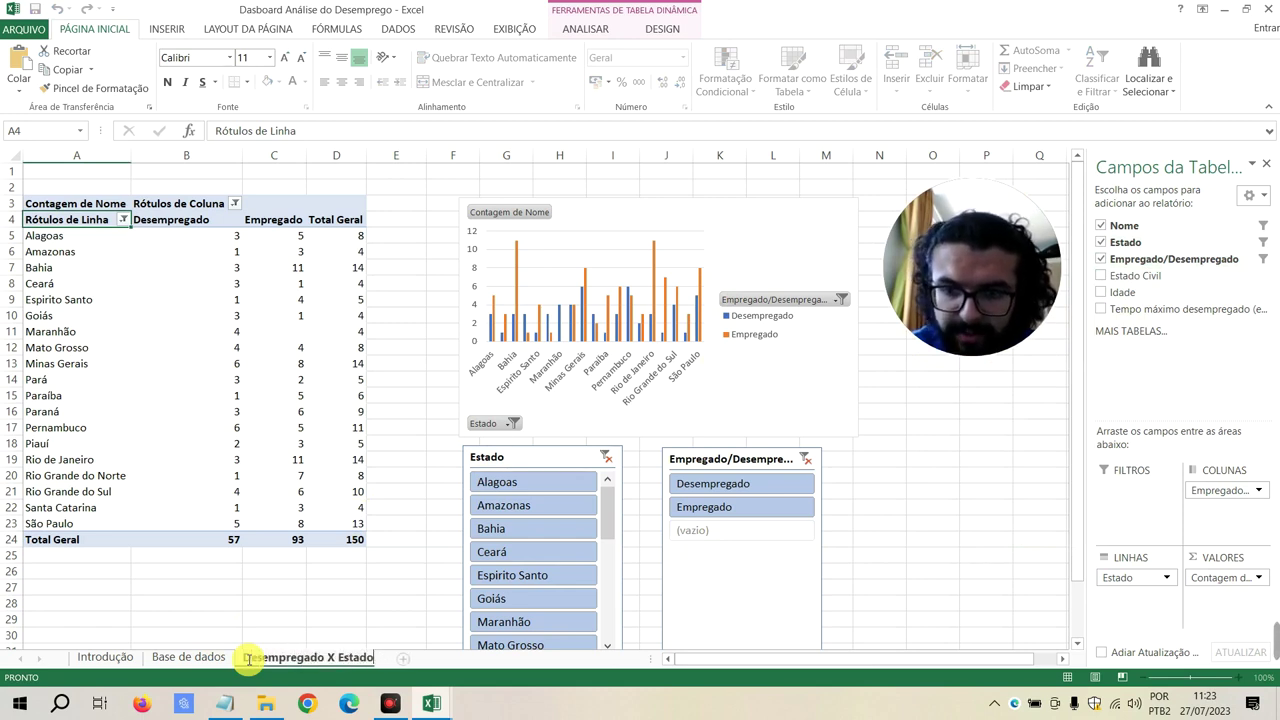
Commit the sheet name 'Desempregado X Estado' and add a new sheet
key("Return")
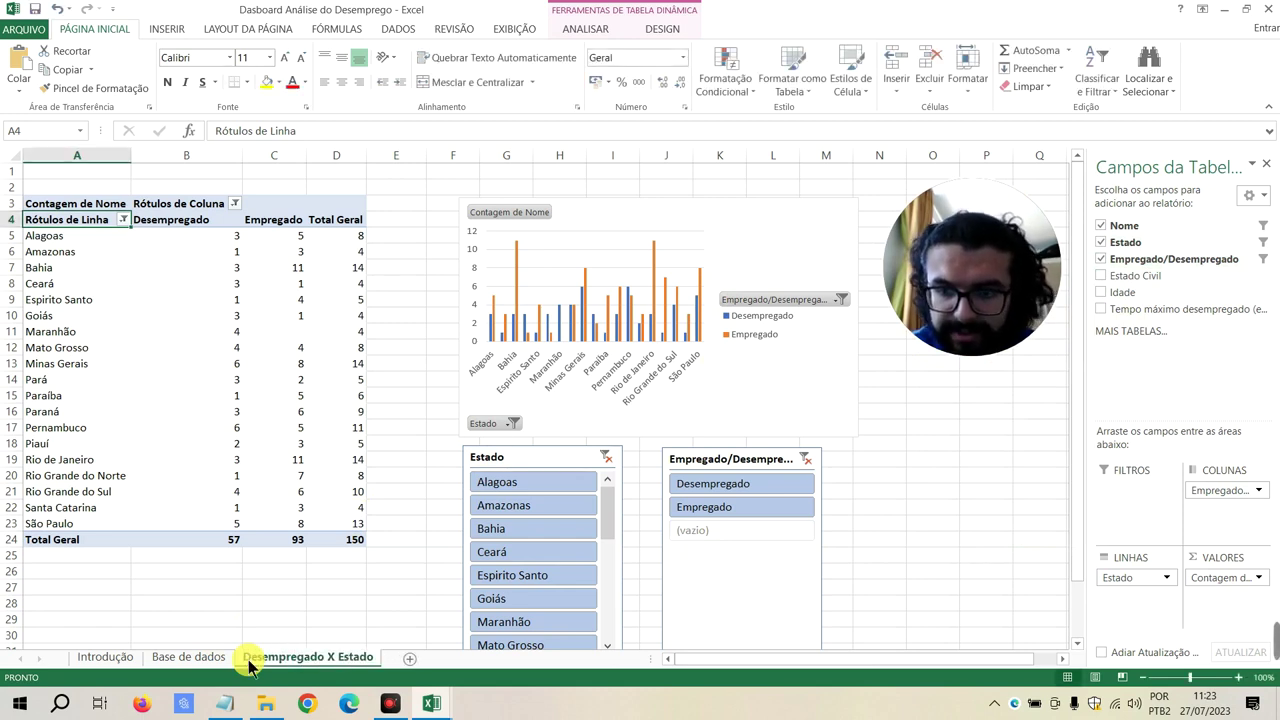
left_click(409, 658)
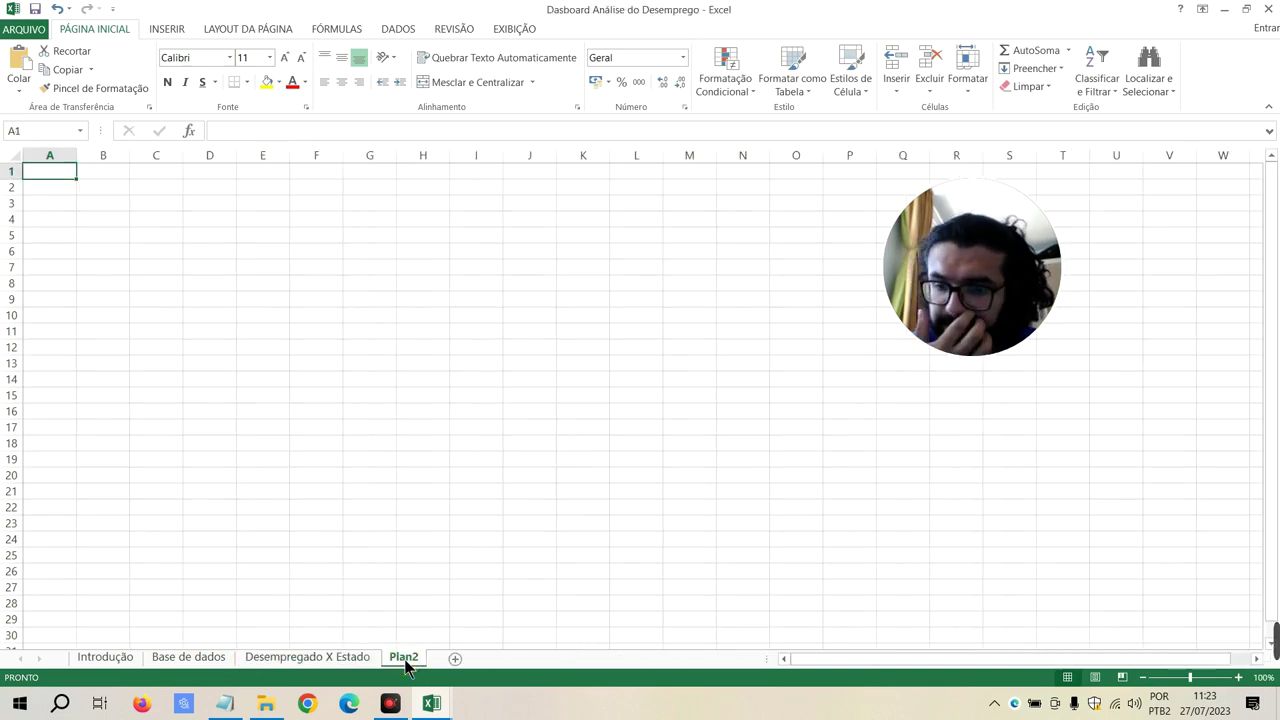
double_click(405, 660)
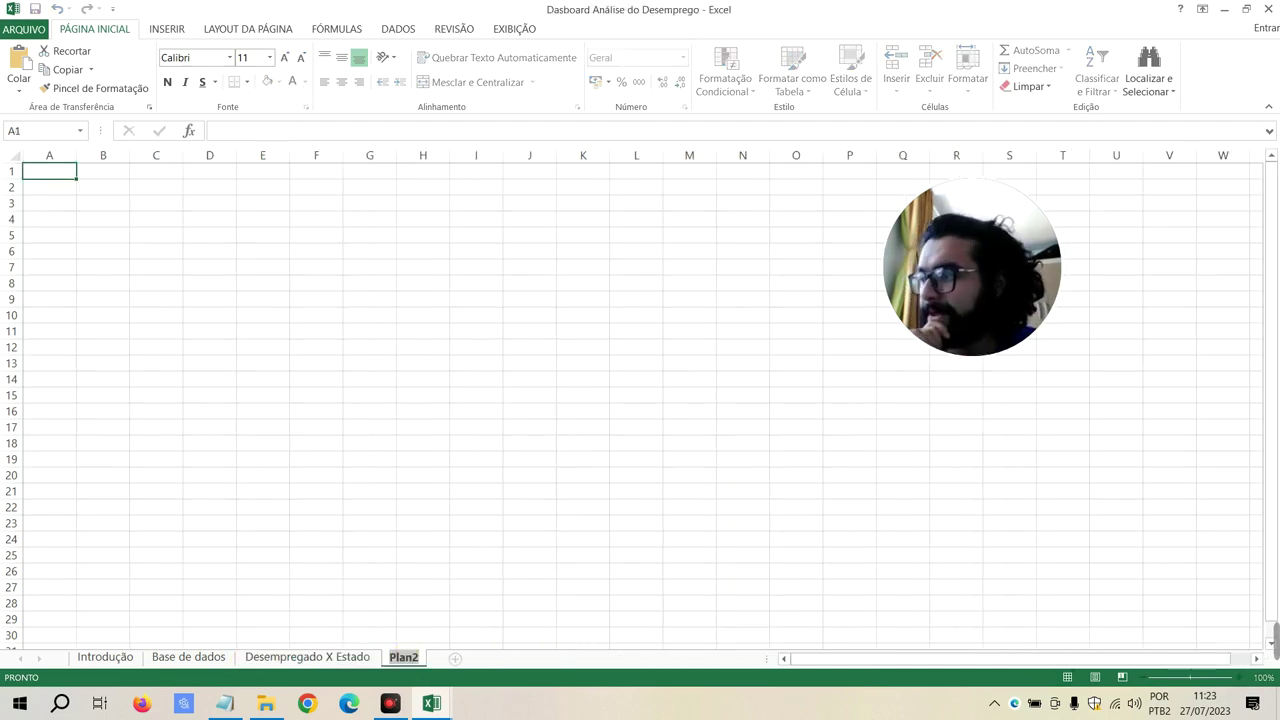
Name the new sheet 'Desemprego X Idade' and go back to Base de dados
key("alt+Tab")
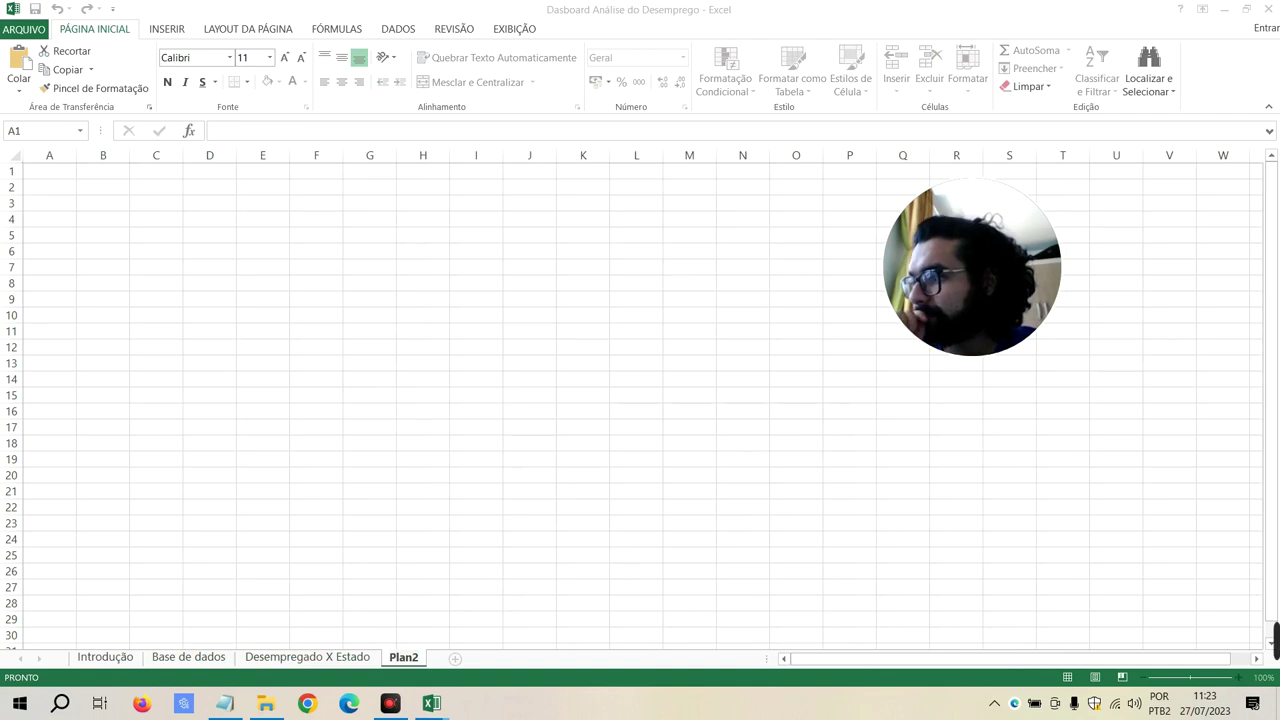
key("alt+Tab")
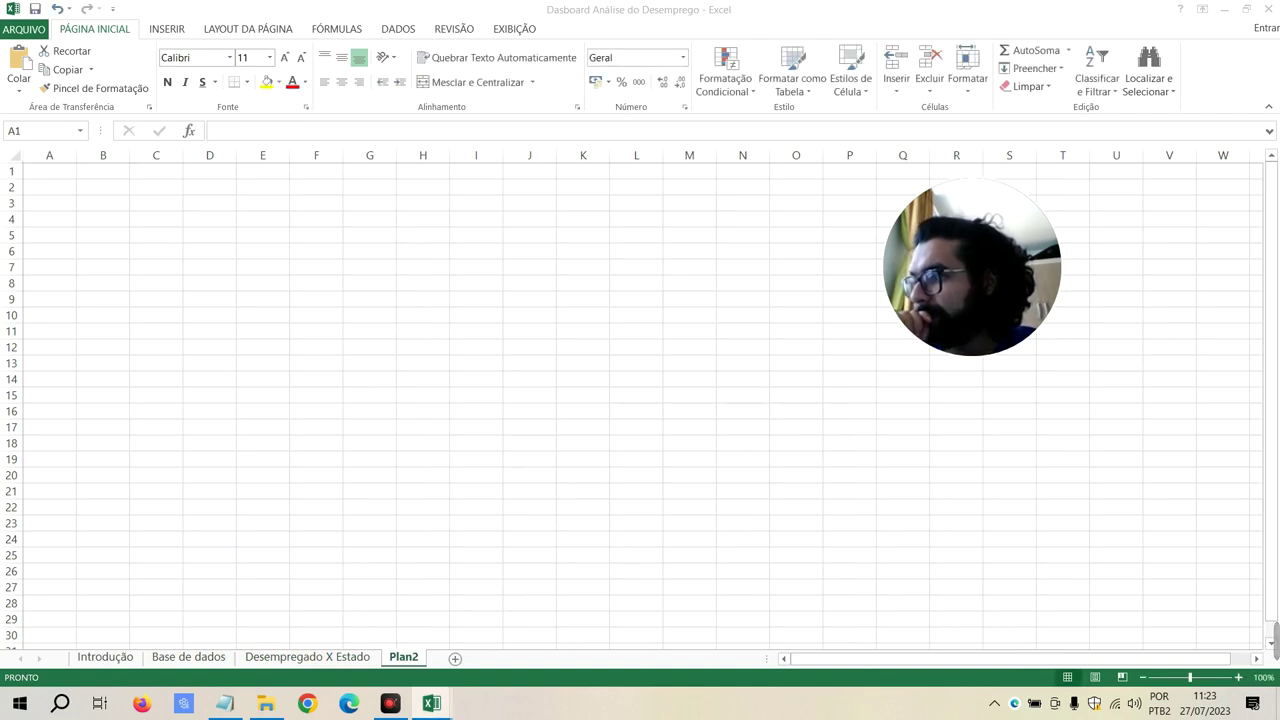
left_click(396, 665)
double_click(397, 661)
type("Desemprego X Ida")
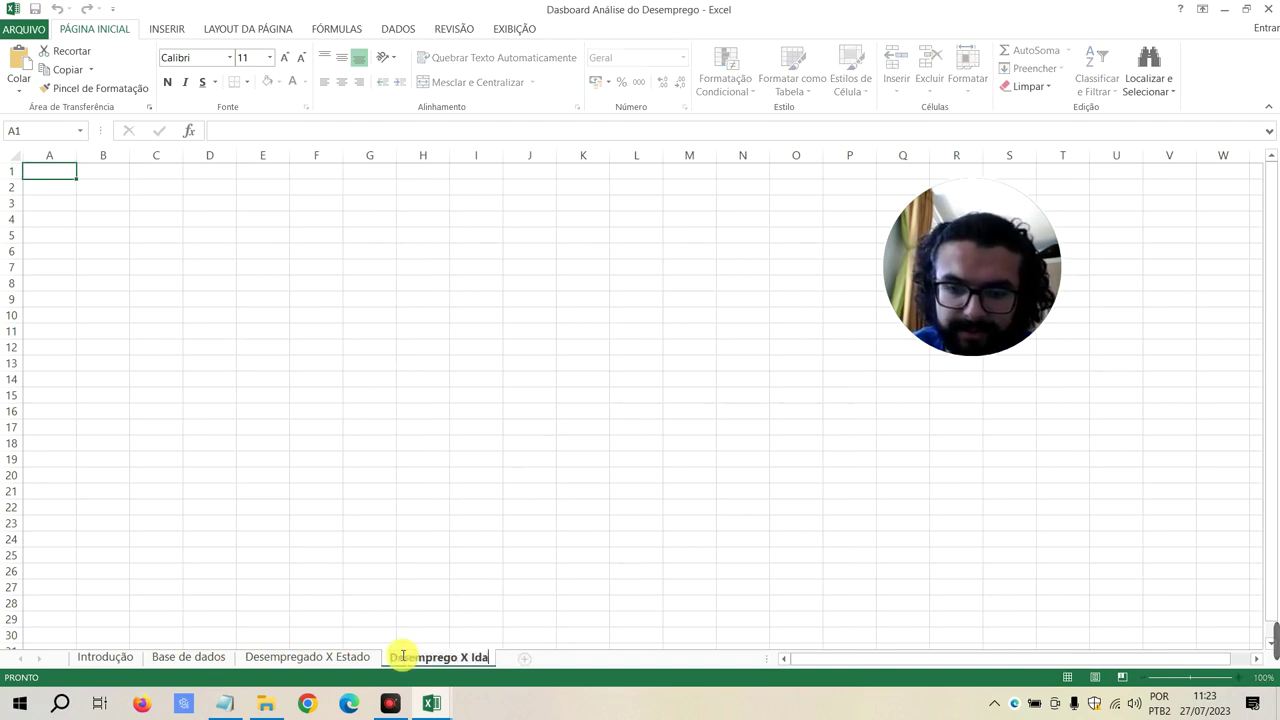
type("de")
key("Return")
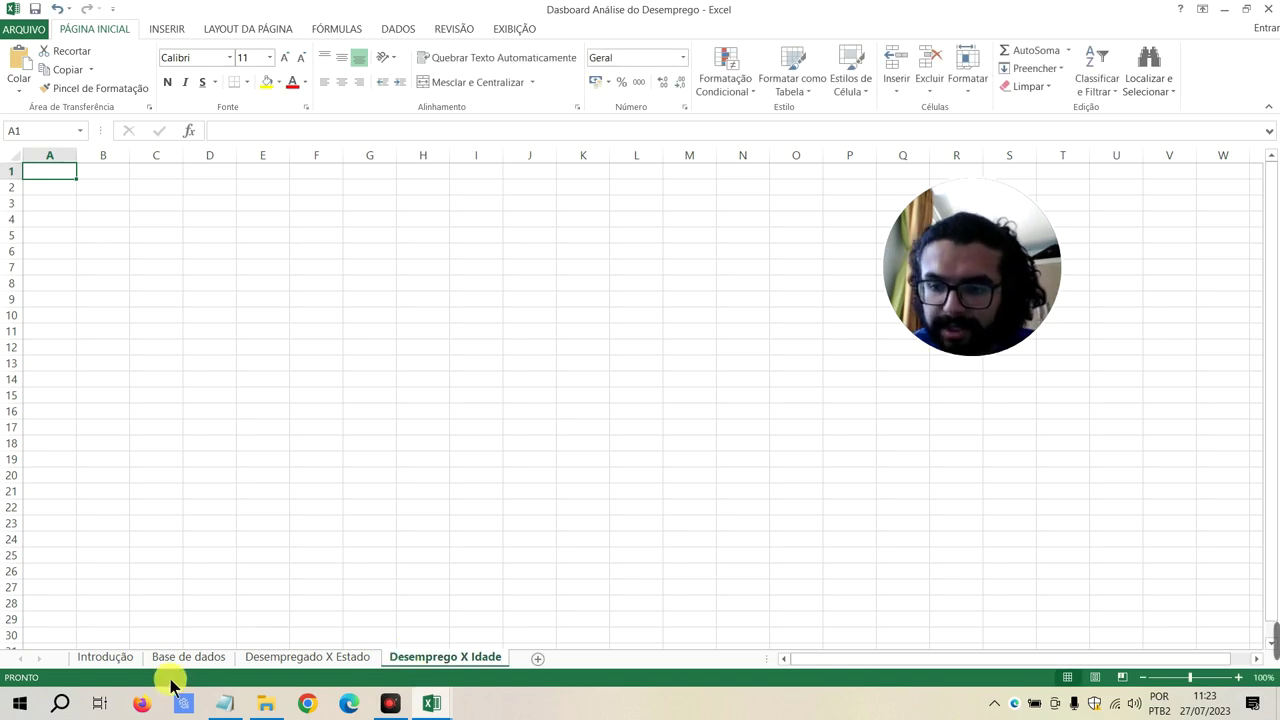
left_click(185, 659)
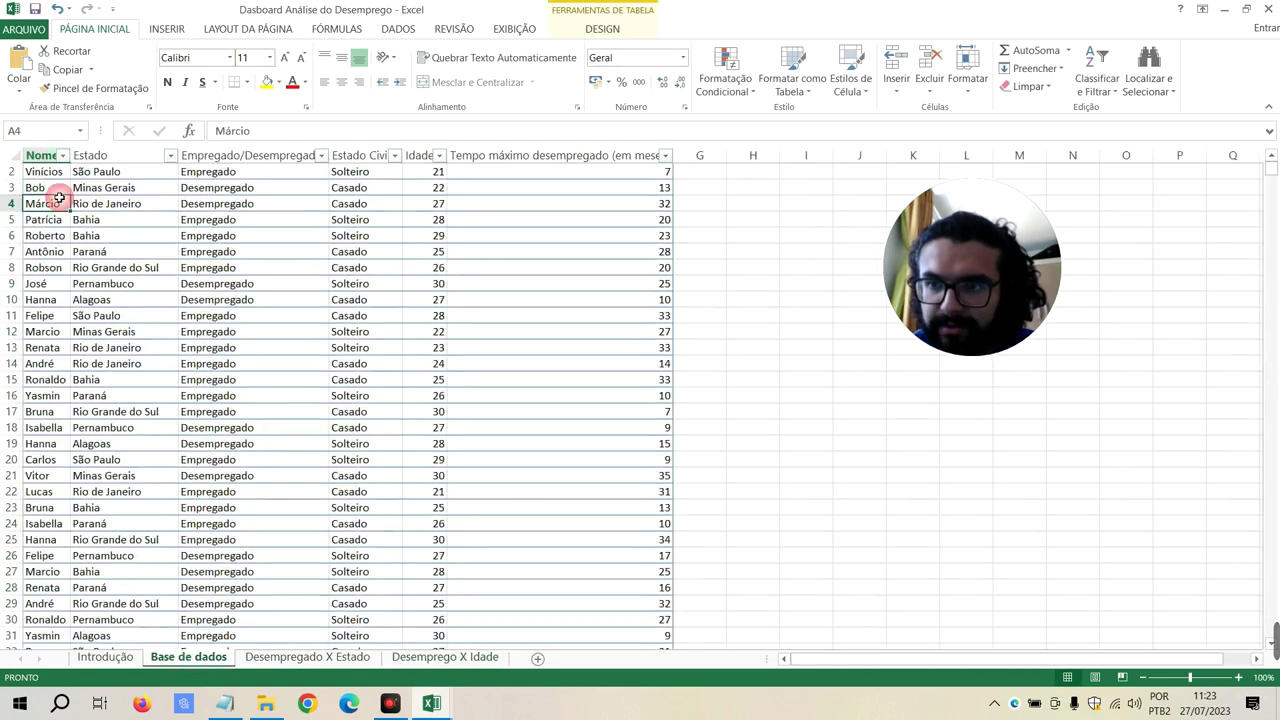
Build a new pivot table from the whole Base de dados table on a new sheet
left_click(57, 200)
left_click_drag(52, 150, 660, 155)
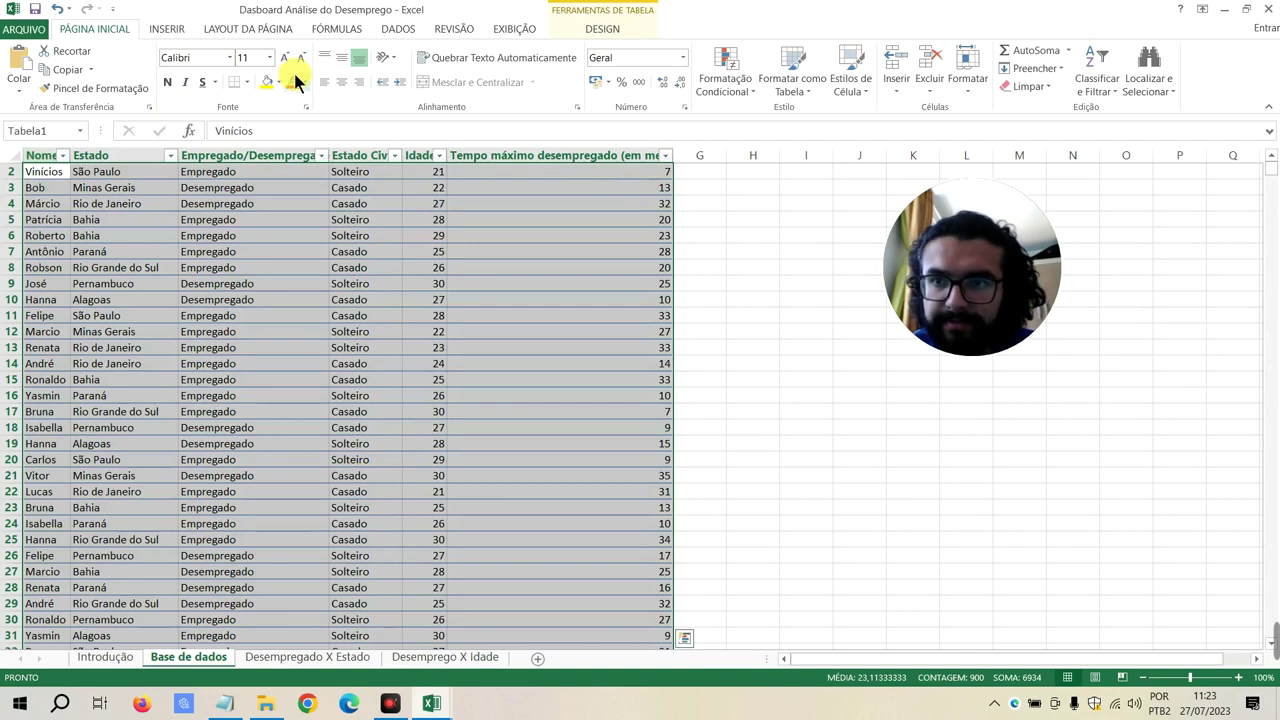
left_click(170, 30)
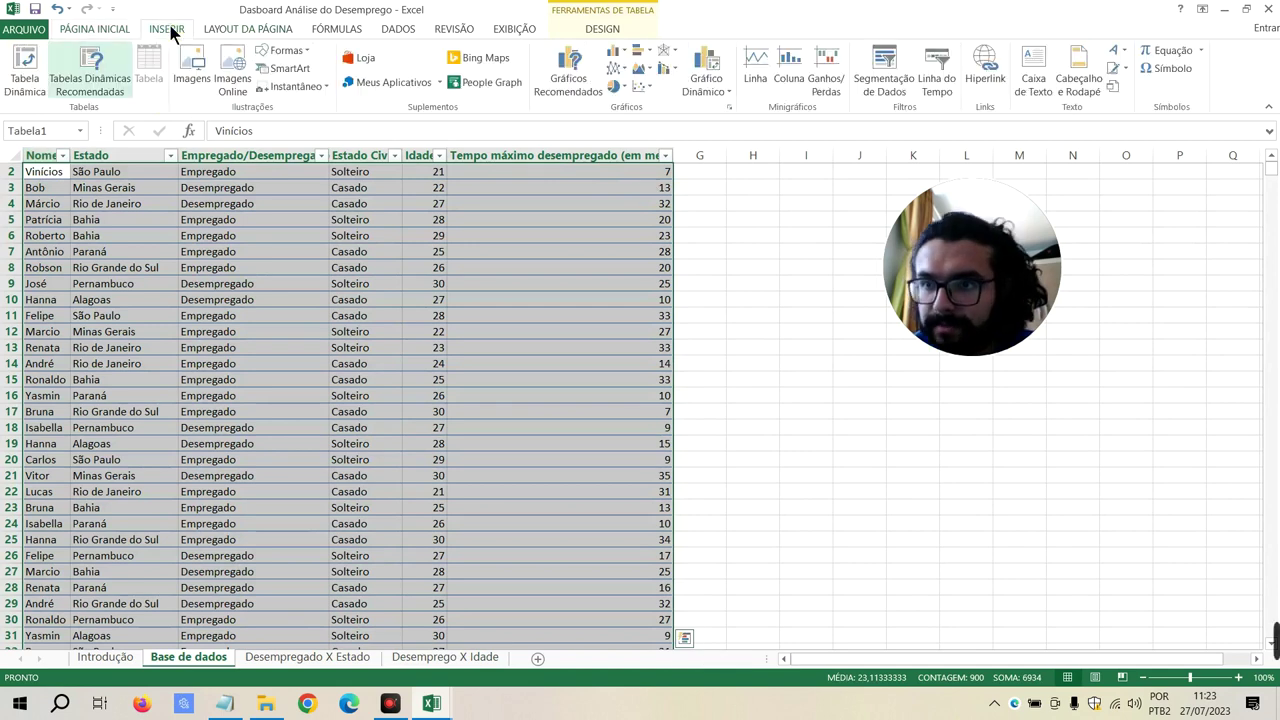
left_click(37, 80)
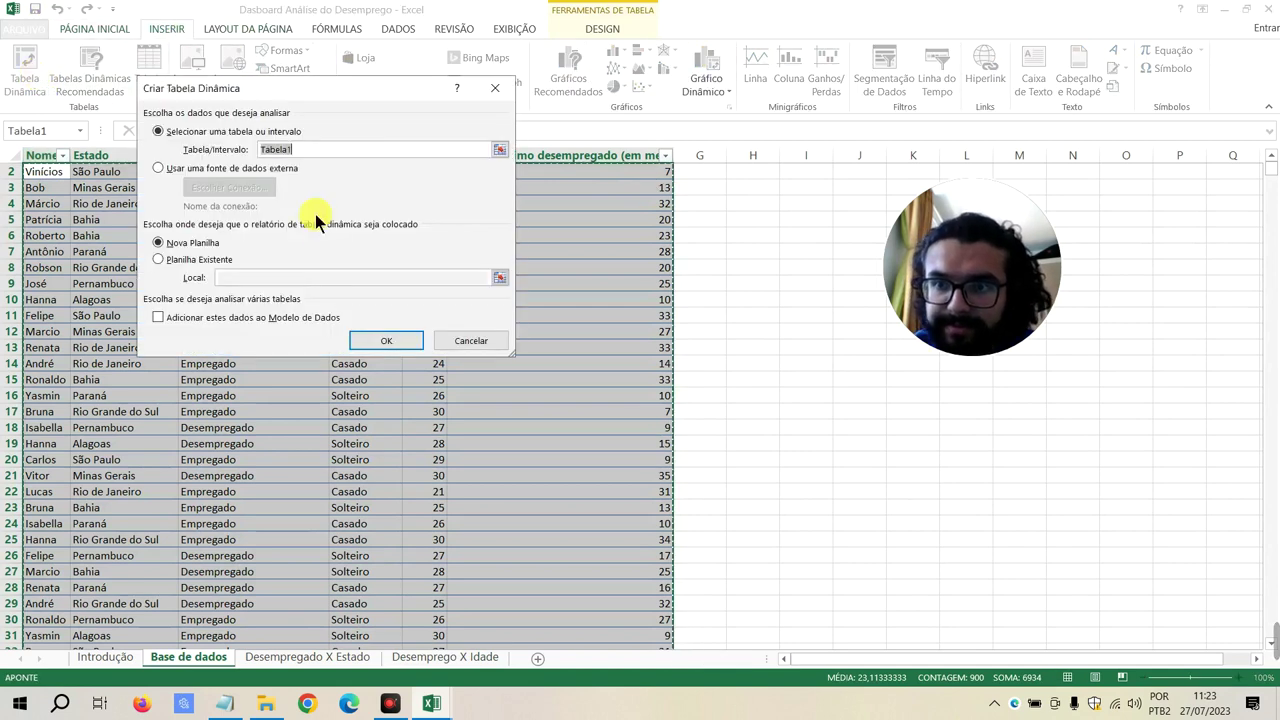
left_click(364, 340)
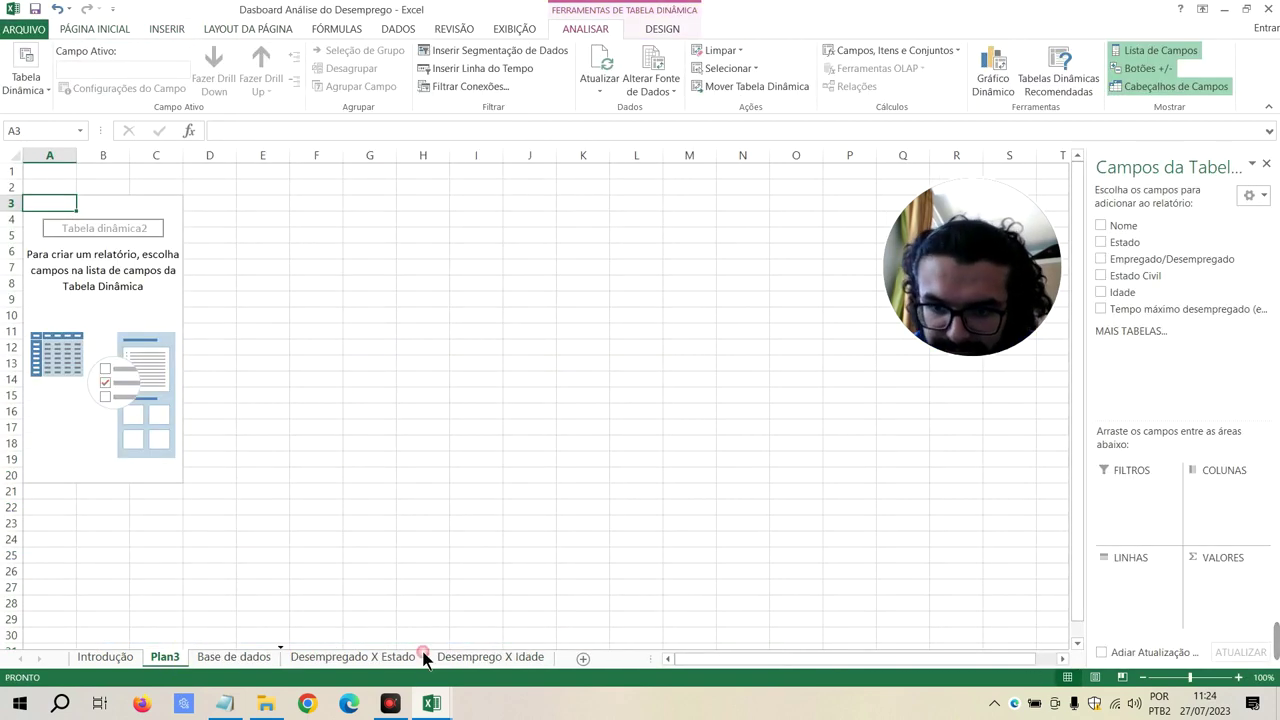
Delete the old empty Desemprego X Idade sheet
mouse_move(425, 657)
left_mouse_down()
mouse_move(465, 660)
mouse_move(445, 660)
left_mouse_up()
left_click(471, 658)
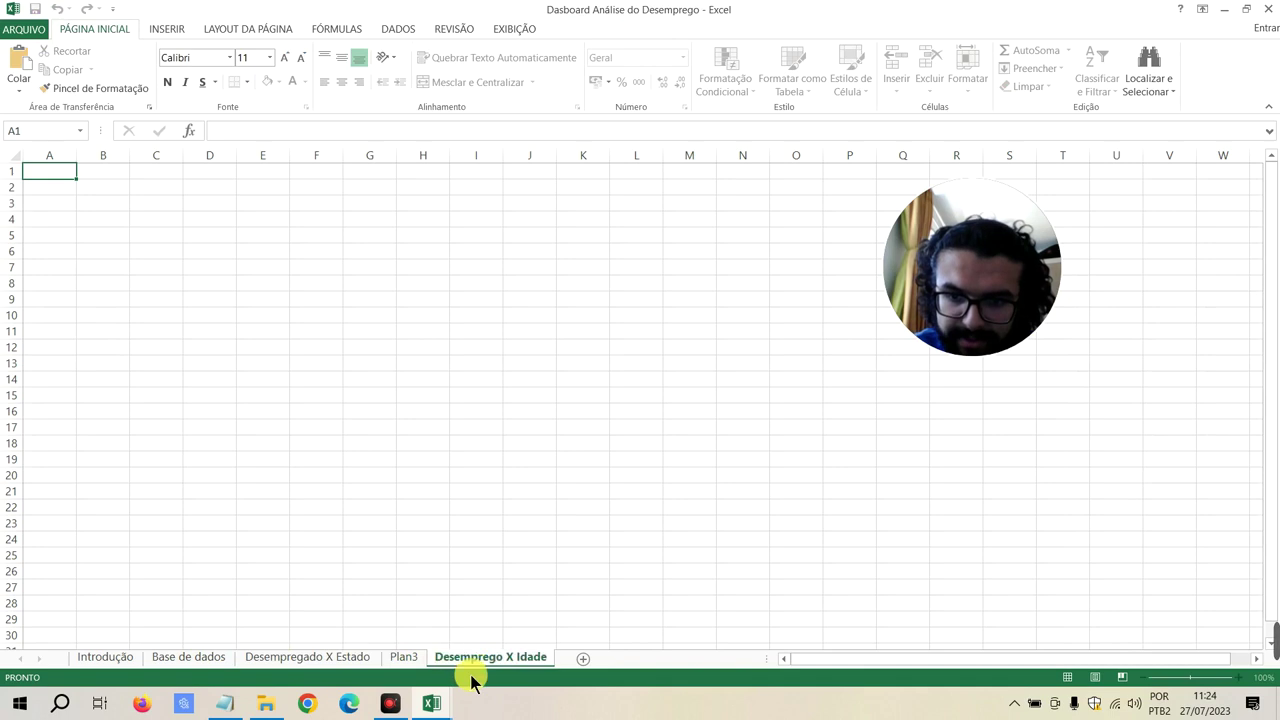
right_click(480, 658)
left_click(519, 483)
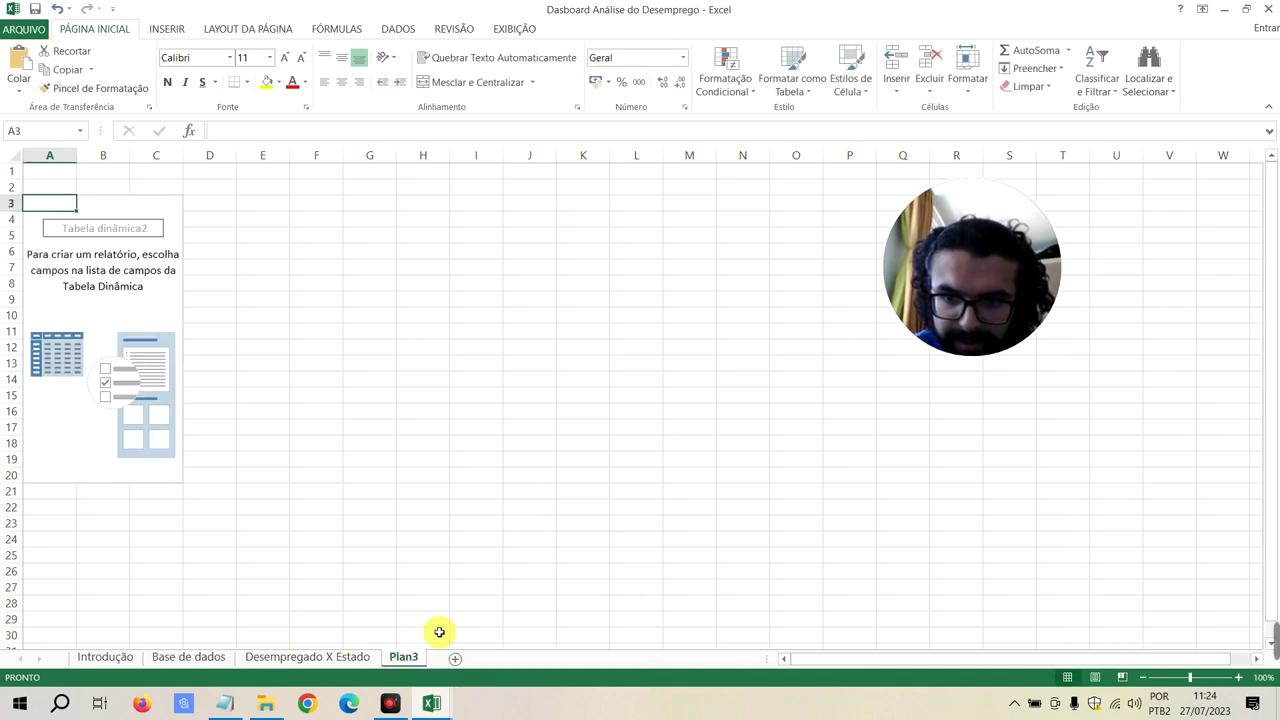
Rename Plan3 by pasting 'Desemprego X Idade' and removing the stray 'Pla'
double_click(405, 658)
left_click(405, 658)
type("Desemprego X Idade")
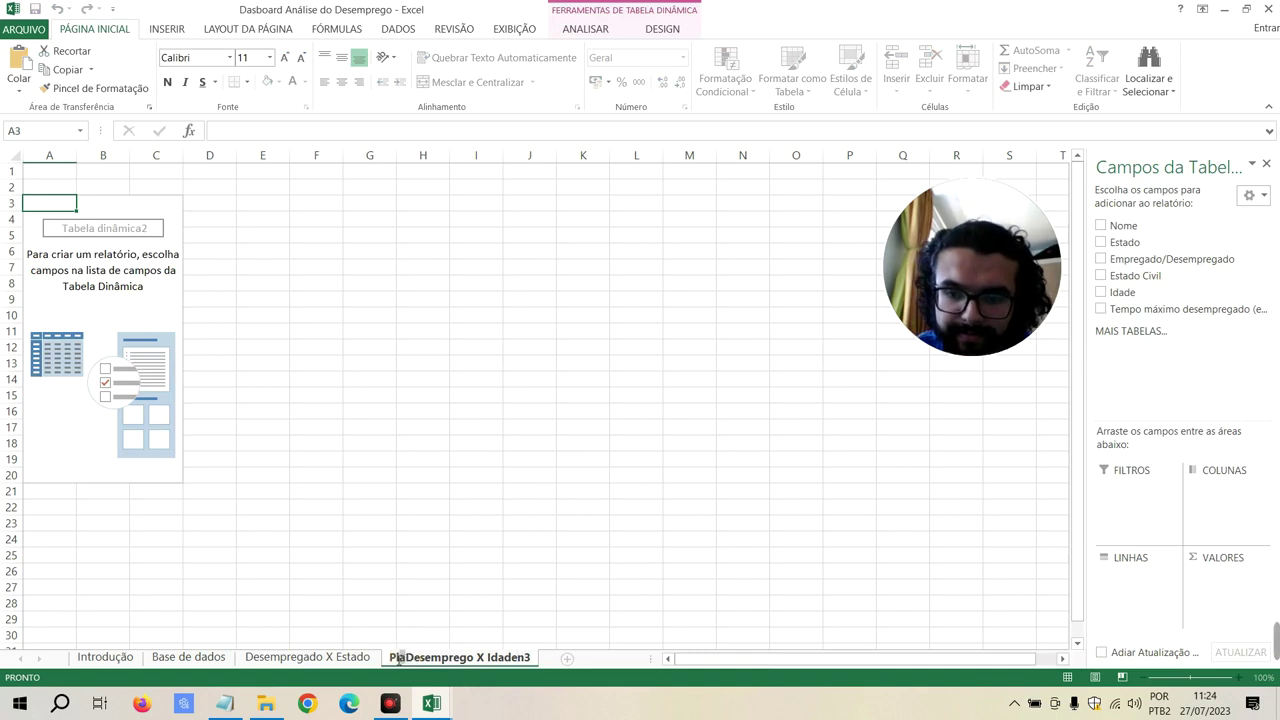
key("Return")
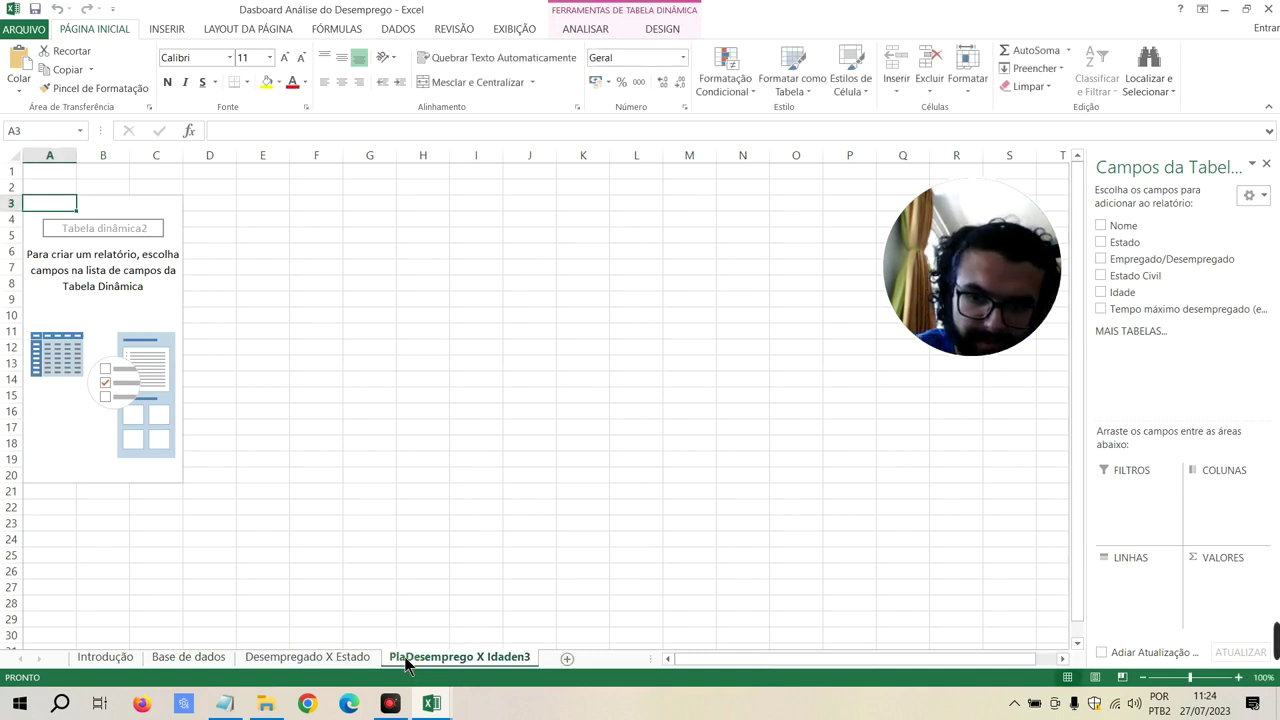
double_click(405, 658)
left_click(405, 658)
key("BackSpace")
key("BackSpace")
key("BackSpace")
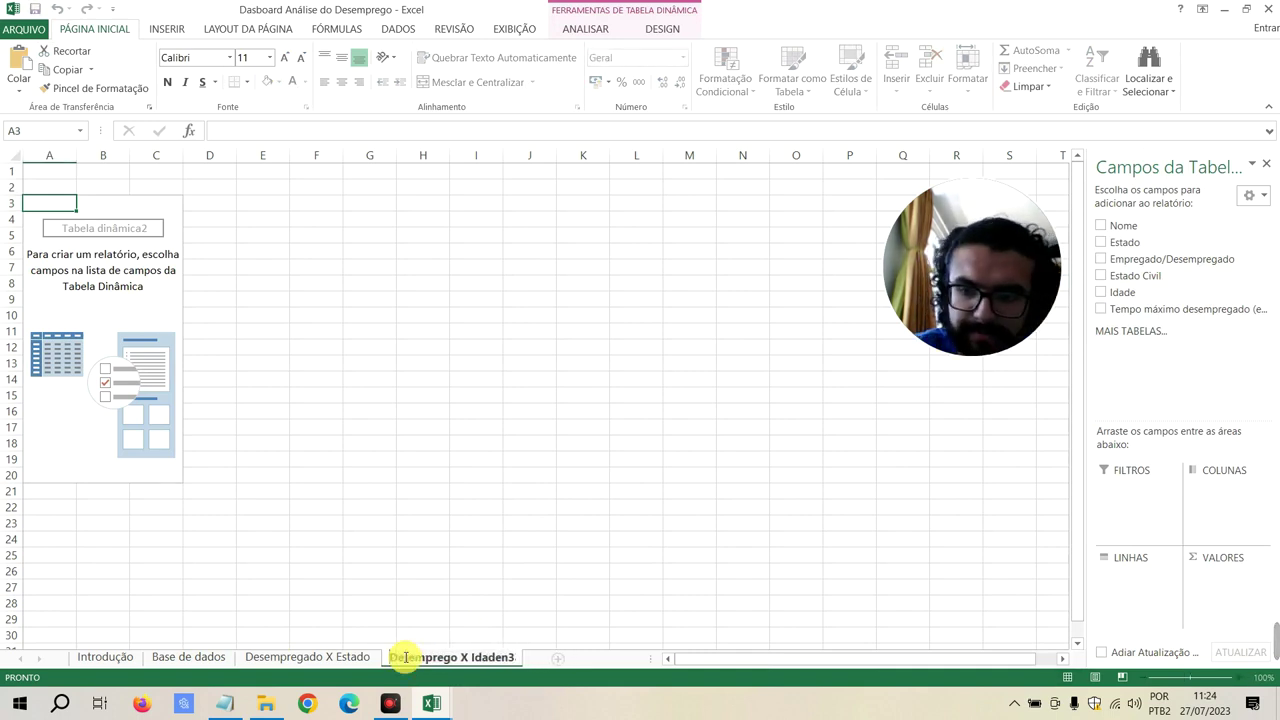
key("Return")
Remove the trailing 'n3' so the sheet reads 'Desemprego X Idade'
left_click(106, 298)
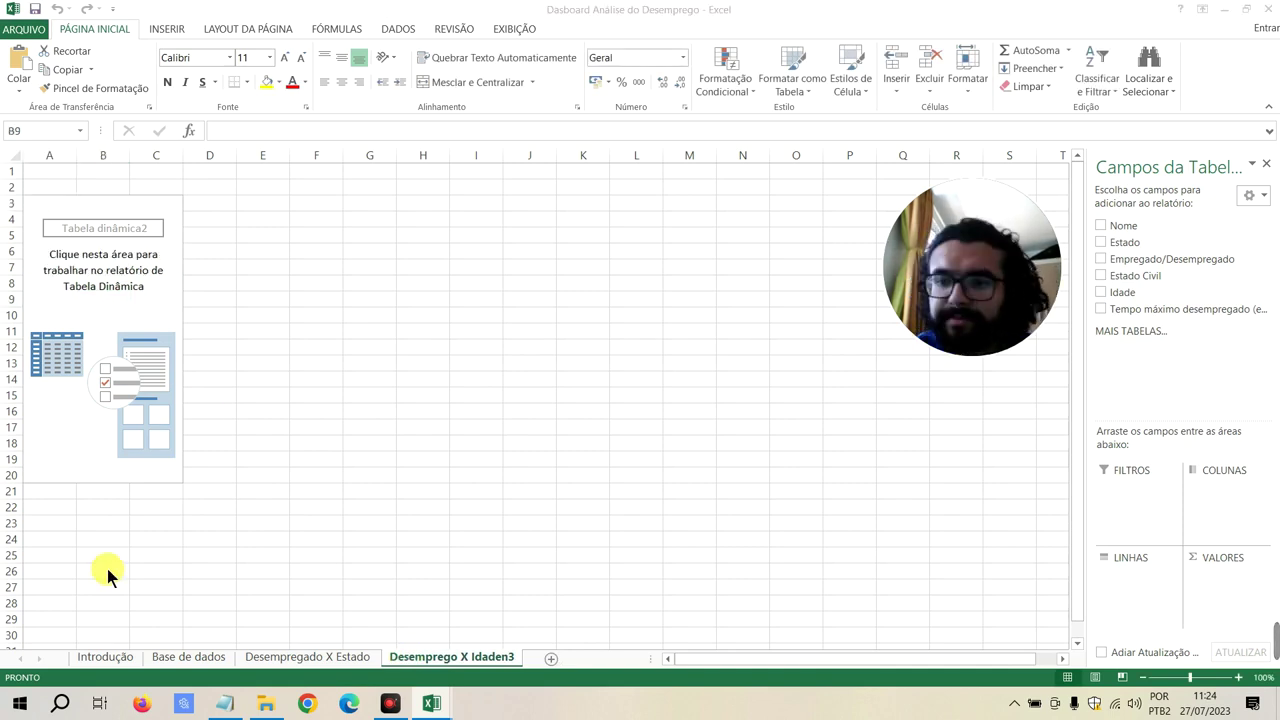
left_click(119, 352)
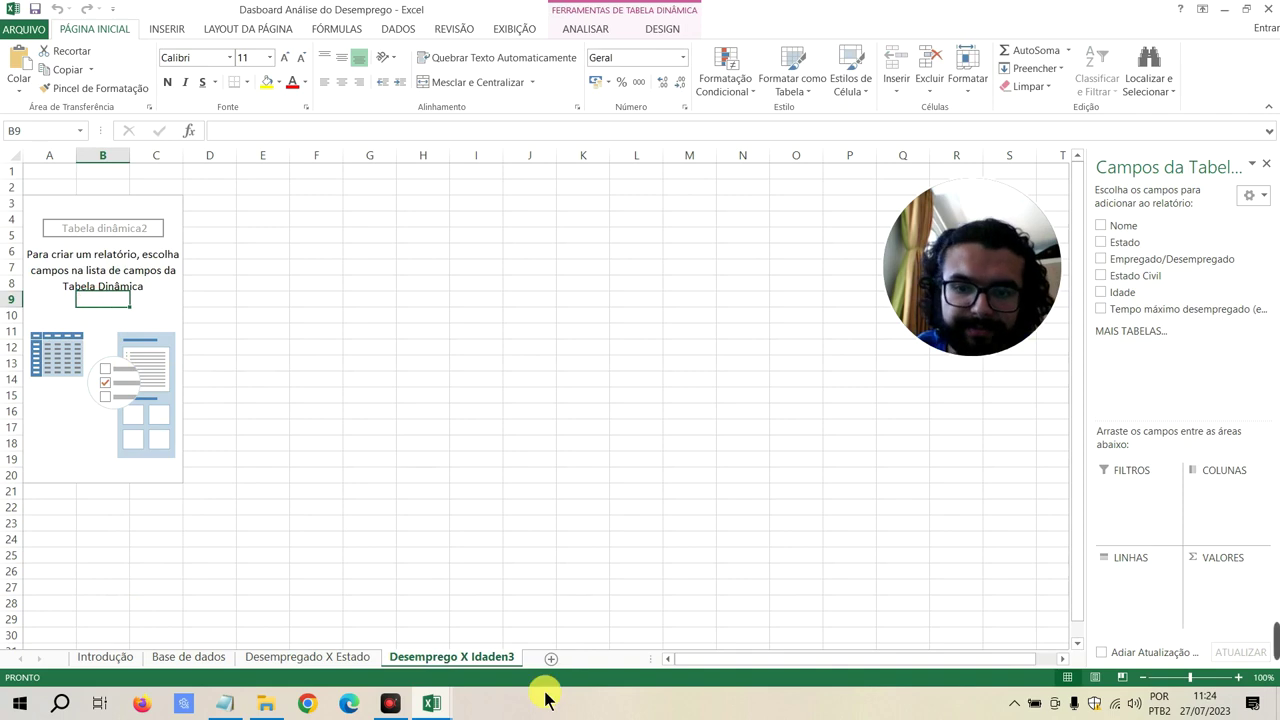
double_click(512, 658)
key("BackSpace")
key("BackSpace")
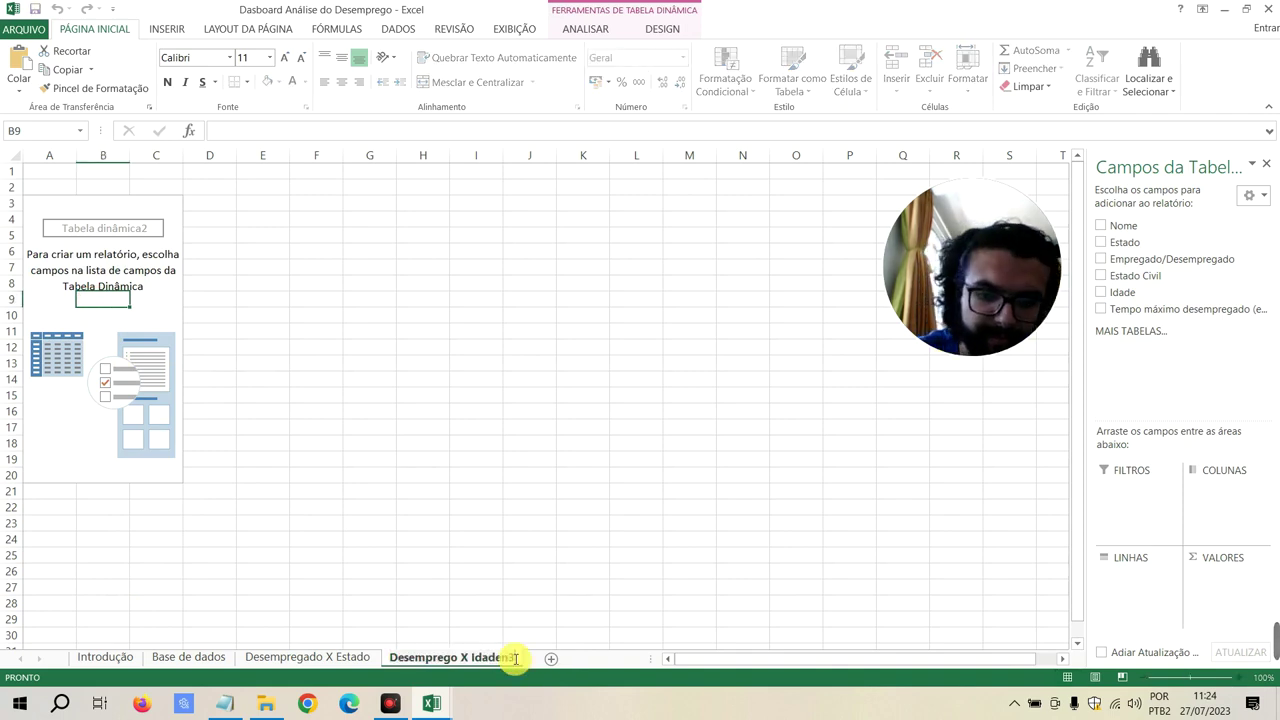
key("Return")
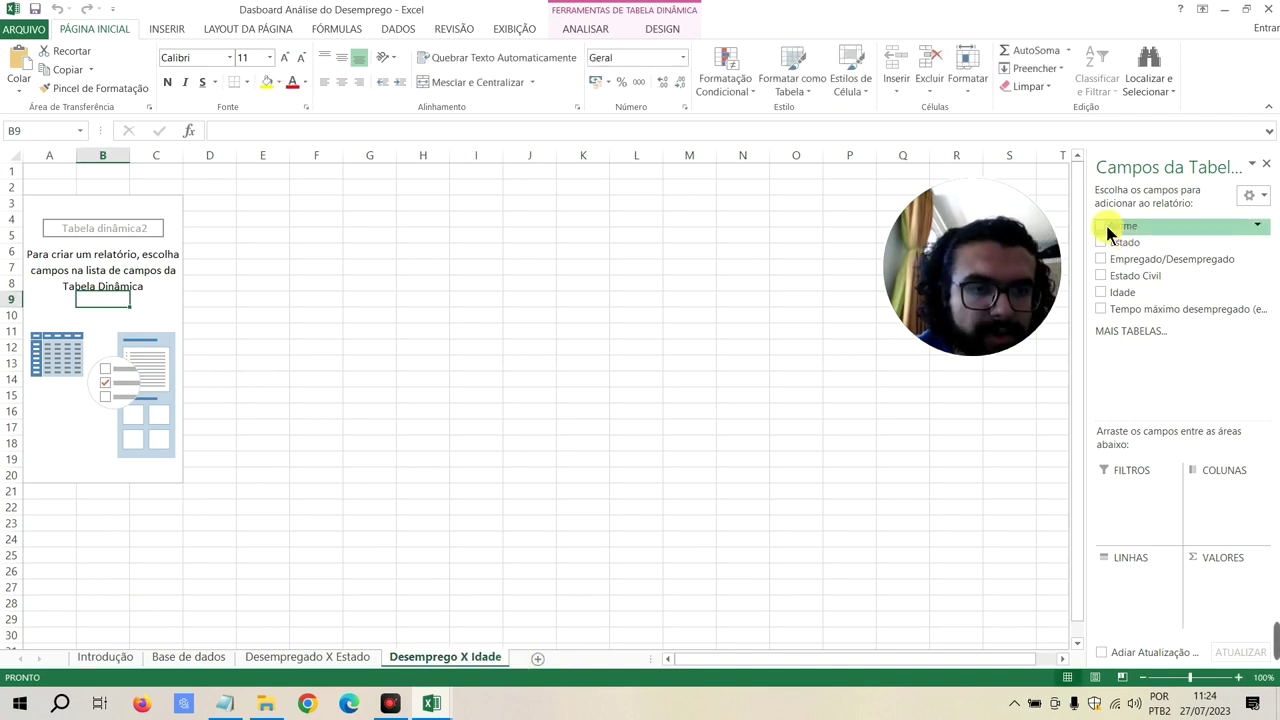
Lay out the pivot: count of Nome in values, Empregado/Desempregado as columns, Idade as rows
left_click_drag(1108, 232, 1215, 593)
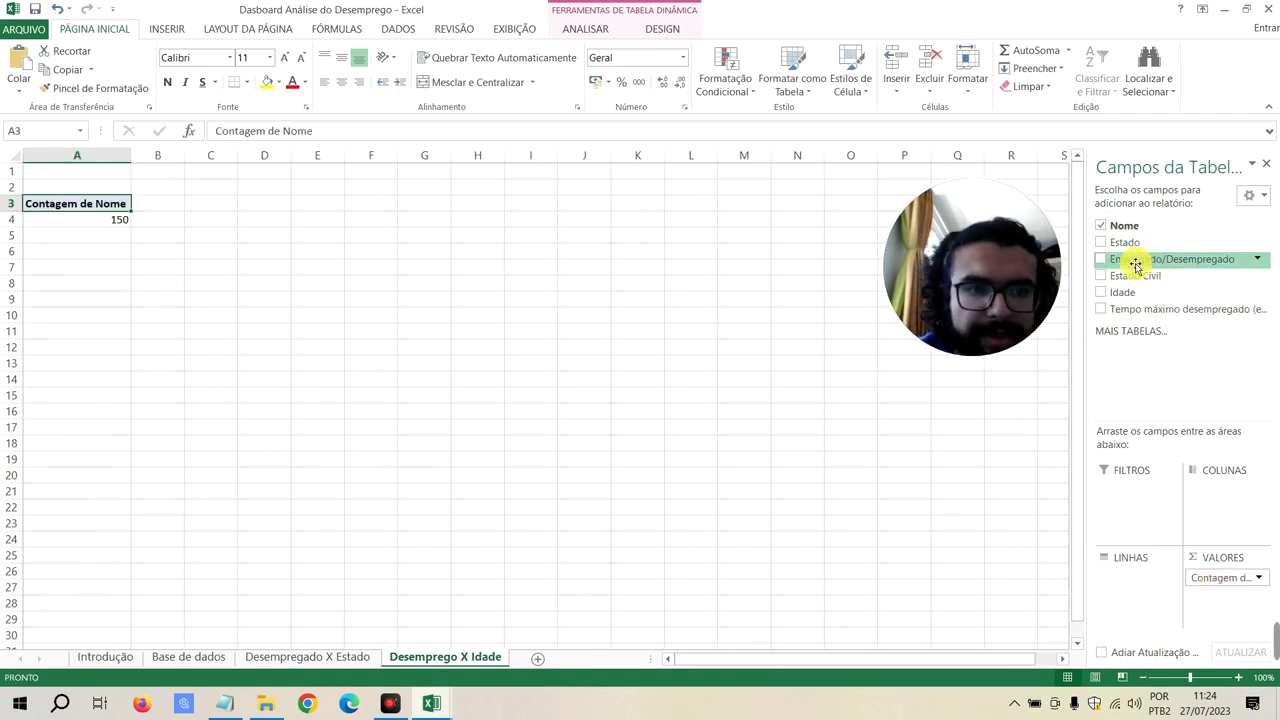
mouse_move(1143, 258)
left_mouse_down()
mouse_move(1245, 498)
mouse_move(1186, 500)
left_mouse_up()
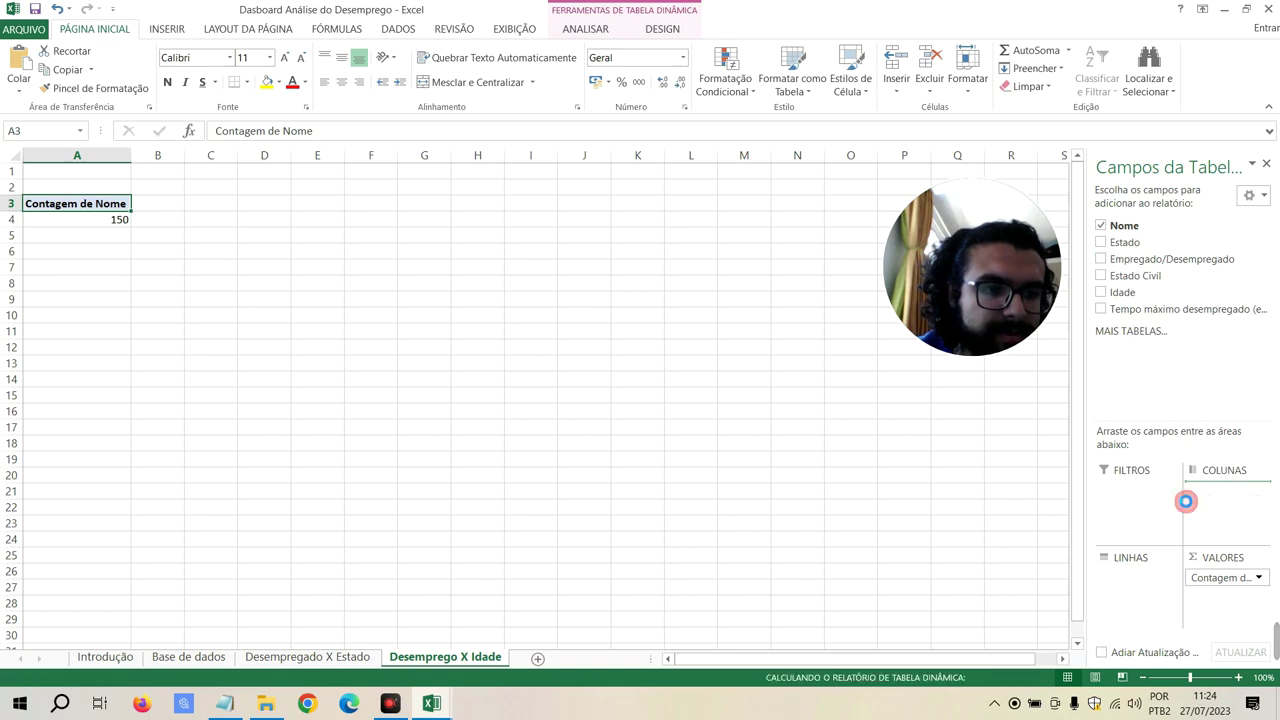
mouse_move(1120, 292)
left_mouse_down()
mouse_move(1145, 537)
mouse_move(1130, 575)
left_mouse_up()
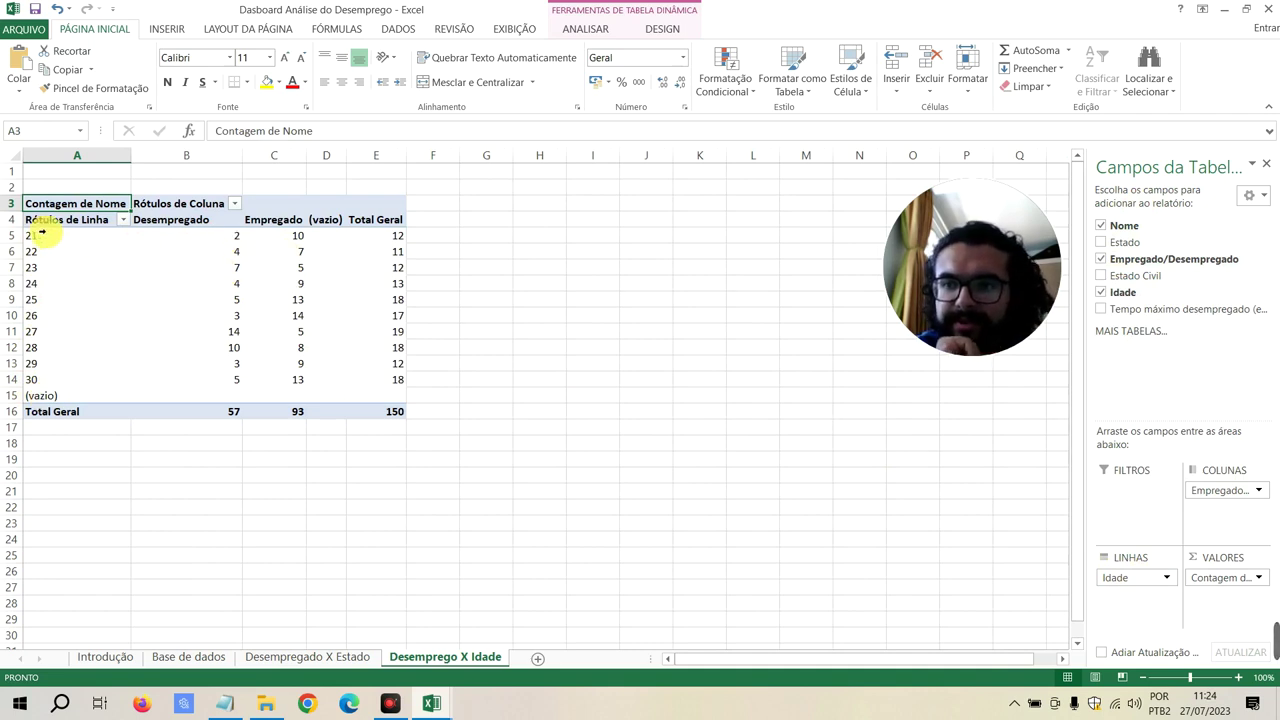
Filter (vazio) out of Nome, Empregado/Desempregado and Idade, then select the pivot data A5:D14
mouse_move(206, 237)
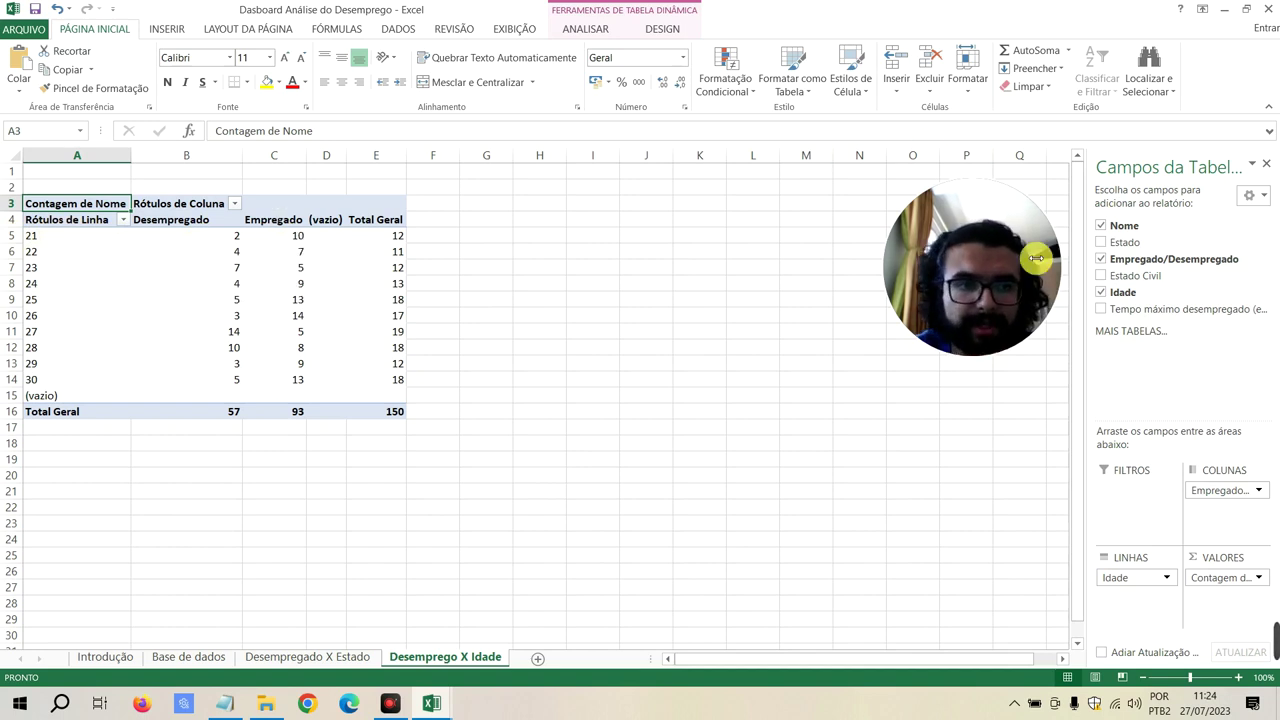
left_click(1257, 226)
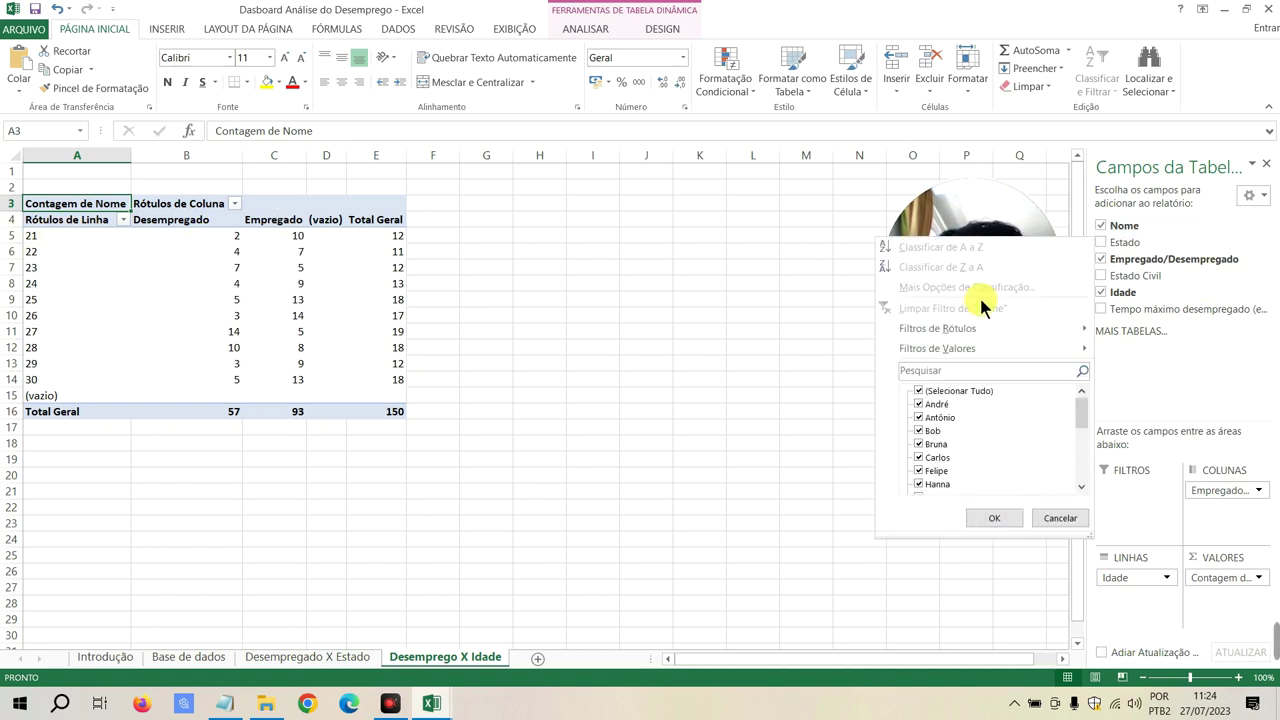
scroll(958, 404, "down", 5)
left_click(919, 484)
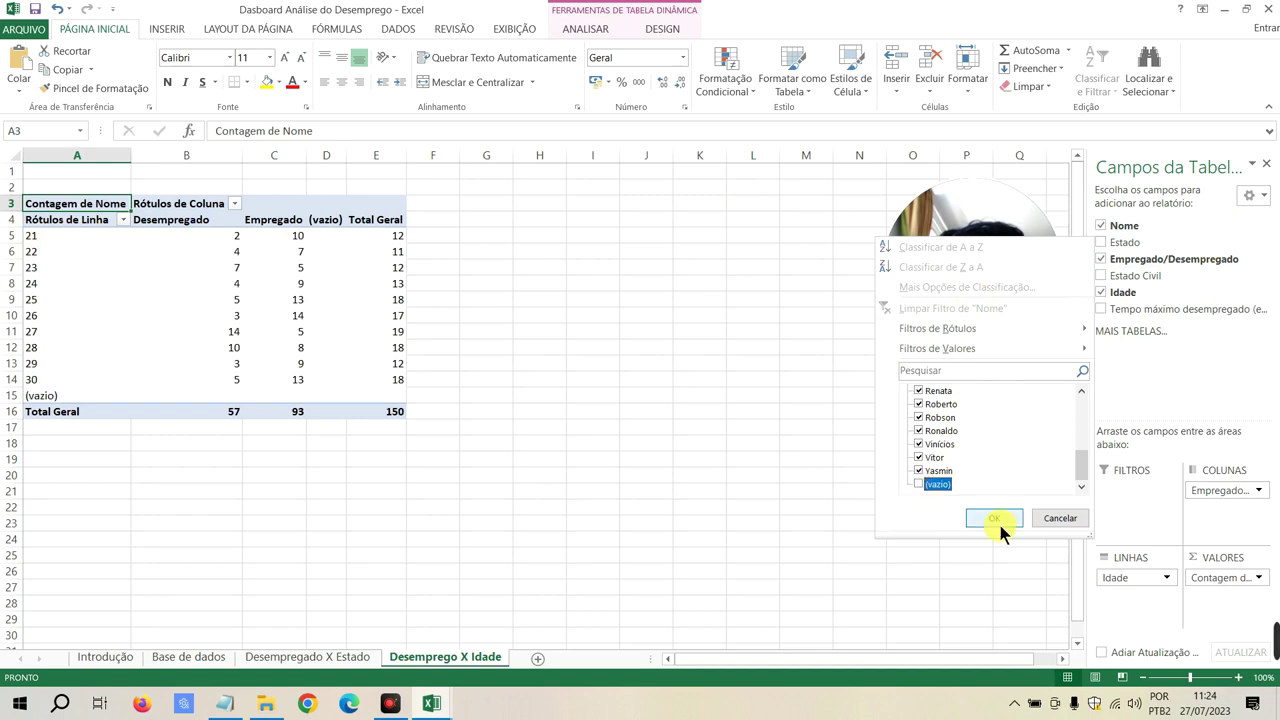
left_click(995, 518)
left_click(1260, 259)
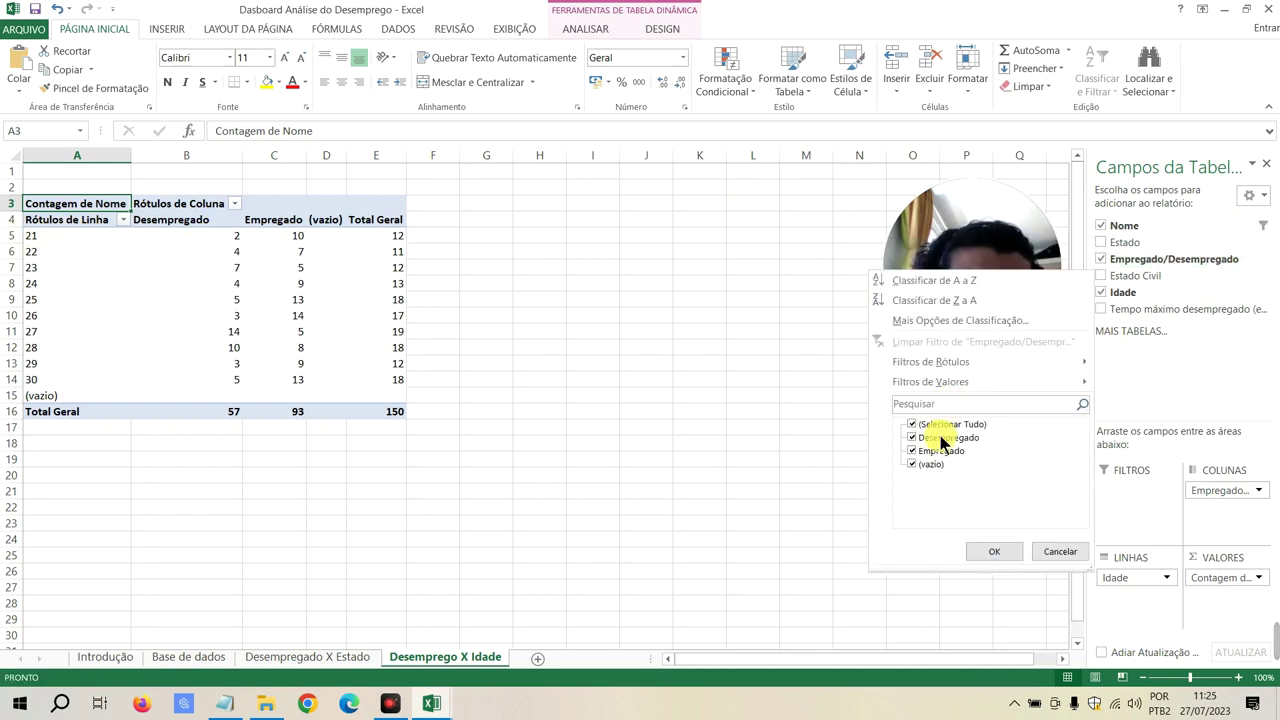
left_click(995, 552)
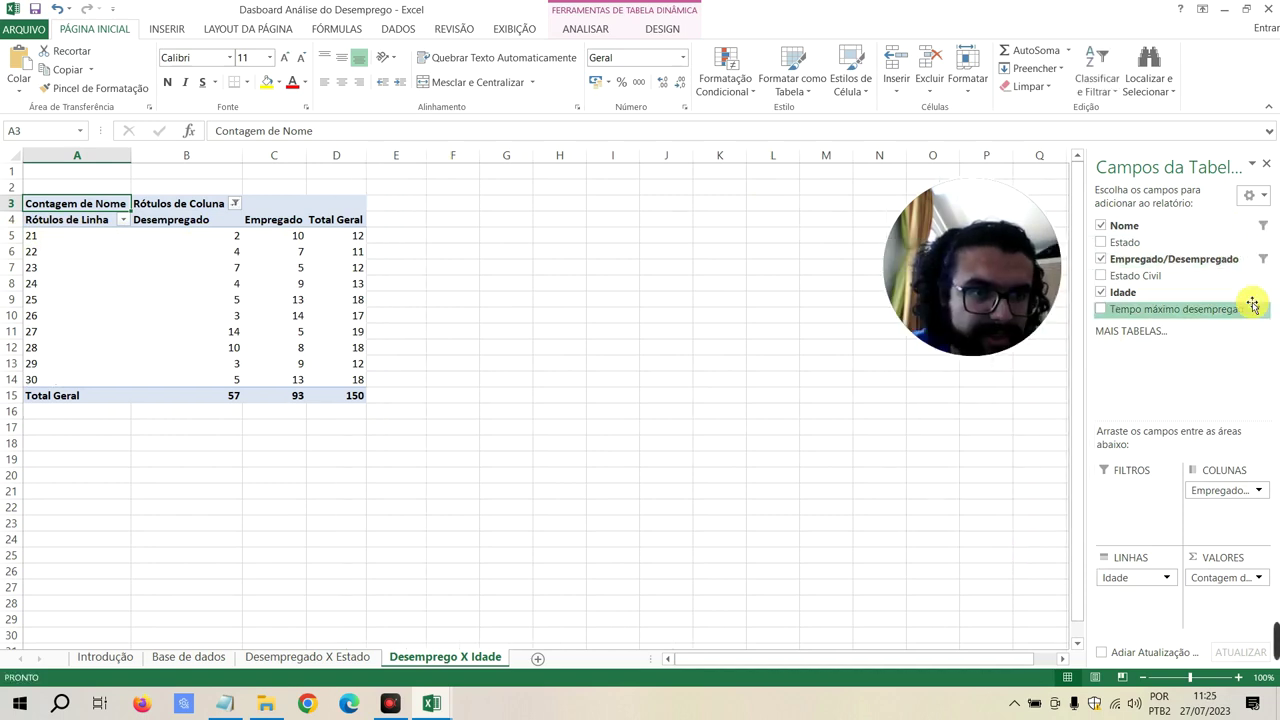
left_click(1258, 292)
scroll(929, 514, "down", 2)
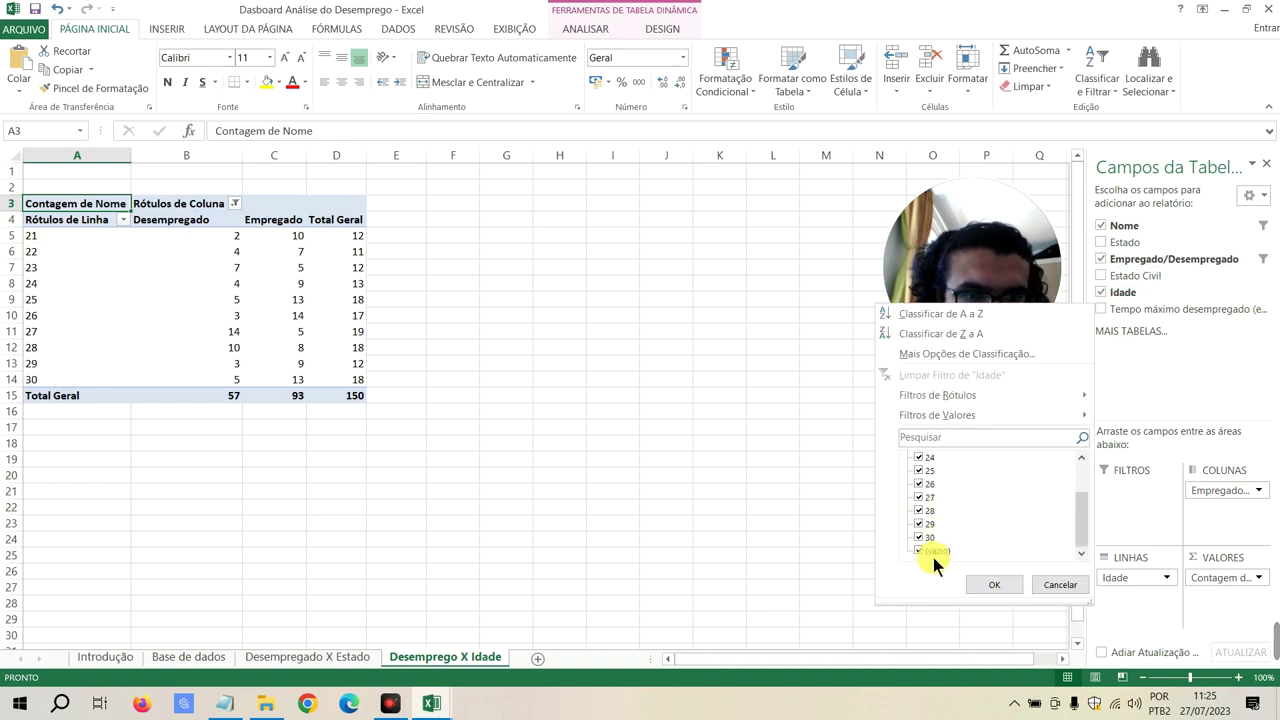
left_click(972, 585)
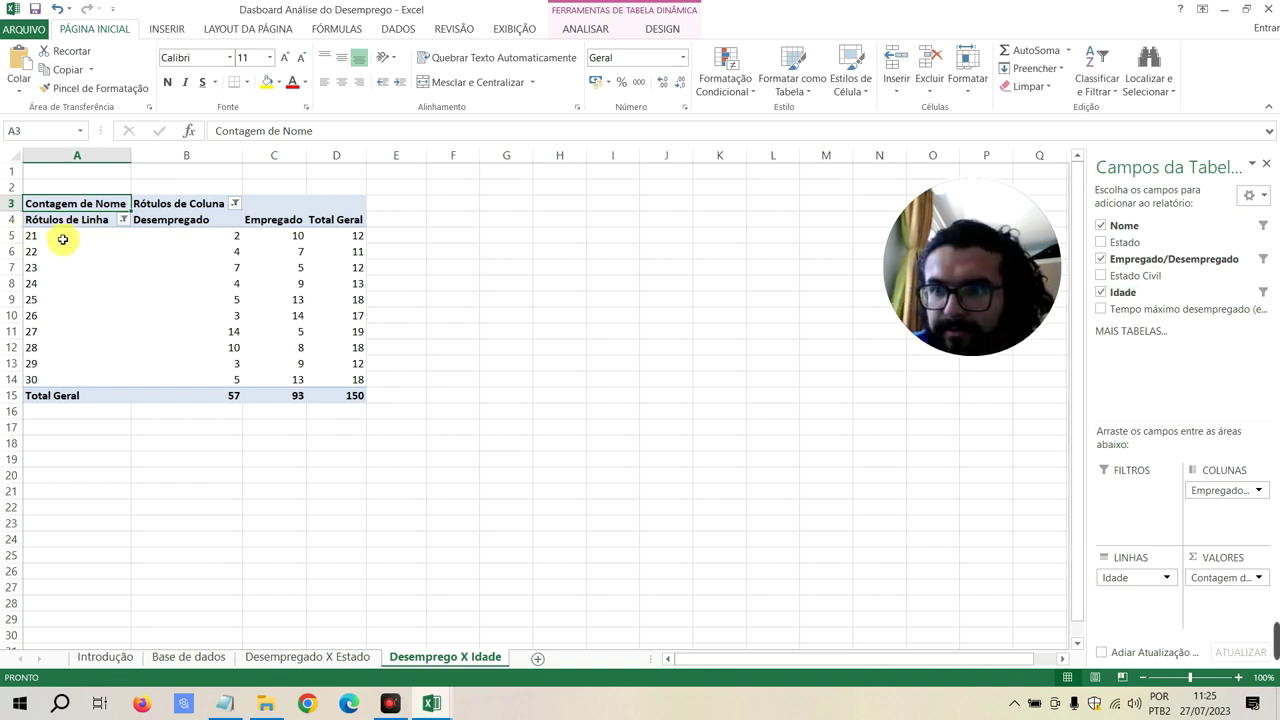
left_click_drag(63, 237, 63, 251)
left_click_drag(246, 286, 345, 381)
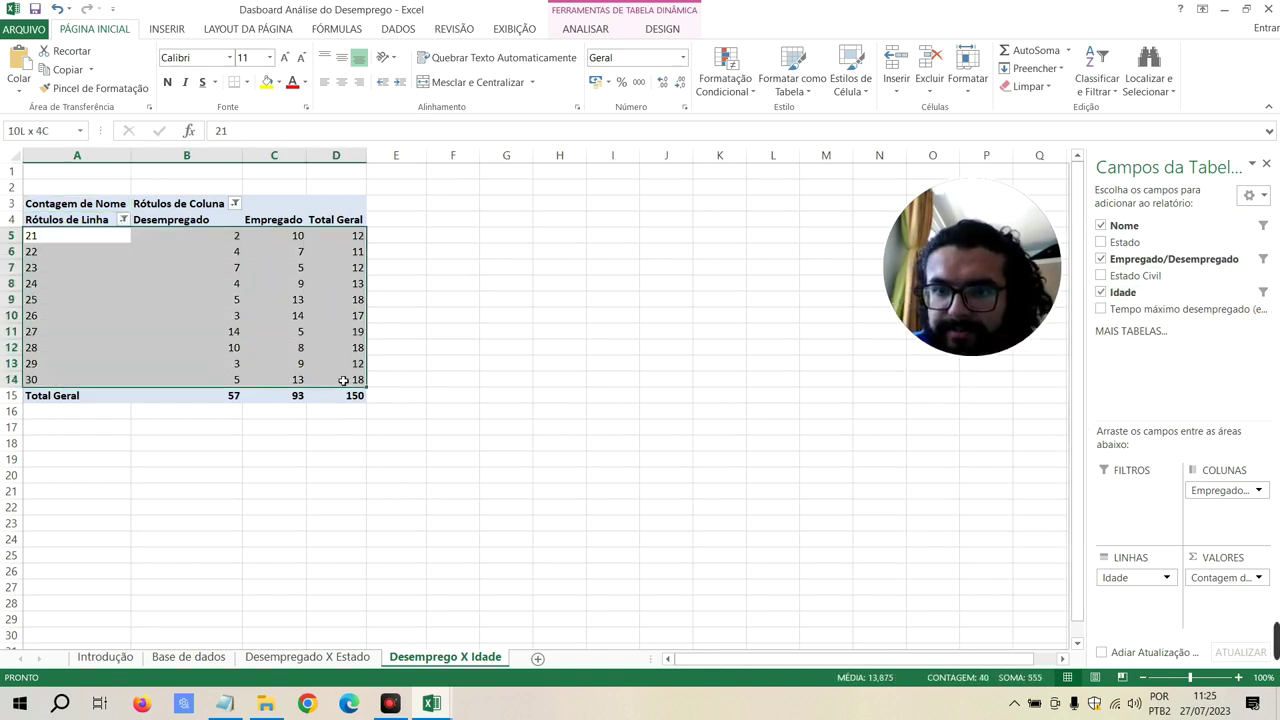
Insert the recommended clustered column pivot chart and move it up beside the pivot table
left_click(180, 30)
left_click(566, 72)
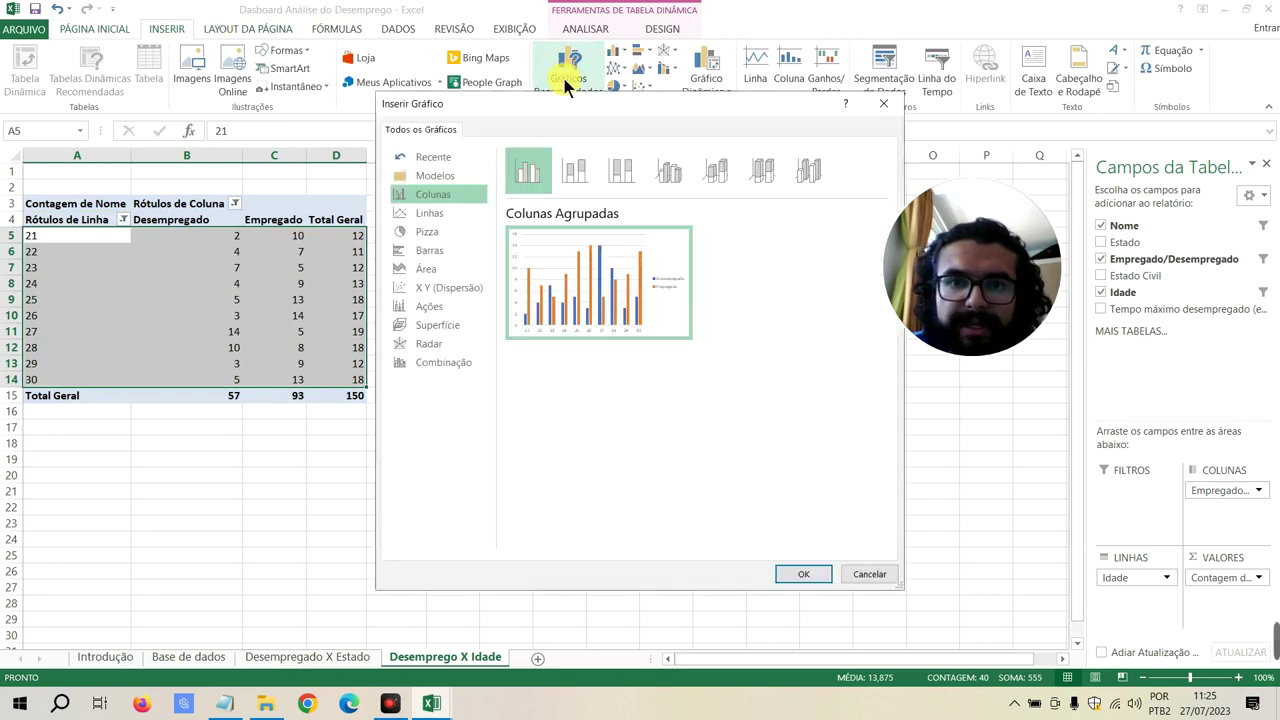
left_click(785, 571)
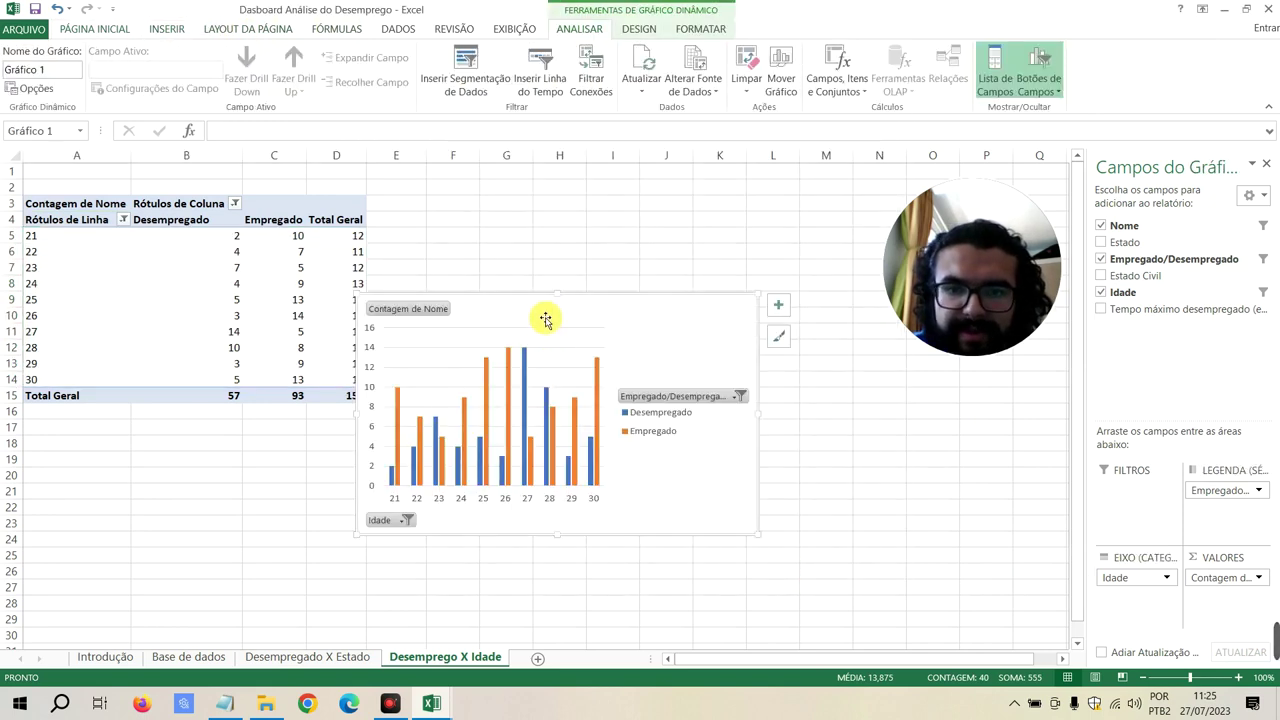
left_click_drag(599, 277, 647, 185)
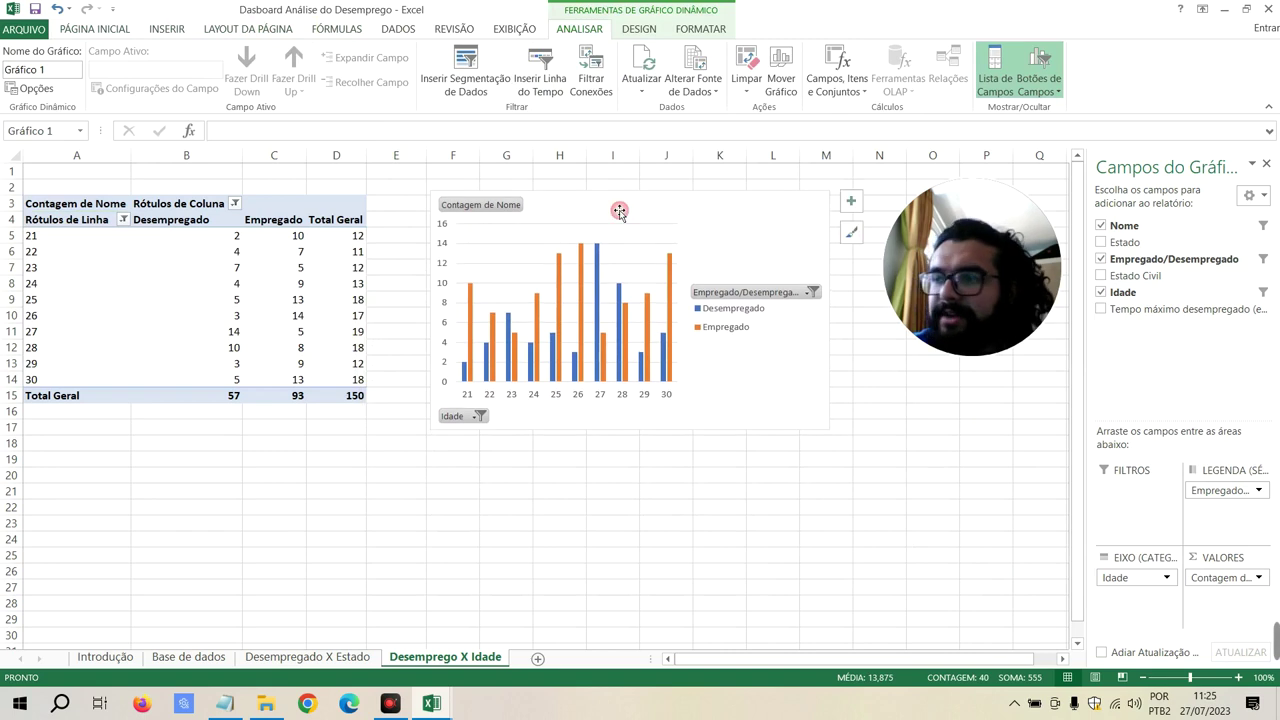
Change the chart to Line with Markers and close the Format pane and field list
mouse_move(665, 372)
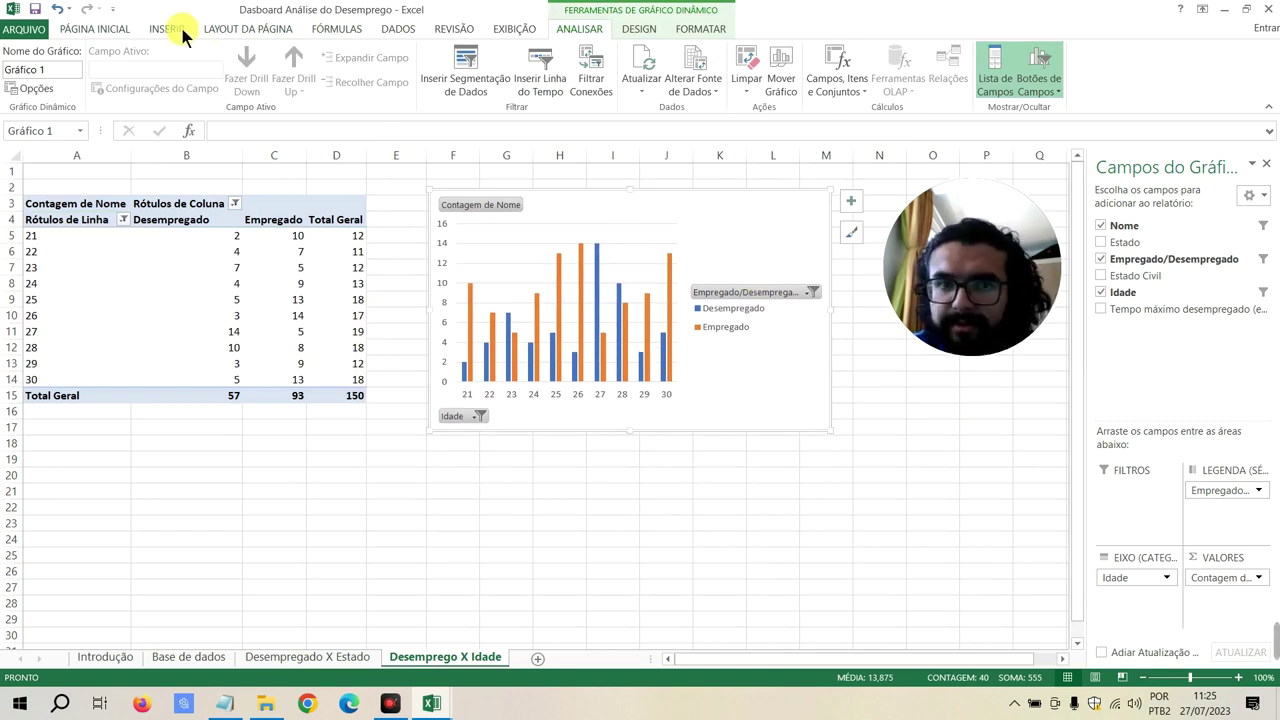
double_click(598, 213)
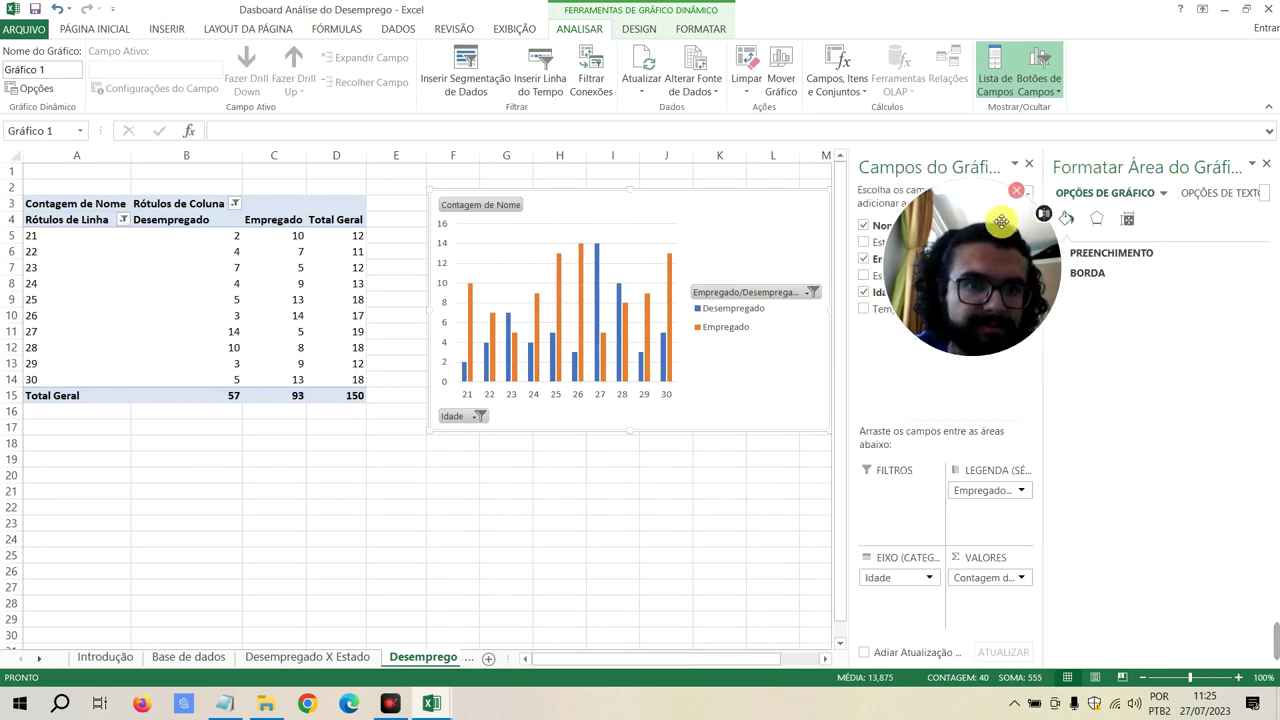
mouse_move(985, 215)
left_mouse_down()
mouse_move(904, 372)
mouse_move(964, 203)
left_mouse_up()
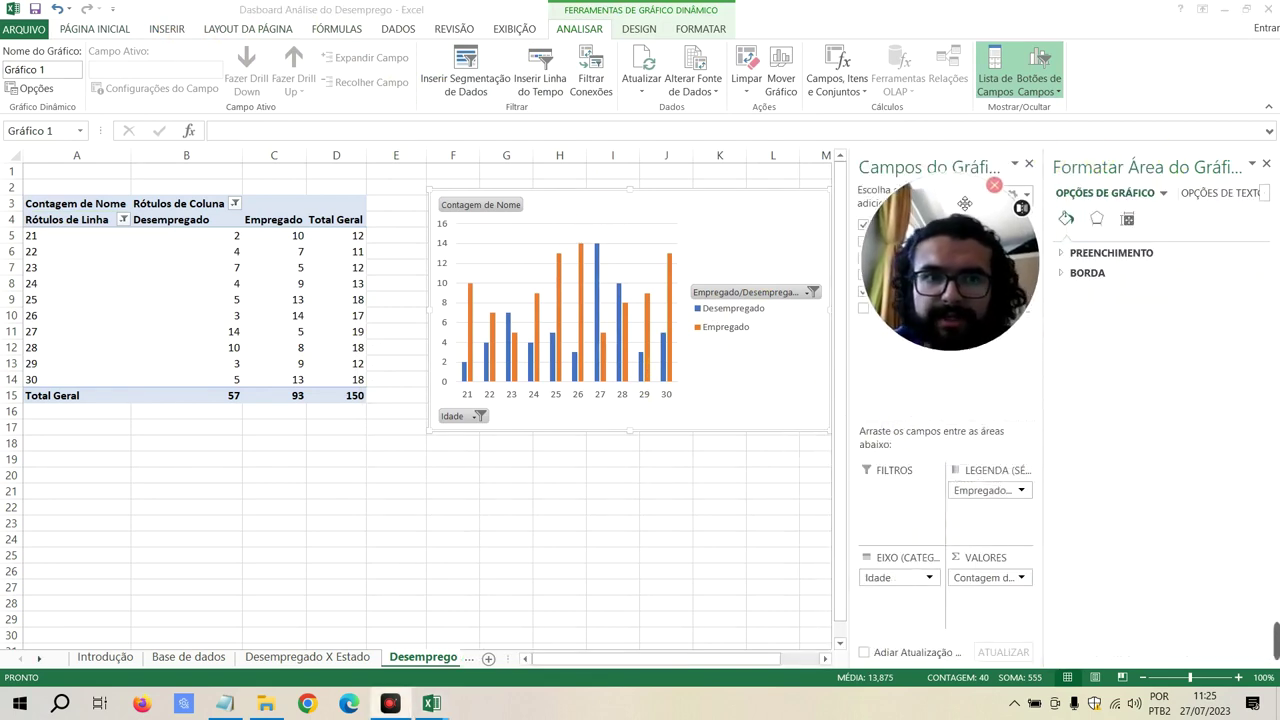
left_click(165, 29)
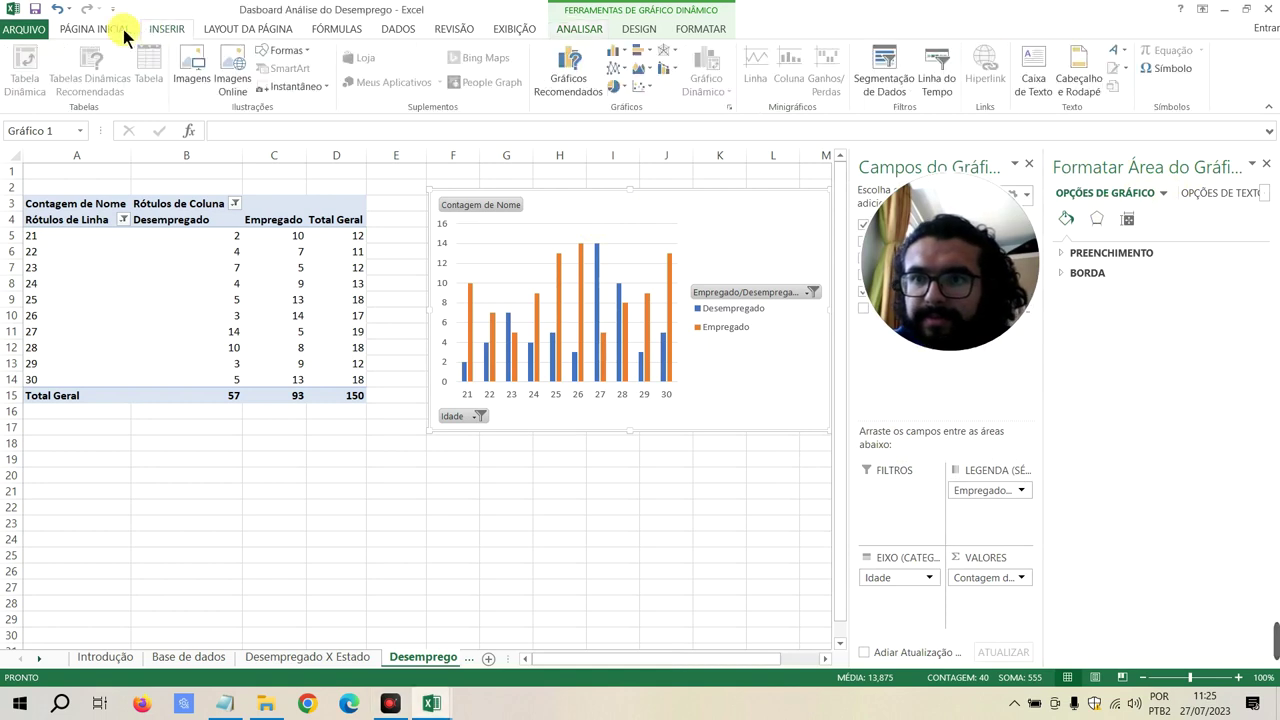
left_click(620, 68)
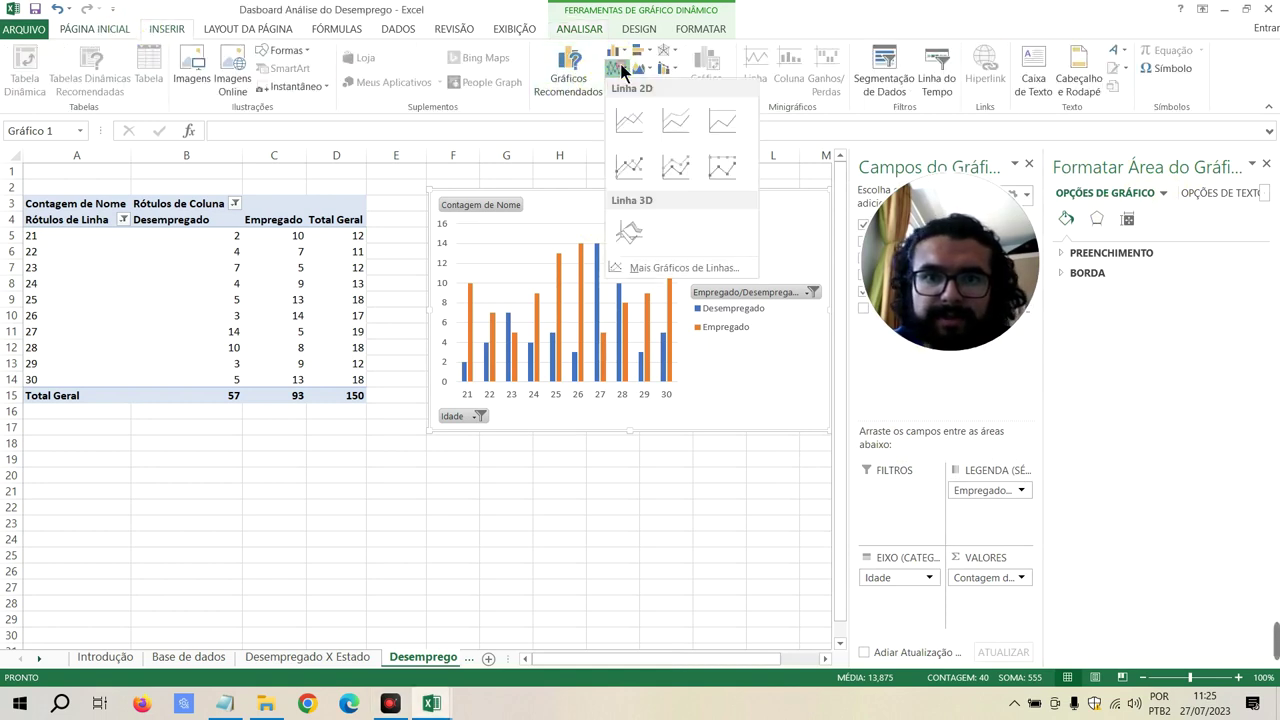
left_click(641, 168)
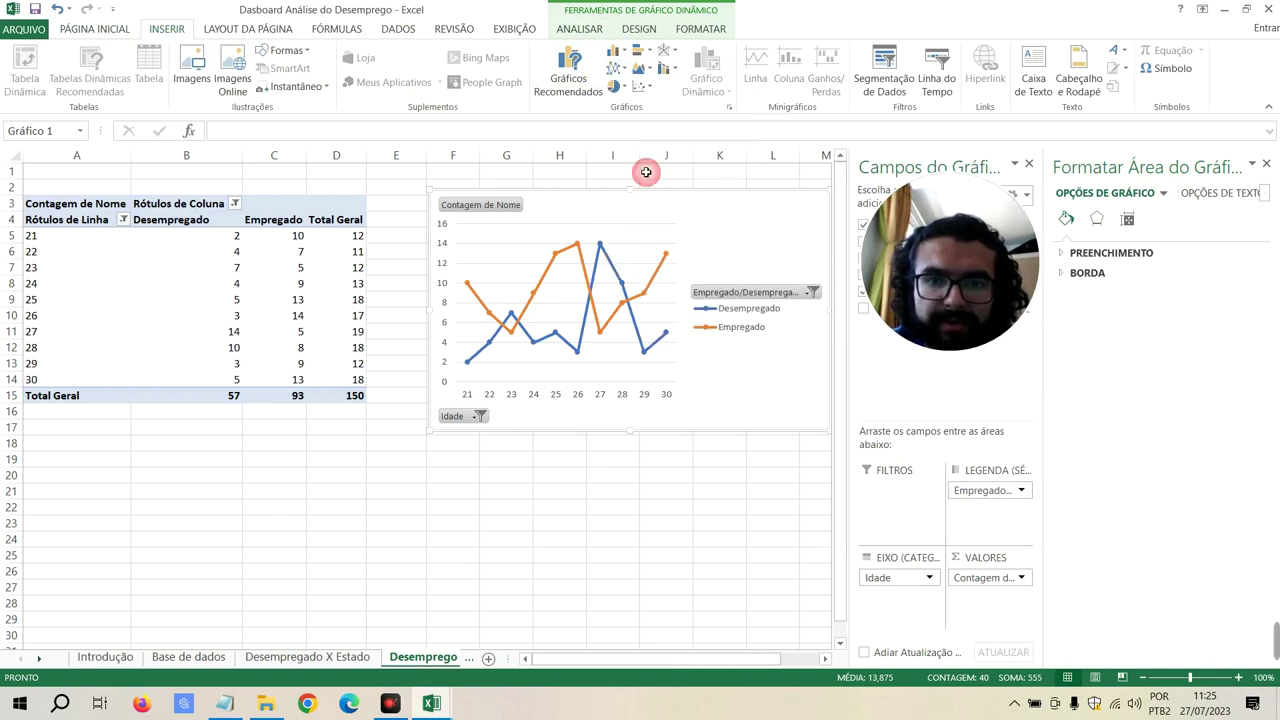
left_click(1266, 164)
left_click(1266, 164)
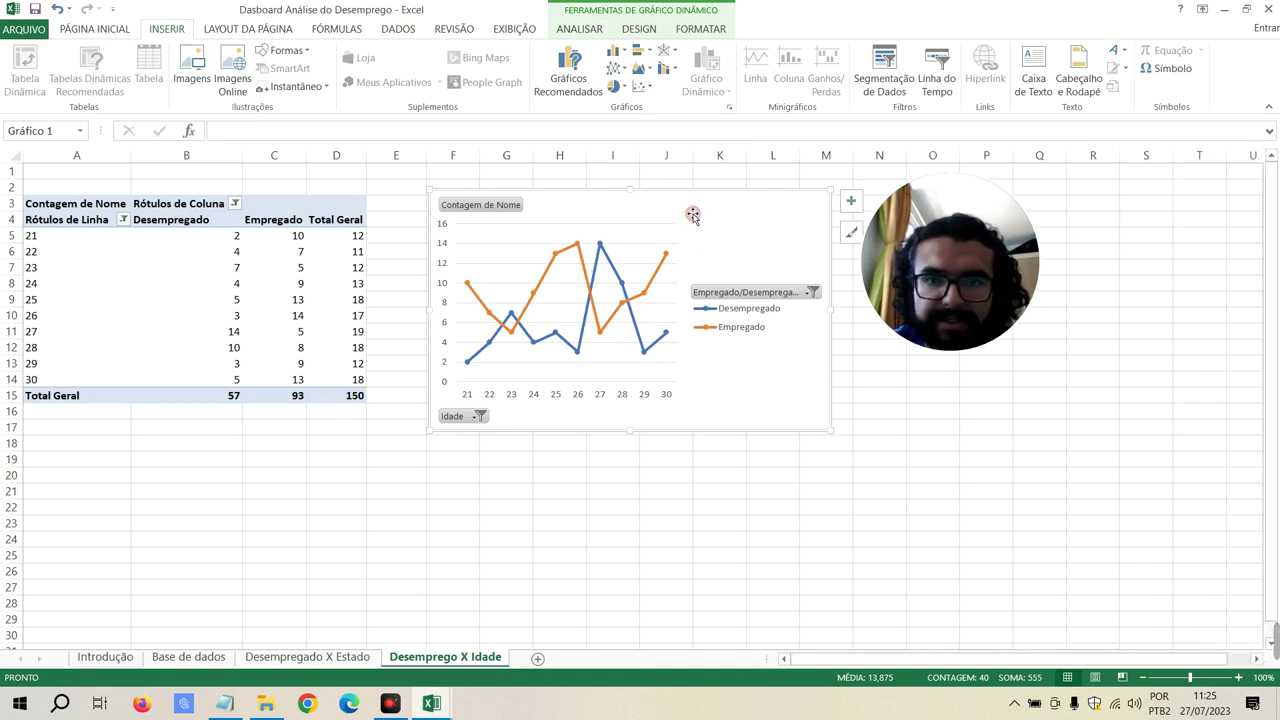
Add Empregado/Desempregado and Idade slicers and place them side by side below the chart
left_click(880, 83)
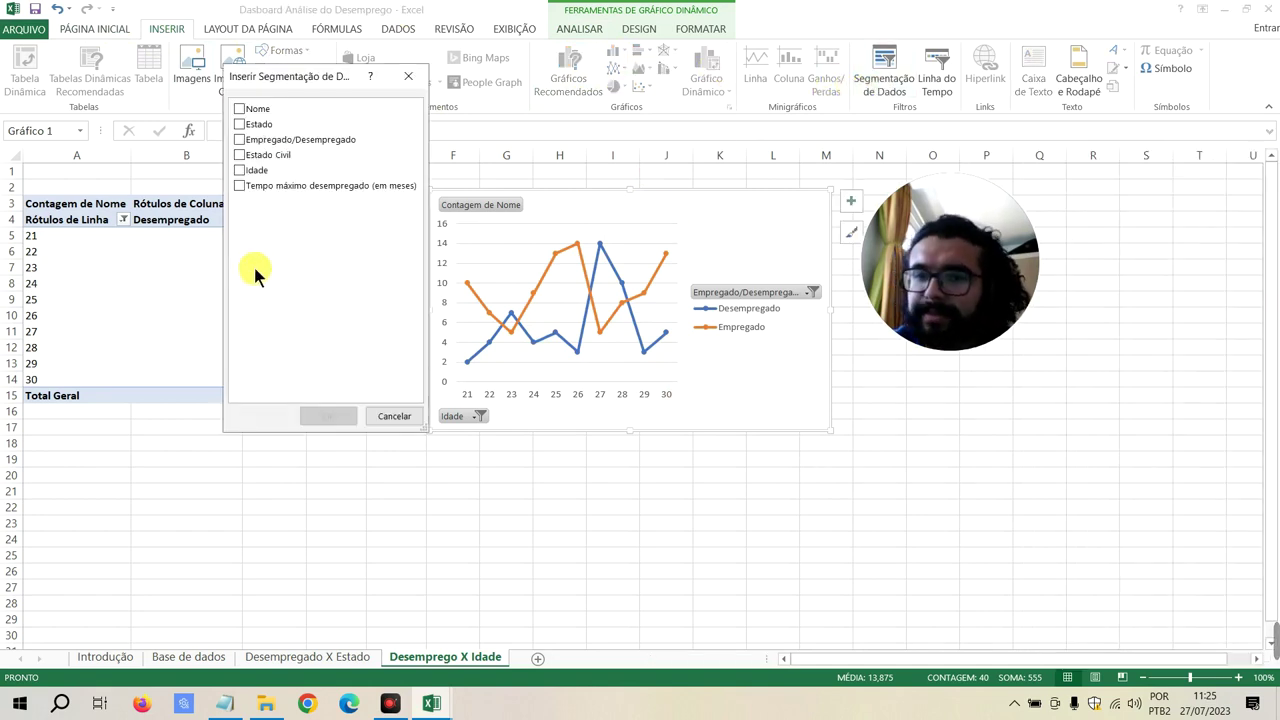
left_click(240, 140)
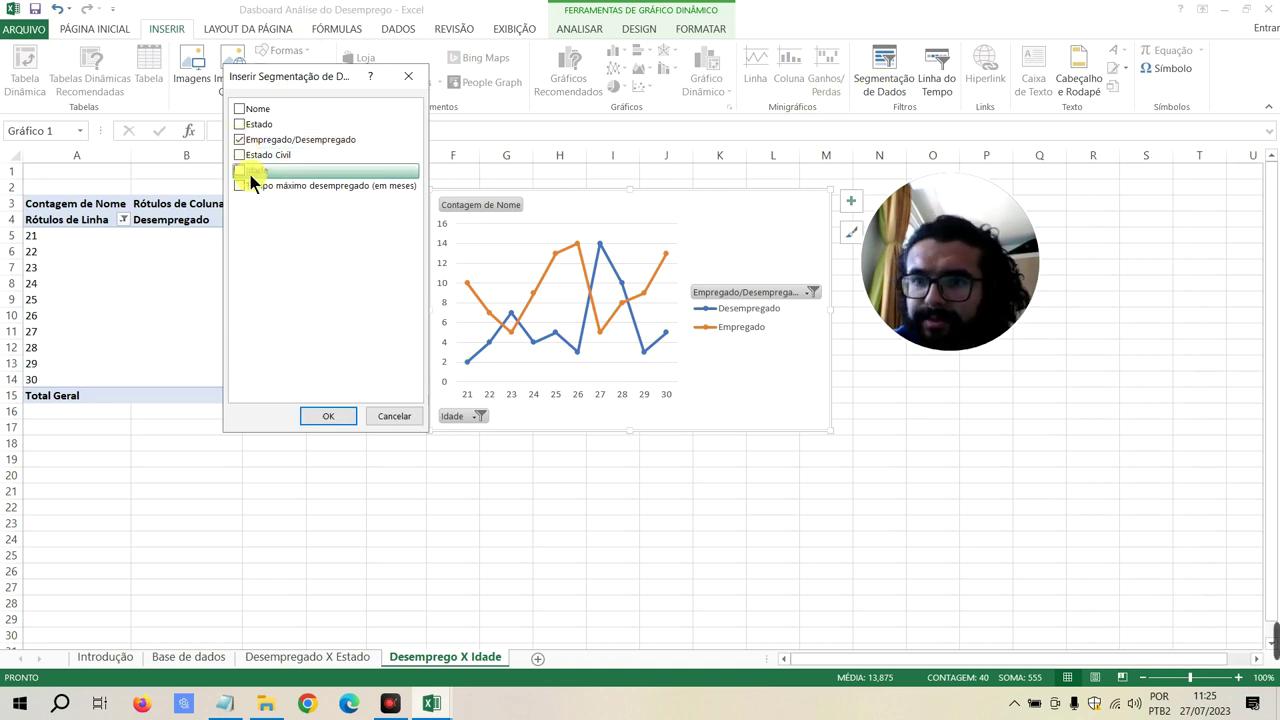
left_click(240, 171)
left_click(336, 416)
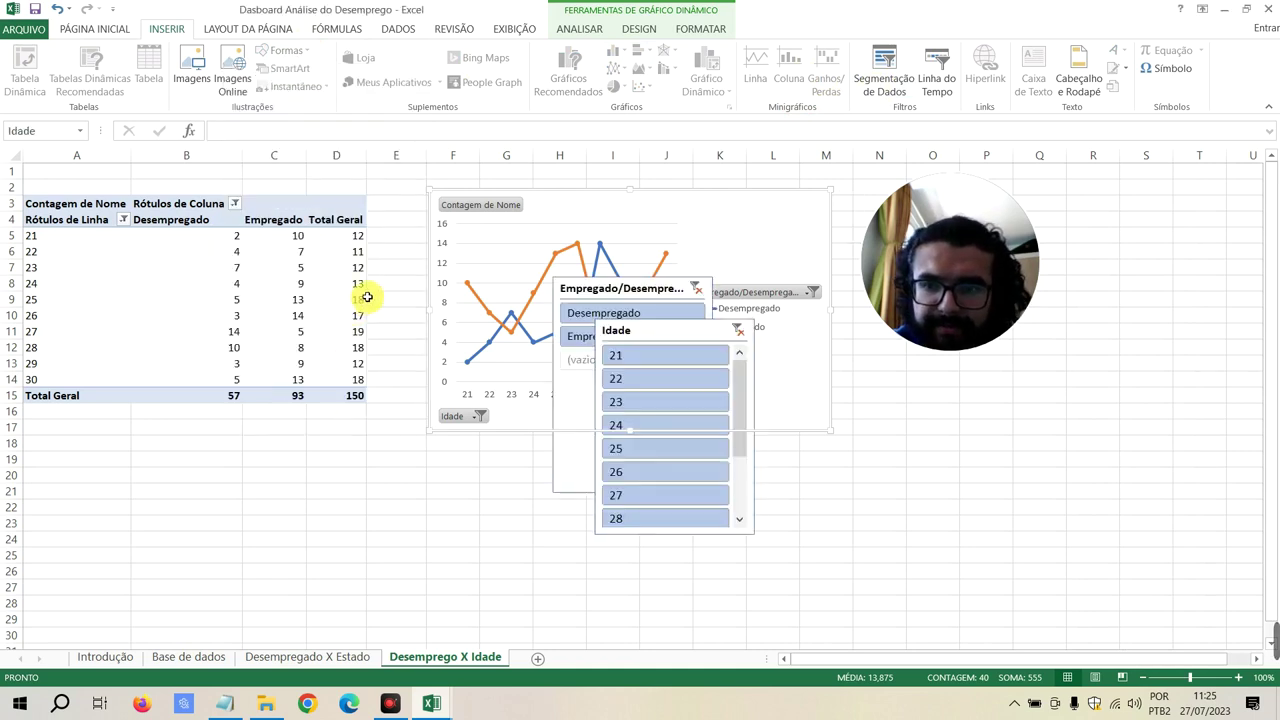
left_click_drag(590, 297, 430, 465)
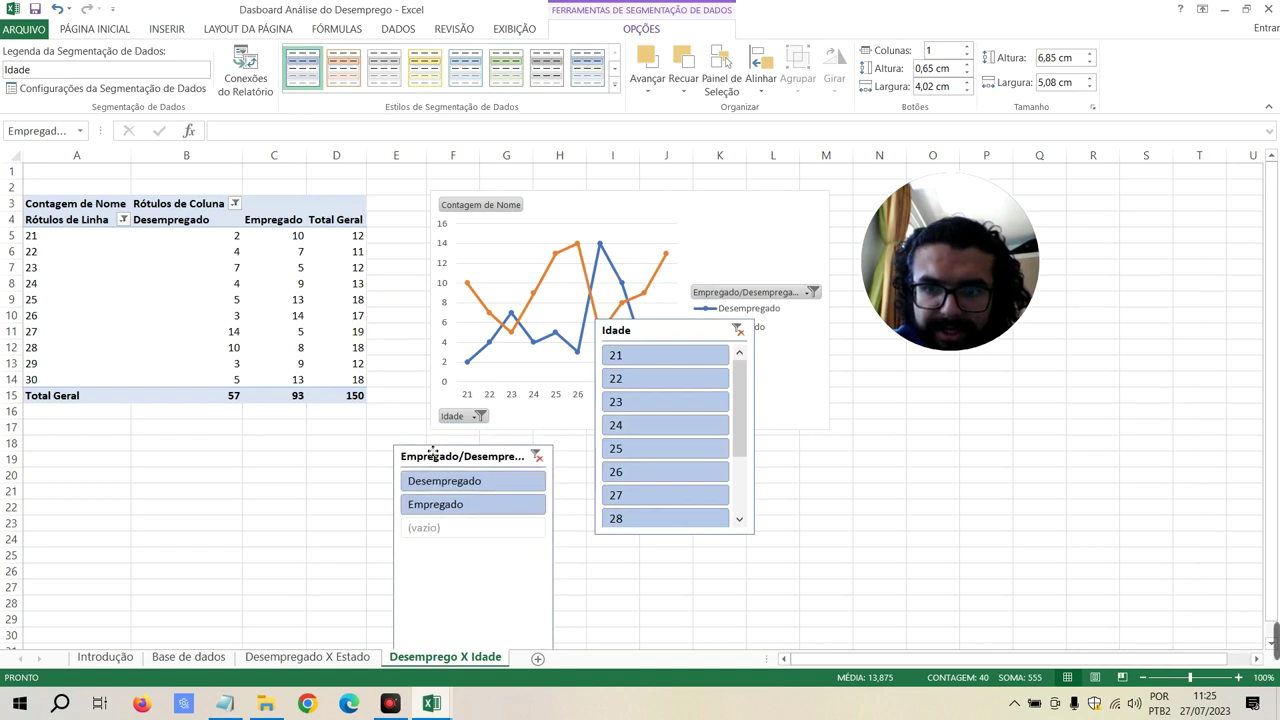
left_click_drag(629, 341, 630, 466)
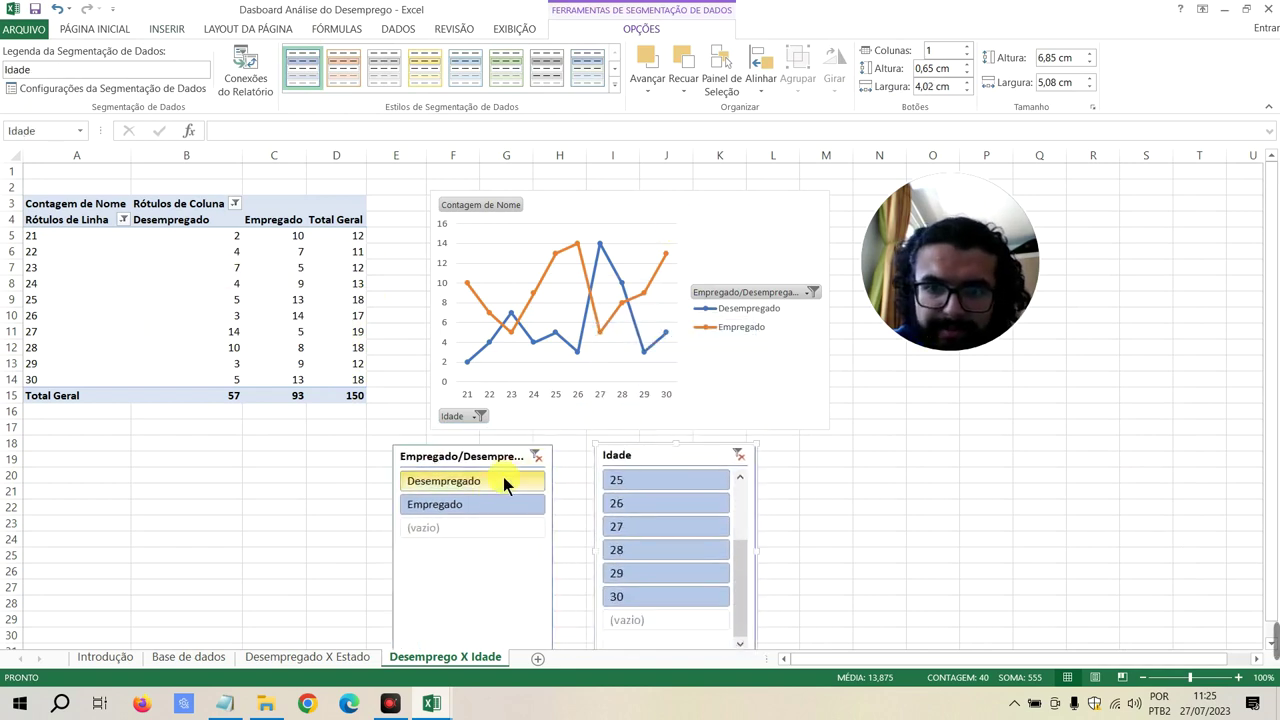
Clear the filter on both slicers so (vazio) entries reappear, then reselect the chart
left_click(536, 456)
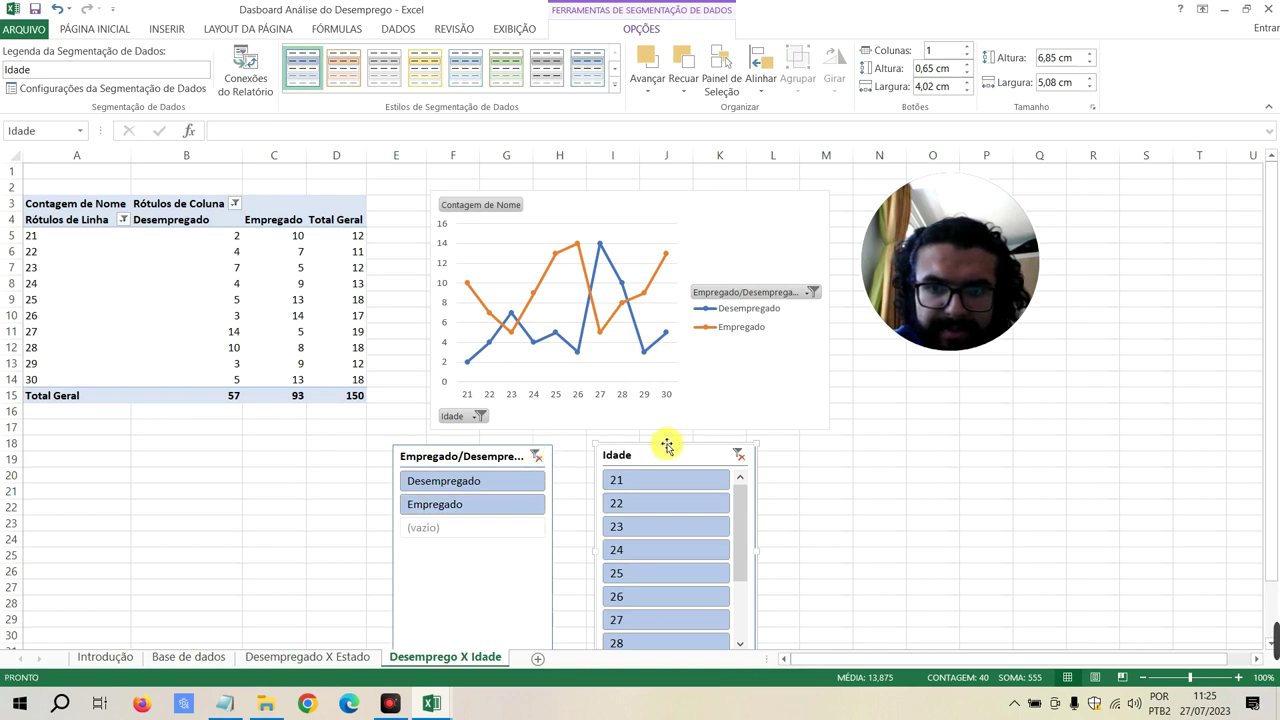
left_click(739, 455)
scroll(700, 513, "down", 2)
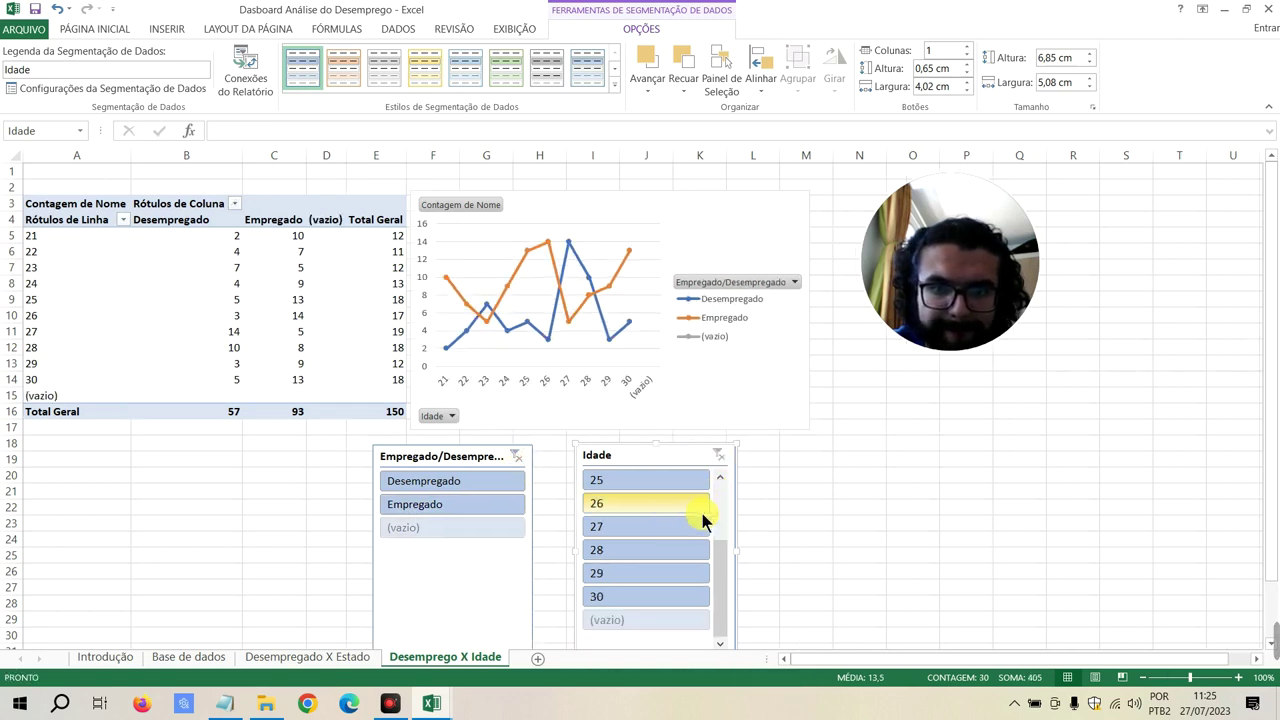
scroll(692, 517, "up", 2)
left_click(801, 473)
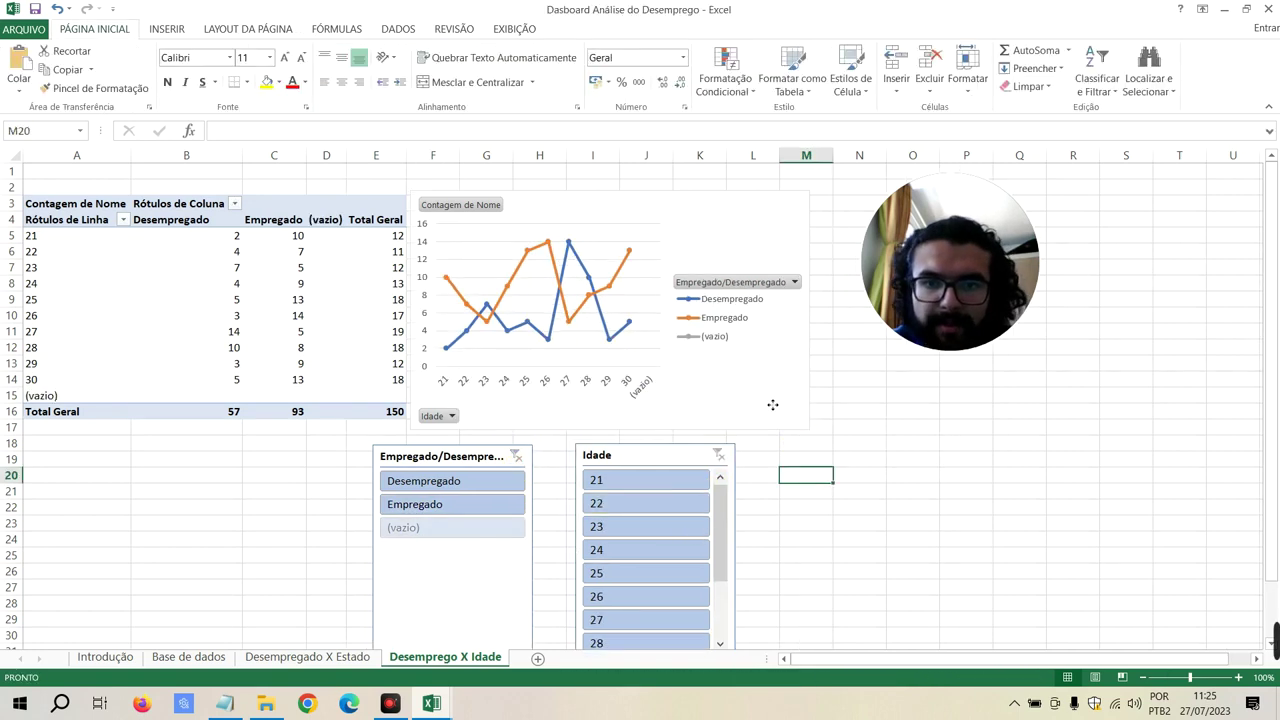
left_click(689, 370)
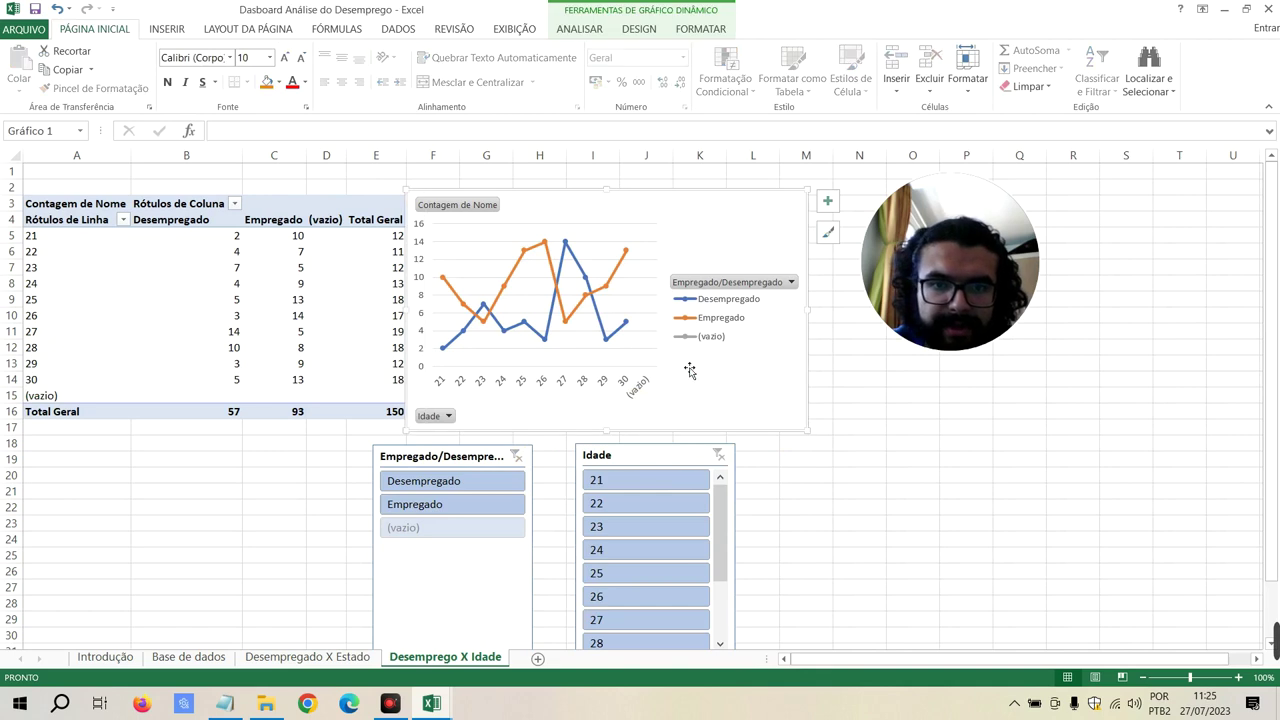
double_click(746, 207)
left_click(1099, 219)
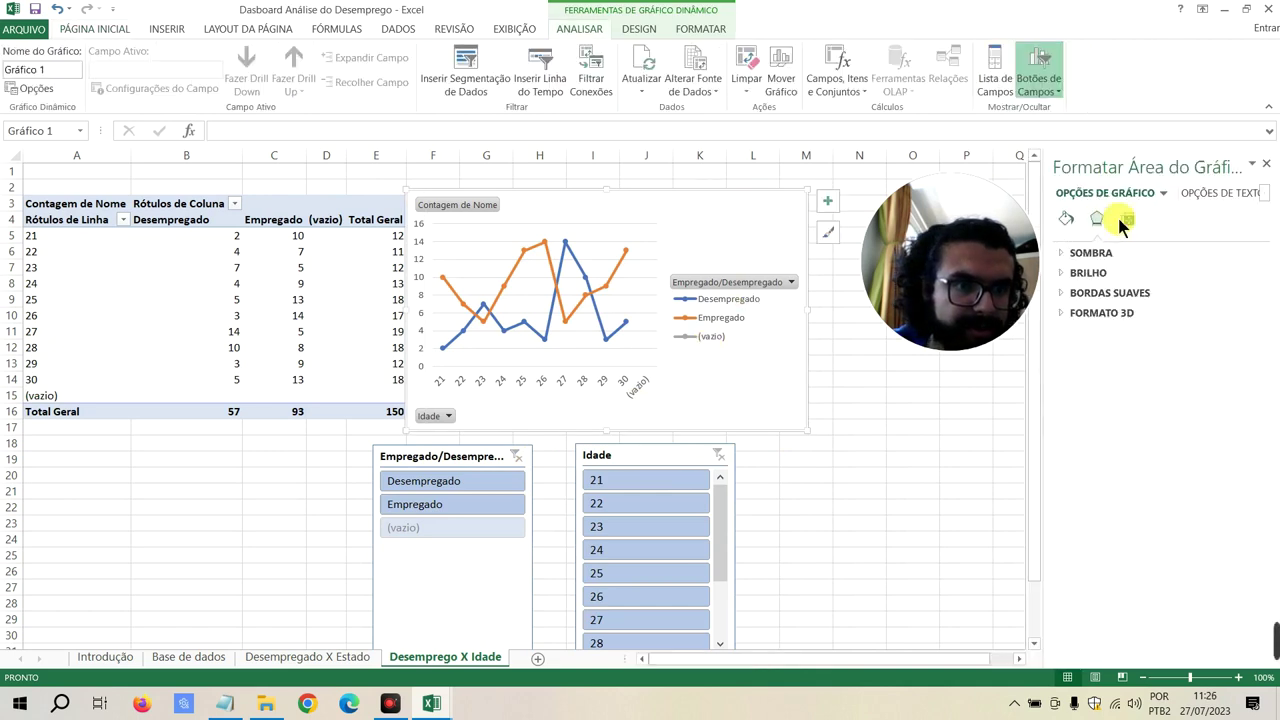
left_click(1124, 220)
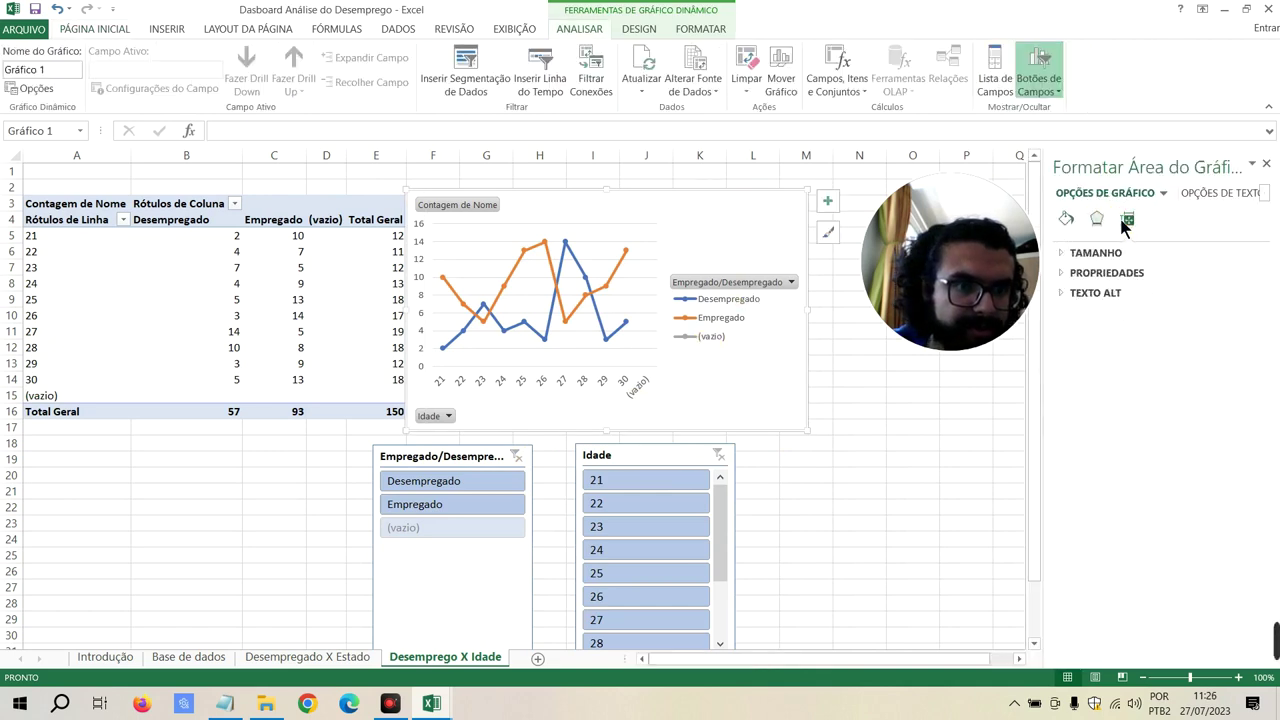
left_click(1255, 193)
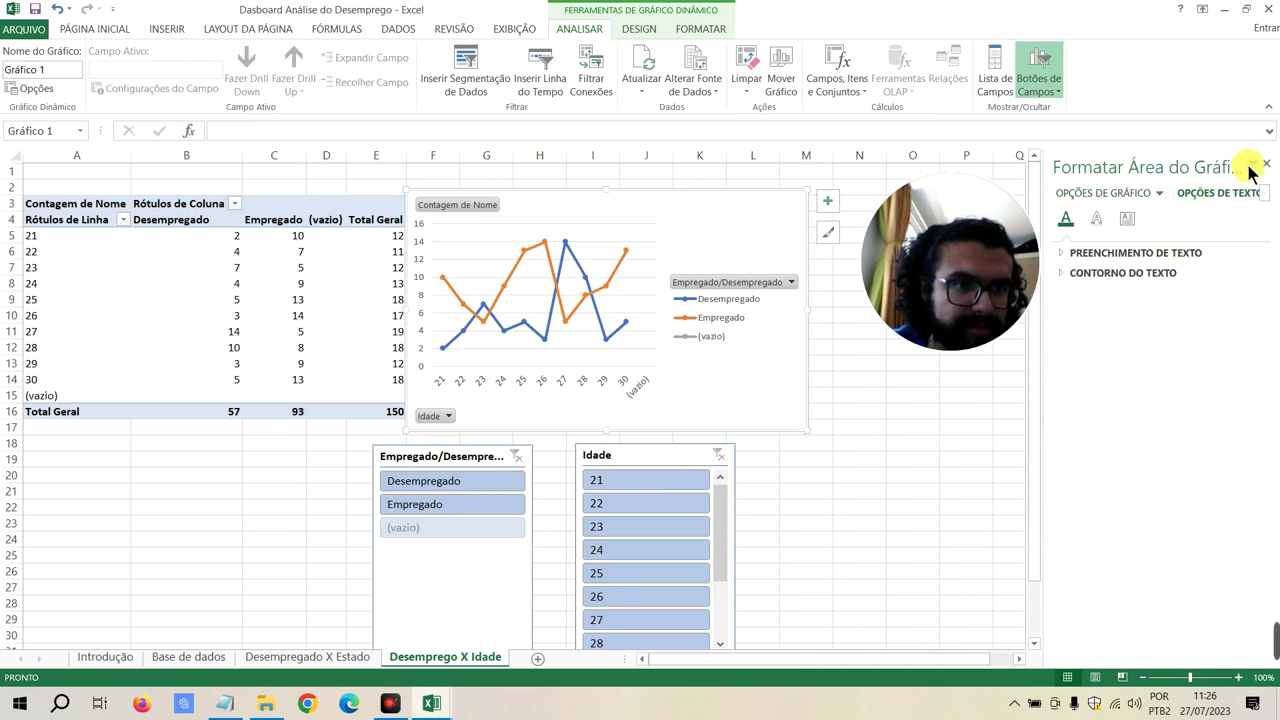
left_click(1252, 163)
left_click(1177, 245)
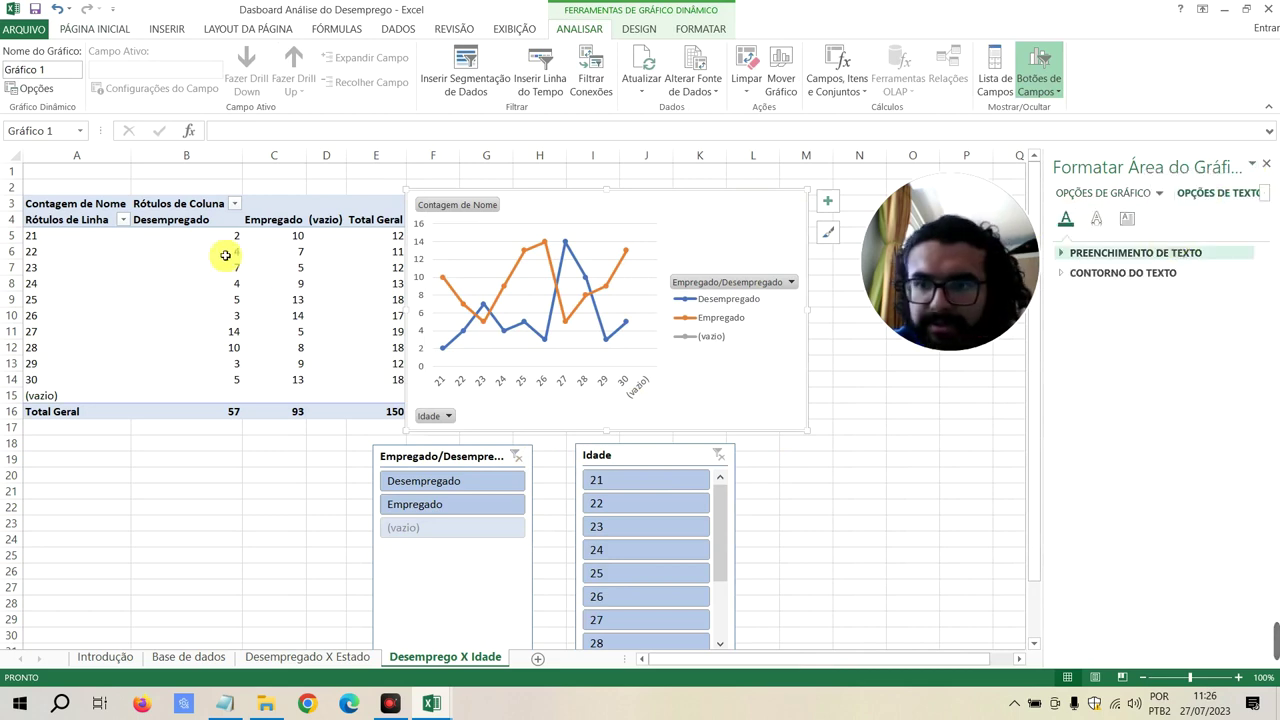
left_click(150, 236)
double_click(80, 238)
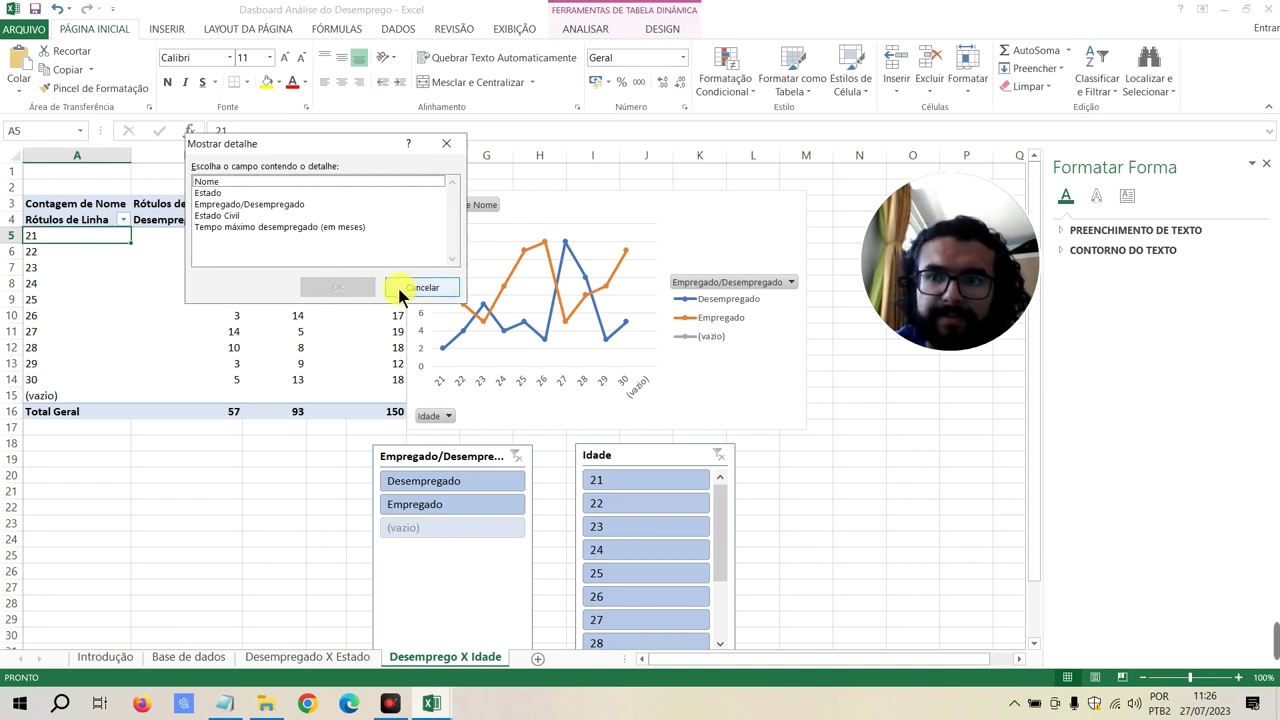
left_click(447, 288)
left_click(26, 235)
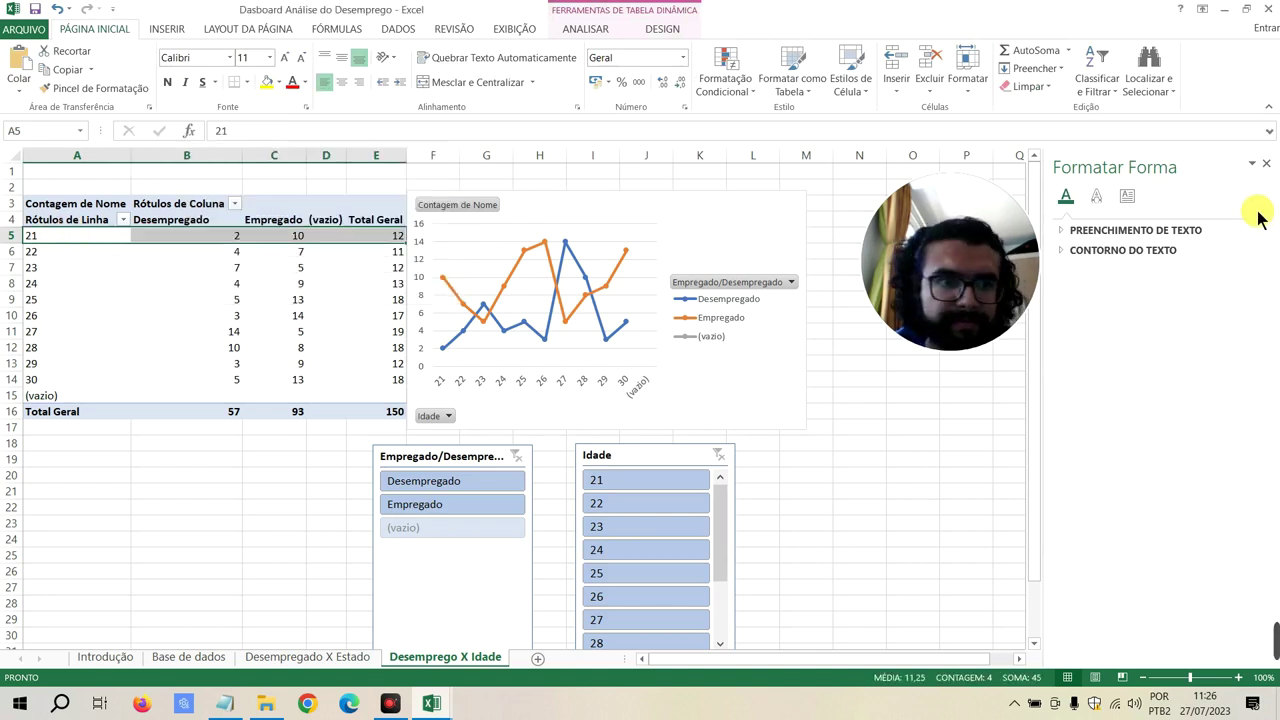
left_click(1266, 163)
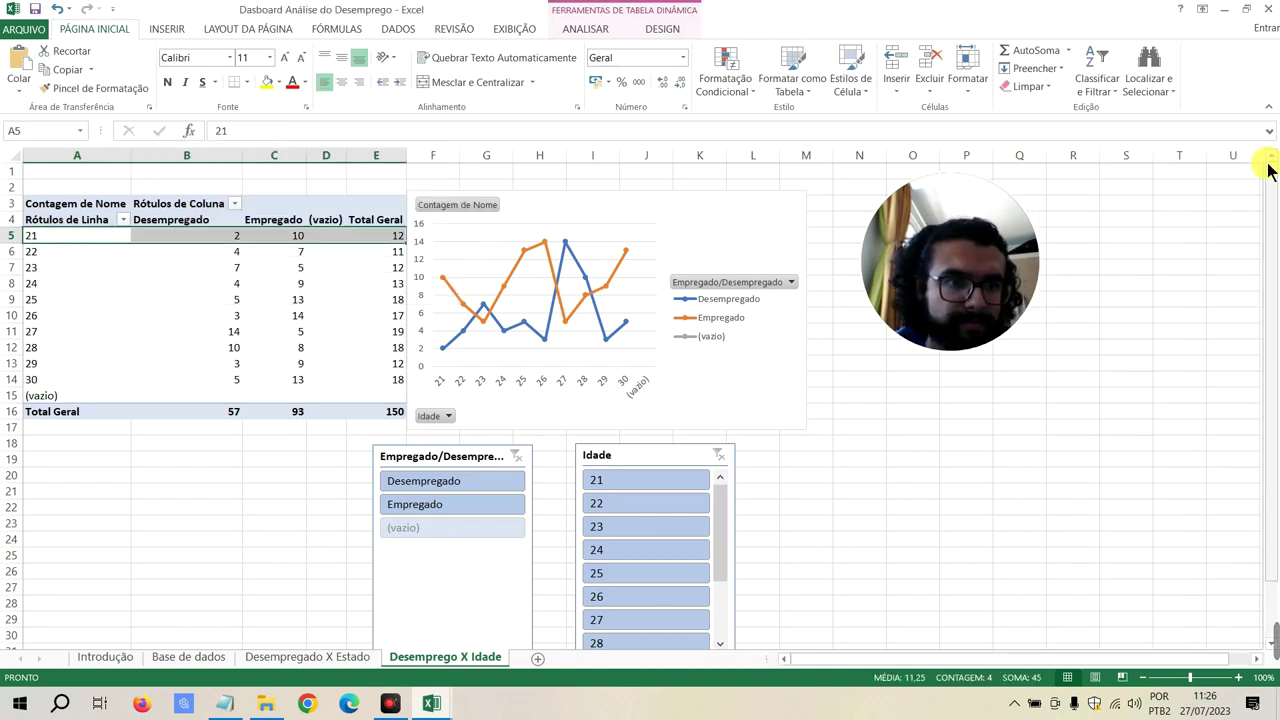
Add a new sheet named Desemprego X Estado Civil, then return to the Base de dados sheet
left_click(538, 660)
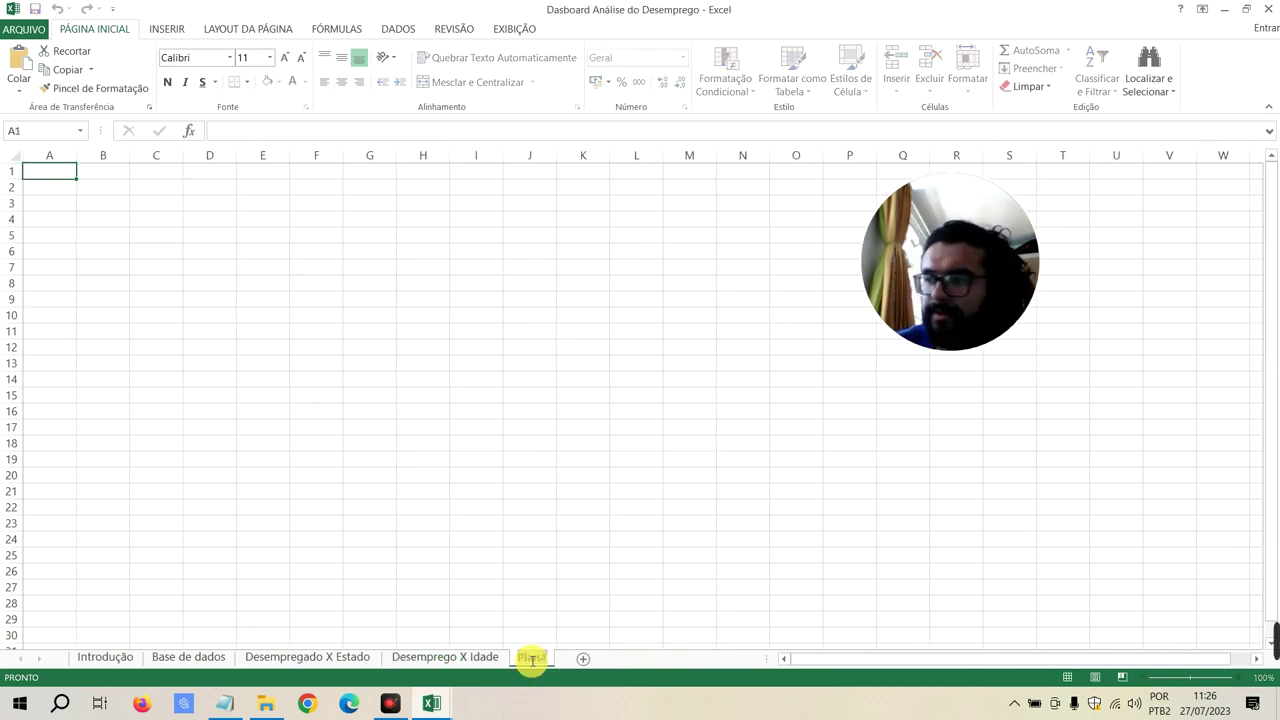
double_click(531, 658)
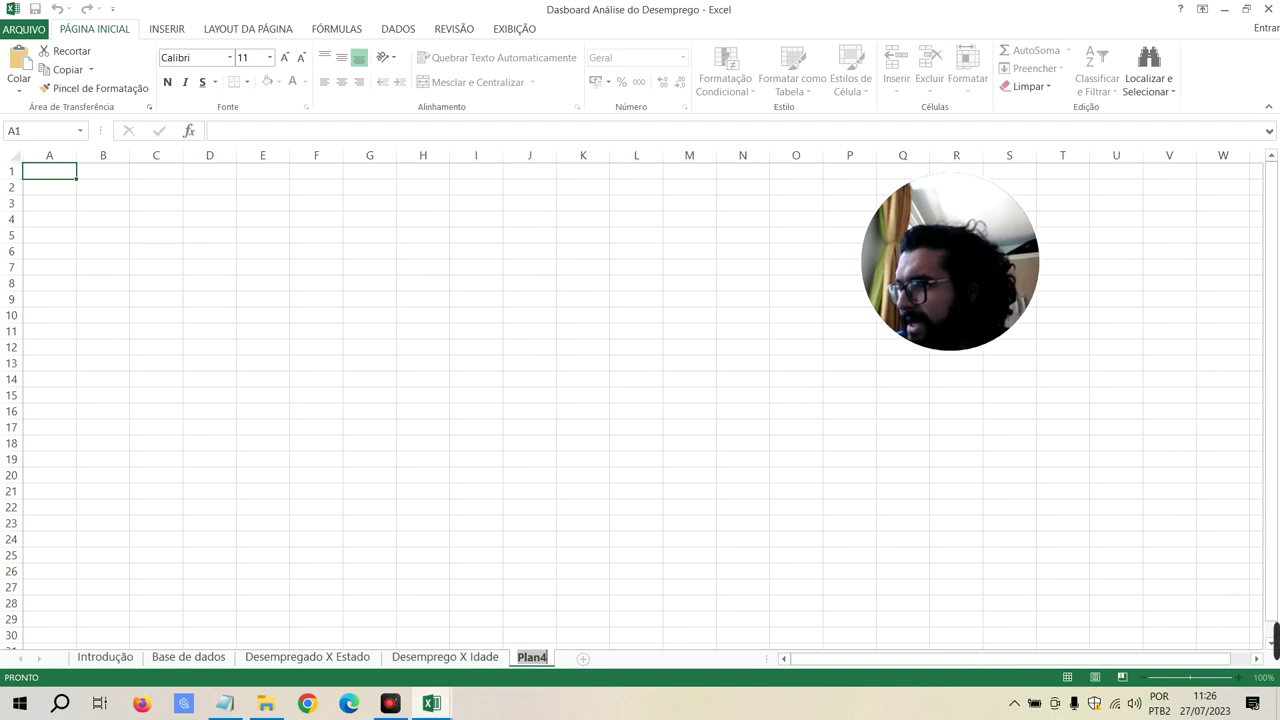
key("Return")
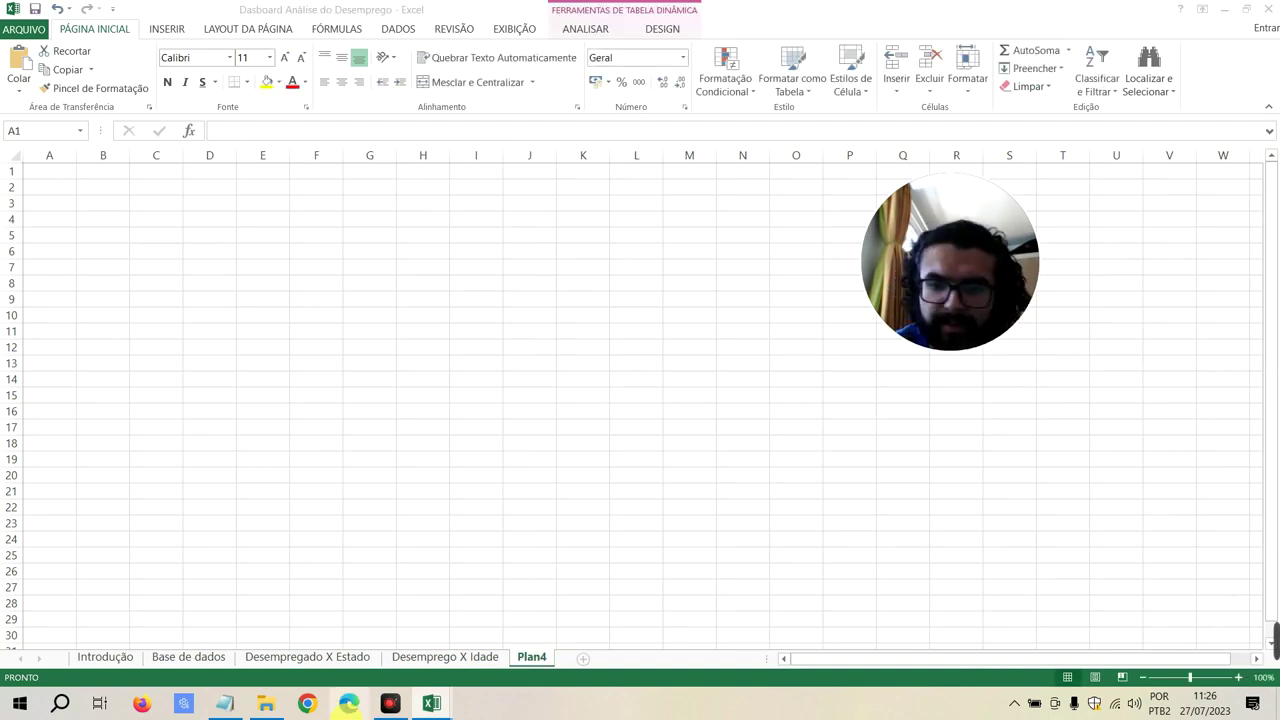
double_click(529, 655)
type("Desemprego X Estado Civil")
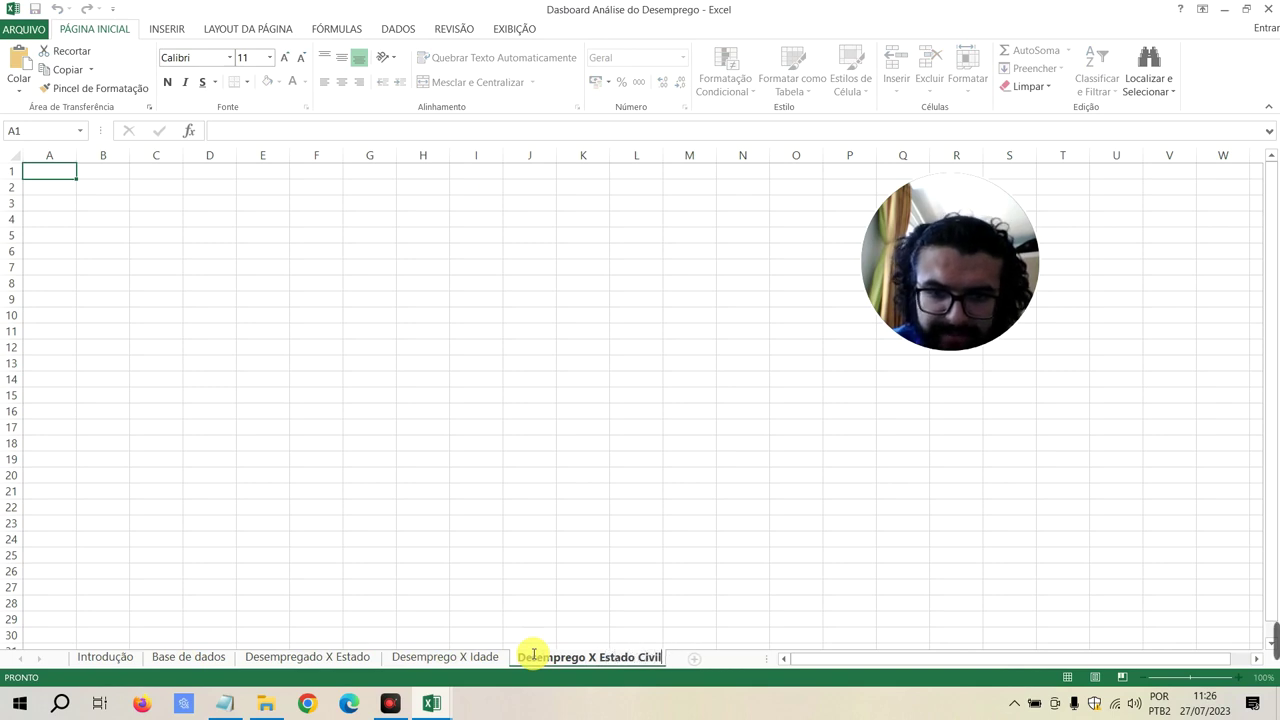
key("Return")
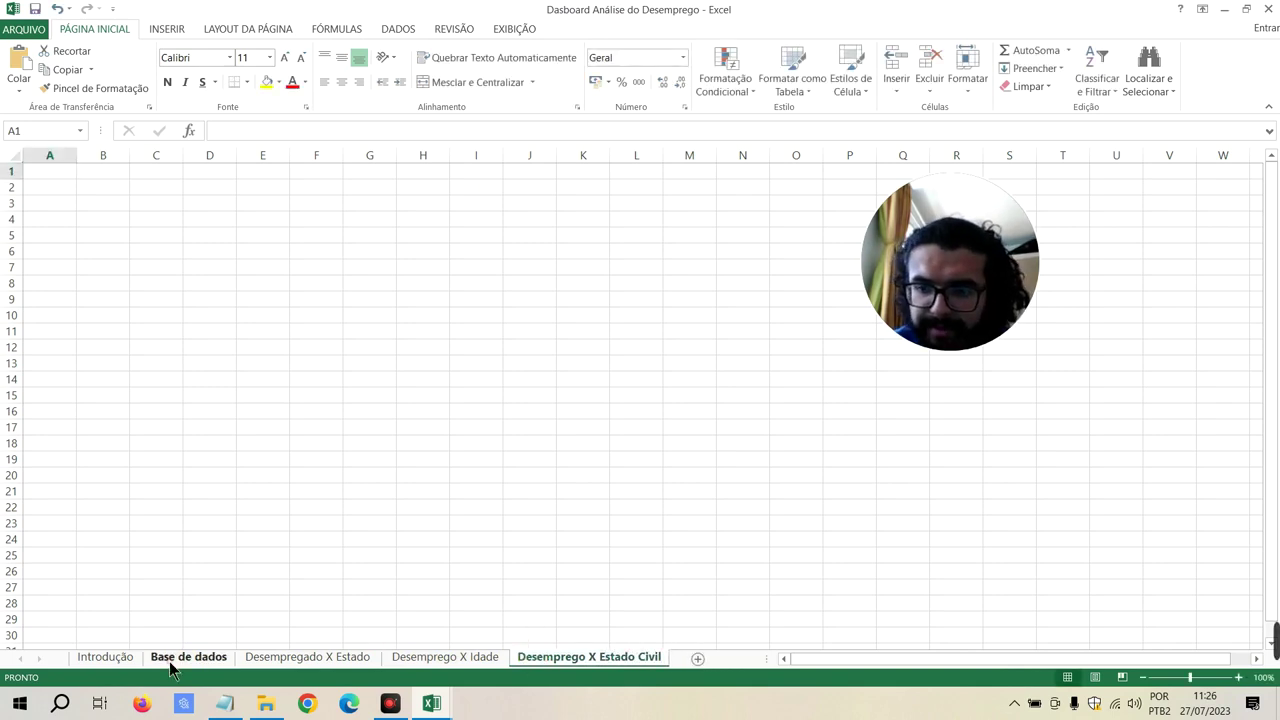
left_click(172, 659)
left_click(176, 35)
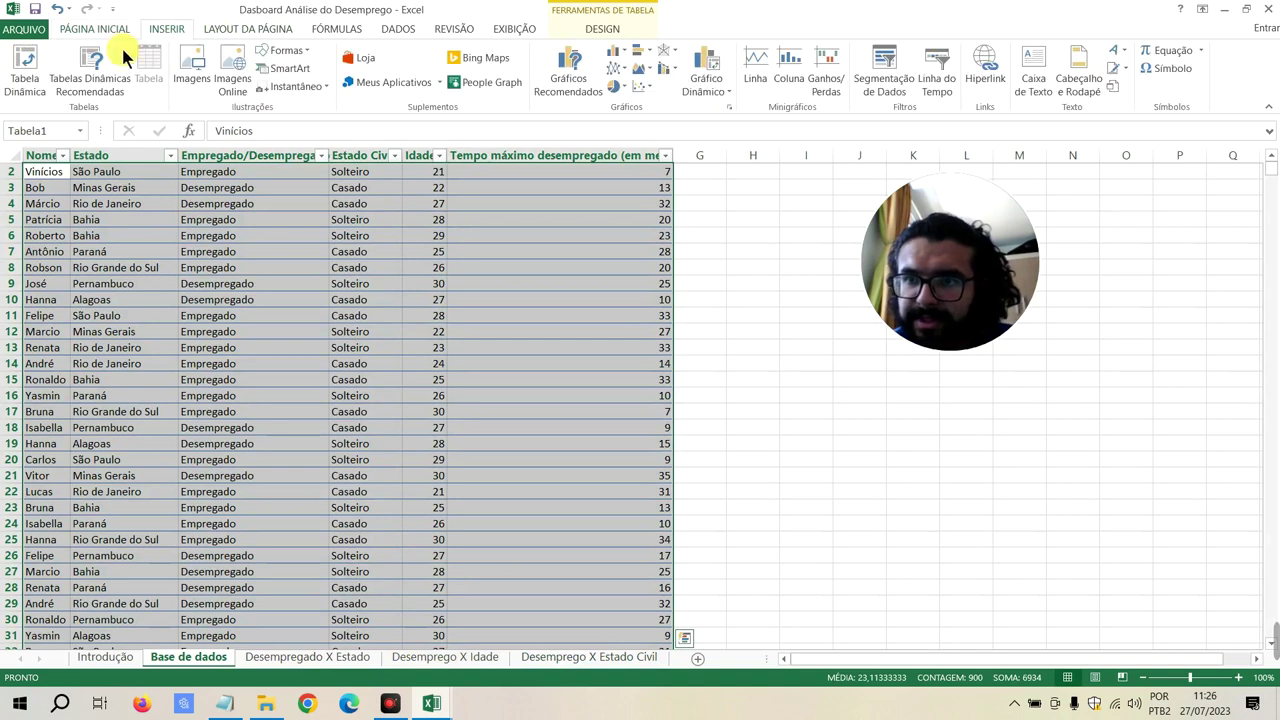
Create a pivot table from the data table on a new sheet, Plan5
left_click(36, 64)
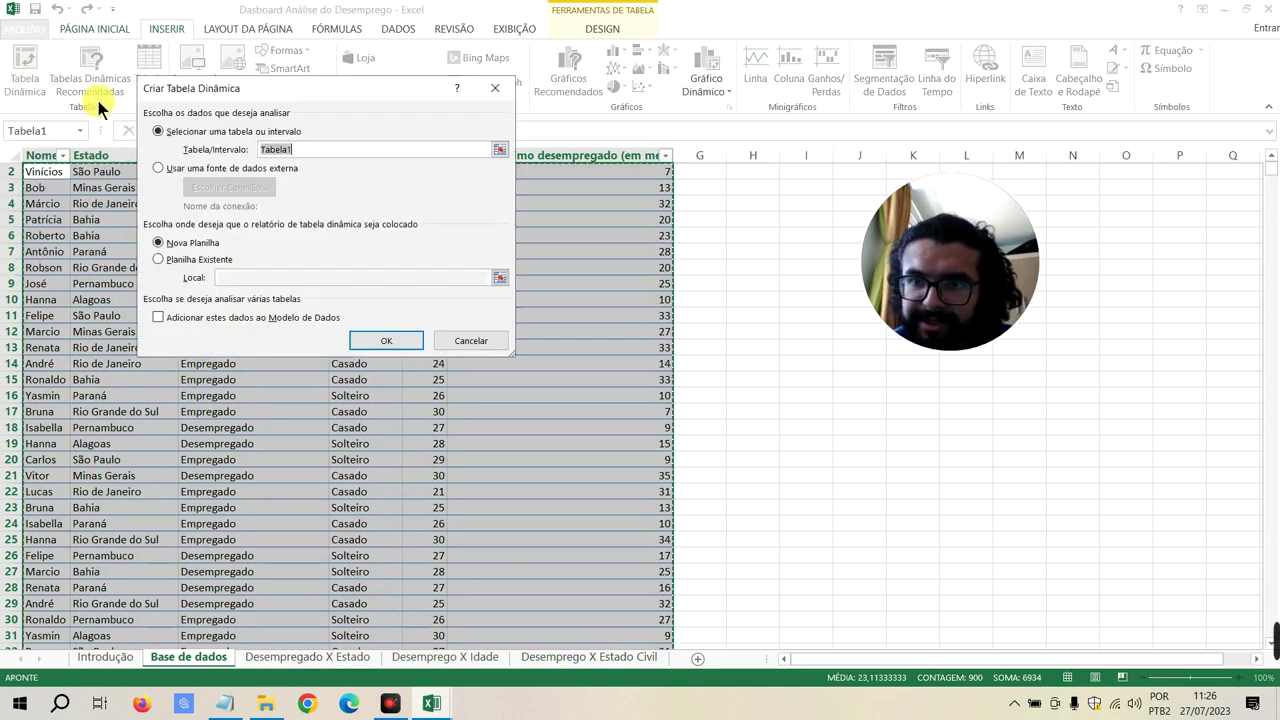
left_click(387, 340)
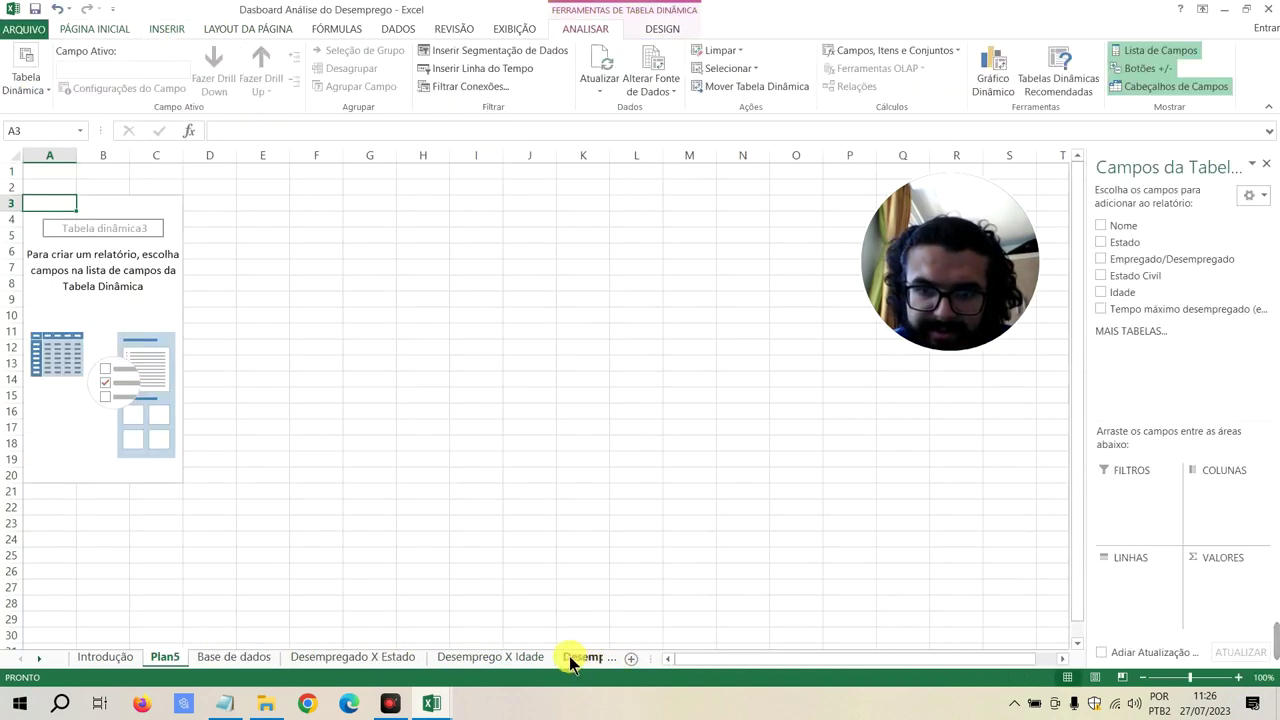
left_click(491, 659)
left_click(612, 657)
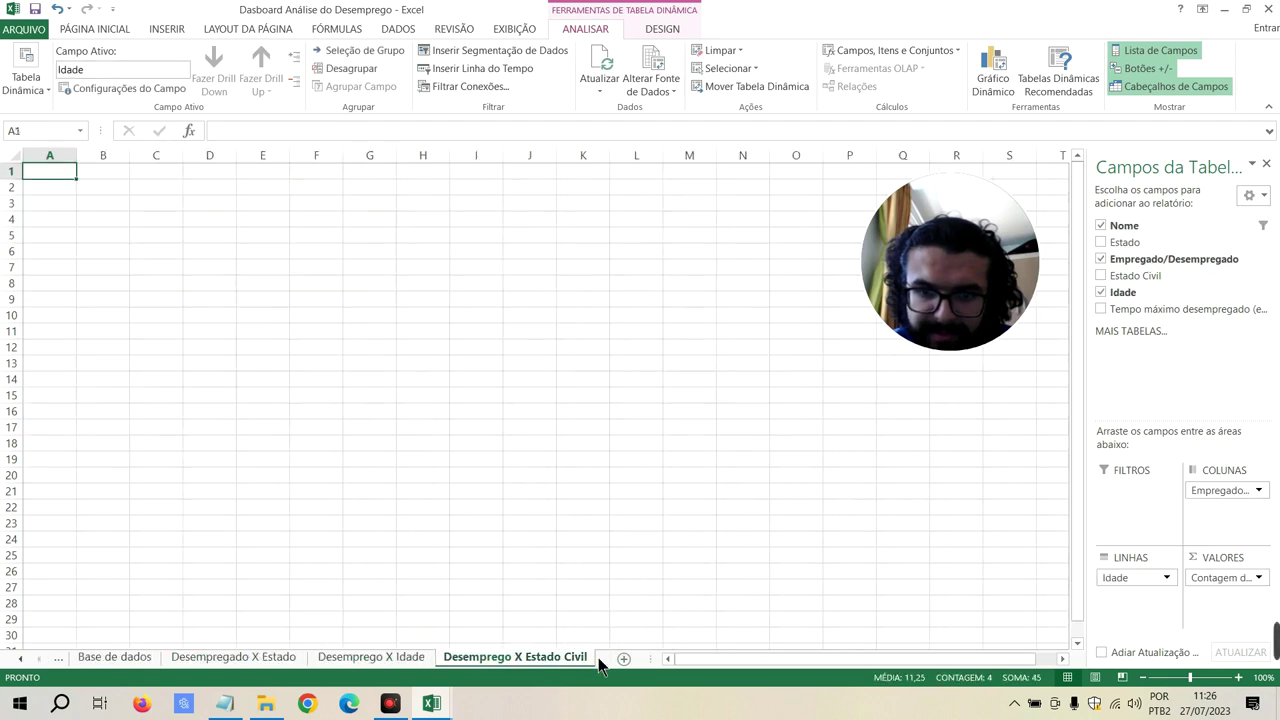
double_click(573, 657)
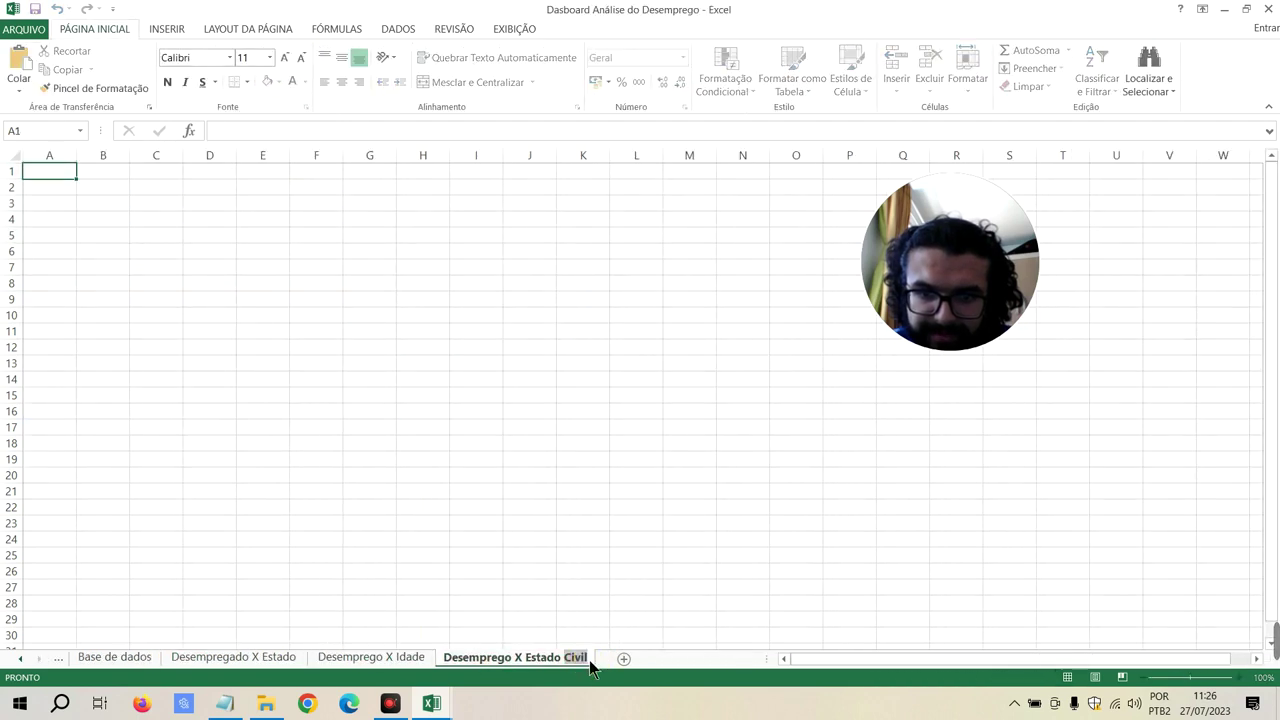
left_click(590, 659)
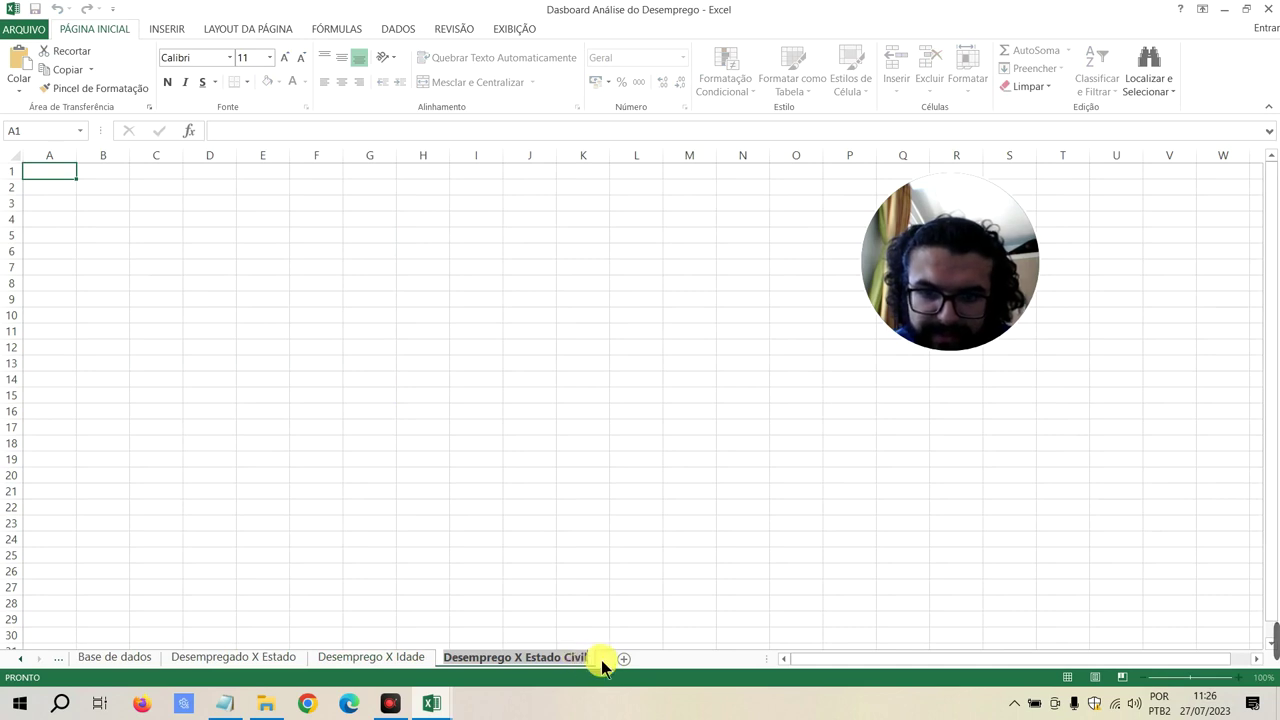
key("Return")
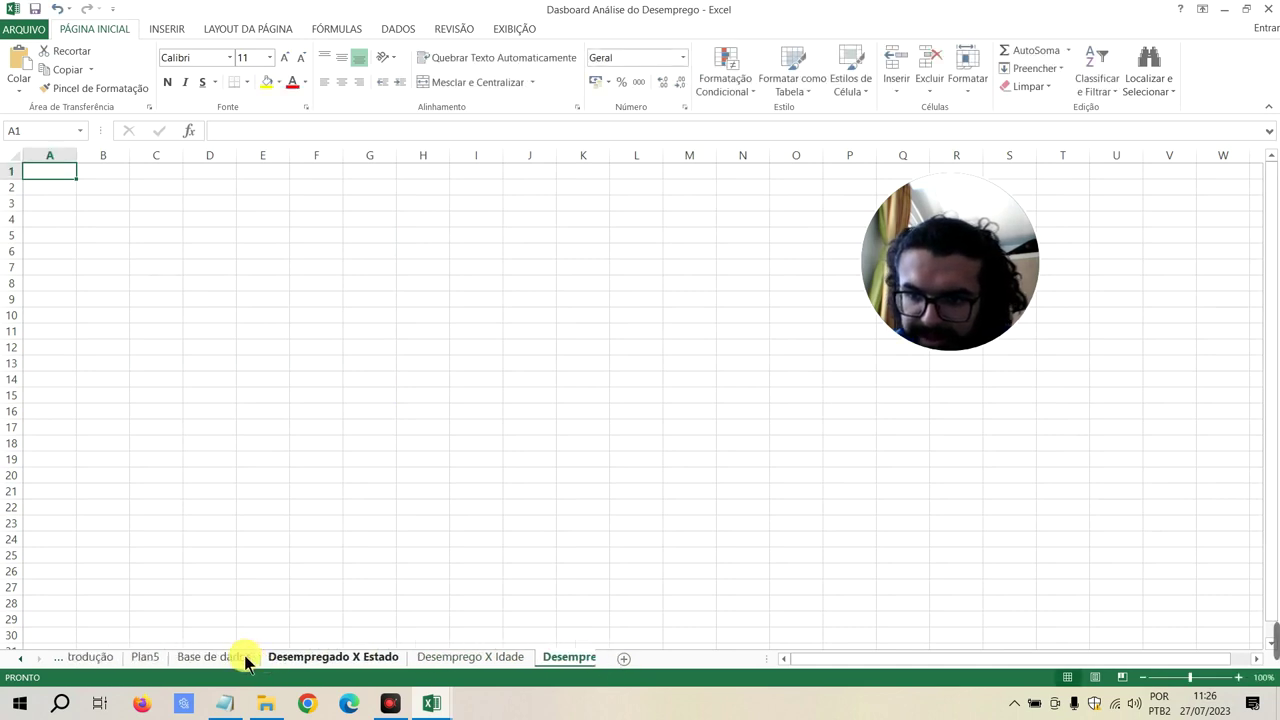
Move Plan5 after Desemprego X Idade and delete the blank Desemprego X Estado Civil sheet
left_click(166, 658)
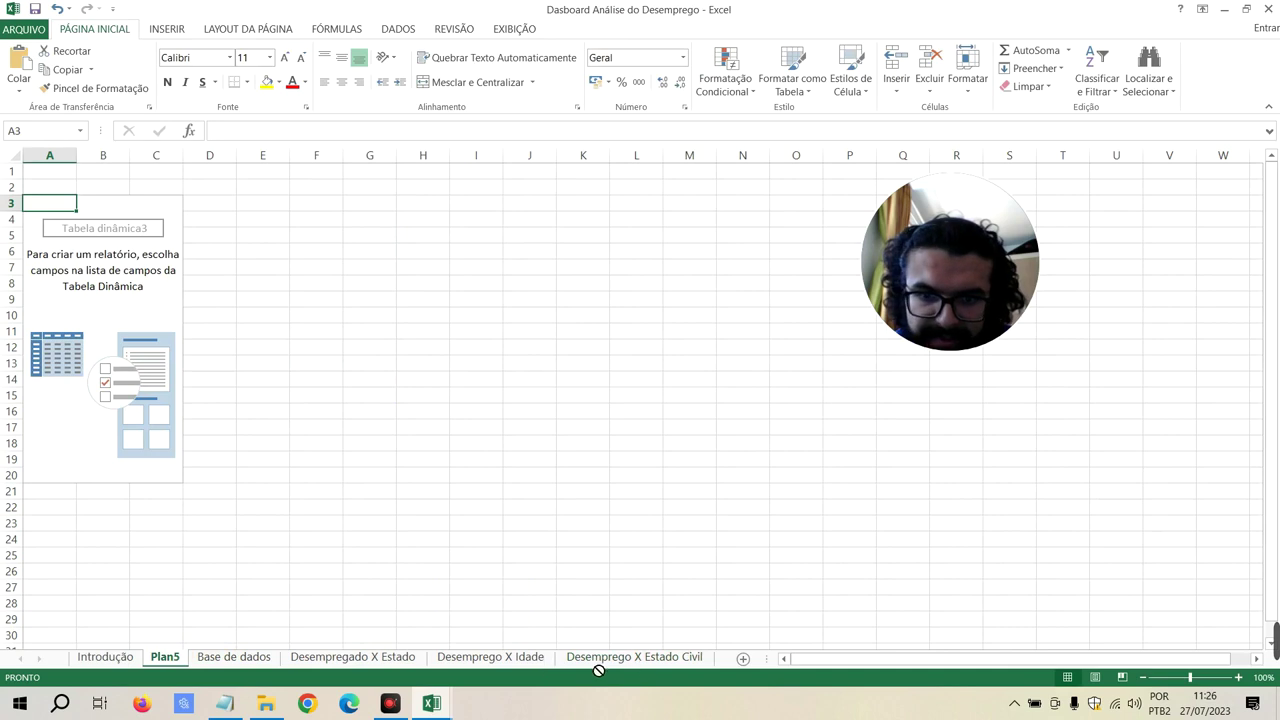
left_click_drag(562, 667, 564, 666)
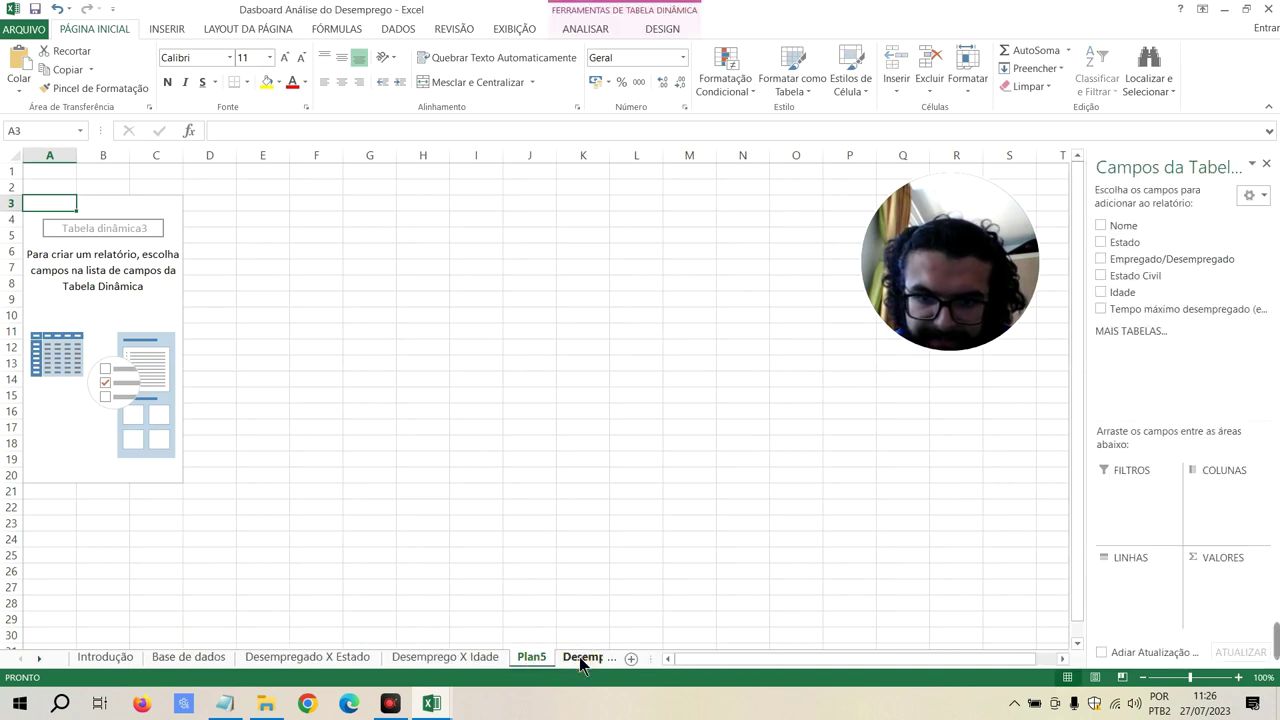
left_click(580, 665)
right_click(505, 655)
left_click(542, 480)
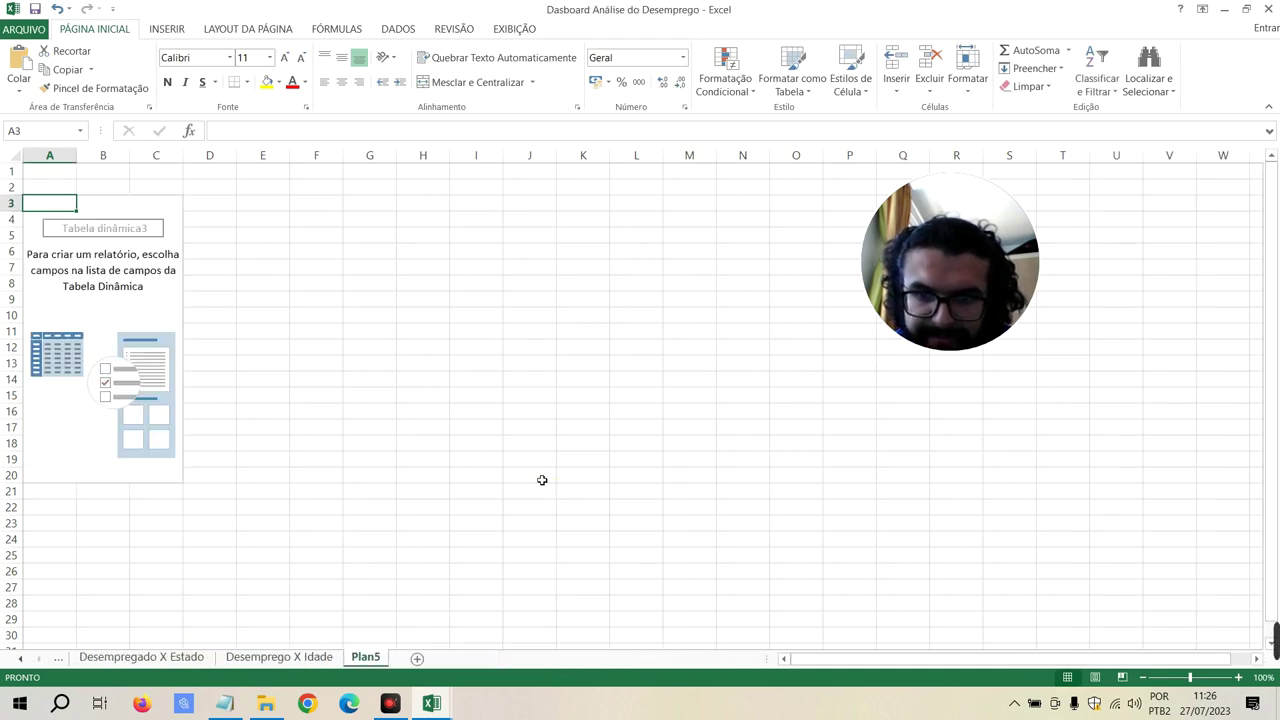
double_click(376, 656)
Name the sheet Desemprego X Estado Civil and count Nome by Estado Civil rows and Empregado/Desempregado columns
type("Desemprego X Estado Civil")
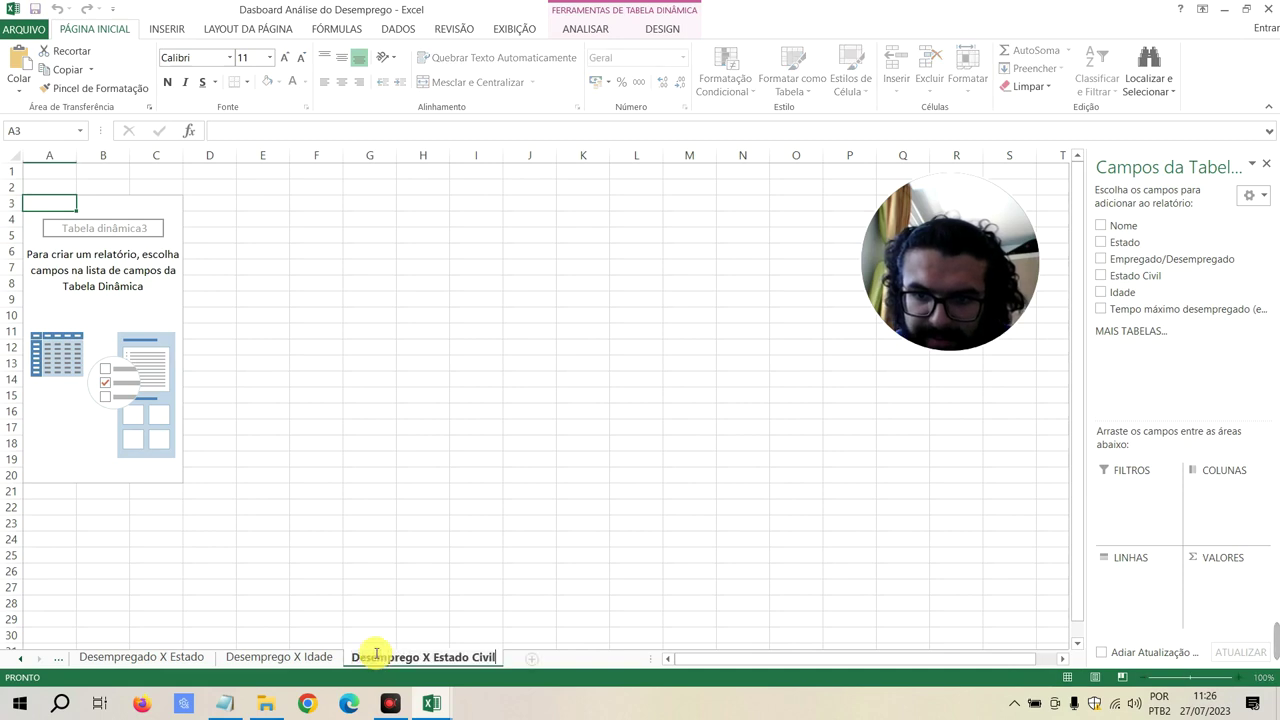
key("Return")
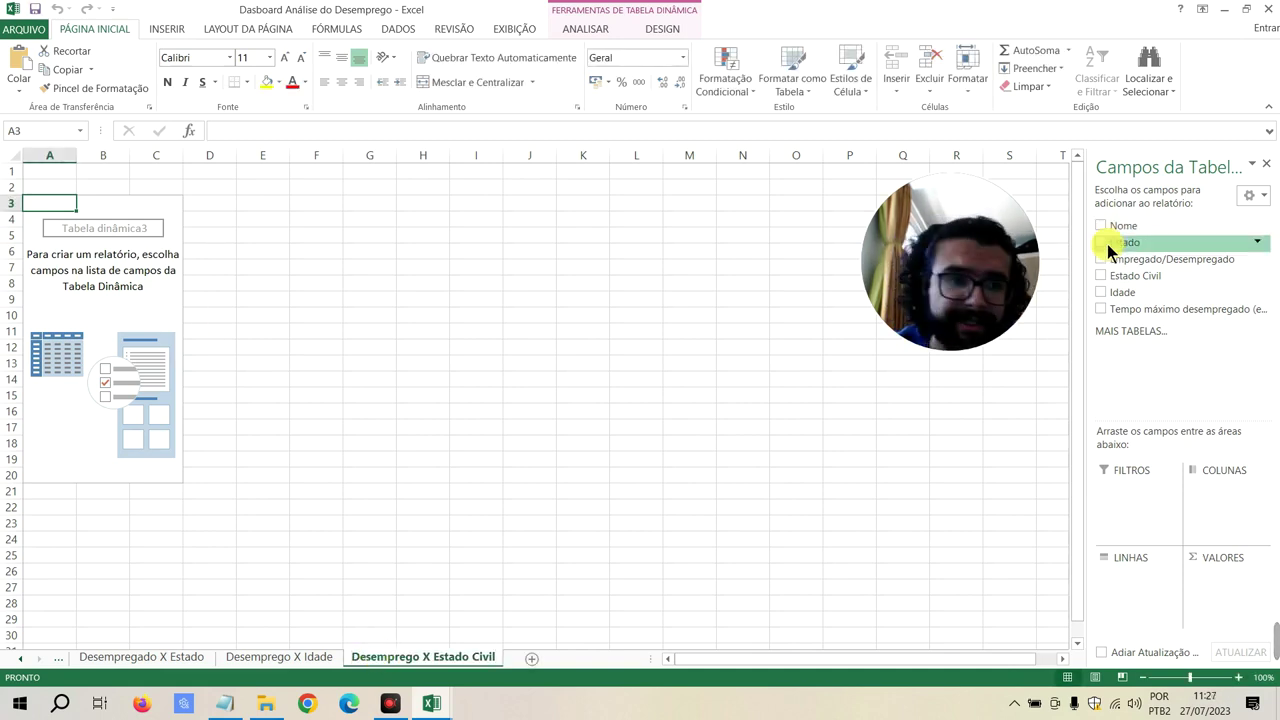
mouse_move(1110, 276)
left_mouse_down()
mouse_move(1155, 558)
mouse_move(1135, 588)
left_mouse_up()
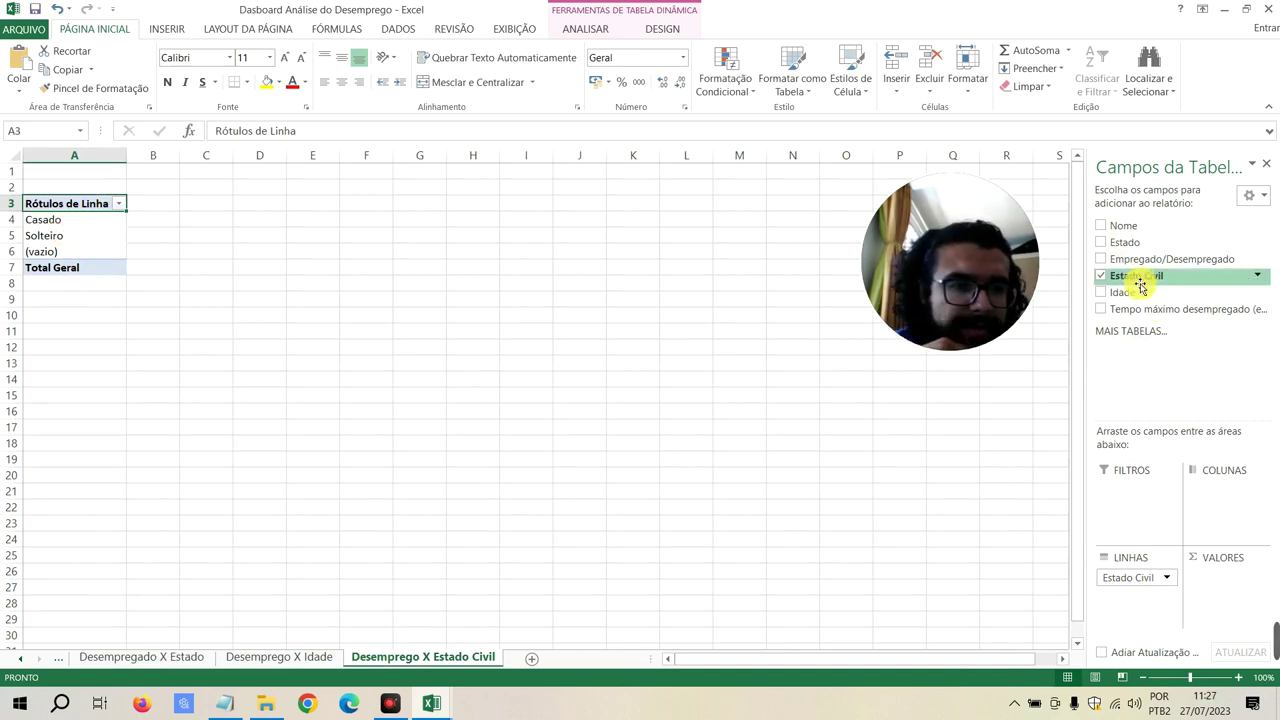
mouse_move(1135, 259)
left_mouse_down()
mouse_move(1192, 365)
mouse_move(1172, 490)
left_mouse_up()
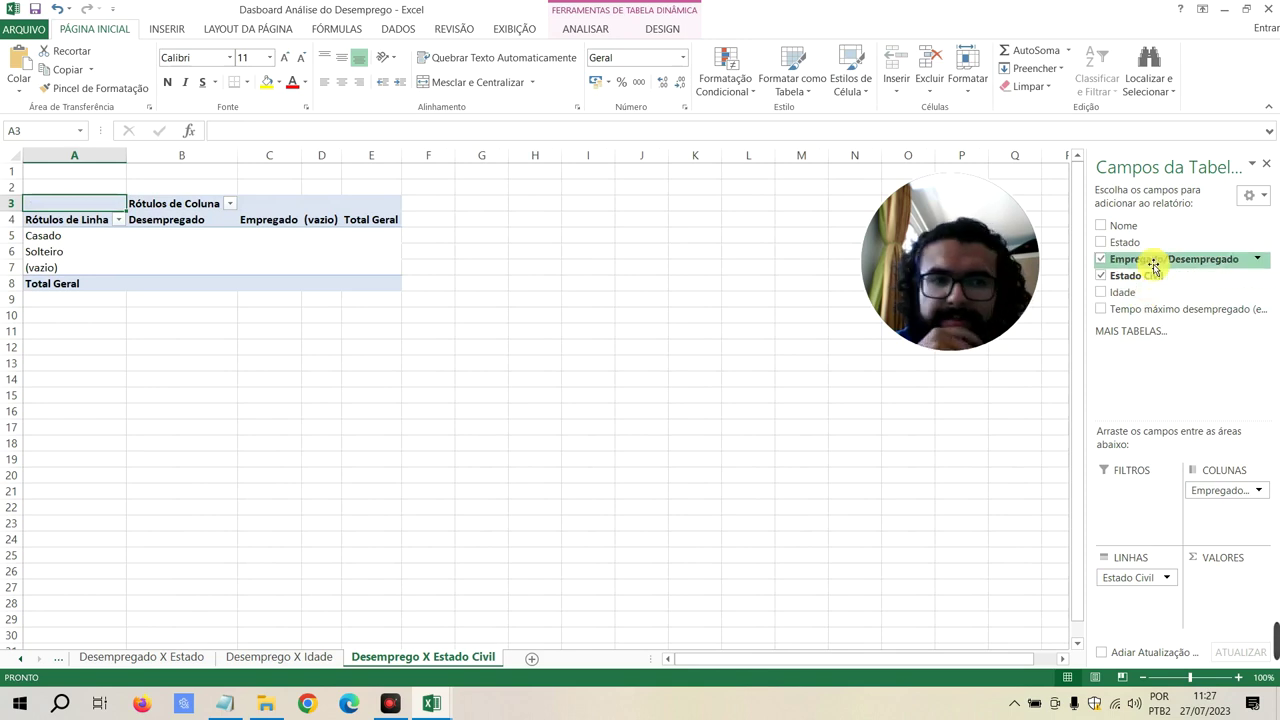
left_click_drag(1153, 268, 1227, 578)
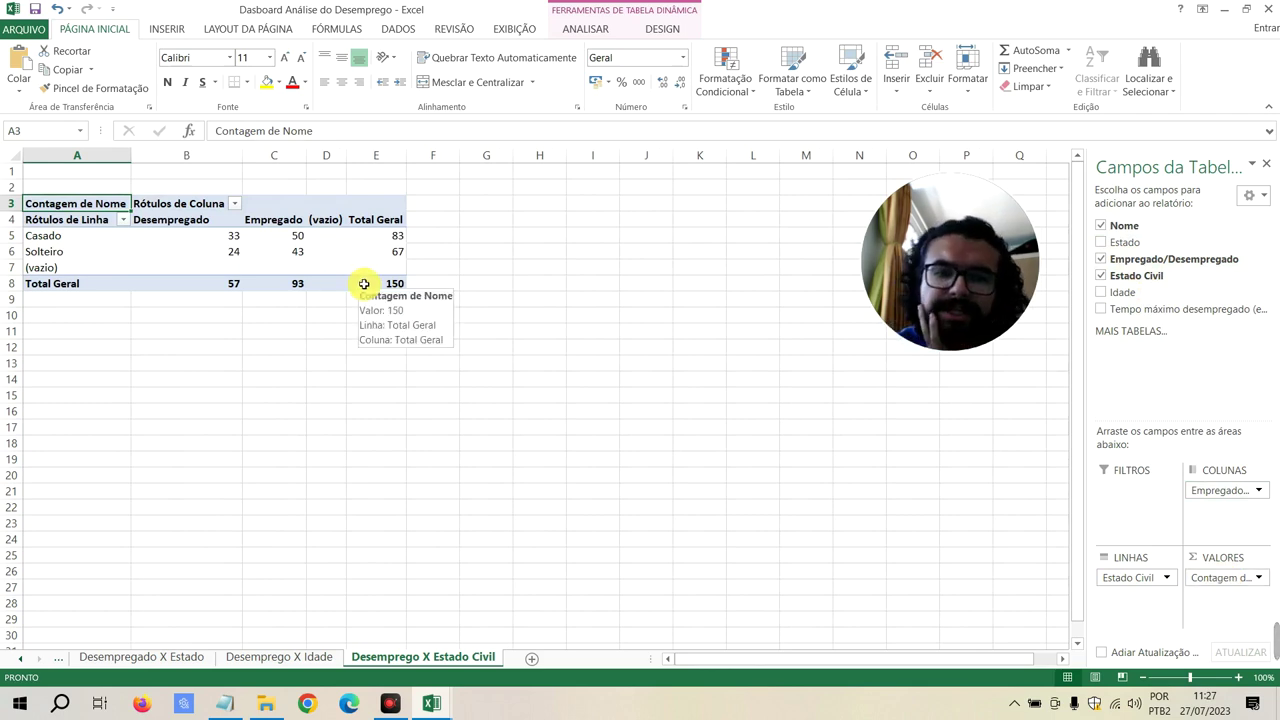
left_click(364, 284)
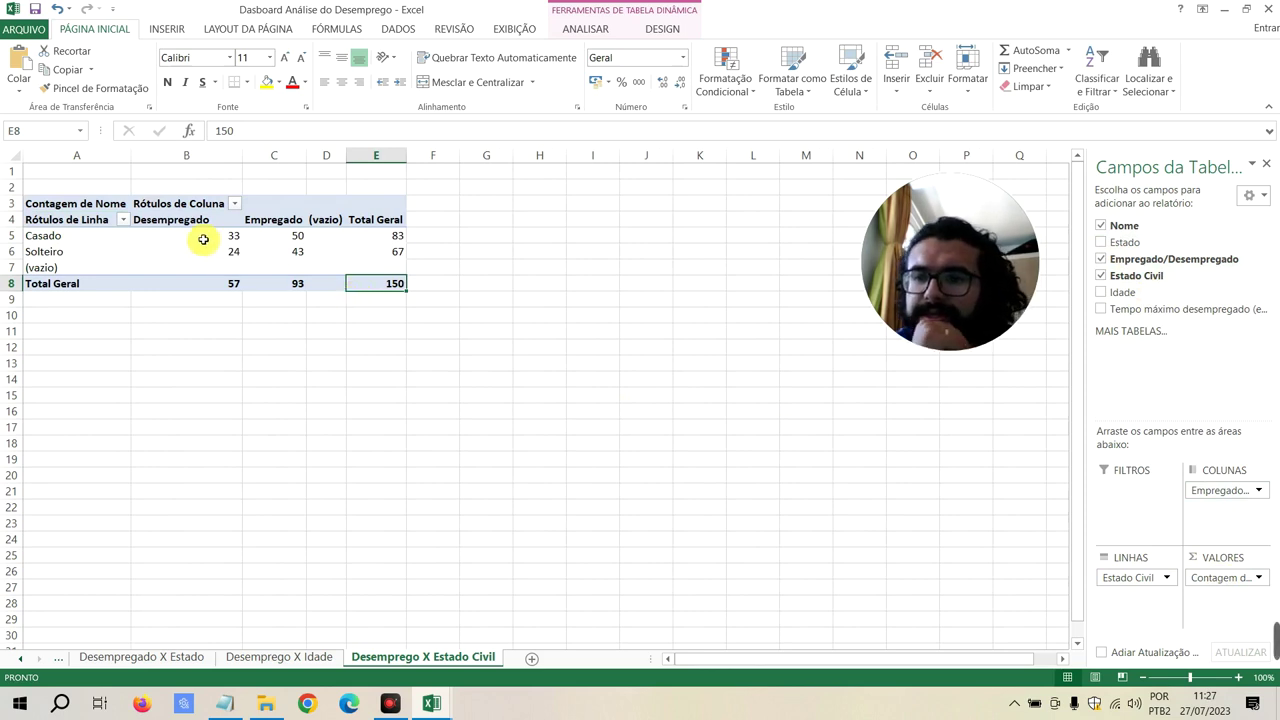
mouse_move(203, 240)
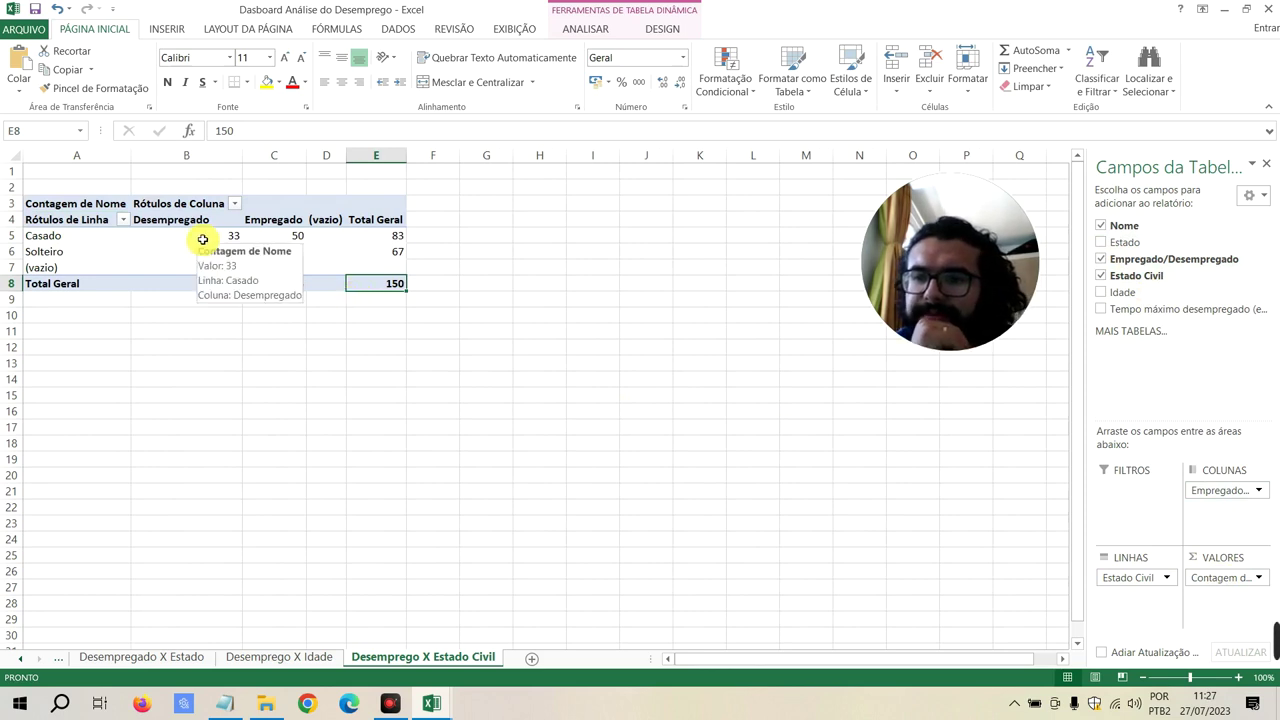
left_click(149, 232)
left_click(278, 250)
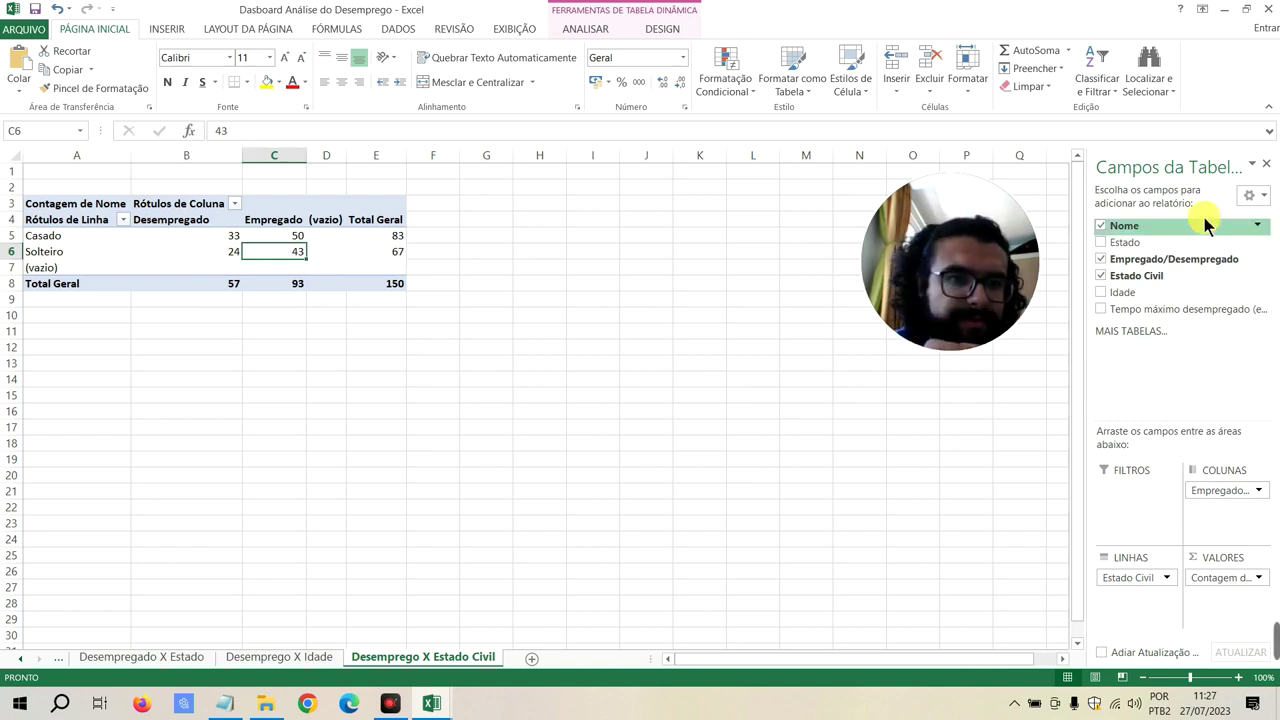
Filter (vazio) out of Nome, Empregado/Desempregado and Estado Civil, then select the Casado and Solteiro rows
left_click(1257, 226)
scroll(932, 462, "down", 5)
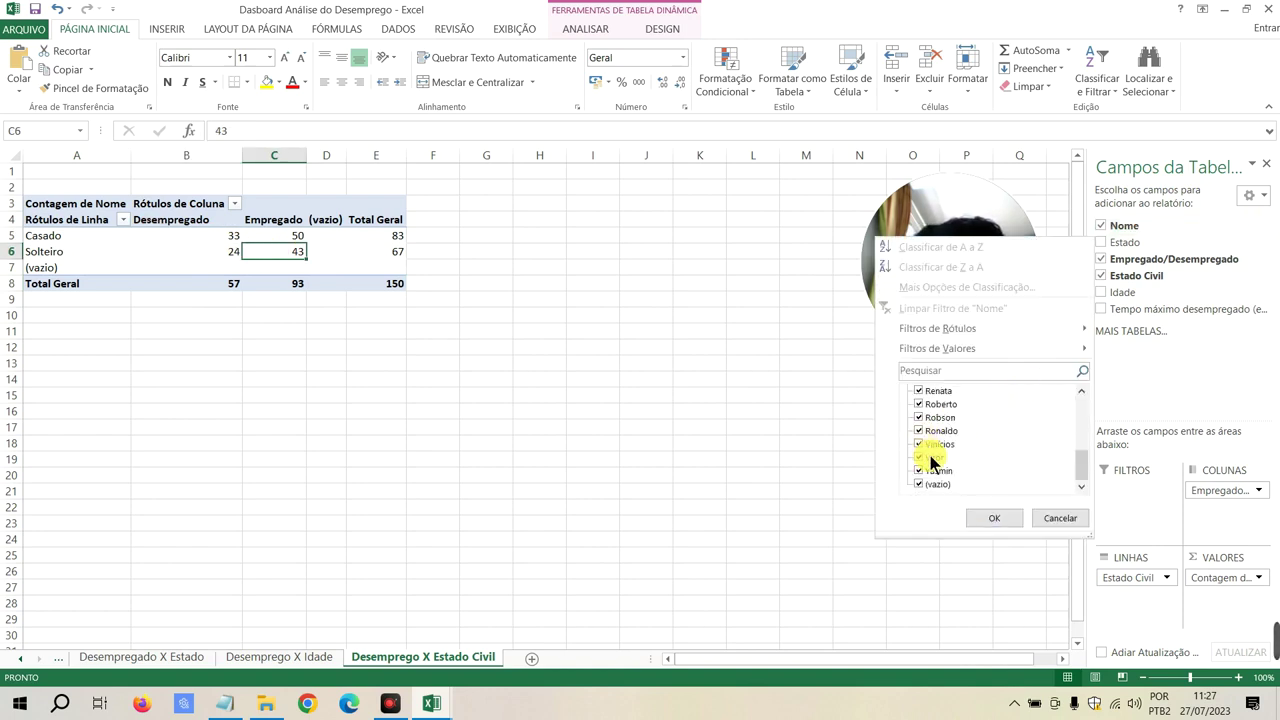
left_click(994, 519)
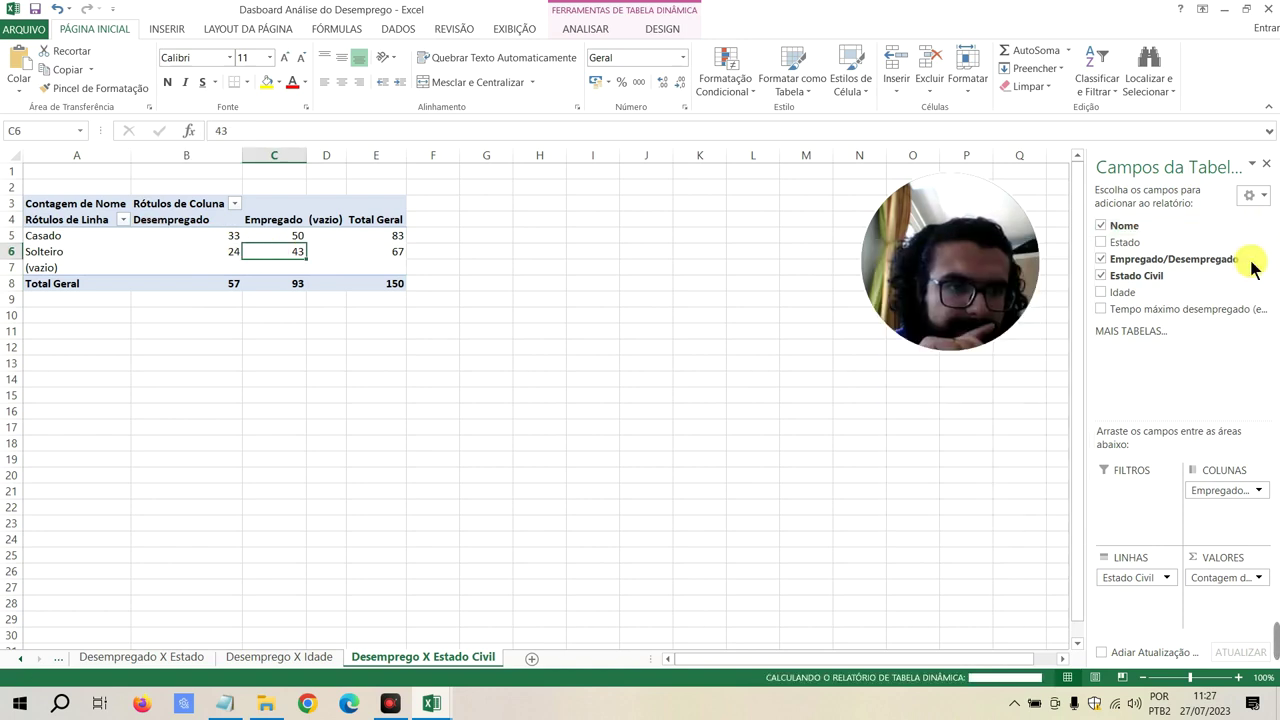
left_click(1260, 261)
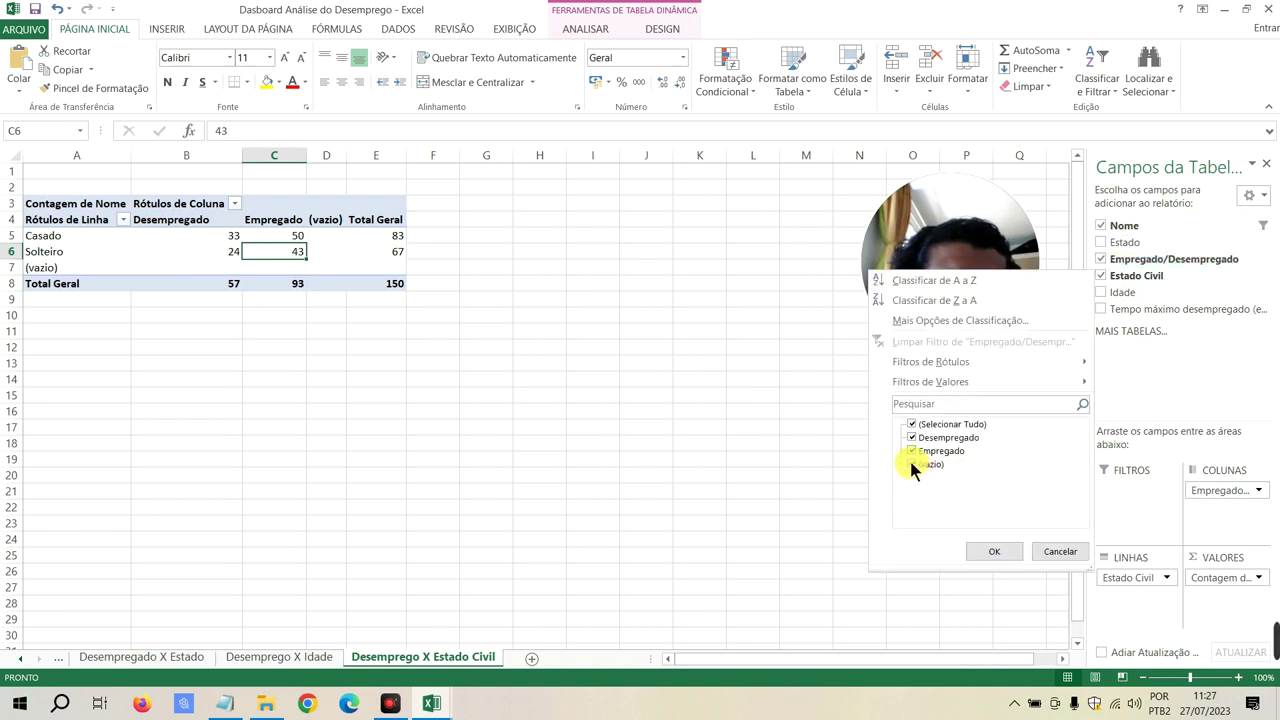
left_click(994, 551)
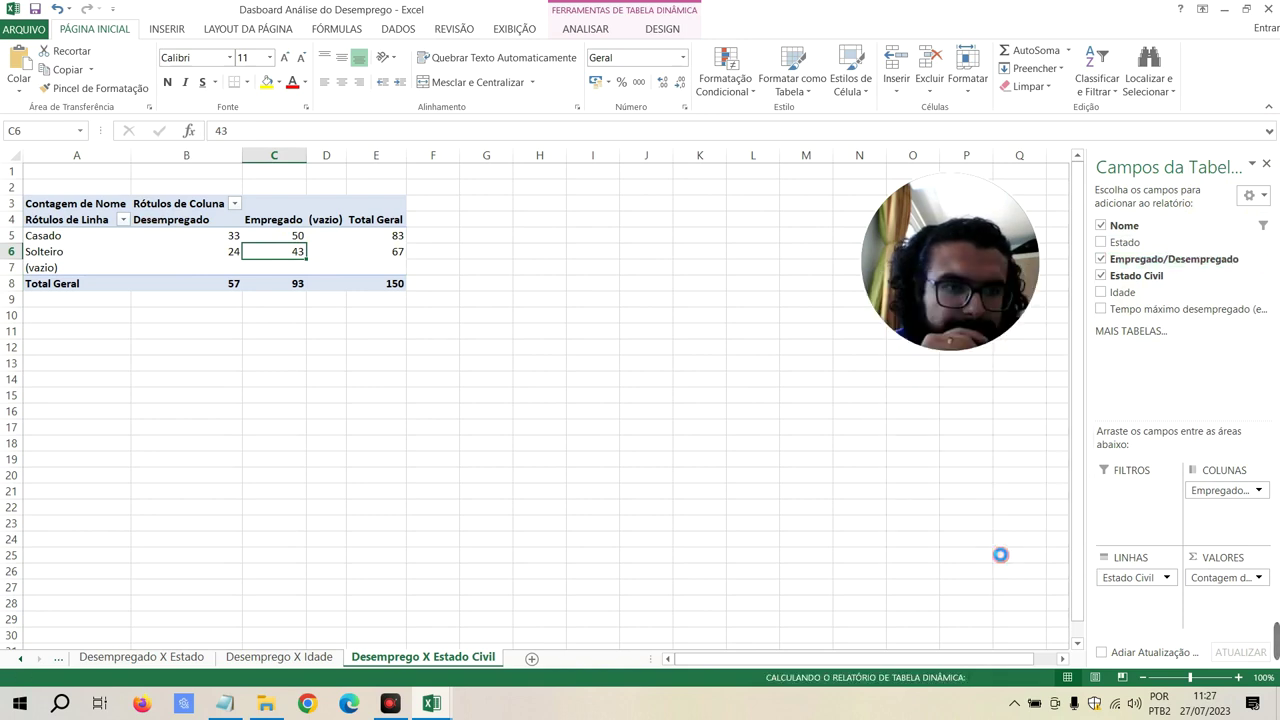
left_click(1257, 275)
left_click(994, 568)
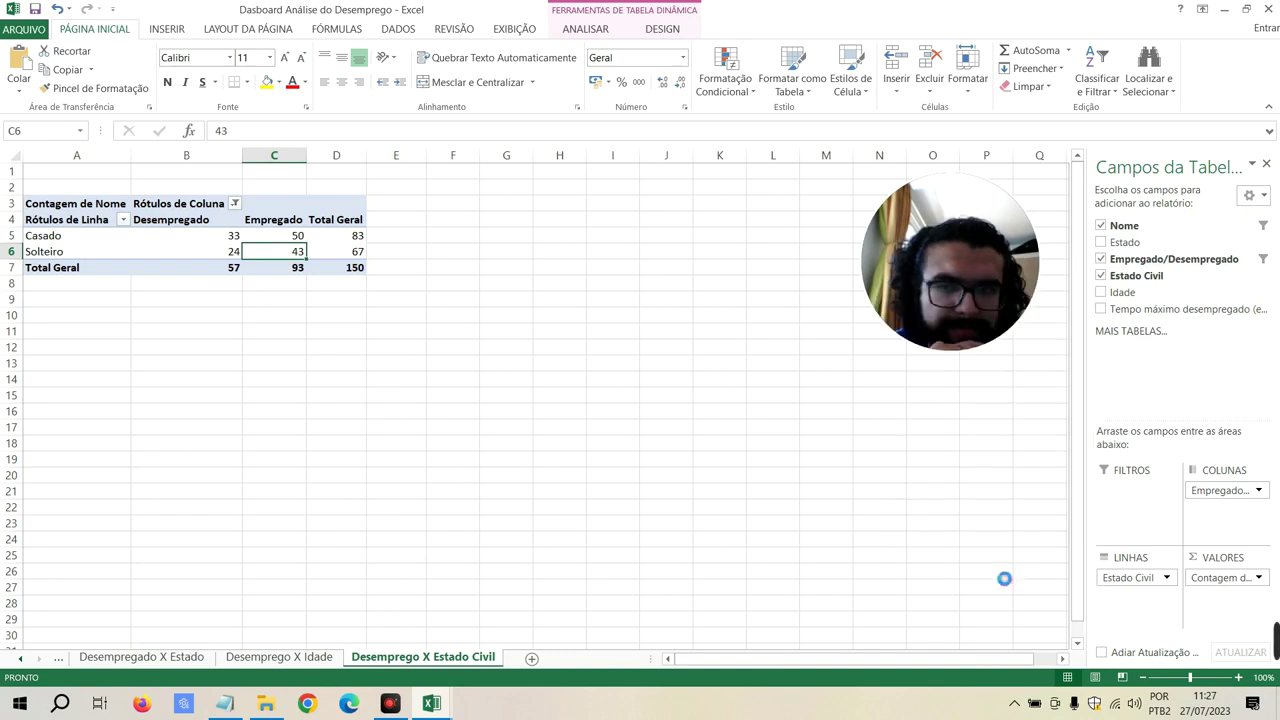
mouse_move(77, 237)
left_mouse_down()
mouse_move(305, 265)
mouse_move(331, 249)
left_mouse_up()
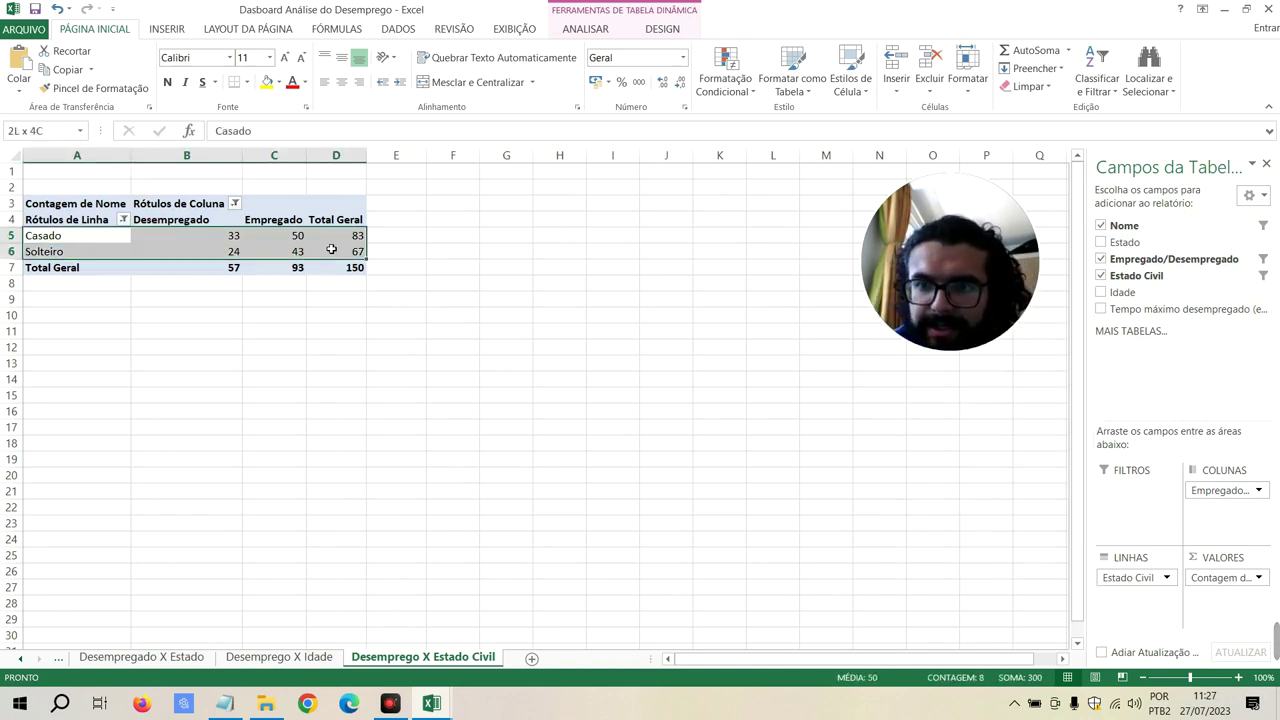
Insert a clustered column pivot chart of Casado/Solteiro counts, place it beside the table, and hide field buttons
left_click(170, 28)
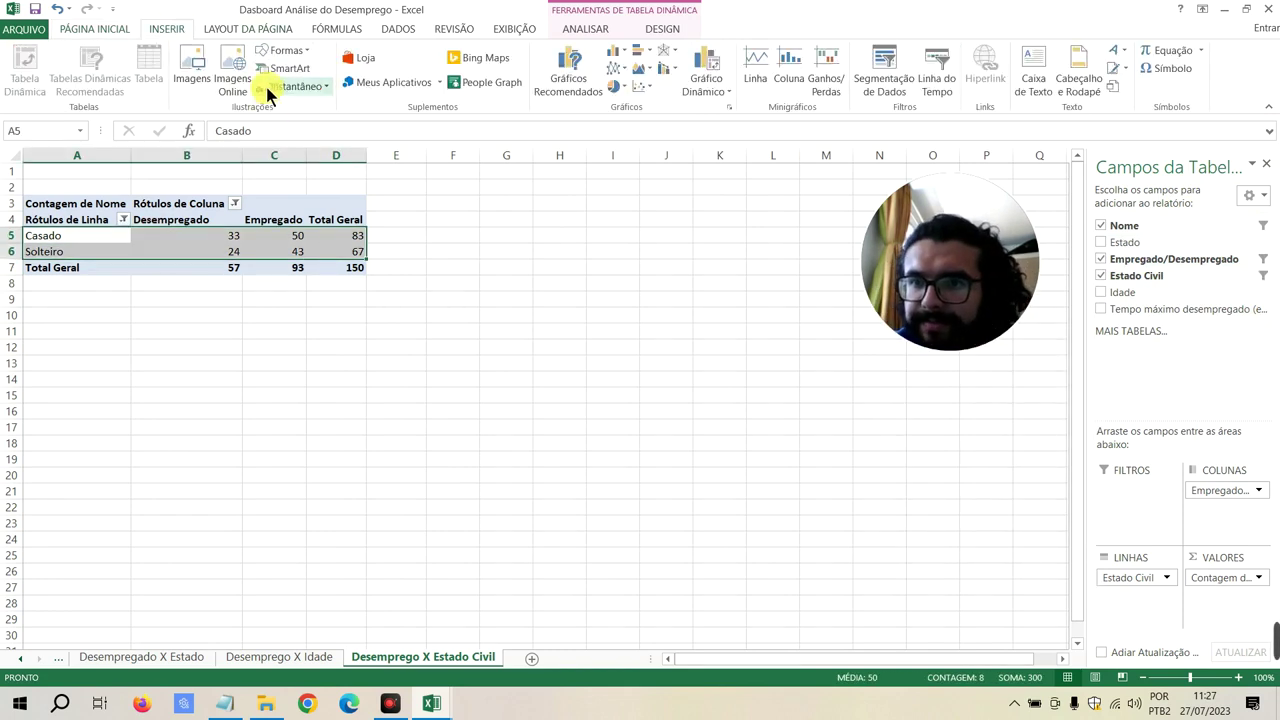
left_click(572, 74)
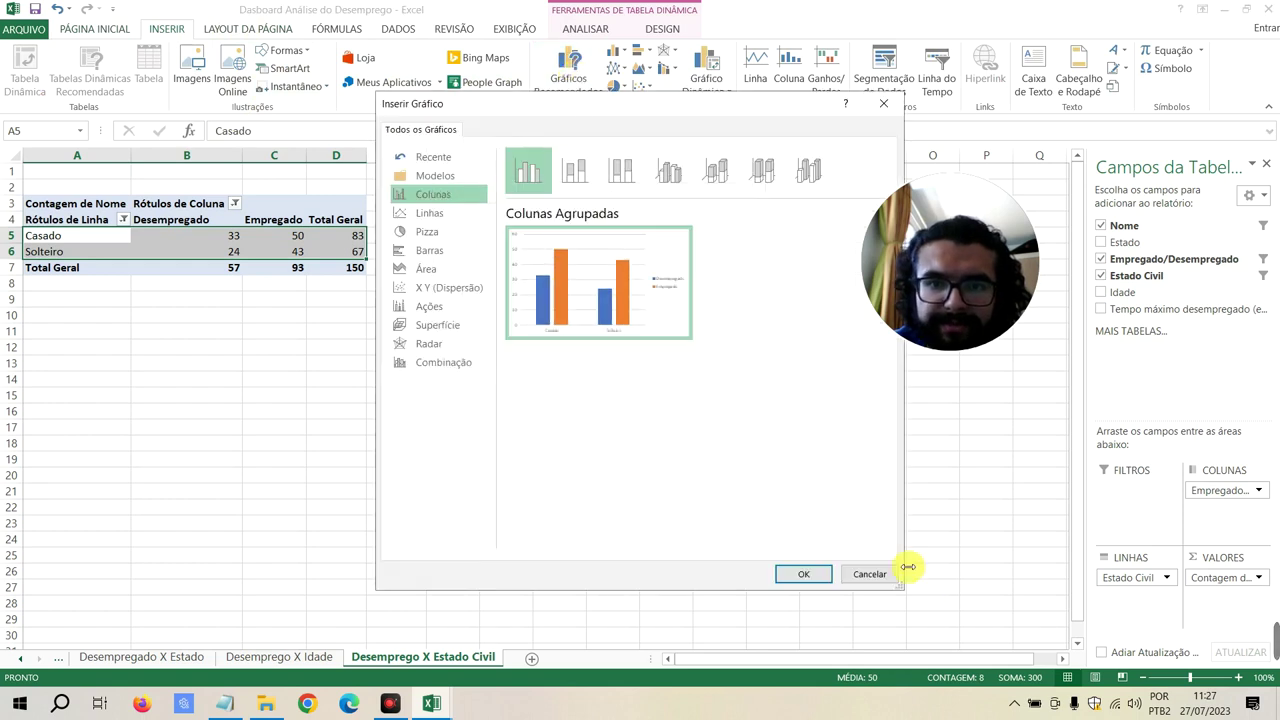
left_click(810, 574)
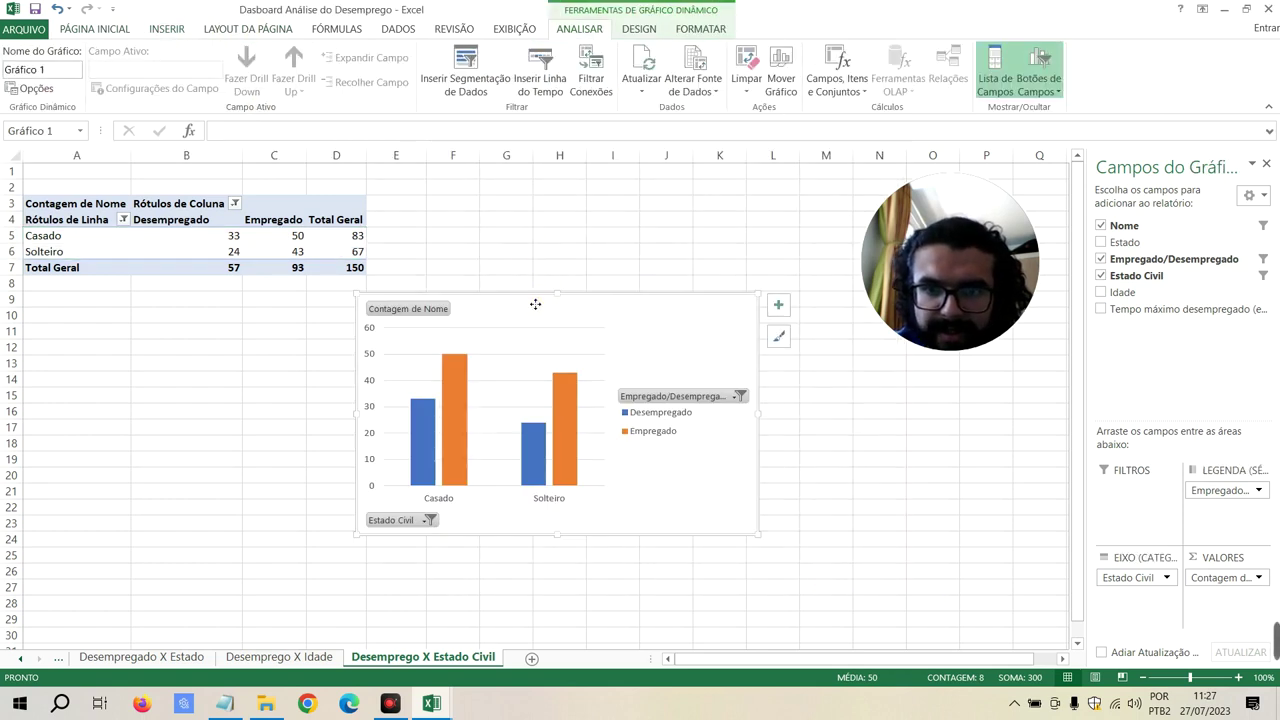
left_click_drag(535, 303, 575, 203)
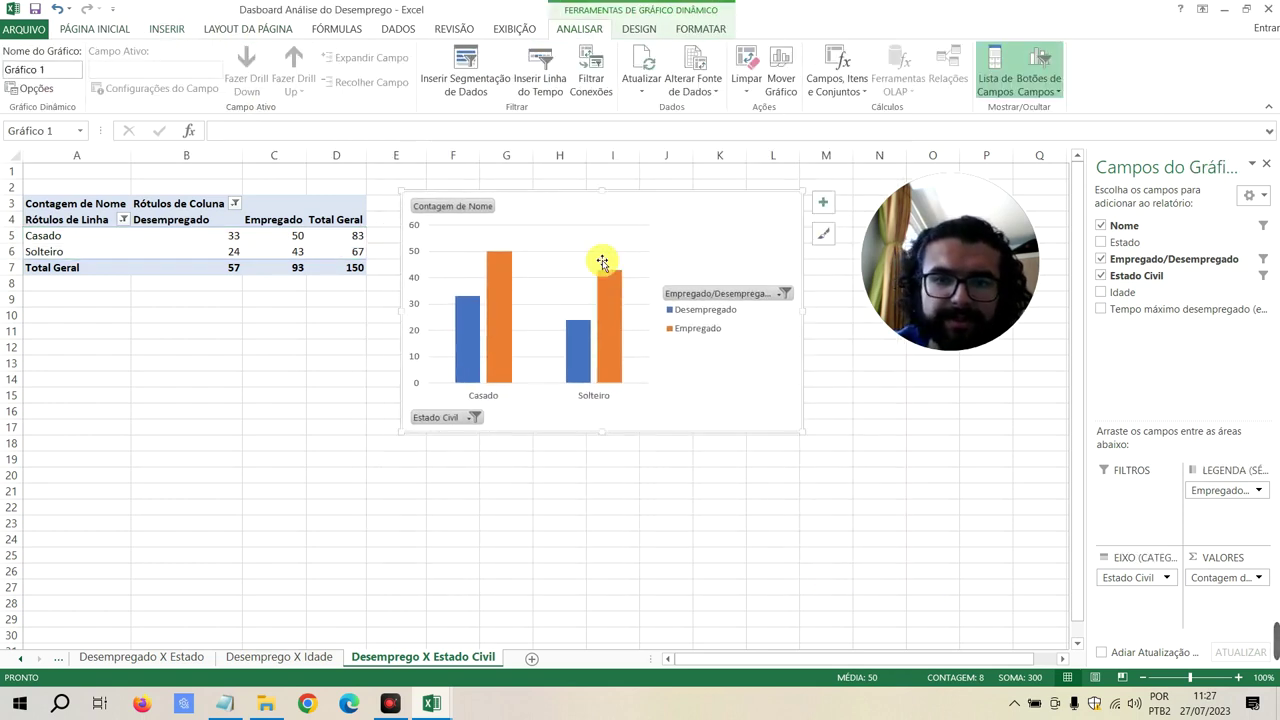
left_click(1041, 60)
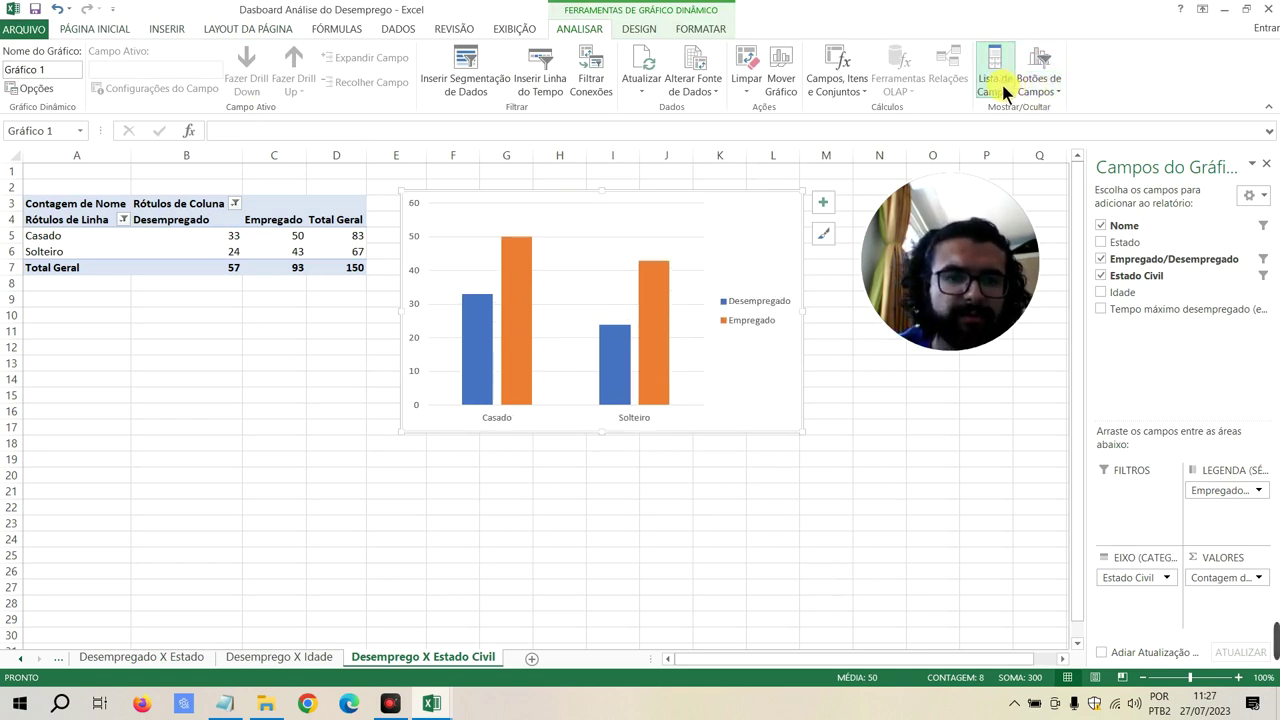
Add Empregado/Desempregado and Estado Civil slicers and position them below the chart
left_click(465, 67)
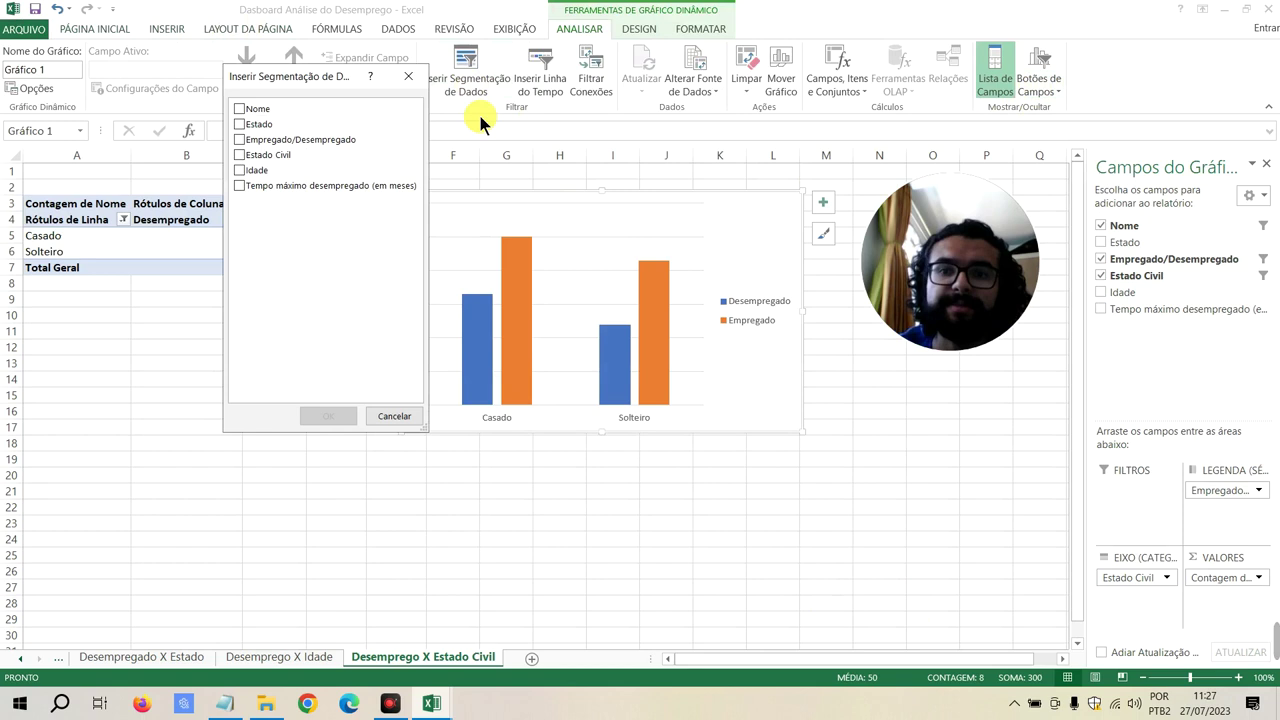
left_click(248, 141)
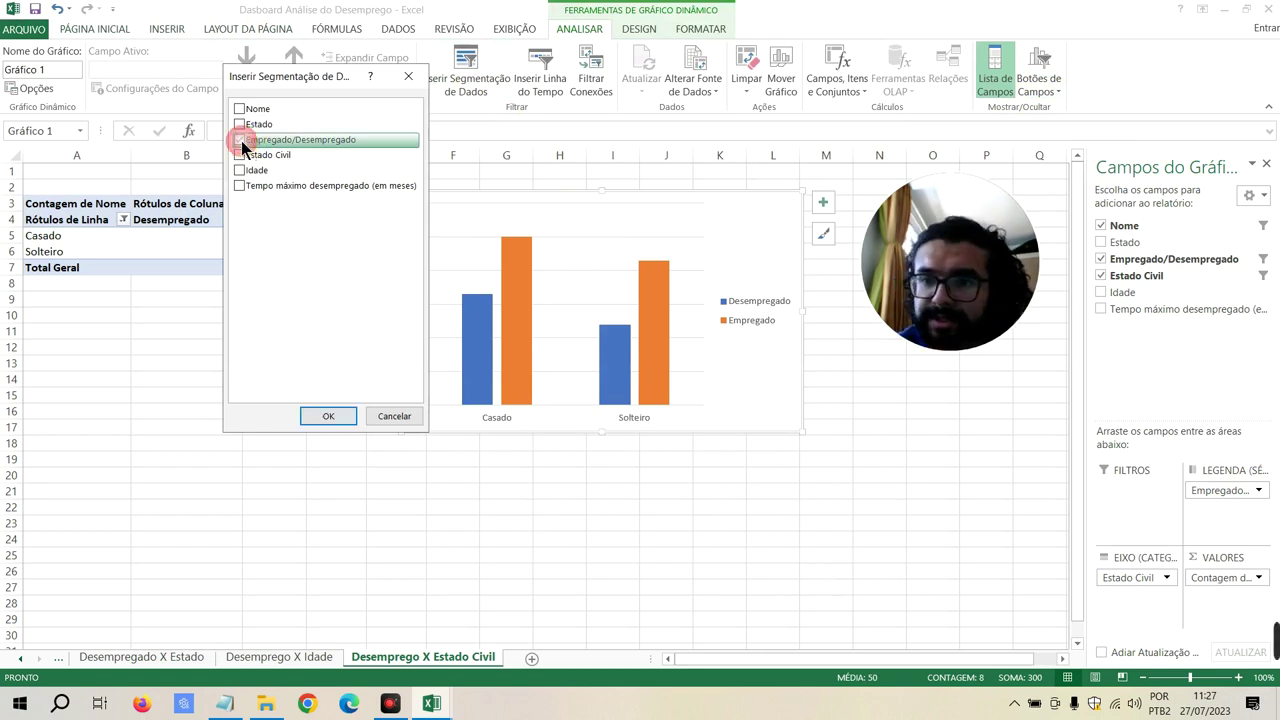
left_click(238, 158)
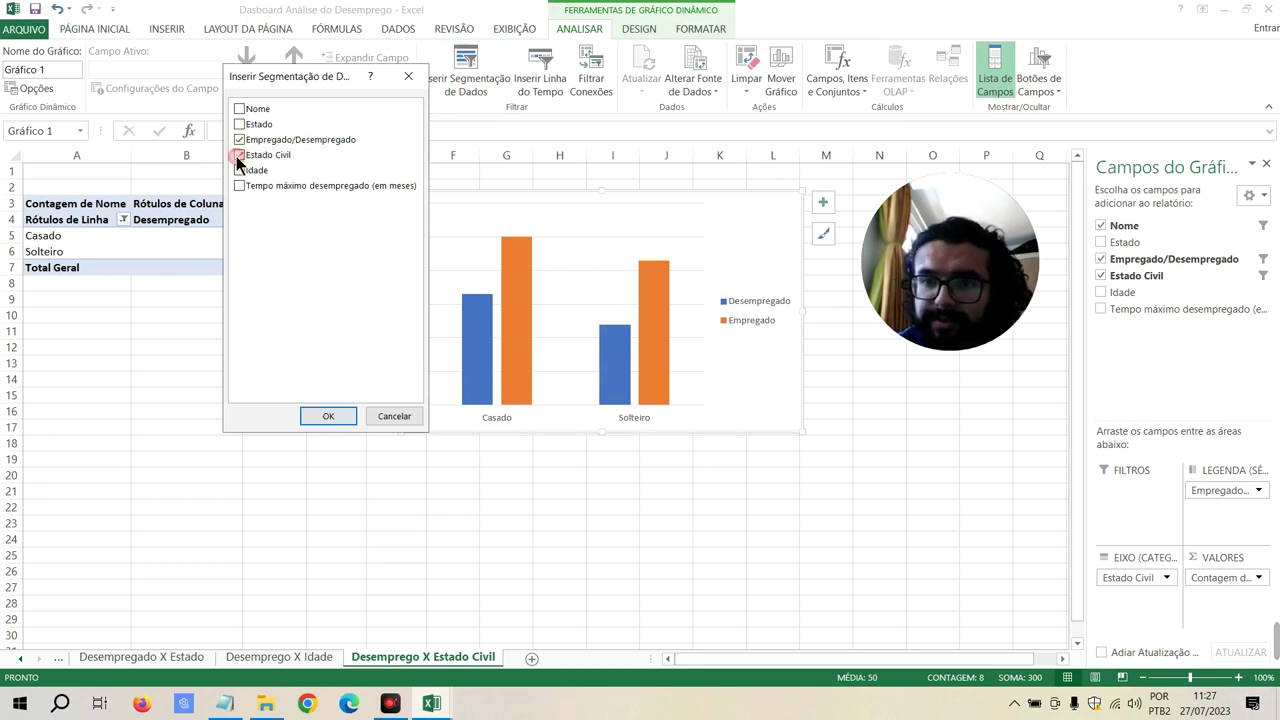
left_click(330, 417)
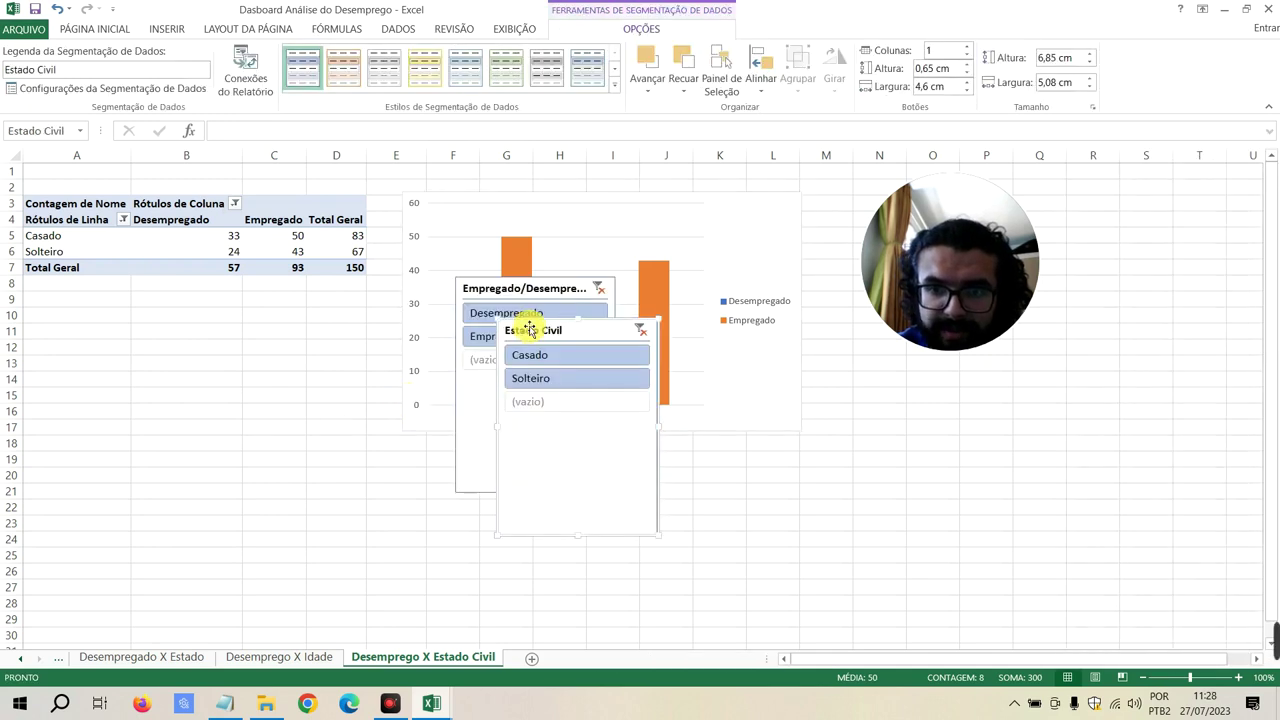
mouse_move(545, 333)
left_mouse_down()
mouse_move(727, 477)
mouse_move(703, 453)
left_mouse_up()
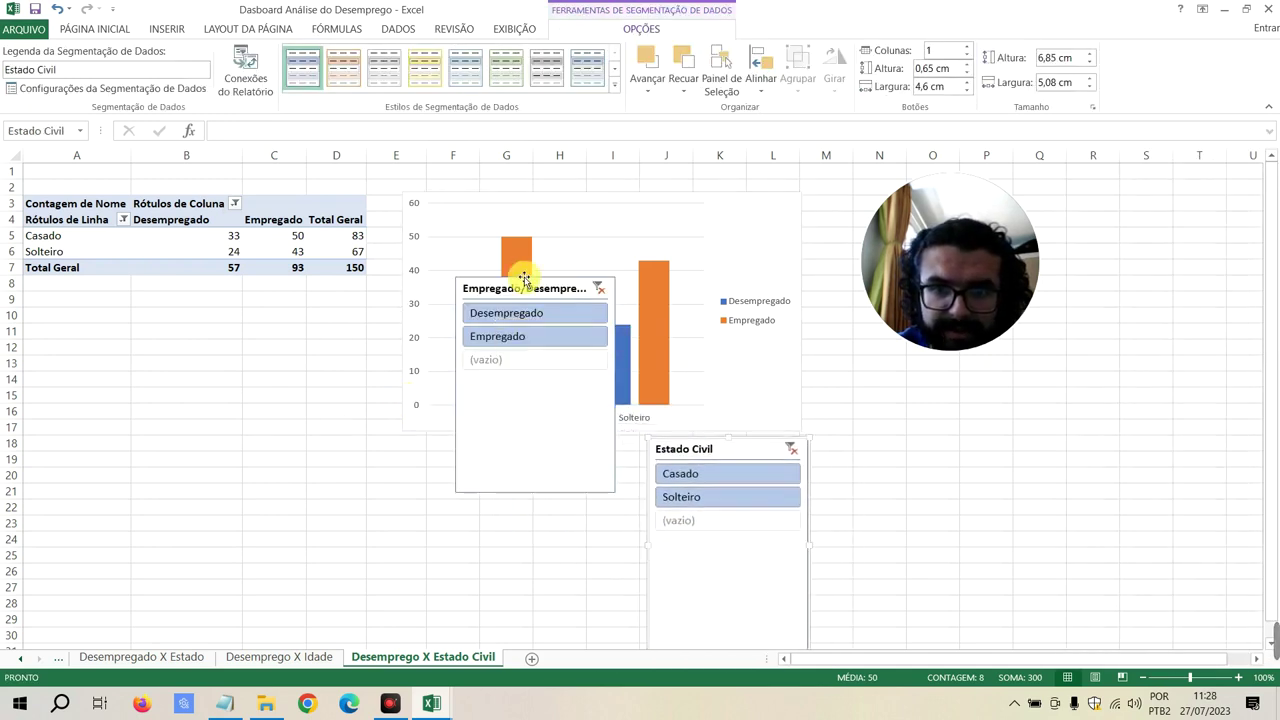
left_click_drag(523, 285, 474, 450)
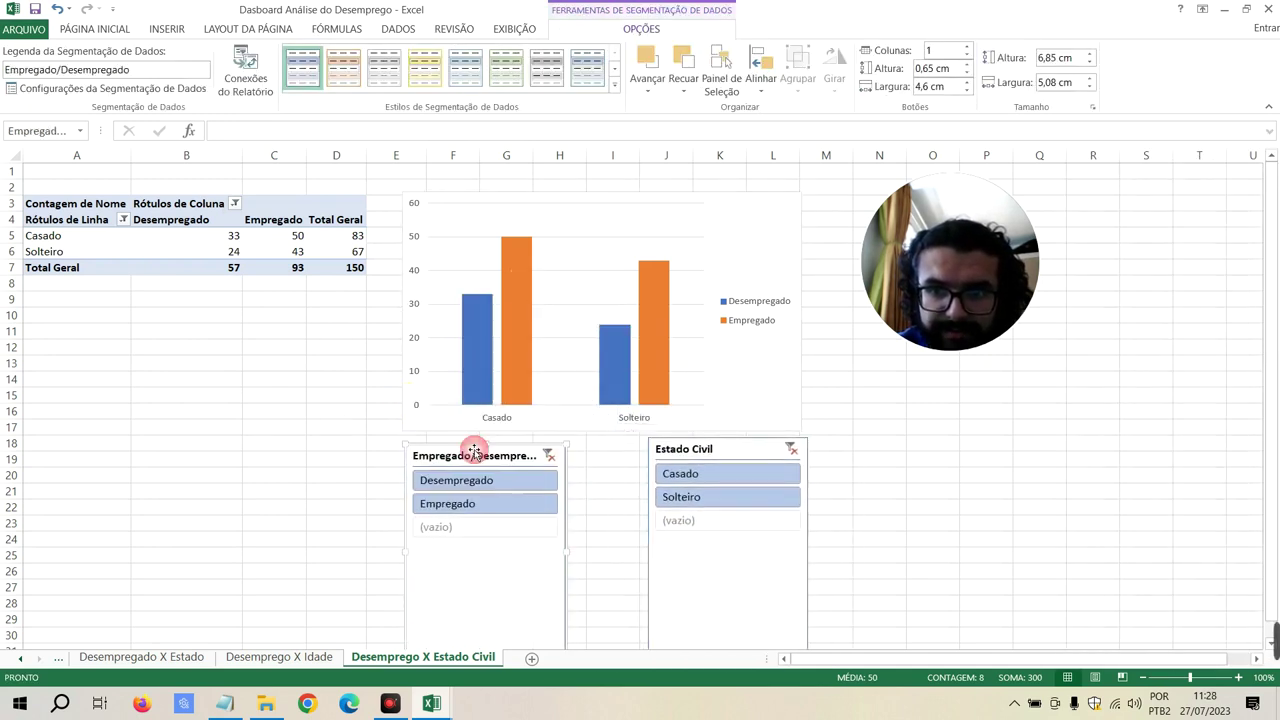
Test the slicers with Desempregado and Solteiro, then clear both filters
left_click(481, 490)
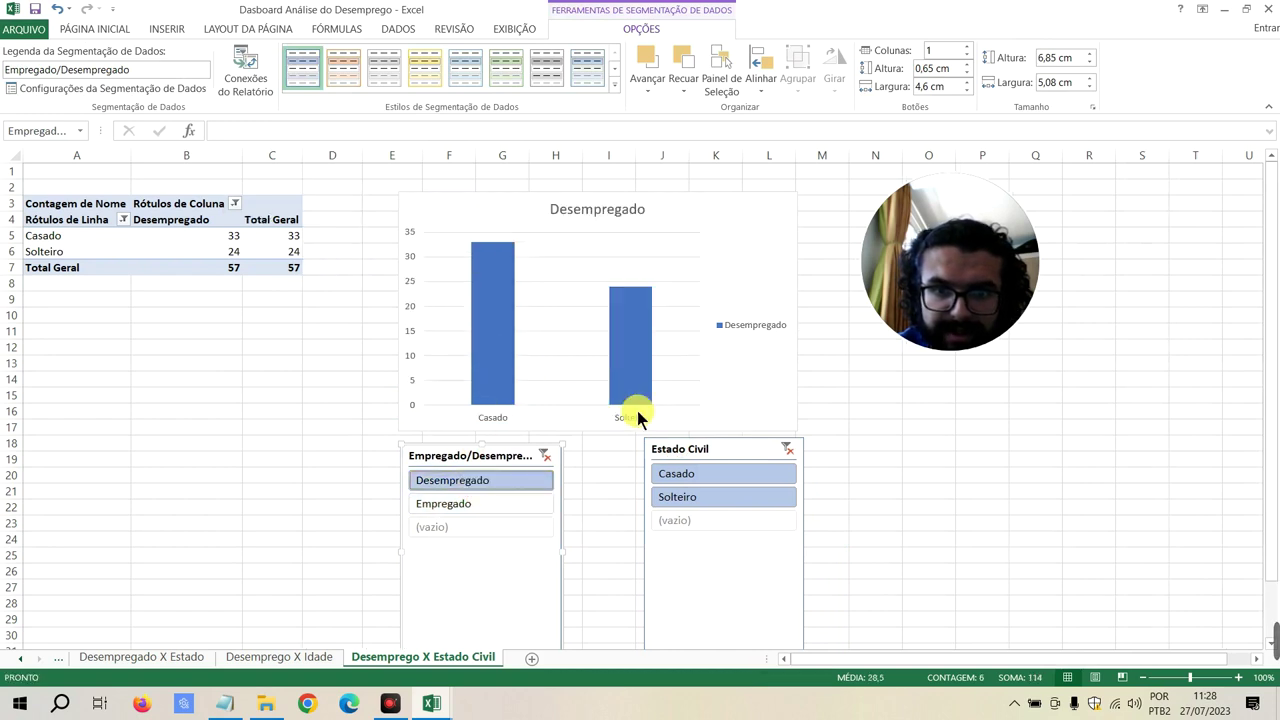
left_click(685, 496)
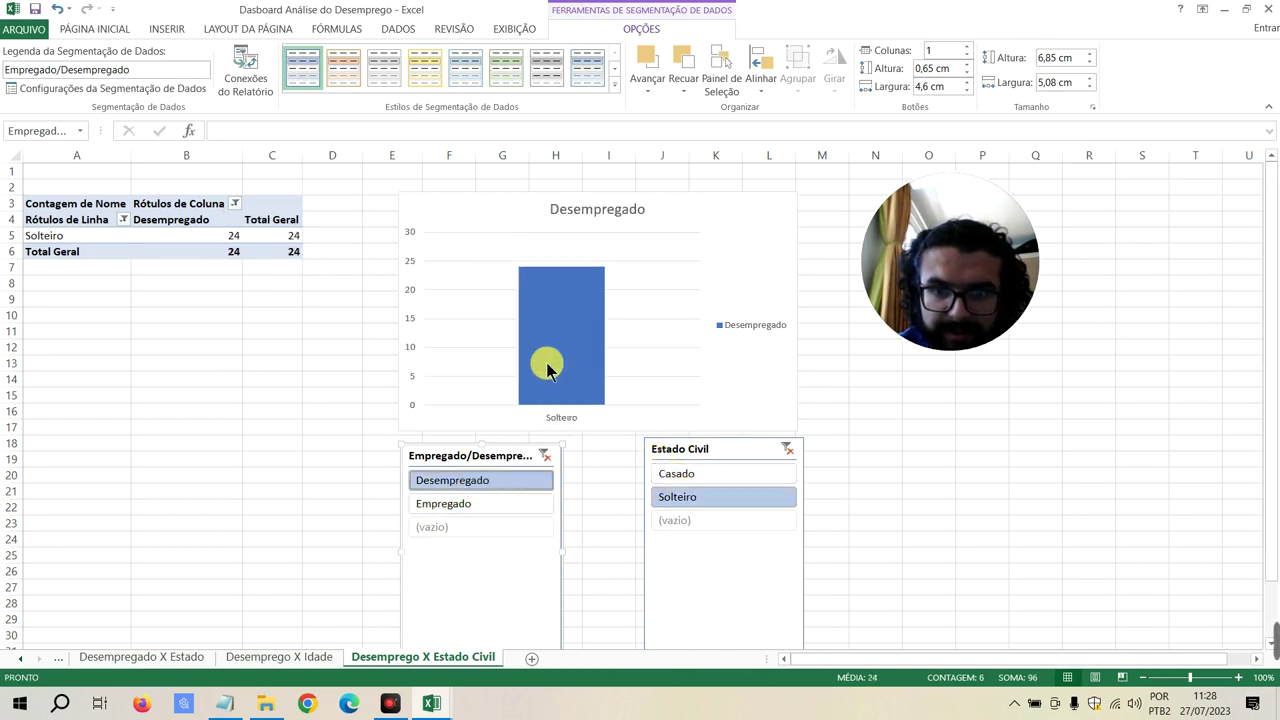
mouse_move(546, 368)
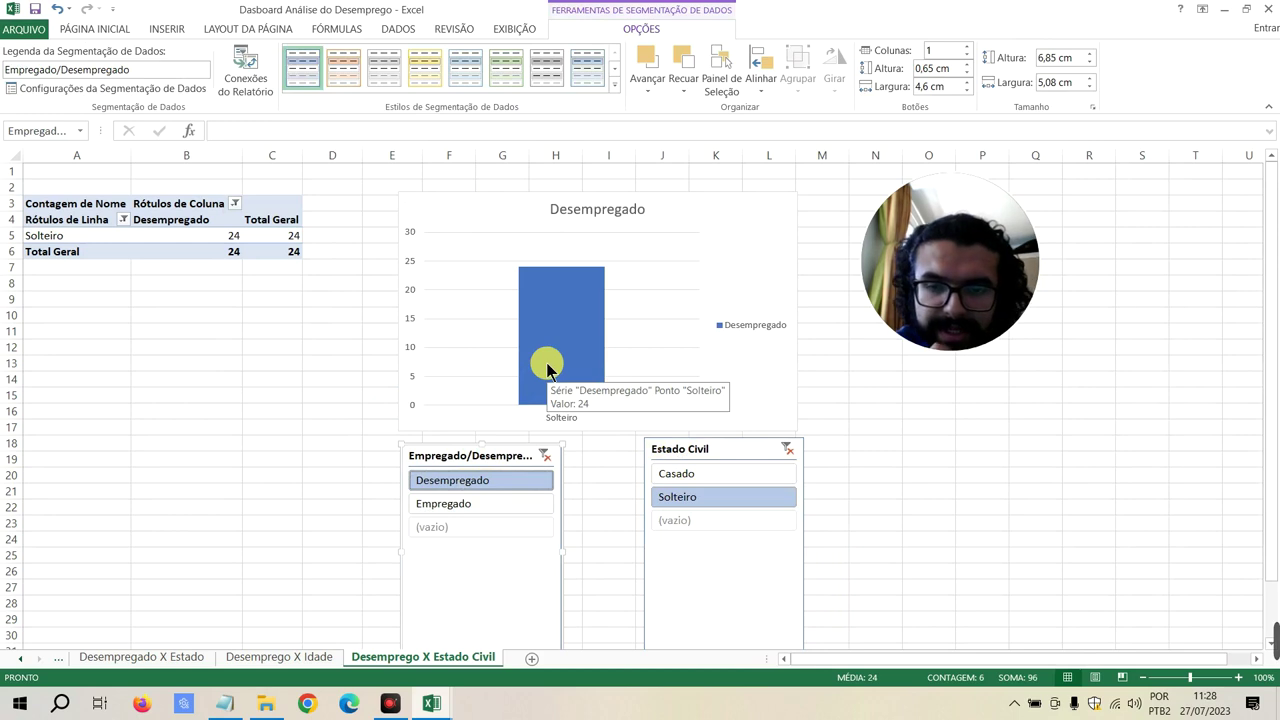
left_click(544, 456)
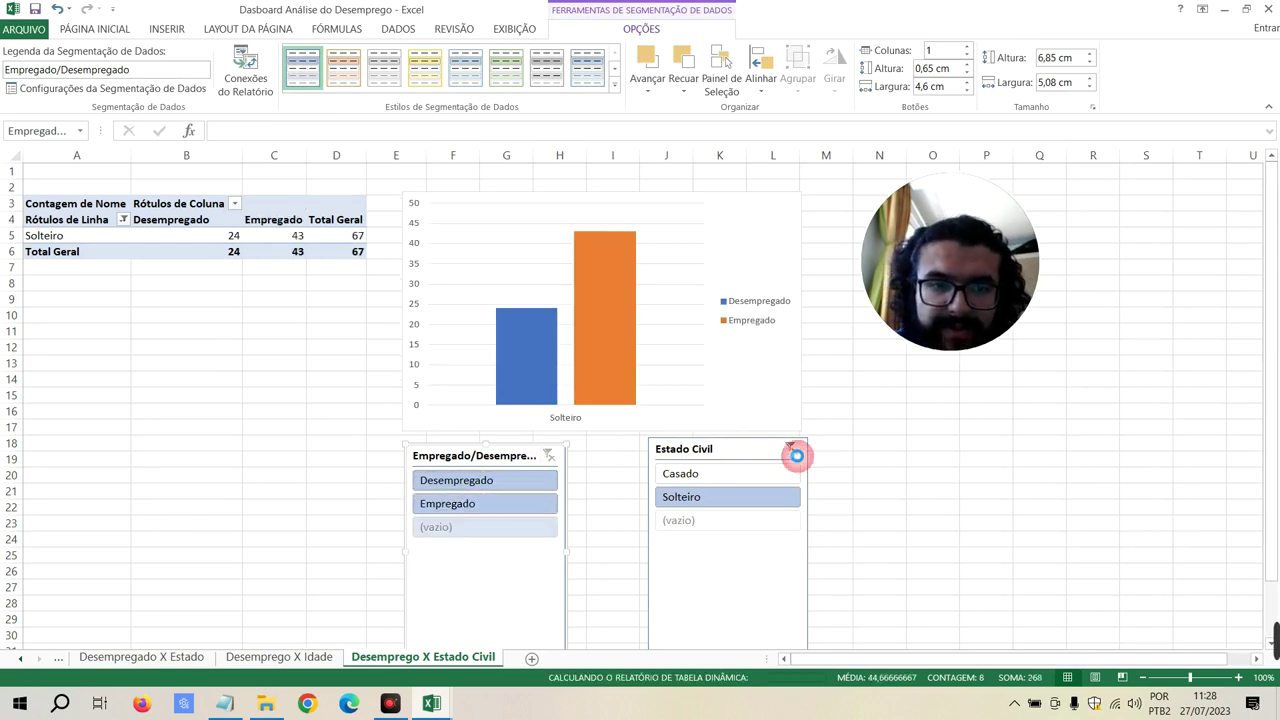
left_click(787, 449)
left_click_drag(920, 231, 1136, 443)
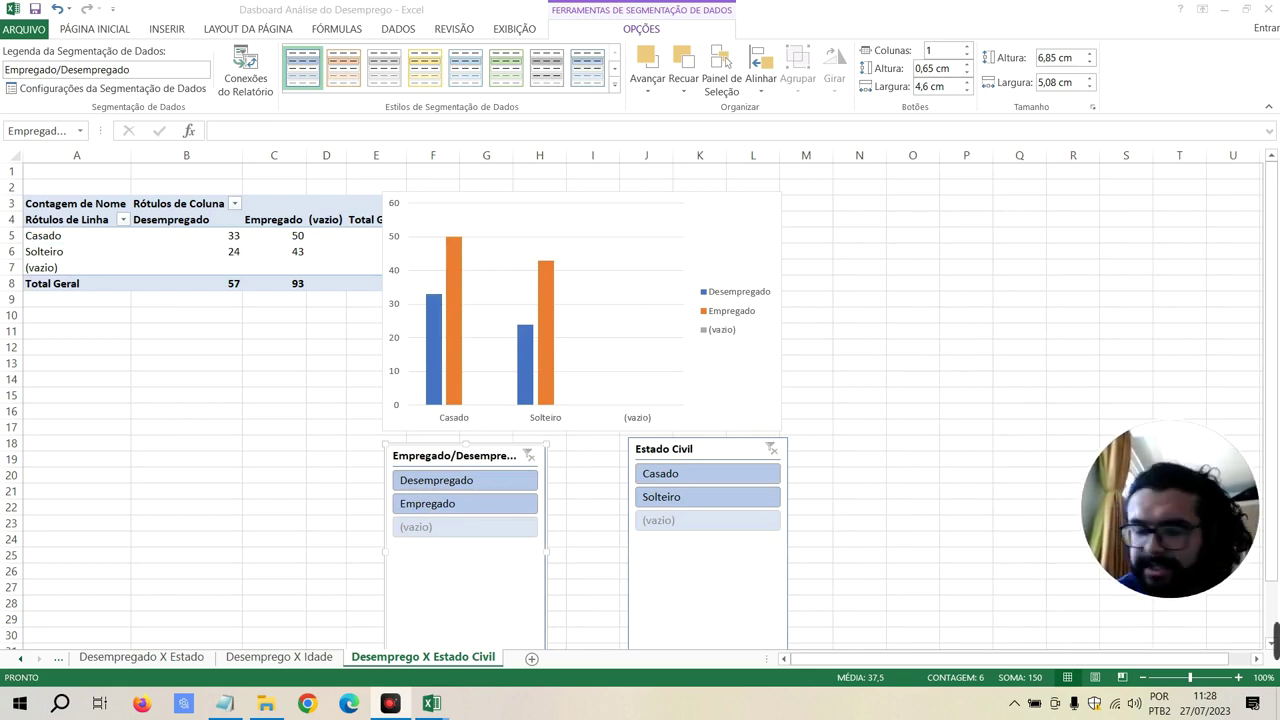
Add a new sheet after Desemprego X Estado Civil and name it 'Dasboard'
left_click(531, 660)
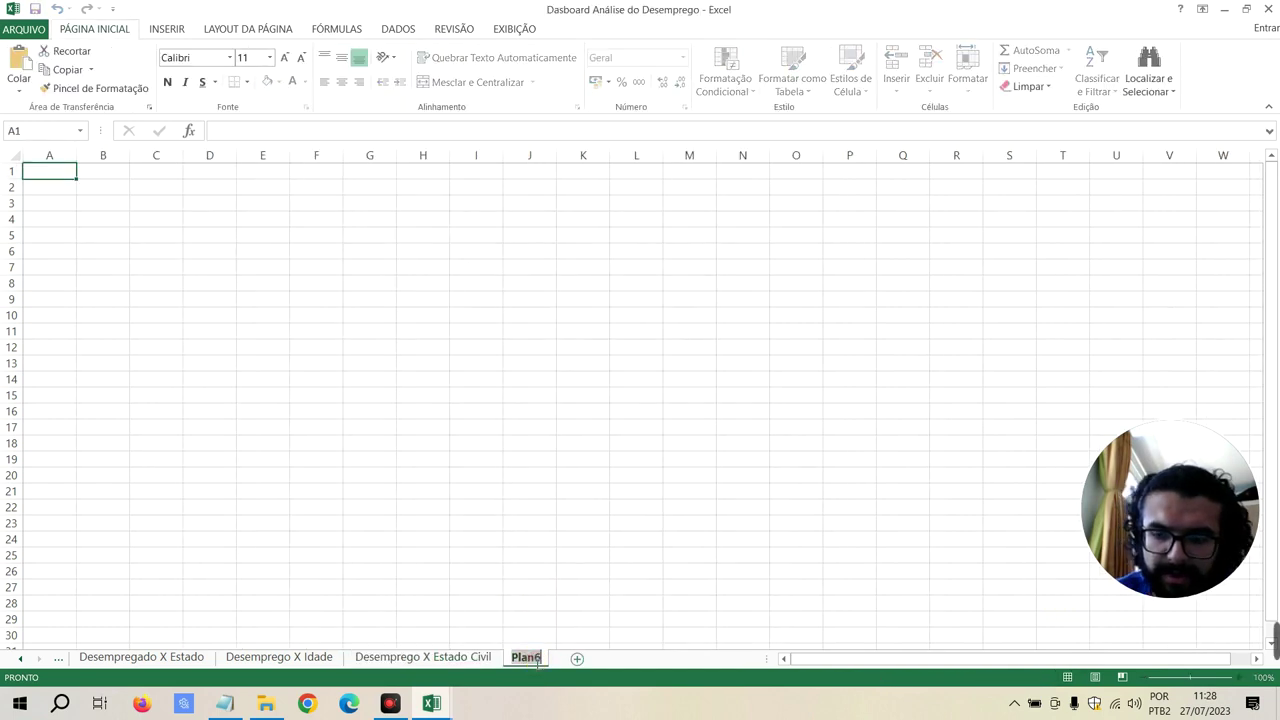
double_click(527, 657)
type("Dasb")
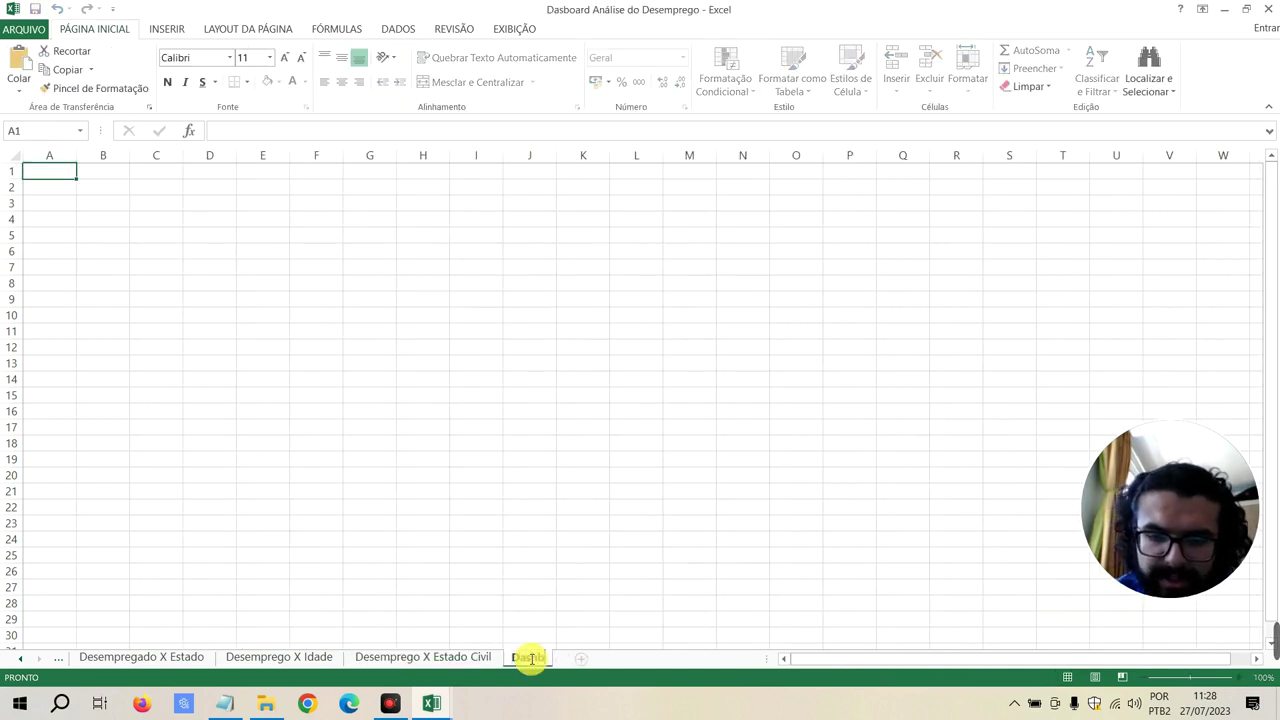
type("oar")
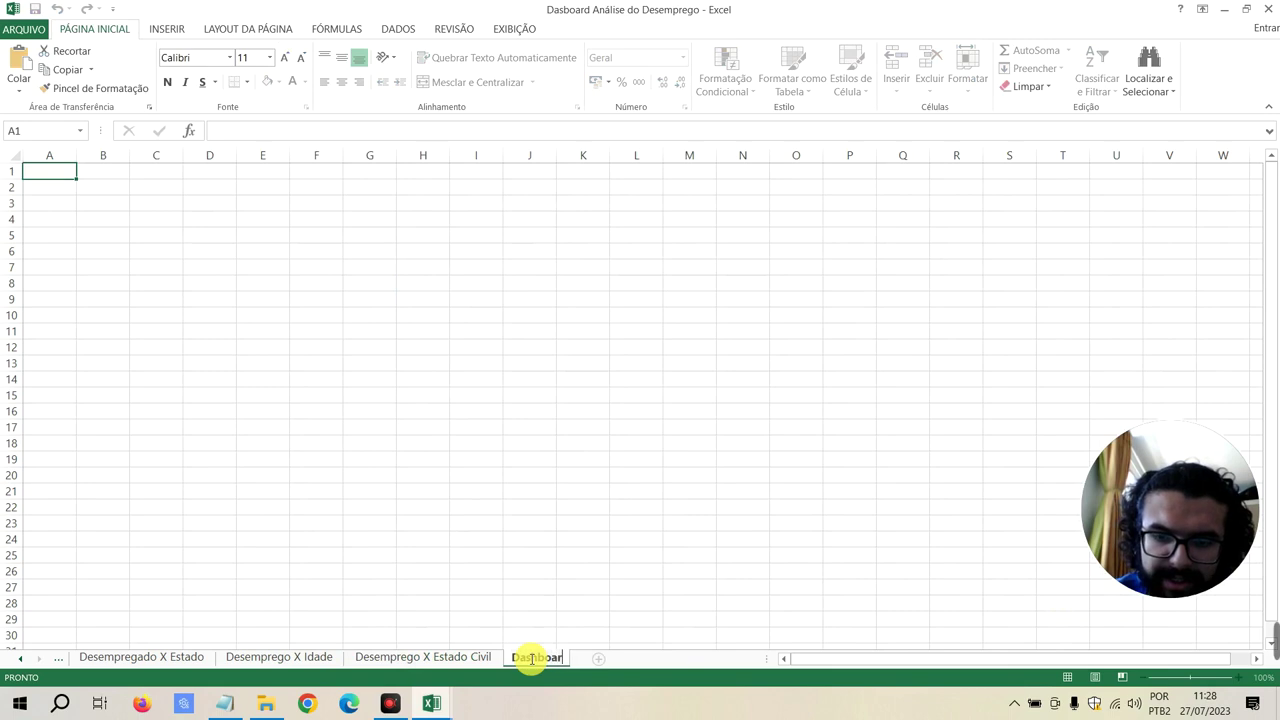
type("d")
key("Return")
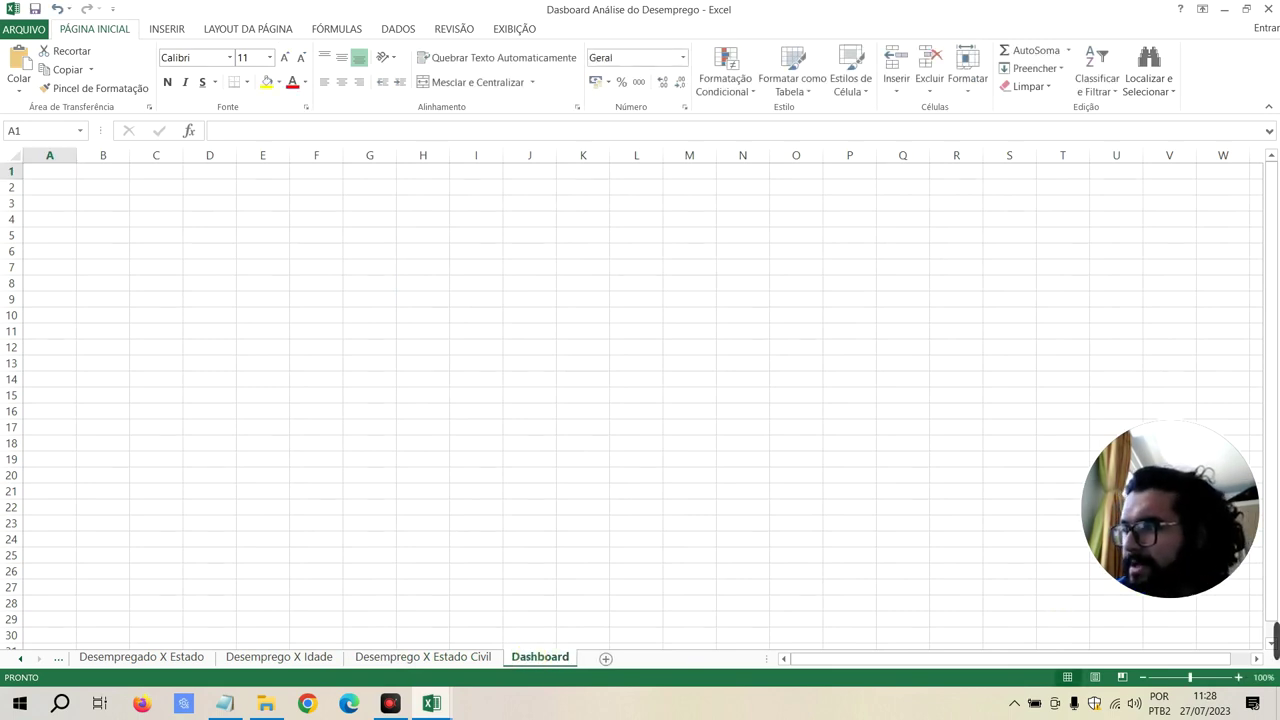
On Desempregado X Estado, select the by-state chart together with the Estado and Empregado/Desempregado slicers
left_click(174, 658)
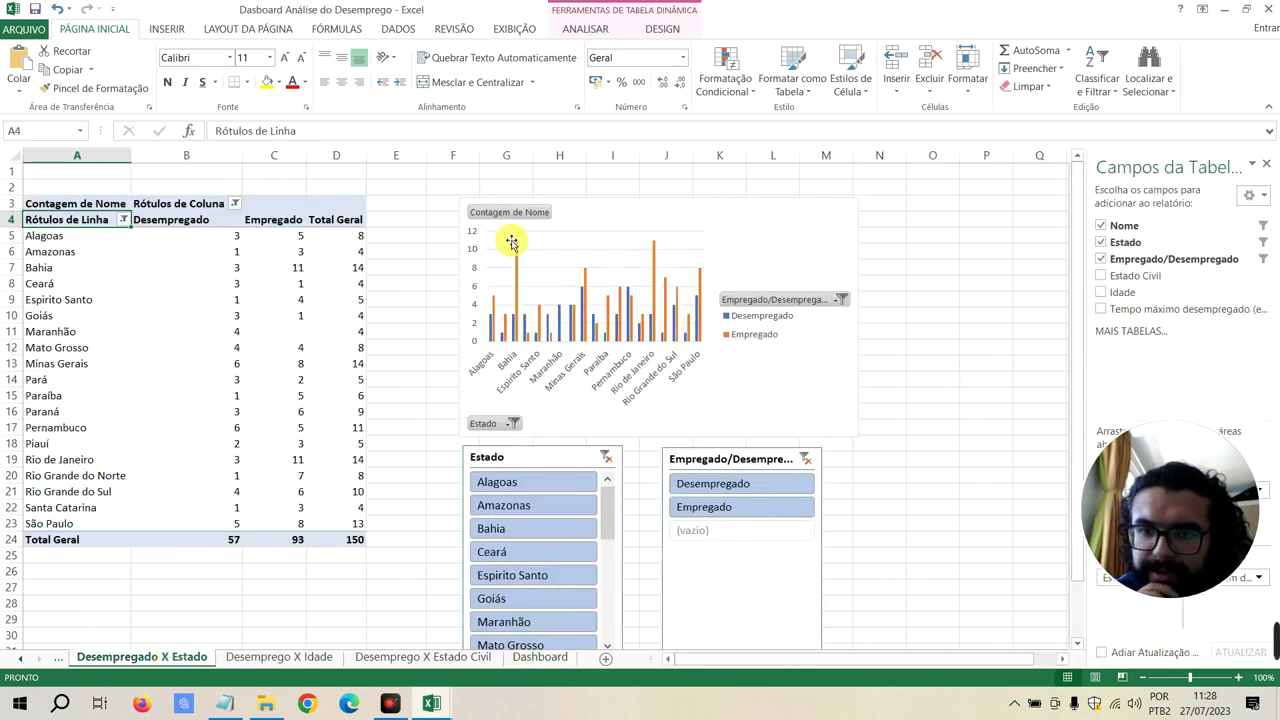
left_click(574, 212)
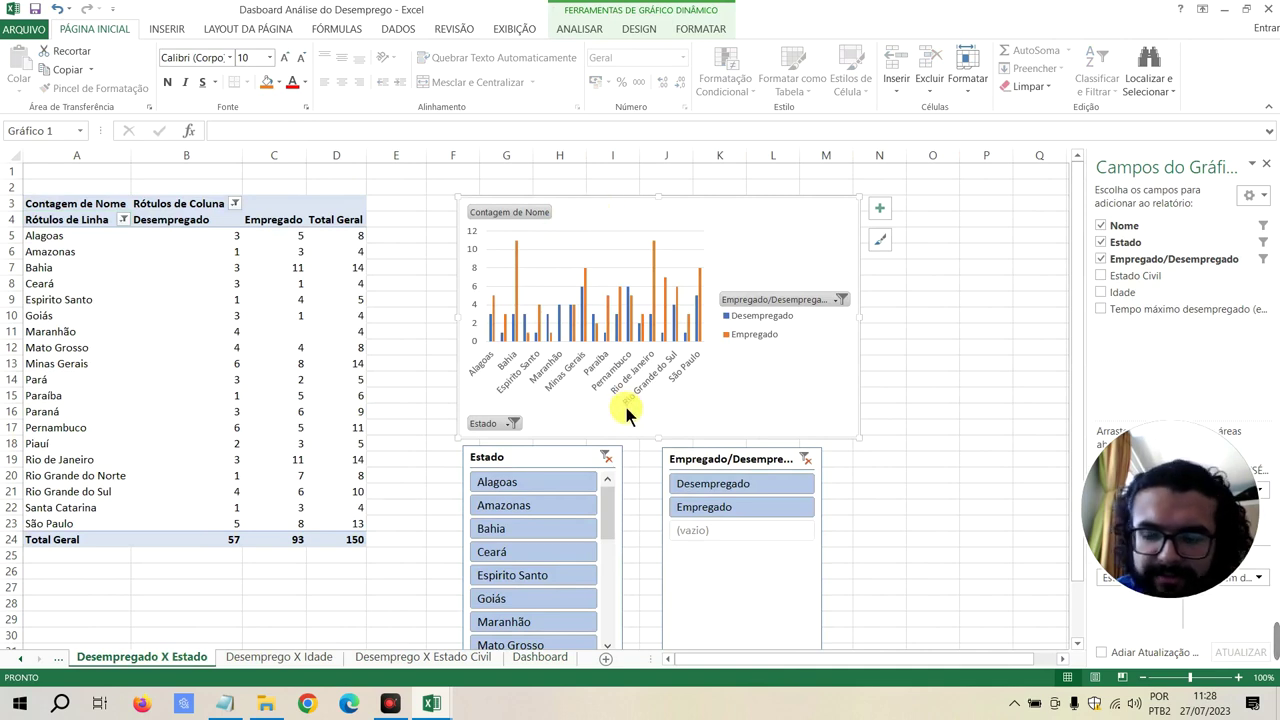
left_click_drag(607, 515, 613, 567)
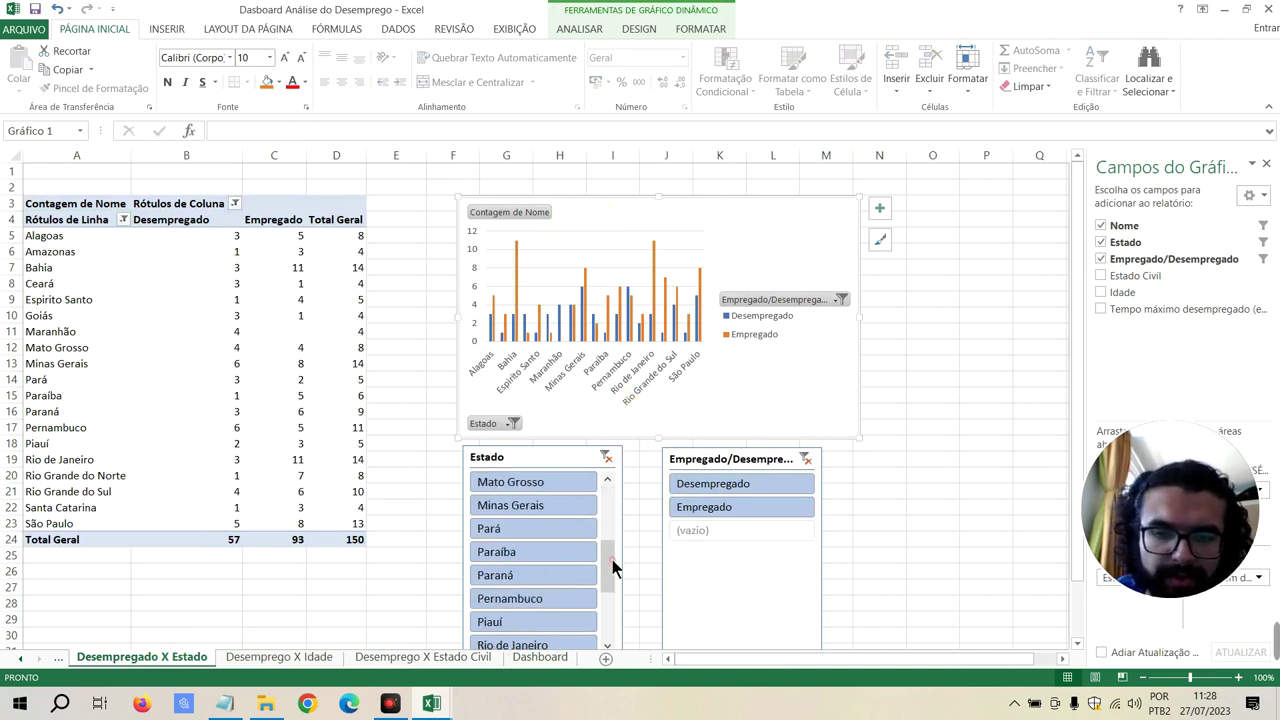
left_click(575, 455)
left_click(749, 452)
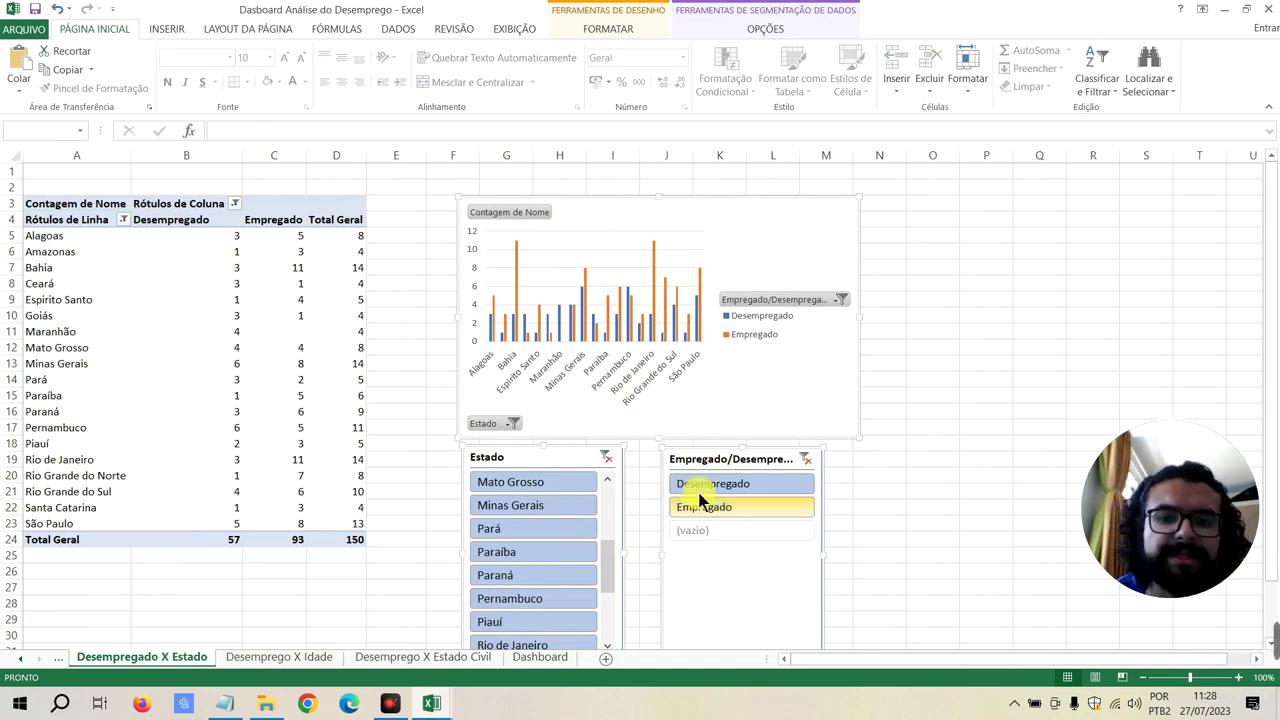
Paste the chart and both slicers at cell B2 on the Dashboard sheet
left_click(532, 659)
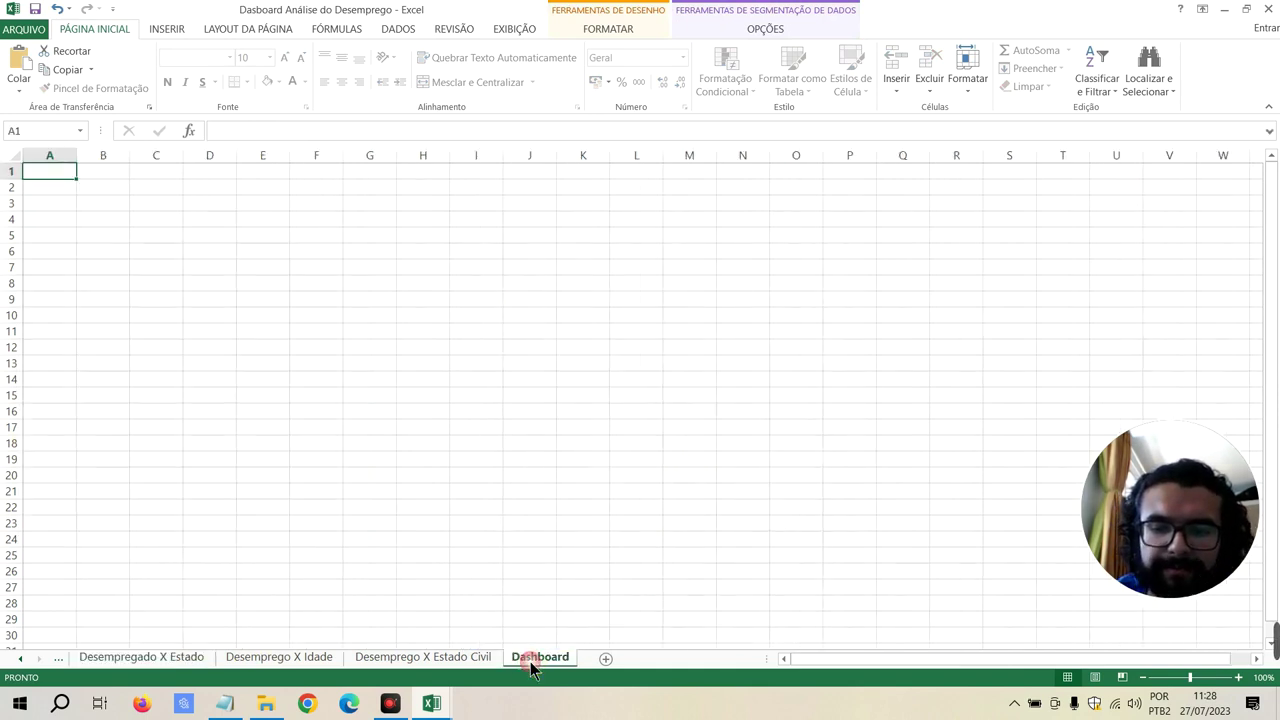
left_click(93, 187)
key("ctrl+v")
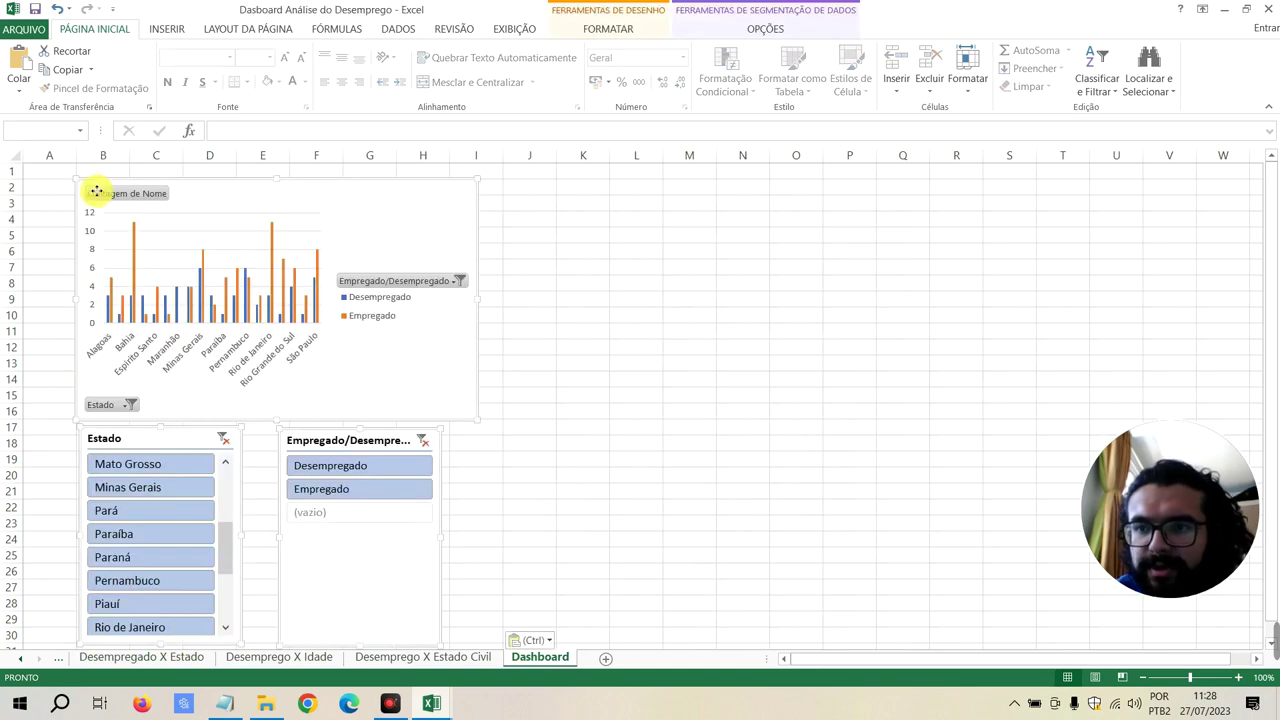
left_click(600, 290)
Hide the field buttons on the pasted by-state chart
left_click(355, 211)
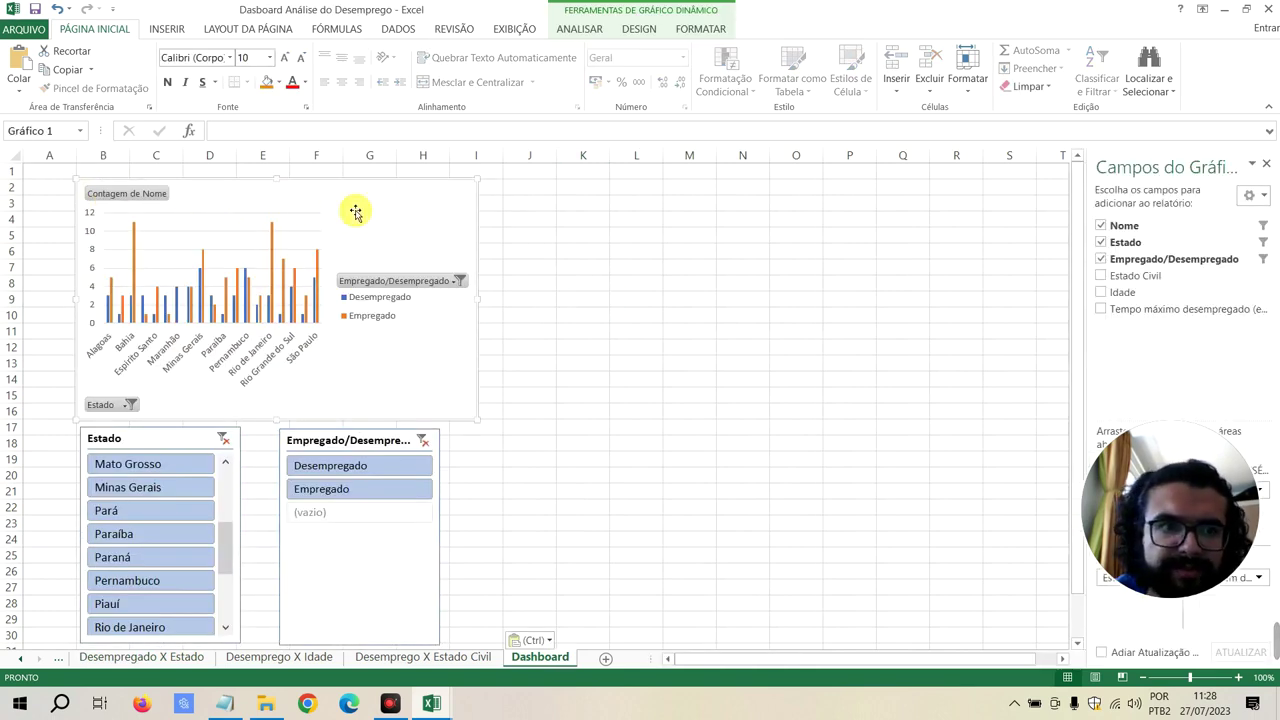
double_click(355, 211)
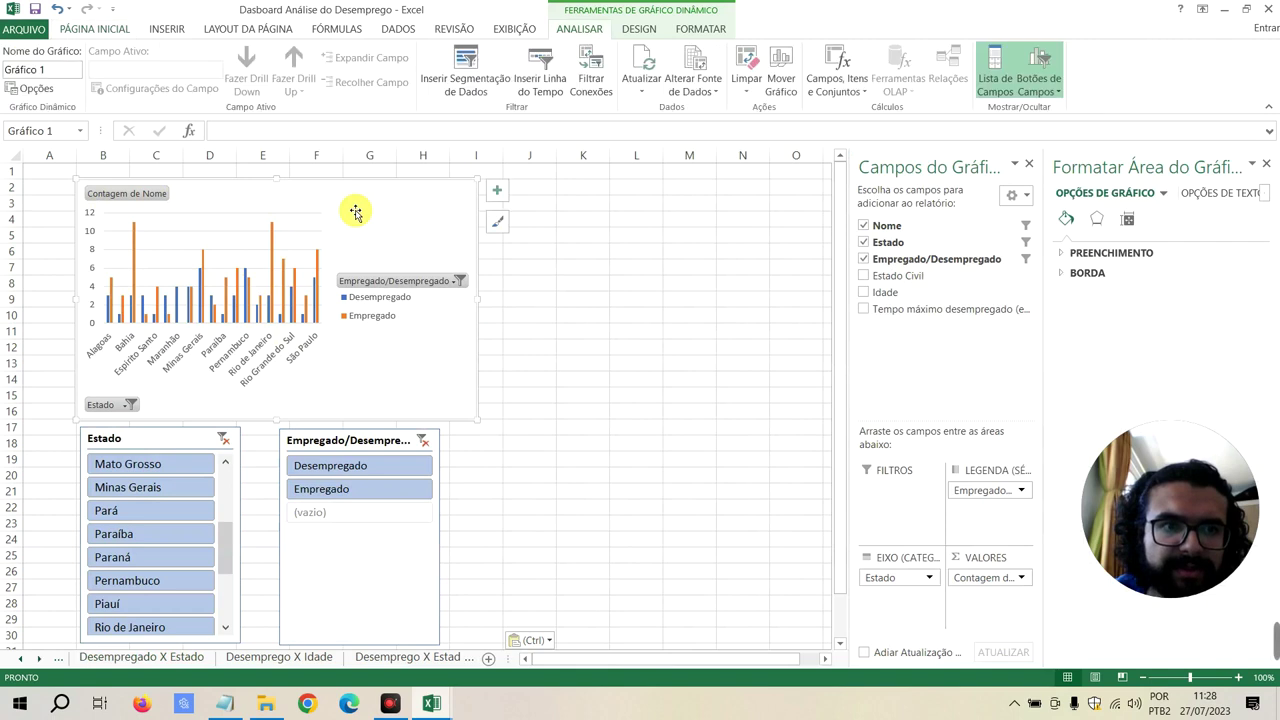
left_click(1266, 164)
left_click(1266, 166)
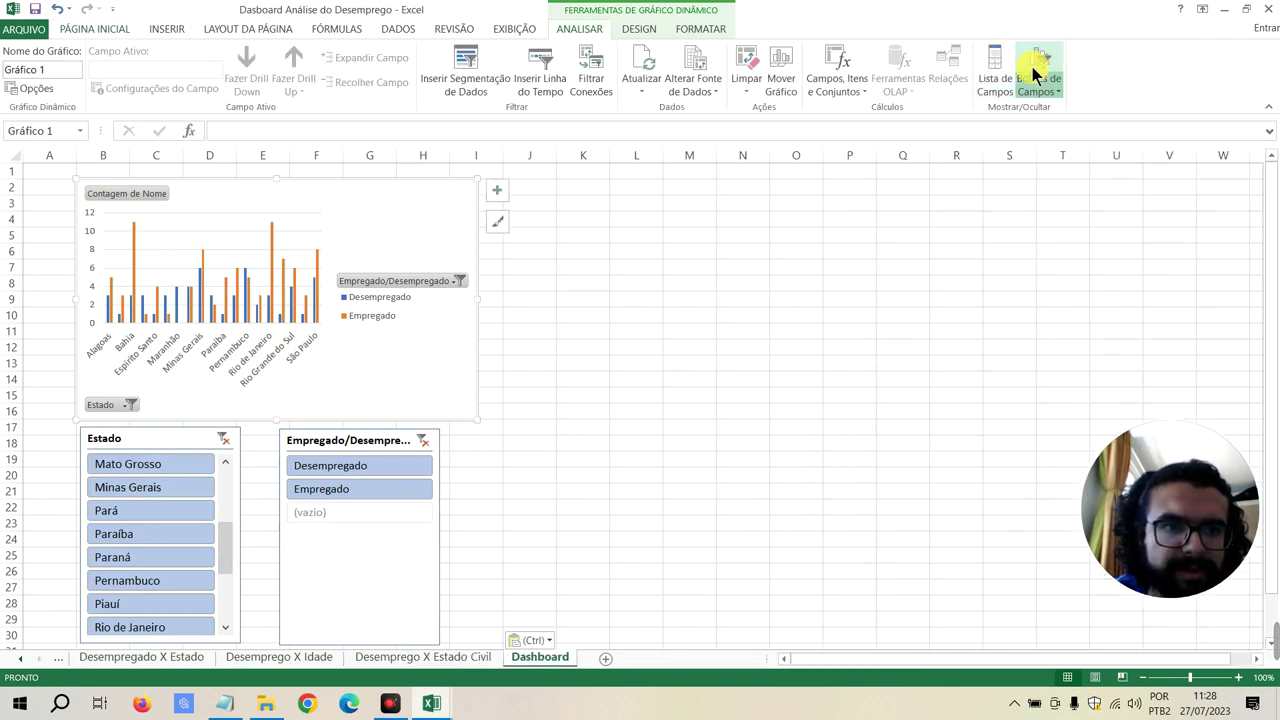
double_click(361, 220)
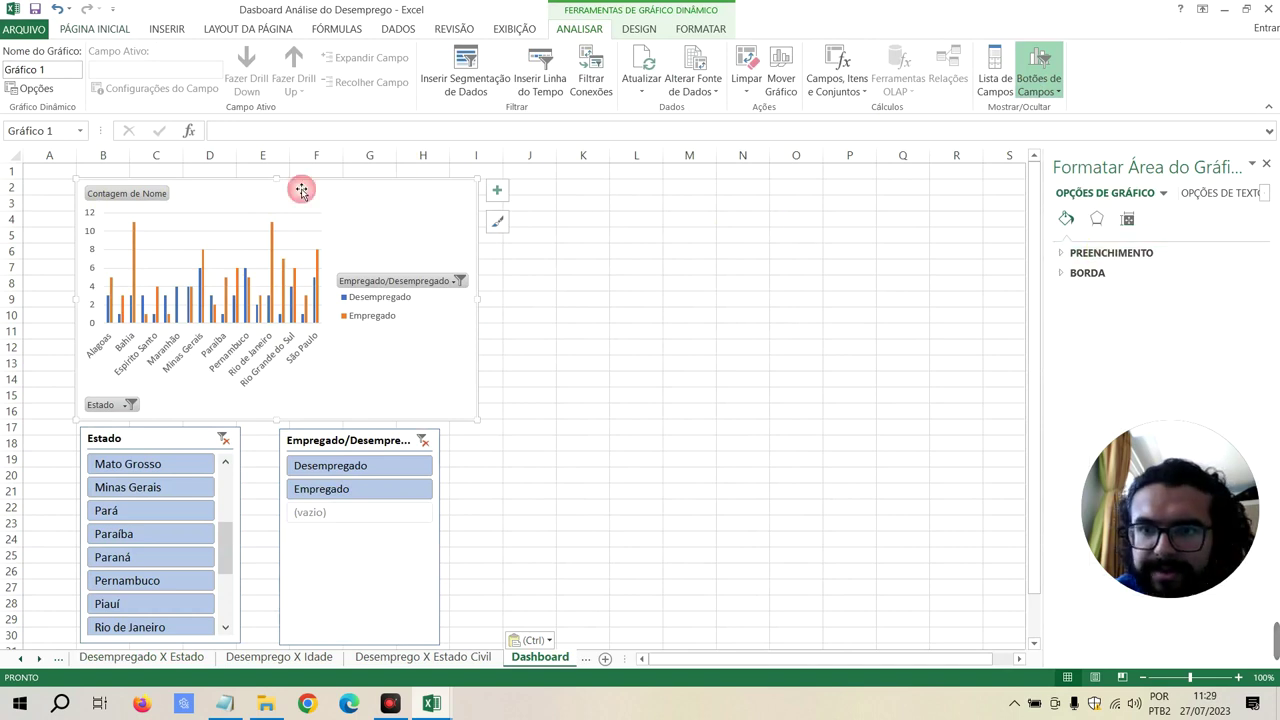
left_click(1032, 58)
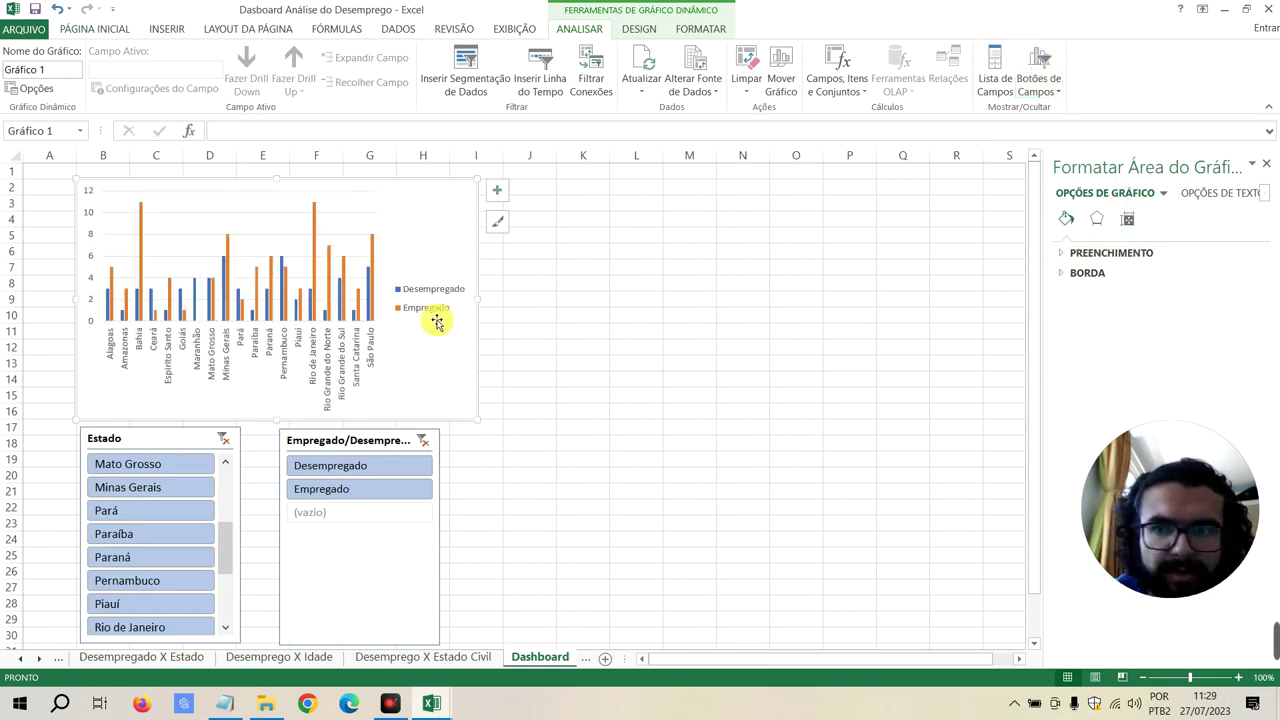
left_click(378, 543)
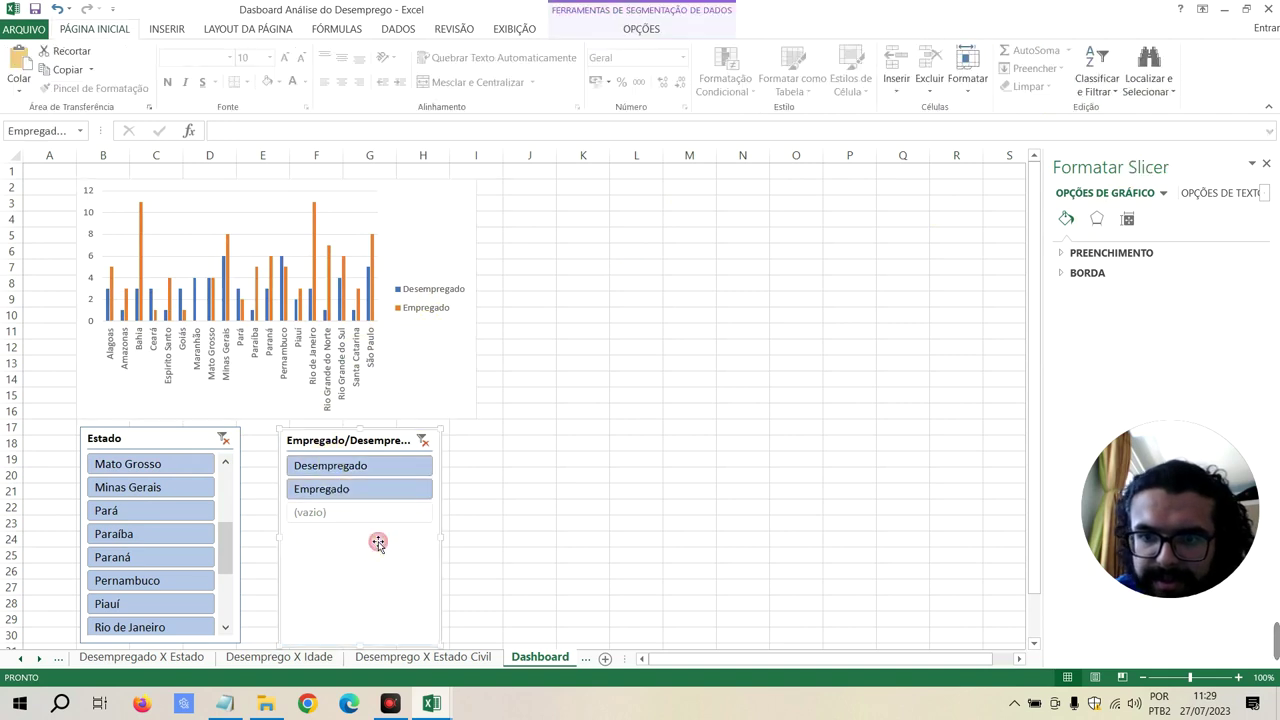
left_click(570, 260)
left_click(510, 187)
On Desemprego X Idade, select the age line chart with its Empregado/Desempregado and Idade slicers
left_click(237, 657)
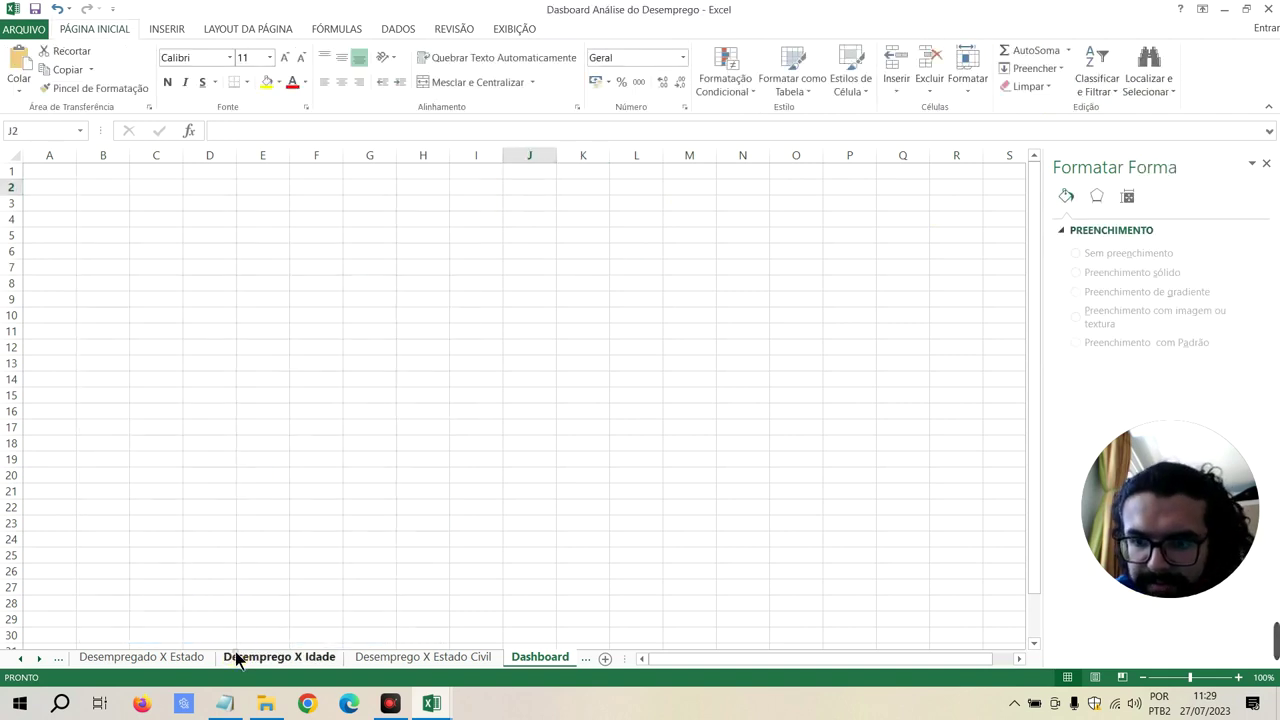
left_click(523, 197)
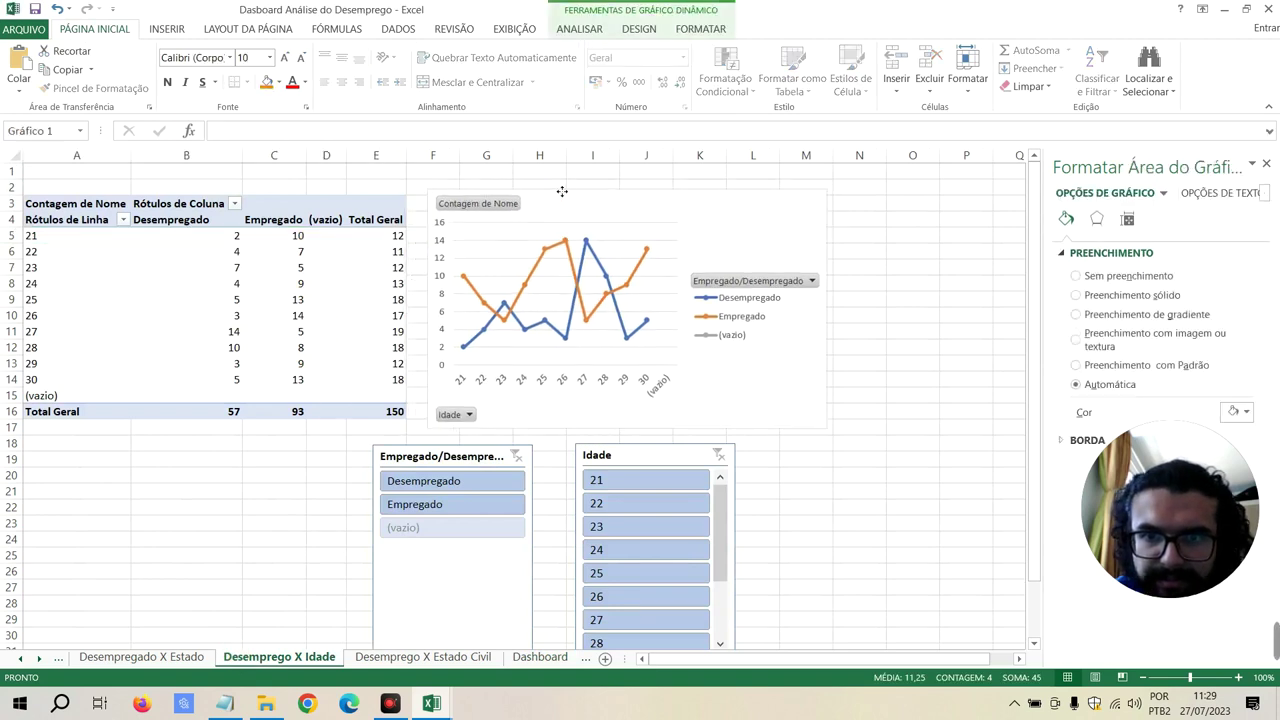
left_click_drag(562, 191, 572, 189)
left_click(490, 367)
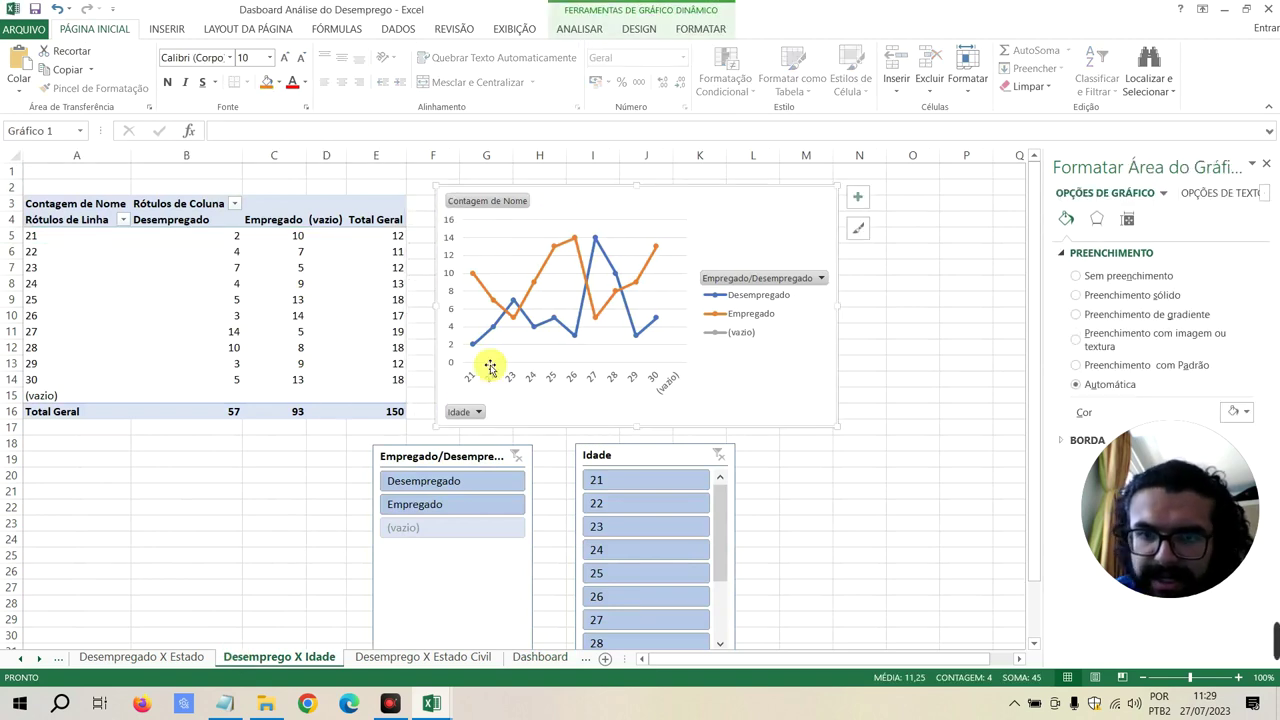
left_click(462, 452)
left_click(648, 451, "ctrl")
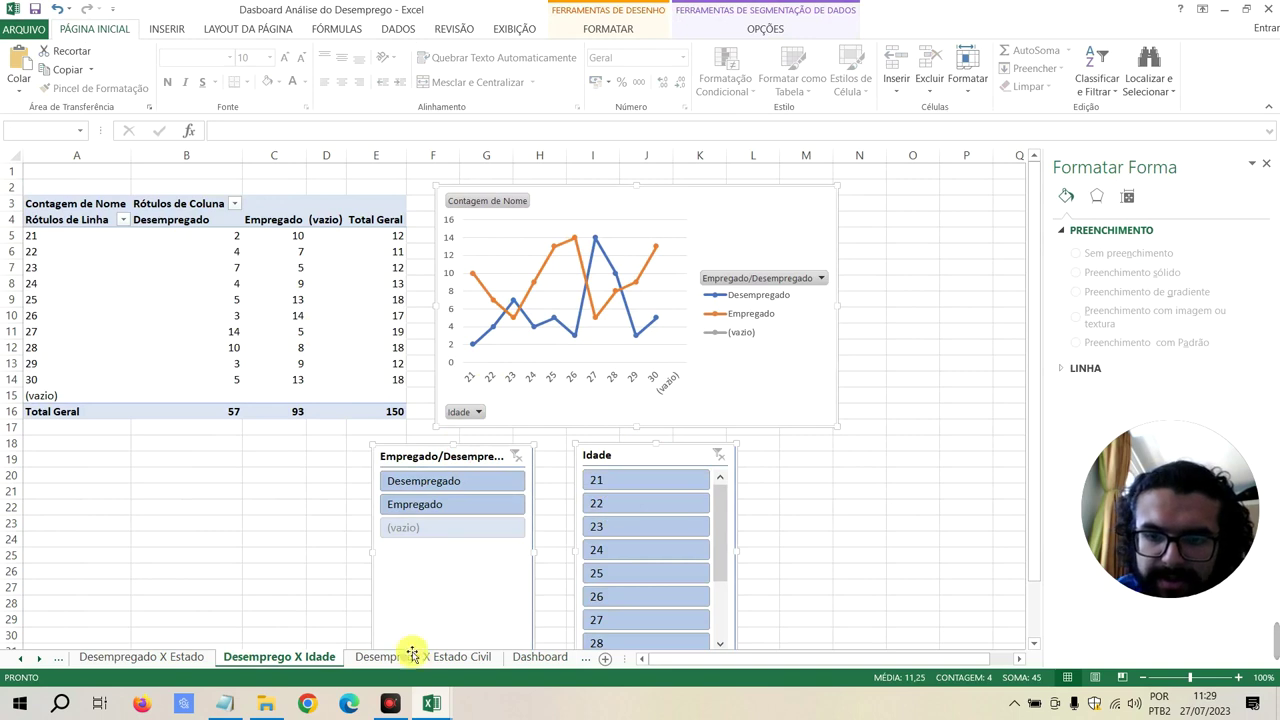
Paste the age chart and its two slicers at K2 on the Dashboard sheet
left_click(538, 657)
left_click(580, 190)
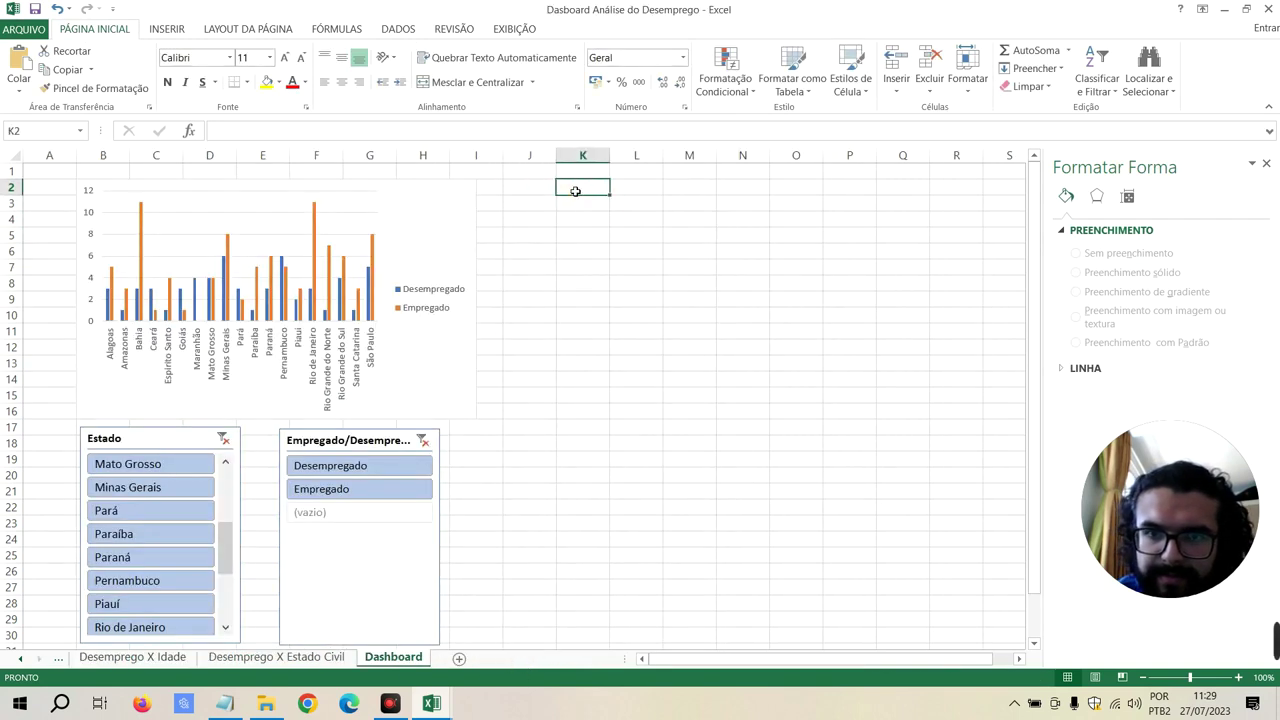
key("ctrl+v")
scroll(584, 265, "right", 5)
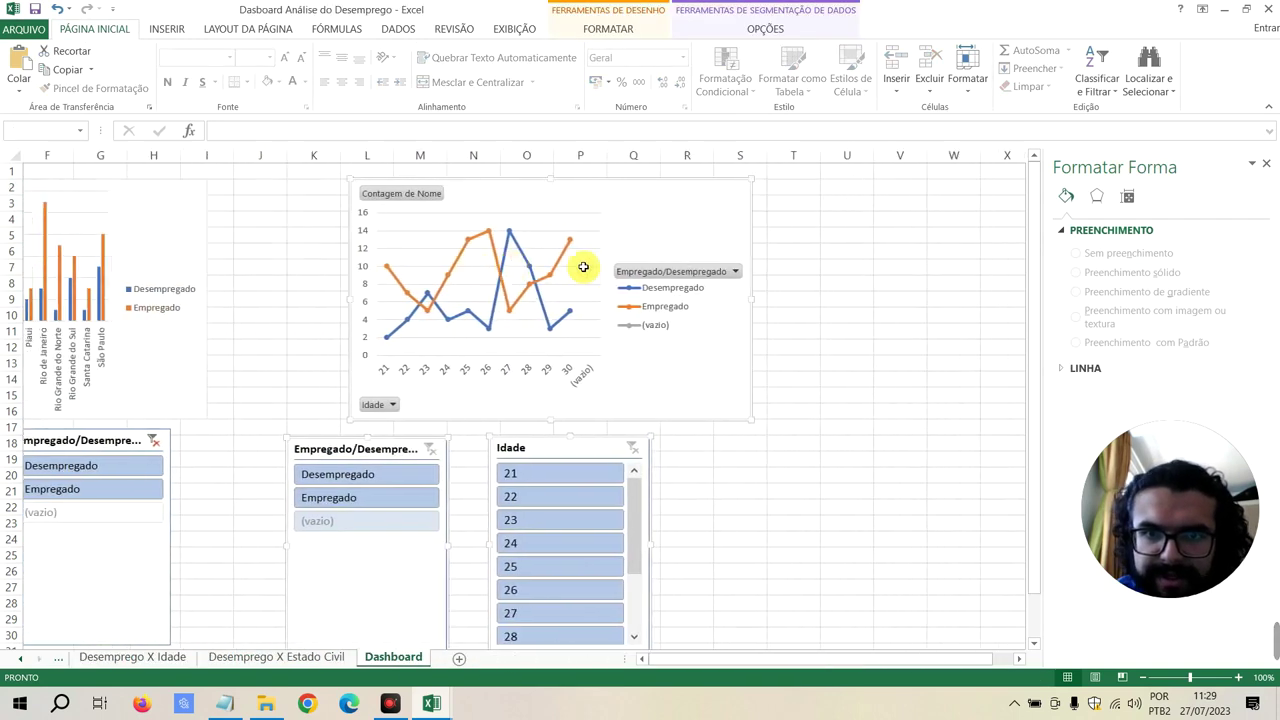
left_click(626, 190)
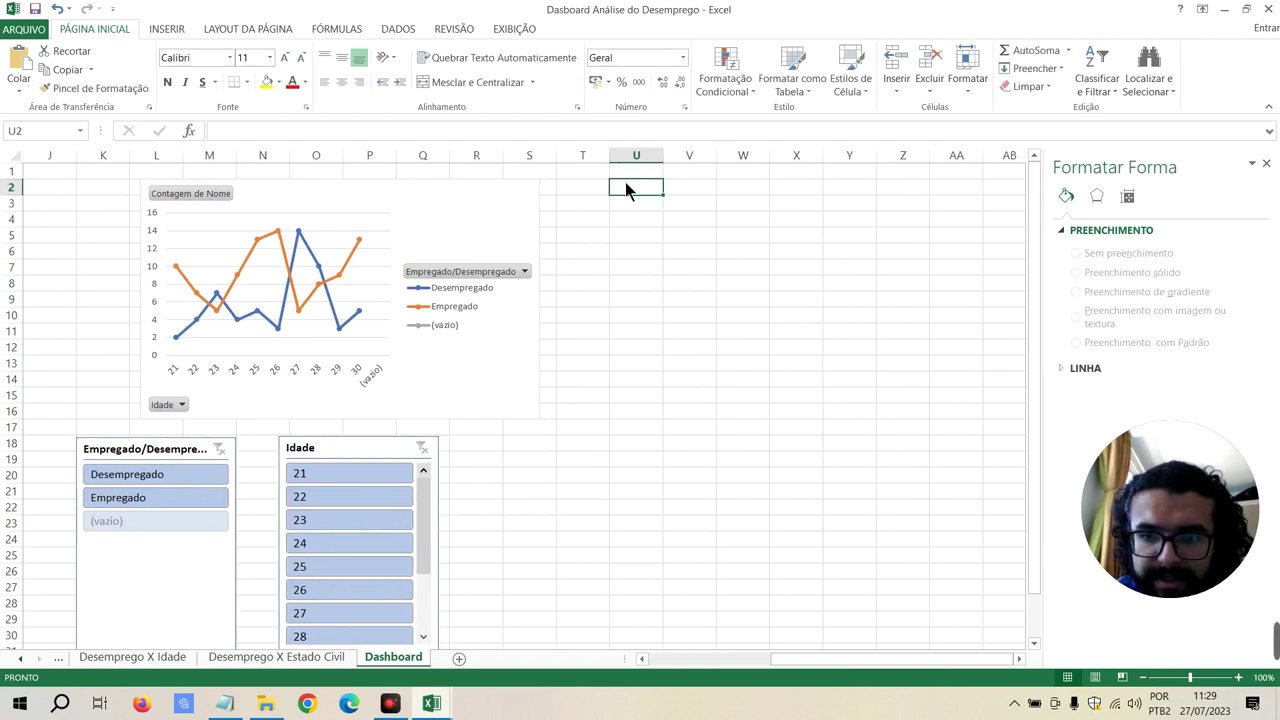
left_click(290, 657)
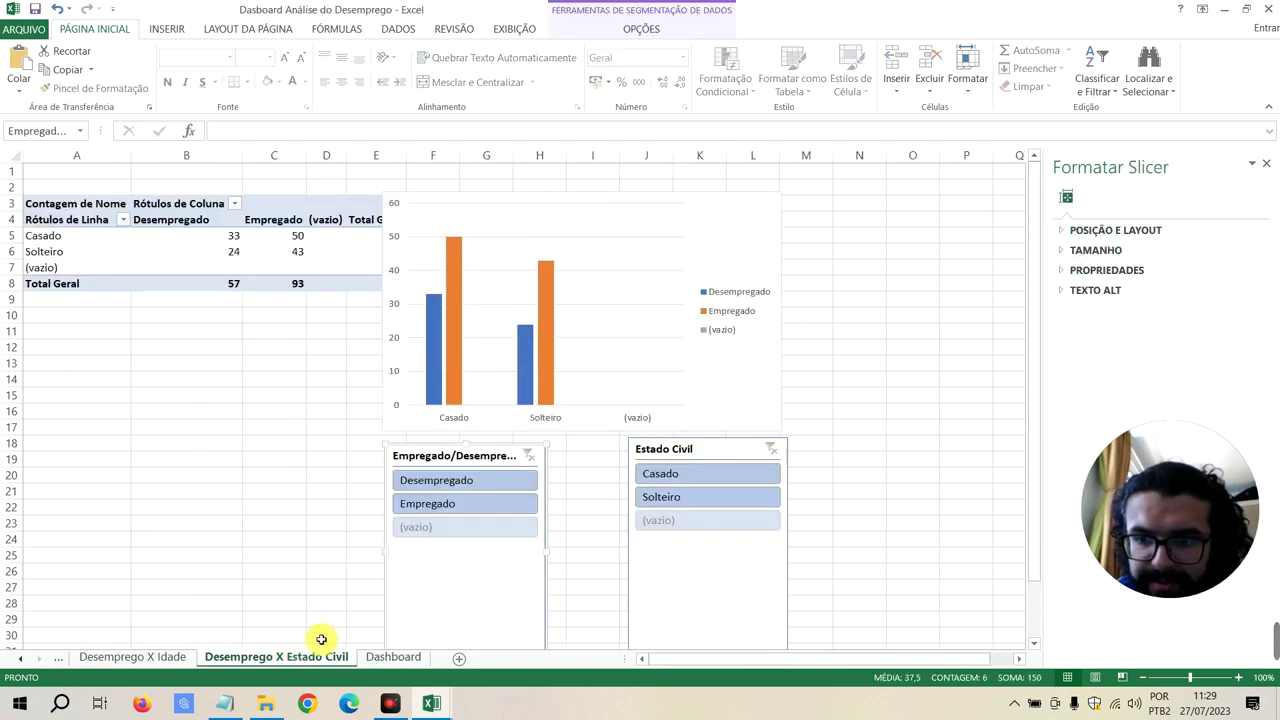
Copy the Casado/Solteiro chart with its Empregado/Desempregado and Estado Civil slicers onto the Dashboard
left_click(603, 210)
left_click_drag(597, 197, 659, 183)
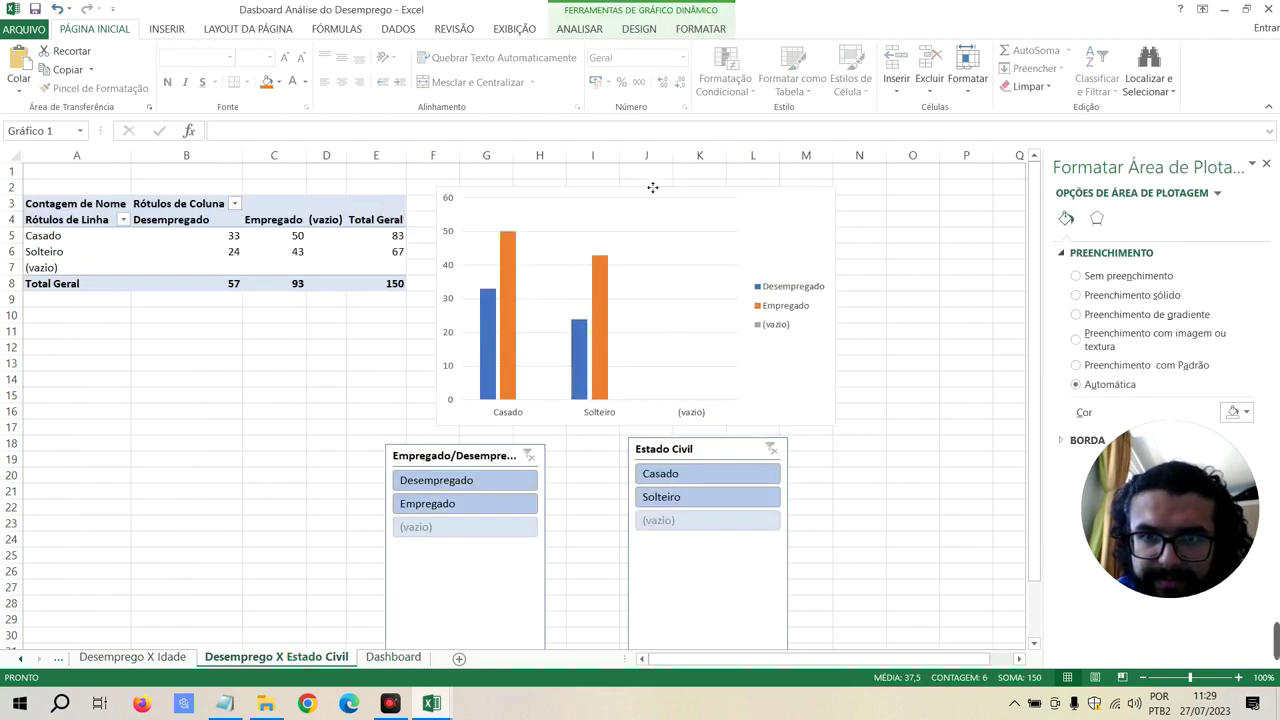
left_click(478, 447)
left_click(702, 445, "ctrl")
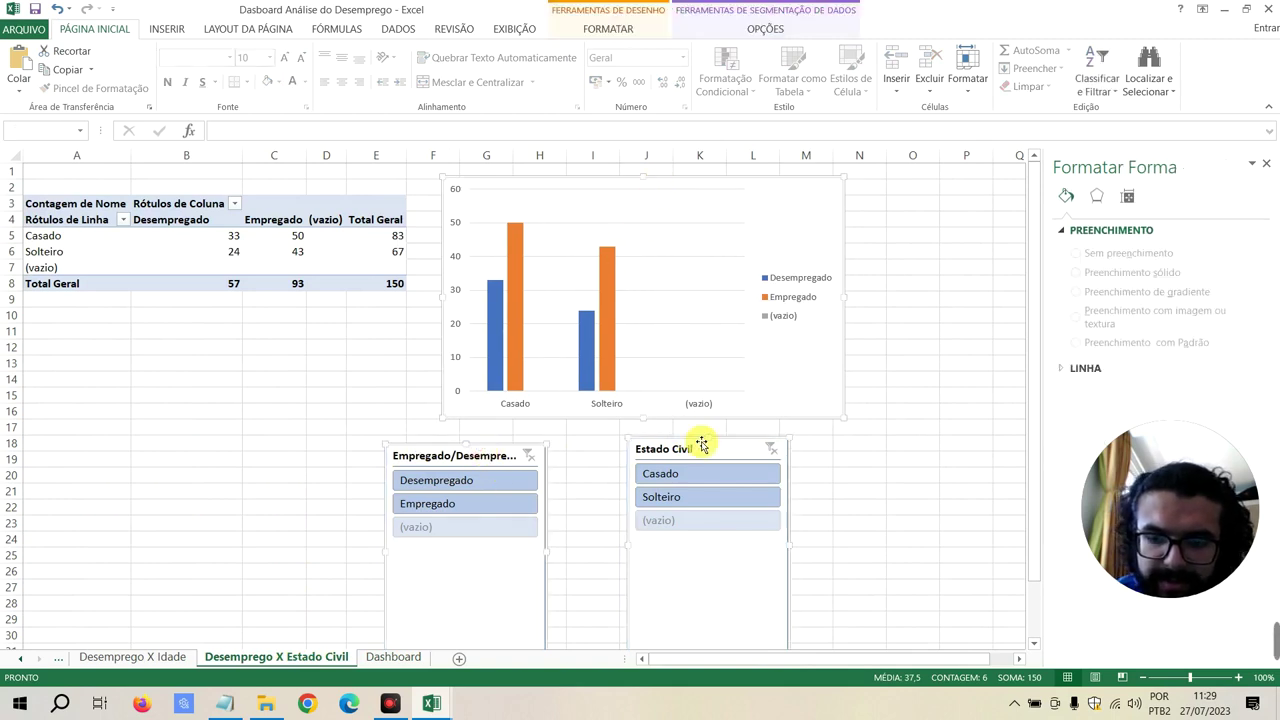
left_click(400, 660)
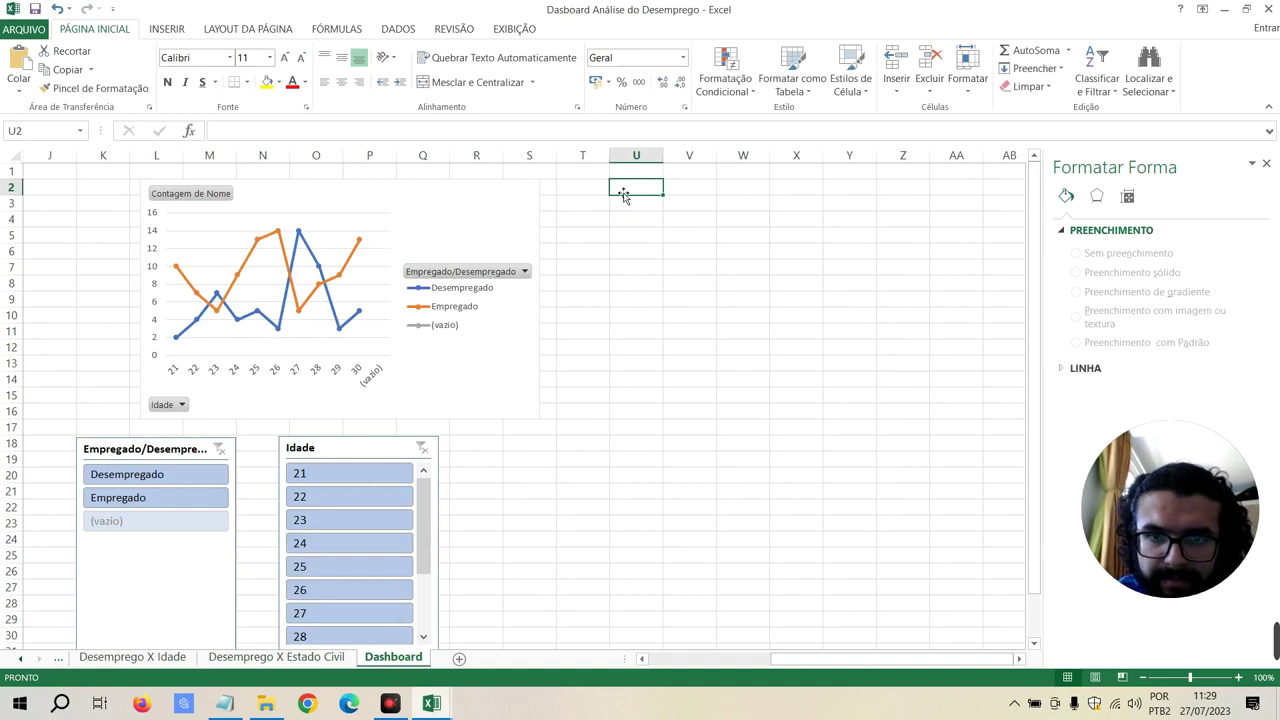
key("ctrl+v")
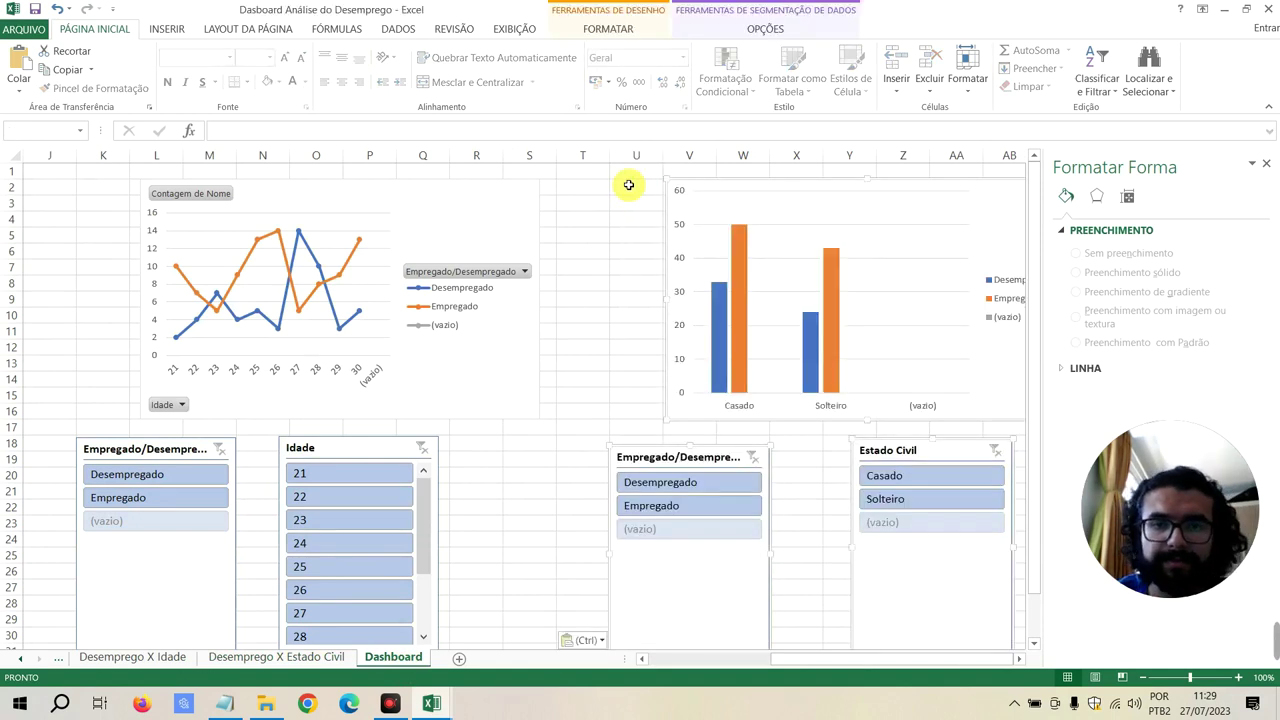
Close the formatting pane and shift the Estado chart and its two slicers slightly left
scroll(586, 346, "down", 3)
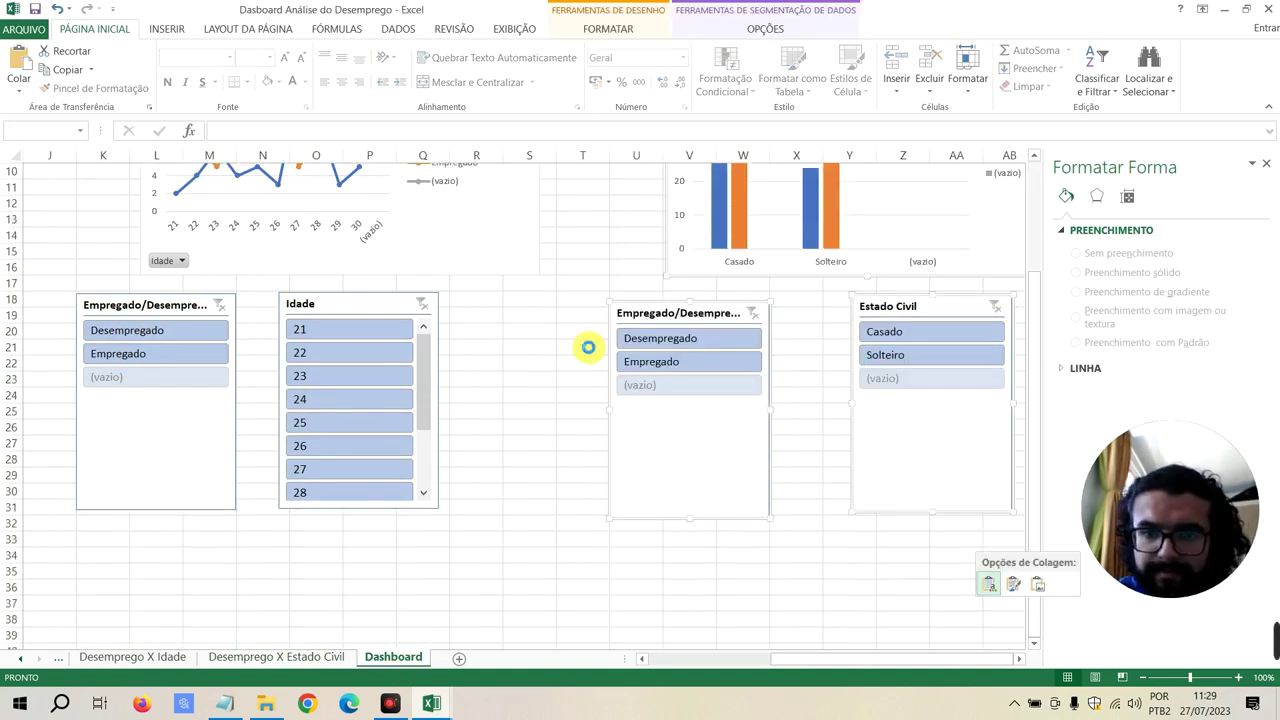
scroll(589, 347, "down", 1, "ctrl")
scroll(586, 348, "down", 1, "ctrl")
scroll(557, 351, "down", 1, "ctrl")
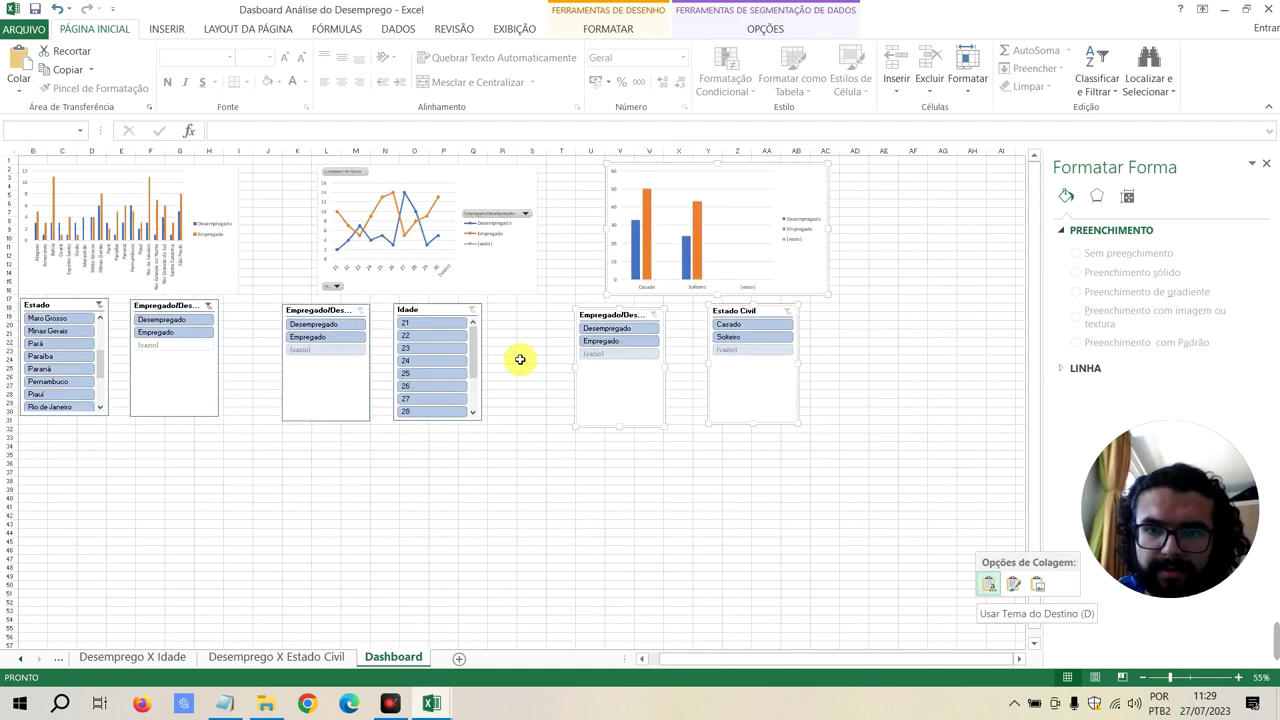
scroll(520, 358, "up", 1, "ctrl")
scroll(509, 360, "left", 3)
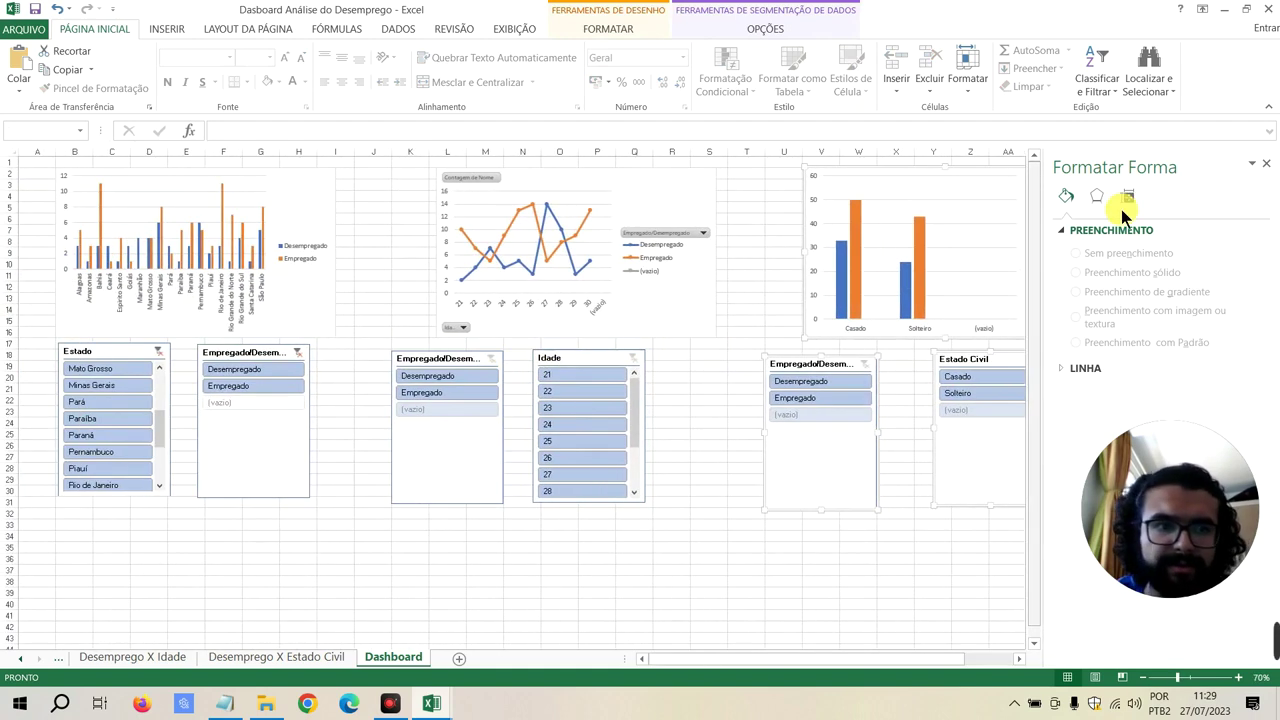
left_click(1264, 172)
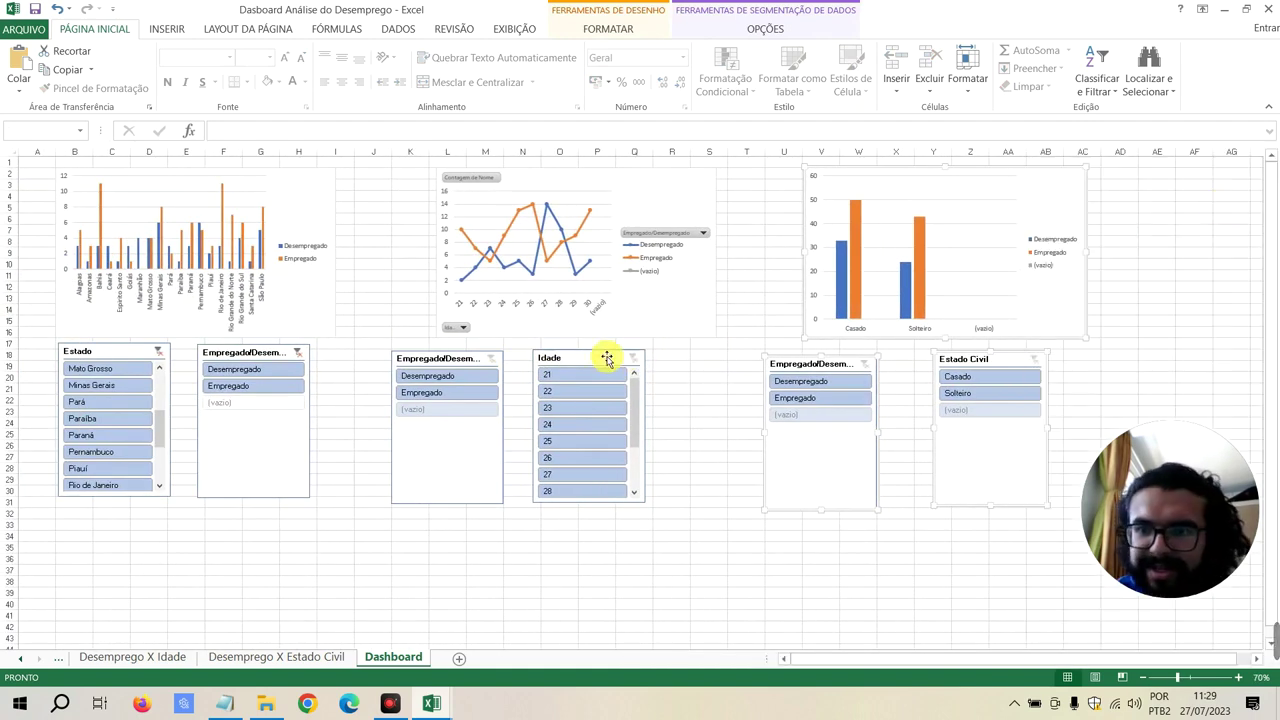
left_click(111, 173)
left_click_drag(111, 173, 93, 173)
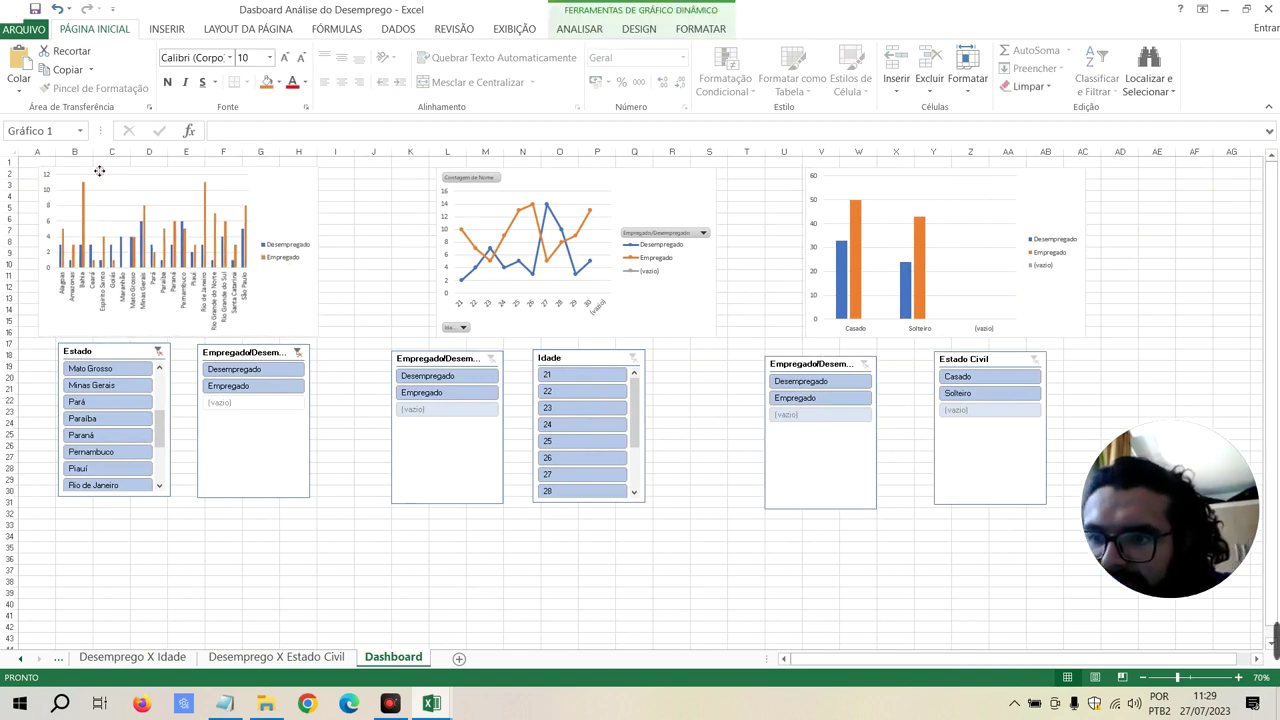
left_click_drag(137, 348, 118, 348)
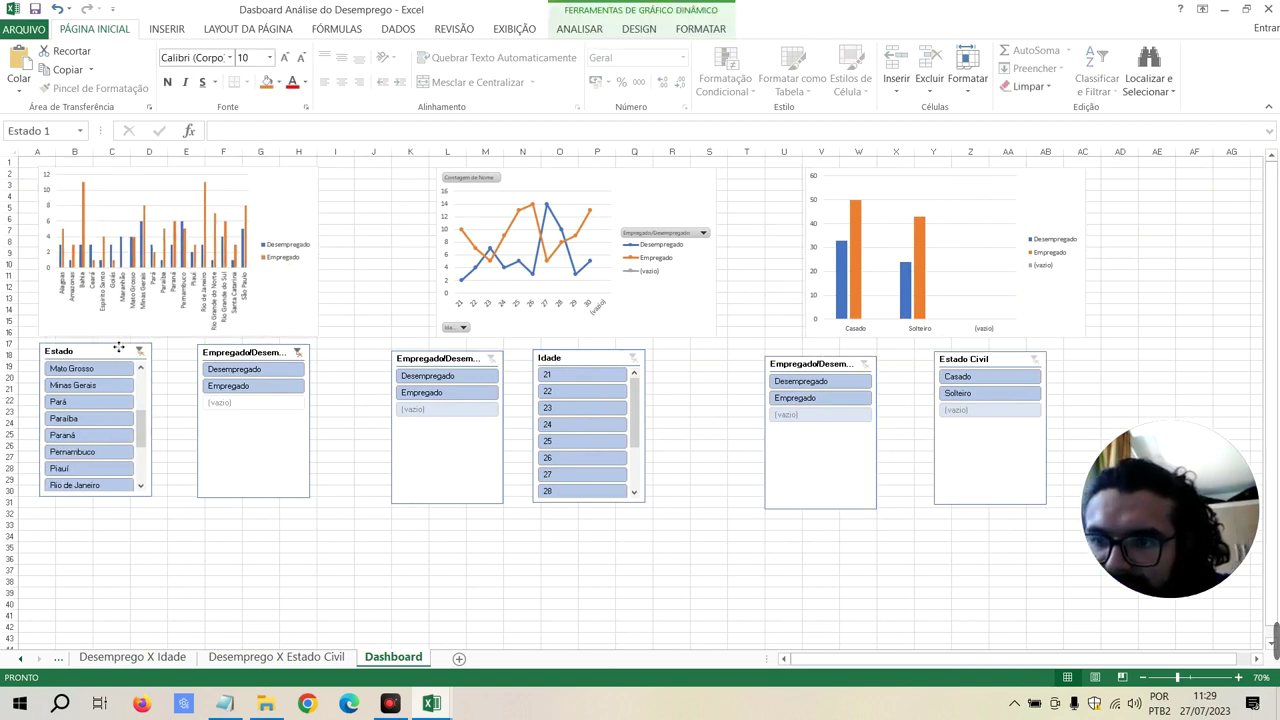
left_click_drag(241, 345, 209, 345)
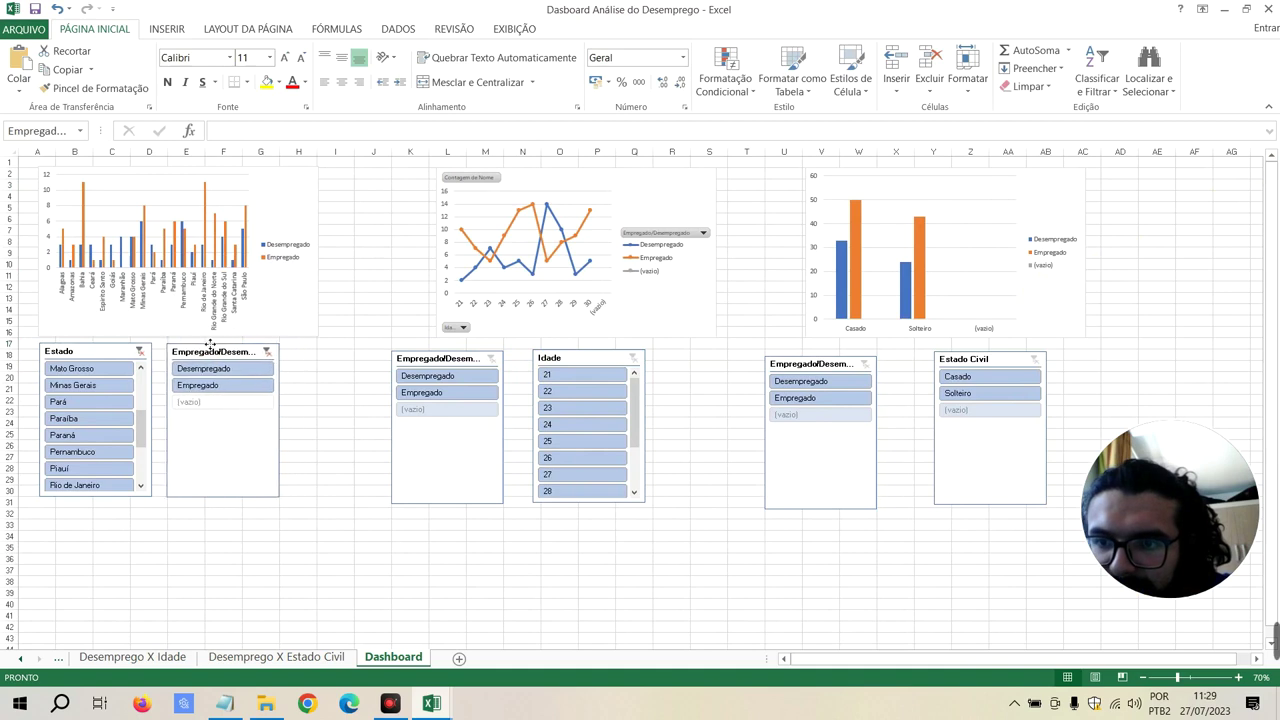
Line up the age and marital-status charts beside it, each with its two slicers below
left_click(497, 249)
left_click_drag(520, 177, 408, 177)
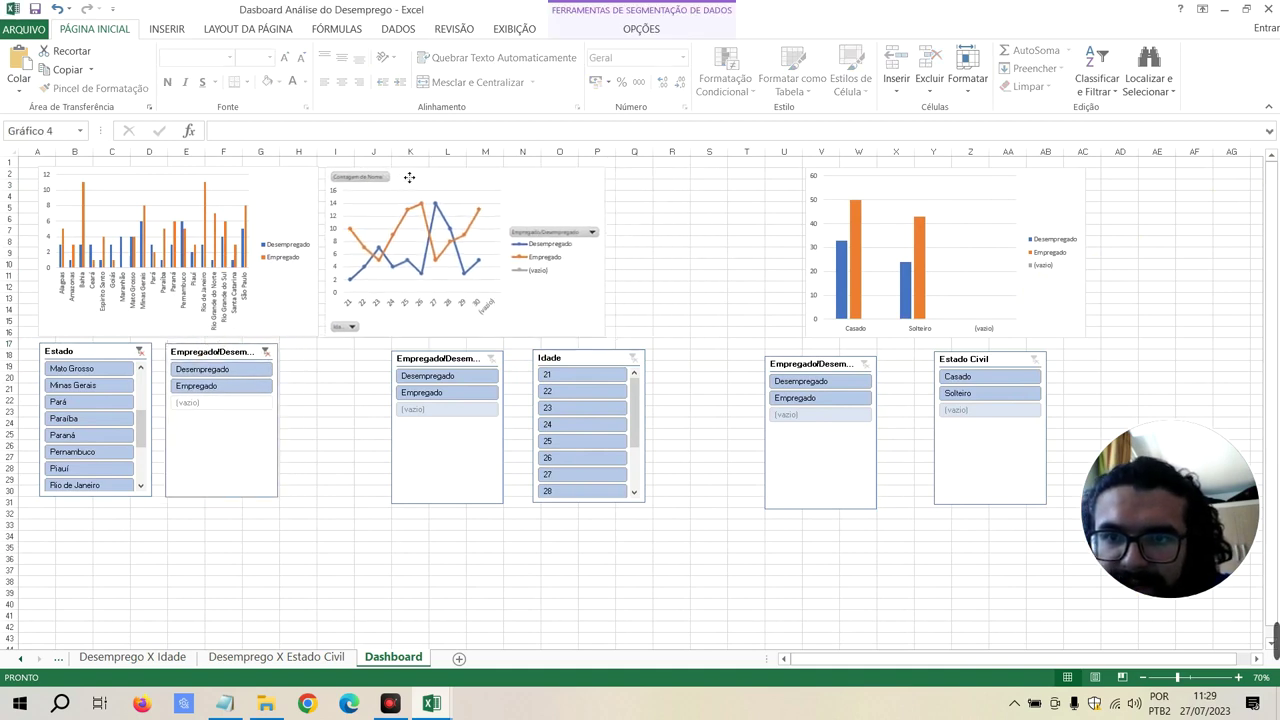
left_click_drag(451, 360, 385, 347)
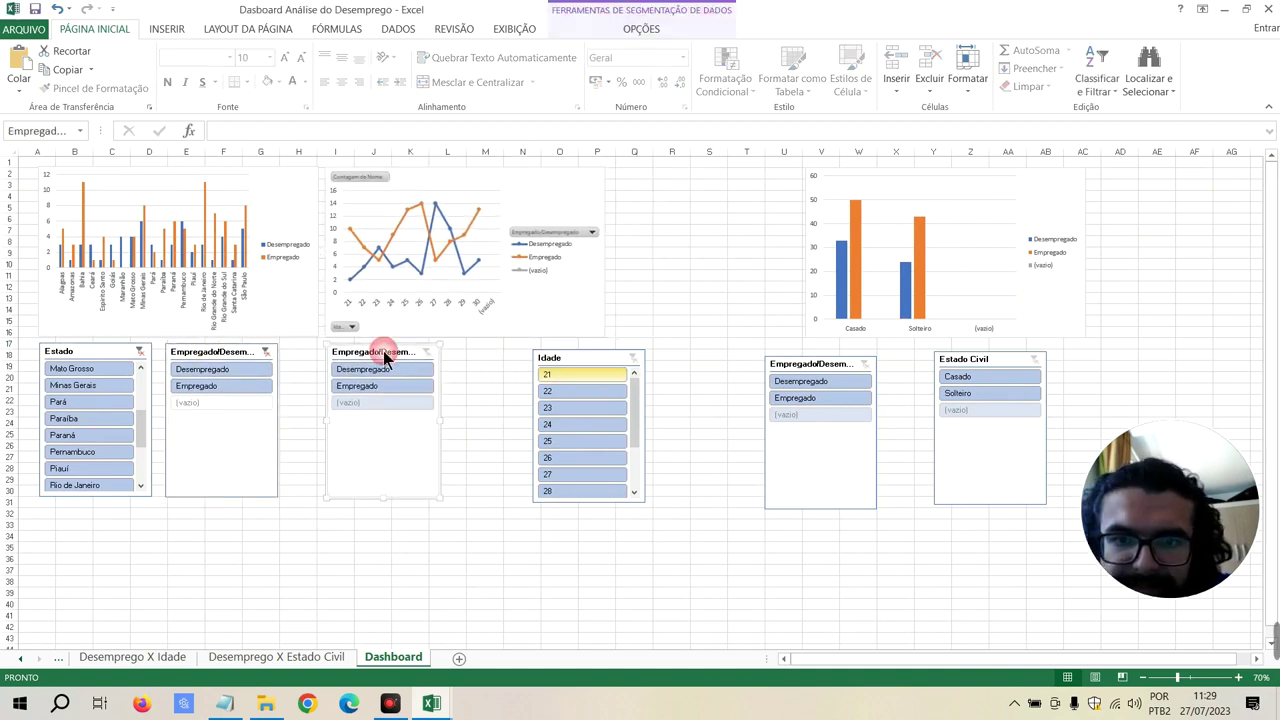
left_click_drag(588, 357, 511, 351)
left_click(511, 351)
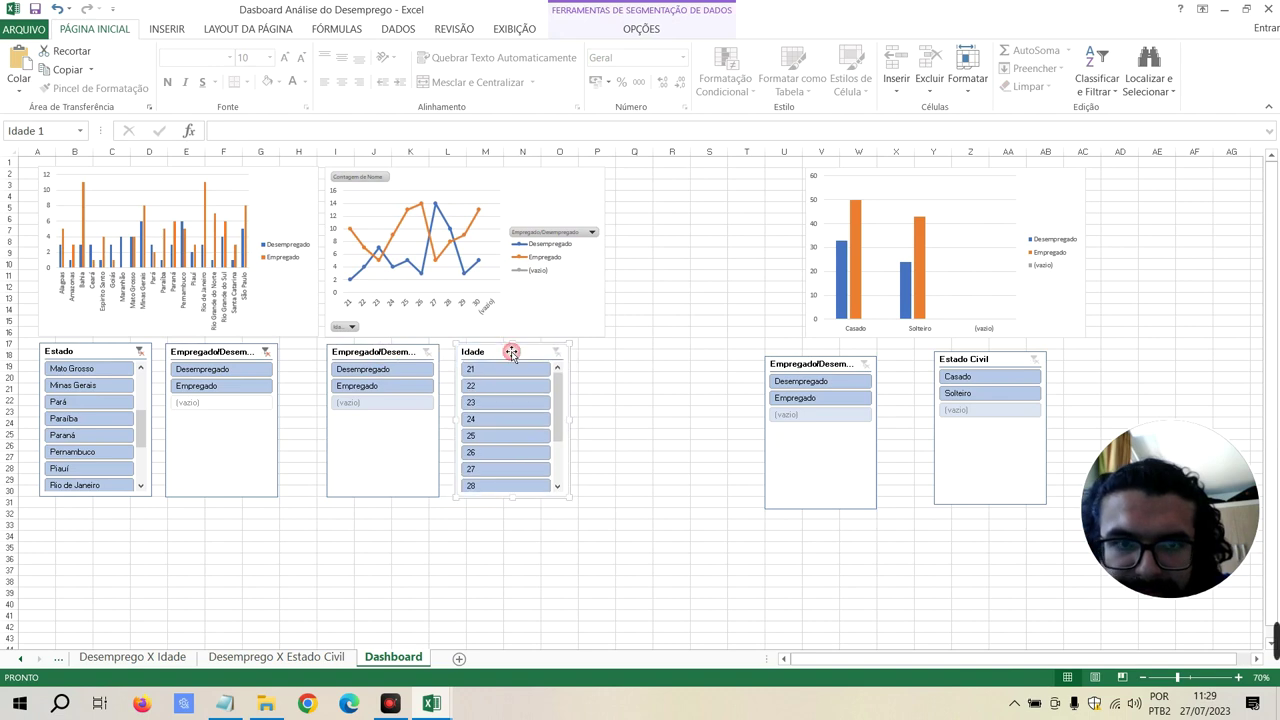
left_click(889, 186)
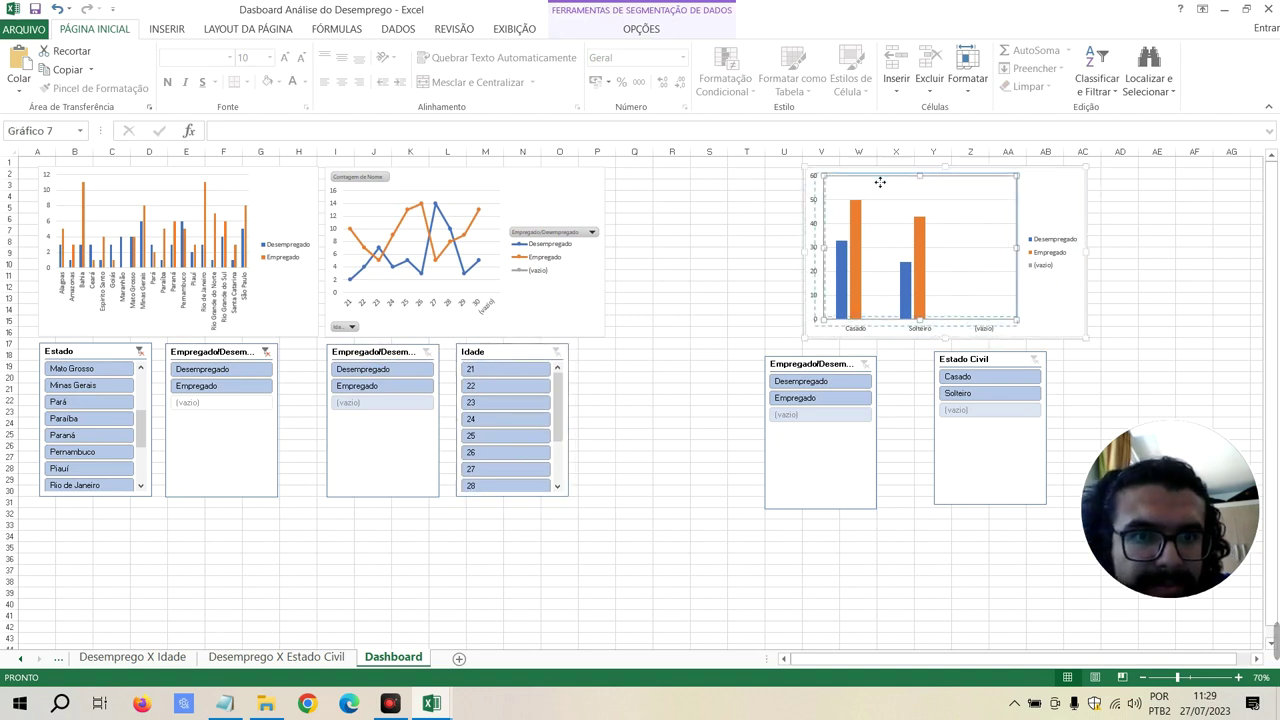
left_click_drag(899, 186, 764, 170)
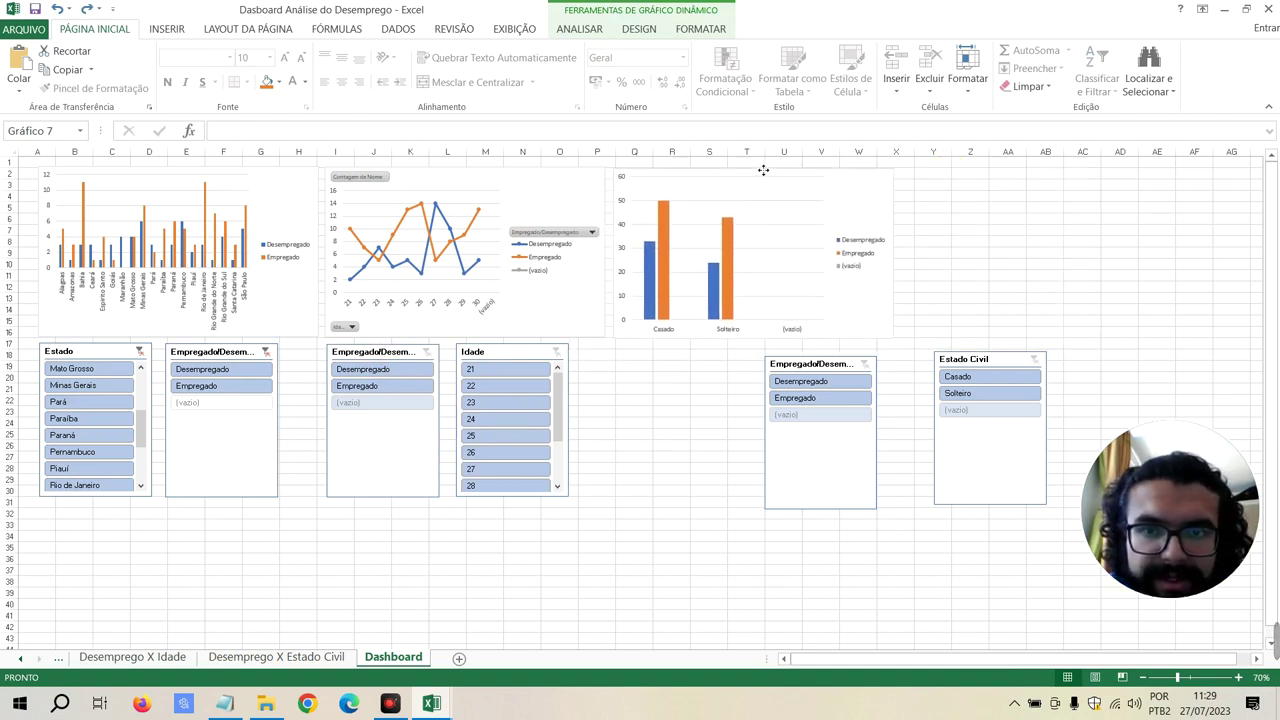
left_click_drag(817, 361, 662, 350)
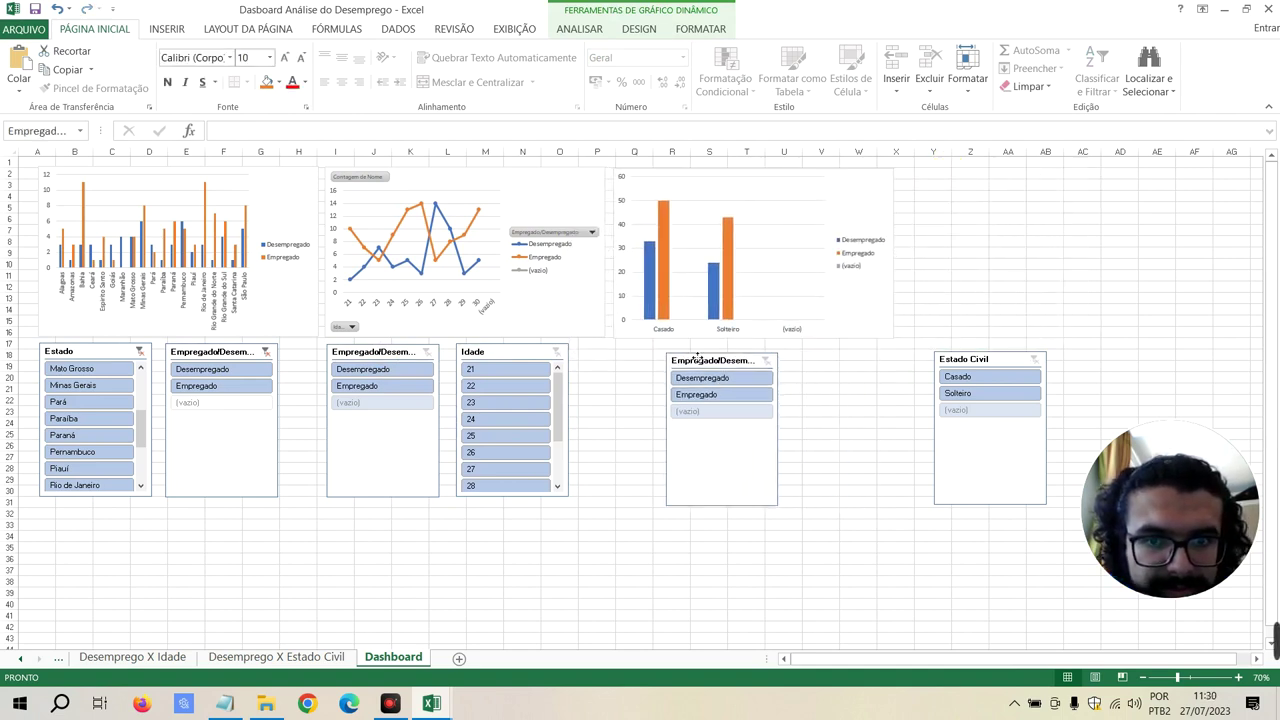
left_click_drag(987, 358, 798, 355)
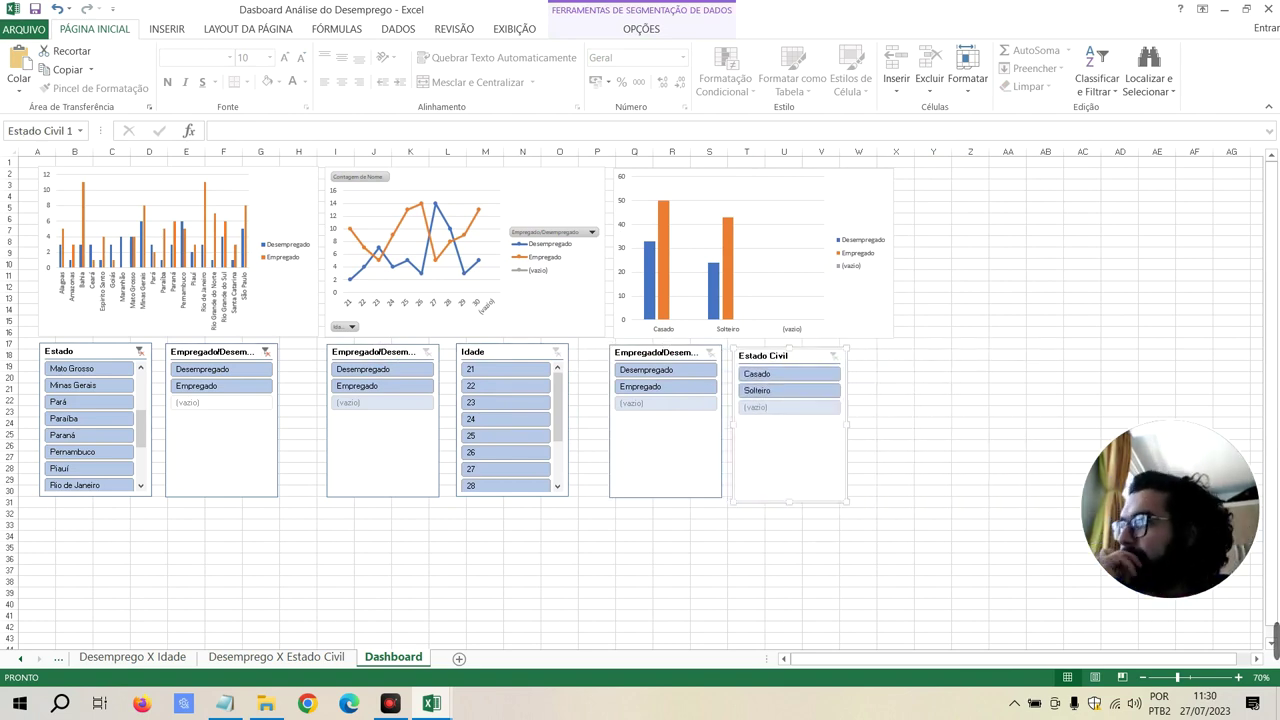
Test each chart's employment slicer with Empregado and Desempregado, then clear every filter
key("Escape")
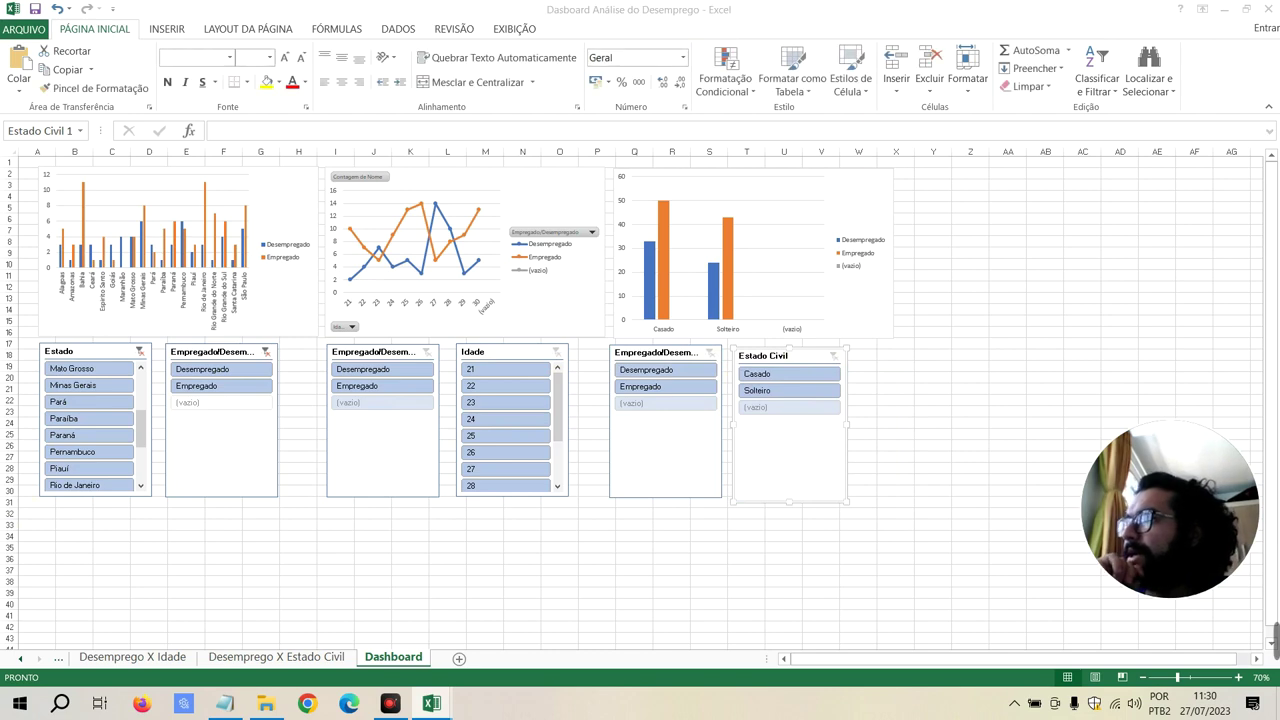
left_click(216, 447)
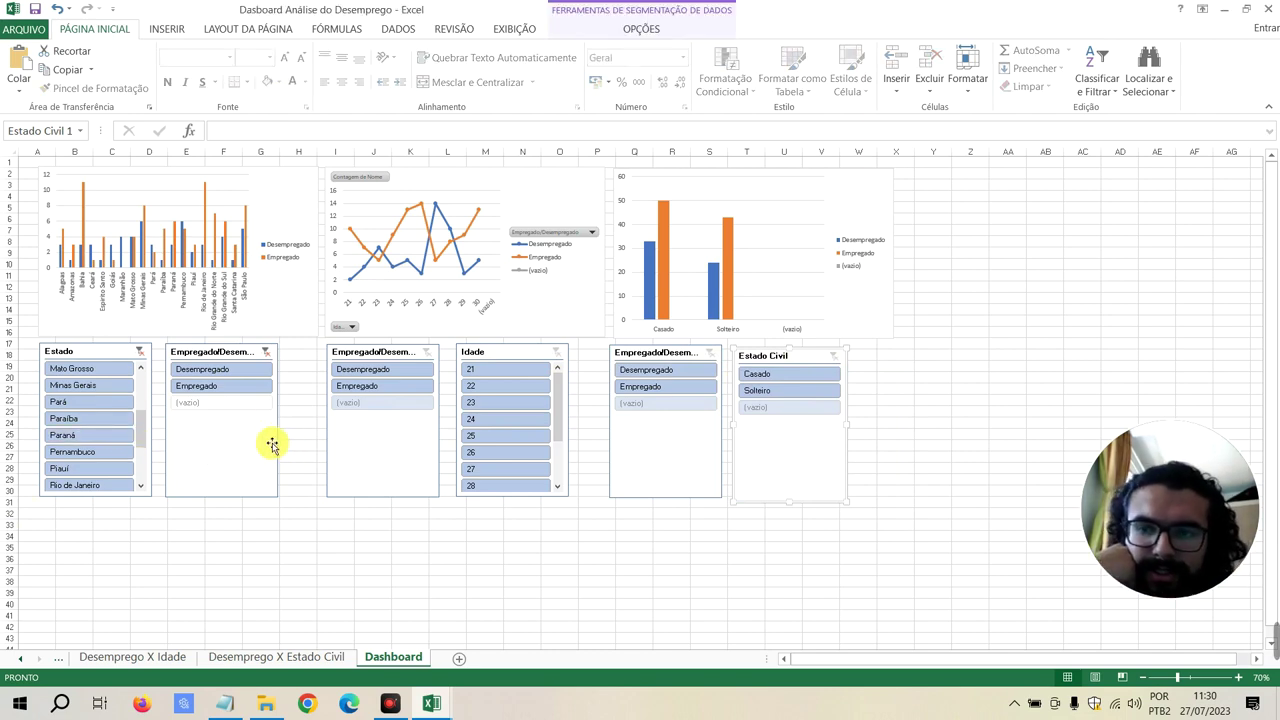
left_click(207, 370)
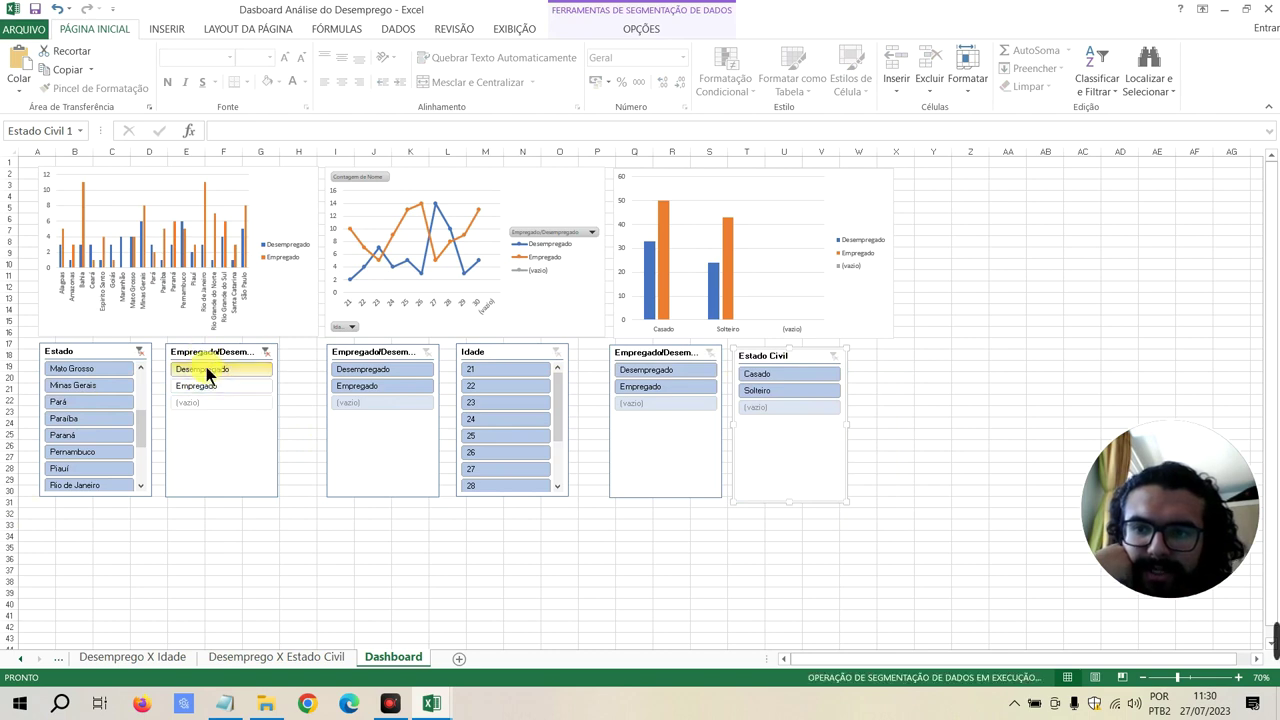
left_click(222, 387)
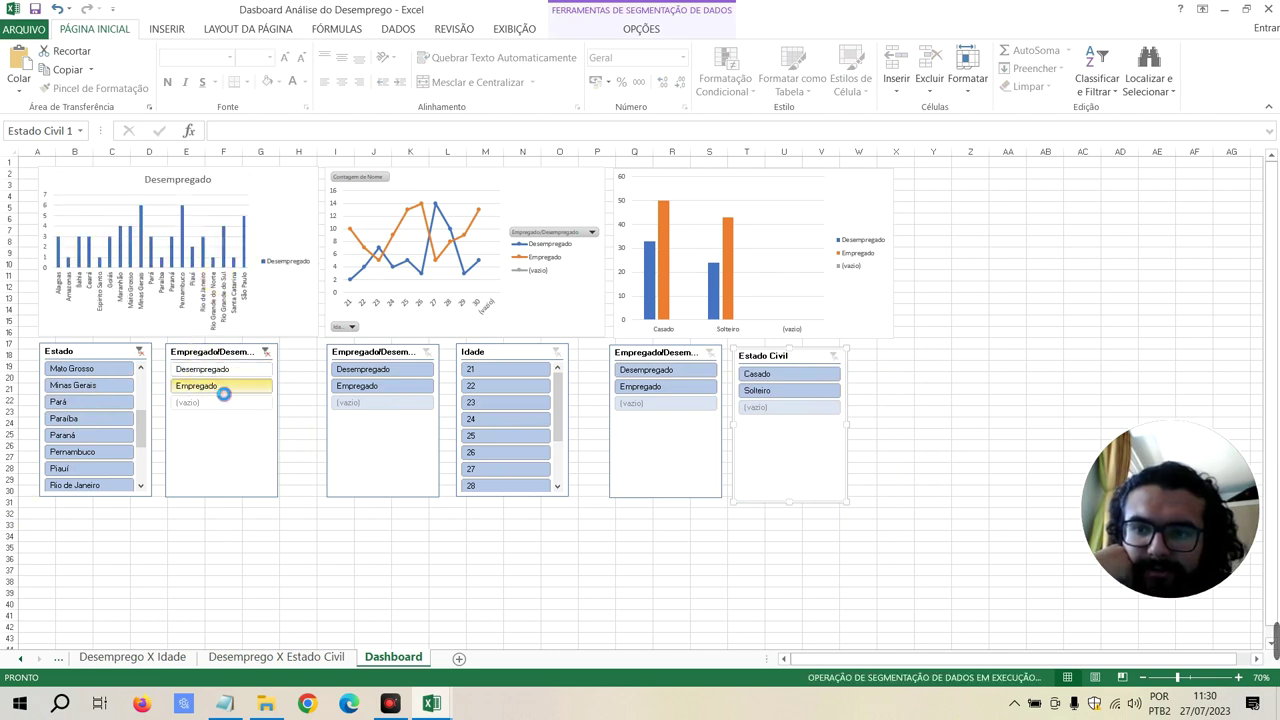
left_click(368, 370)
left_click(396, 388)
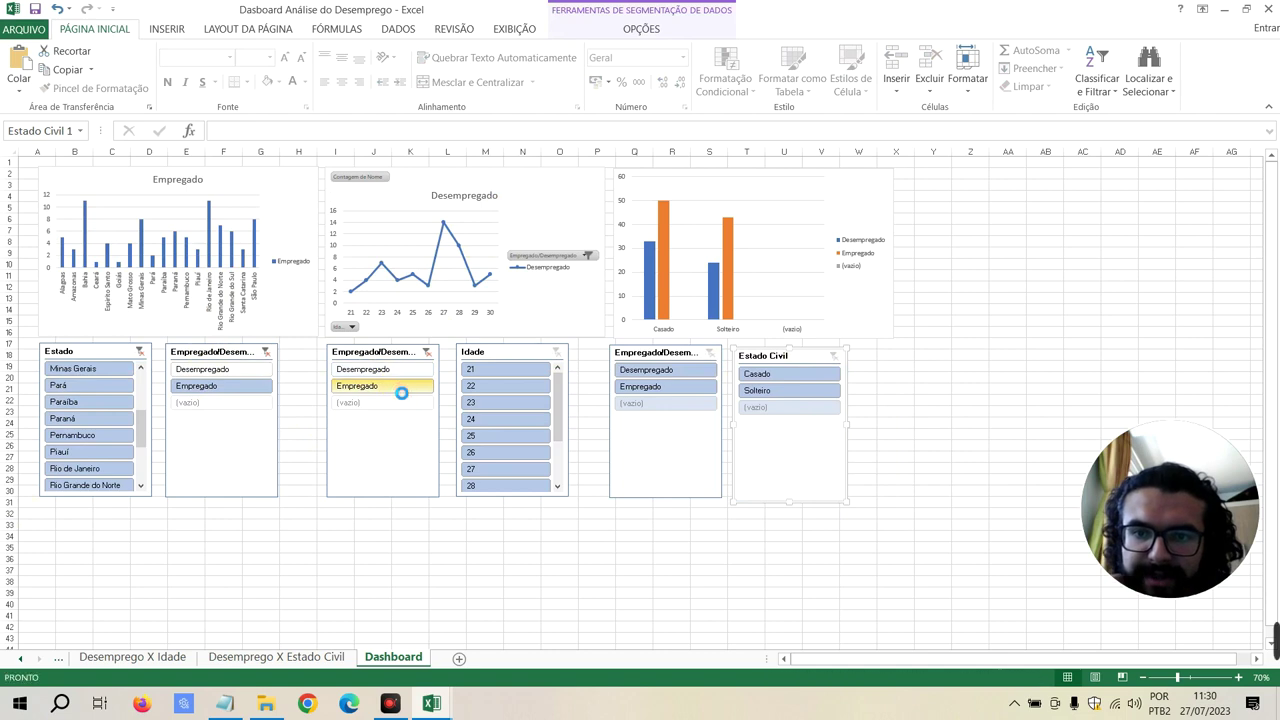
left_click(428, 351)
left_click(268, 352)
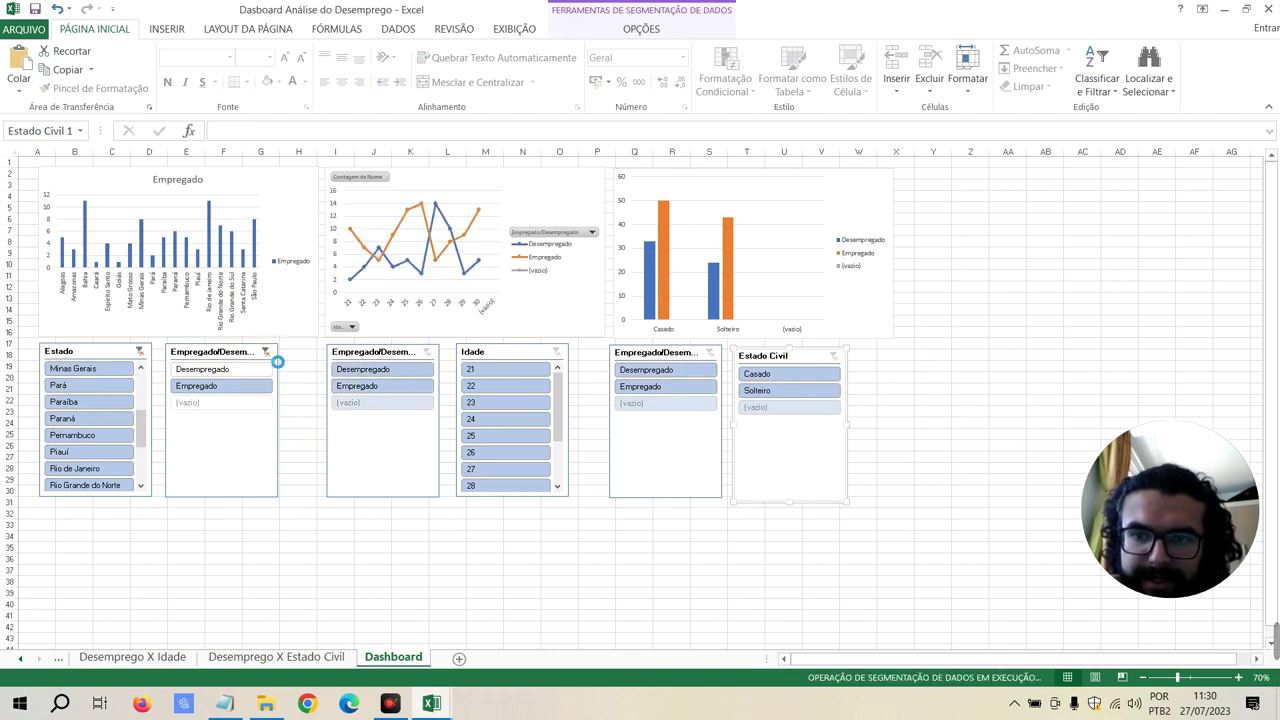
left_click(655, 390)
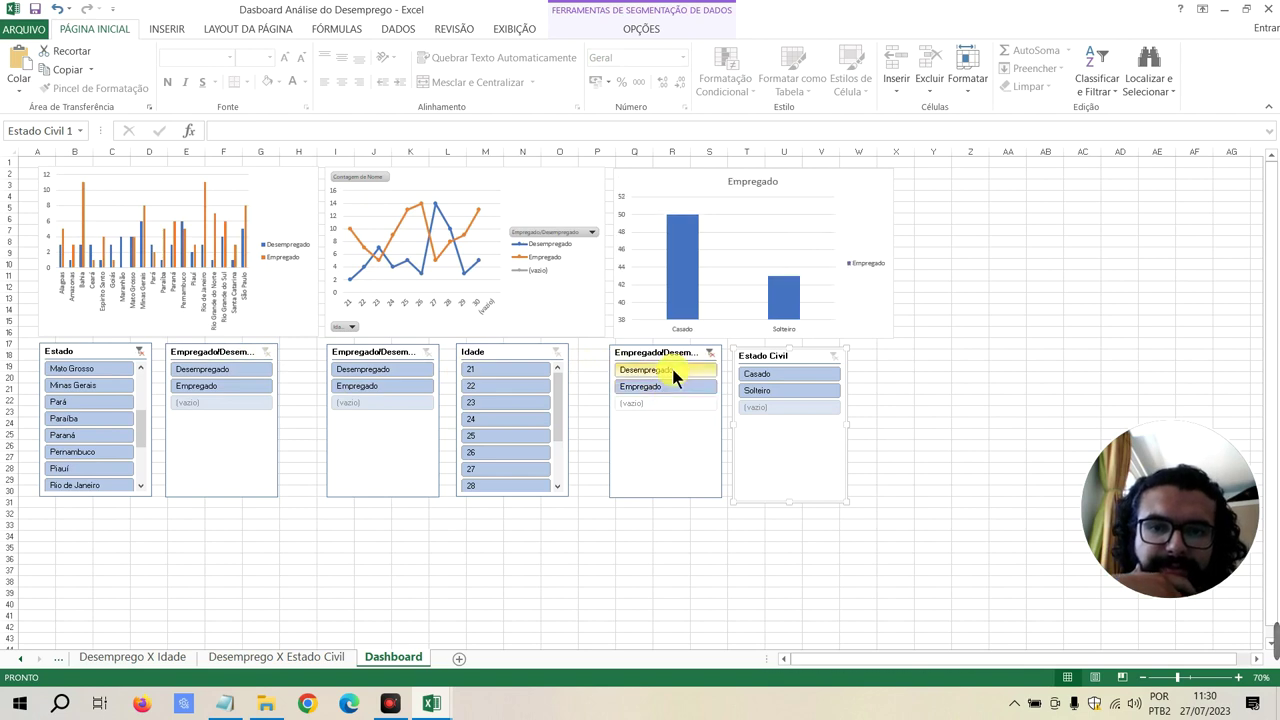
left_click(671, 369)
left_click(710, 353)
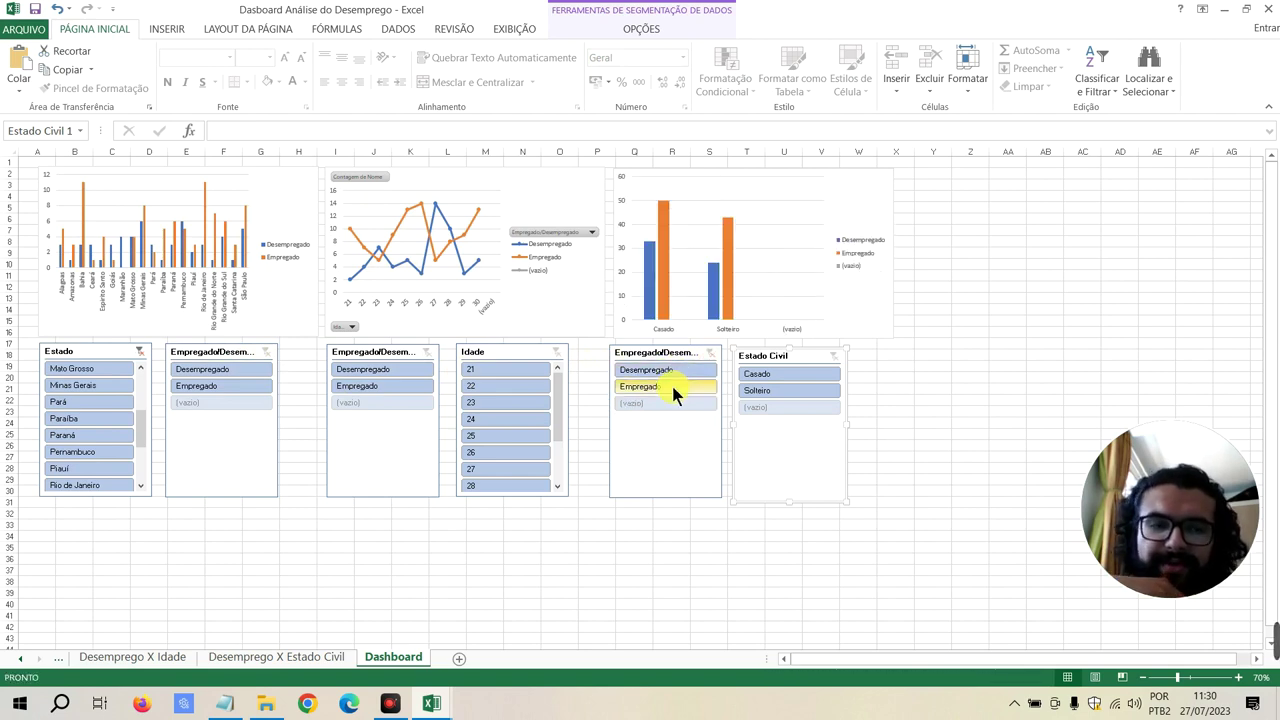
left_click(234, 422)
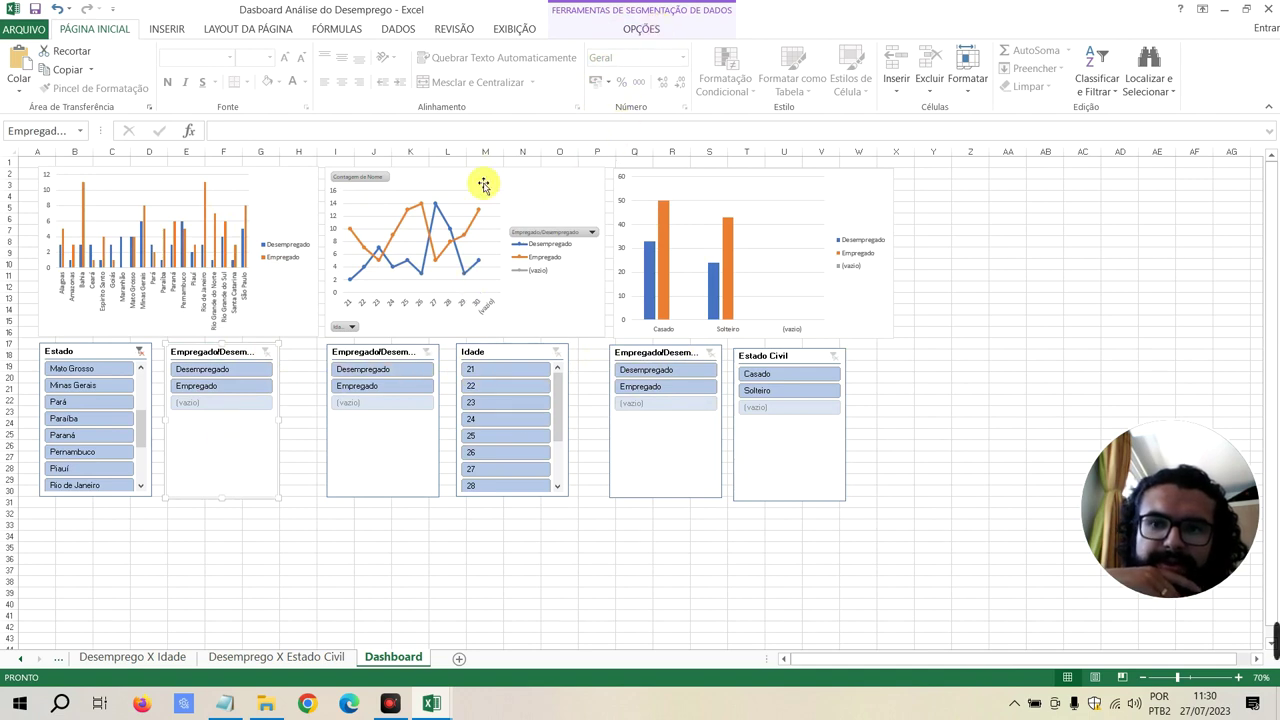
Connect the first Empregado/Desempregado slicer to the marital-status and age pivot tables
left_click(641, 29)
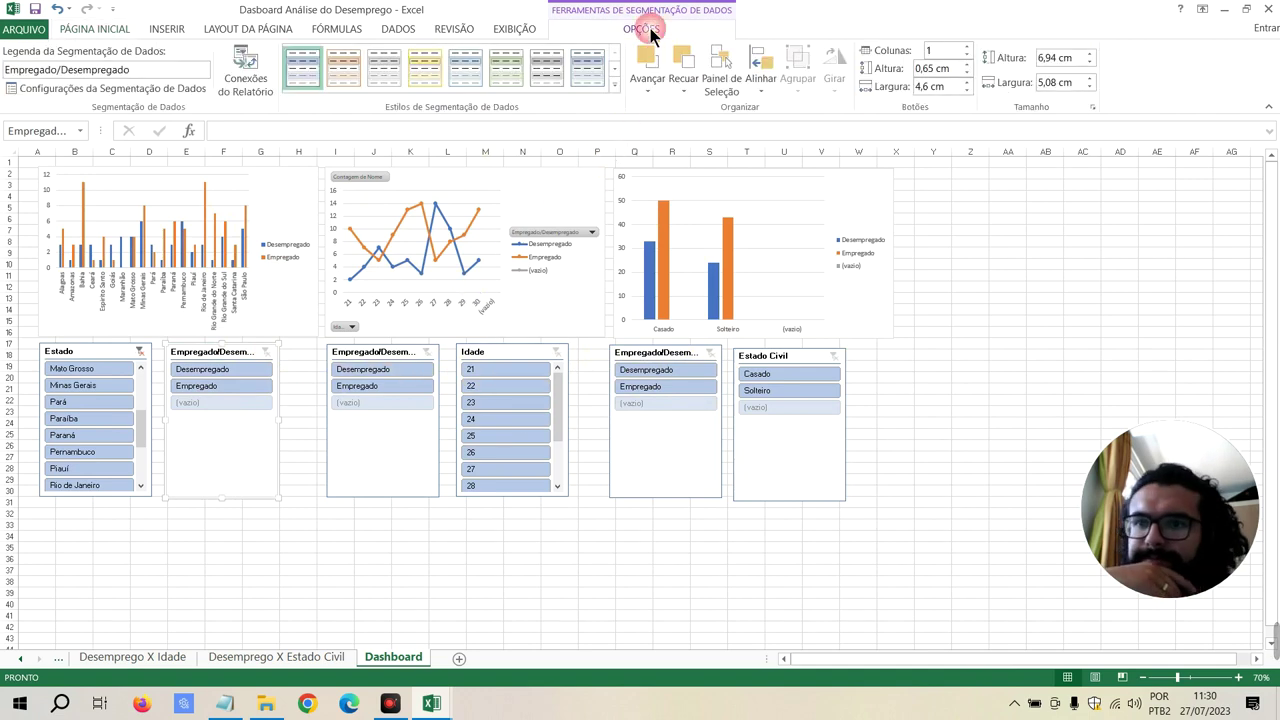
left_click(255, 82)
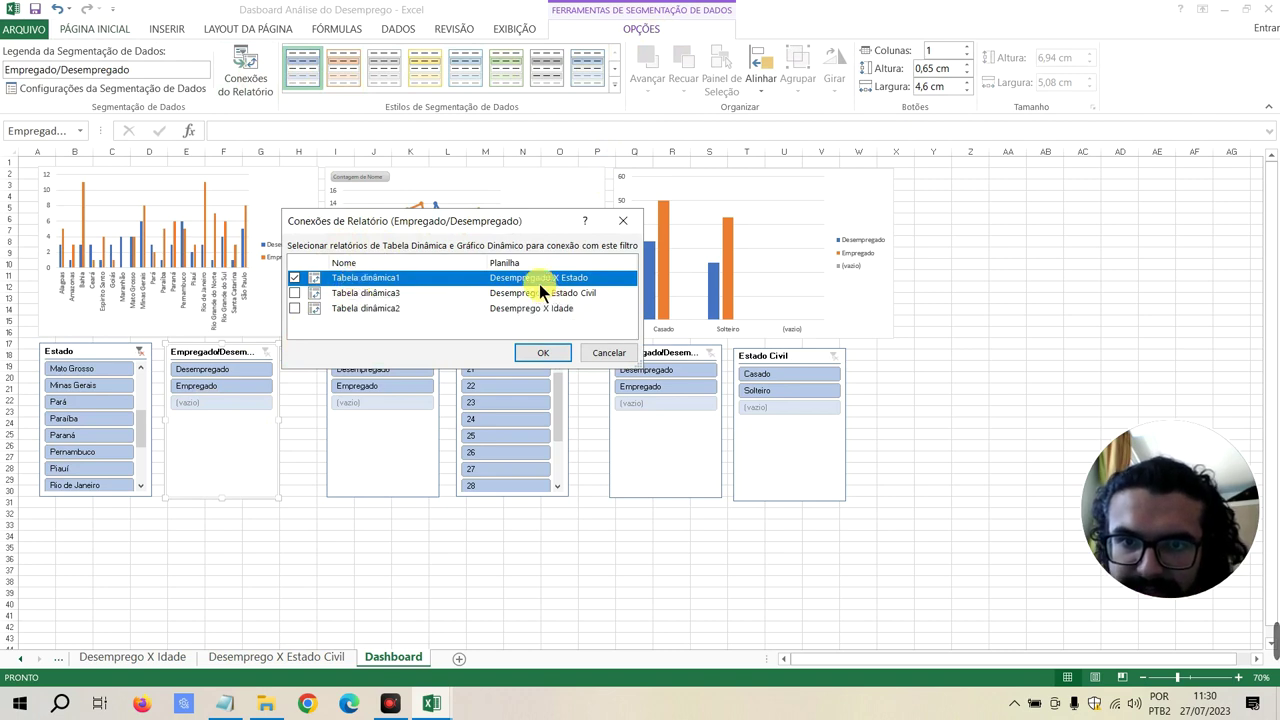
left_click(296, 292)
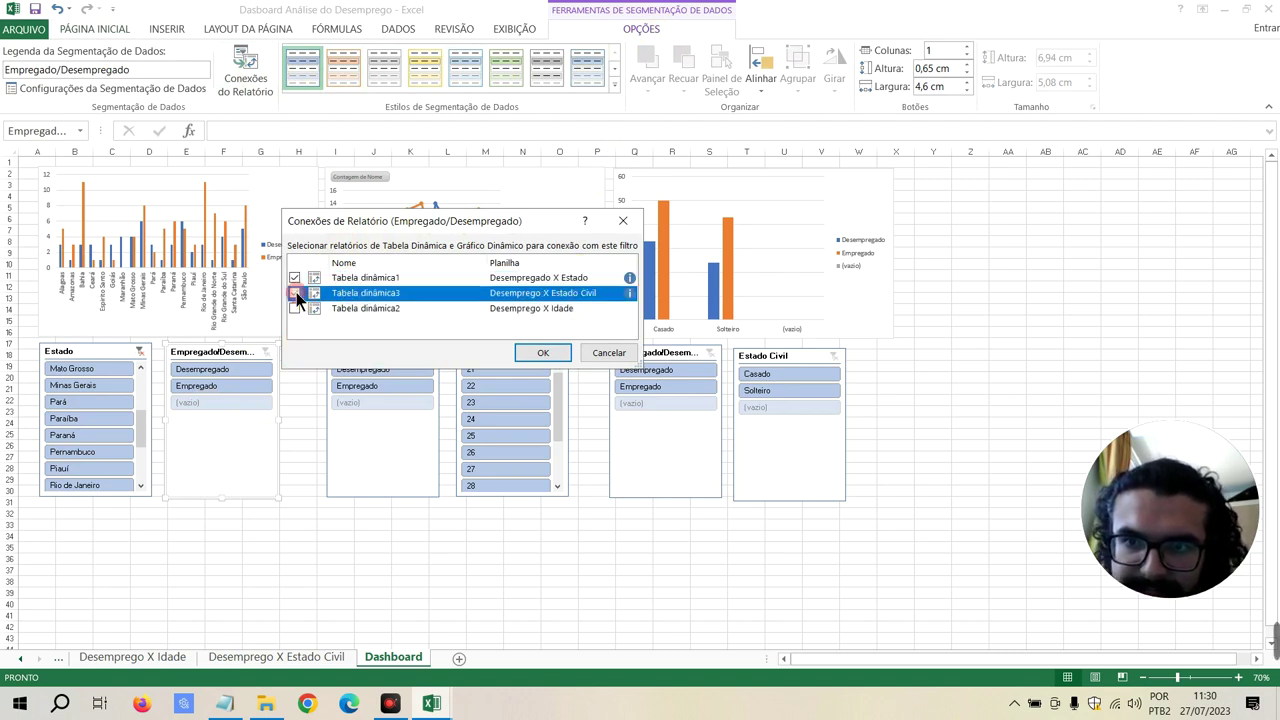
left_click(295, 309)
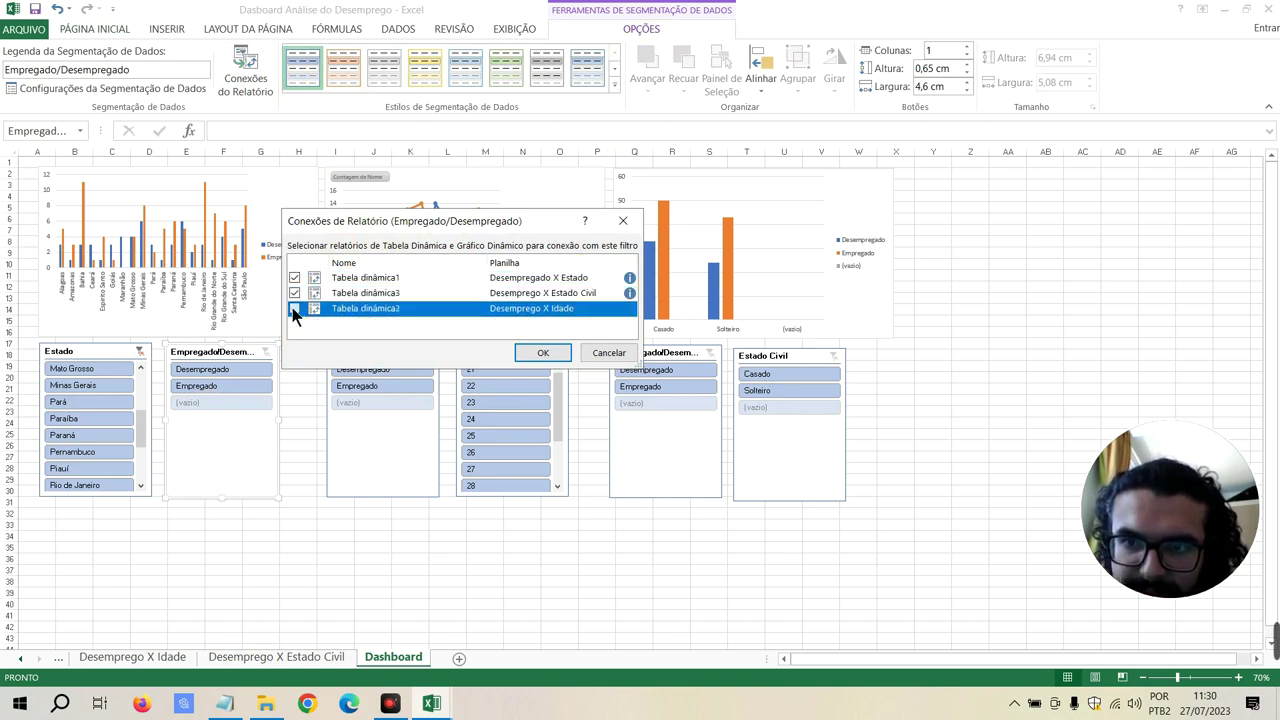
left_click(543, 353)
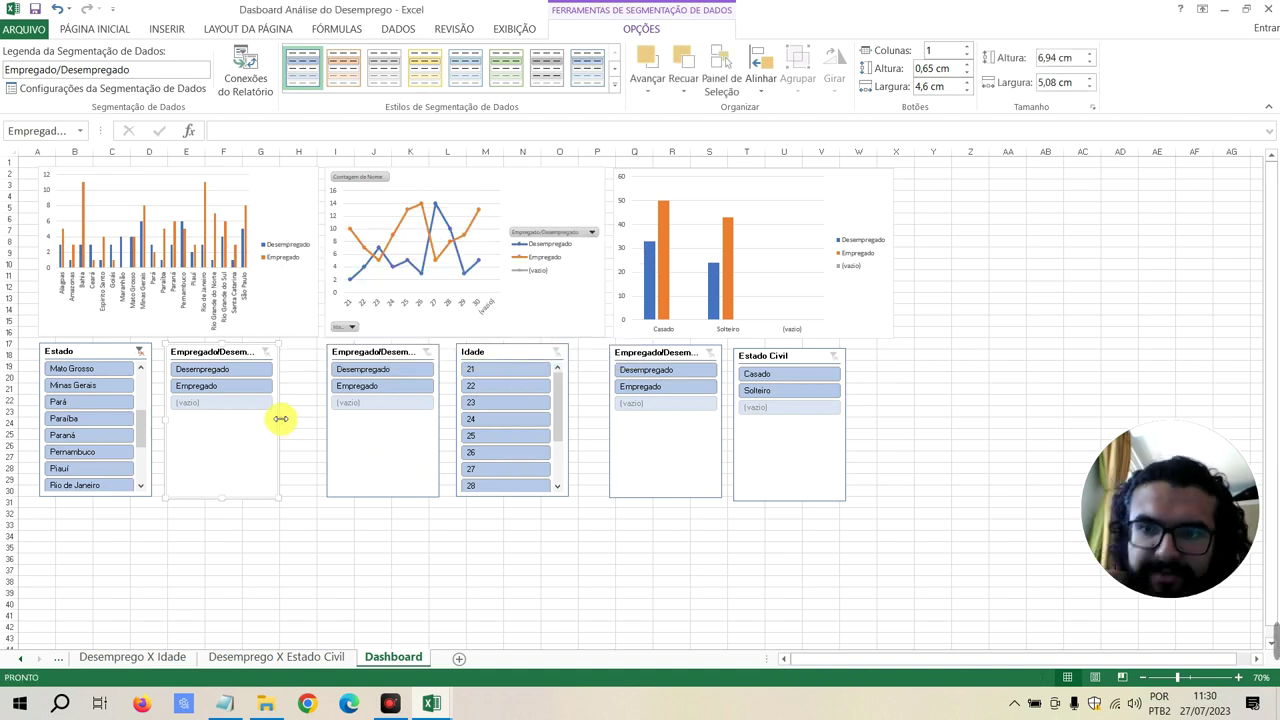
Delete the two duplicate employment slicers and move the Idade slicer beside the remaining one
left_click(381, 447)
key("Delete")
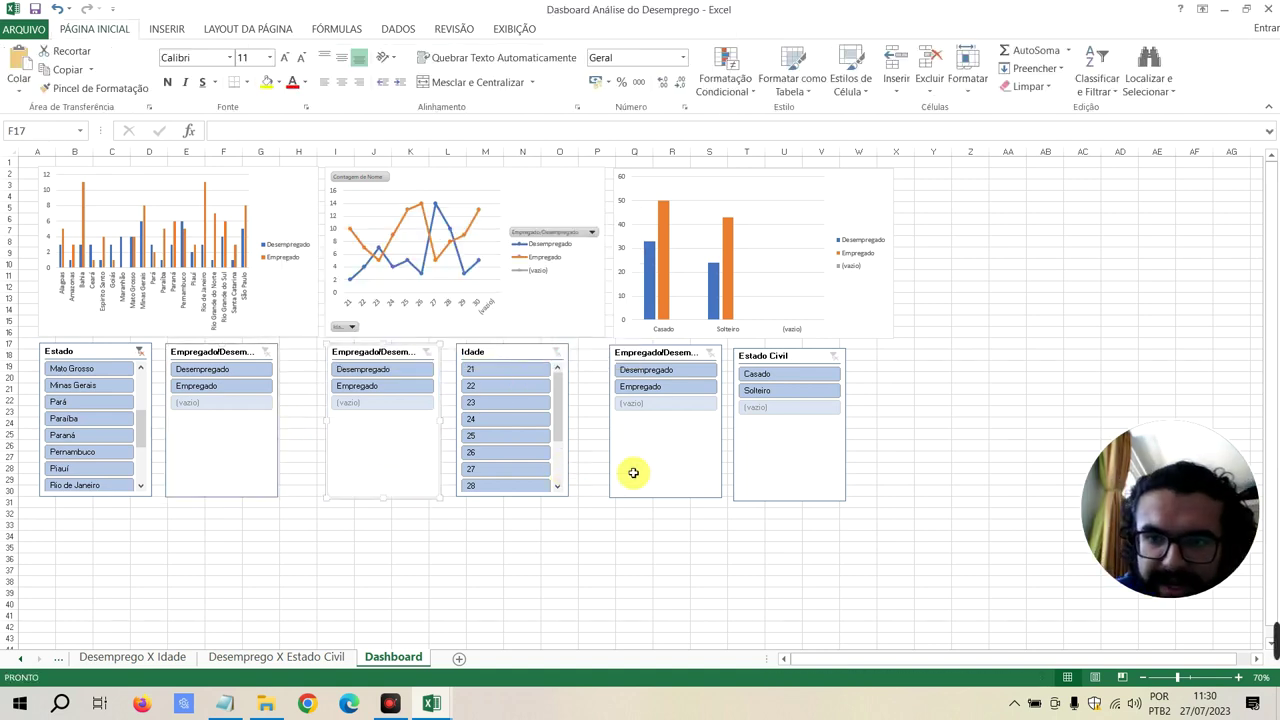
left_click(677, 445)
key("Delete")
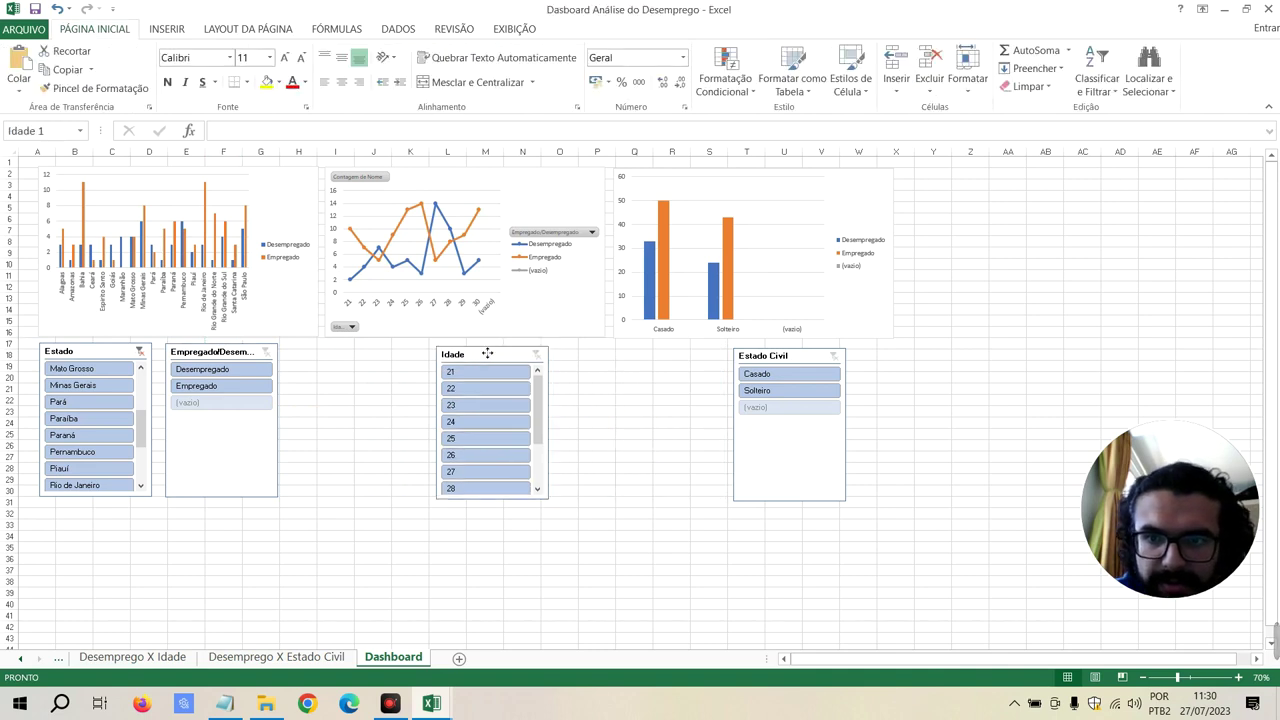
left_click_drag(539, 360, 413, 367)
Test the Desempregado, Empregado and age 21/22 filters, then clear both slicers
left_click(252, 377)
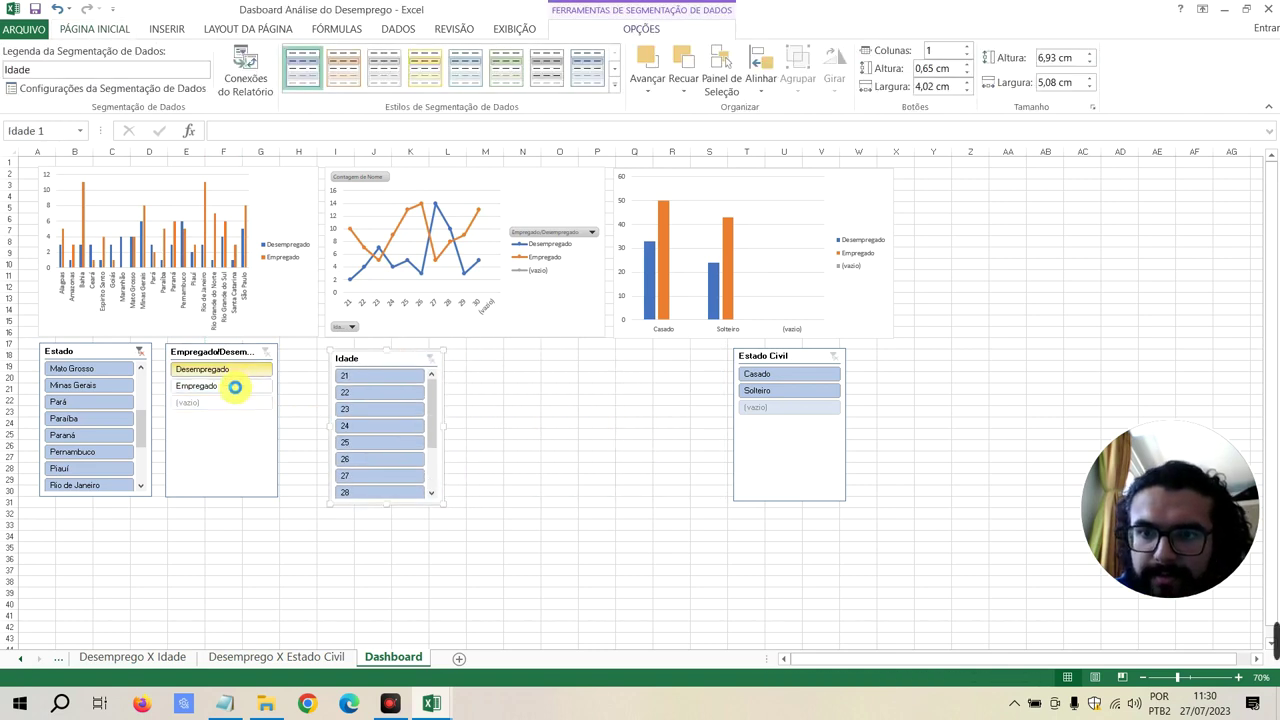
left_click(233, 387)
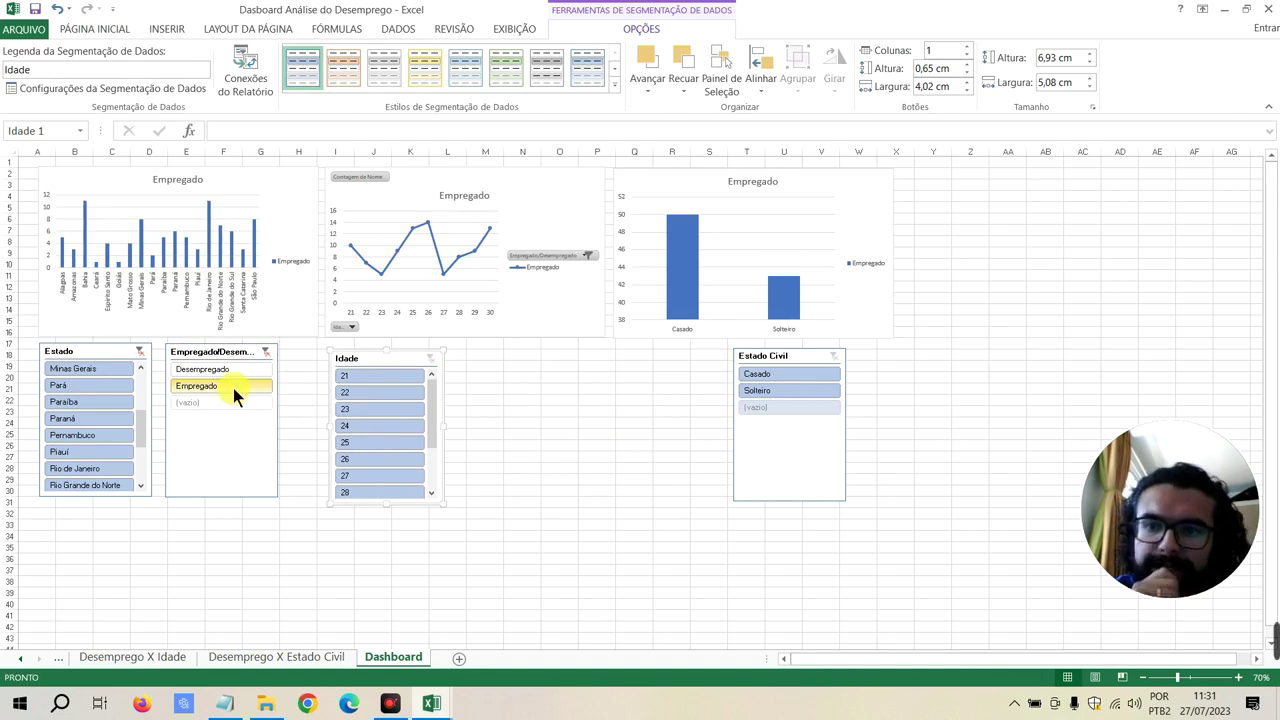
left_click(254, 369)
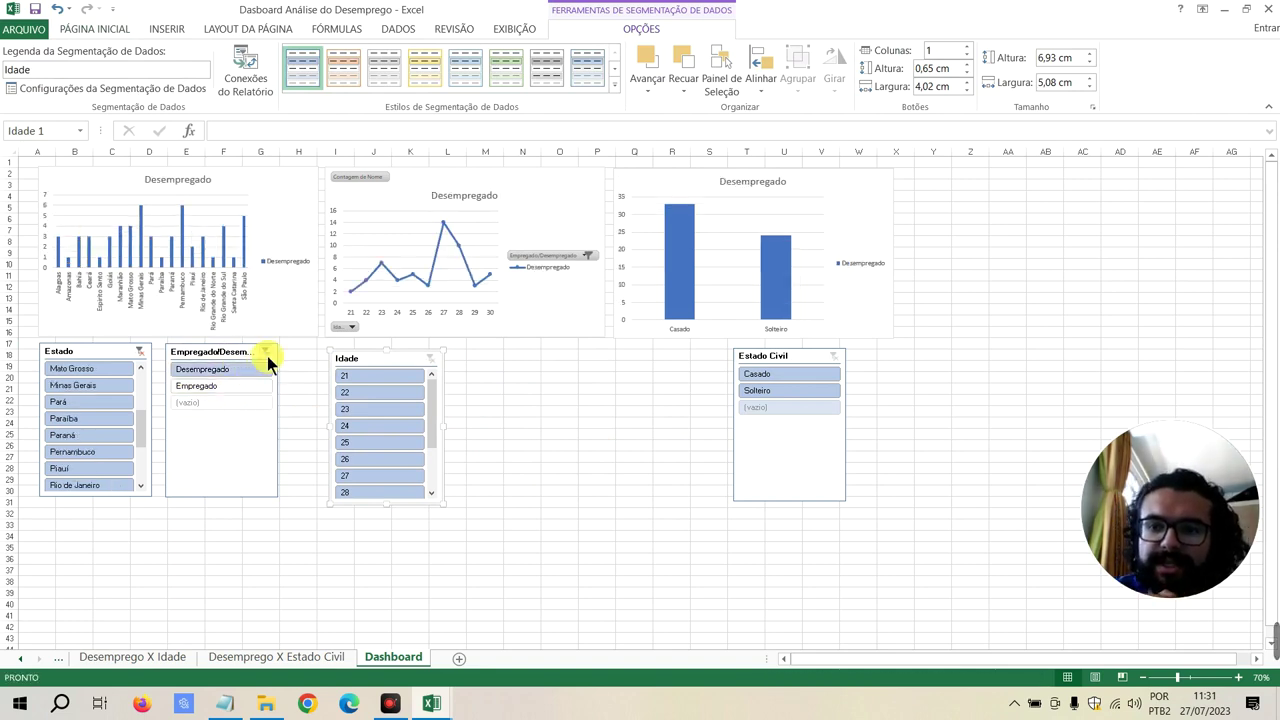
left_click(266, 352)
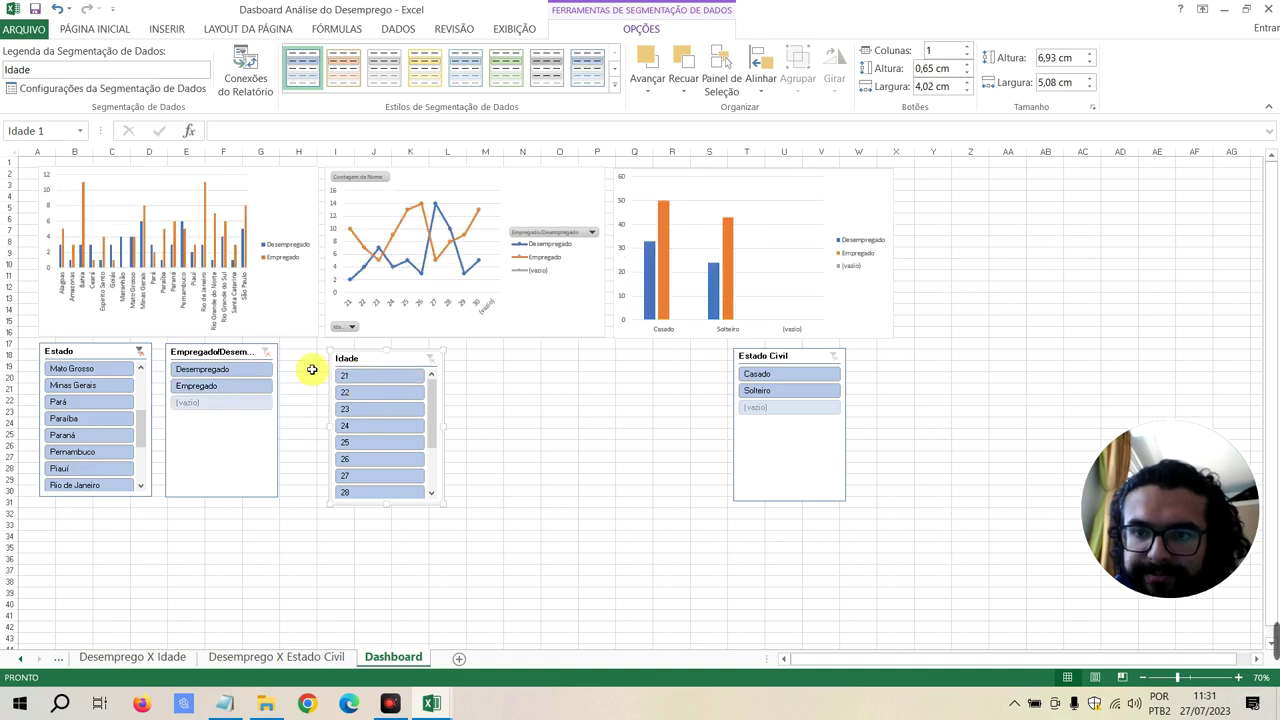
left_click(364, 377)
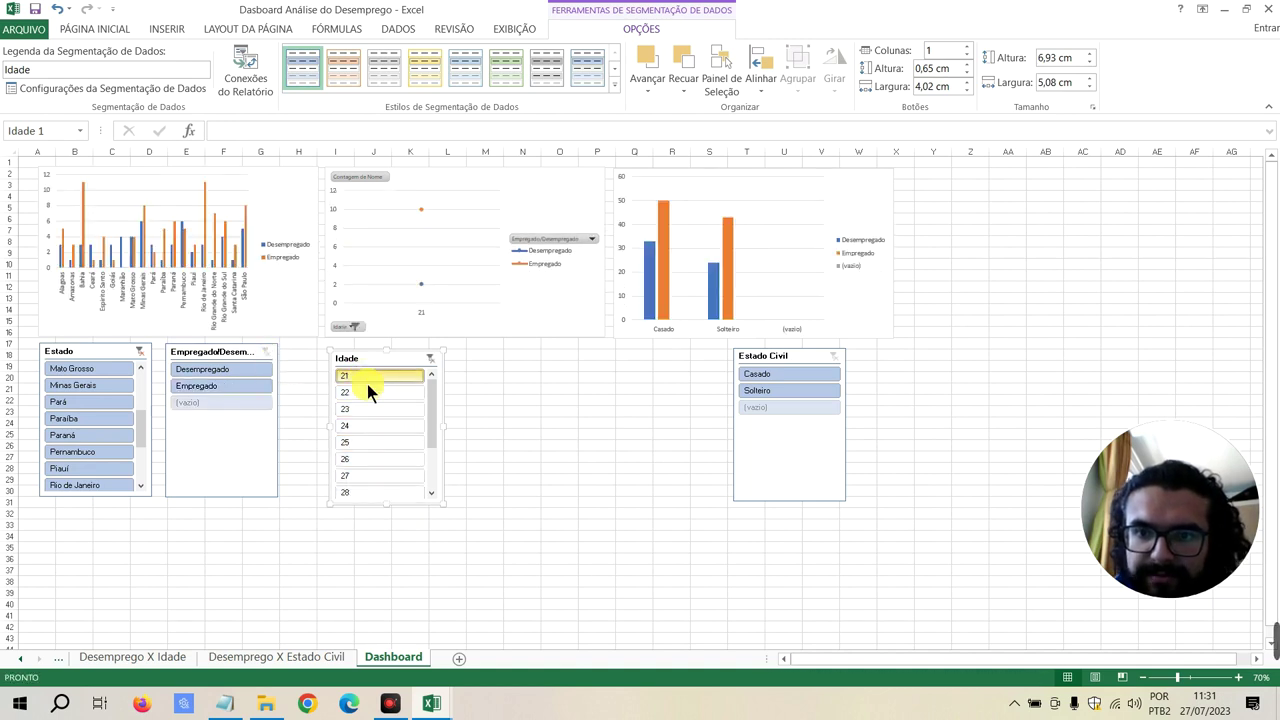
left_click(369, 391)
left_click(368, 374)
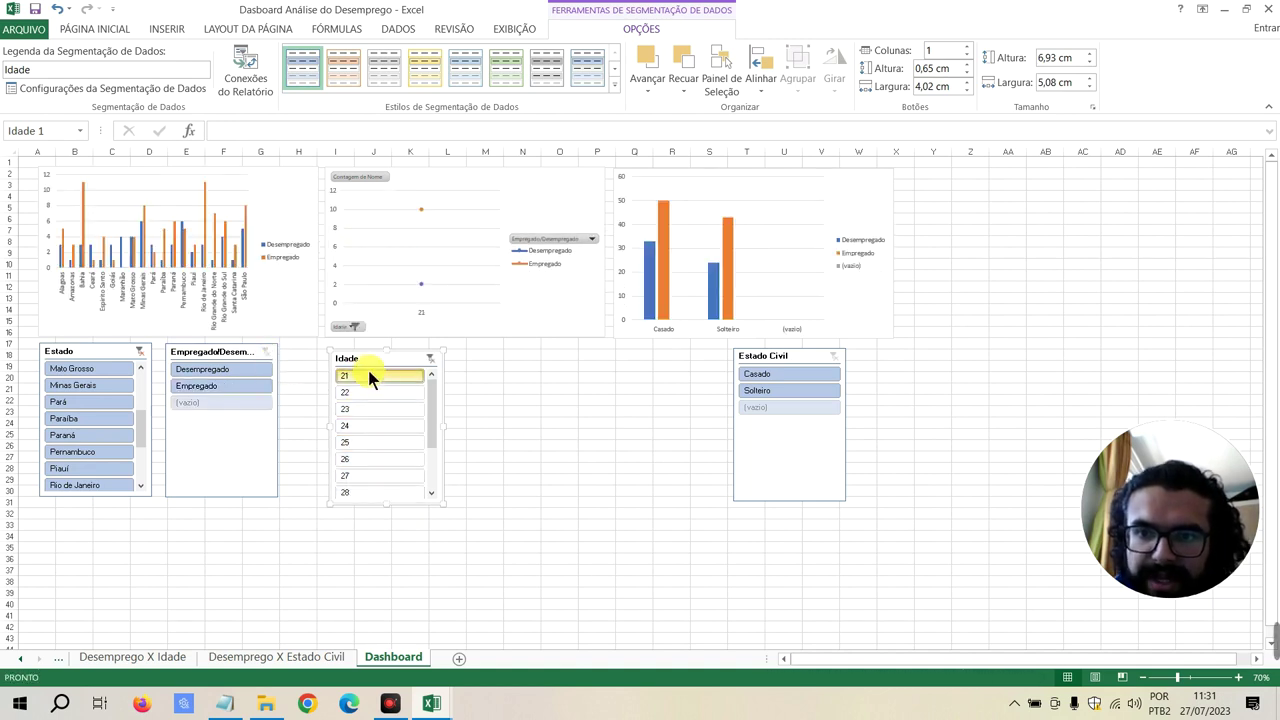
left_click(429, 357)
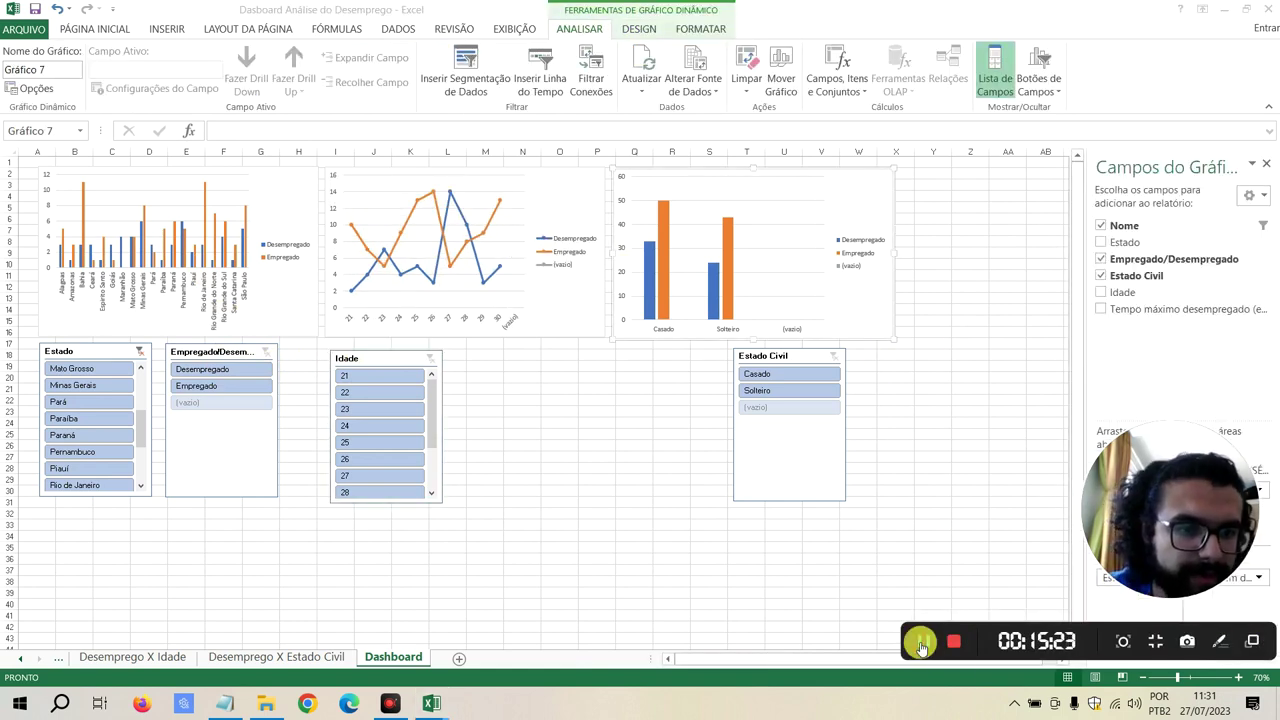
Exclude (vazio) from the age line chart's Empregado/Desempregado and Idade filters
left_click(562, 186)
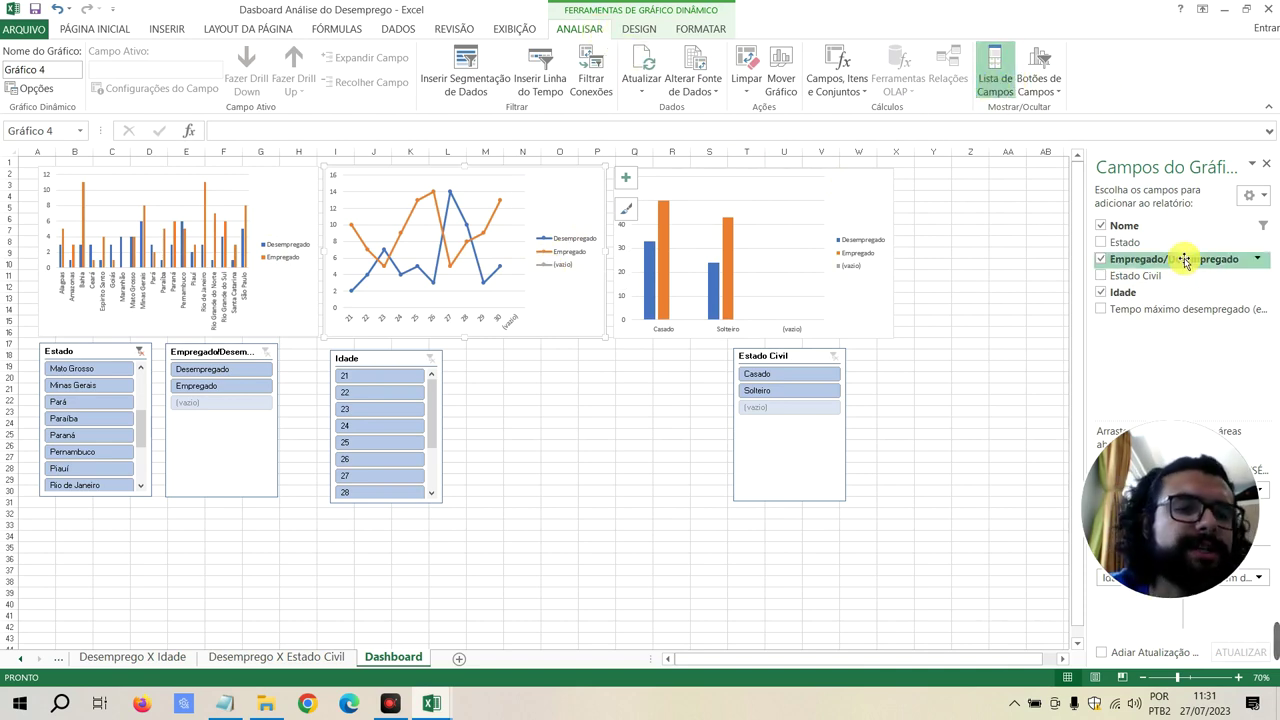
left_click(1259, 227)
scroll(1005, 430, "down", 5)
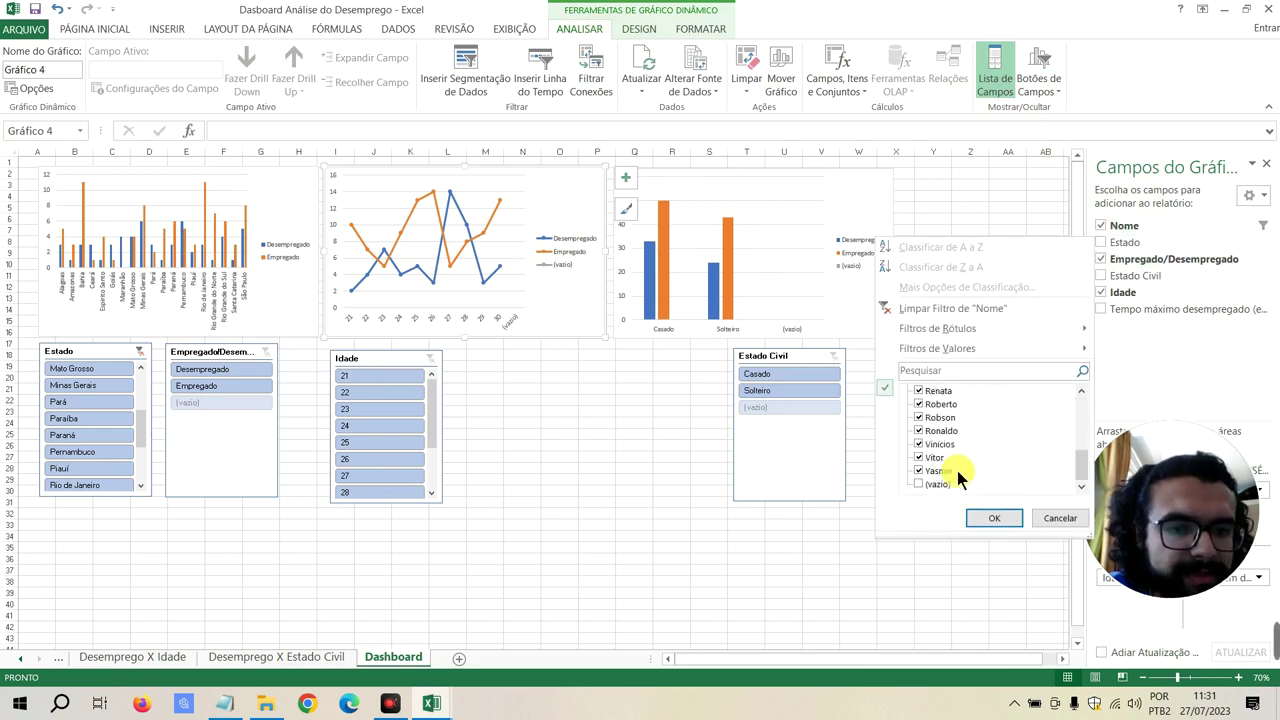
left_click(1270, 245)
left_click(1257, 259)
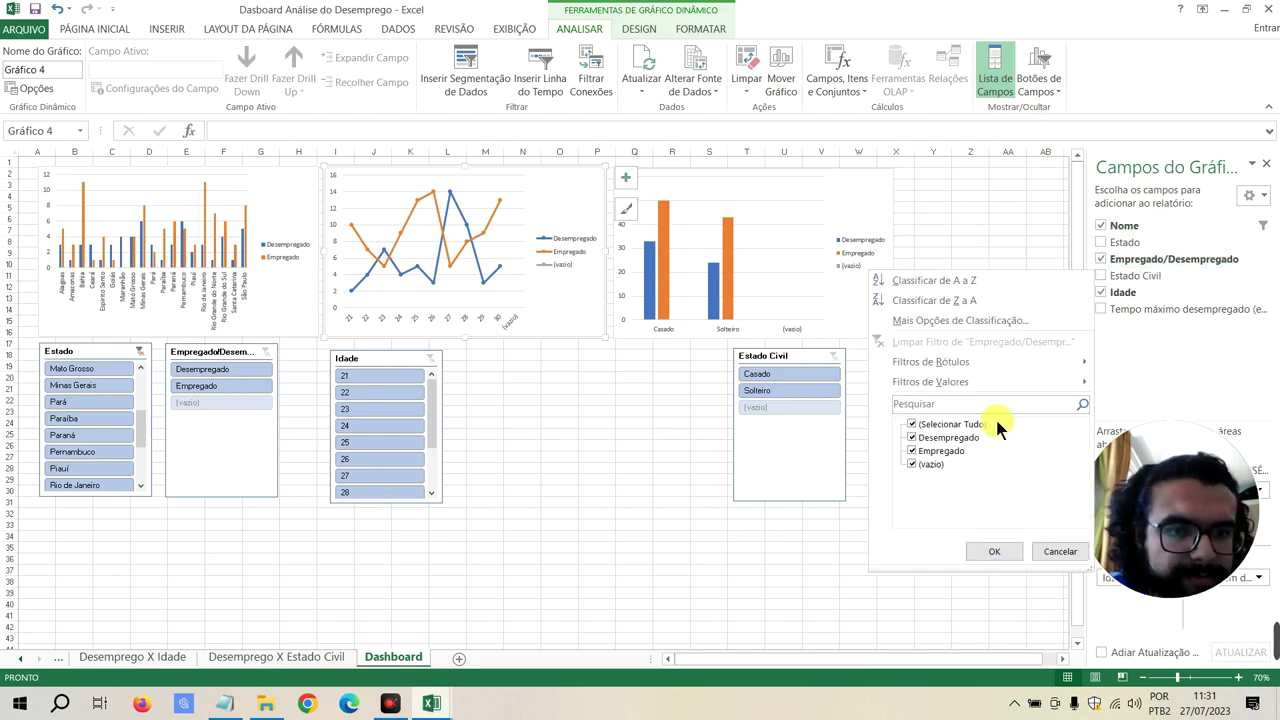
left_click(920, 463)
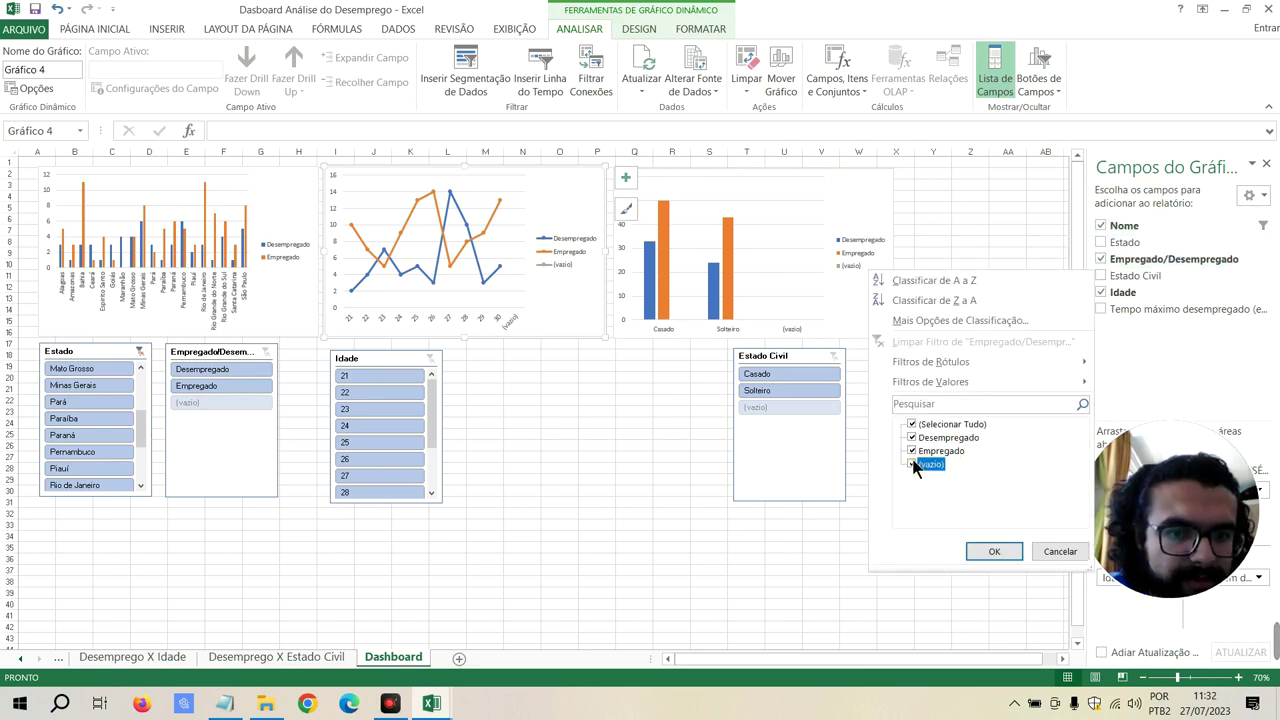
left_click(993, 551)
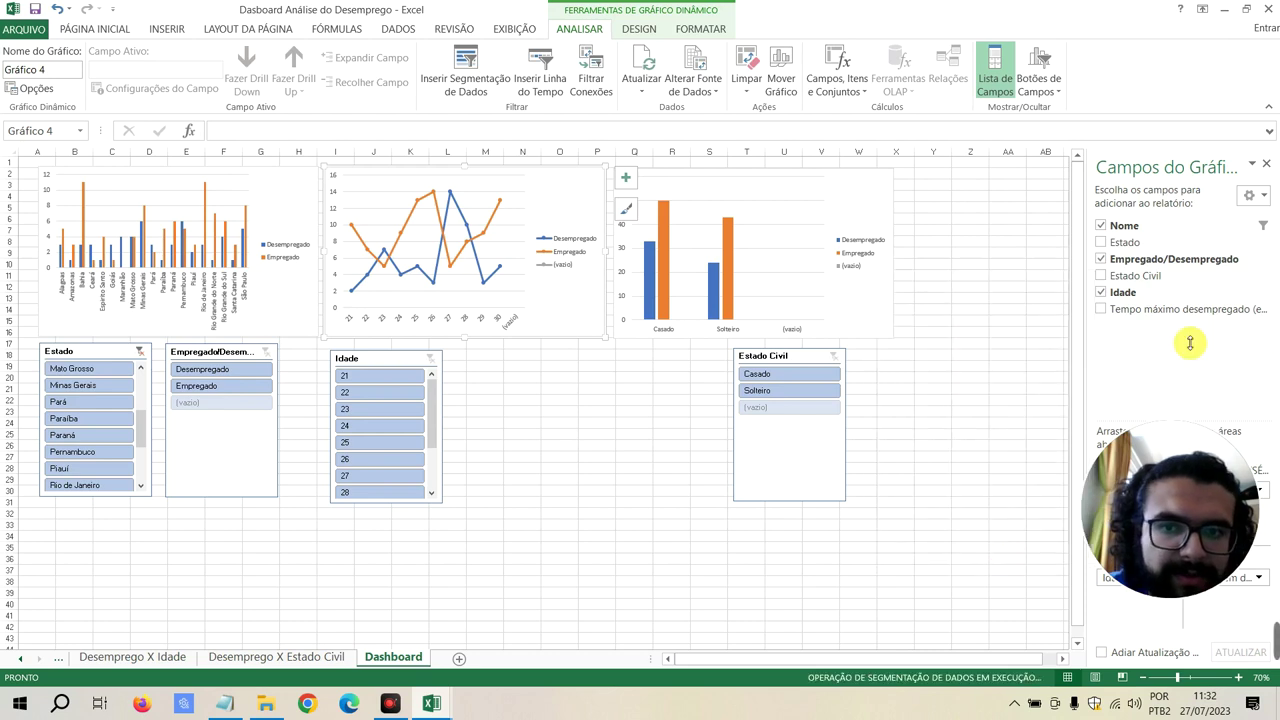
left_click(1257, 293)
left_click(919, 550)
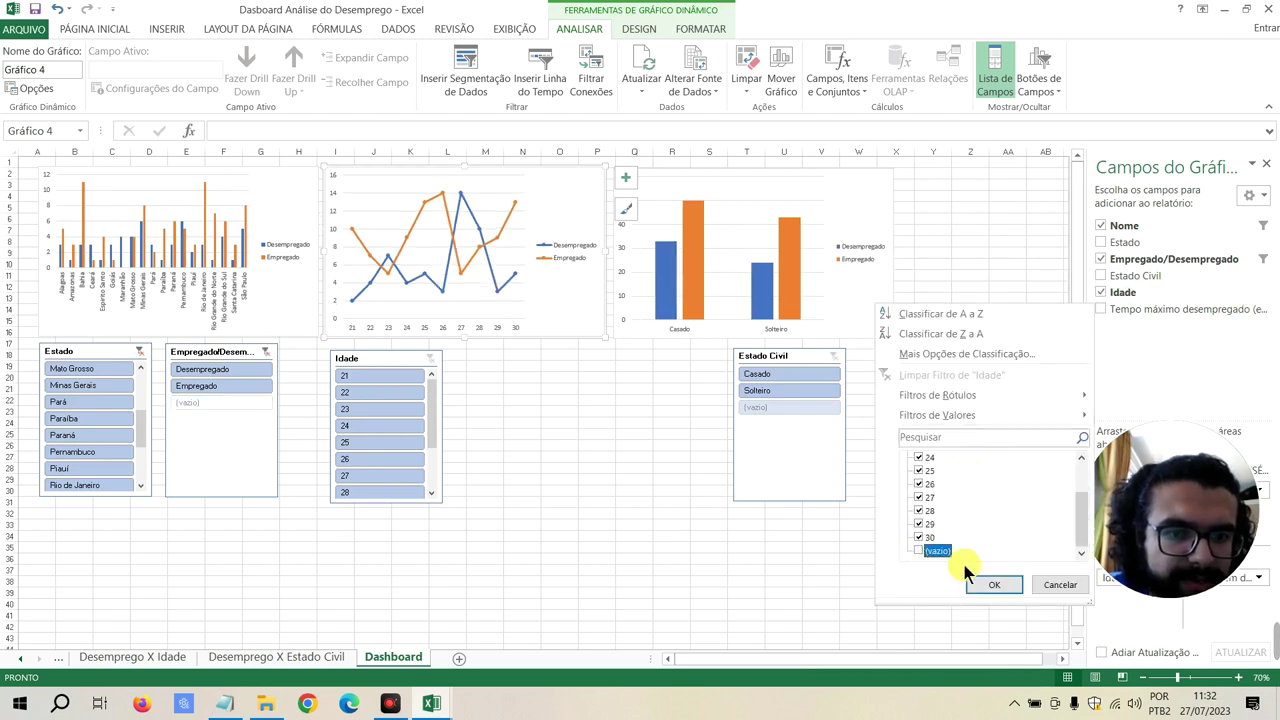
left_click(994, 584)
Exclude (vazio) from the marital-status chart's Empregado/Desempregado and Estado Civil filters
left_click(851, 180)
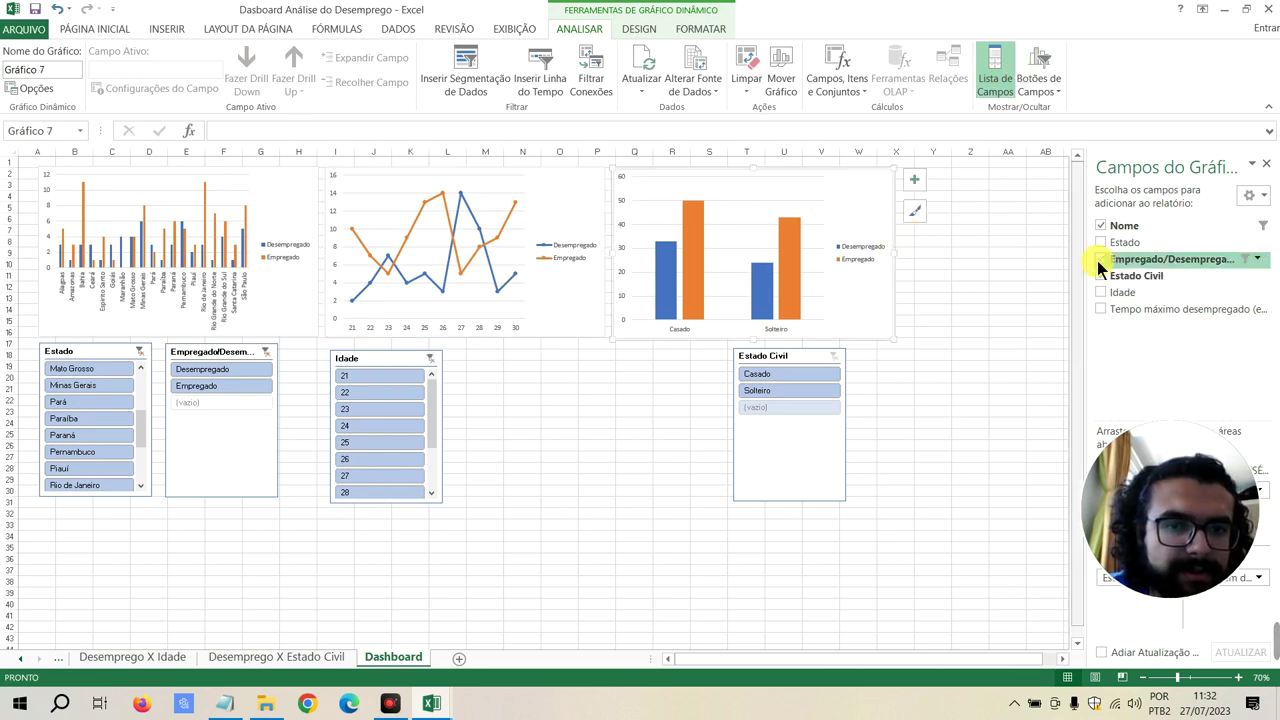
left_click(1258, 226)
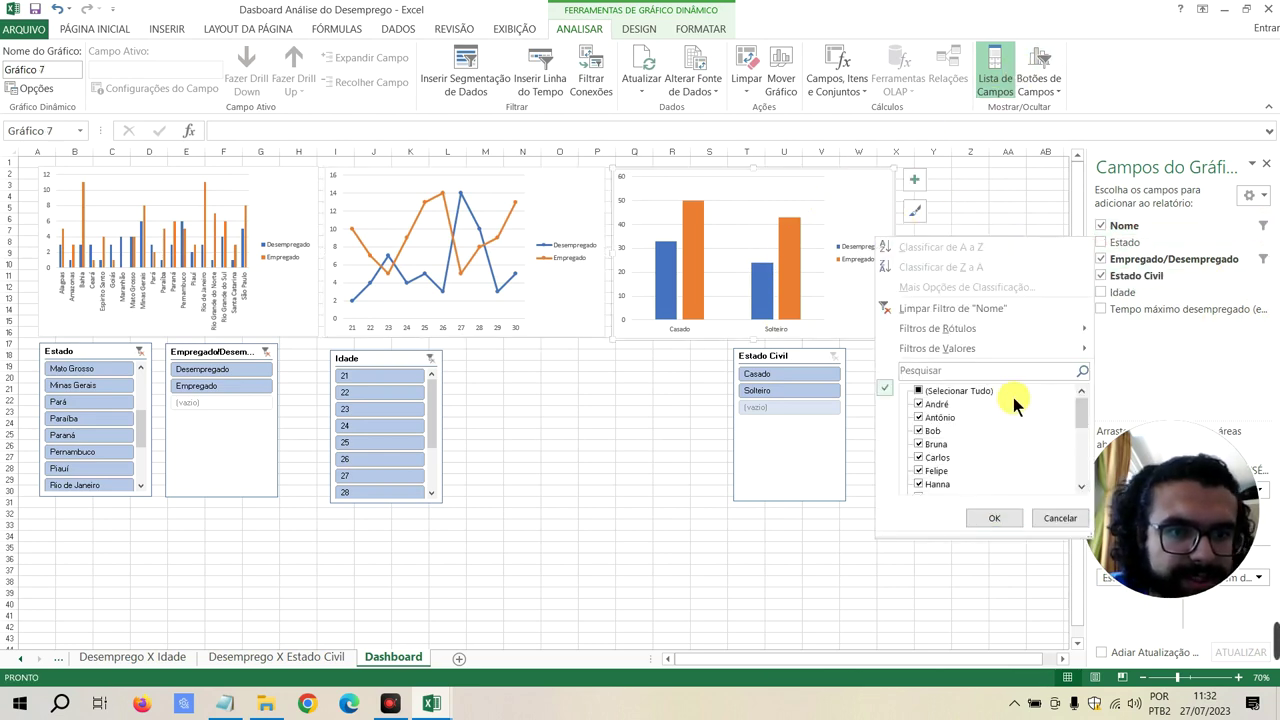
scroll(1013, 397, "down", 3)
left_click(986, 517)
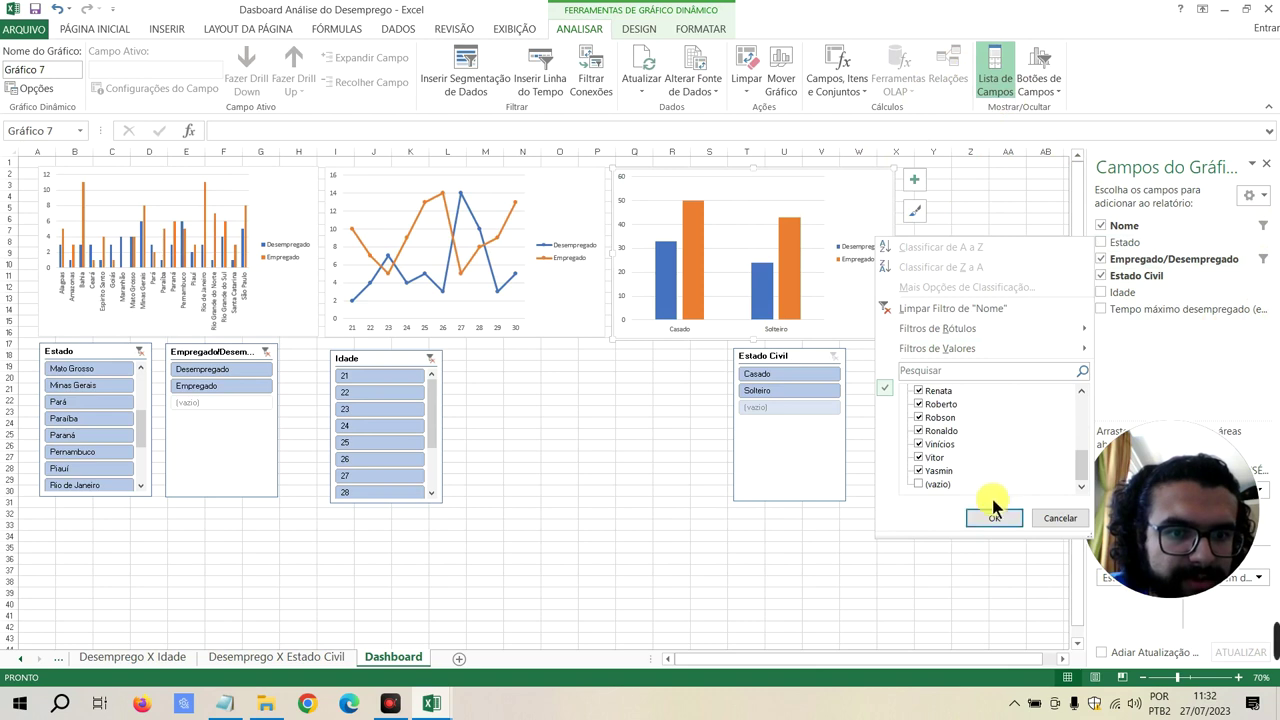
left_click(1257, 259)
left_click(922, 546)
left_click(980, 549)
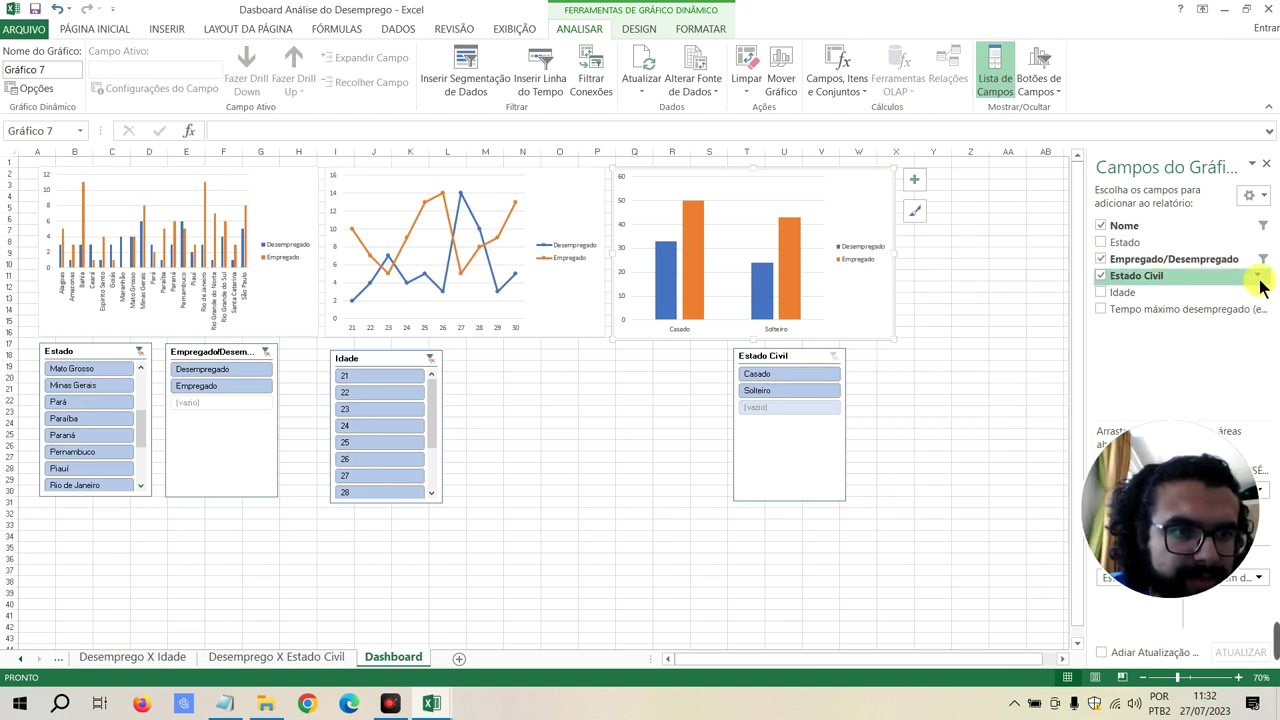
left_click(1257, 275)
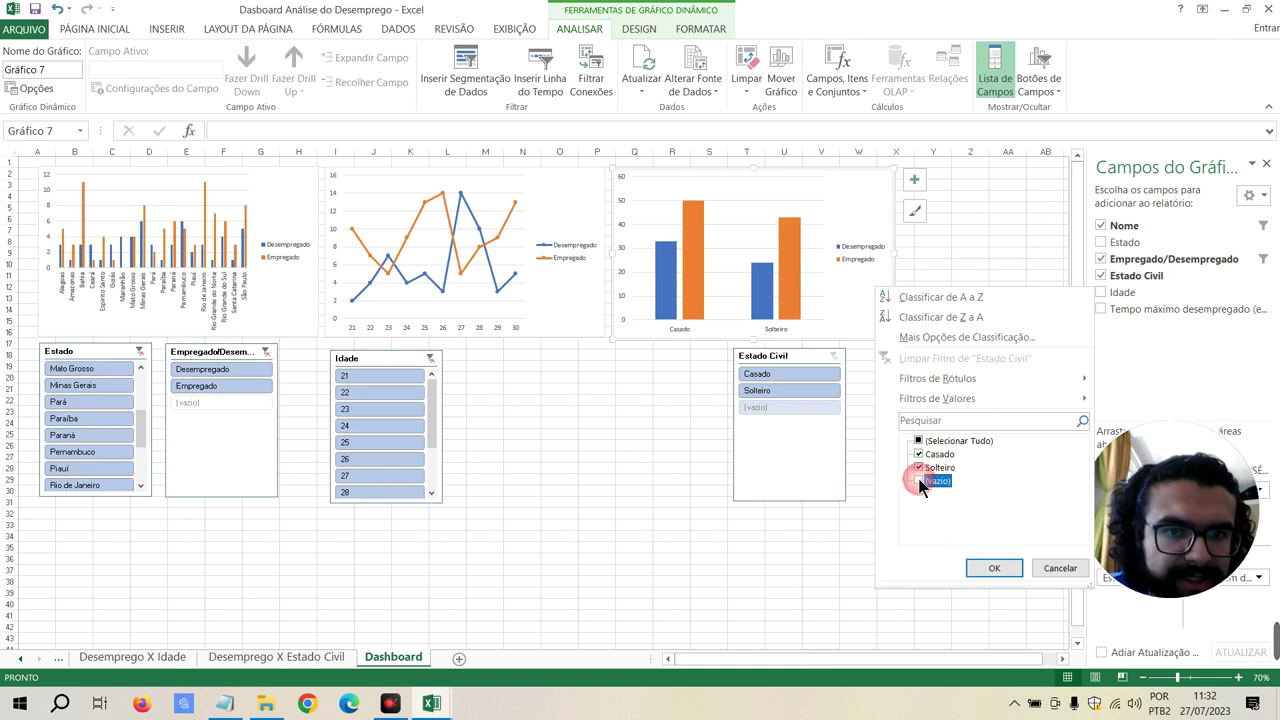
left_click(985, 569)
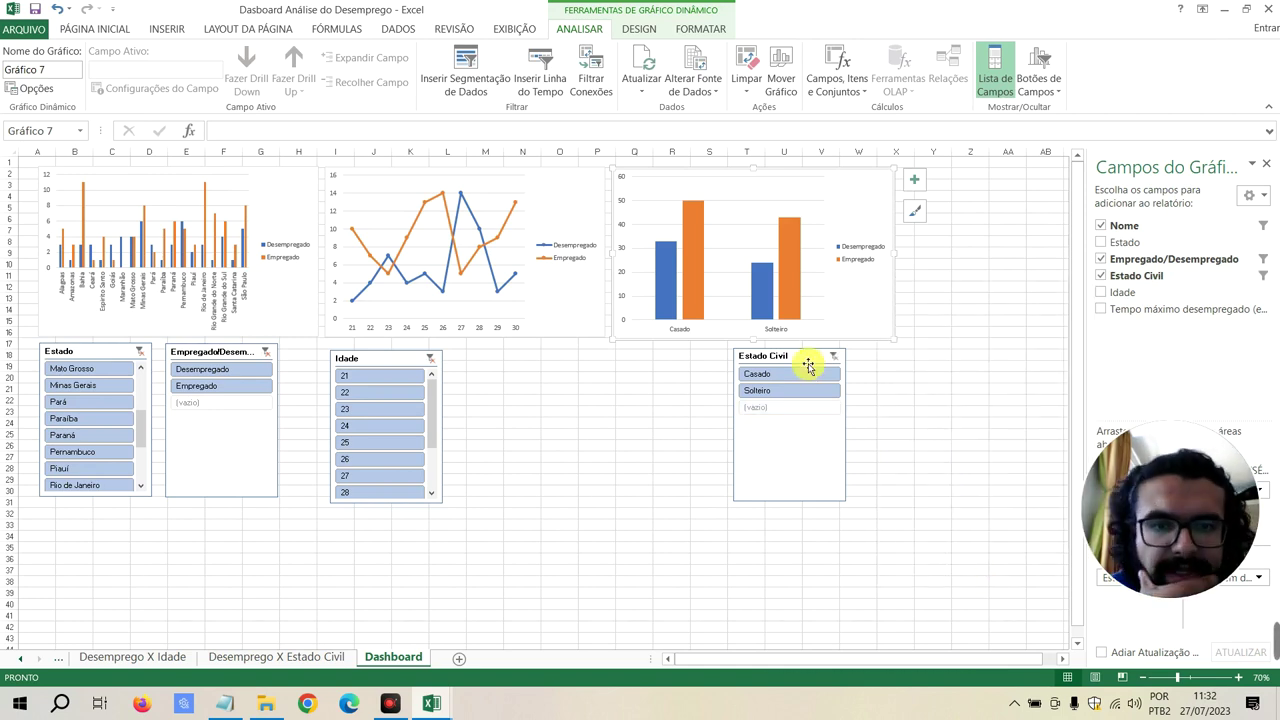
left_click(770, 462)
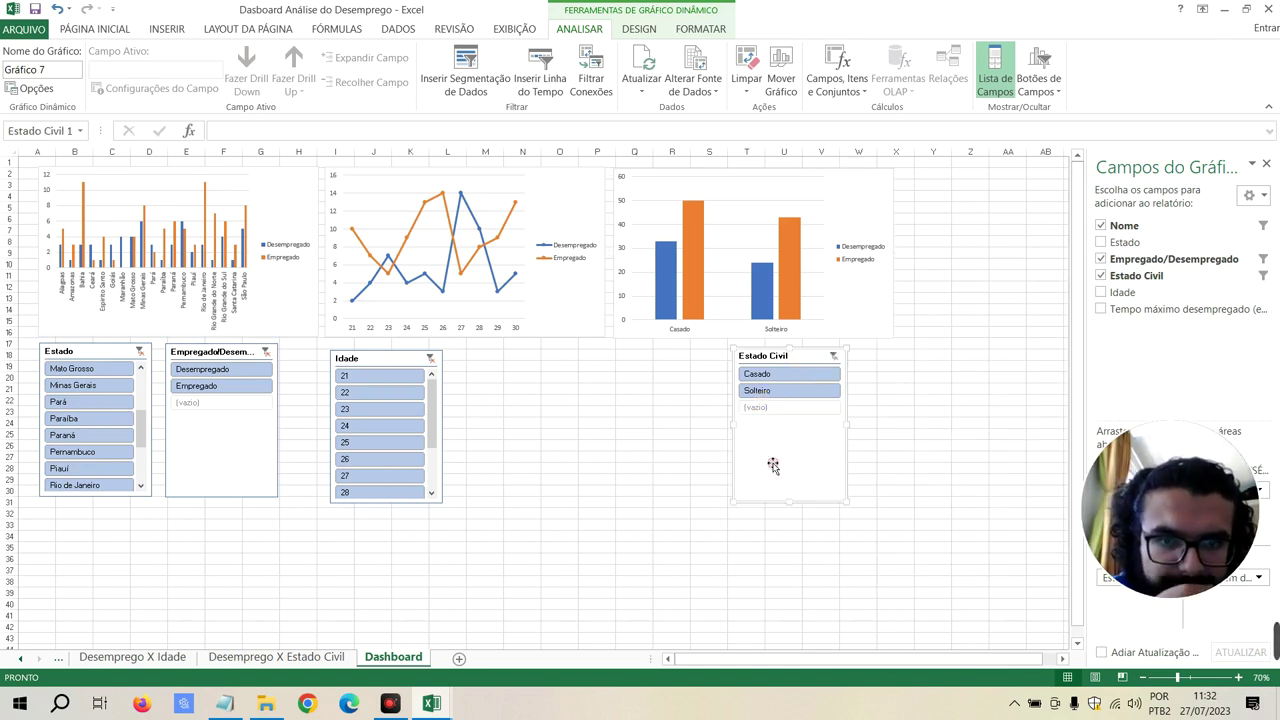
Deselect the slicer and insert a new blank sheet, Plan7, before Dashboard
left_click(580, 28)
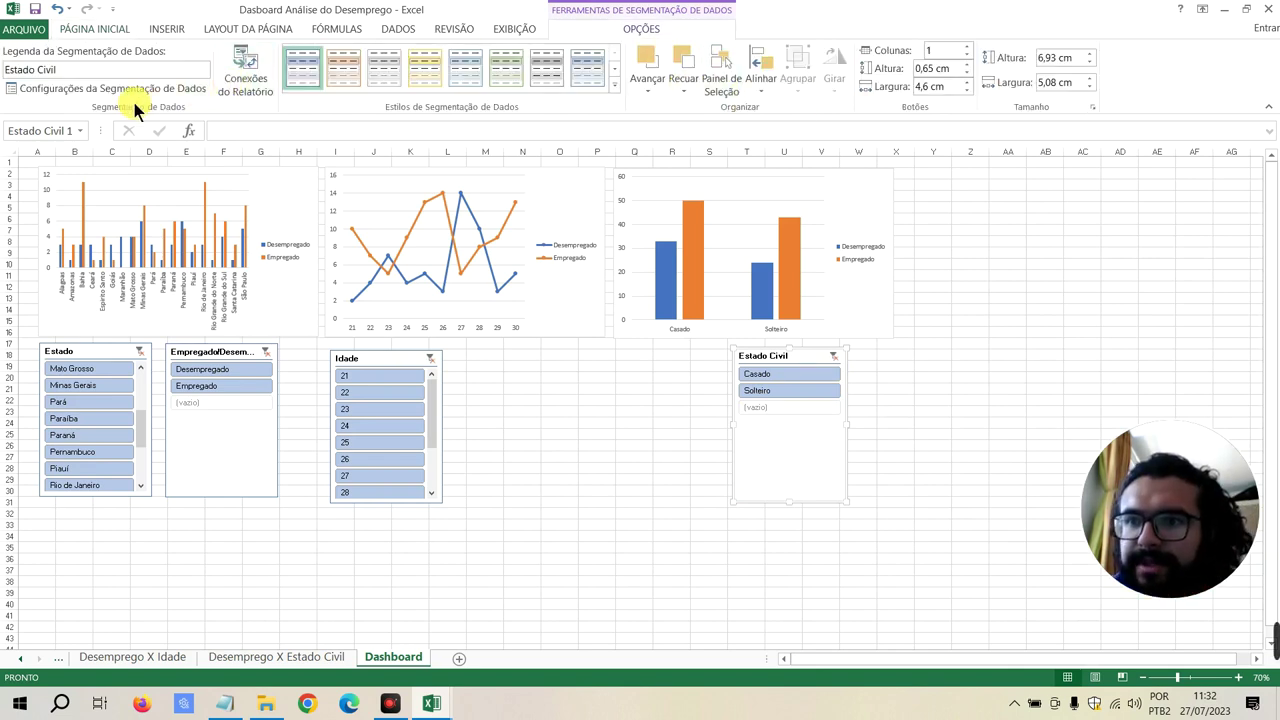
left_click(524, 449)
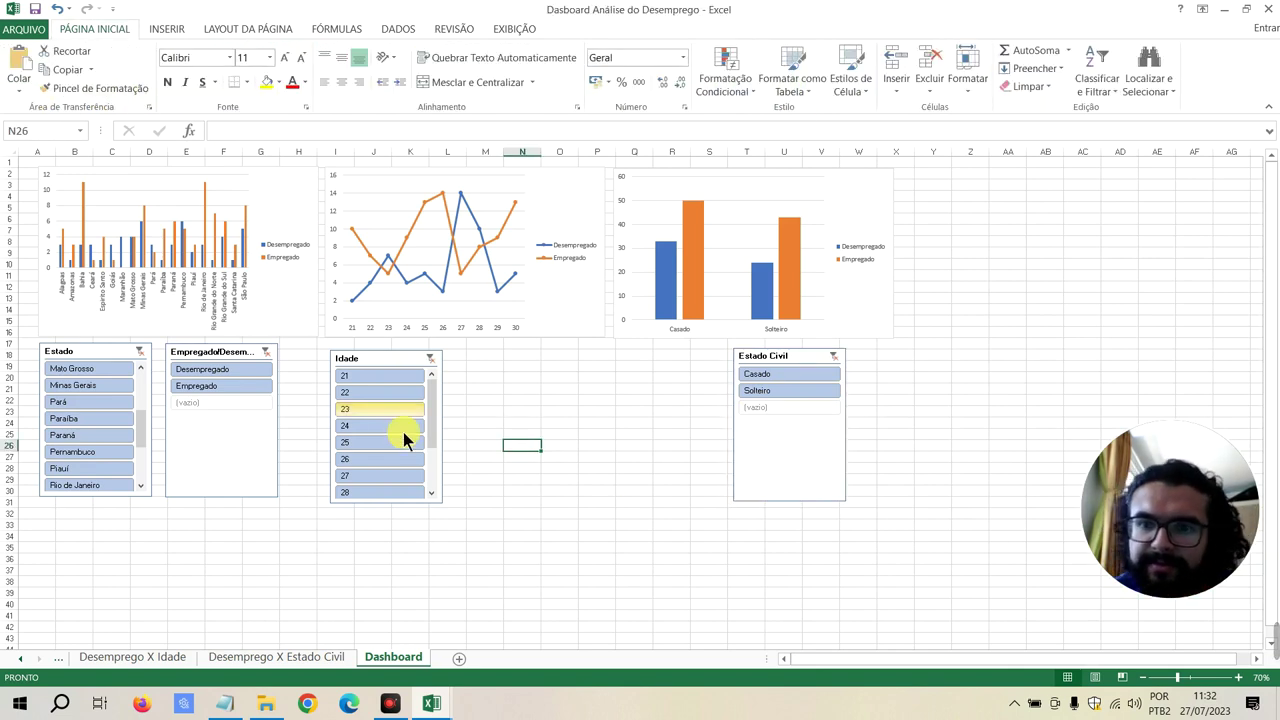
mouse_move(1262, 648)
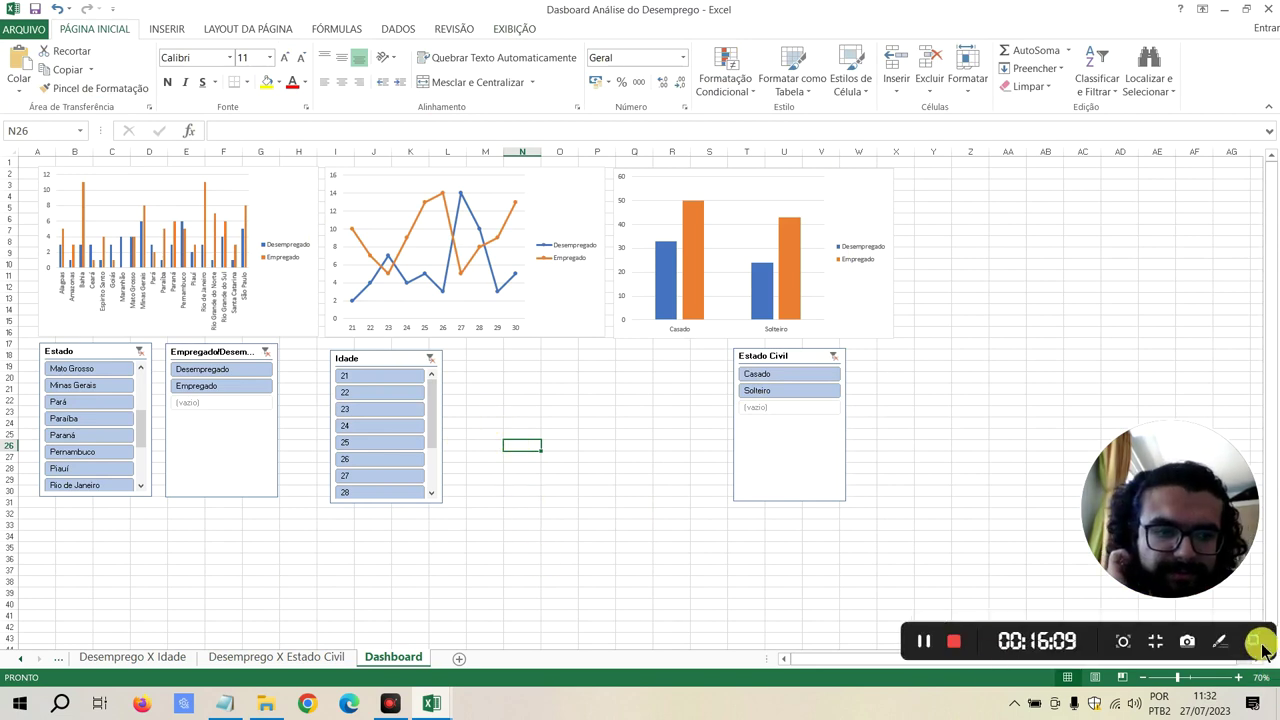
left_click(922, 636)
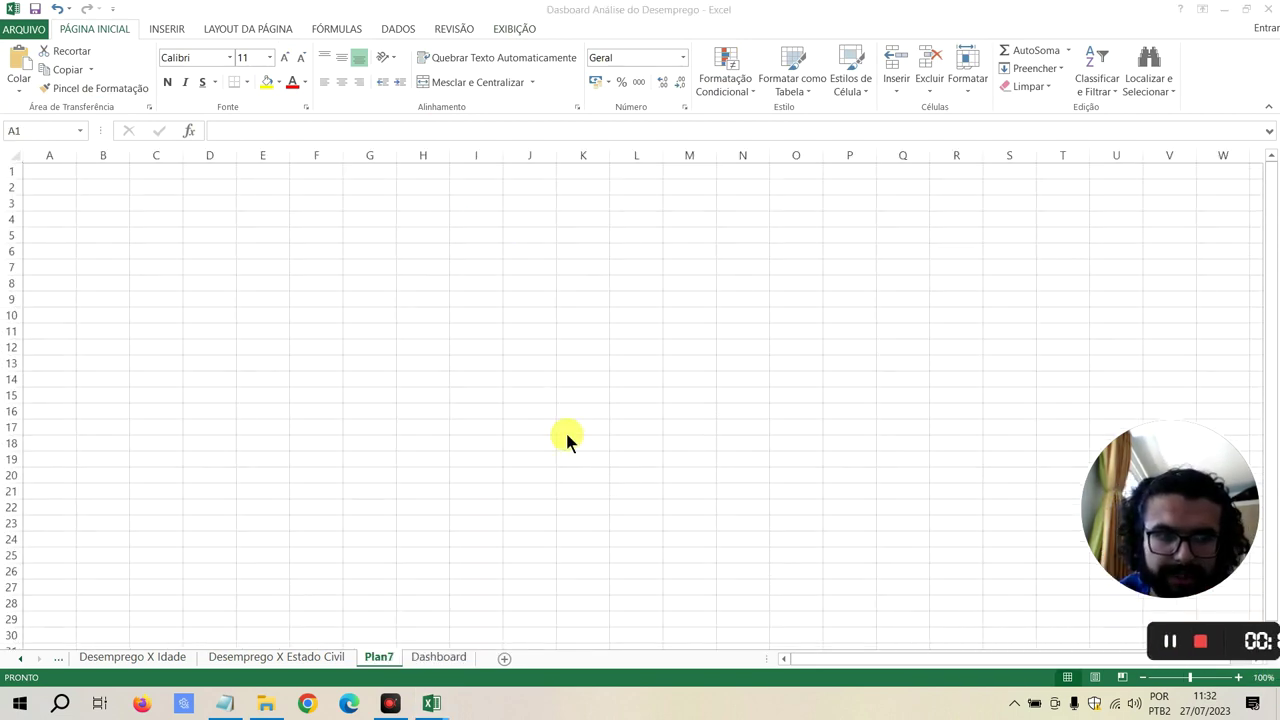
Scroll the sheet tabs back and return to the Base de dados data table
left_click(24, 662)
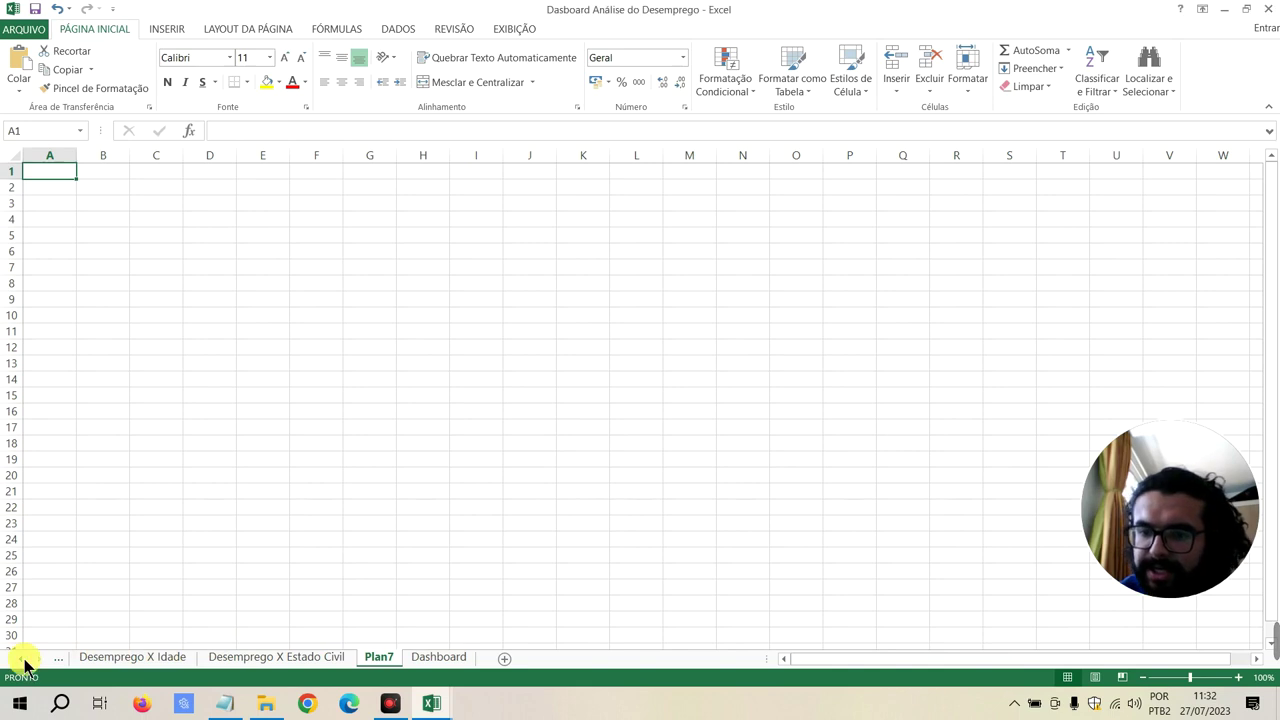
left_click(56, 662)
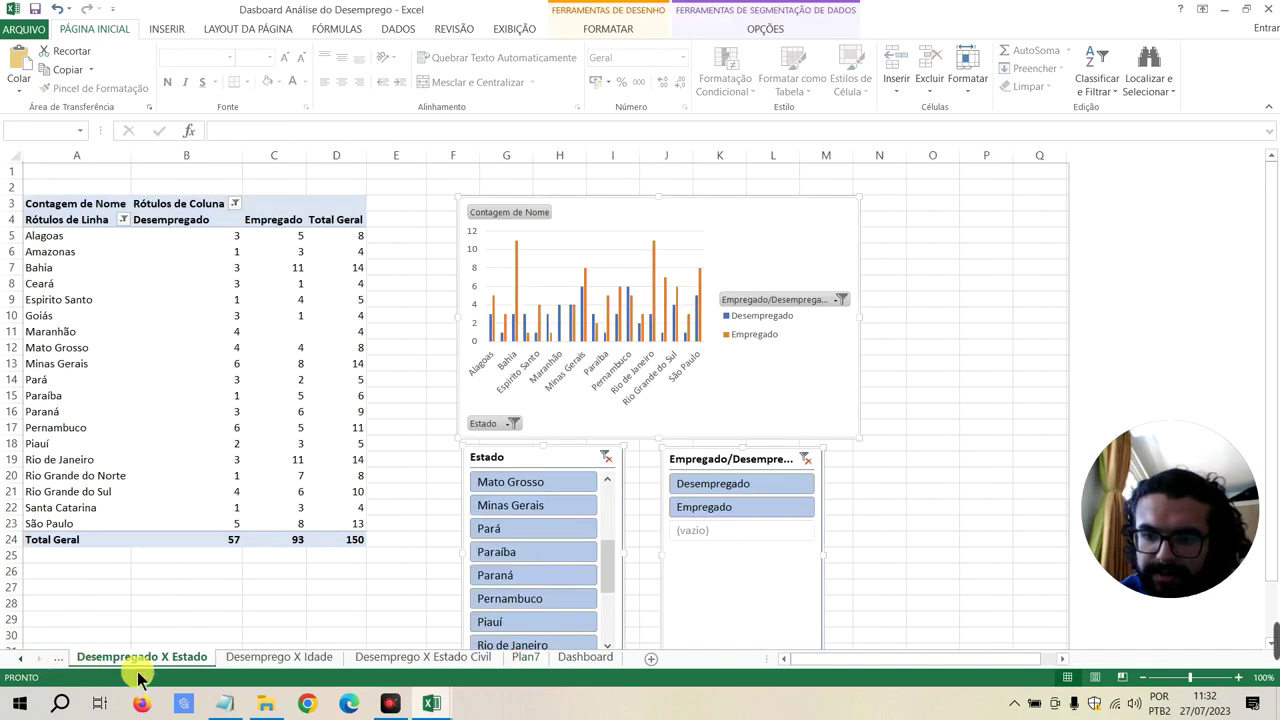
left_click(58, 664)
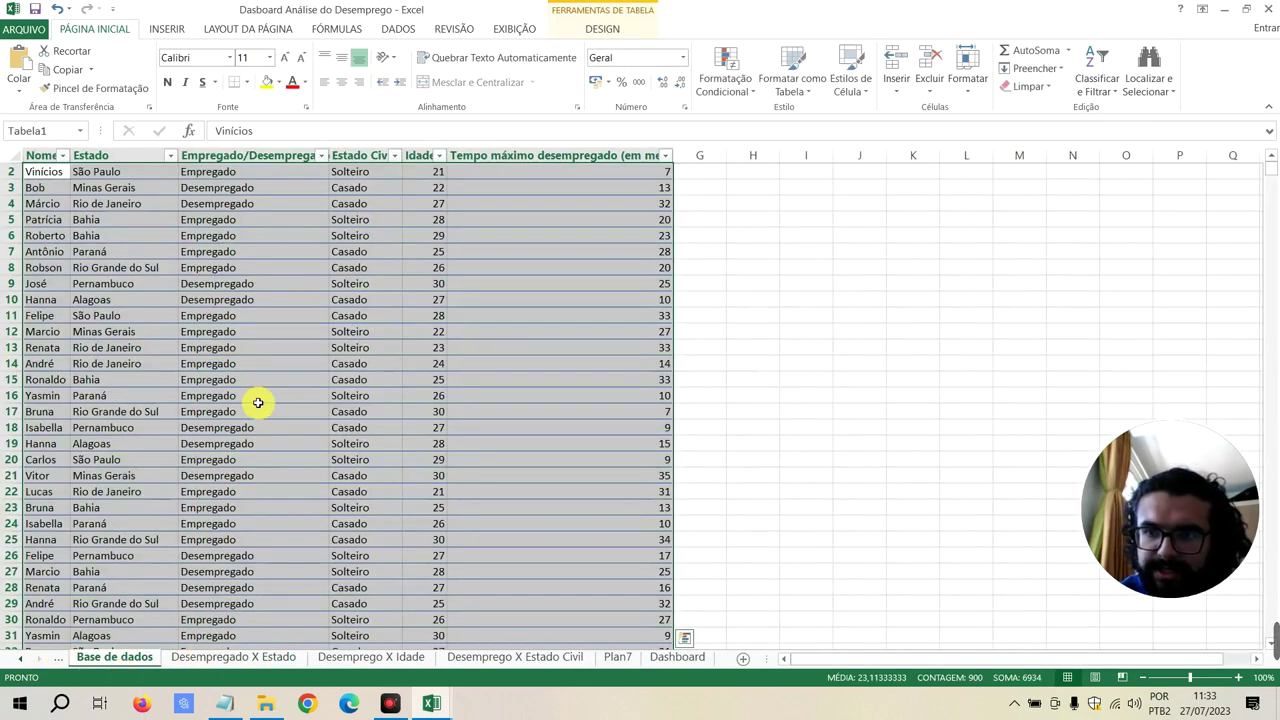
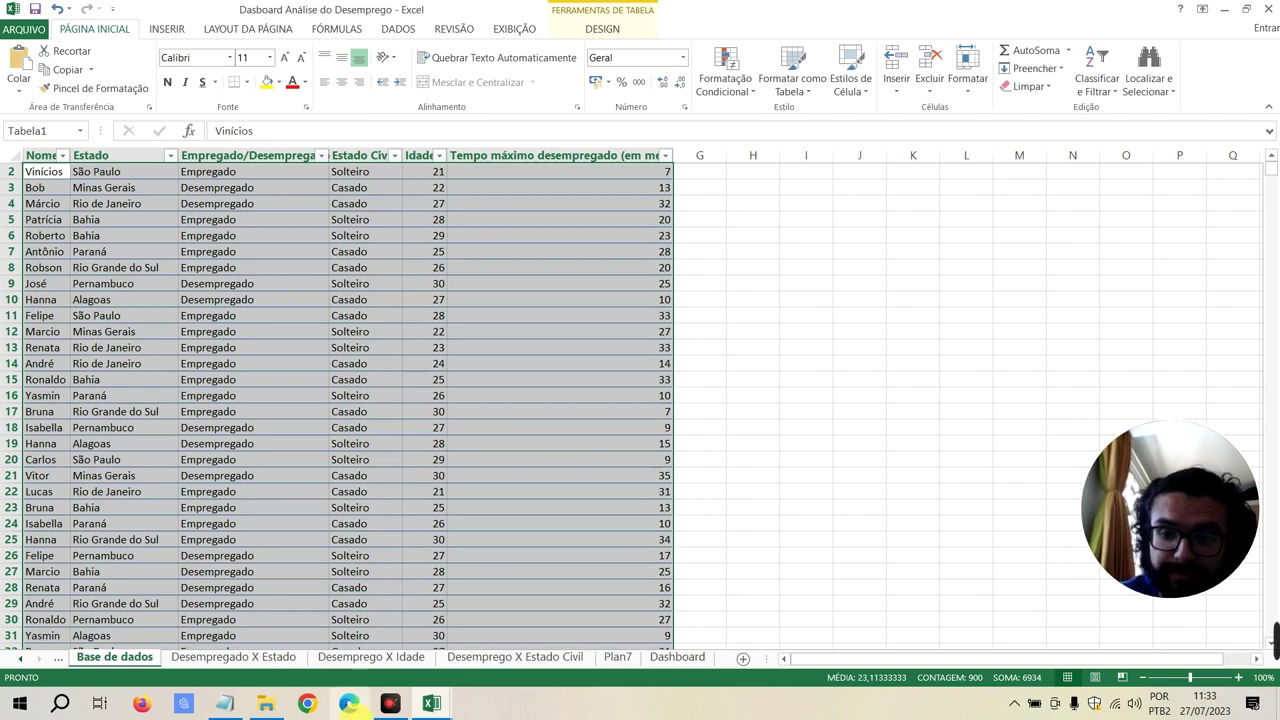
Rename the Plan7 sheet tab to 'Análise de Dados'
left_click(617, 658)
double_click(619, 660)
type("Análise")
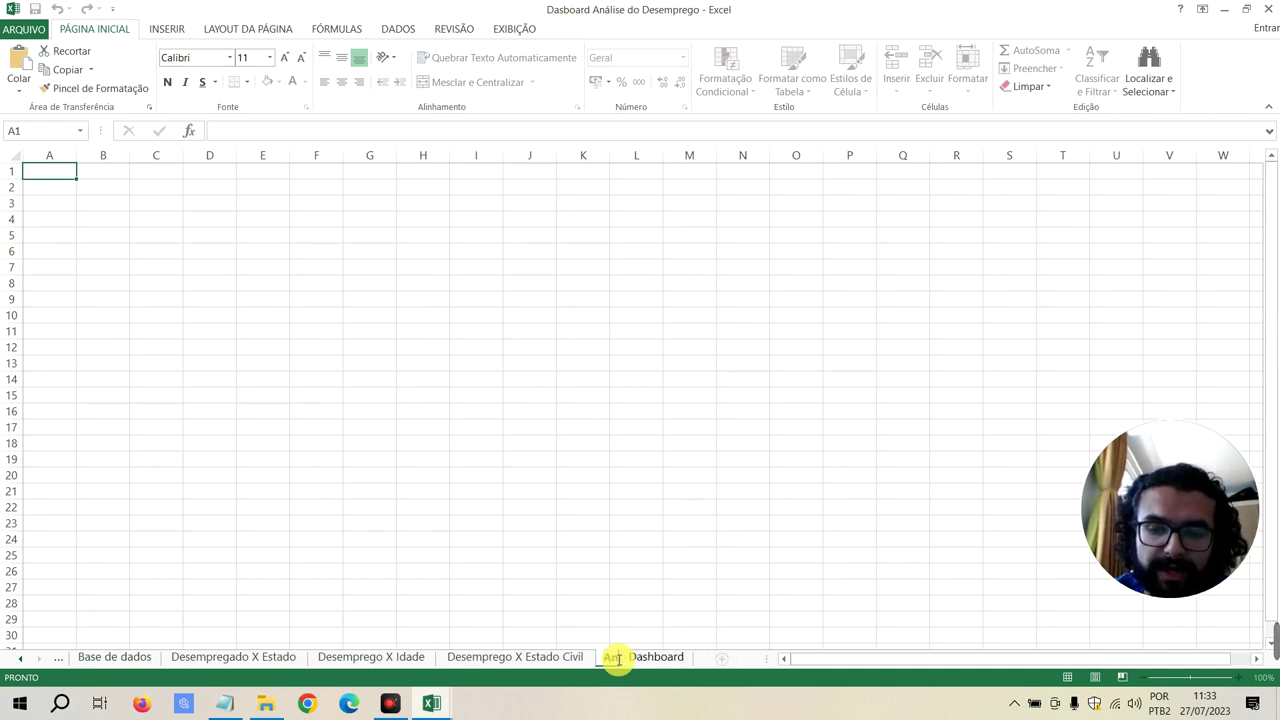
type(" de ")
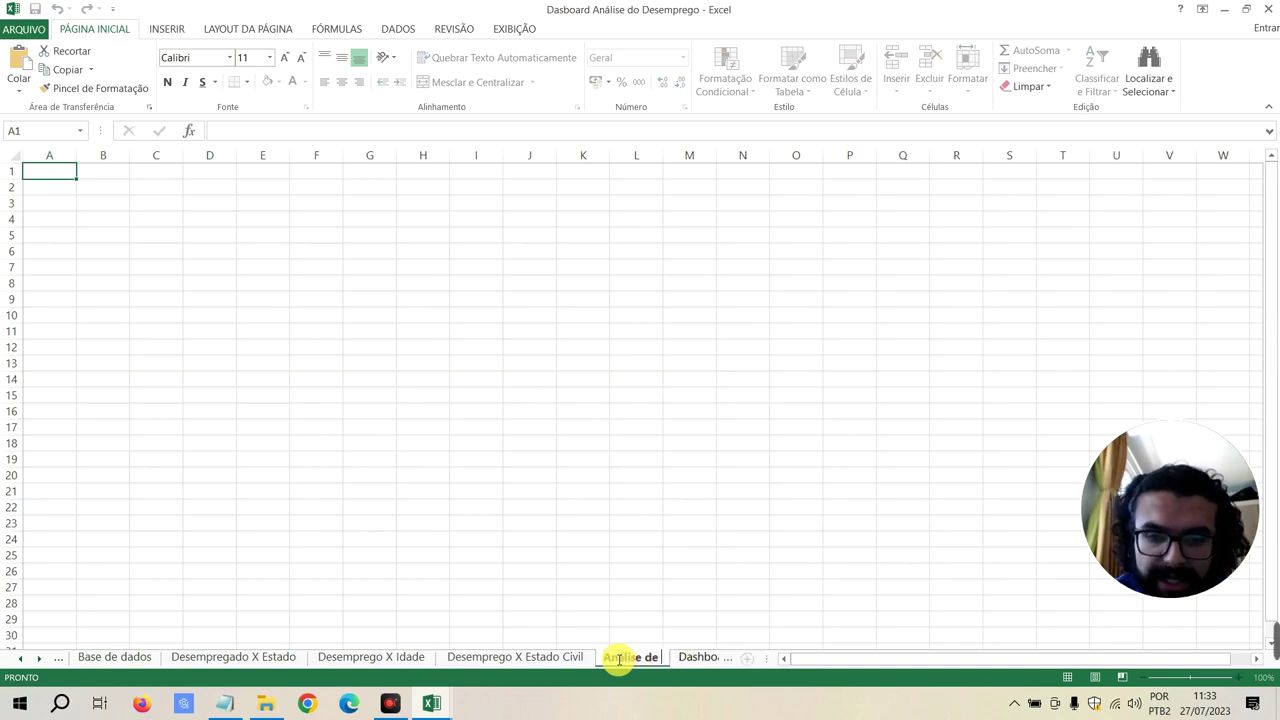
type("Dados")
key("Return")
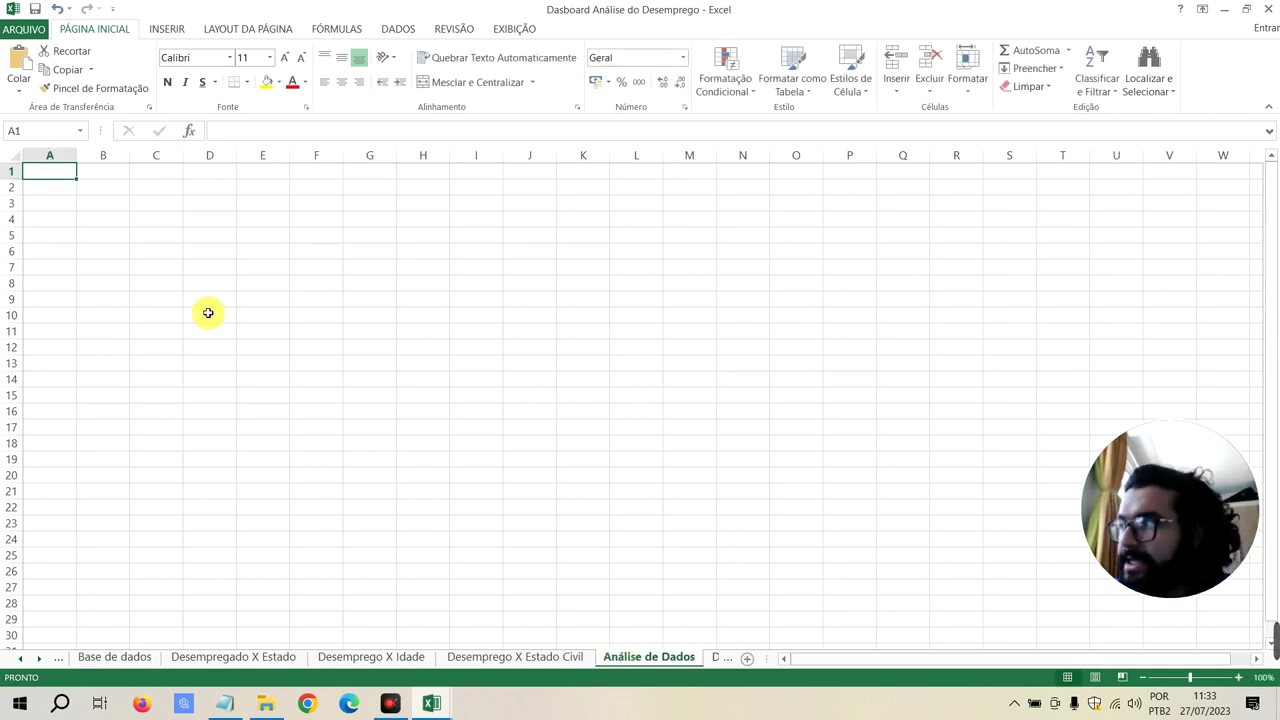
Enter the label 'Média das idades dos desempregados' in A2
left_click(71, 187)
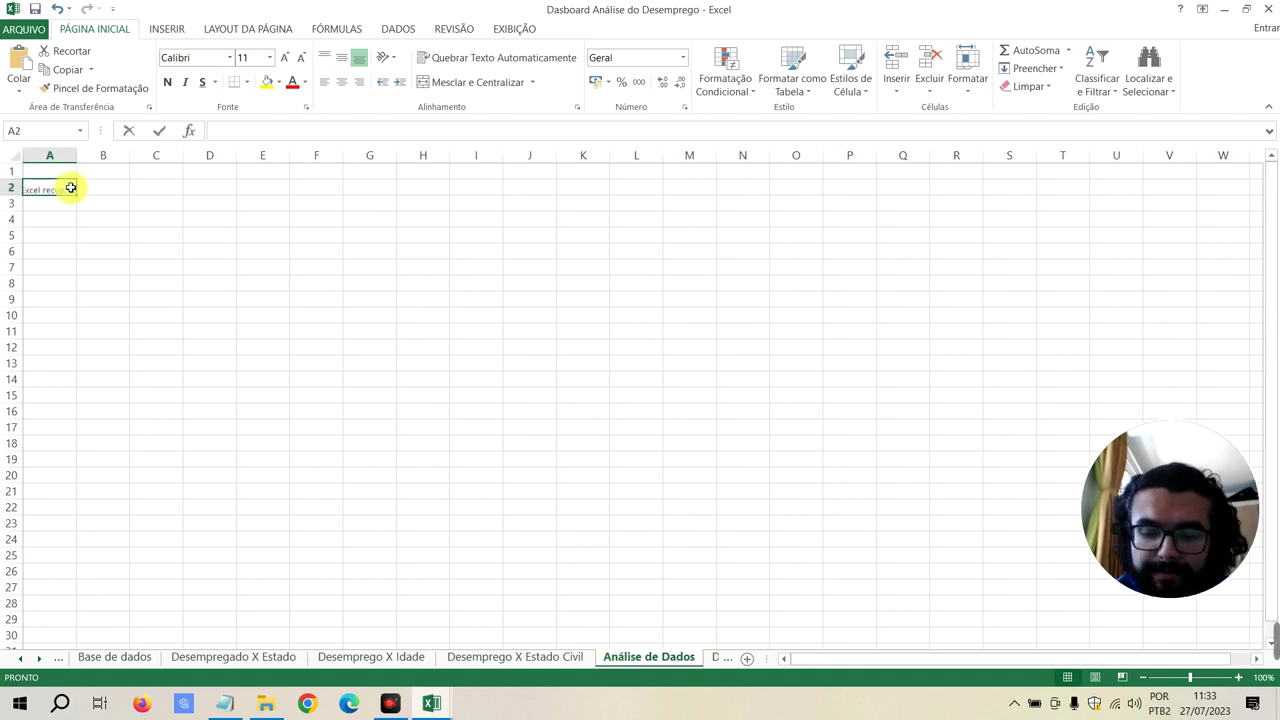
type("Média")
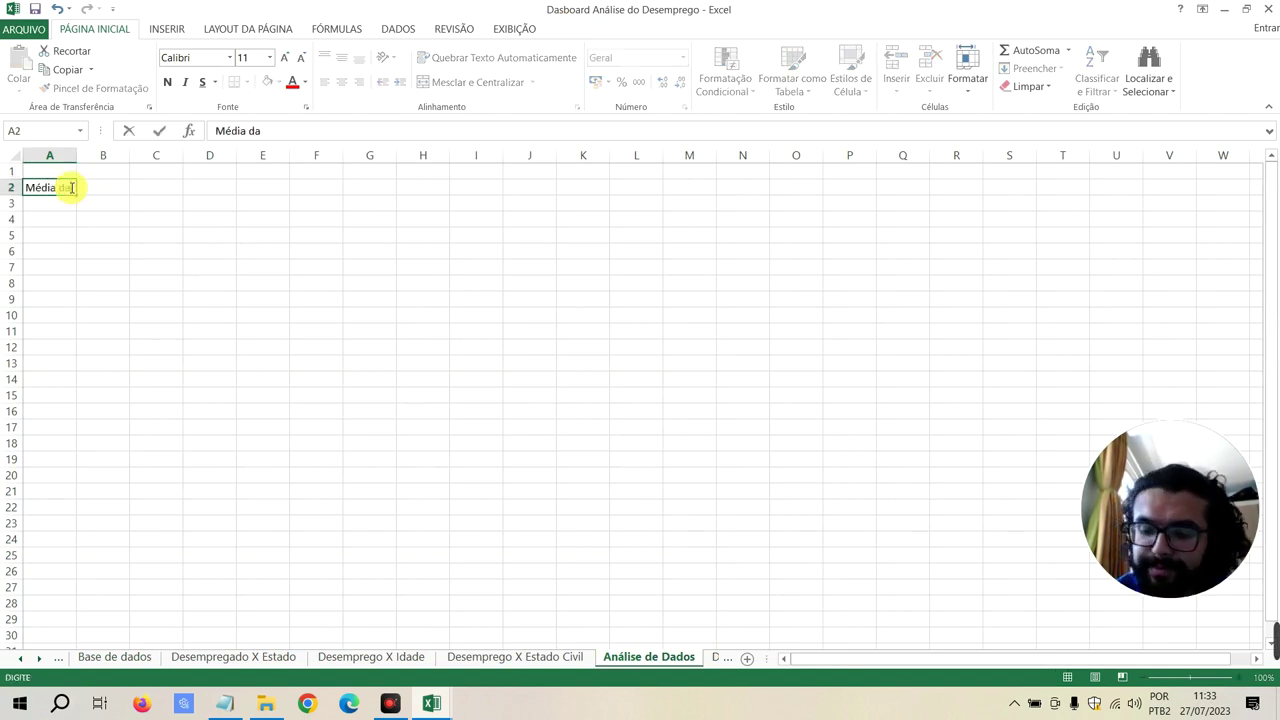
type("dades po")
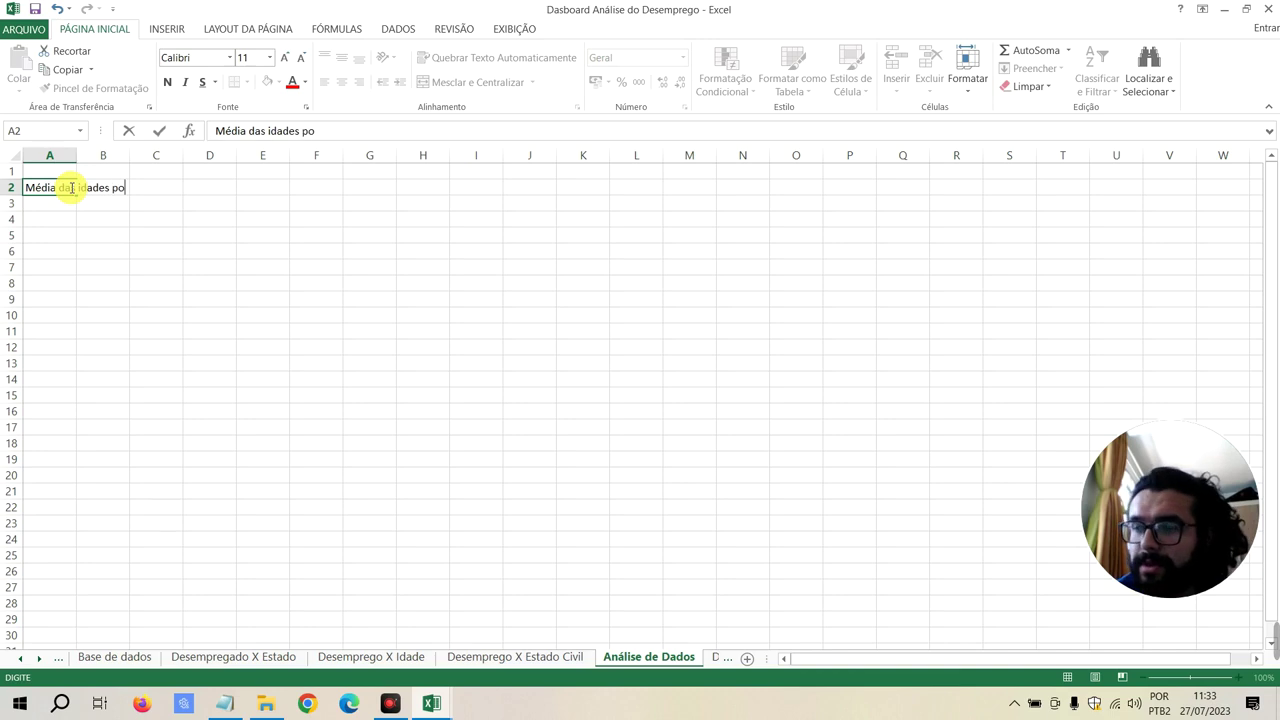
type("esem")
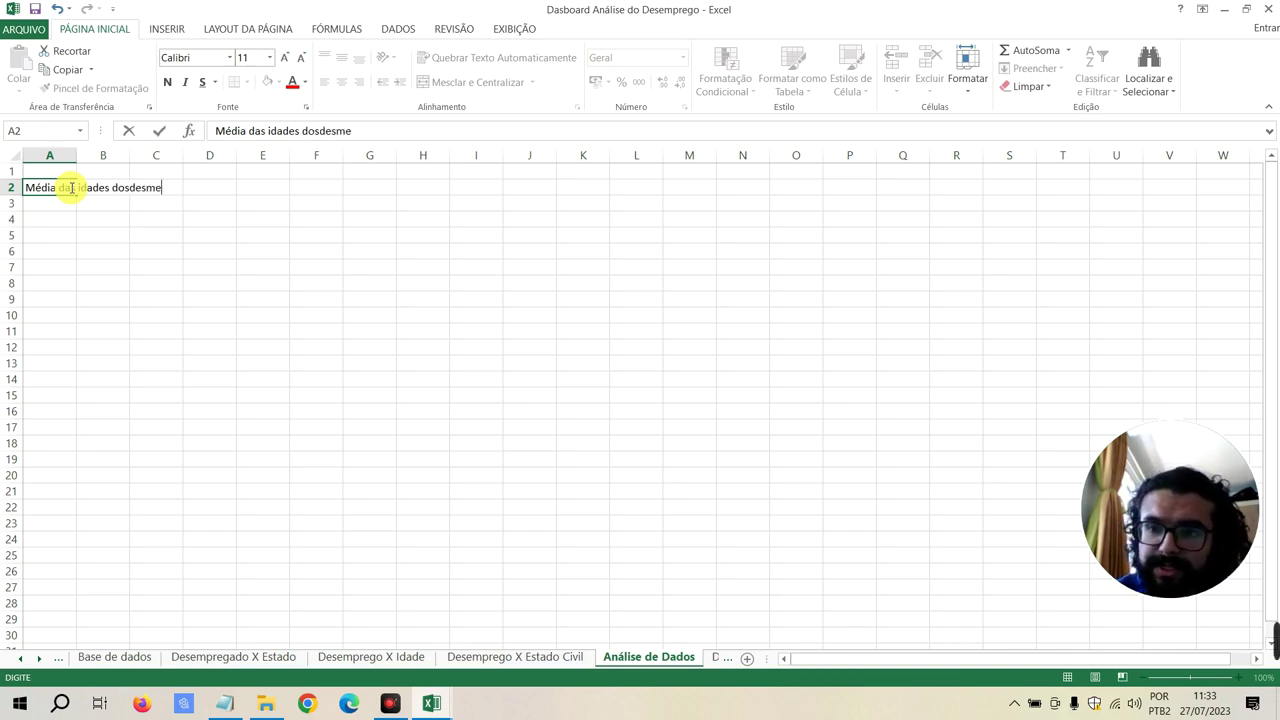
key("BackSpace")
key("BackSpace")
type("dem")
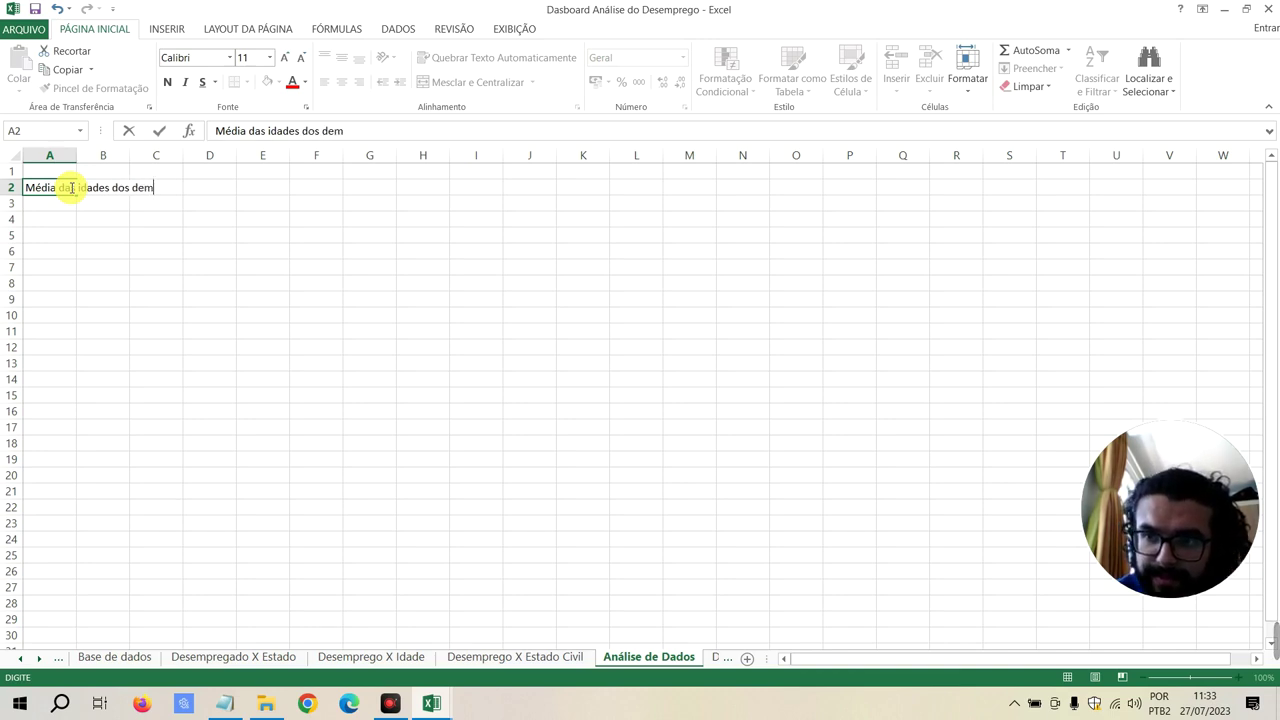
key("BackSpace")
type("sempregados")
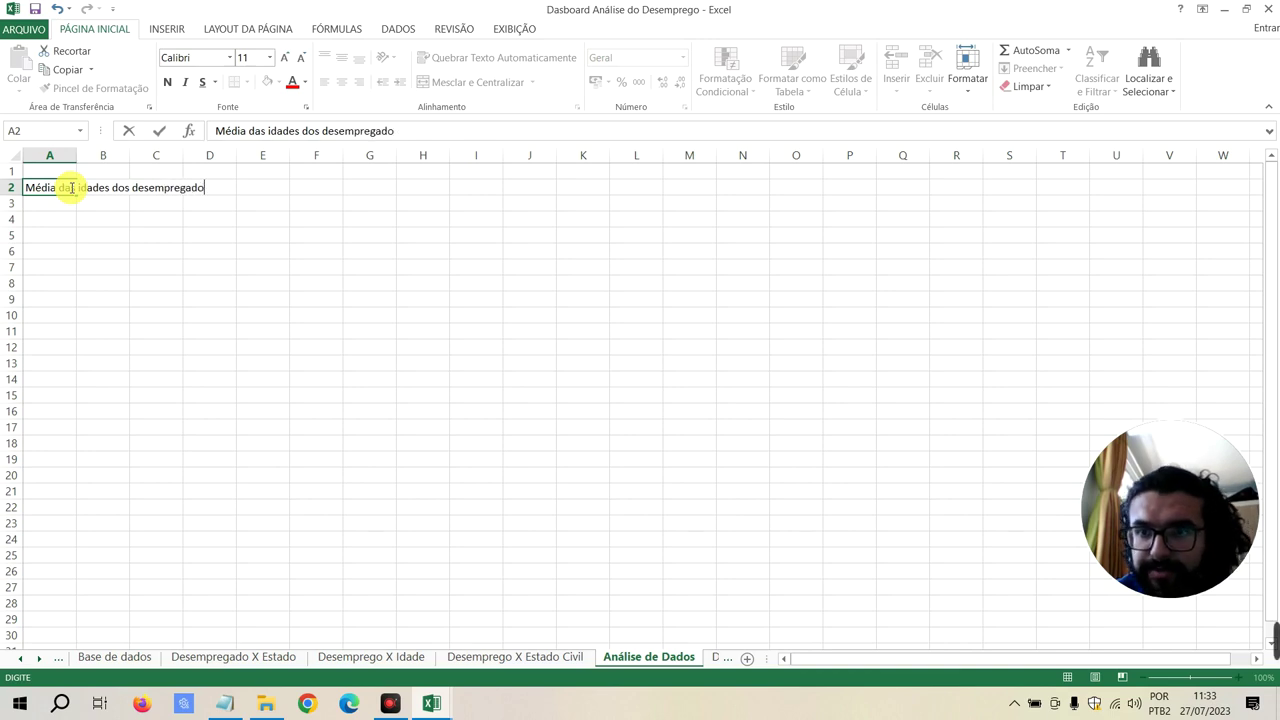
key("ctrl+Return")
Start a MÉDIASE formula in cell B4
left_click(105, 222)
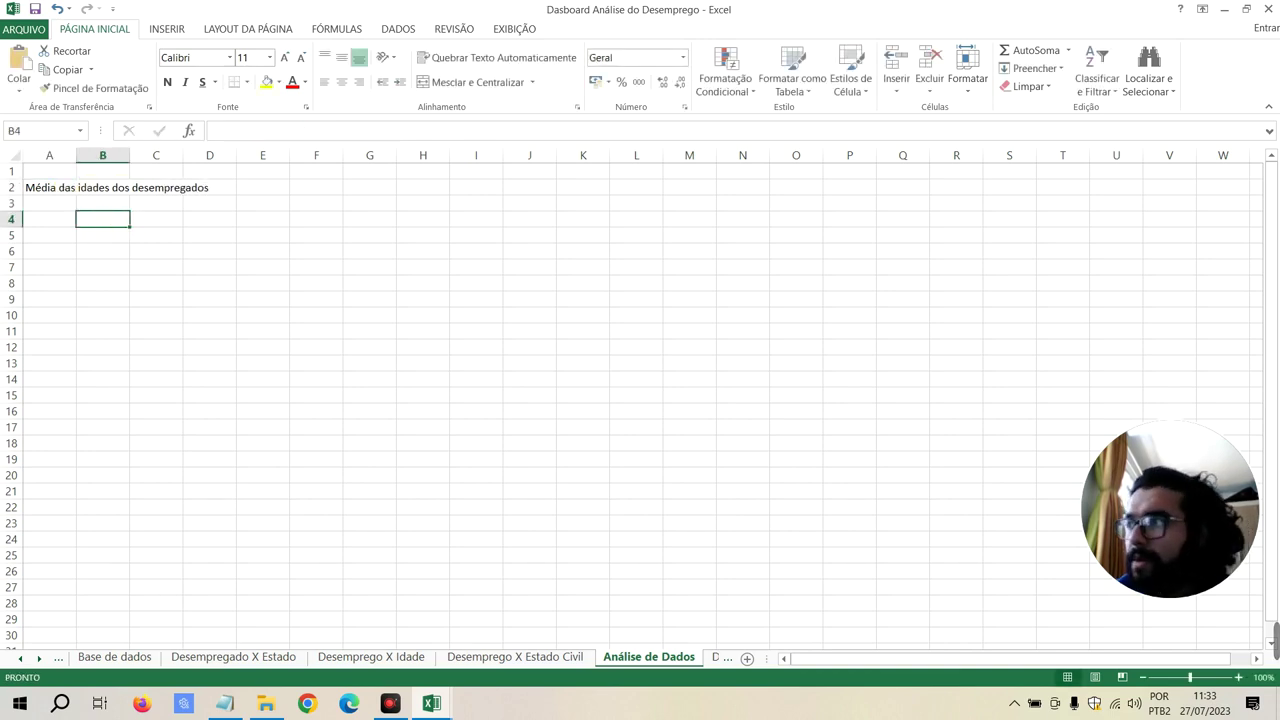
key("ctrl+1")
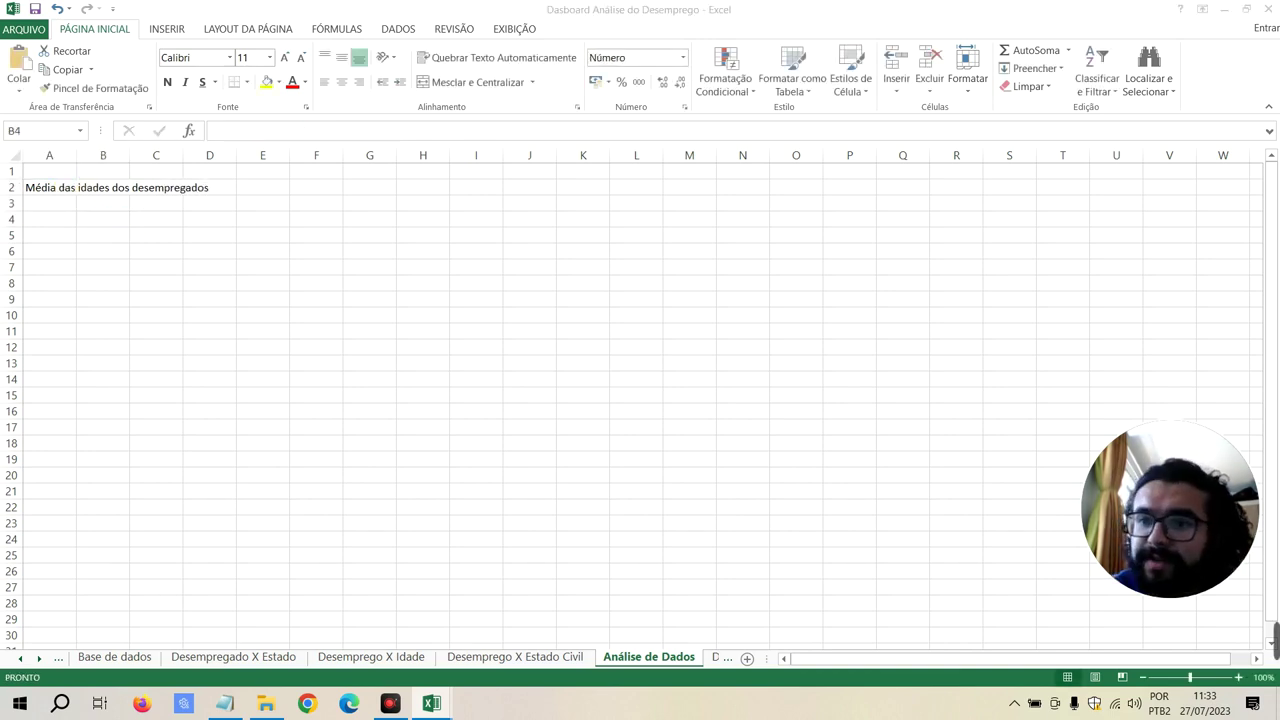
left_click(109, 220)
type("=")
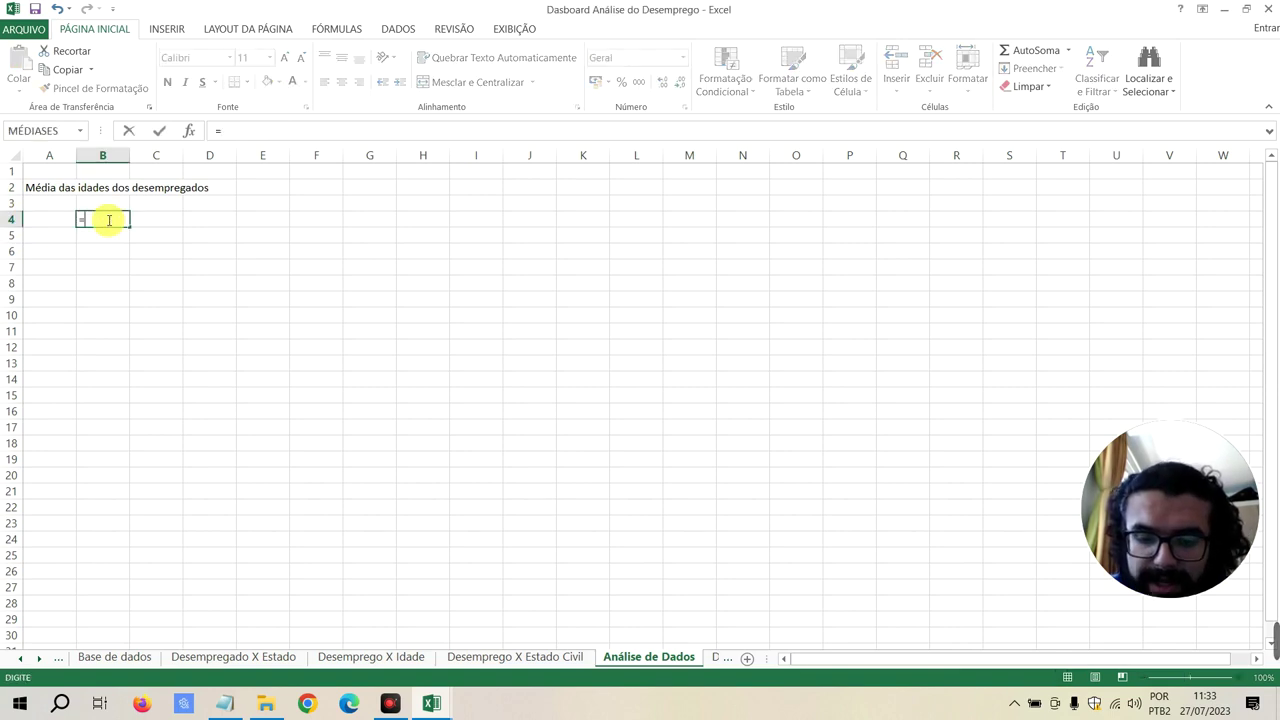
type("Médi")
key("Down")
key("Down")
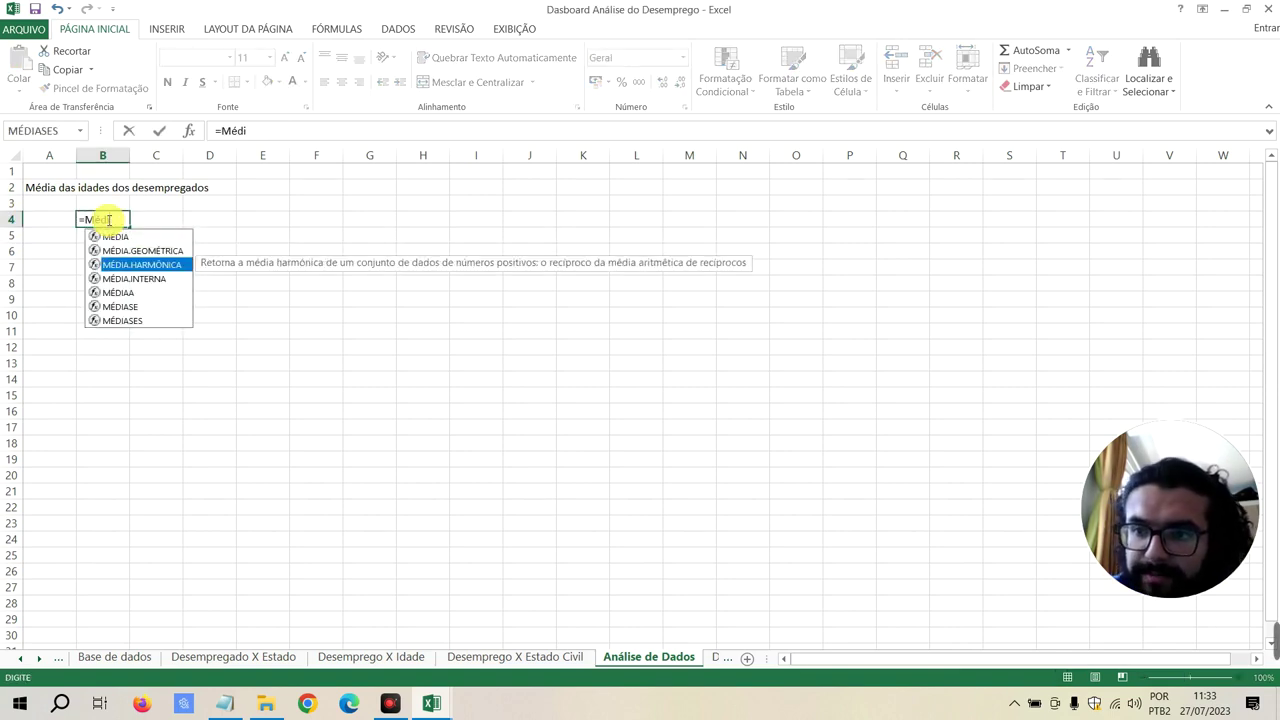
key("Down")
key("Down")
key("Down")
key("Tab")
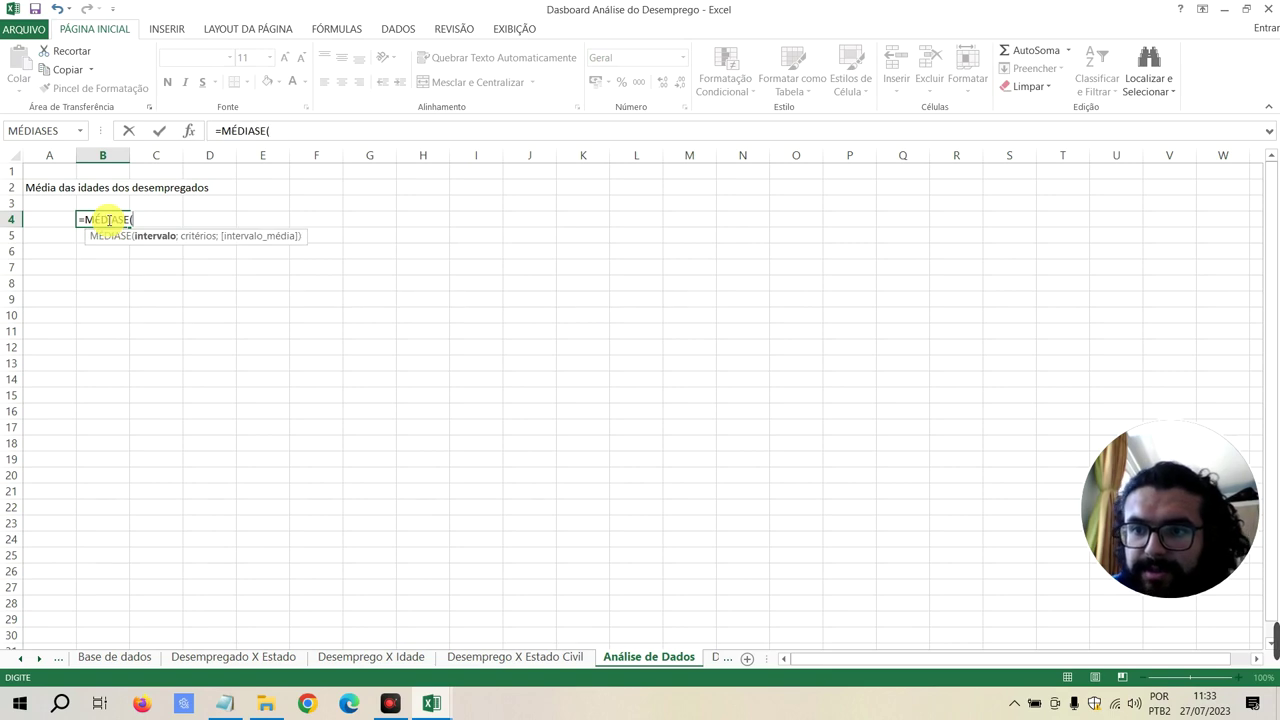
Use the Empregado/Desempregado and Idade columns from Base de dados as arguments, giving #DIV/0!
left_click(122, 658)
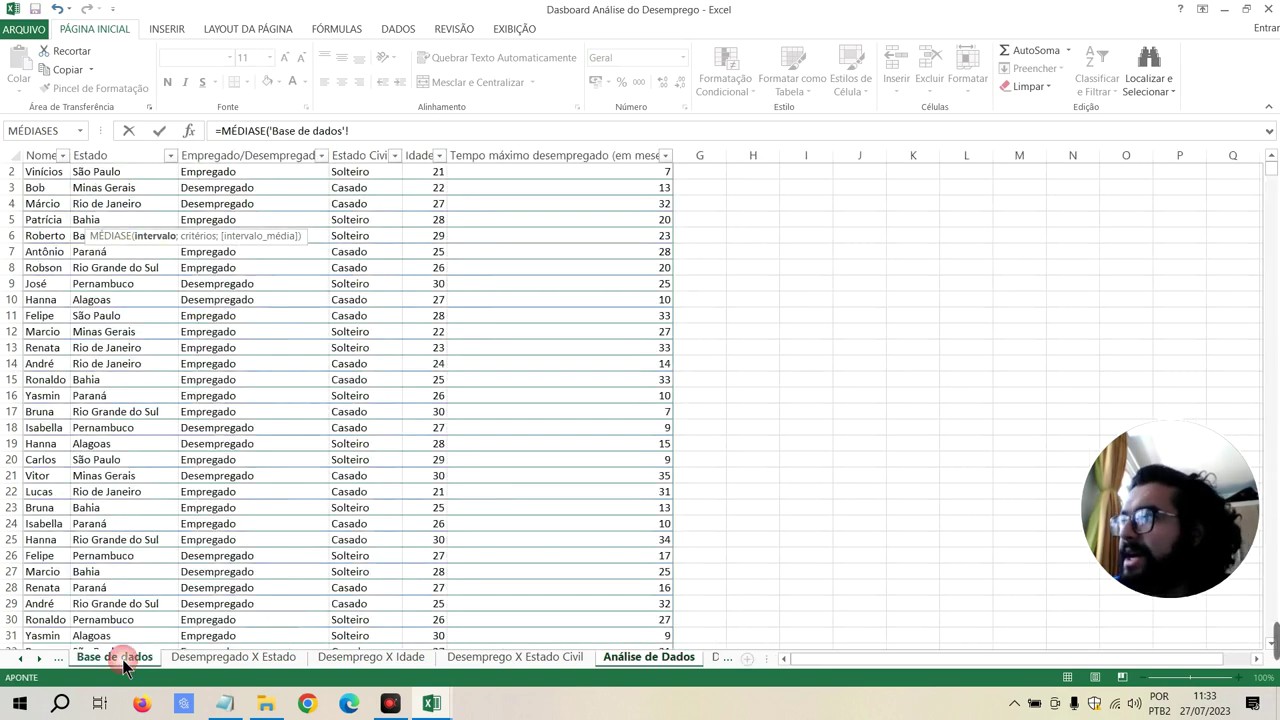
left_click(268, 155)
left_click(268, 155)
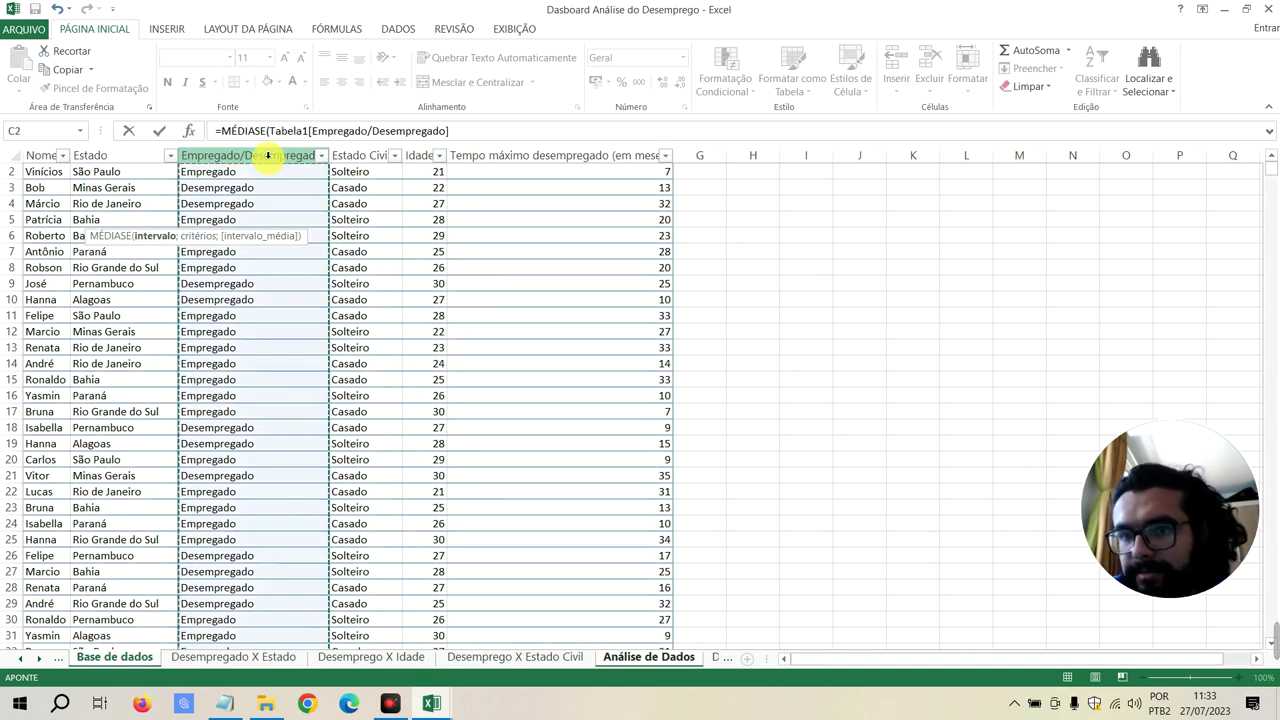
left_click(514, 127)
type(";")
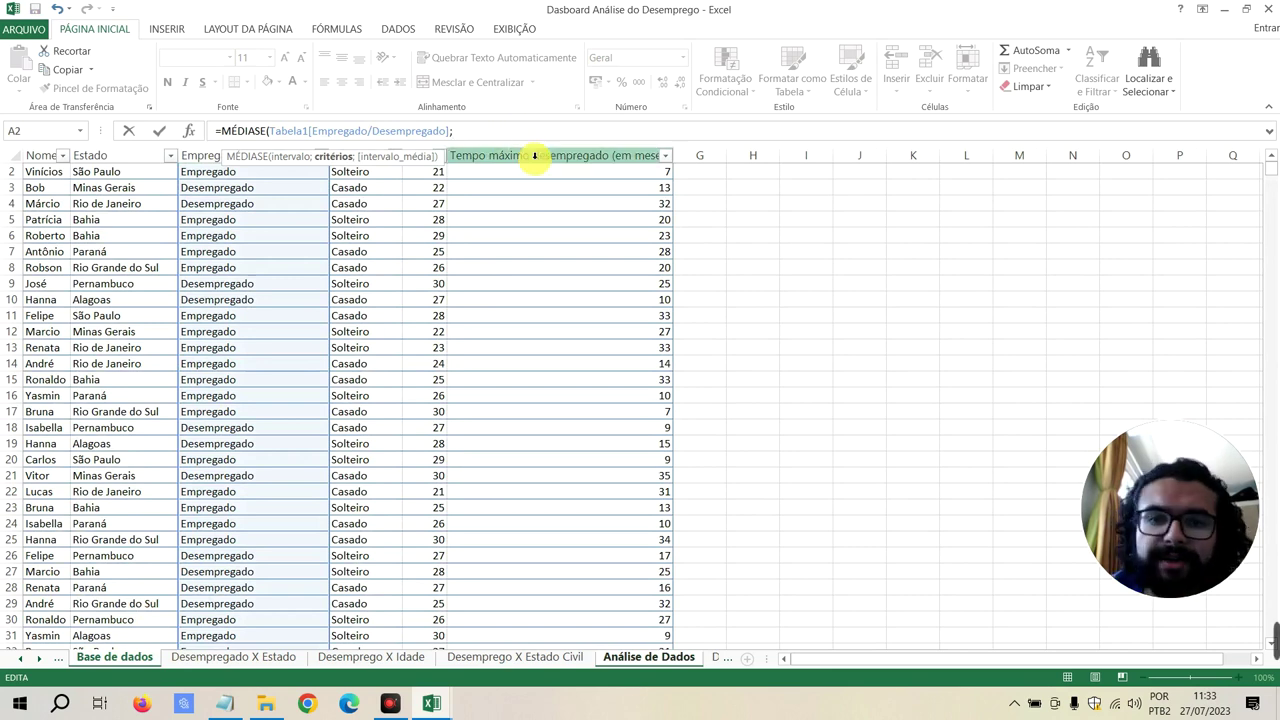
left_click(440, 150)
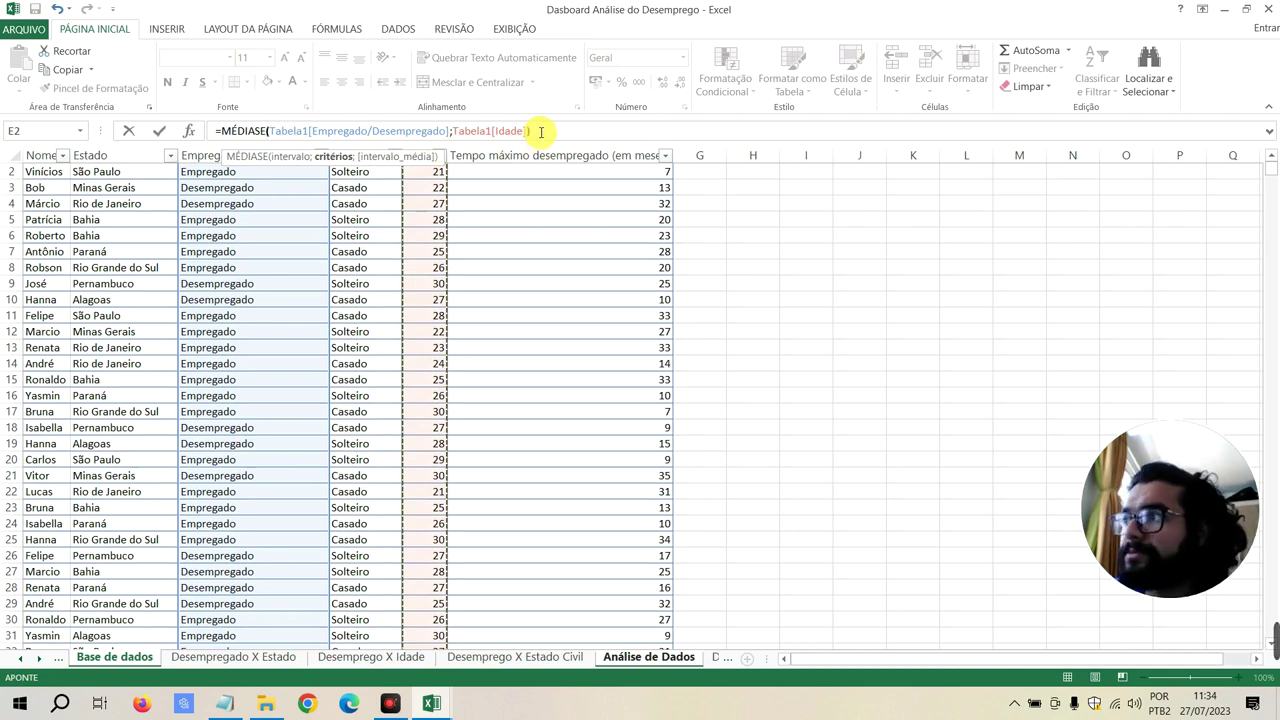
key("Return")
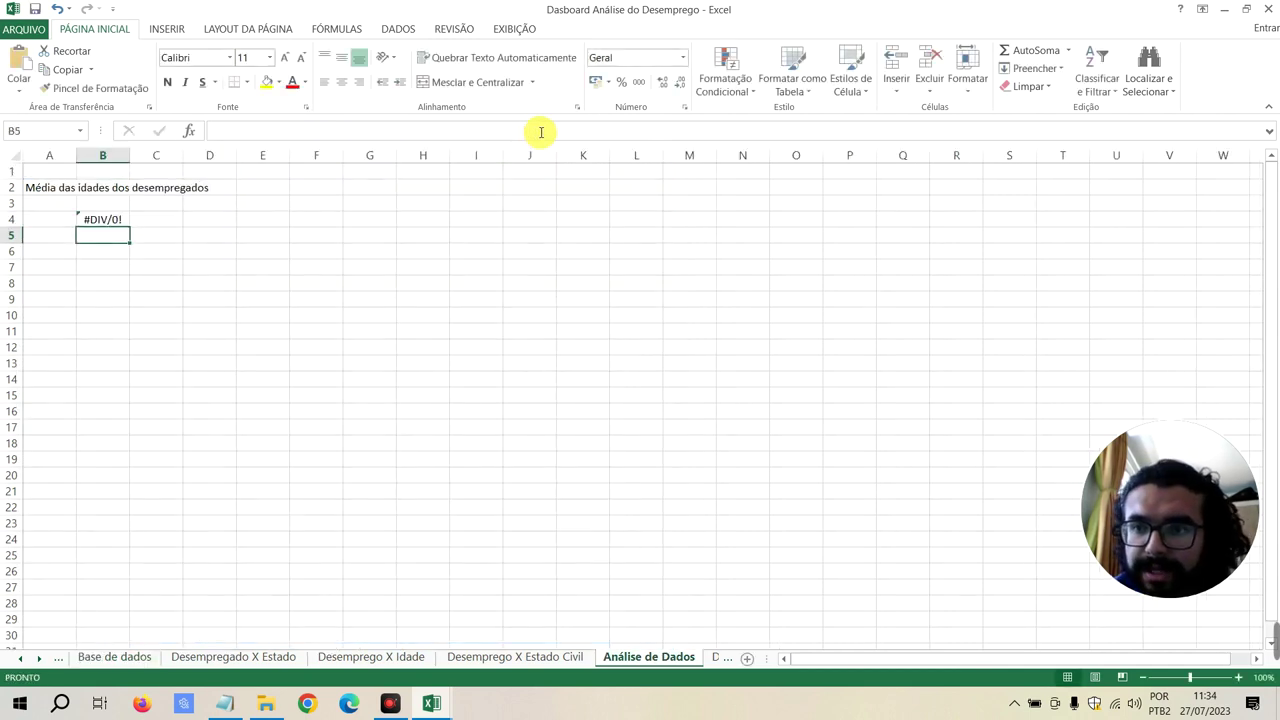
Clear the existing arguments from B4's MÉDIASE formula
left_click(101, 220)
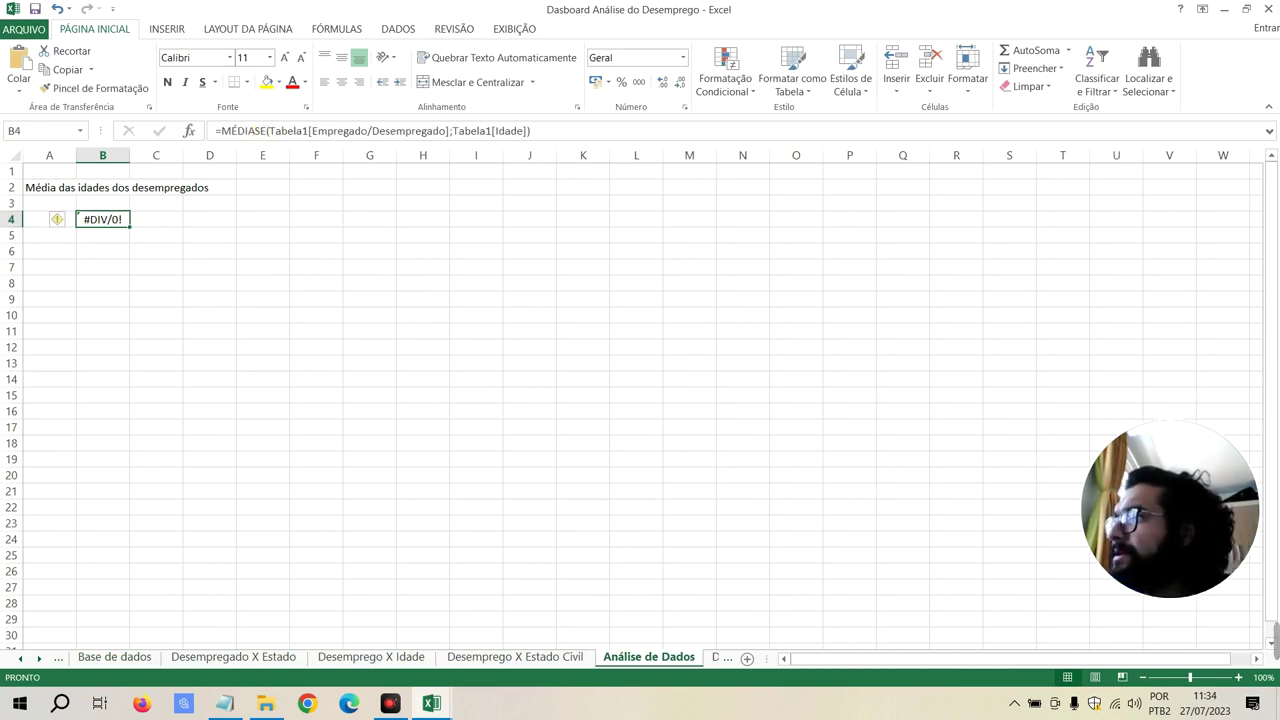
left_click(552, 130)
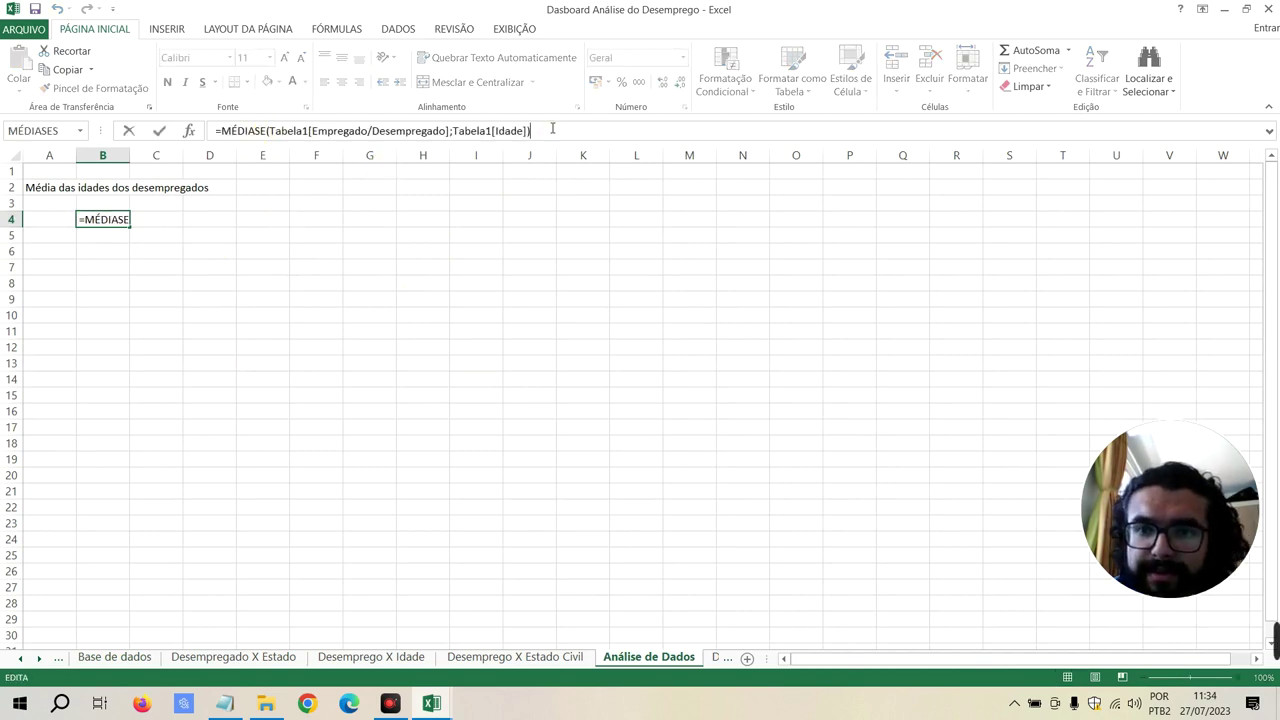
left_click_drag(282, 140, 271, 131)
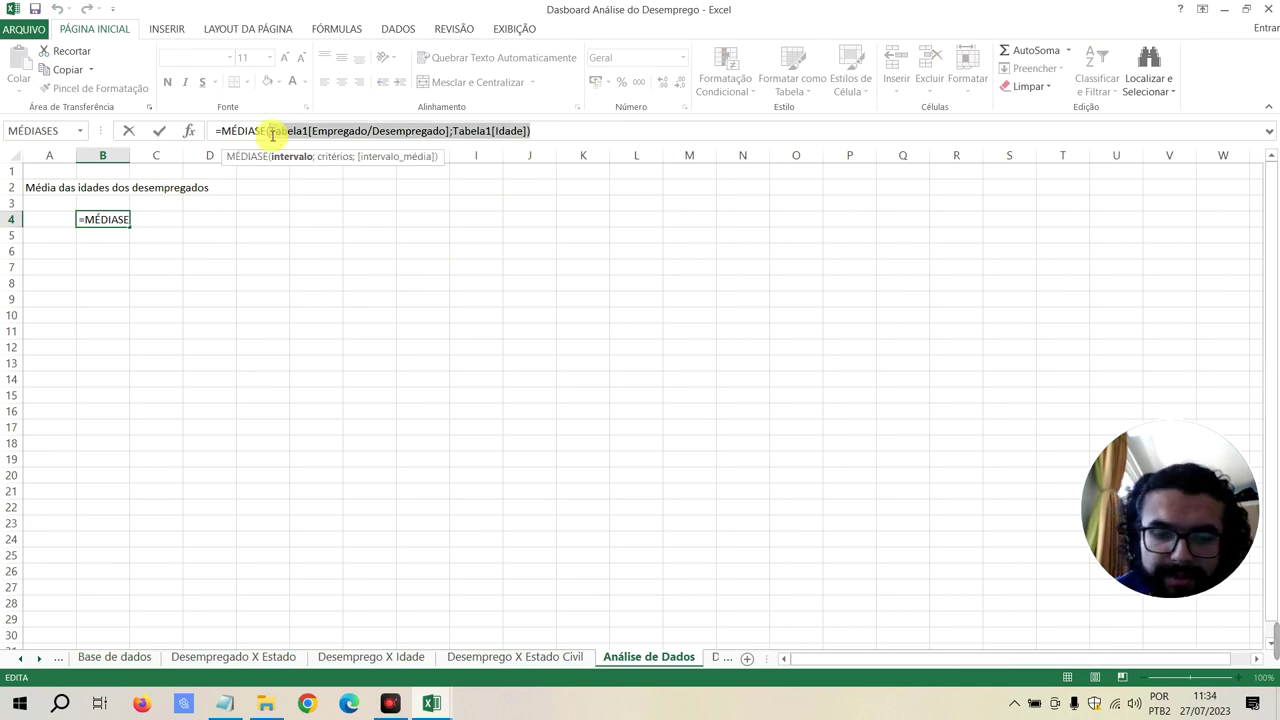
key("Delete")
Rebuild it as MÉDIASE(Tabela1[Empregado/Desempregado];"Desempregado";Tabela1[Idade]), showing 26 with fewer decimals
left_click(110, 658)
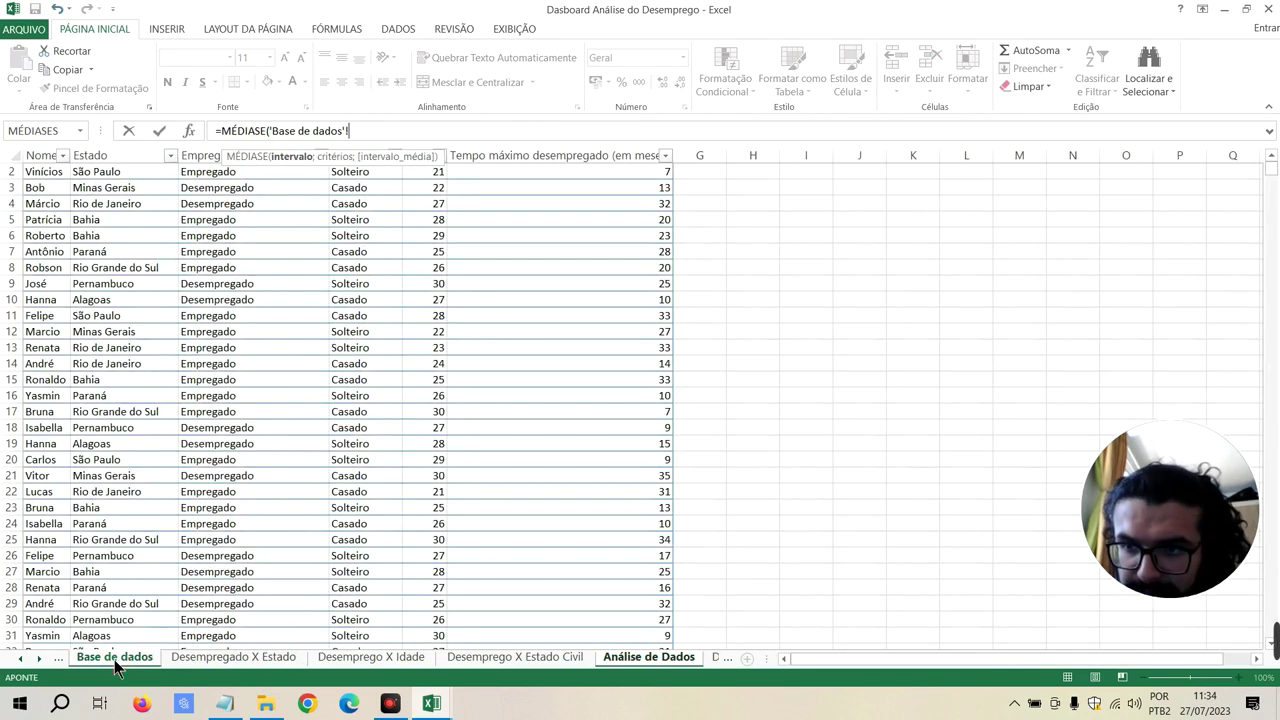
left_click(210, 158)
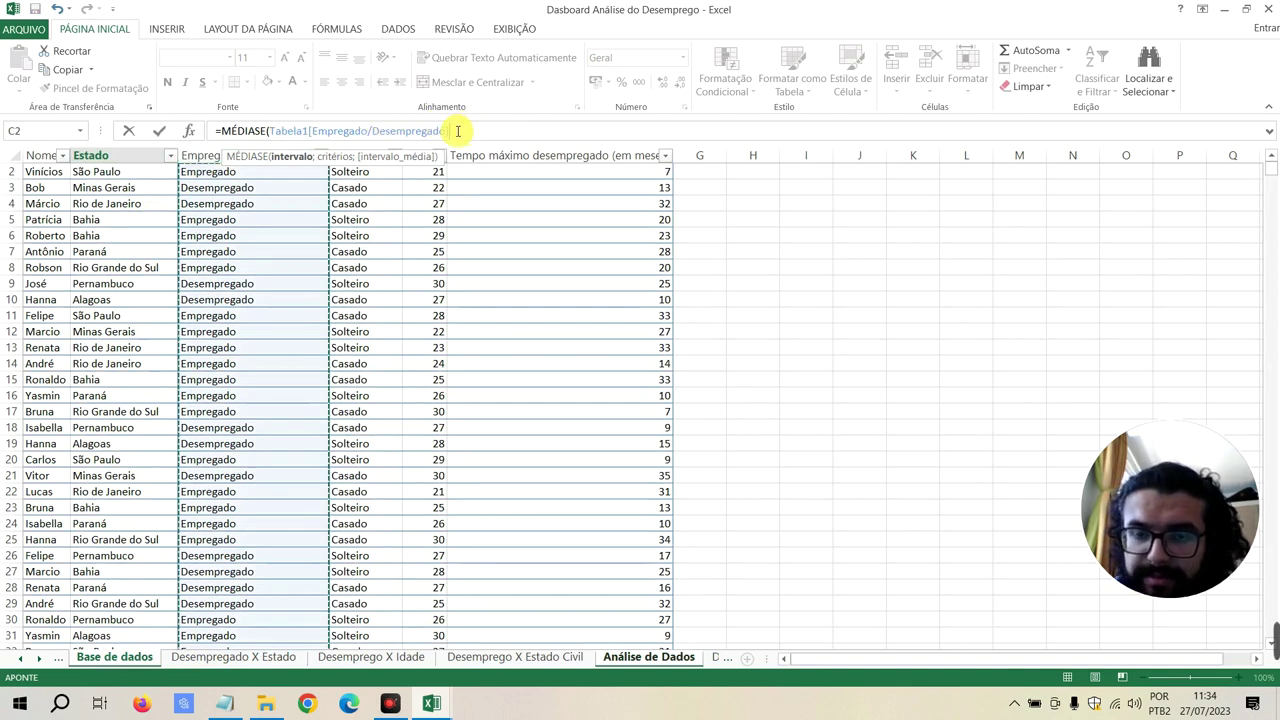
type(";\"Desempr")
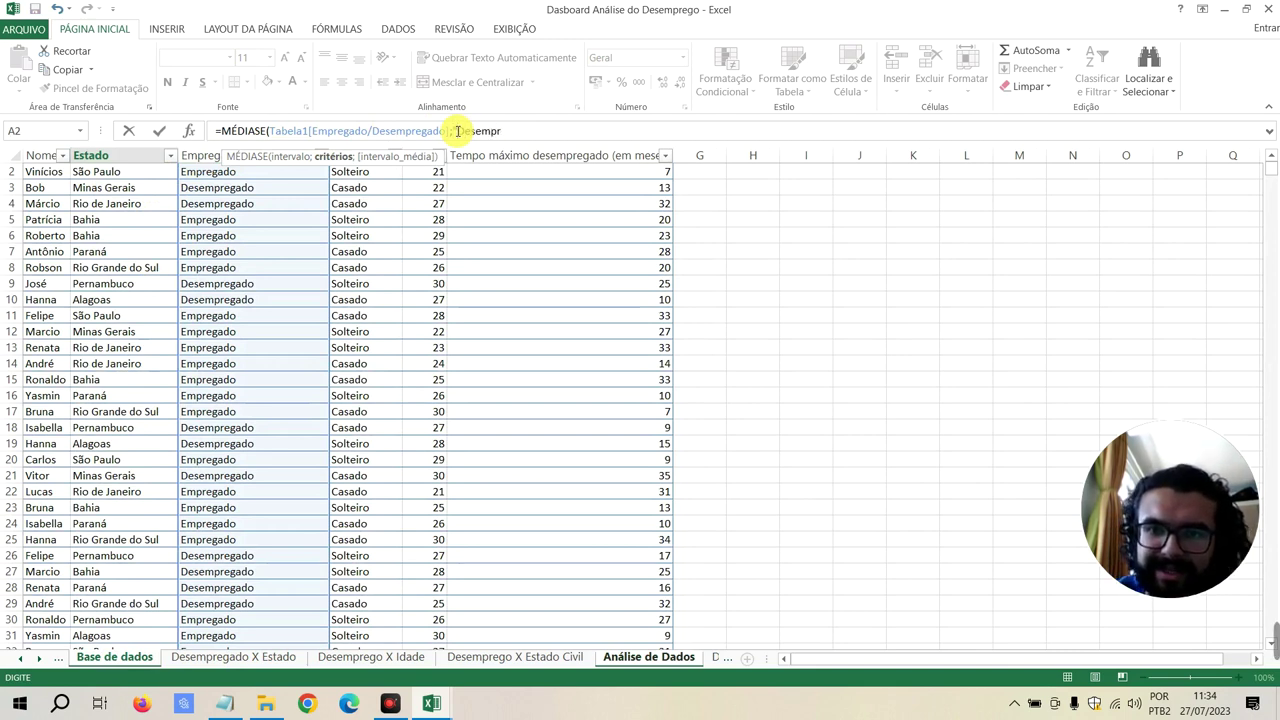
type("ado]")
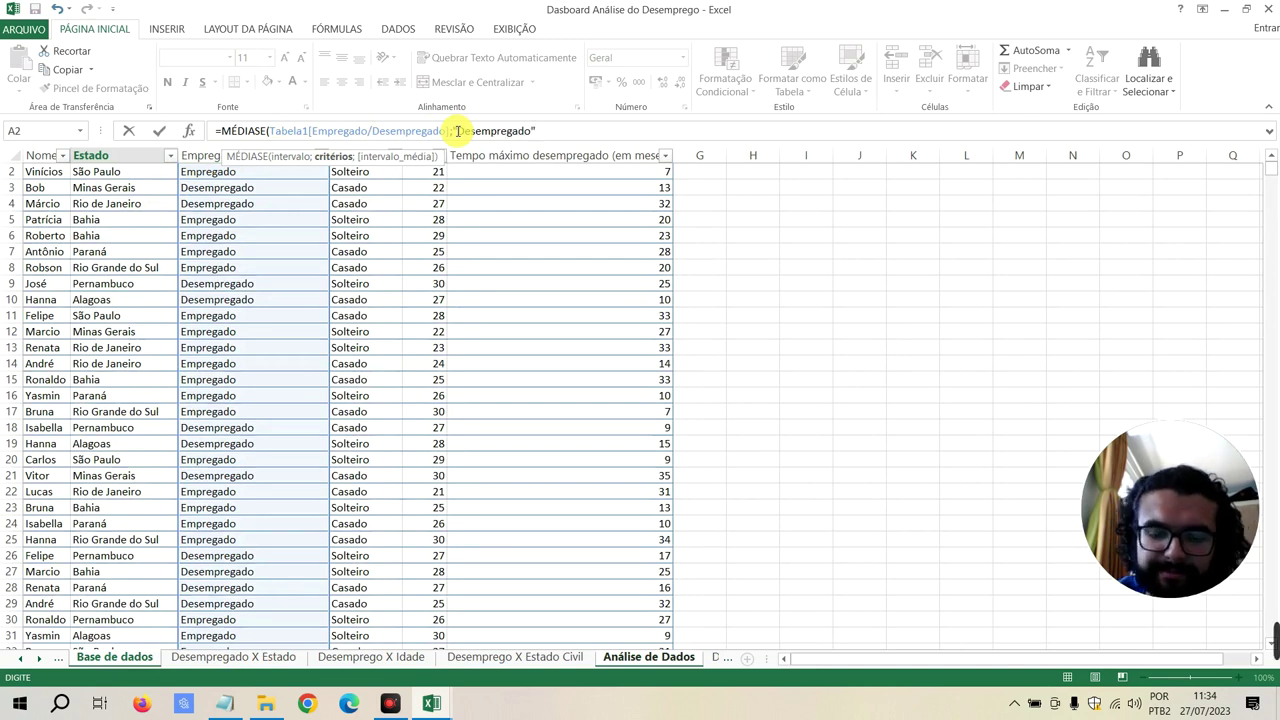
type(";")
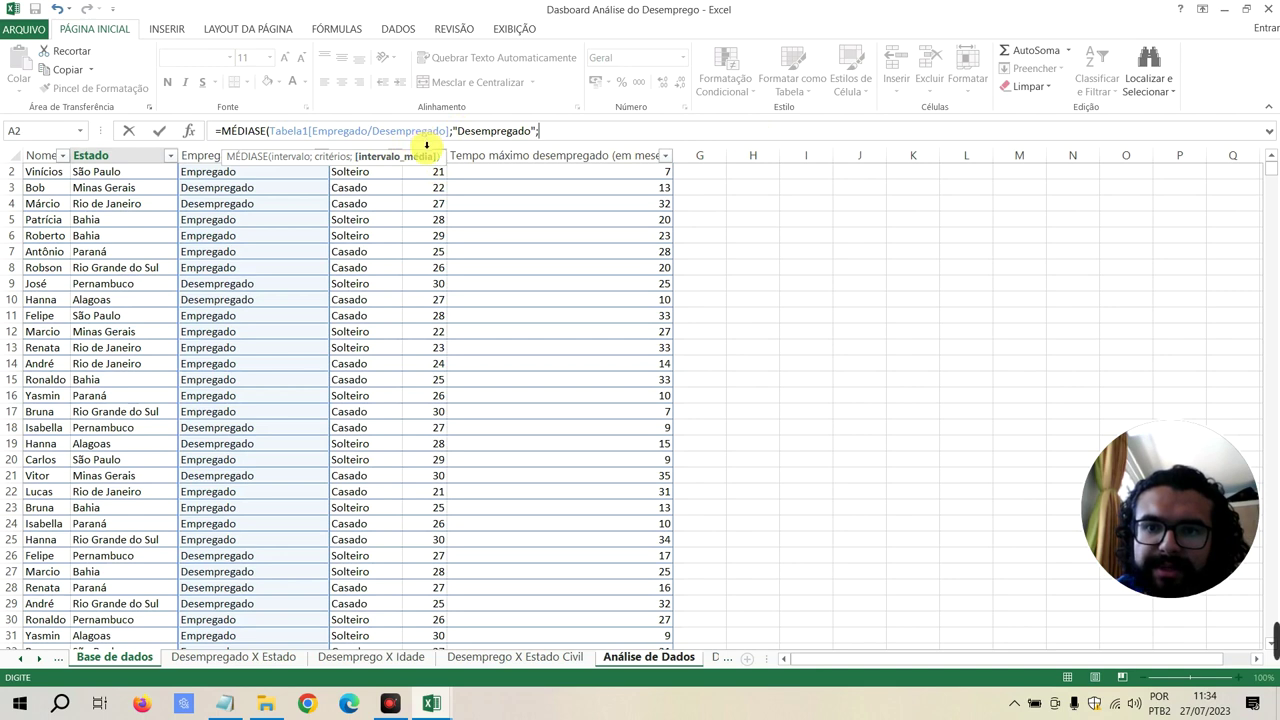
left_click(426, 145)
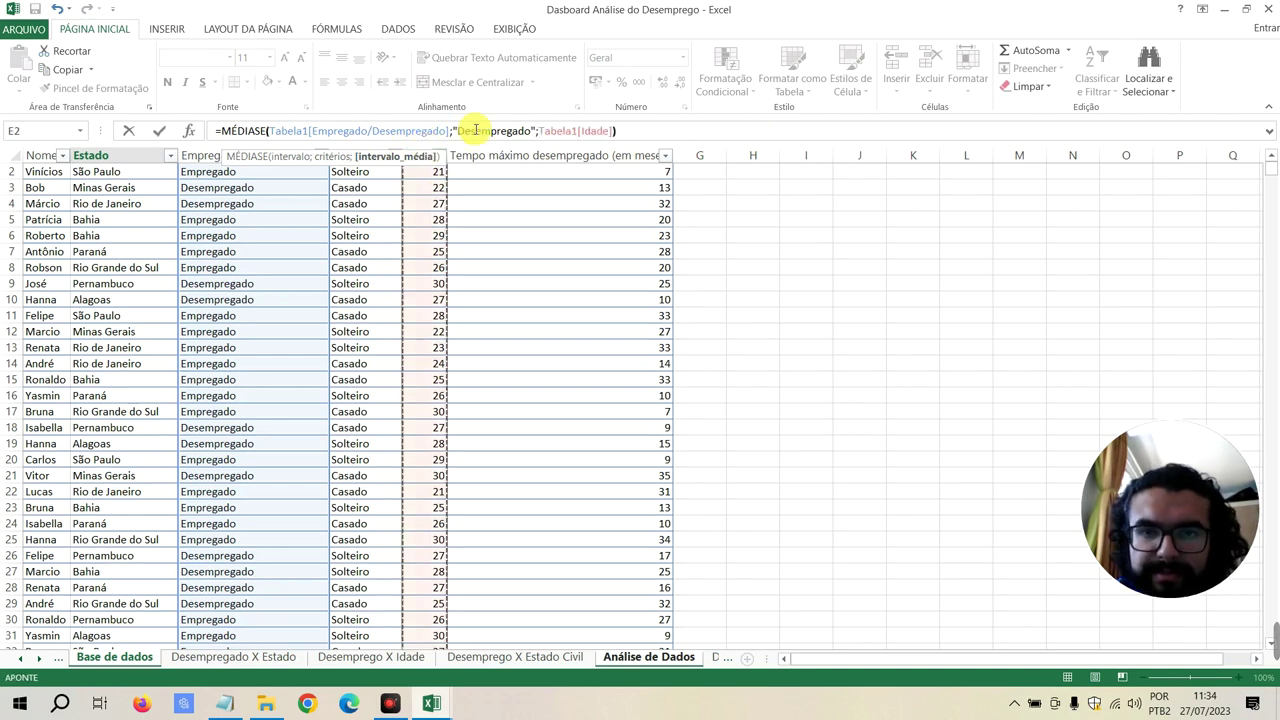
key("Return")
left_click(115, 221)
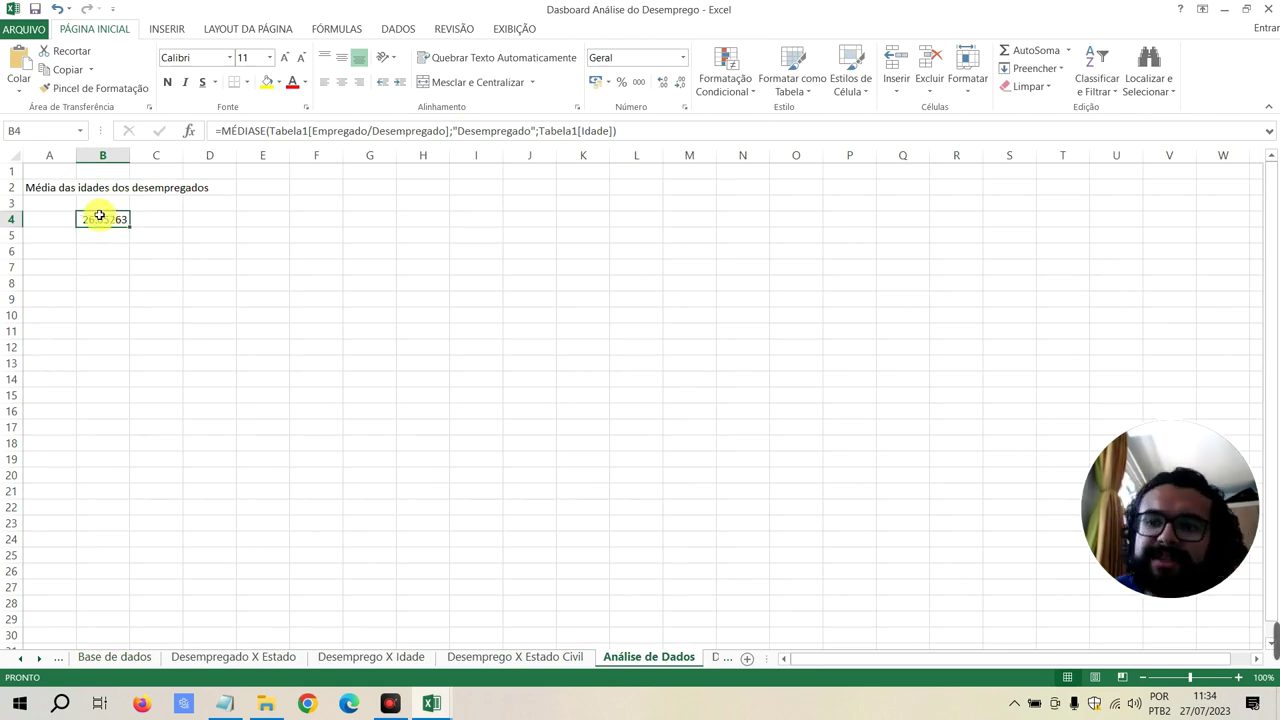
left_click(681, 82)
left_click(681, 82)
left_click(681, 82)
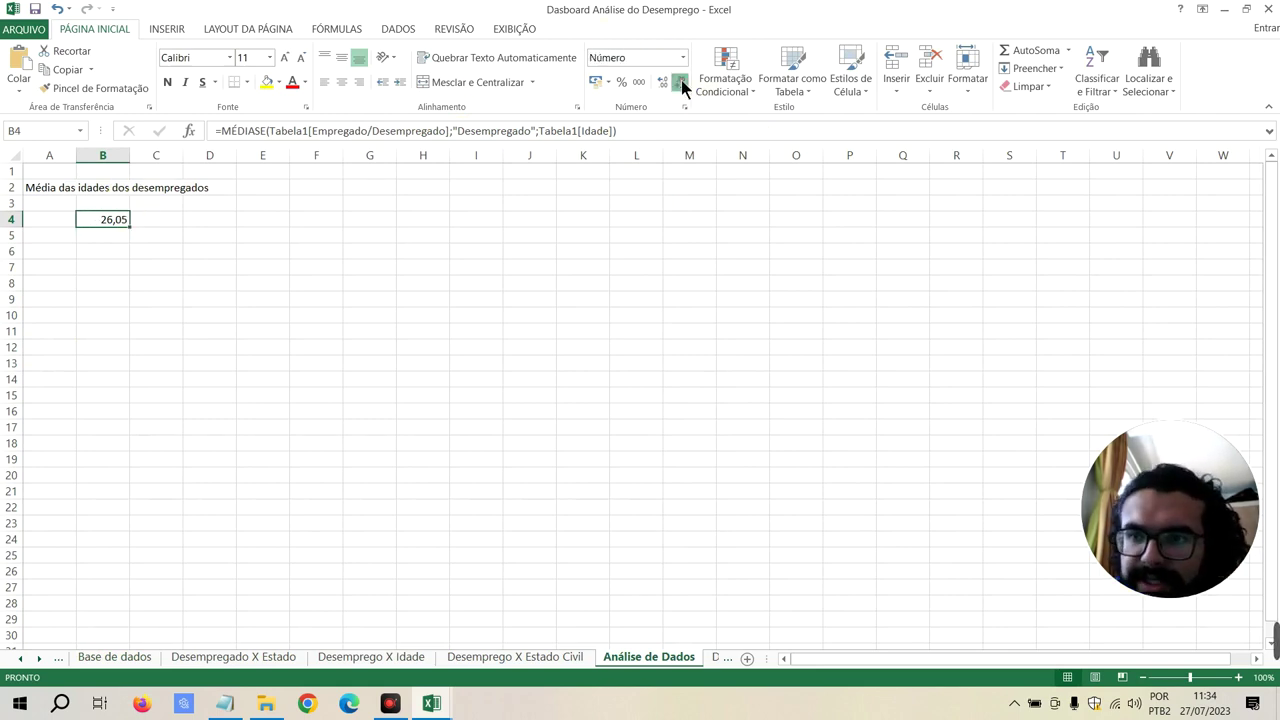
Enter the label 'Médiadas idades dos empregados' in A6
left_click(51, 251)
type("Méd")
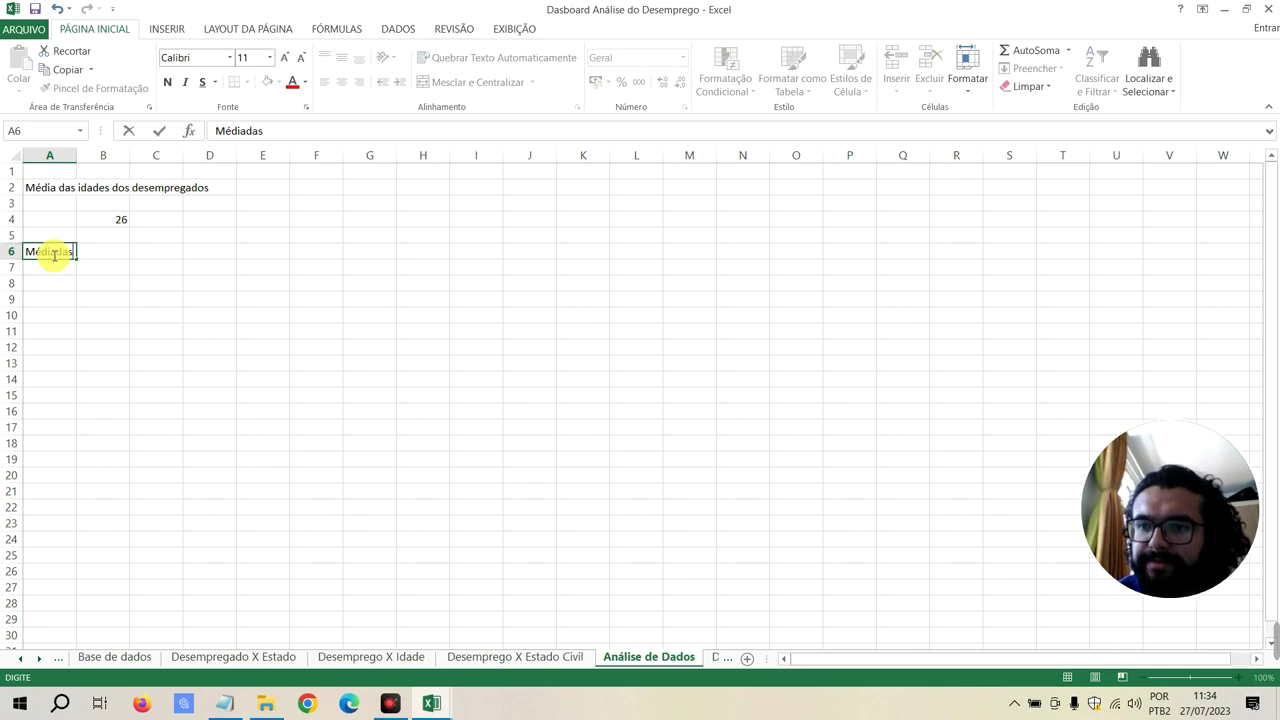
type("iada")
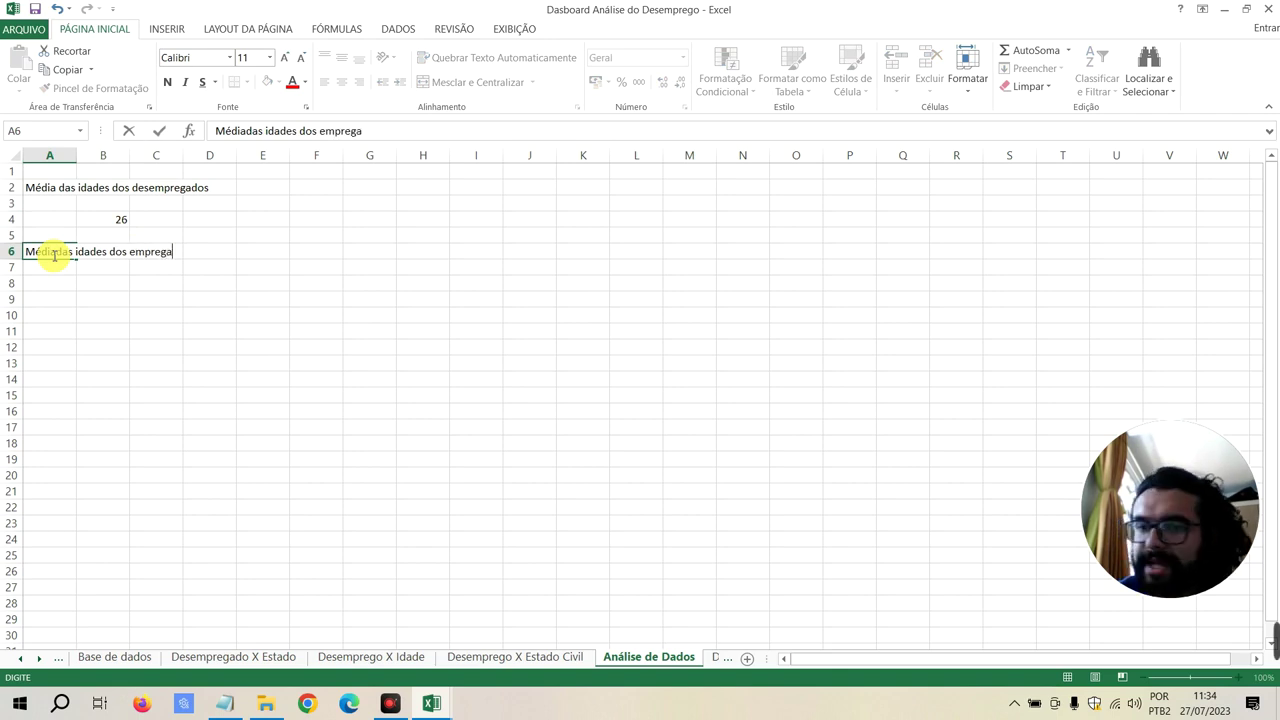
key("Return")
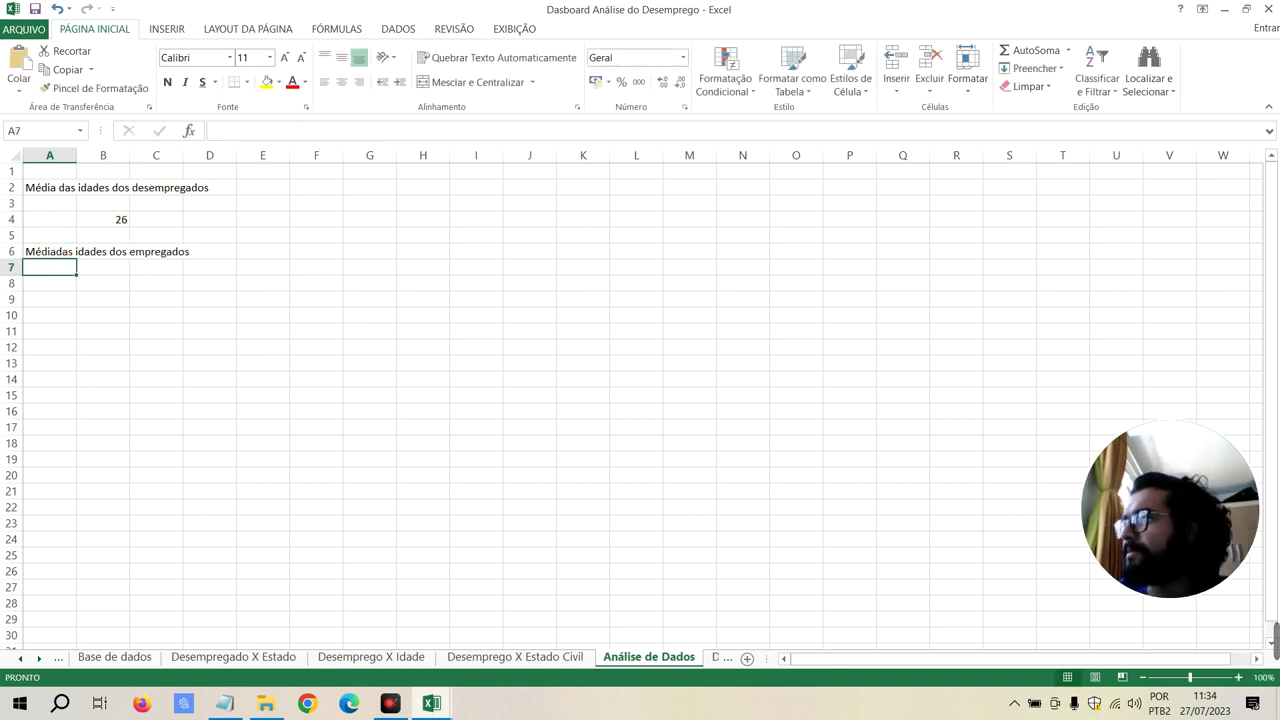
Abandon a fresh formula in B8 and copy B4's MÉDIASE formula text instead
left_click(102, 285)
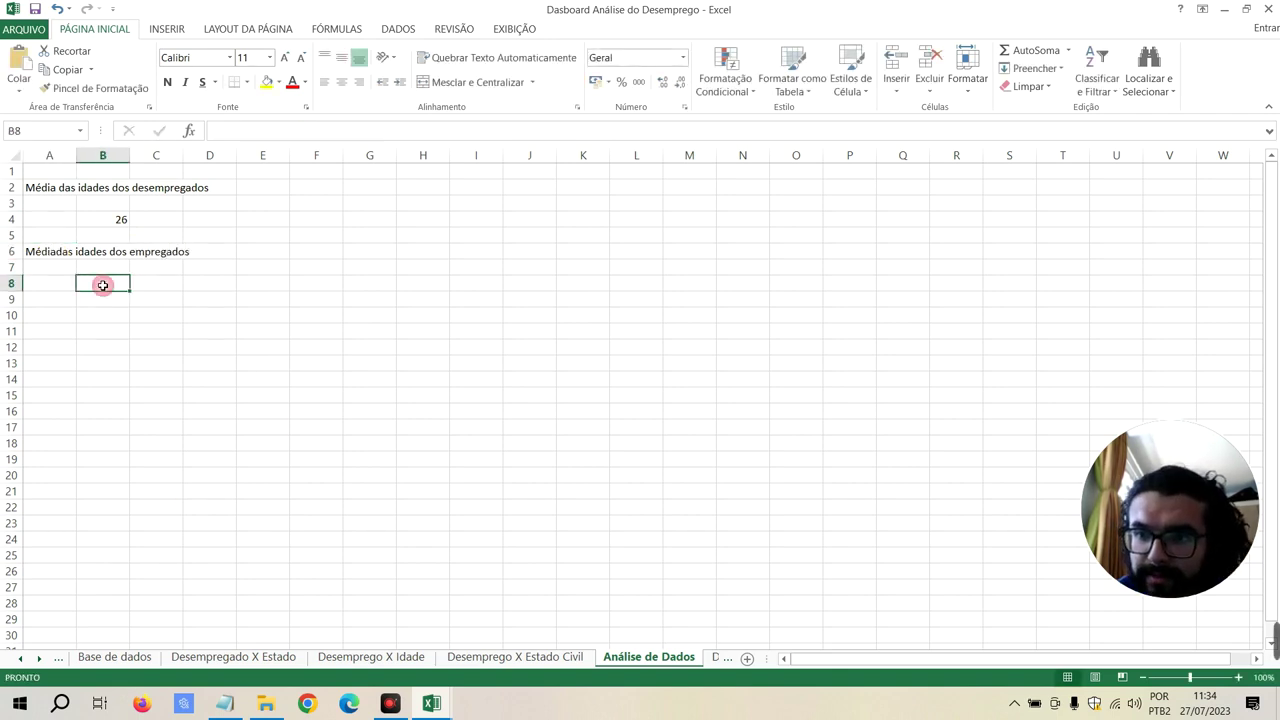
type("=médi")
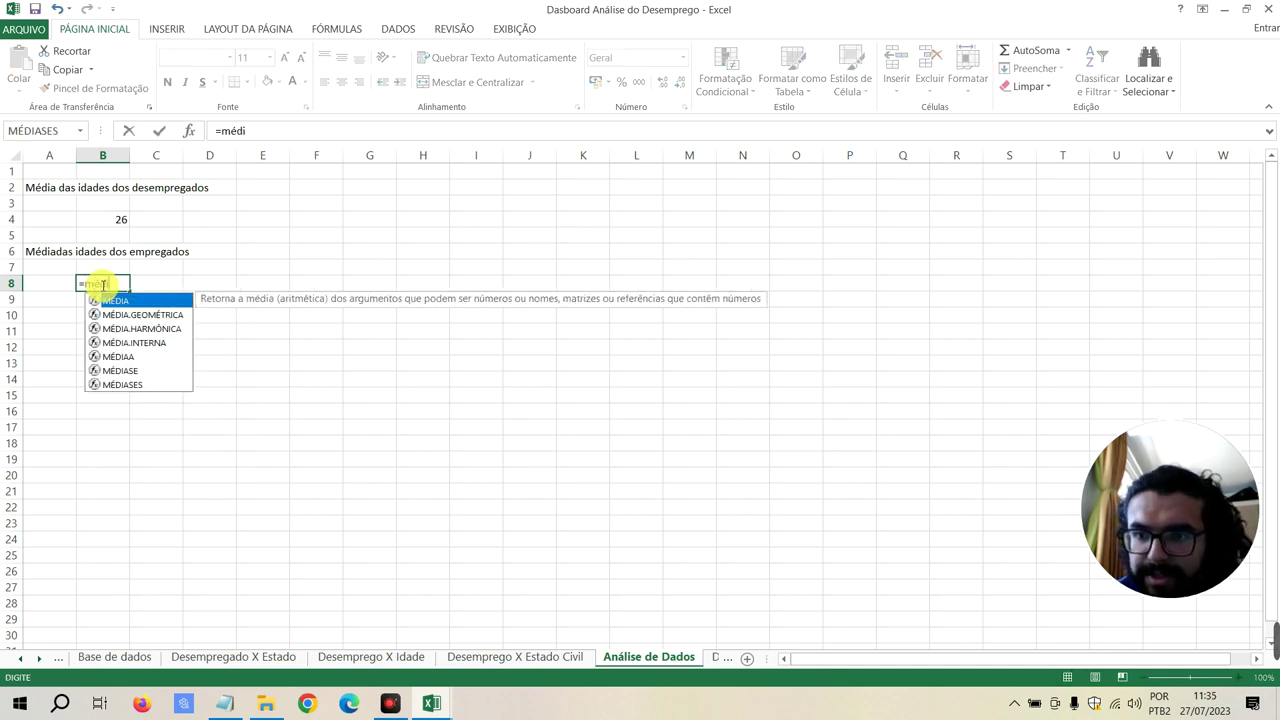
double_click(120, 370)
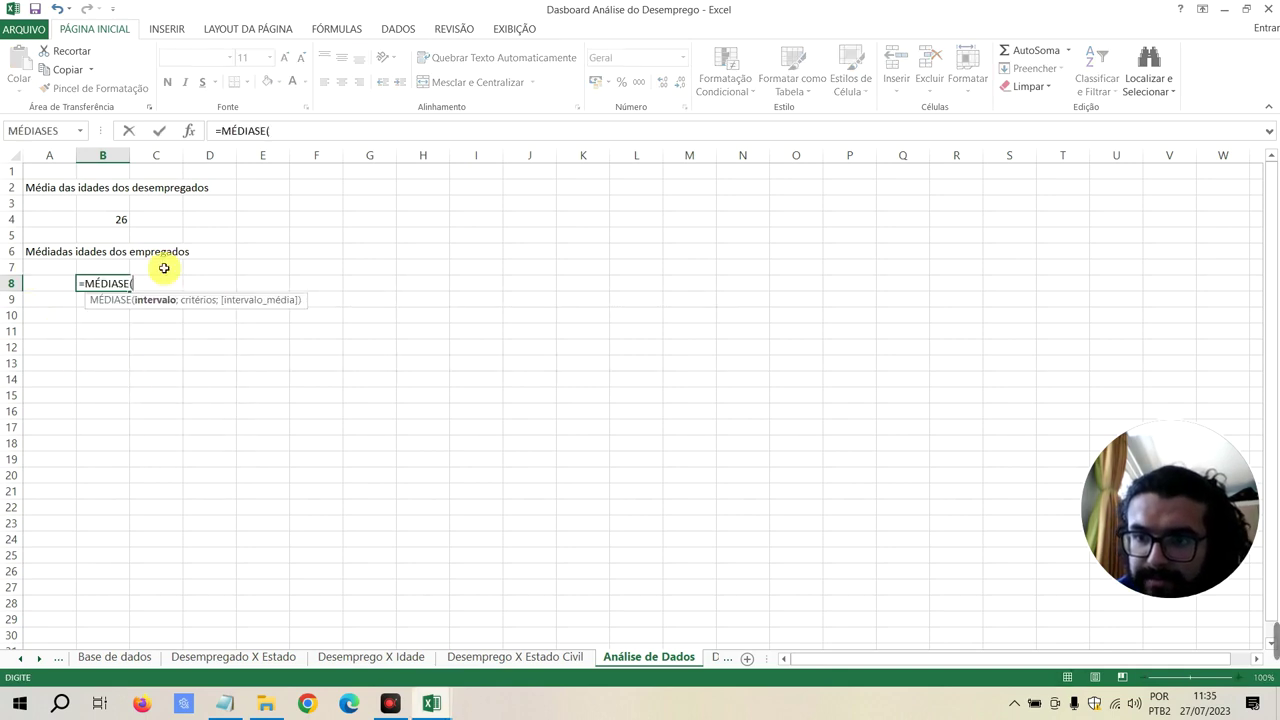
key("Escape")
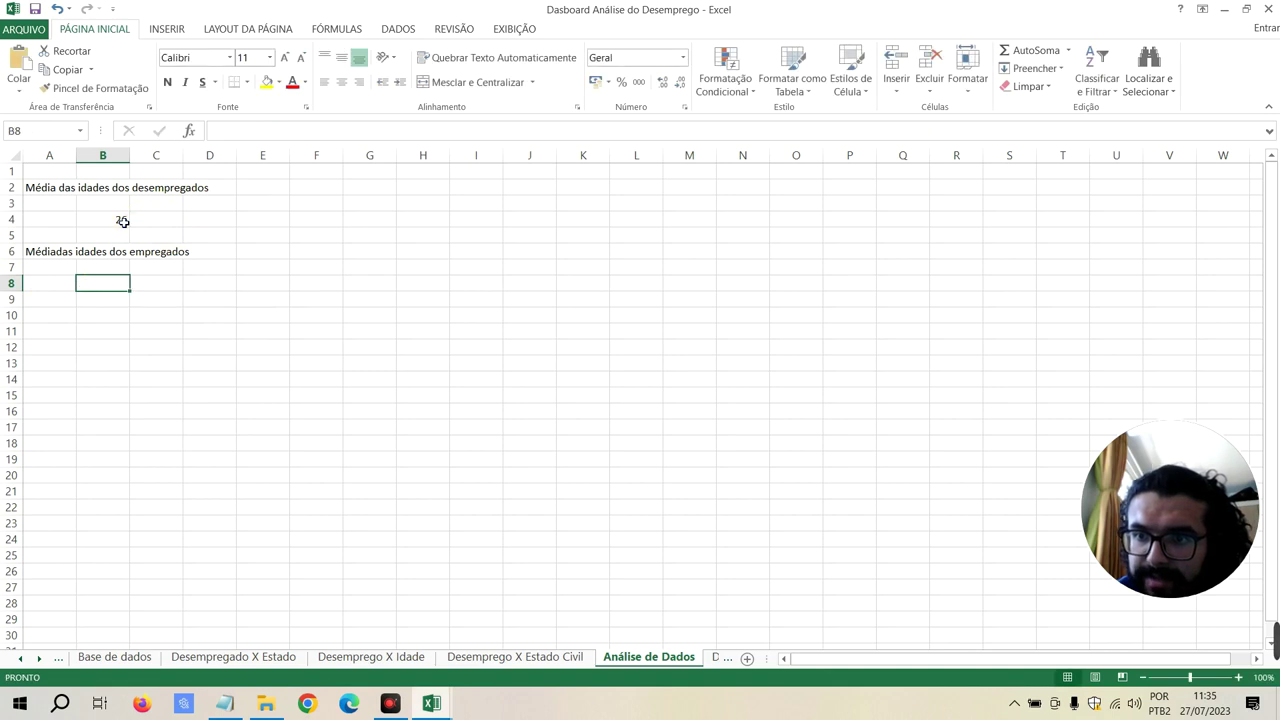
left_click(122, 220)
left_click(306, 131)
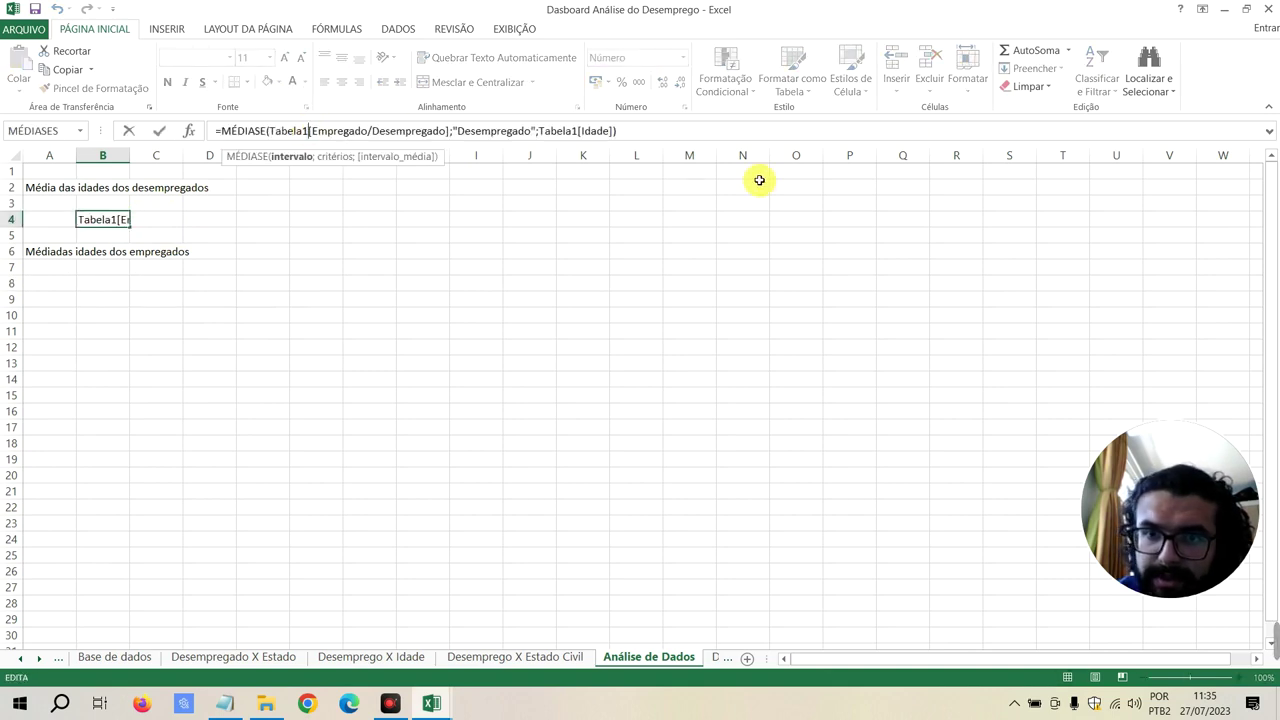
left_click_drag(616, 131, 216, 131)
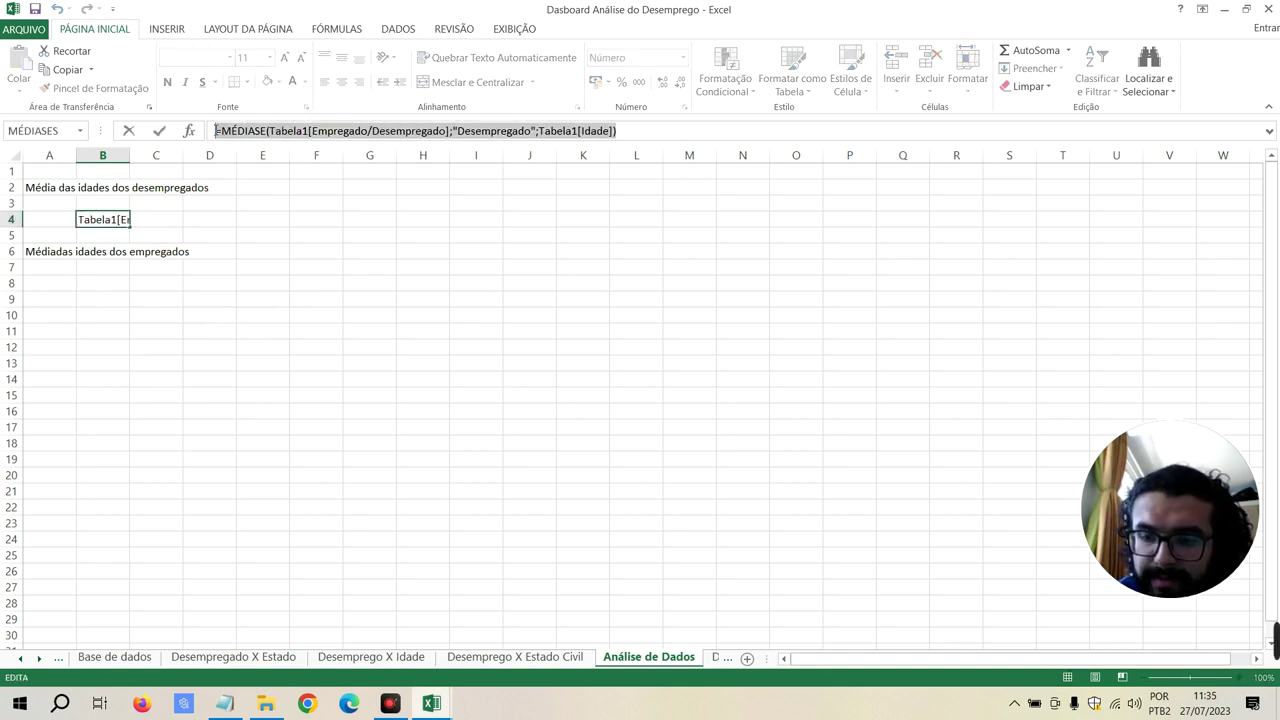
key("Escape")
Paste the formula into B8 with the criterion changed to "Empregado"
left_click(118, 281)
type("=MÉDIASE(Tabela1[Empregado/Desempregado];\"Desempregado\";Tabela1[Idade])")
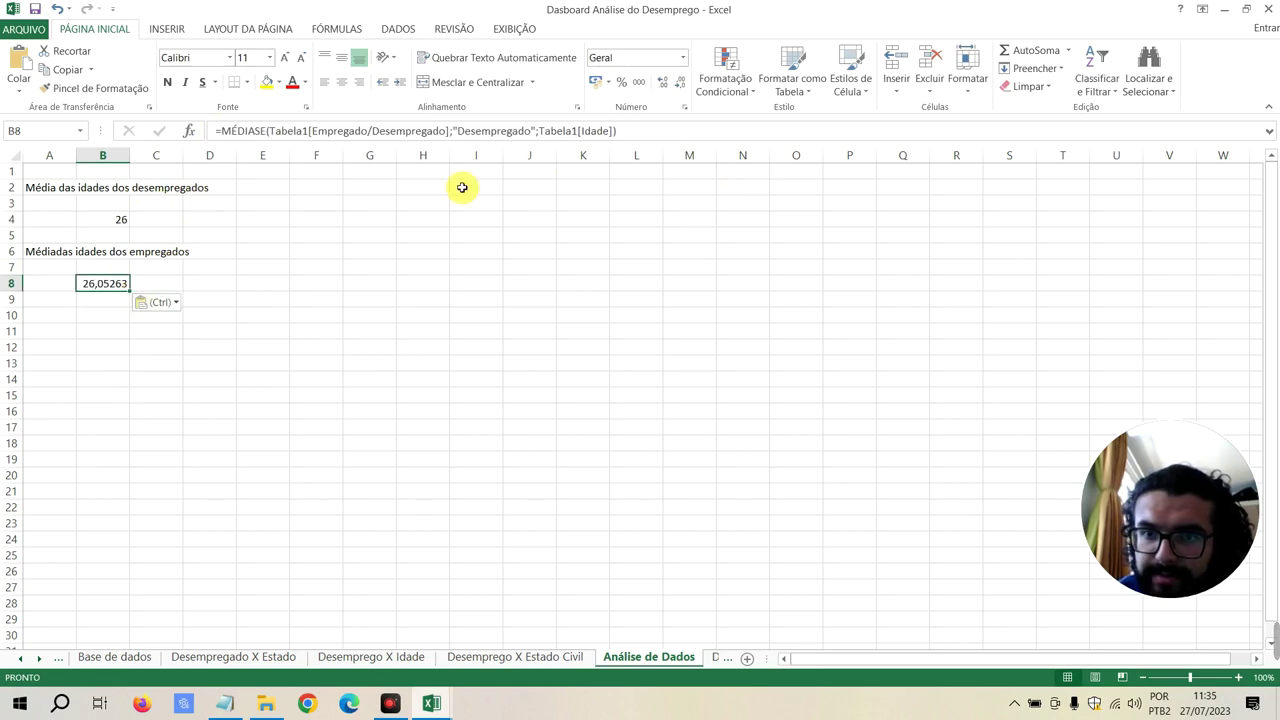
left_click_drag(531, 131, 464, 131)
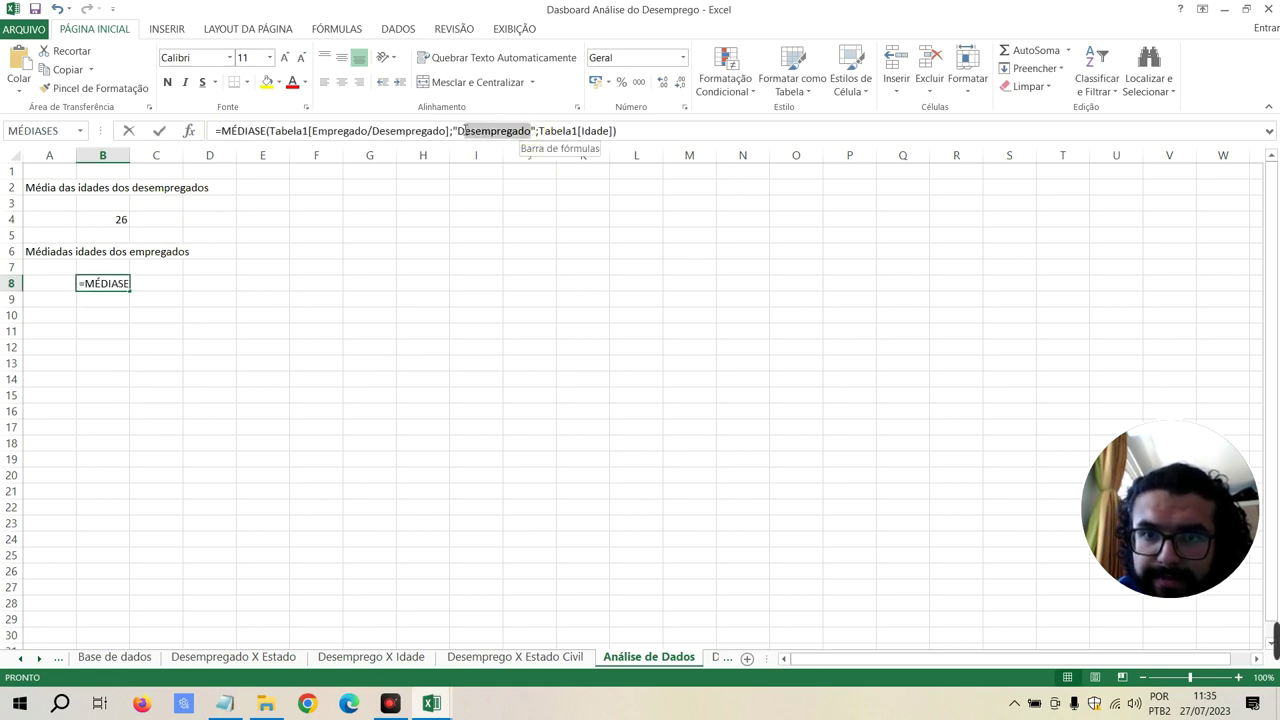
type("Empregad")
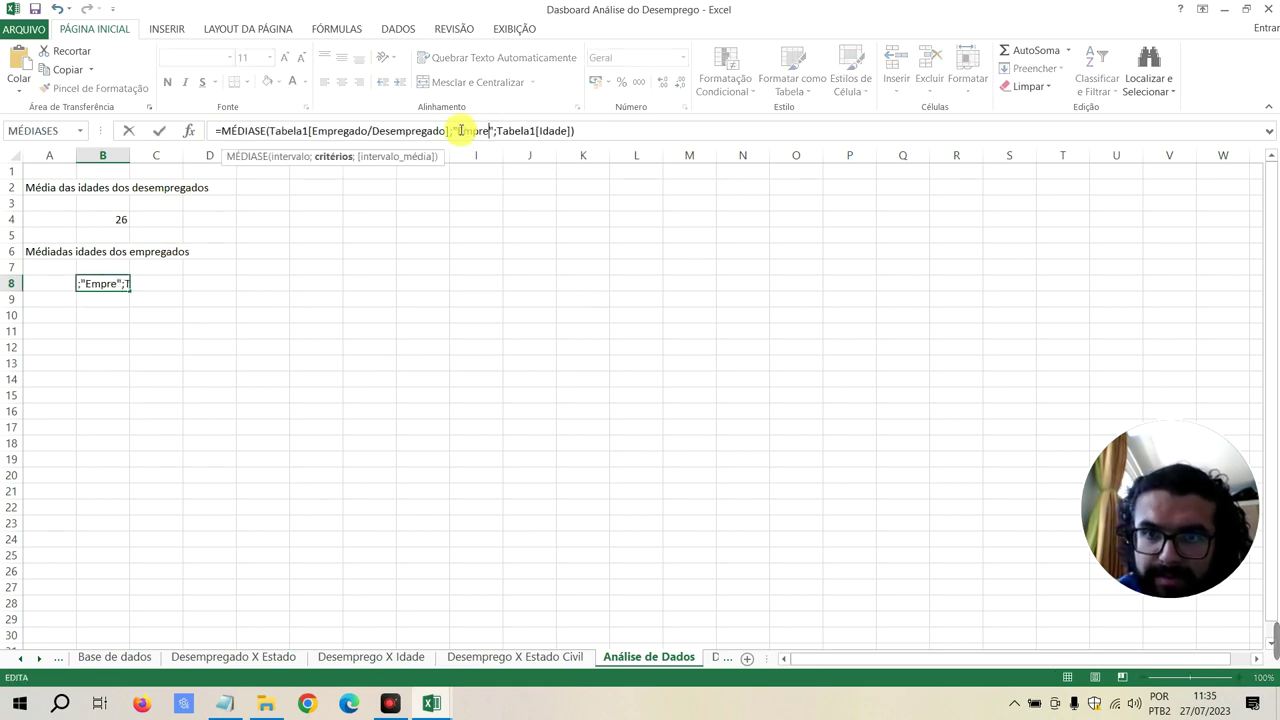
type("o")
key("Return")
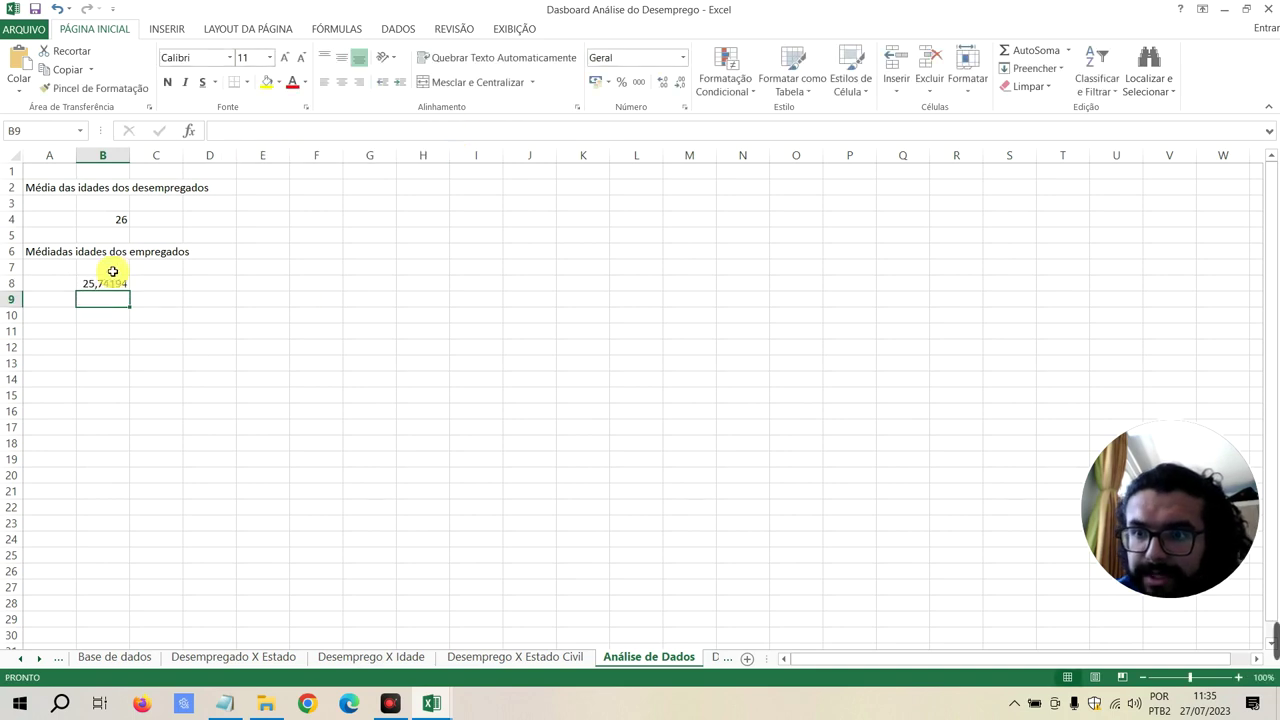
Round B8's result to the whole number 26
left_click(107, 284)
left_click(684, 79)
left_click(684, 79)
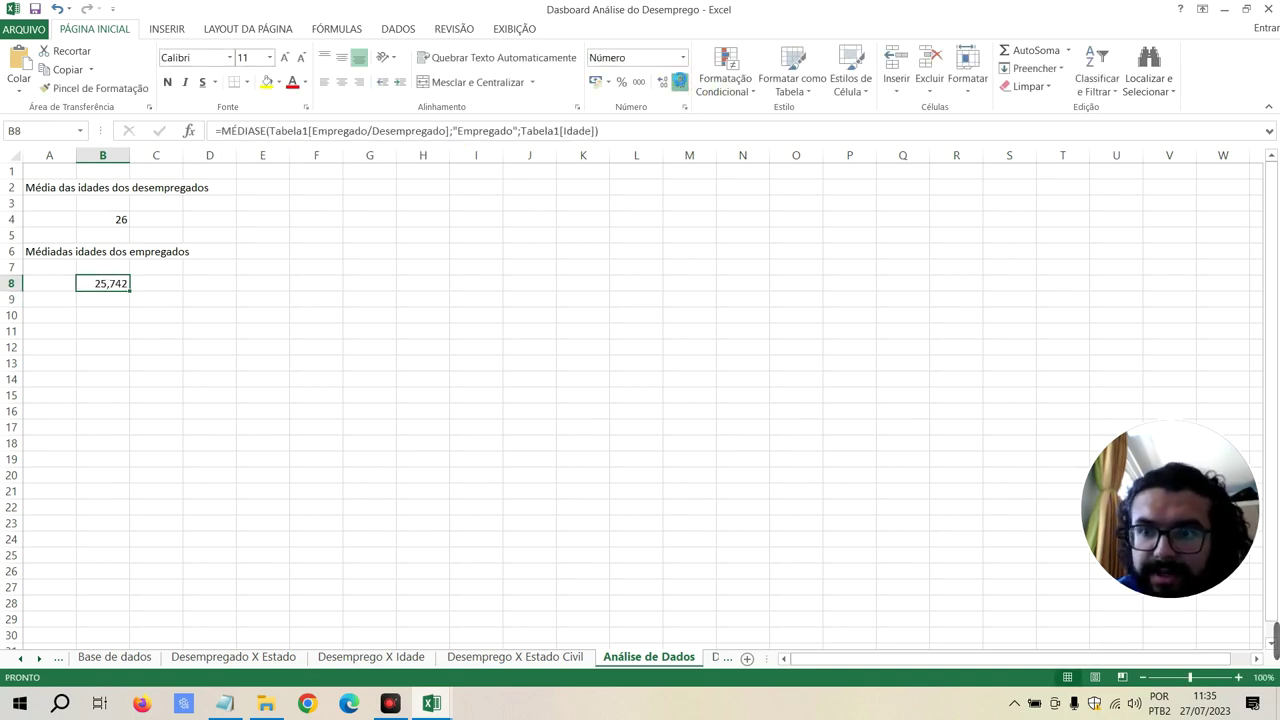
left_click(684, 79)
left_click(684, 79)
left_click(684, 79)
left_click(69, 310)
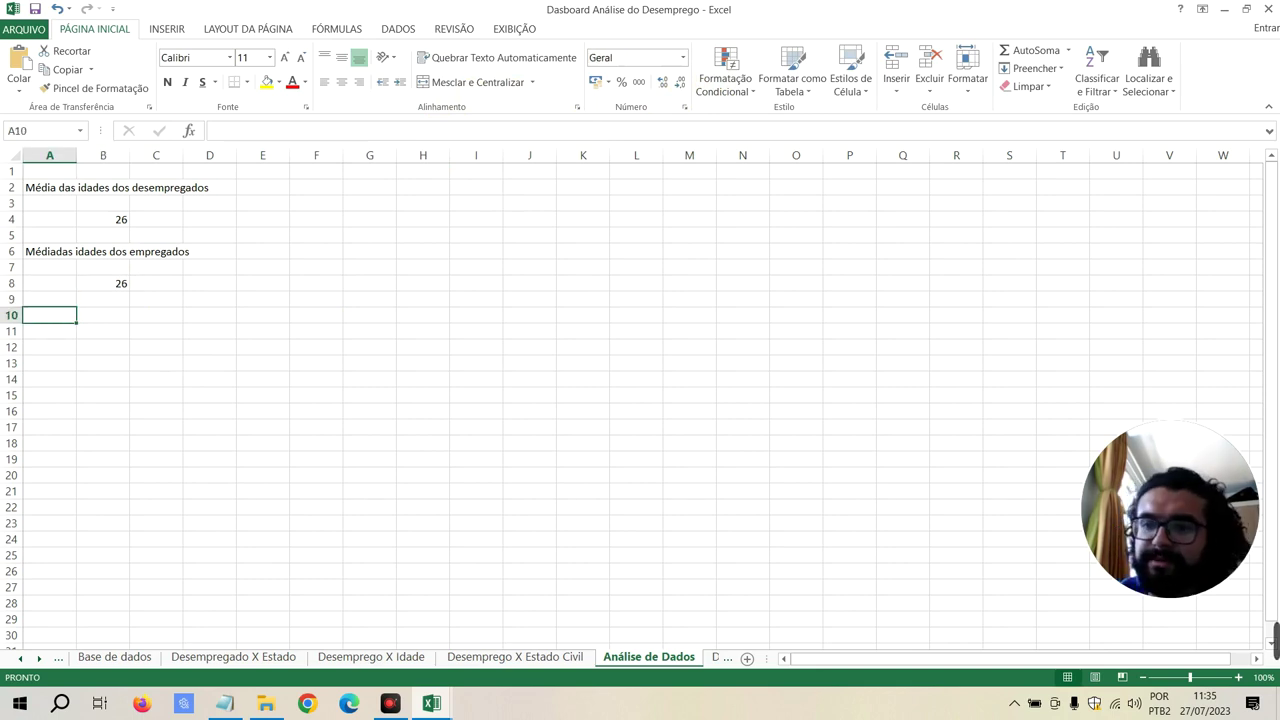
Enter 'Média entre os tempos máximos de desemprego' as the label in A10
type("Mé")
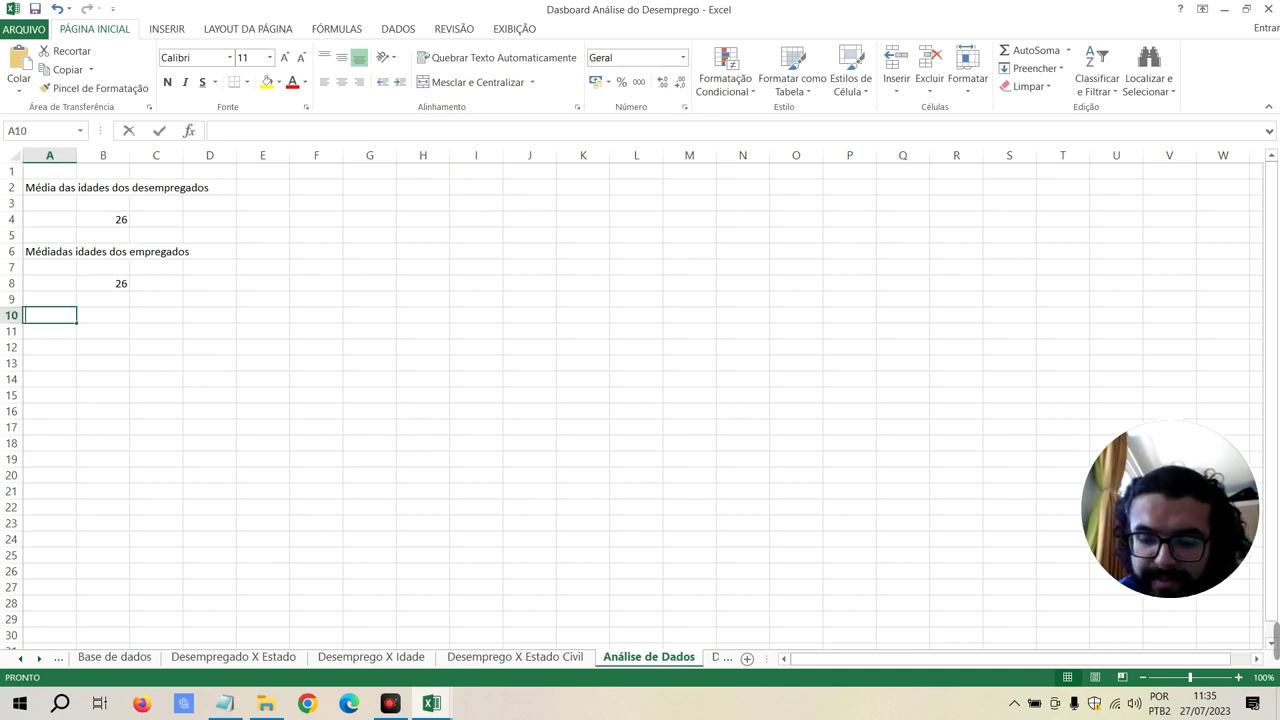
type("dia entre os tempos")
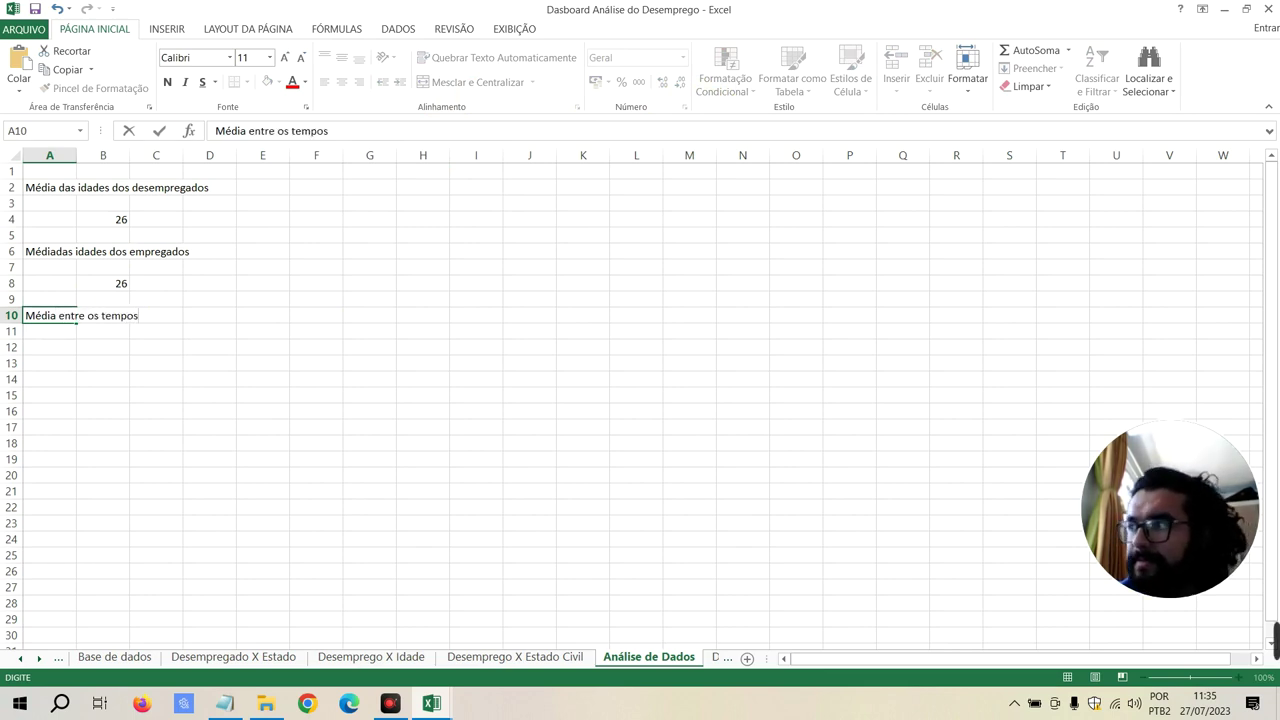
type(" máximos ded")
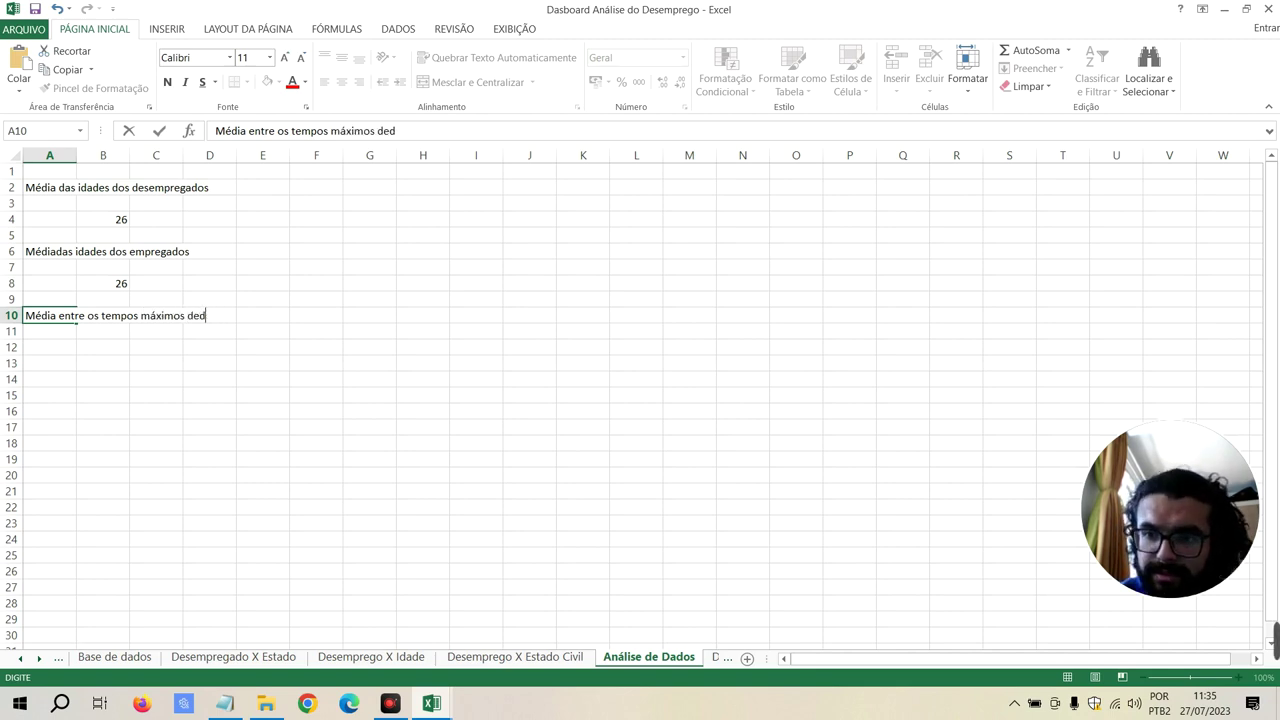
key("BackSpace")
type(" desemprego")
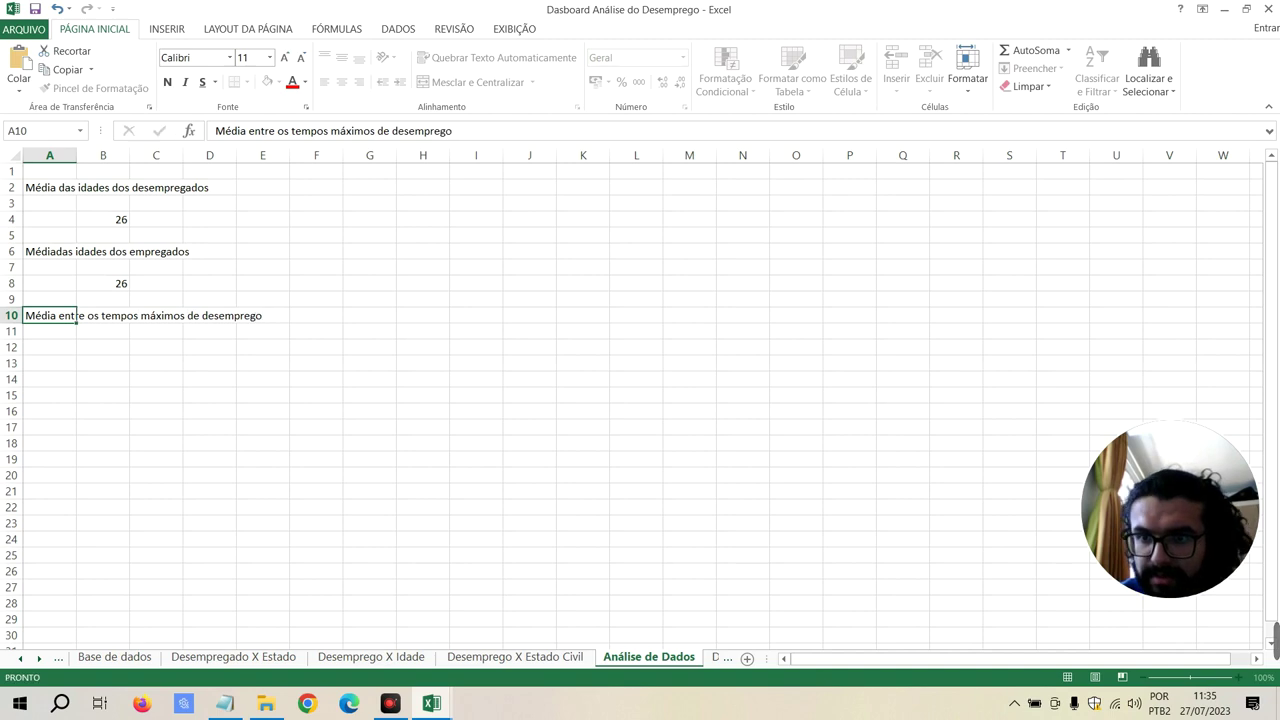
key("Return")
left_click(112, 347)
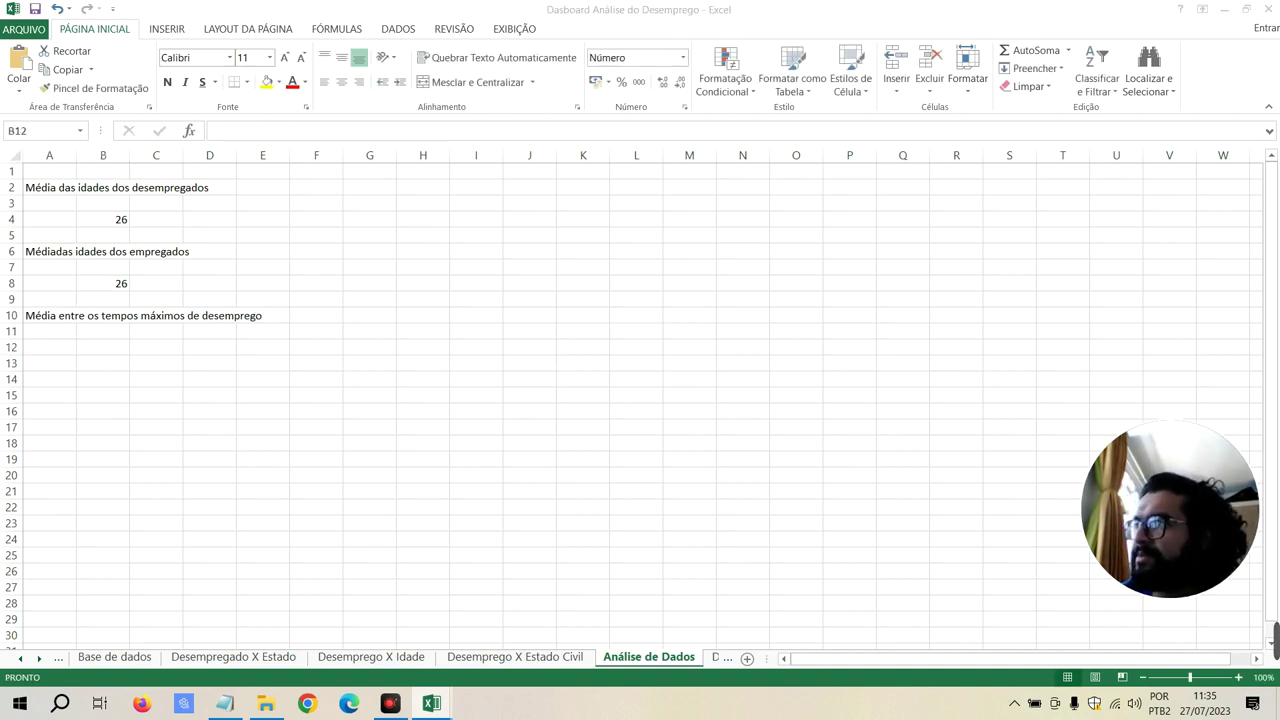
Put =MÉDIA of the Tempo máximo desempregado (em meses) column in B12, rounded to 20
left_click(108, 348)
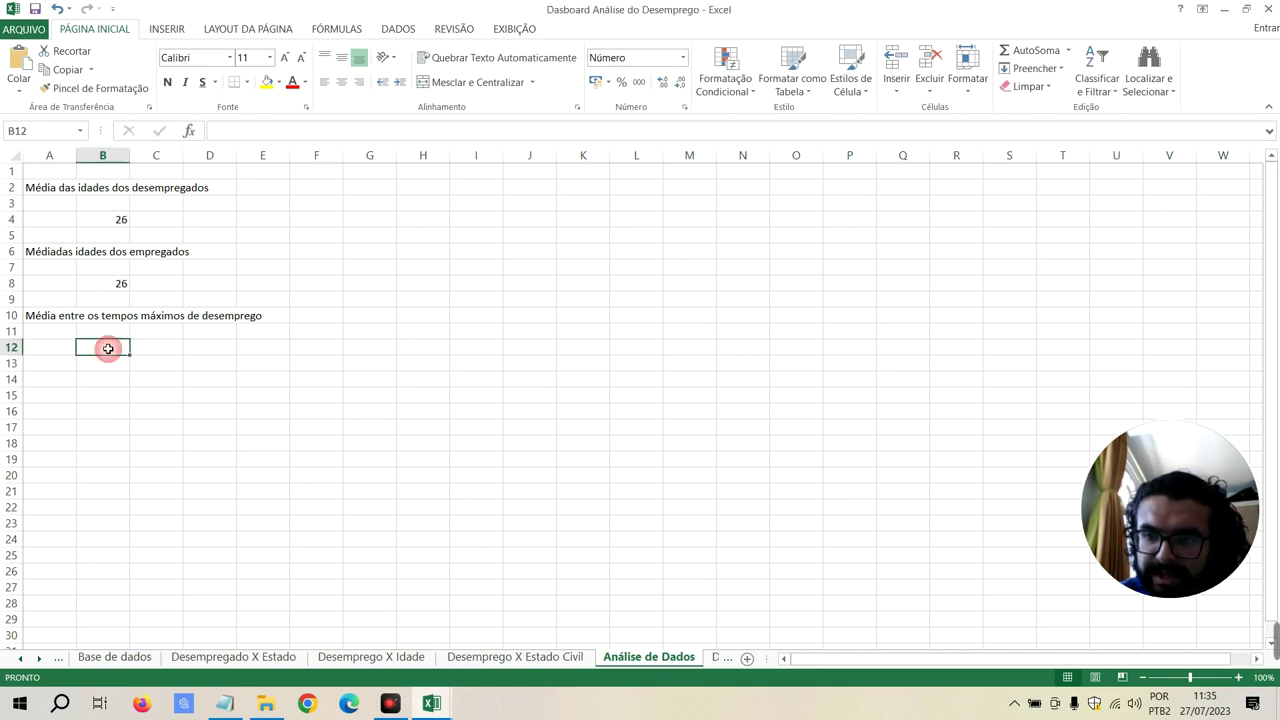
type("=médi")
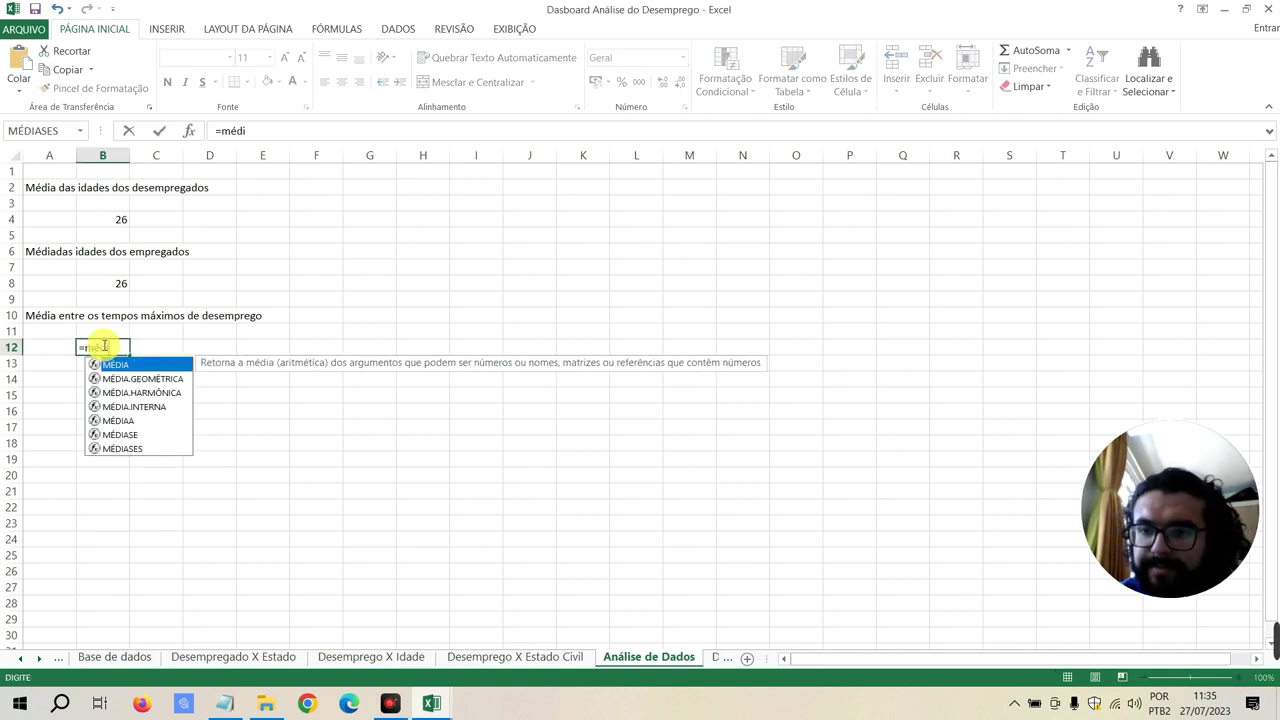
key("Tab")
left_click(110, 656)
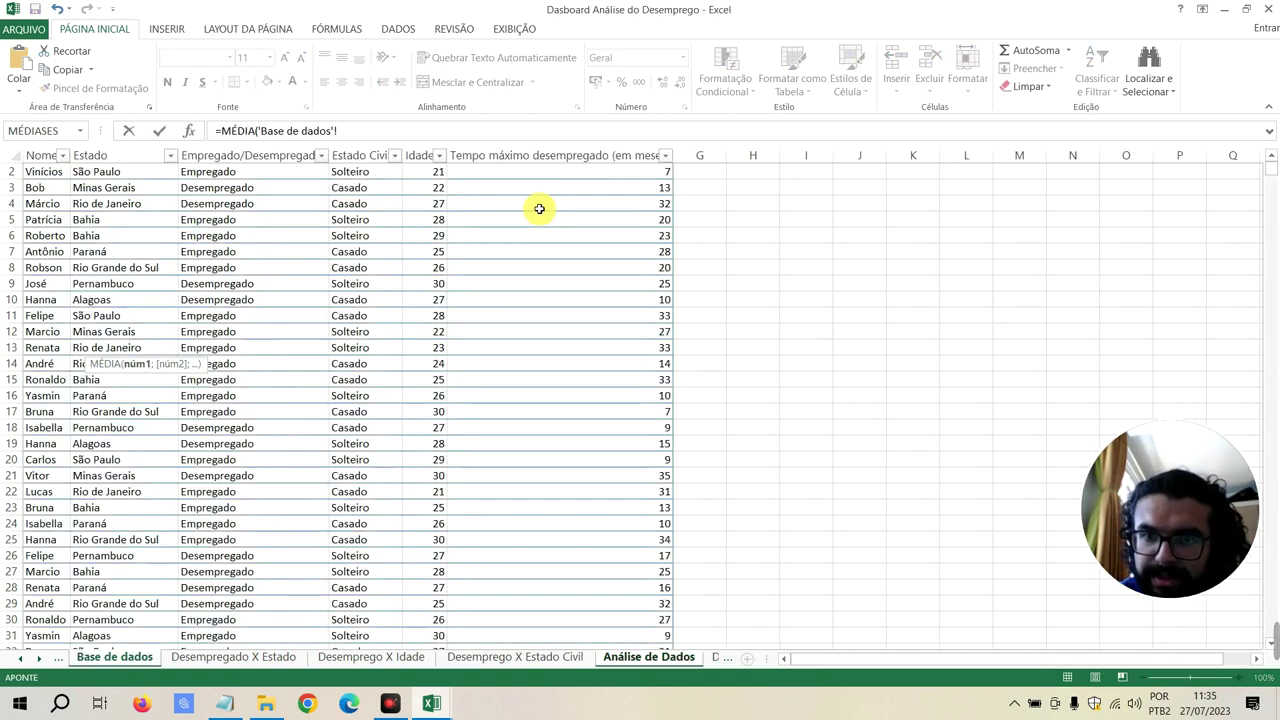
left_click(571, 171)
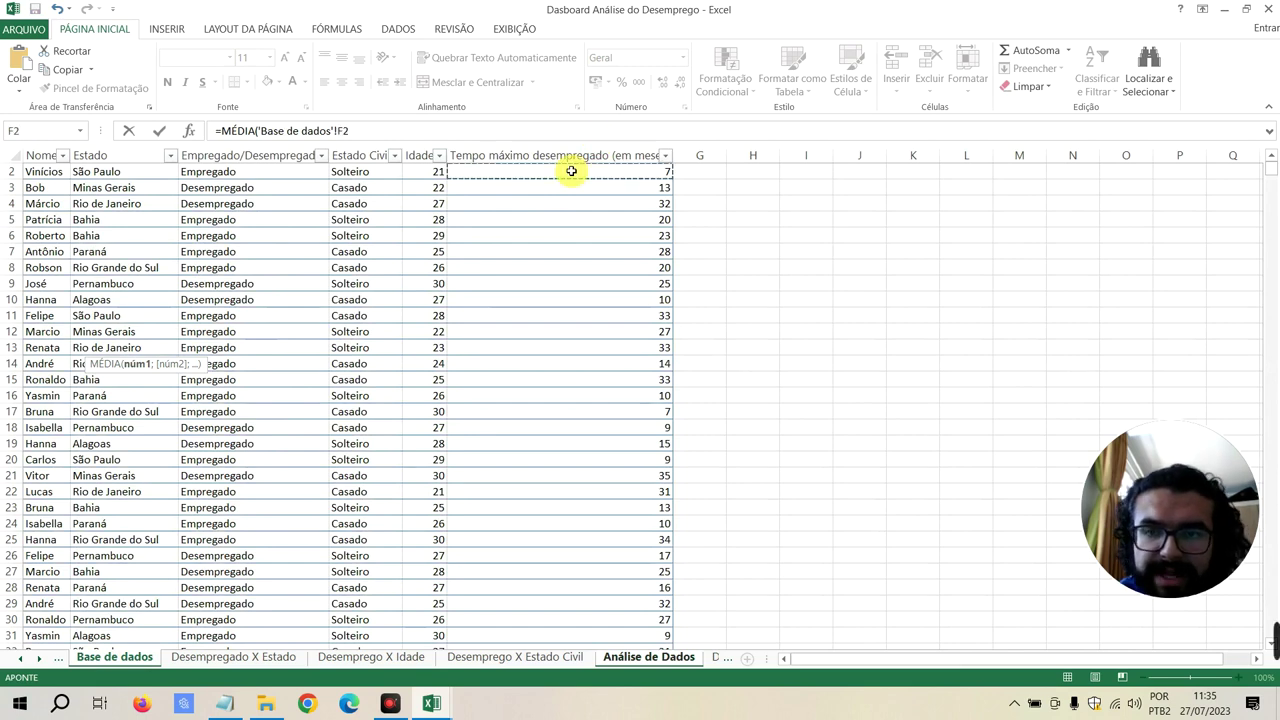
left_click(566, 150)
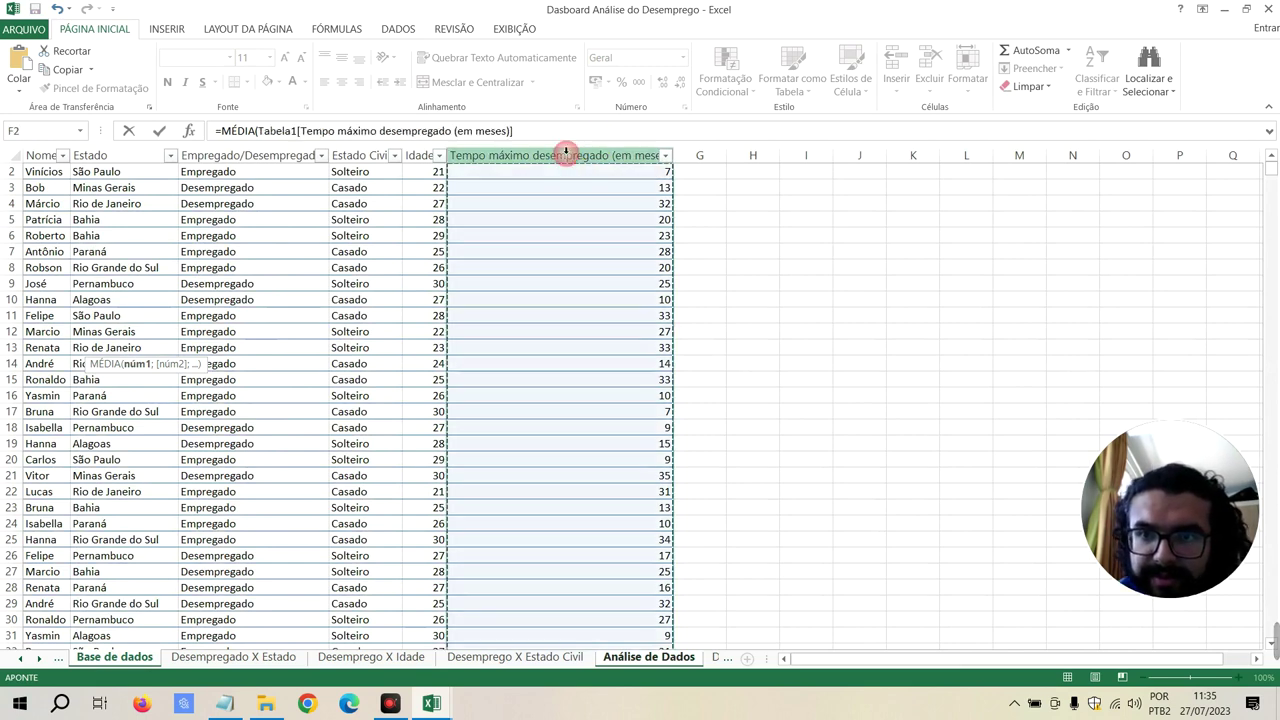
left_click(548, 133)
type(")")
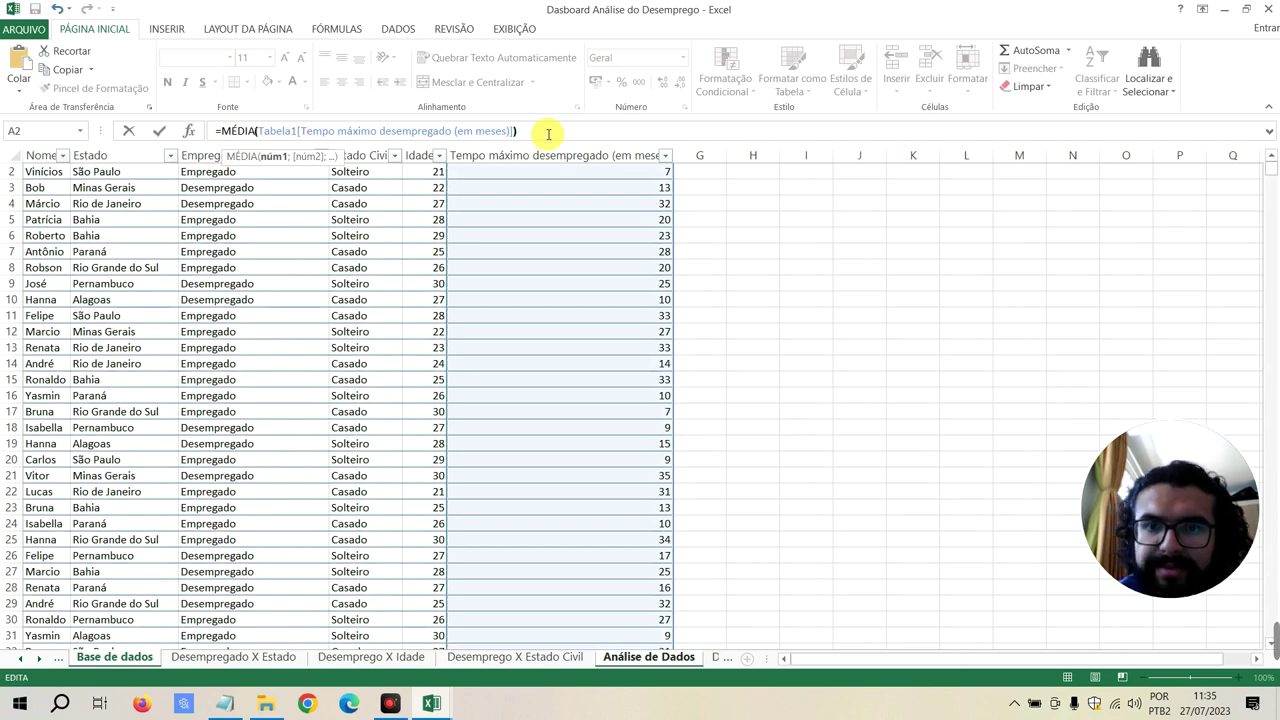
key("Return")
left_click(117, 346)
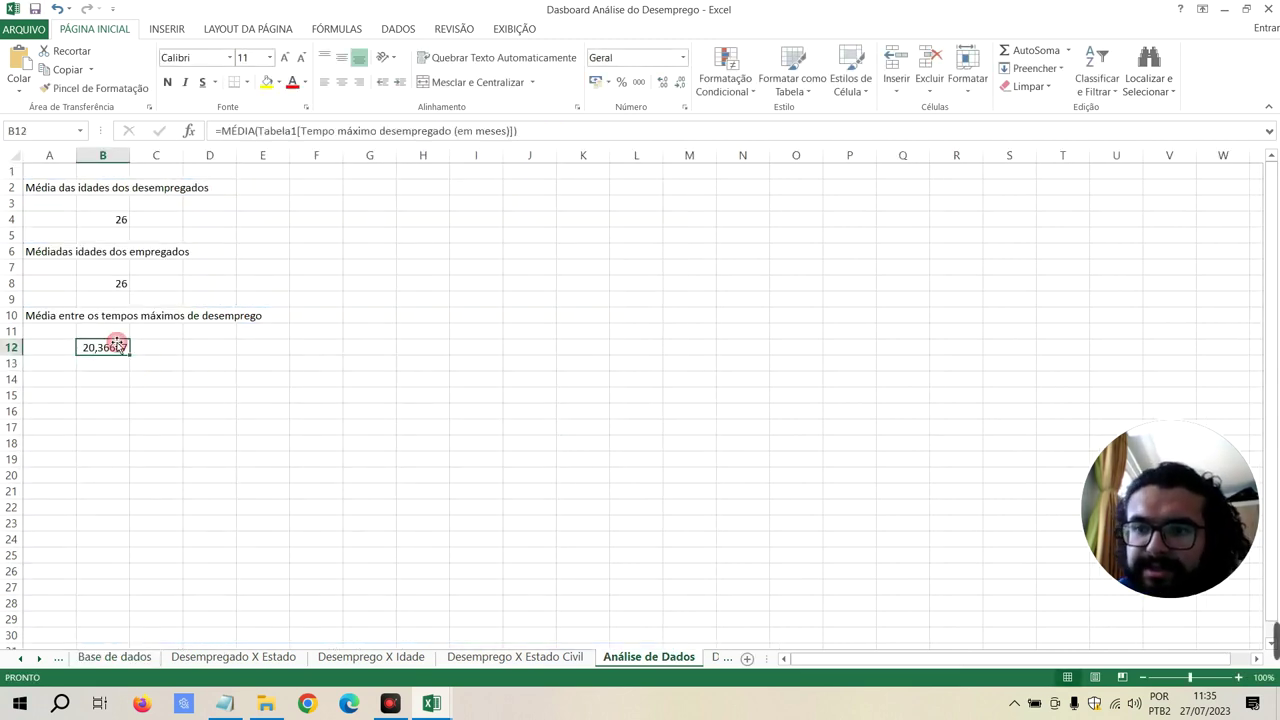
left_click(680, 82)
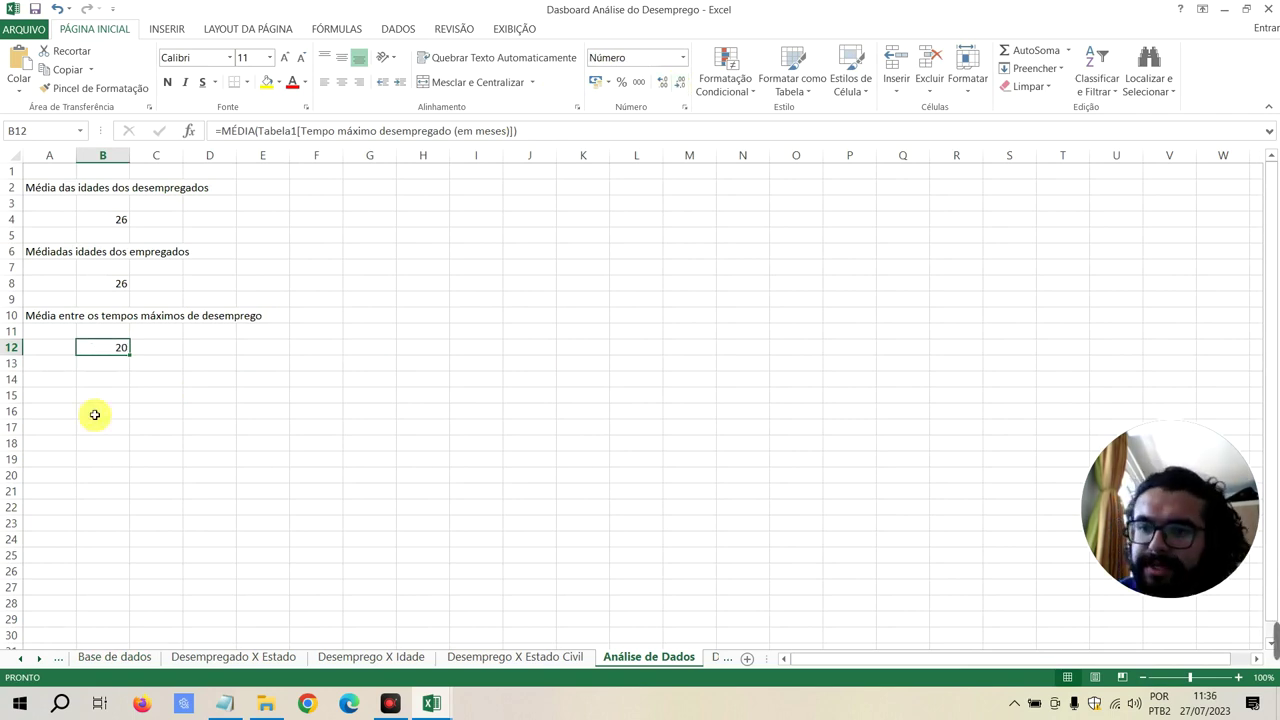
Enter 'Desempregado X Empregados' in B14, Empregados and Desempregados in B16:B17, and widen column B
left_click(89, 380)
type("De")
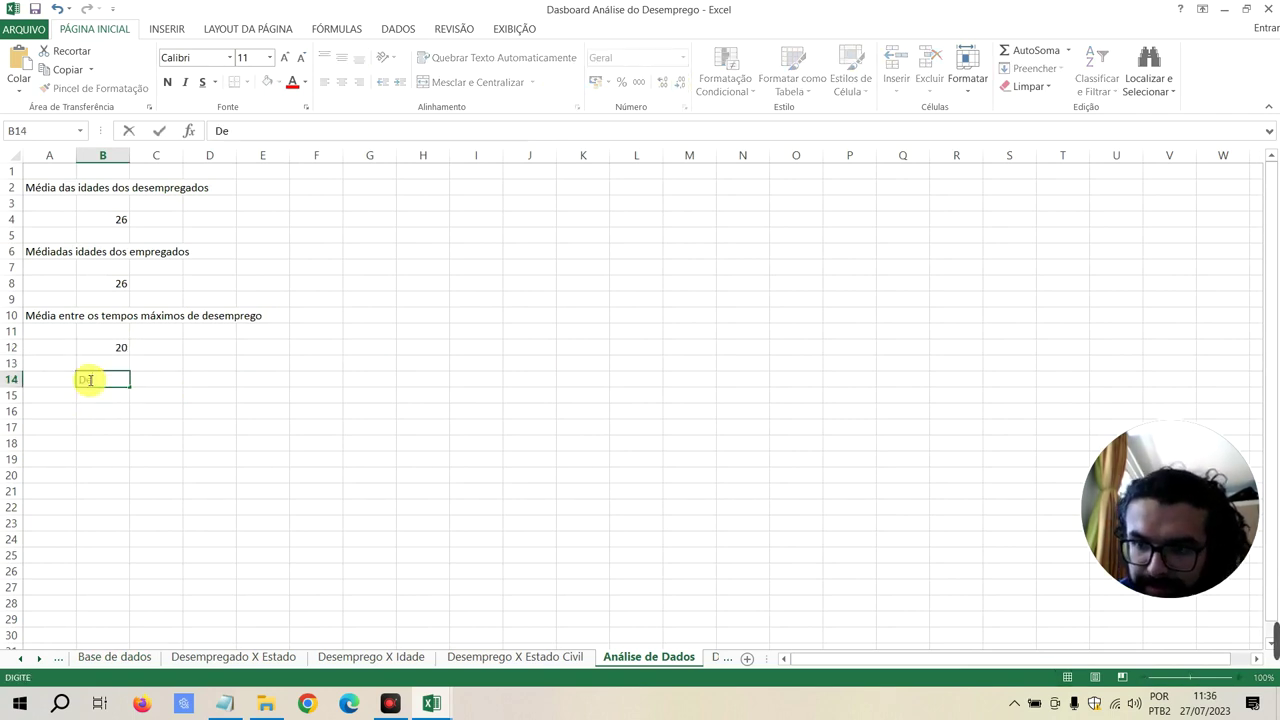
type("sempregado X E")
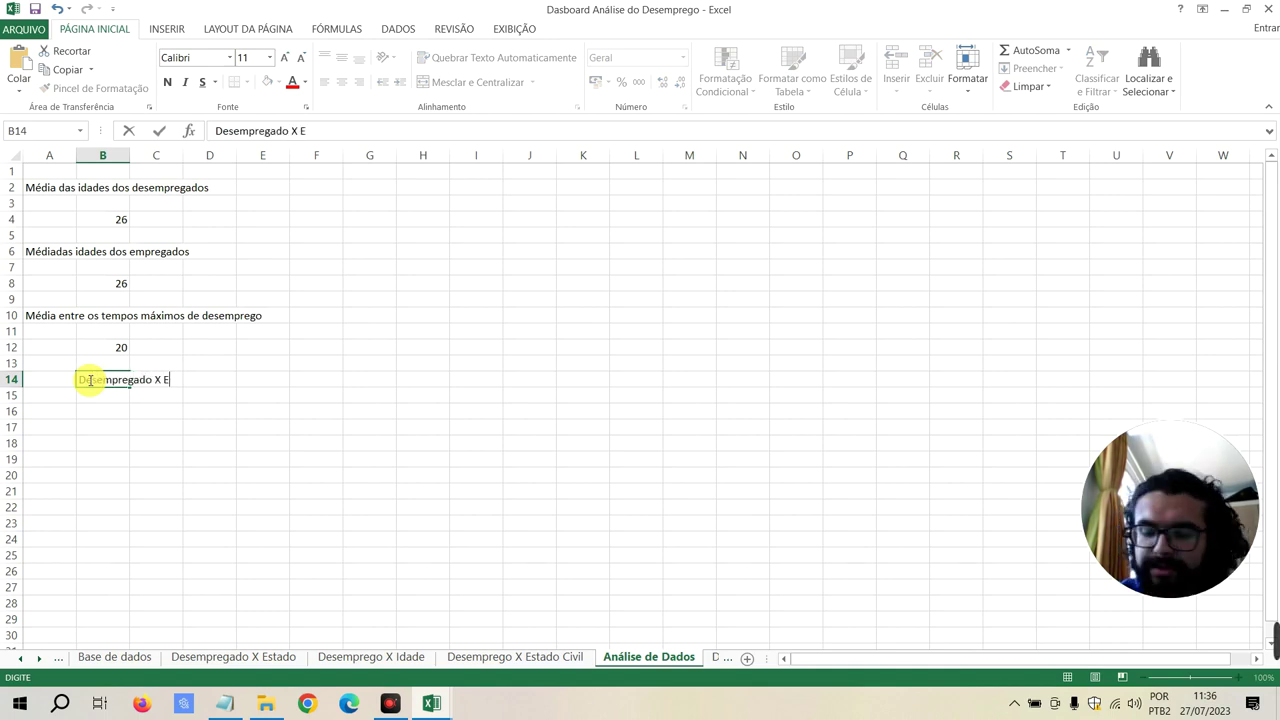
type("mpregados")
key("Return")
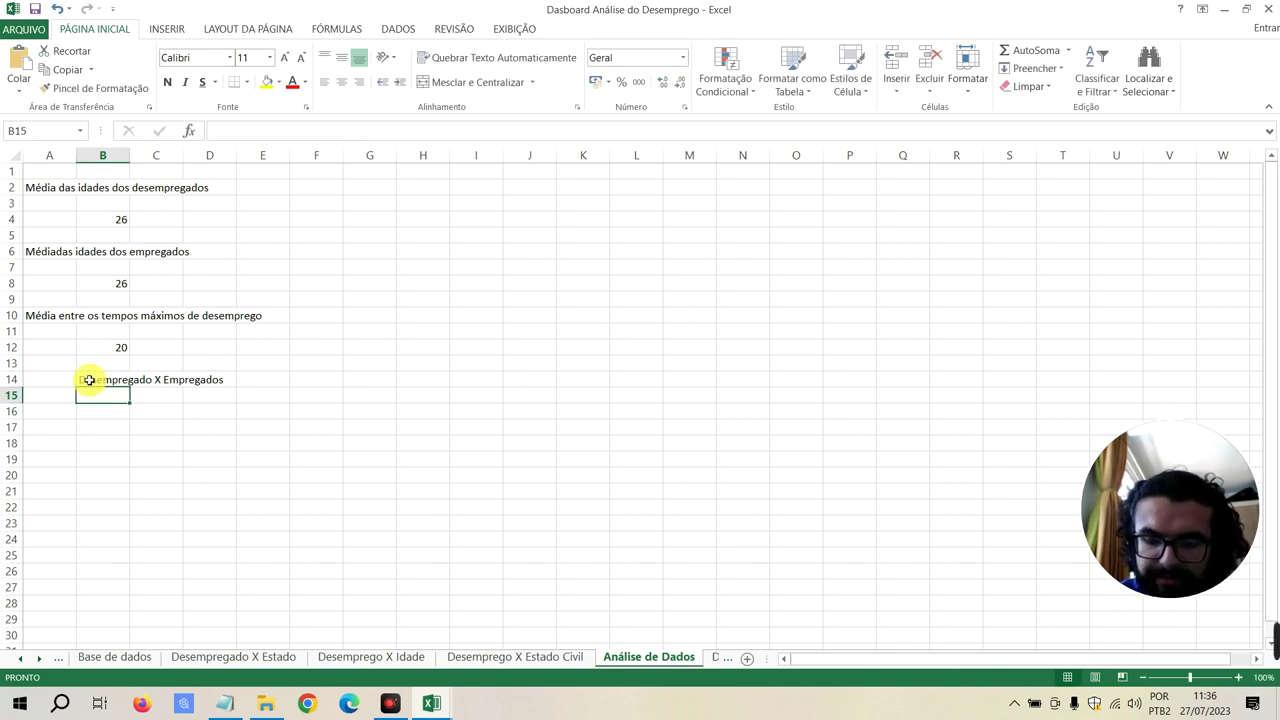
key("Return")
type("Emprega")
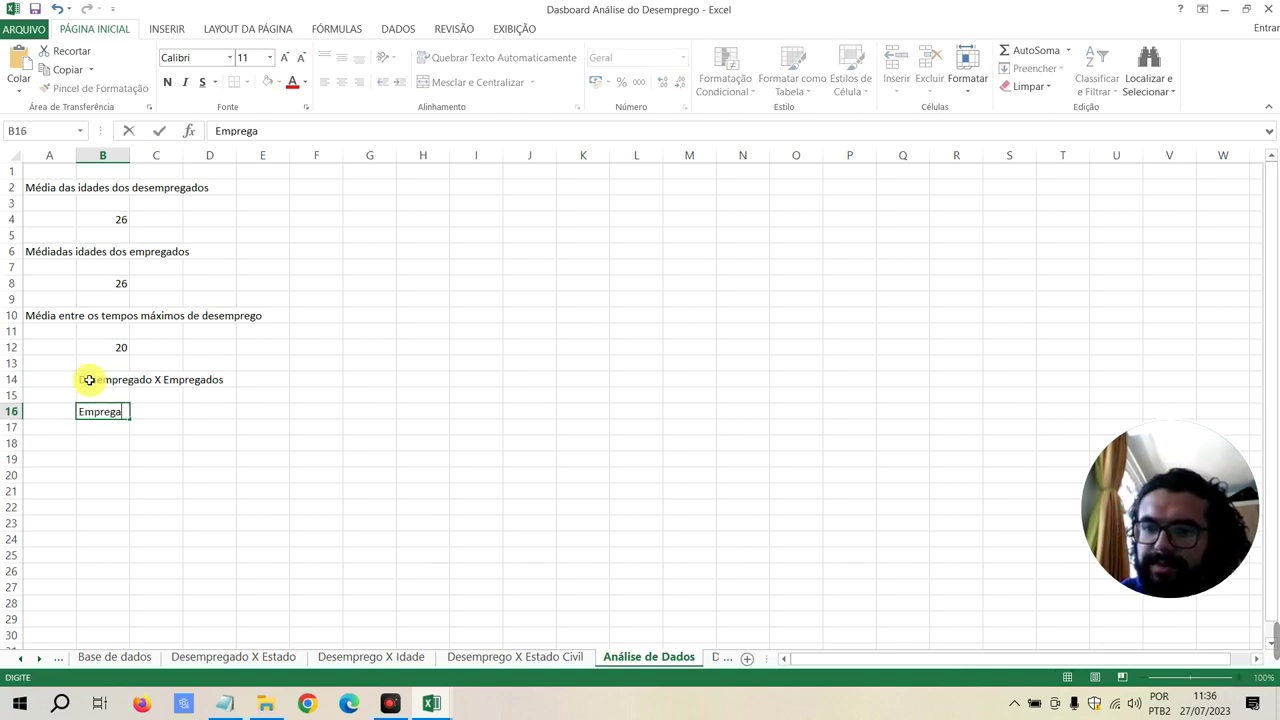
type("dos")
key("Return")
type("Desemp")
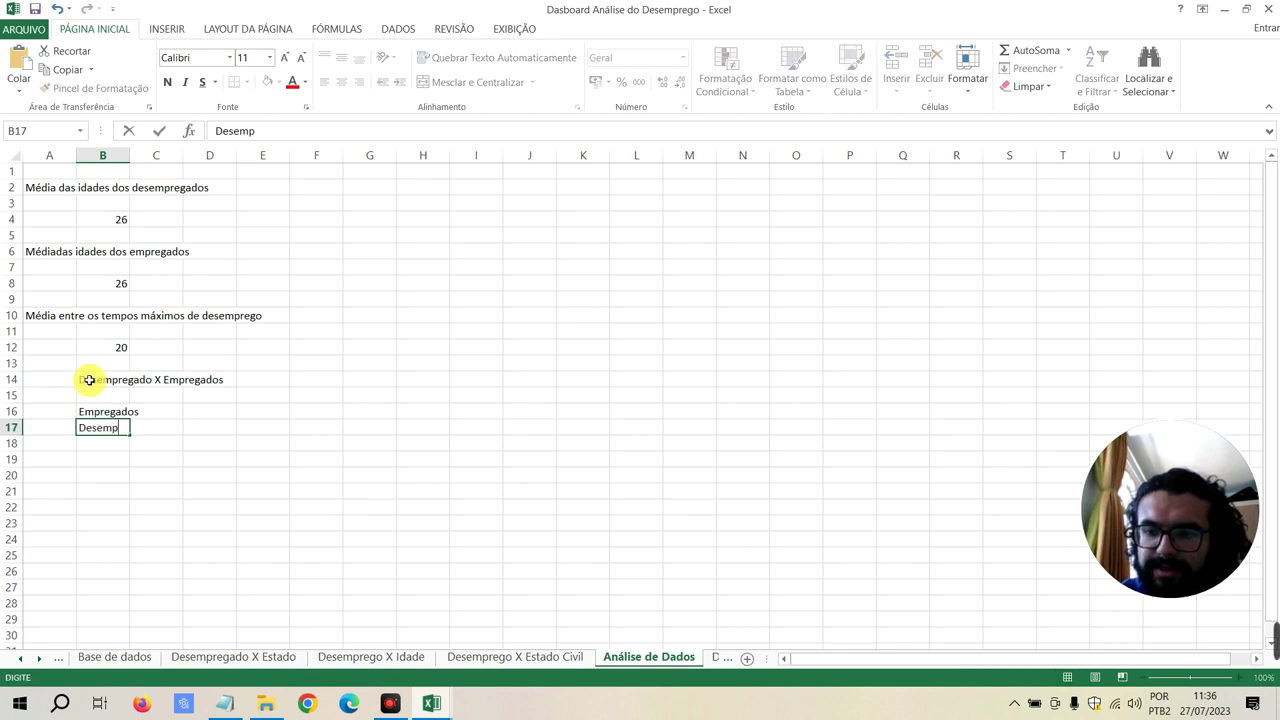
type("regados")
key("Return")
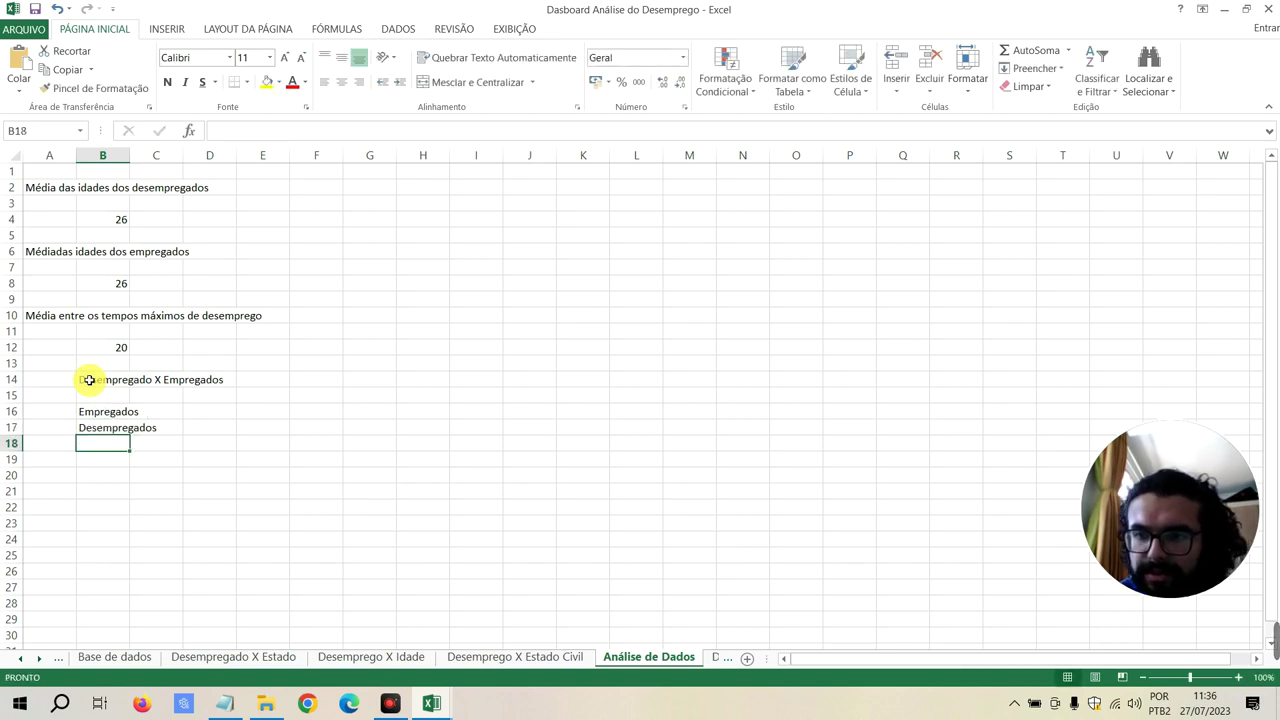
left_click_drag(129, 154, 229, 154)
left_click(258, 414)
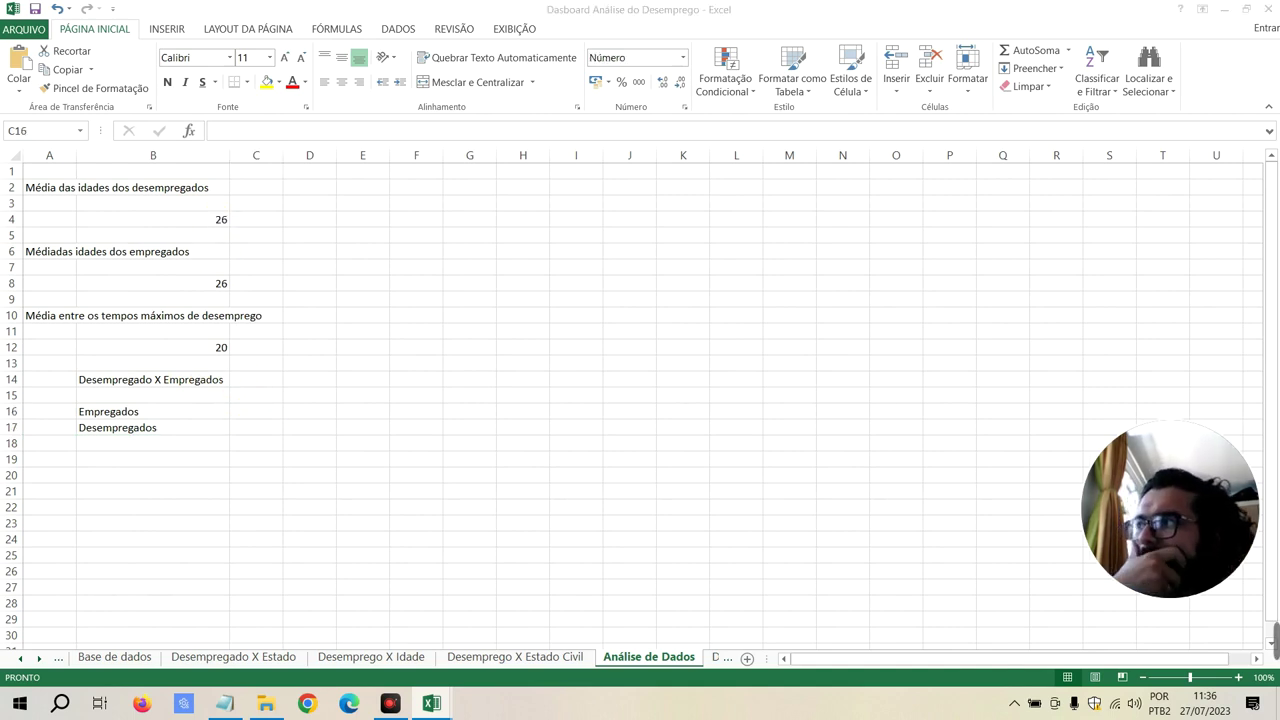
In C16, count "Empregado" entries with CONT.SE(Tabela1[Empregado/Desempregado];"Empregado"), giving 93
left_click(245, 412)
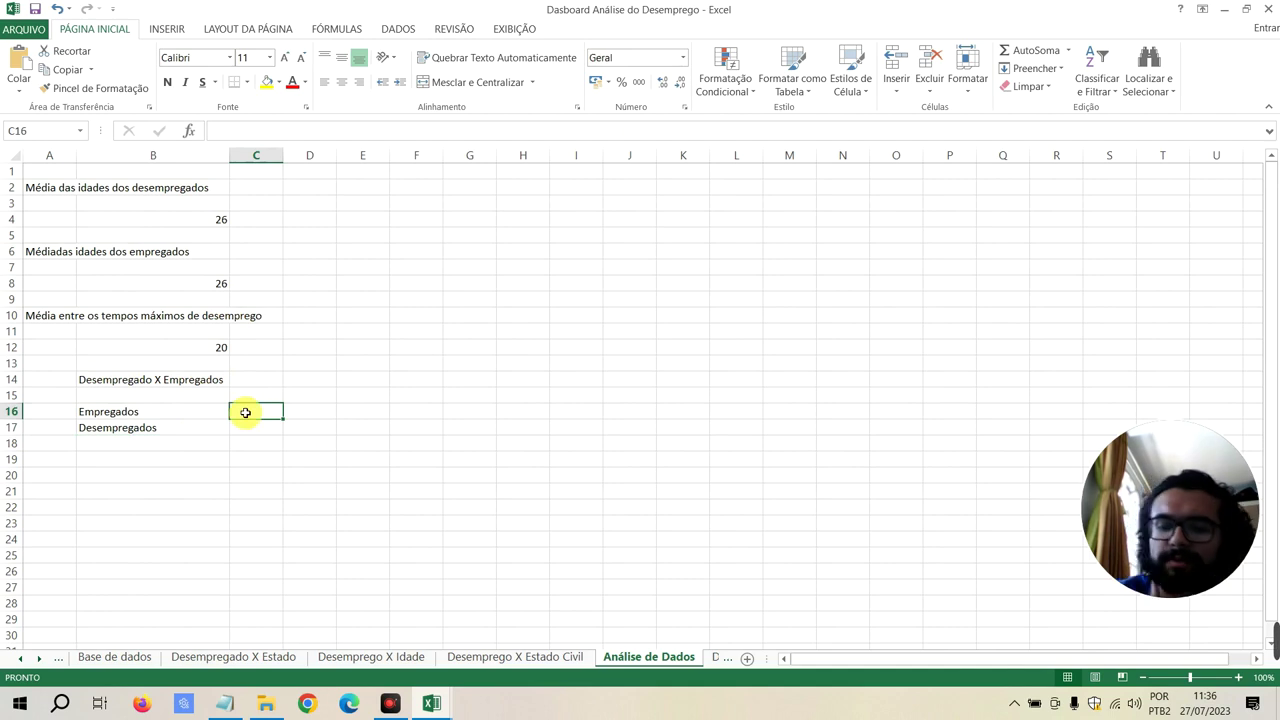
type("cont")
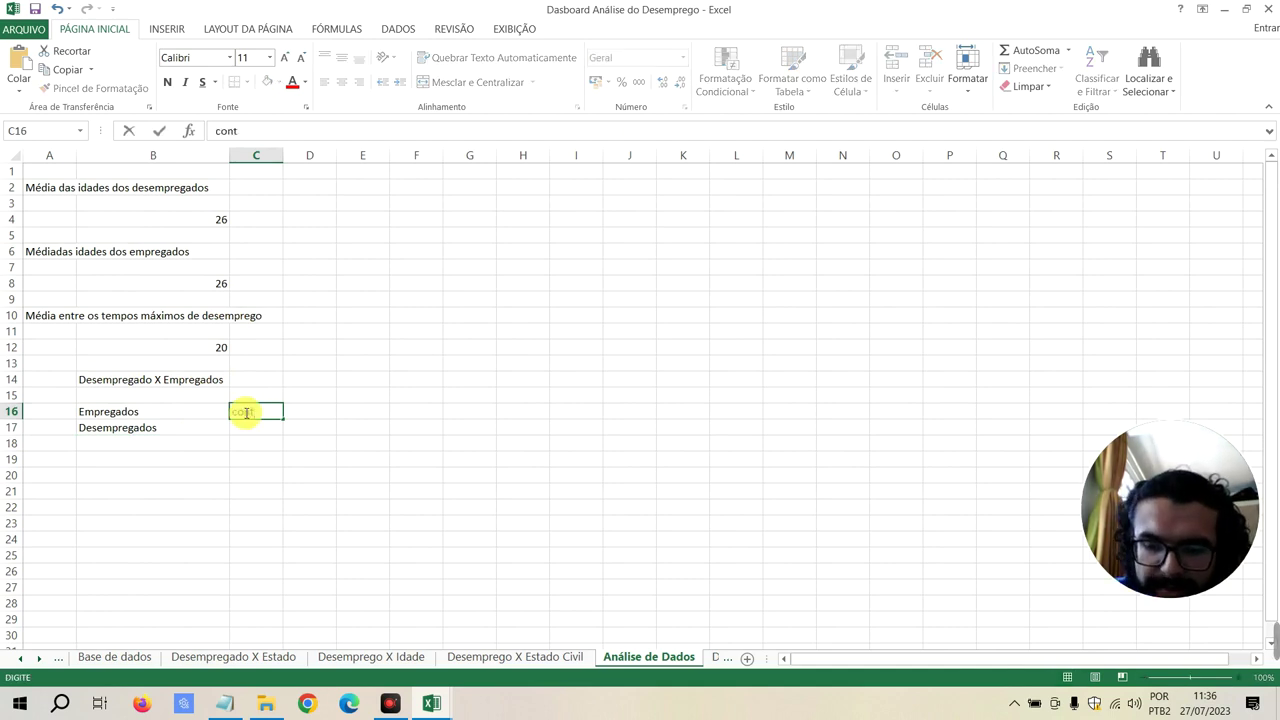
type("=")
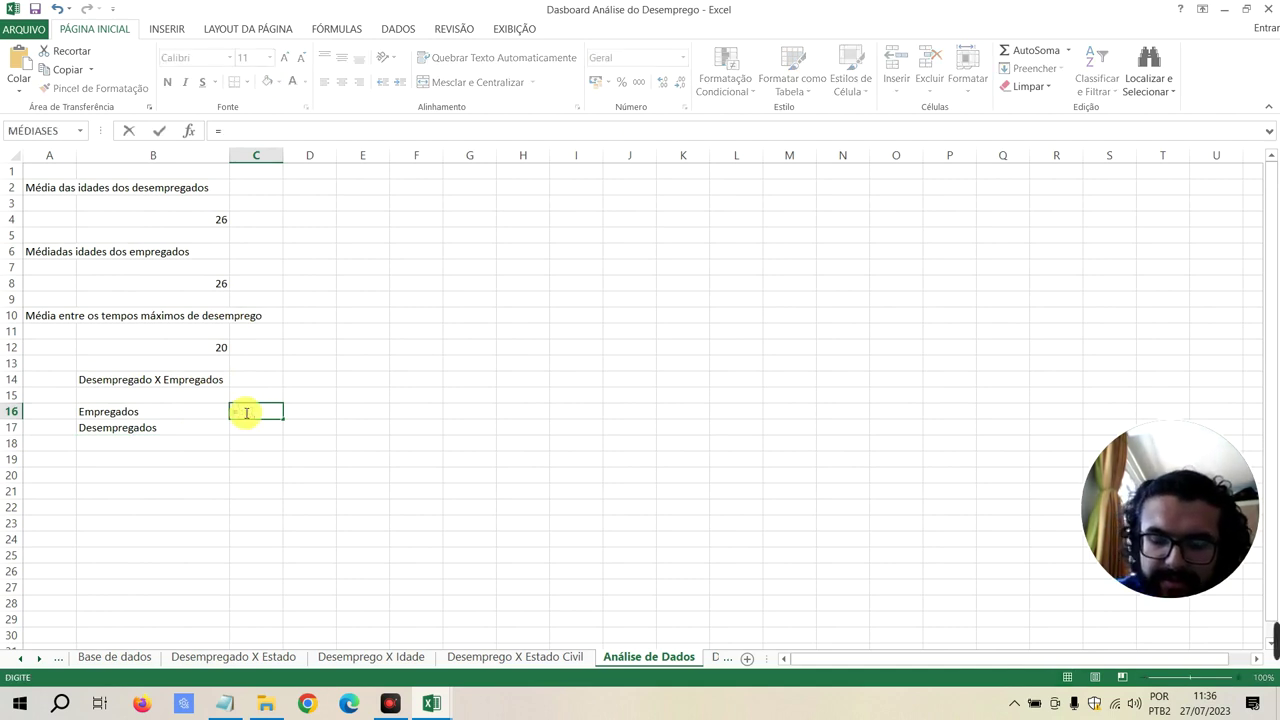
type("cont")
key("Down")
key("Tab")
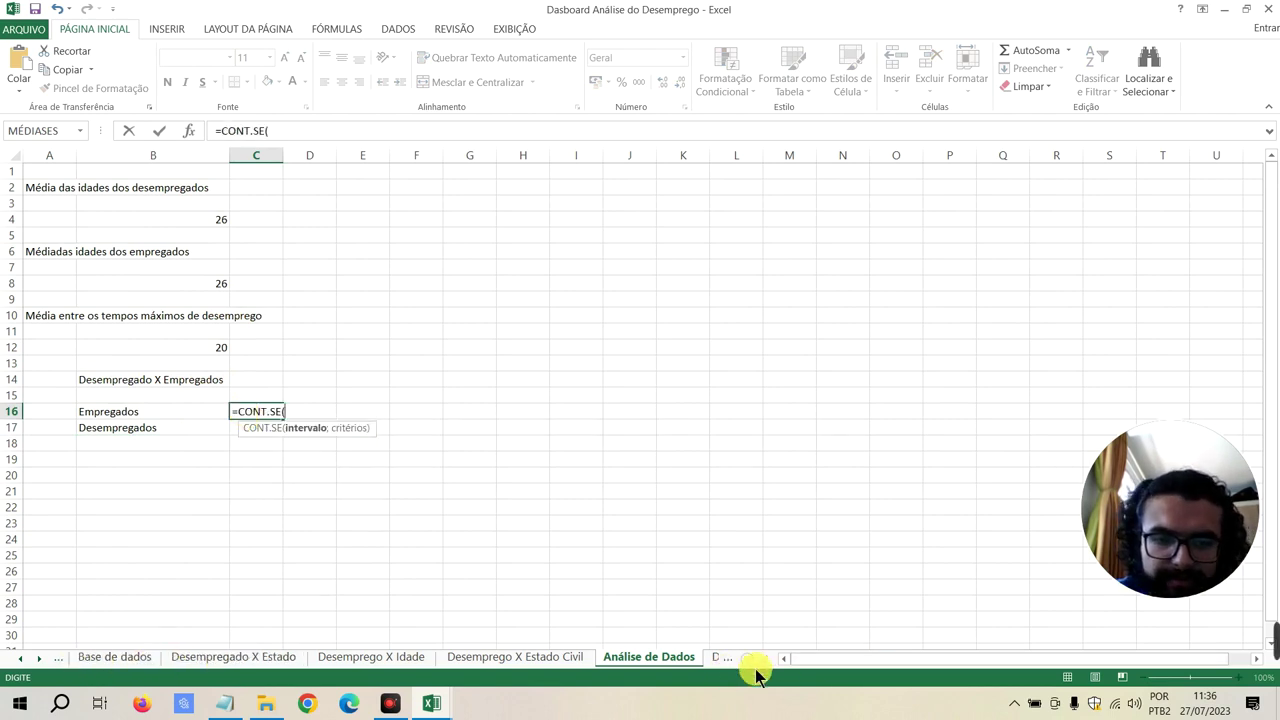
left_click(85, 658)
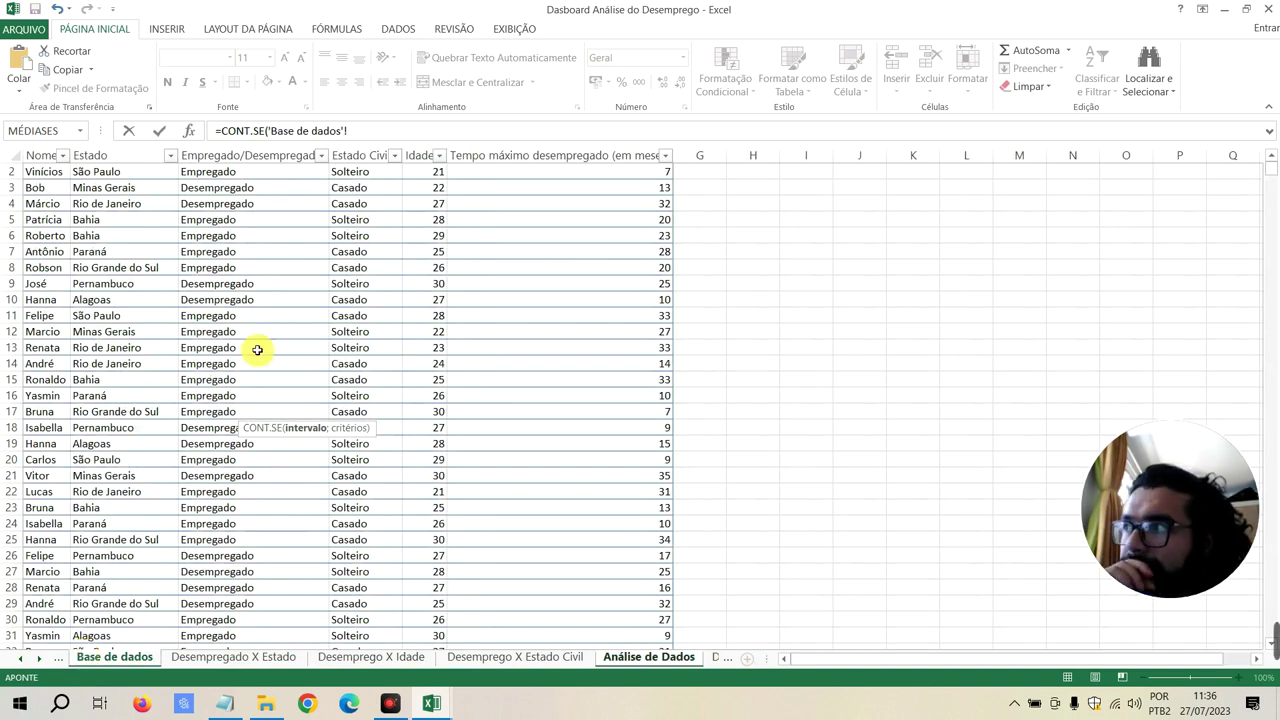
left_click(245, 152)
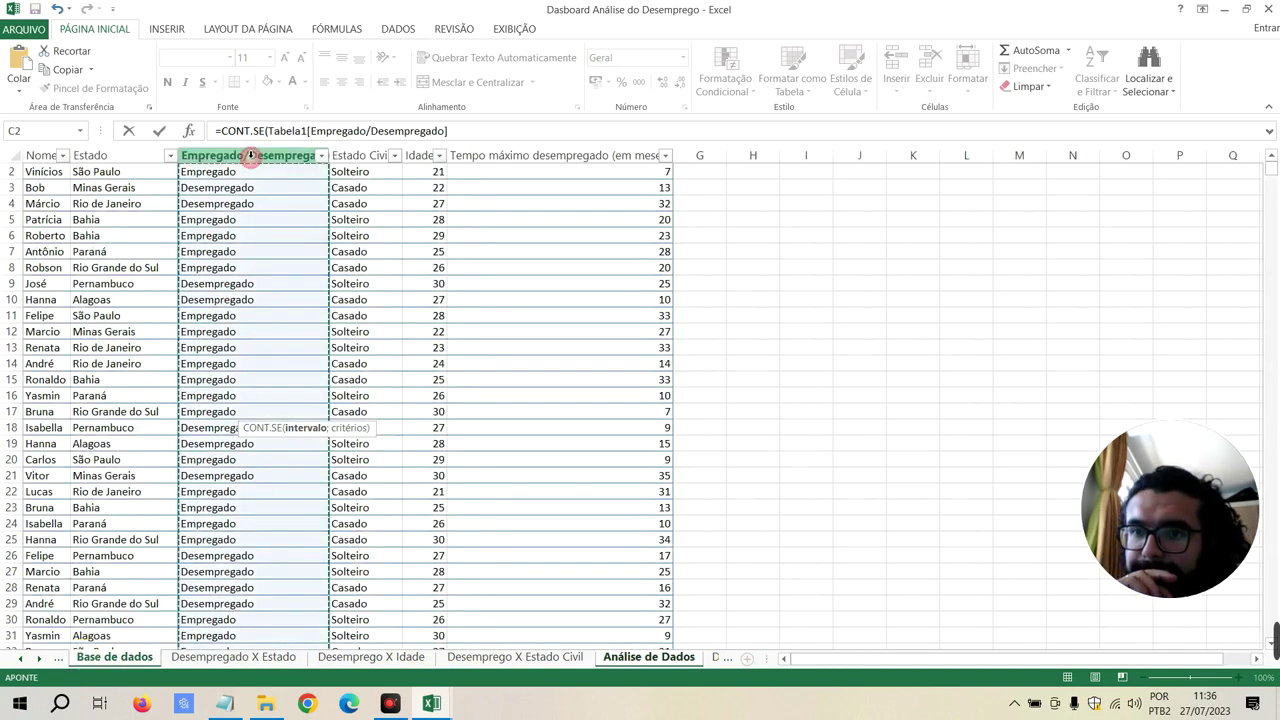
left_click(478, 132)
type(";")
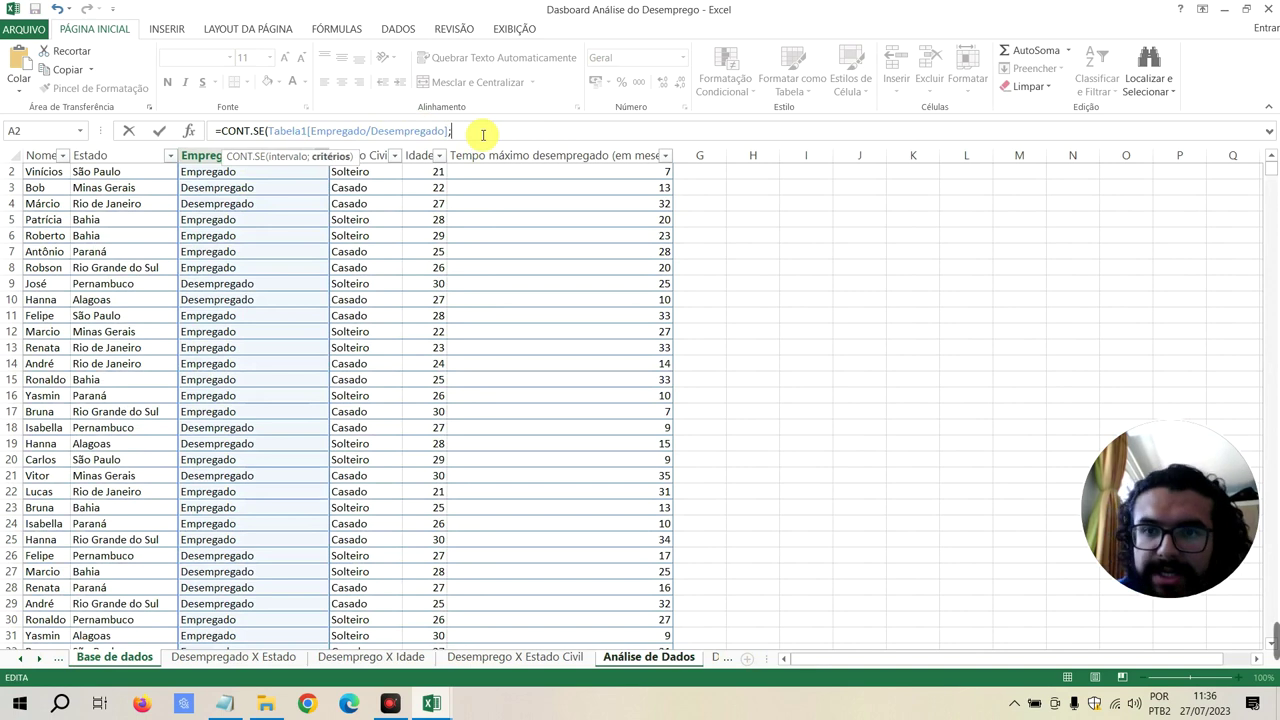
type("\"")
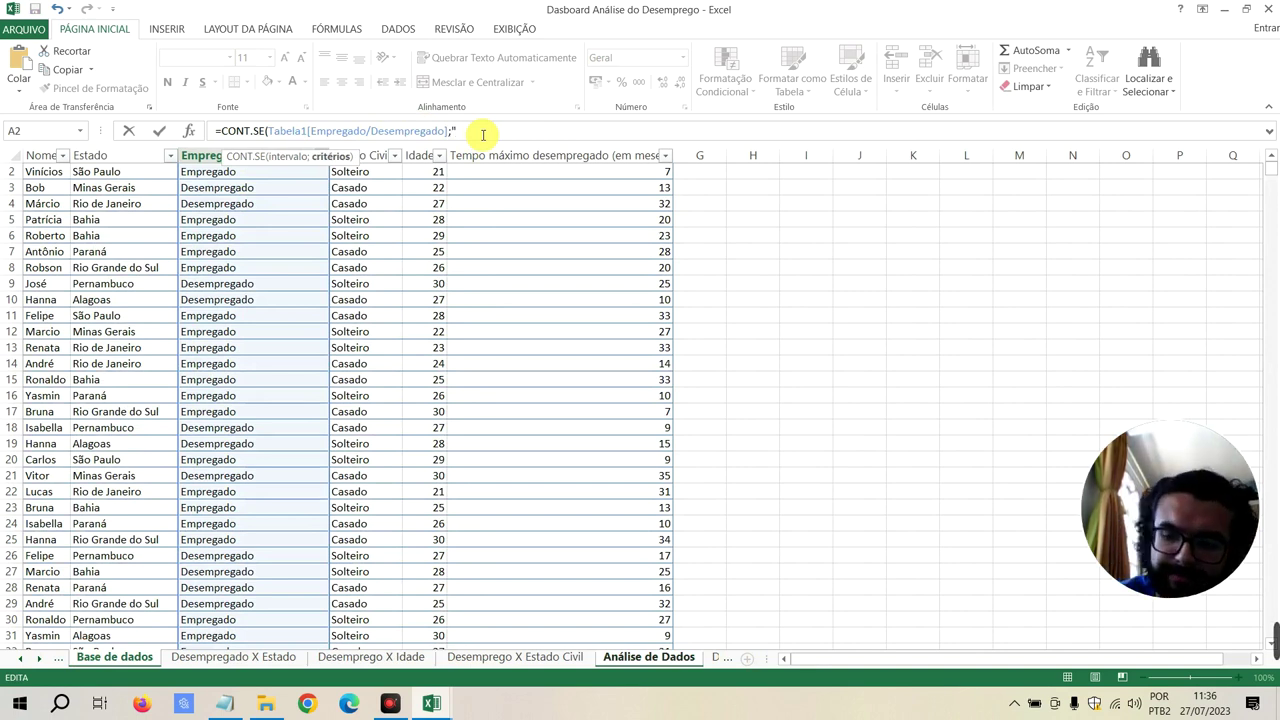
type("Empregado\"")
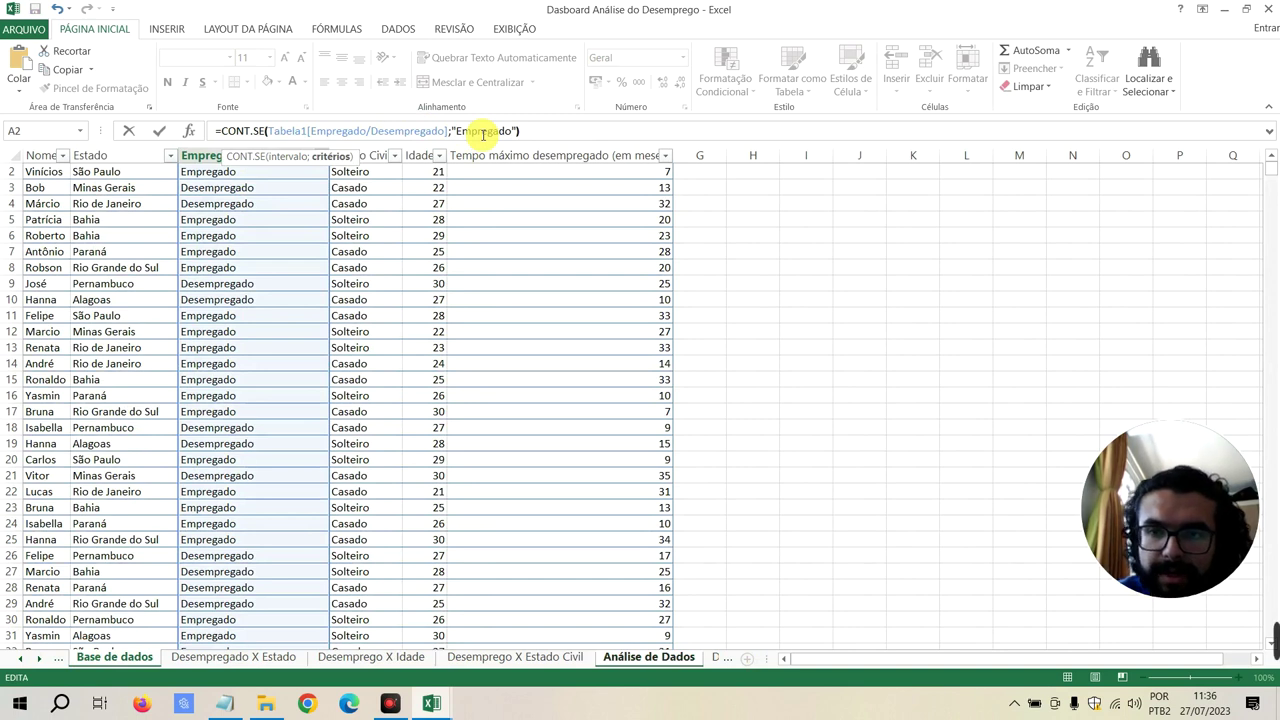
key("Return")
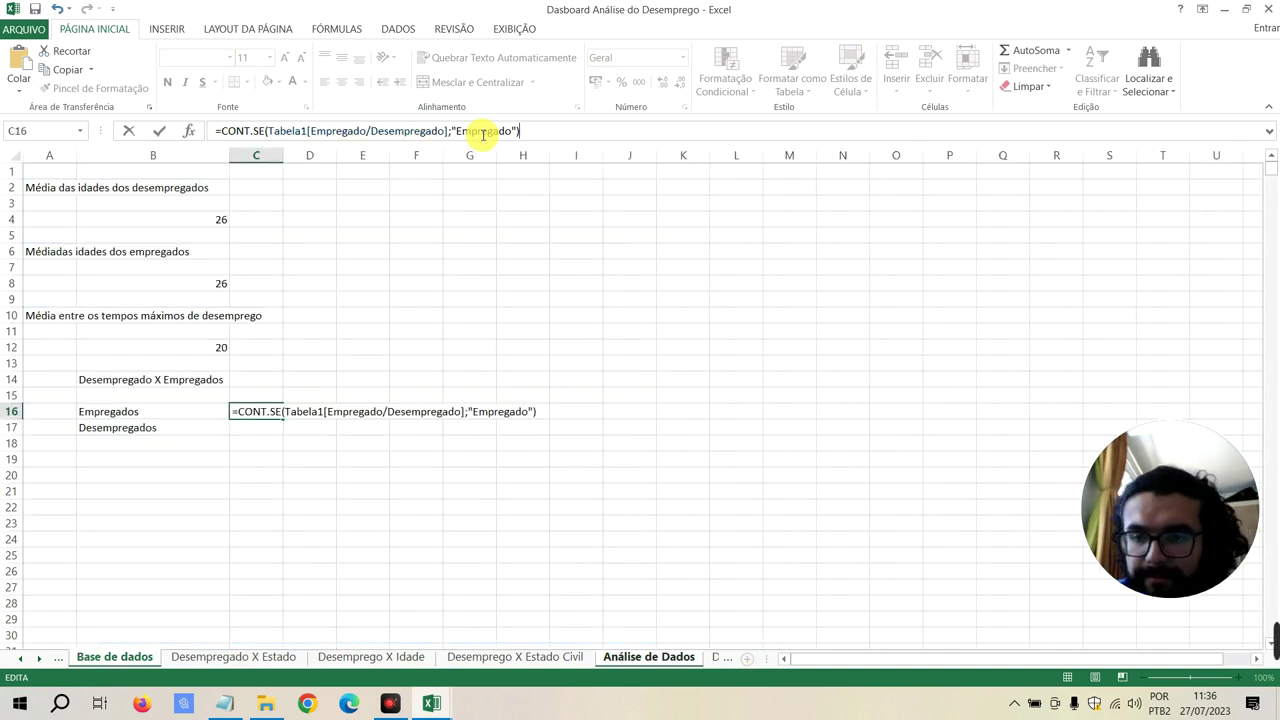
Copy the count to C17 with the criterion "Desempregado", giving 57
left_click(266, 411)
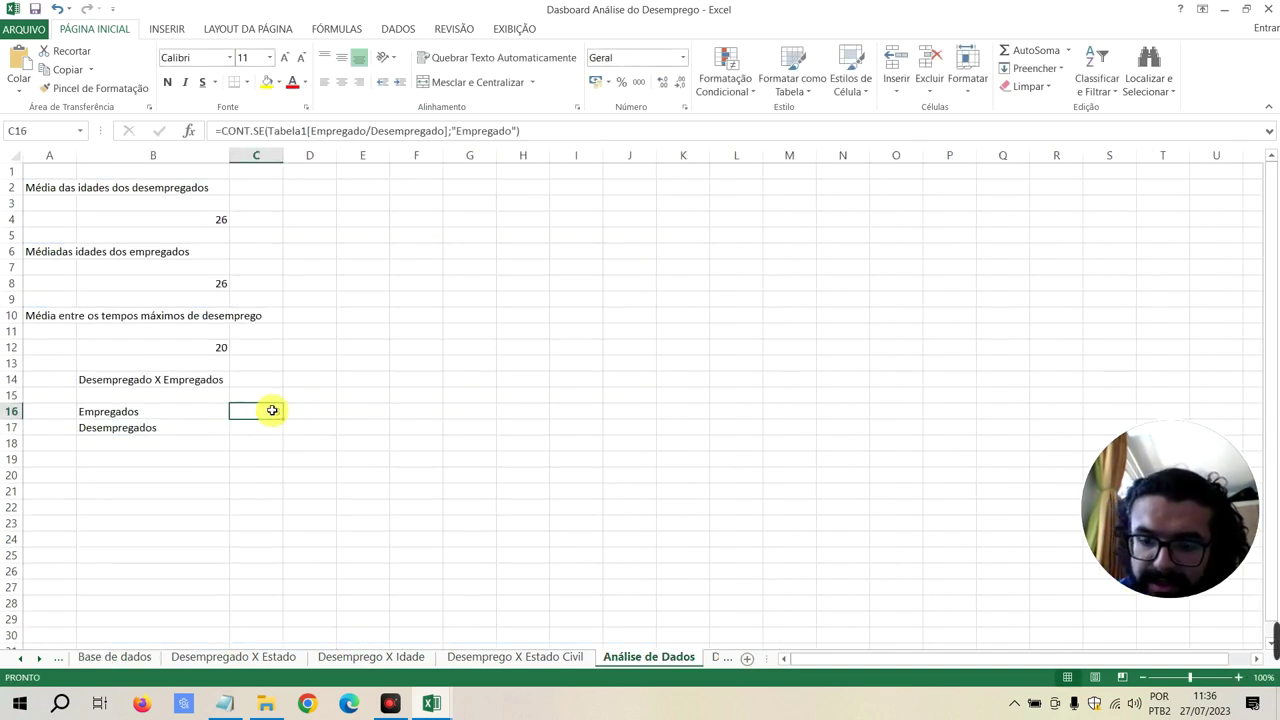
key("ctrl+c")
left_click(268, 427)
key("ctrl+v")
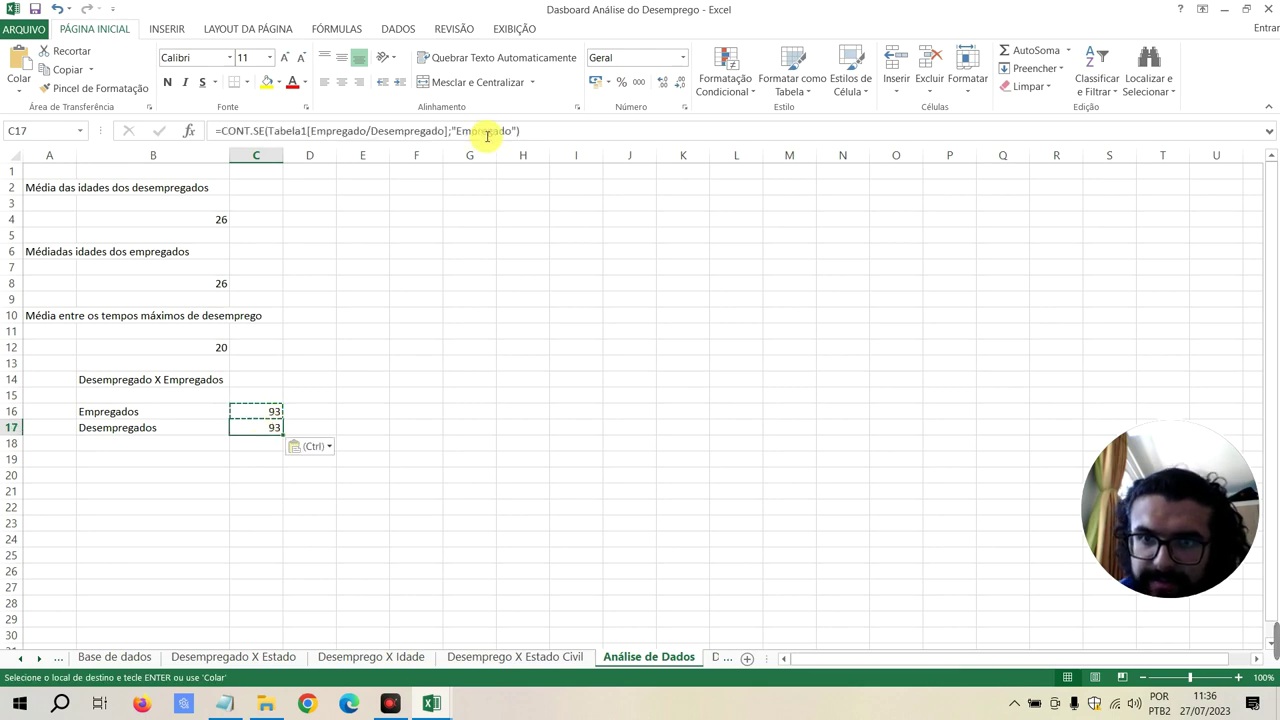
left_click_drag(510, 131, 468, 131)
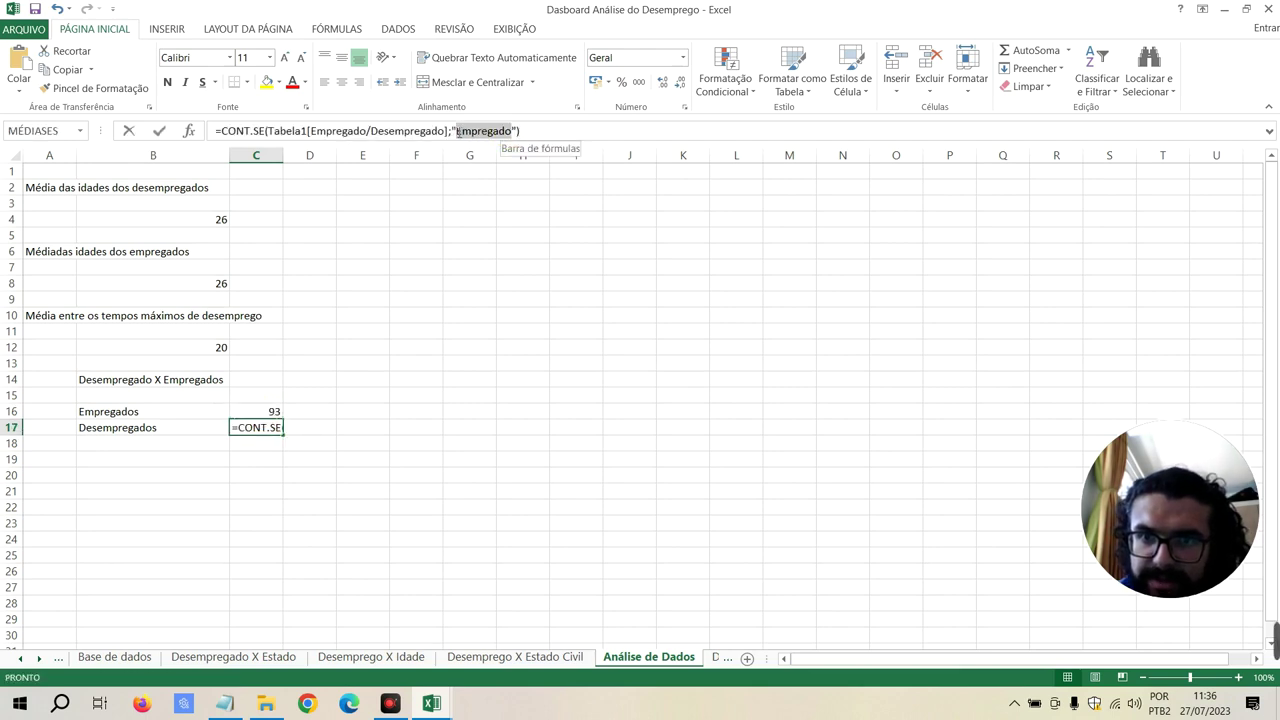
type("Desempreg")
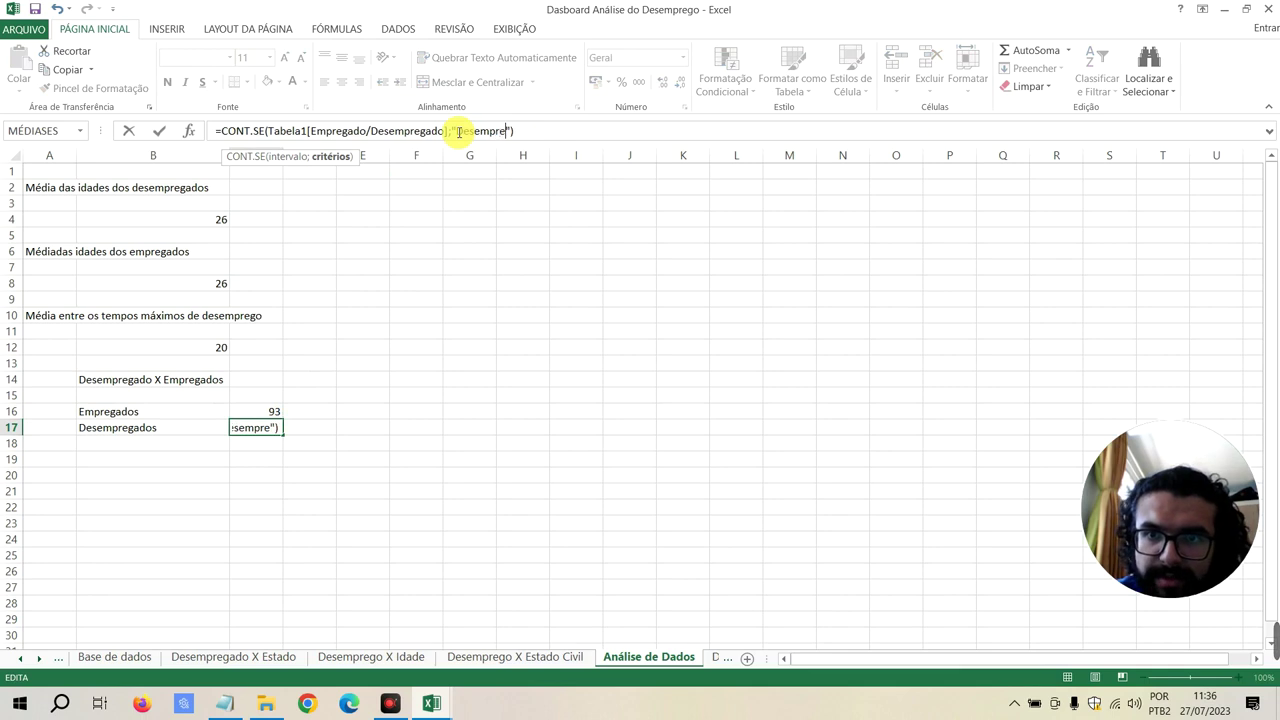
type("ado")
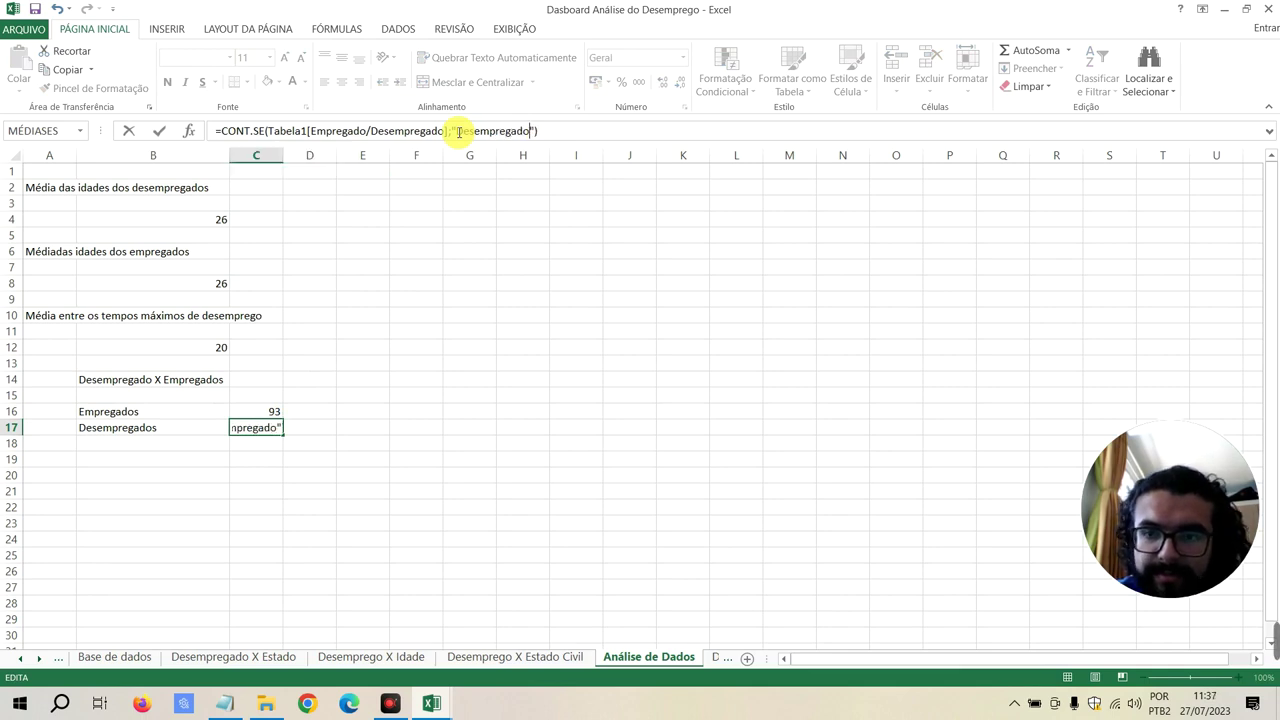
key("Return")
left_click(415, 411)
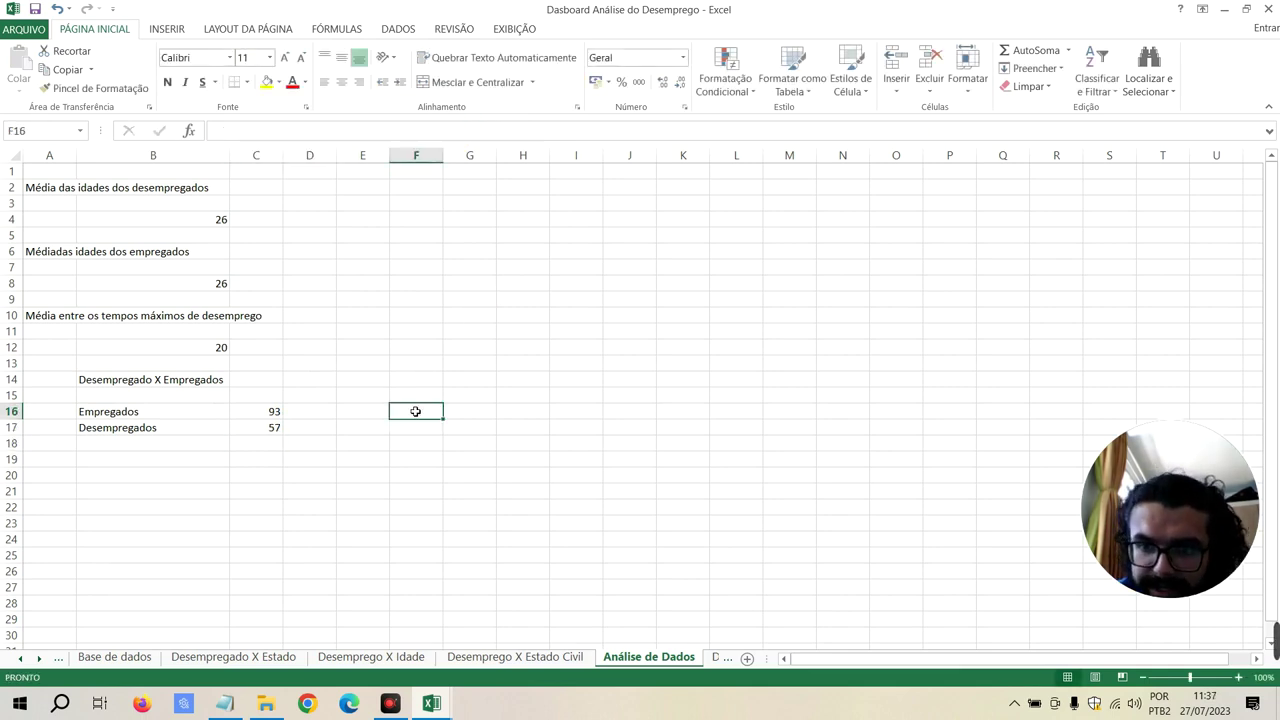
Insert a recommended Pizza chart of B16:C17, then move and shrink it beside the counts
left_click(380, 369)
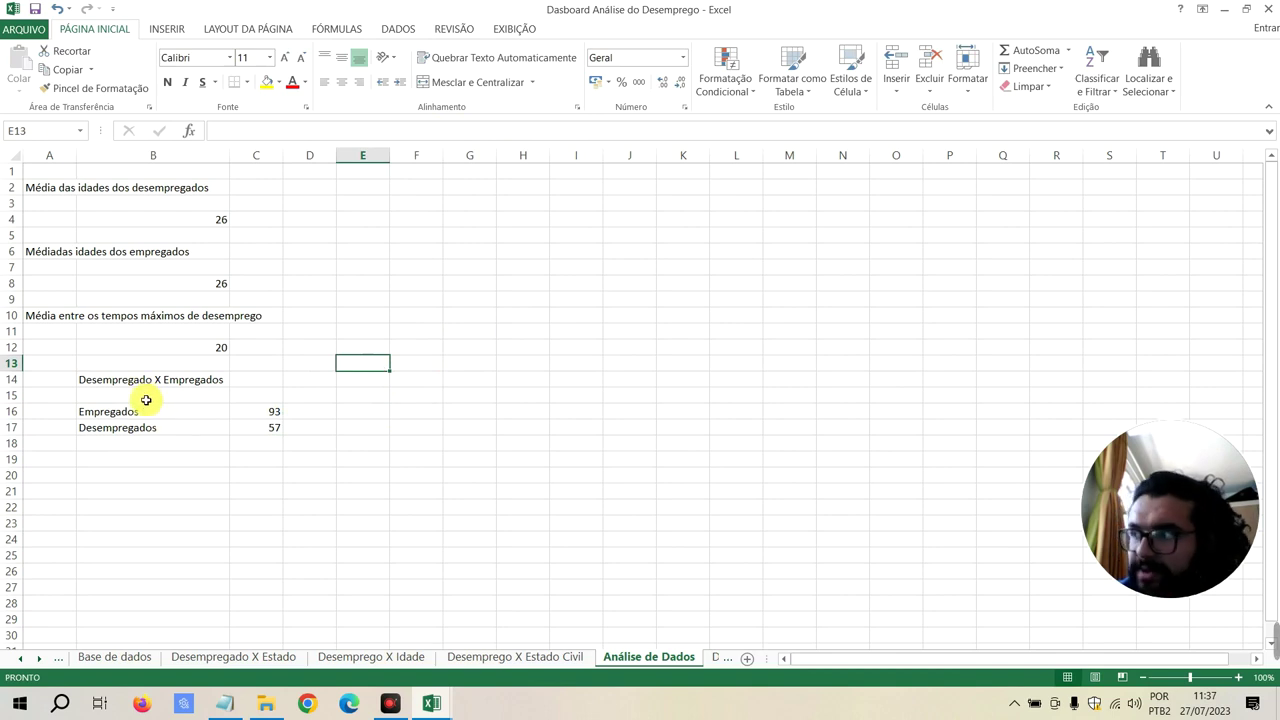
left_click_drag(146, 415, 270, 427)
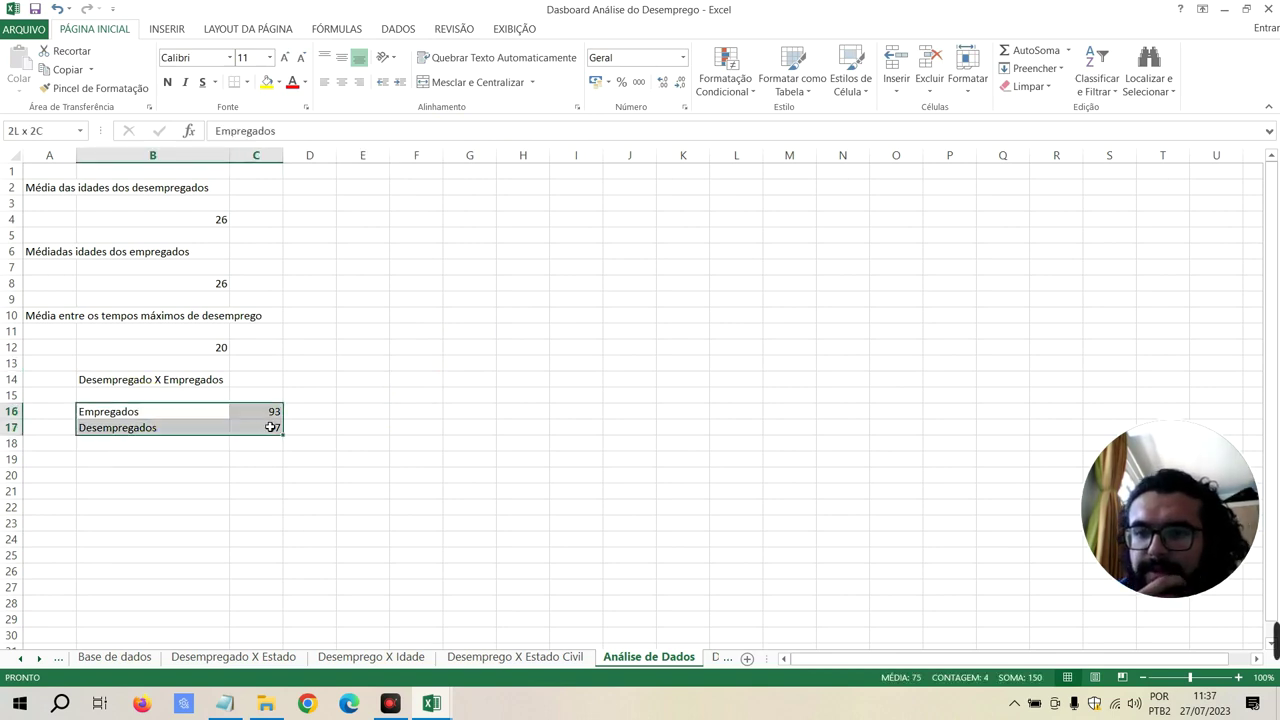
left_click(165, 32)
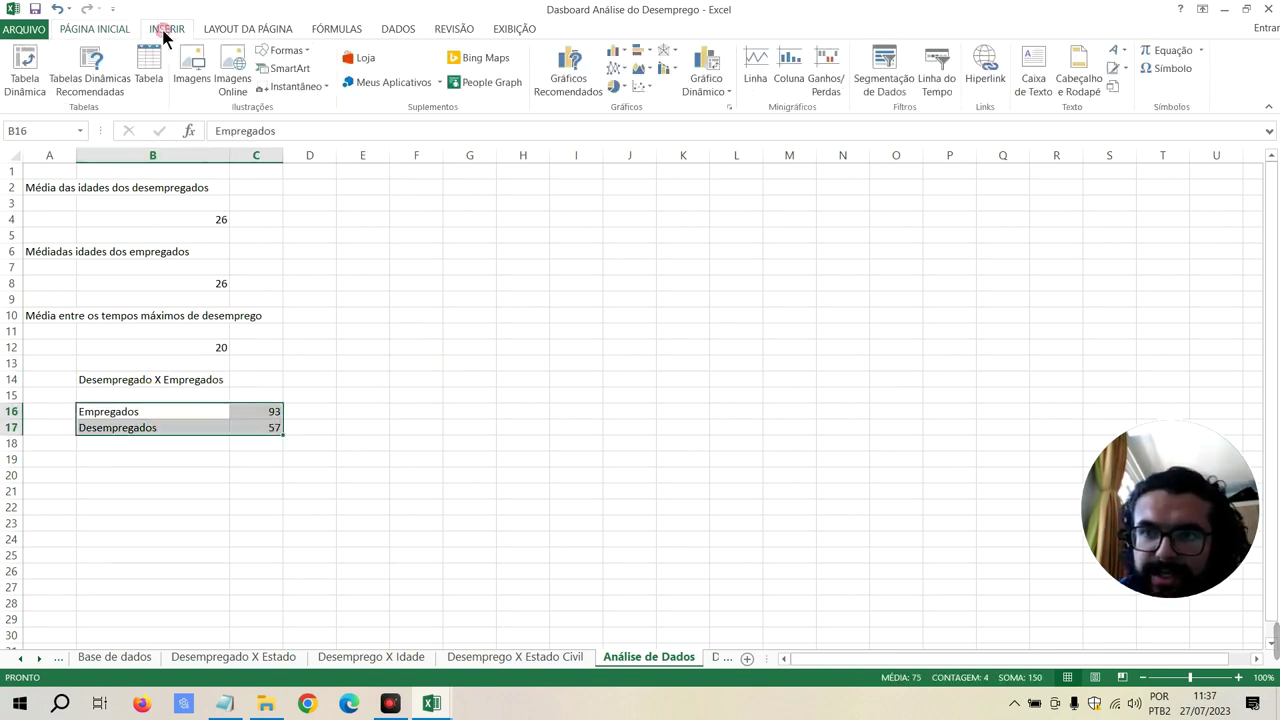
left_click(566, 88)
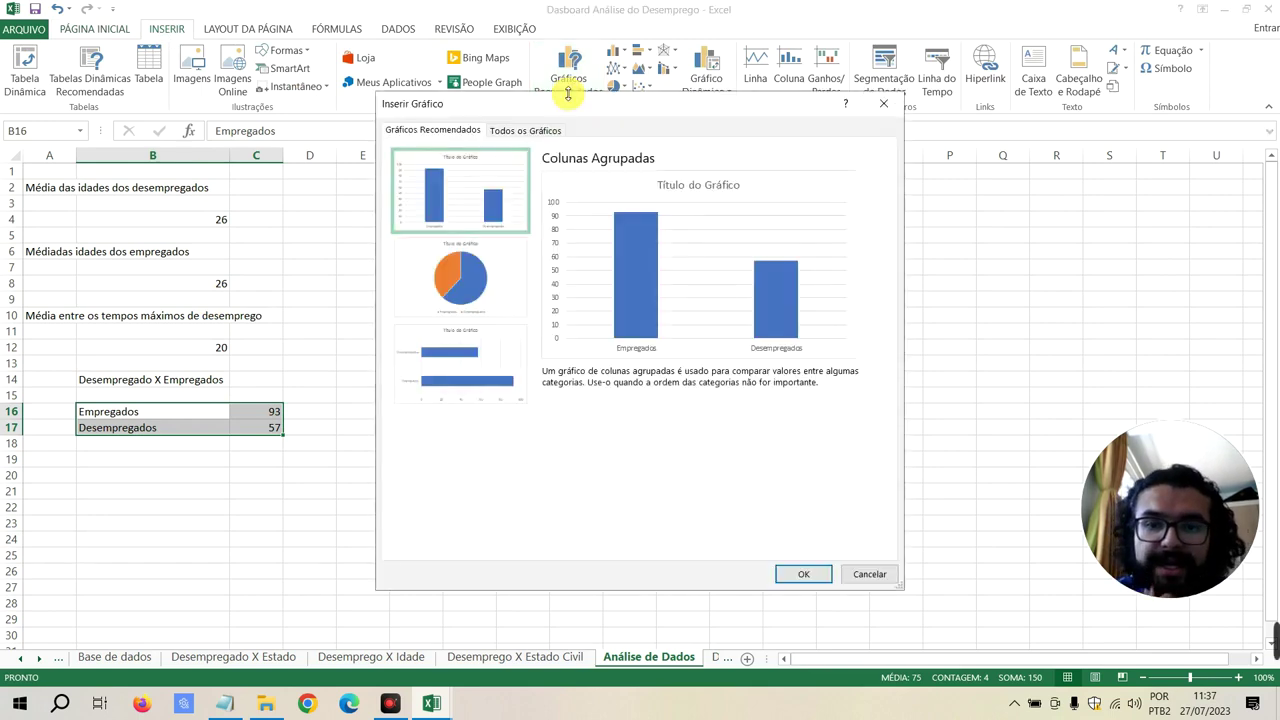
left_click(463, 285)
left_click(814, 574)
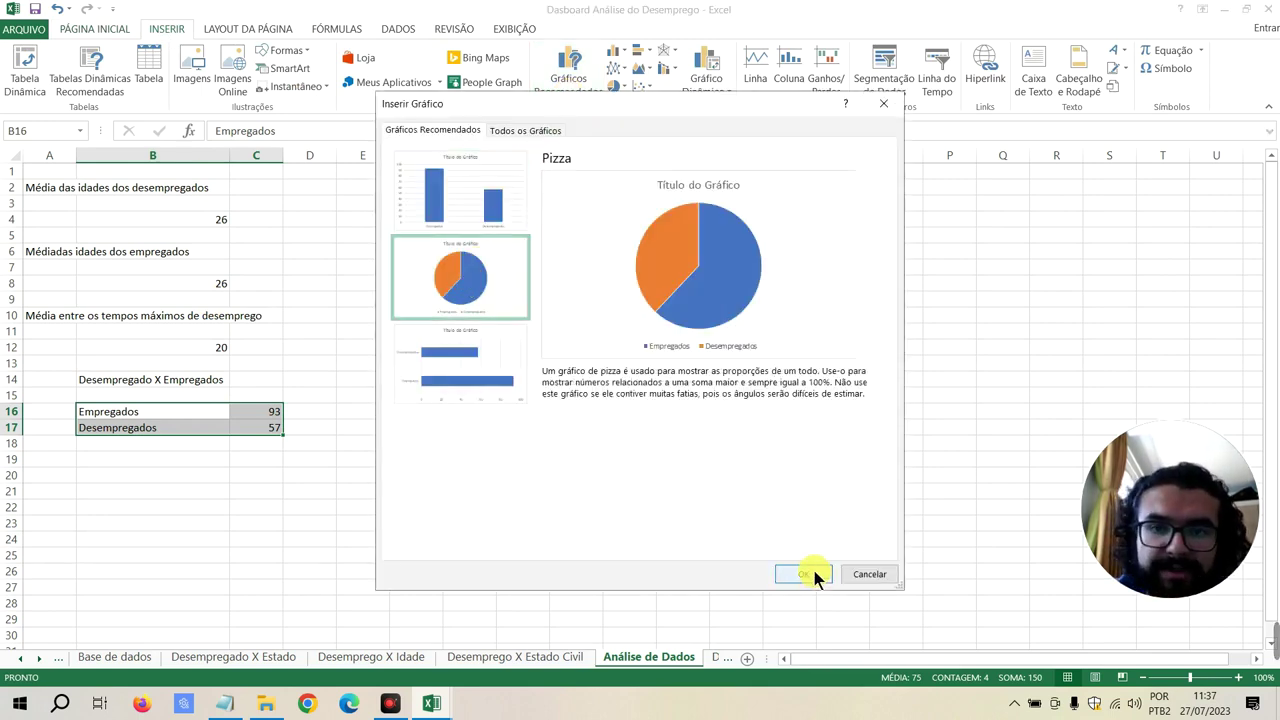
left_click_drag(513, 296, 393, 274)
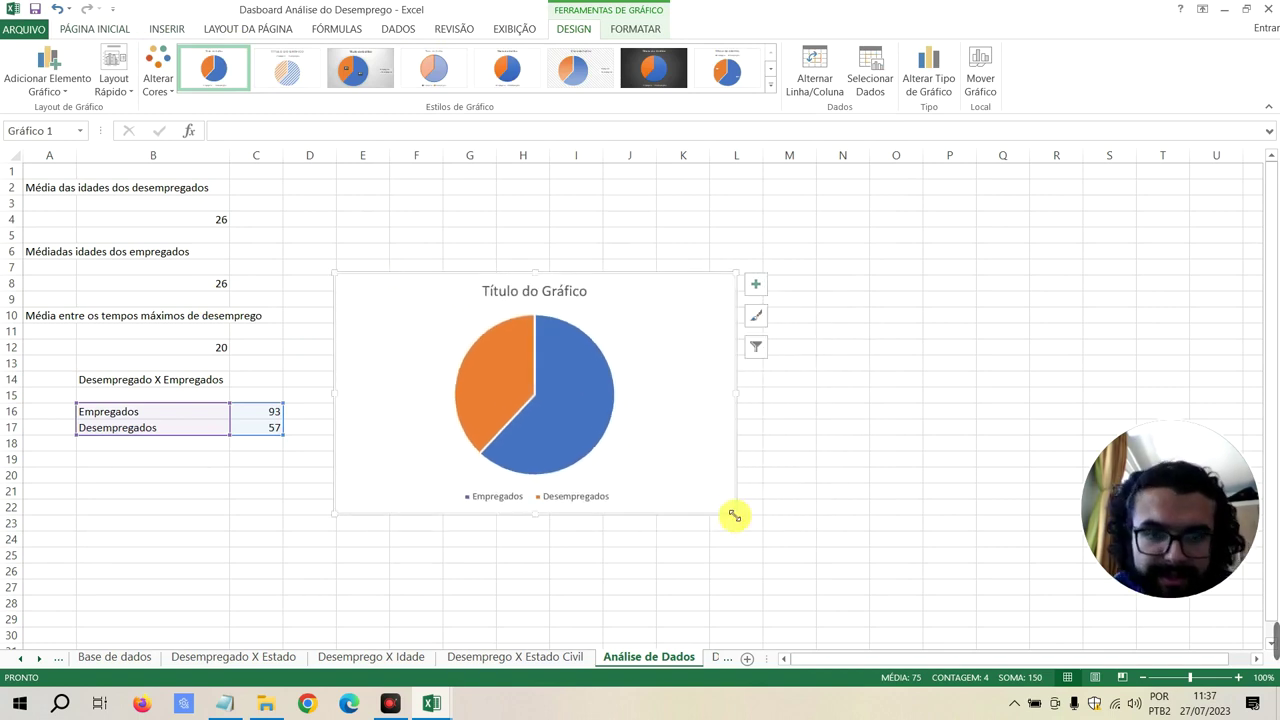
left_click_drag(735, 513, 589, 468)
left_click_drag(391, 311, 412, 338)
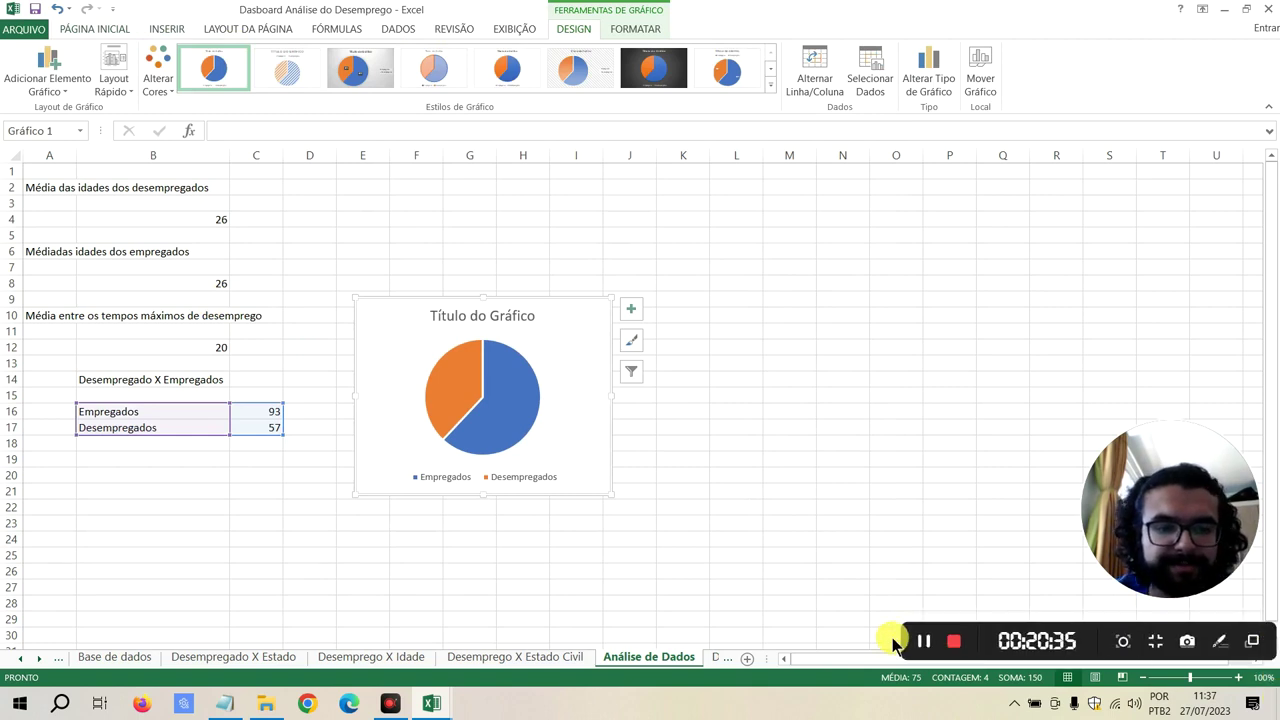
left_click(920, 642)
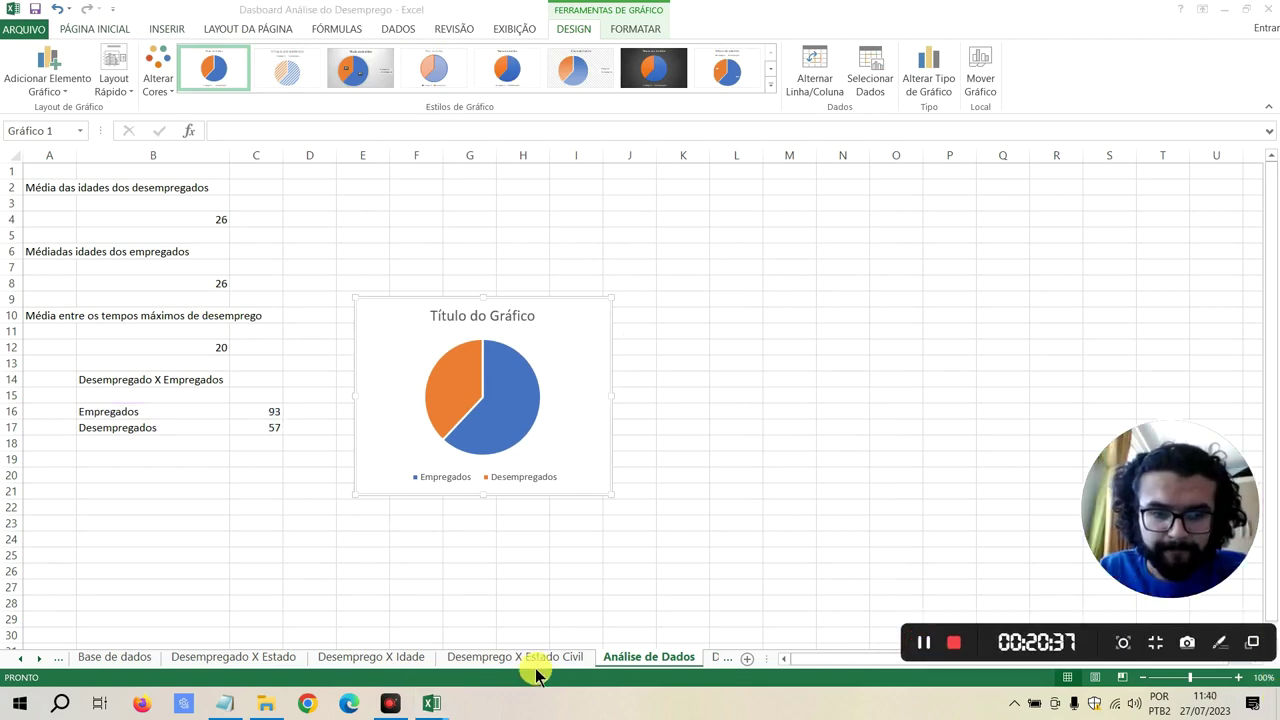
Draw two stacked text boxes on Dashboard between the Idade and Estado Civil slicers
left_click(715, 658)
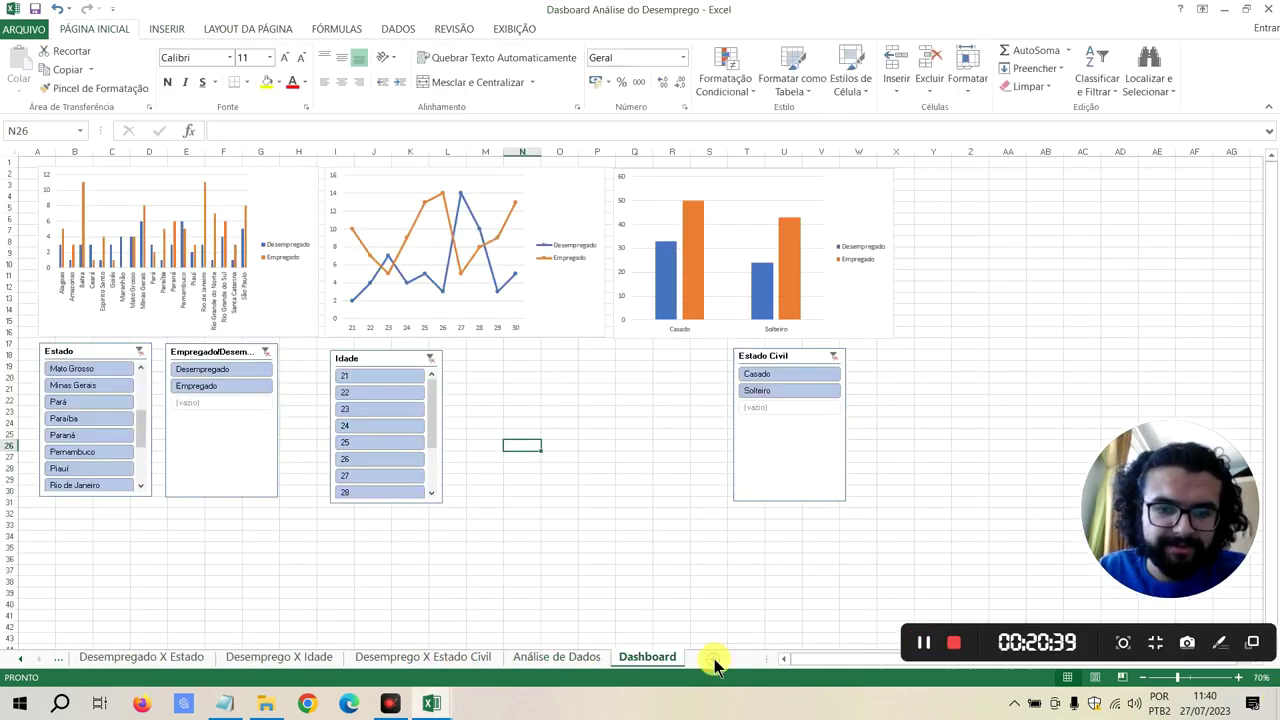
left_click(912, 358)
left_click(929, 352)
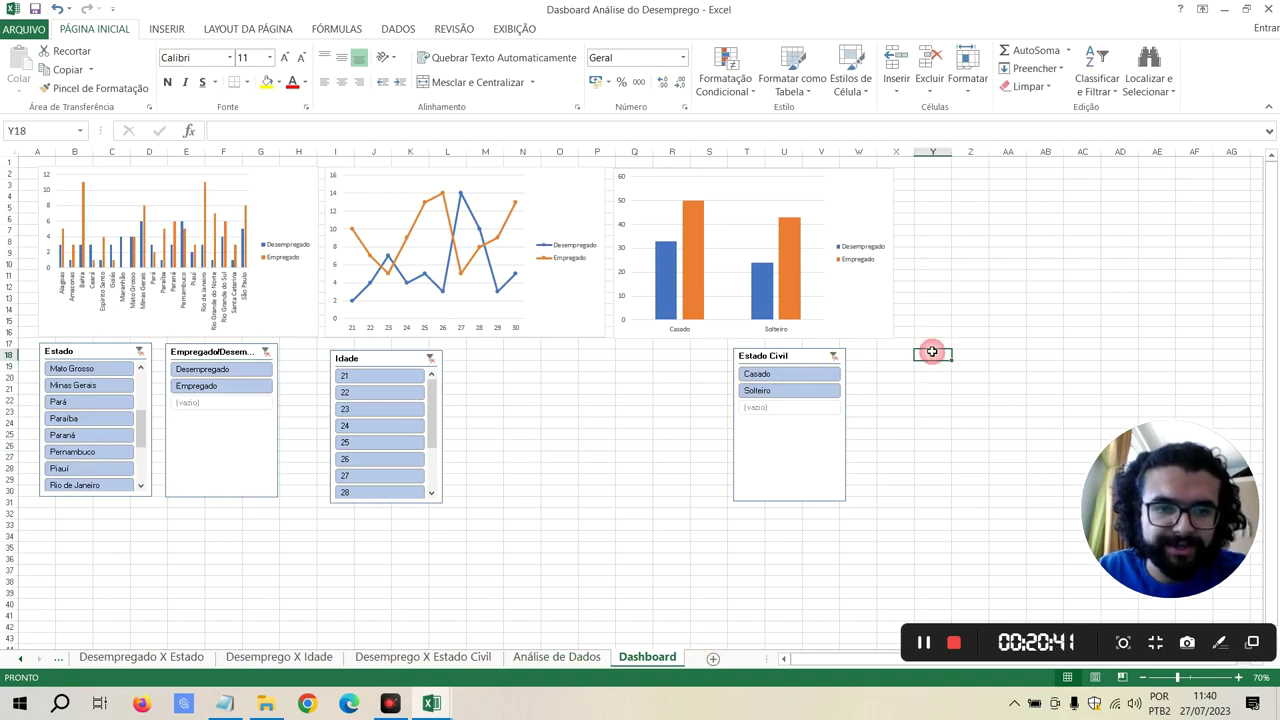
left_click(506, 378)
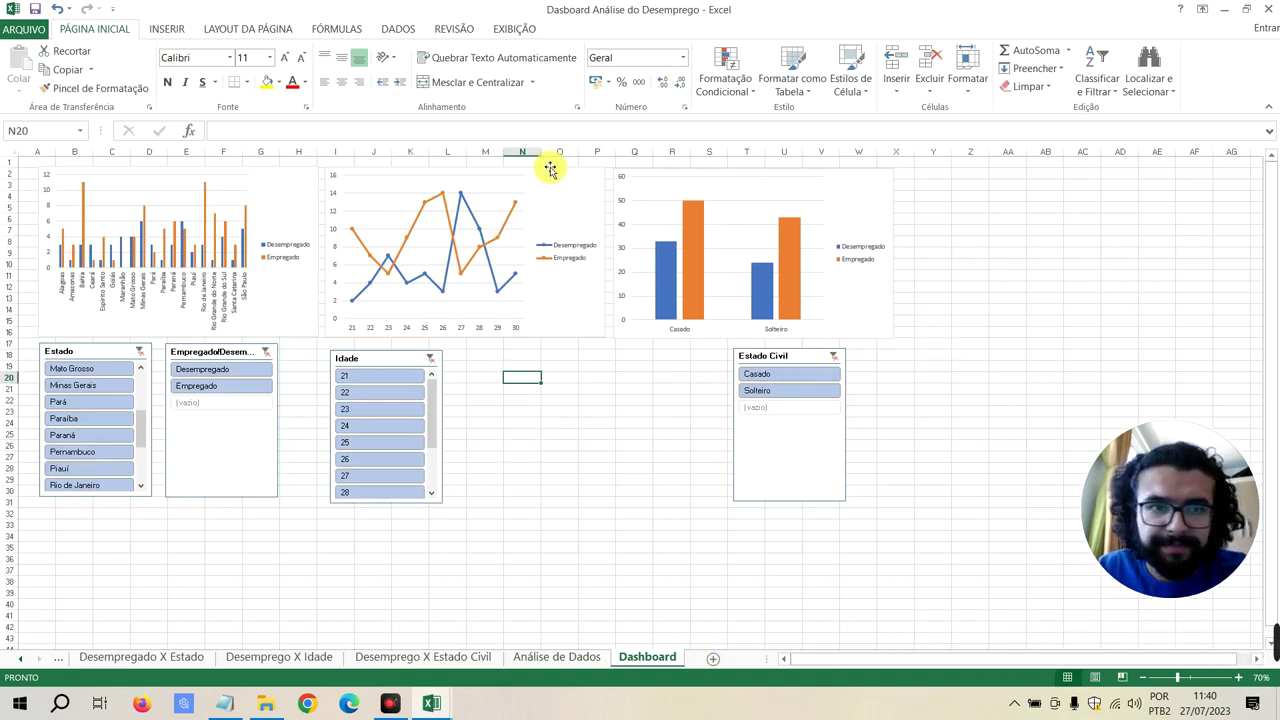
left_click(168, 29)
left_click(1035, 82)
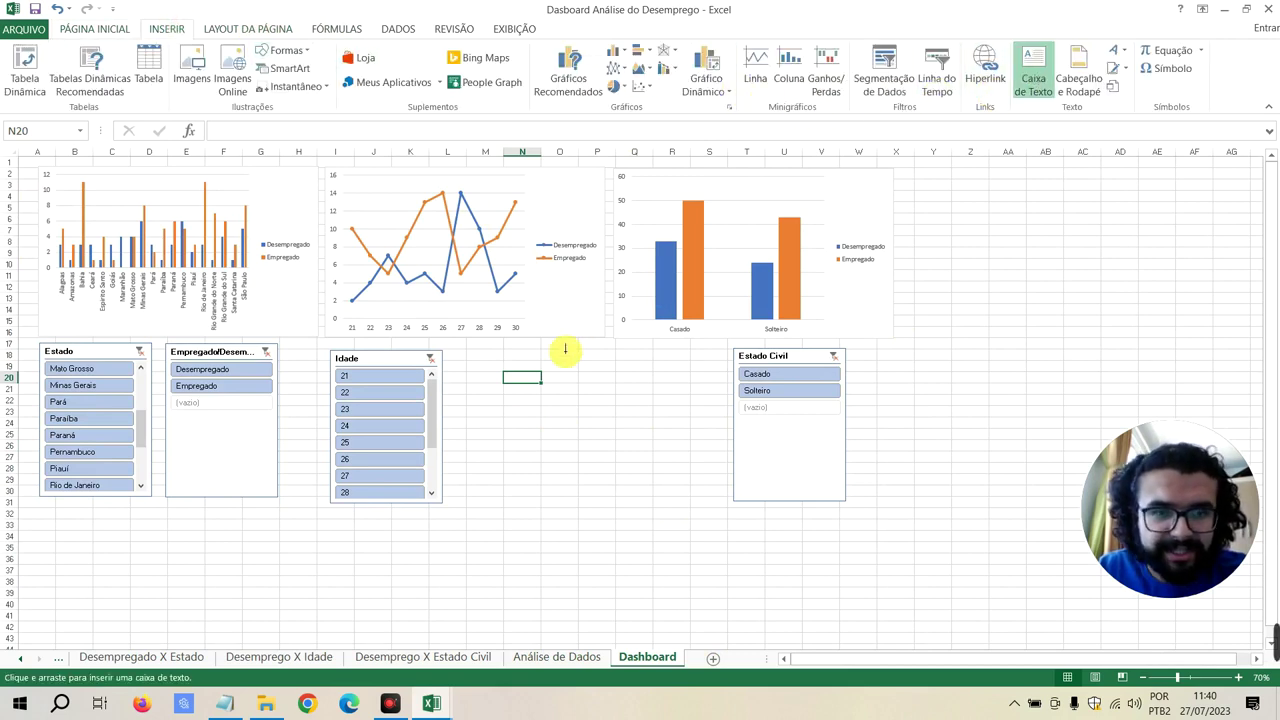
left_click_drag(495, 377, 688, 437)
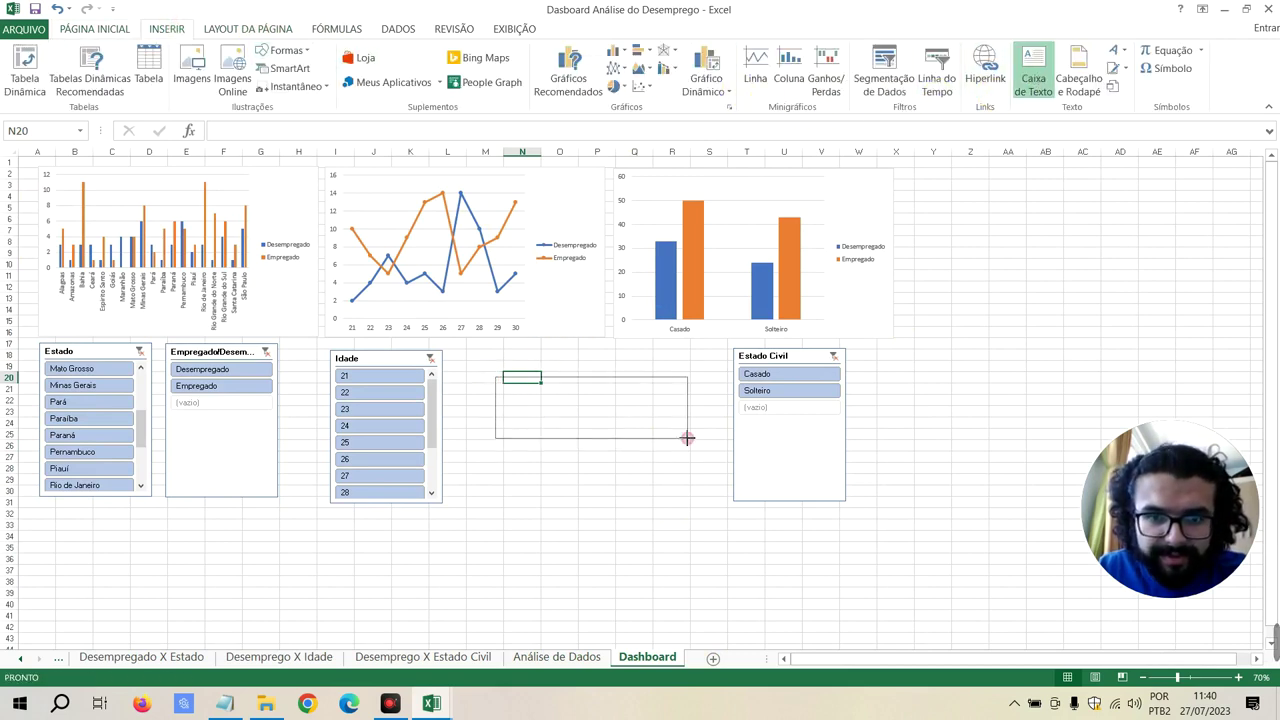
left_click(166, 28)
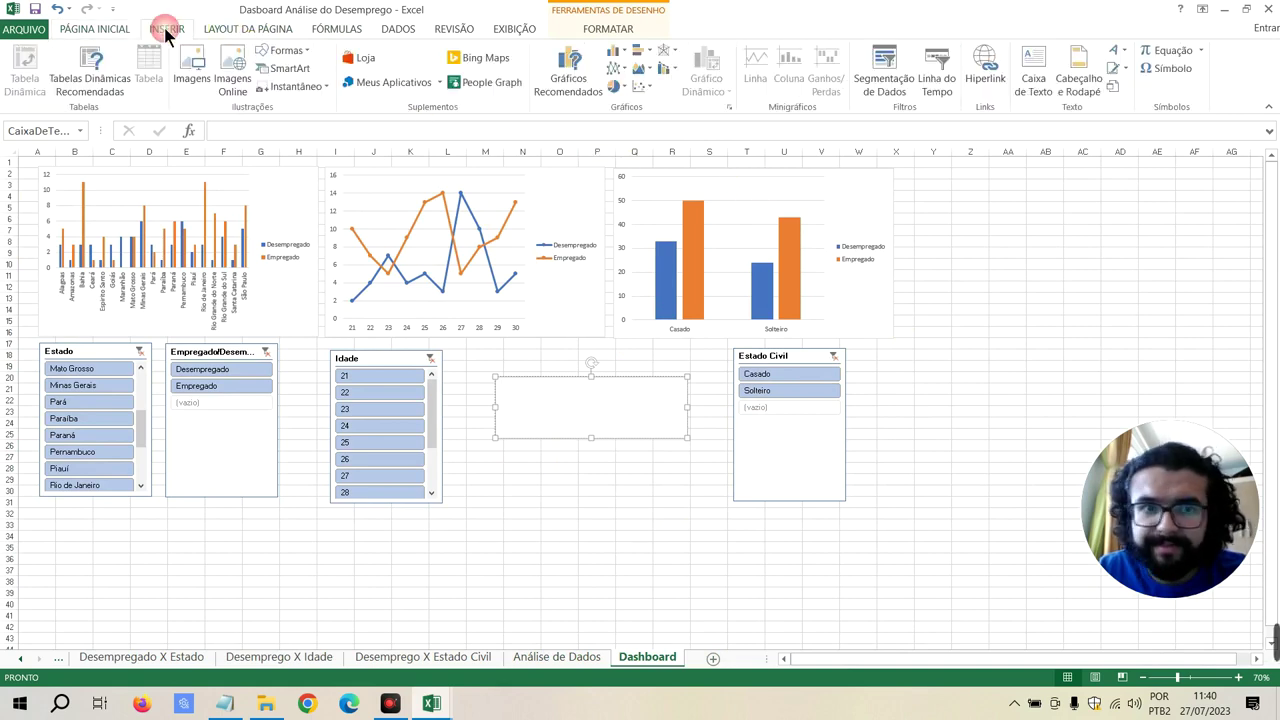
left_click(1038, 70)
left_click(510, 447)
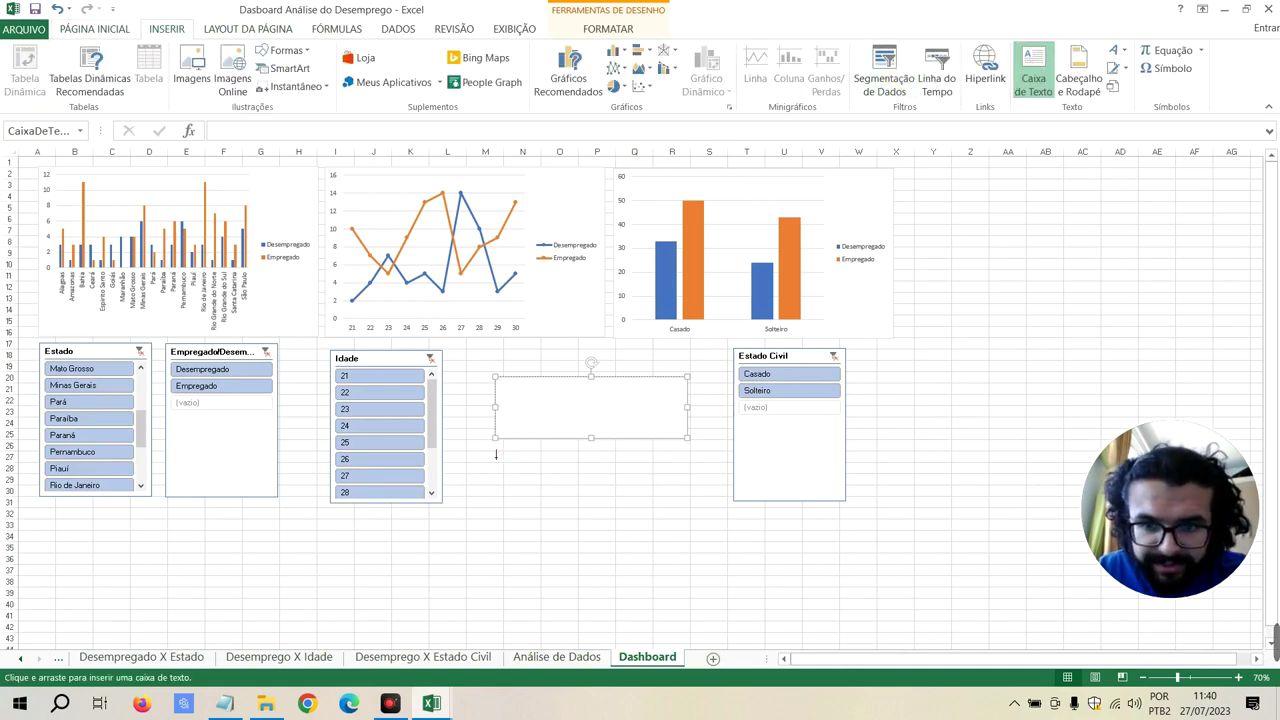
left_click_drag(495, 456, 689, 516)
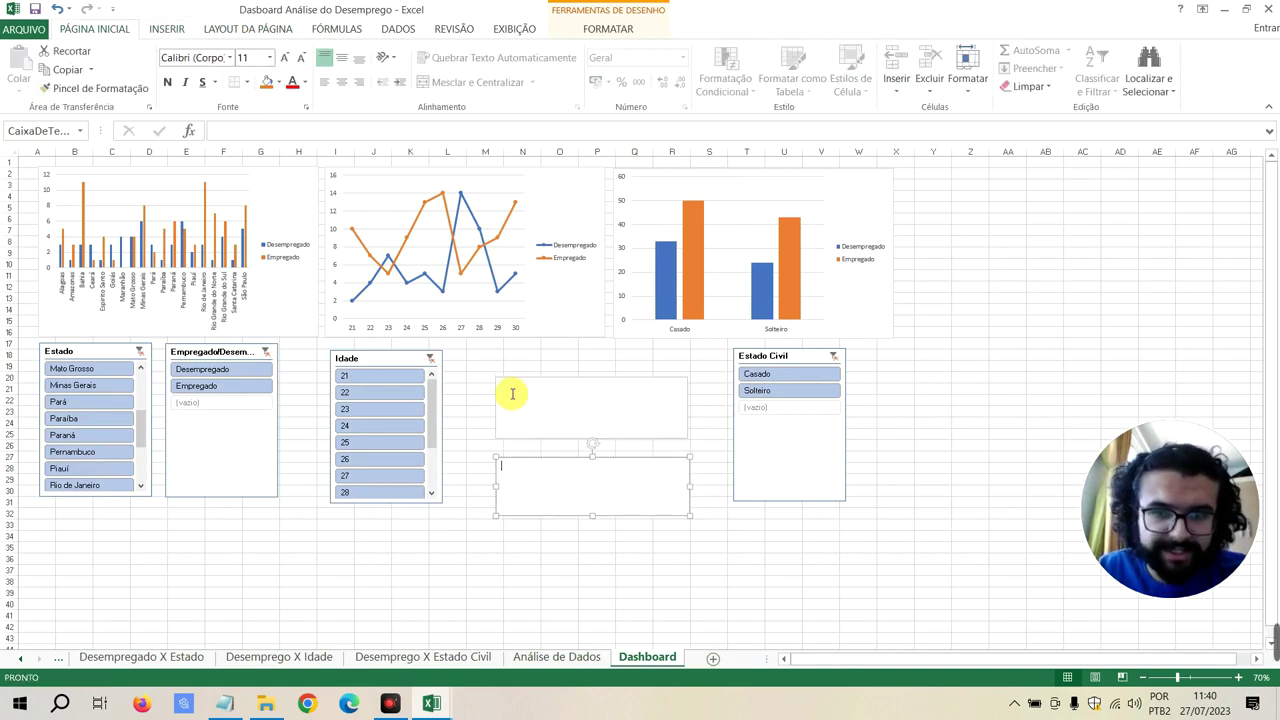
Check B4's formula and the Estado Civil slicer, then select the upper Dashboard text box
left_click(590, 657)
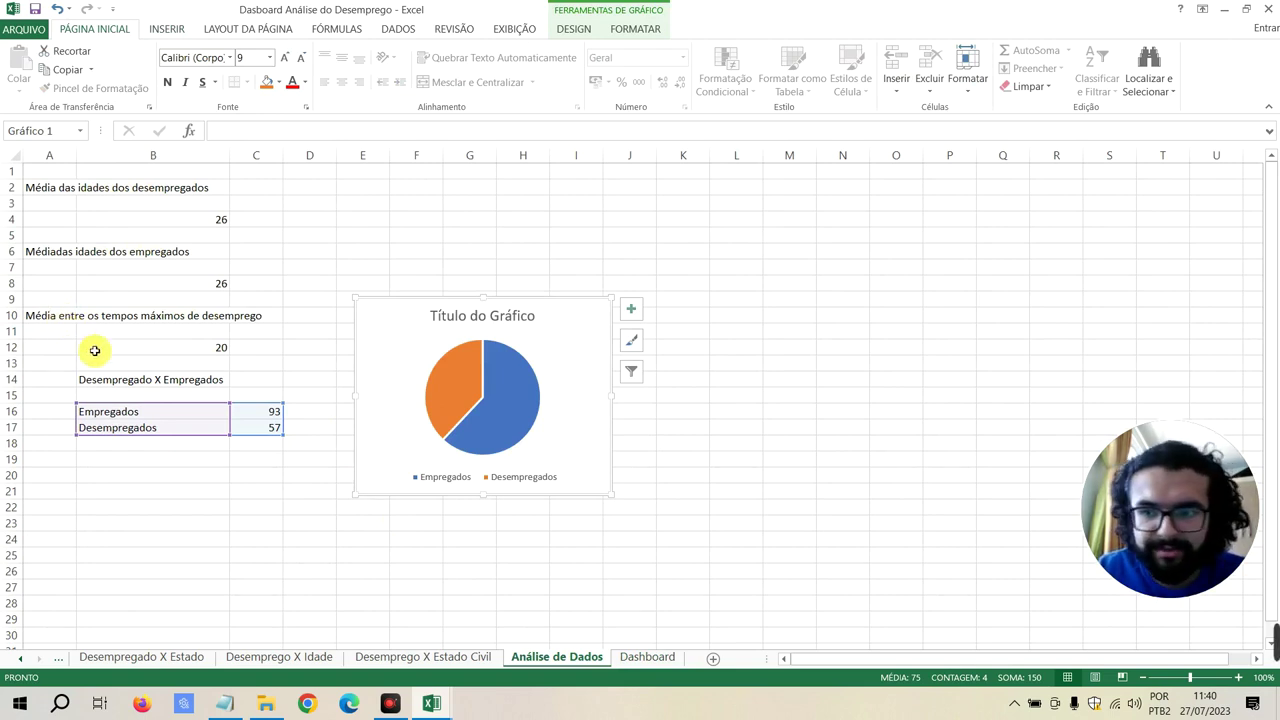
left_click(157, 226)
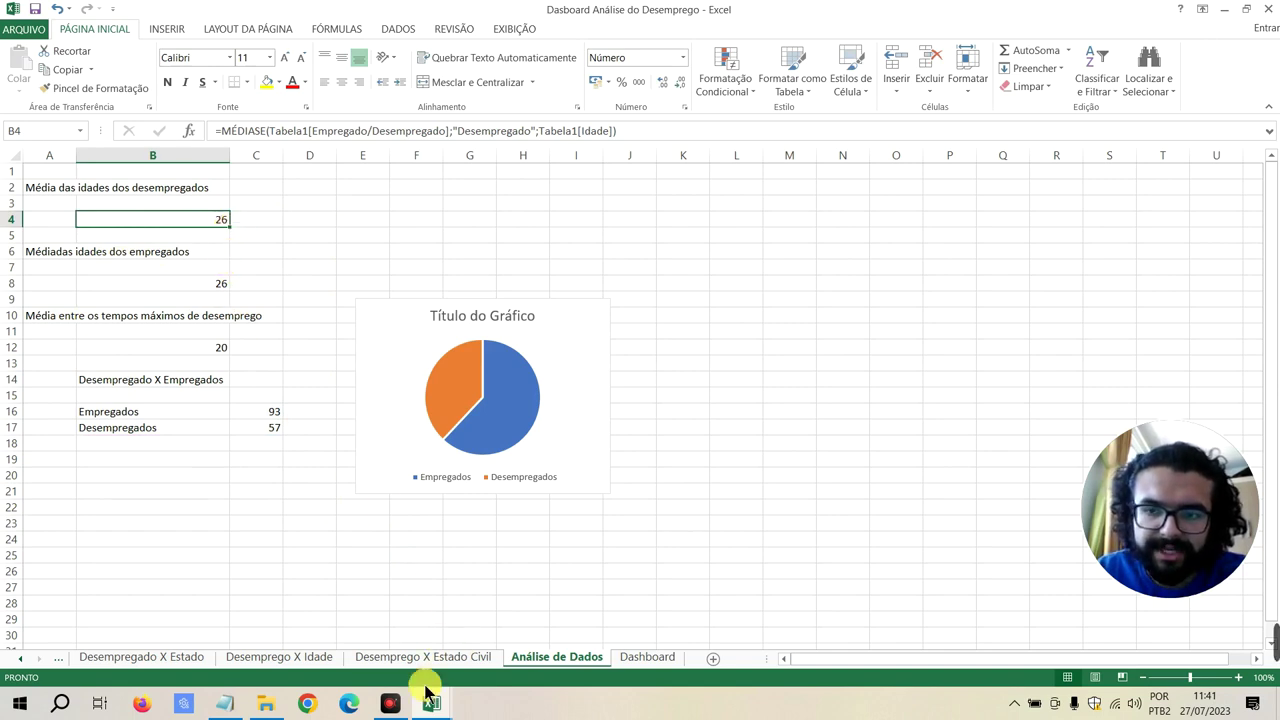
left_click(398, 665)
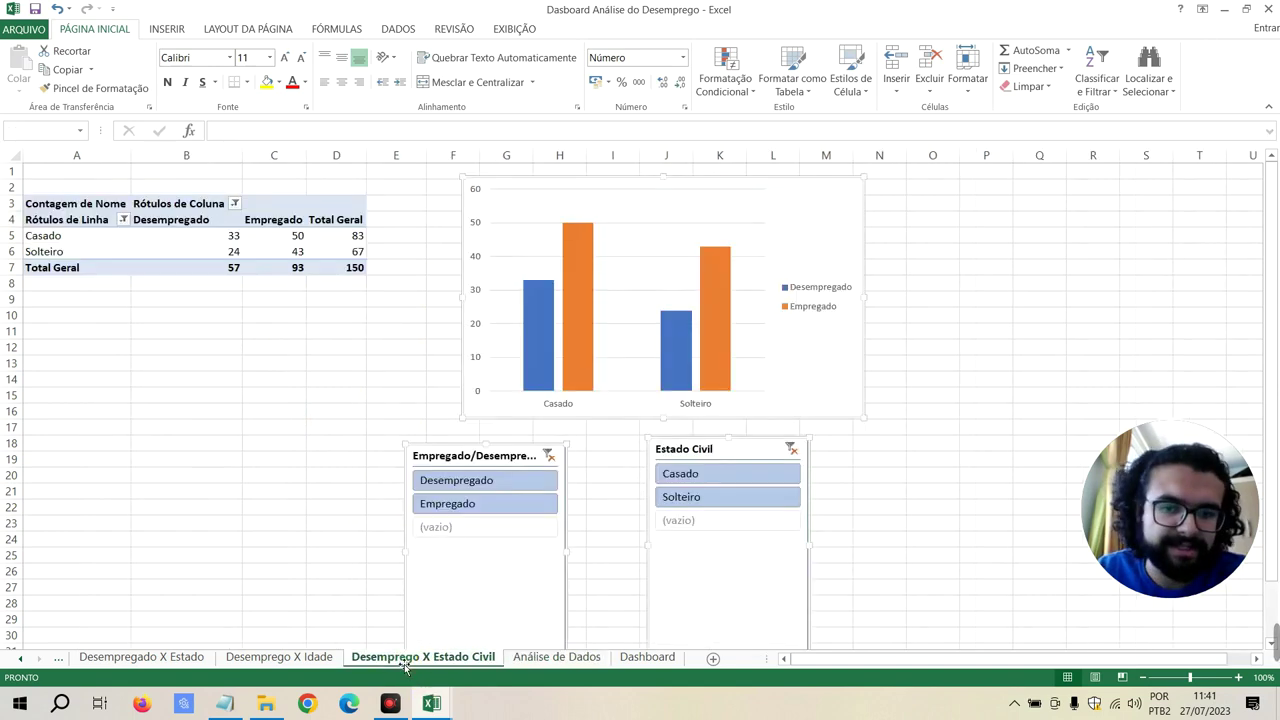
left_click(750, 535)
scroll(708, 574, "down", 3)
scroll(306, 357, "up", 1)
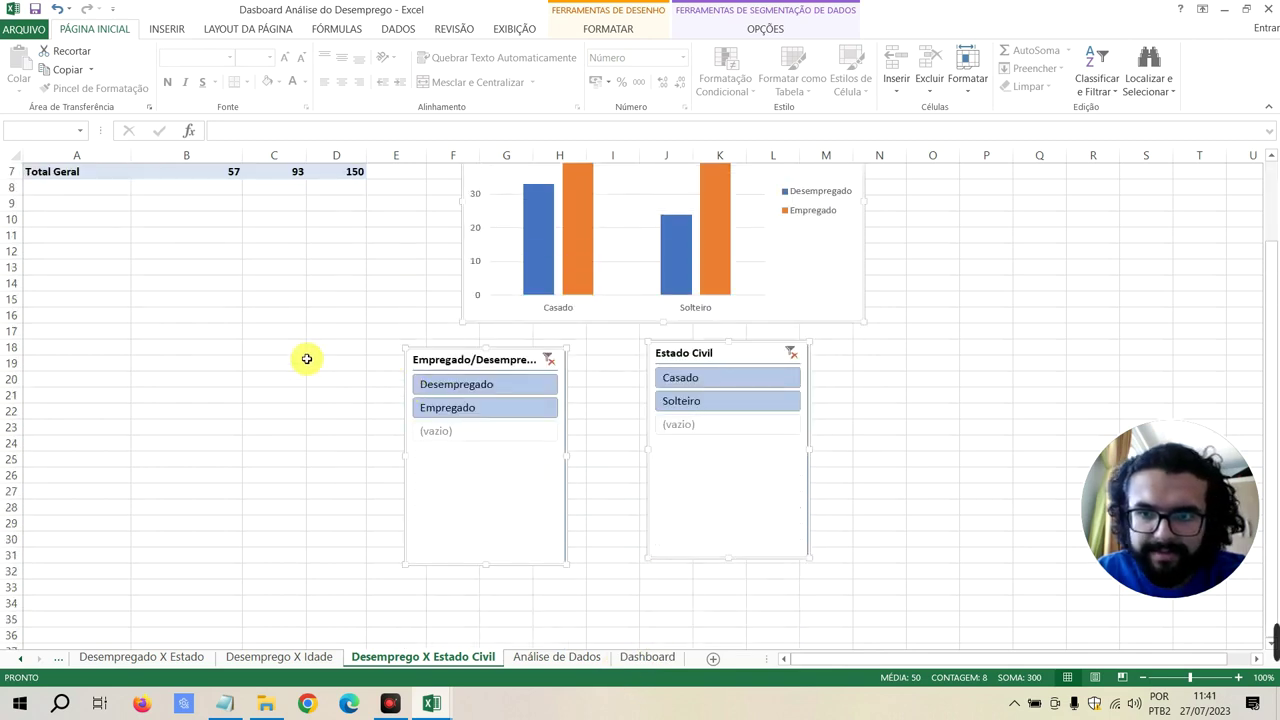
scroll(289, 366, "up", 1)
scroll(289, 366, "up", 1)
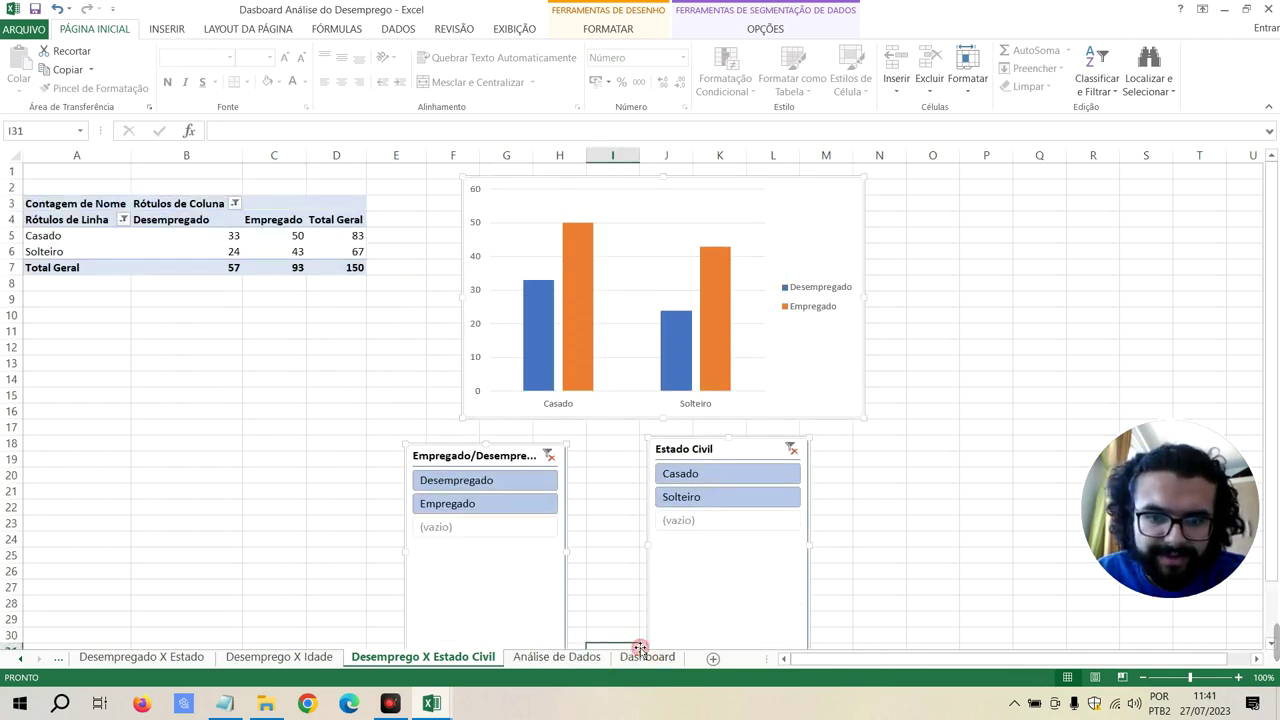
left_click(647, 657)
left_click(556, 409)
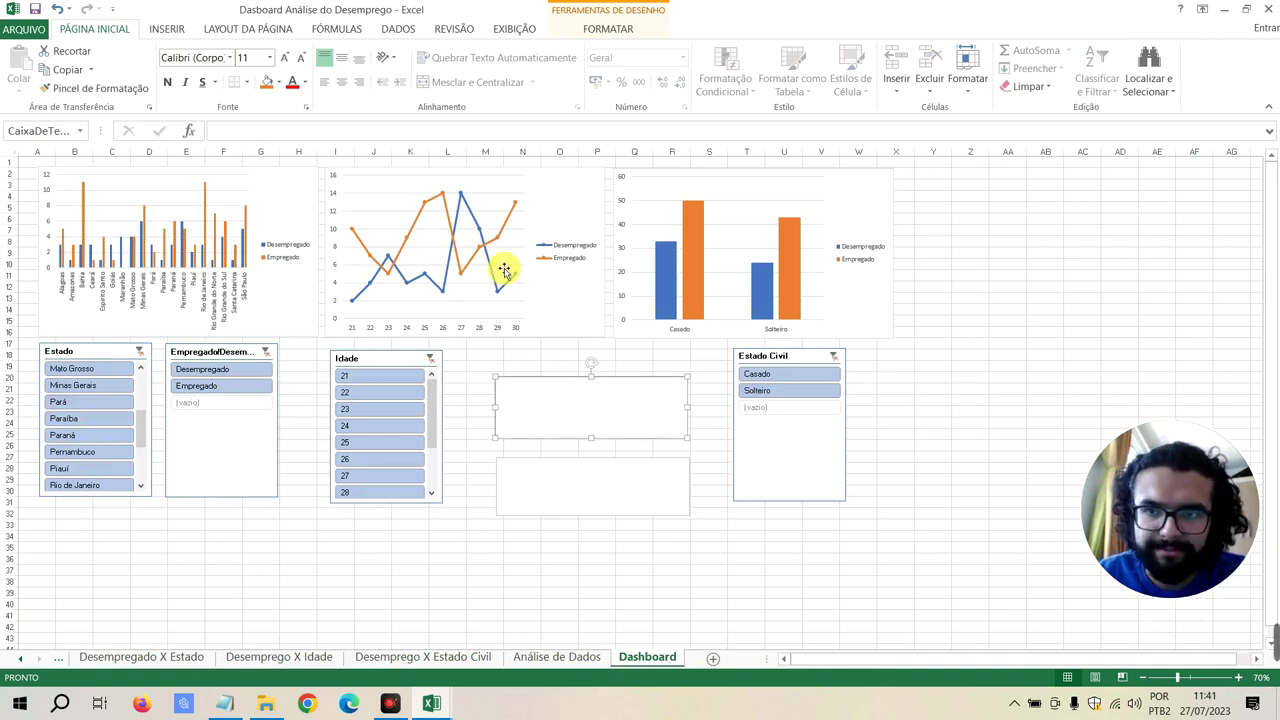
Link the upper text box to Análise de Dados cell B4 so it shows 26
left_click(340, 131)
type("=")
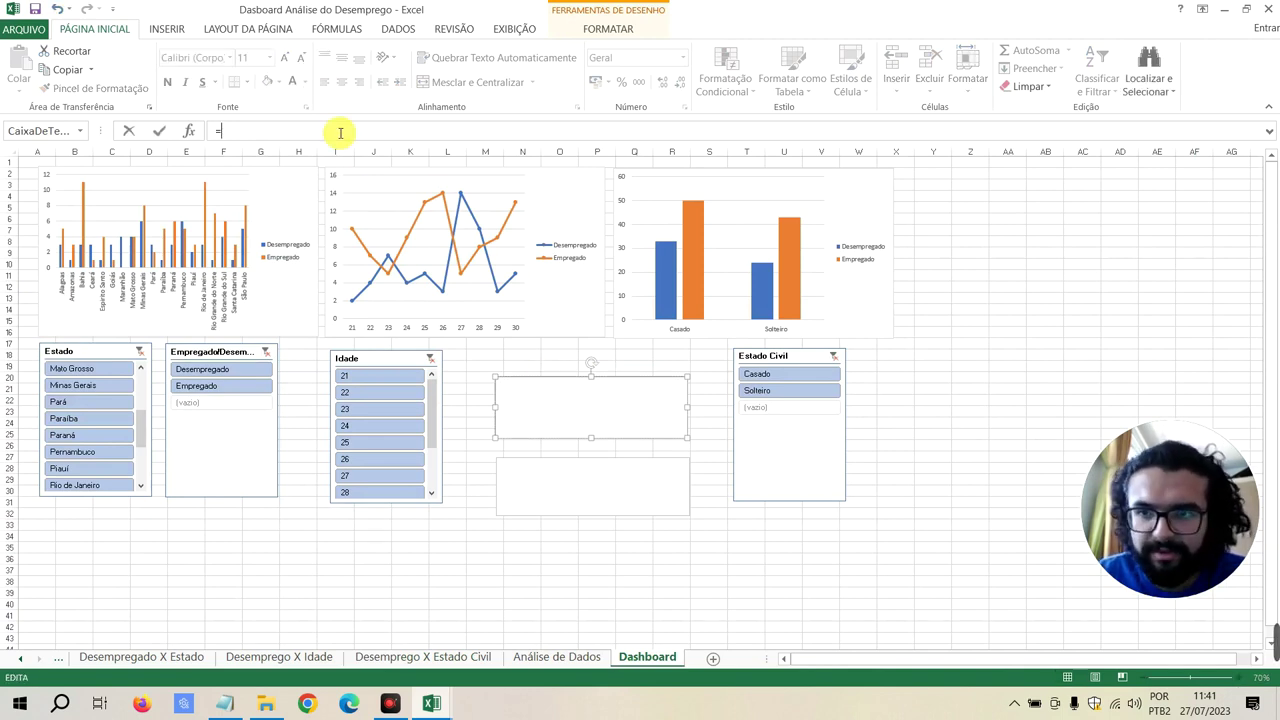
left_click(578, 665)
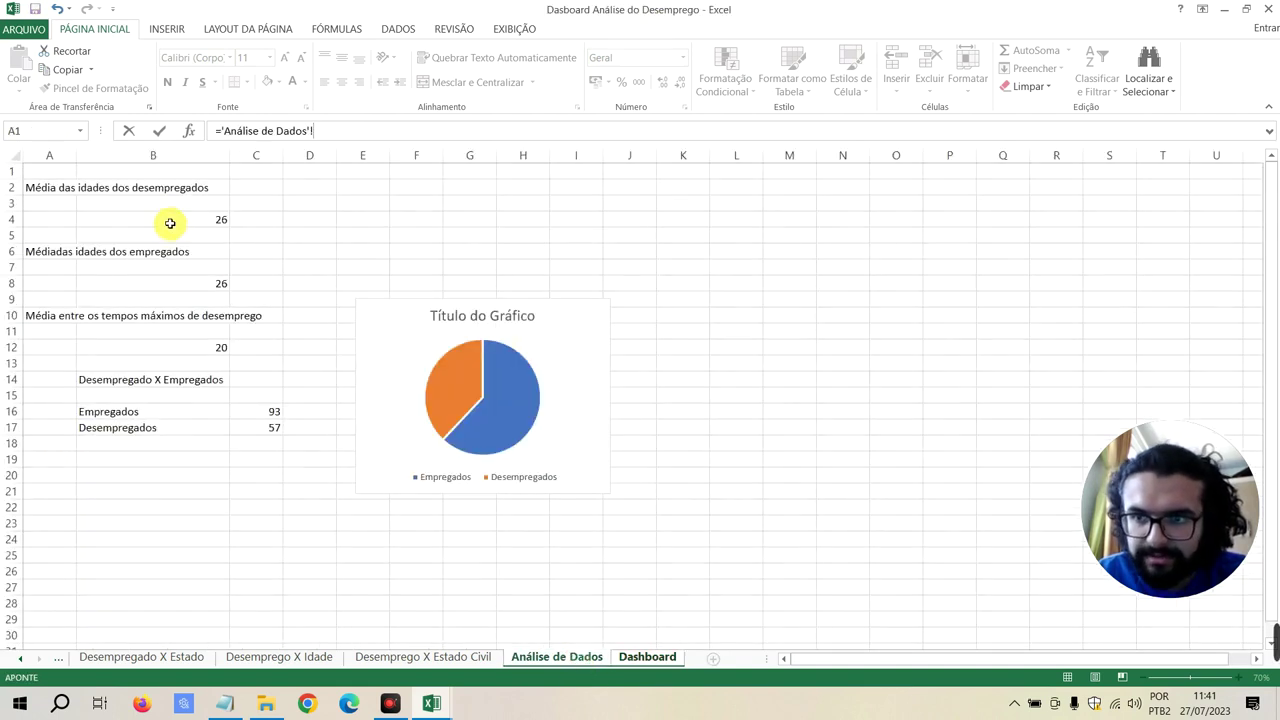
left_click(170, 223)
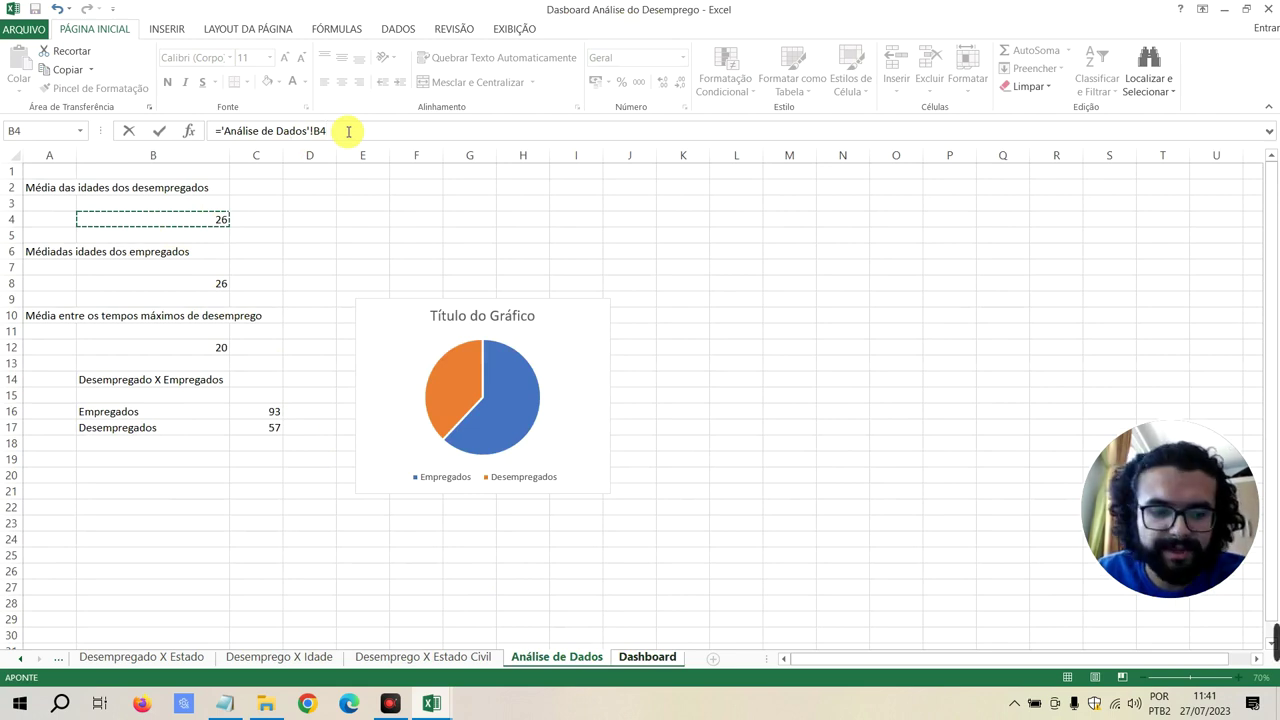
key("Return")
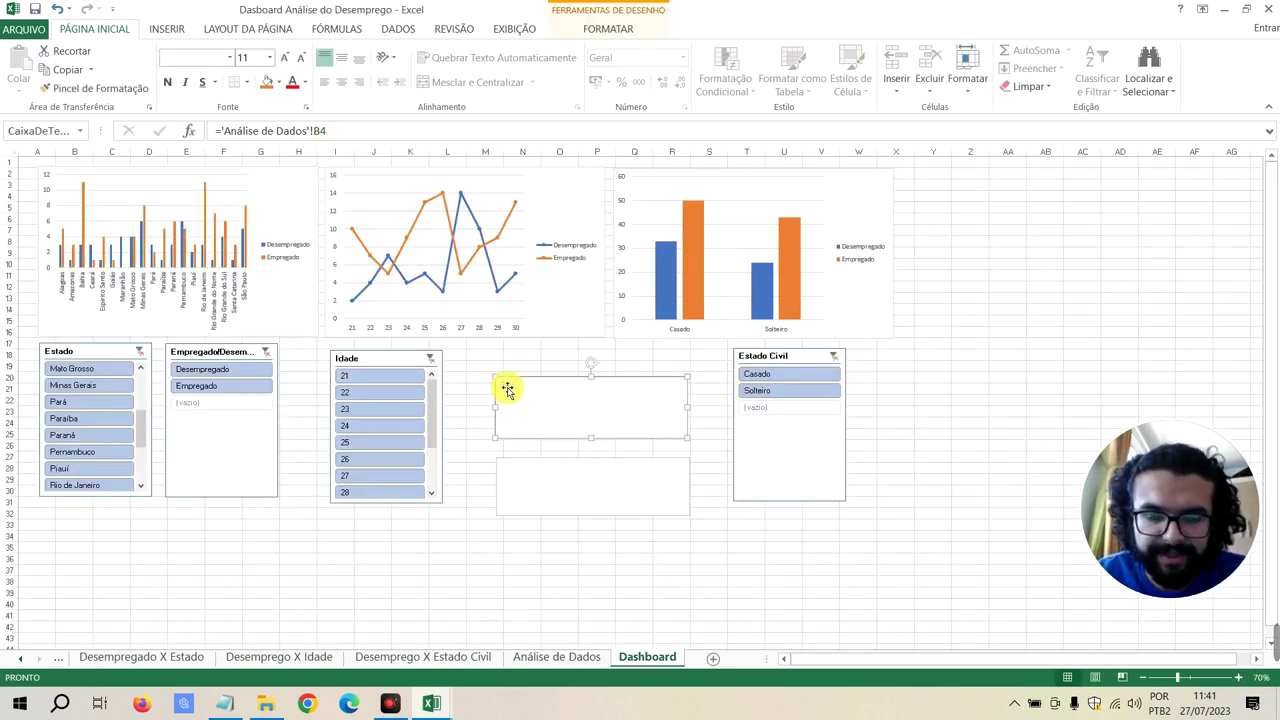
Link the lower text box to Análise de Dados cell B12 so it shows 20
left_click(519, 461)
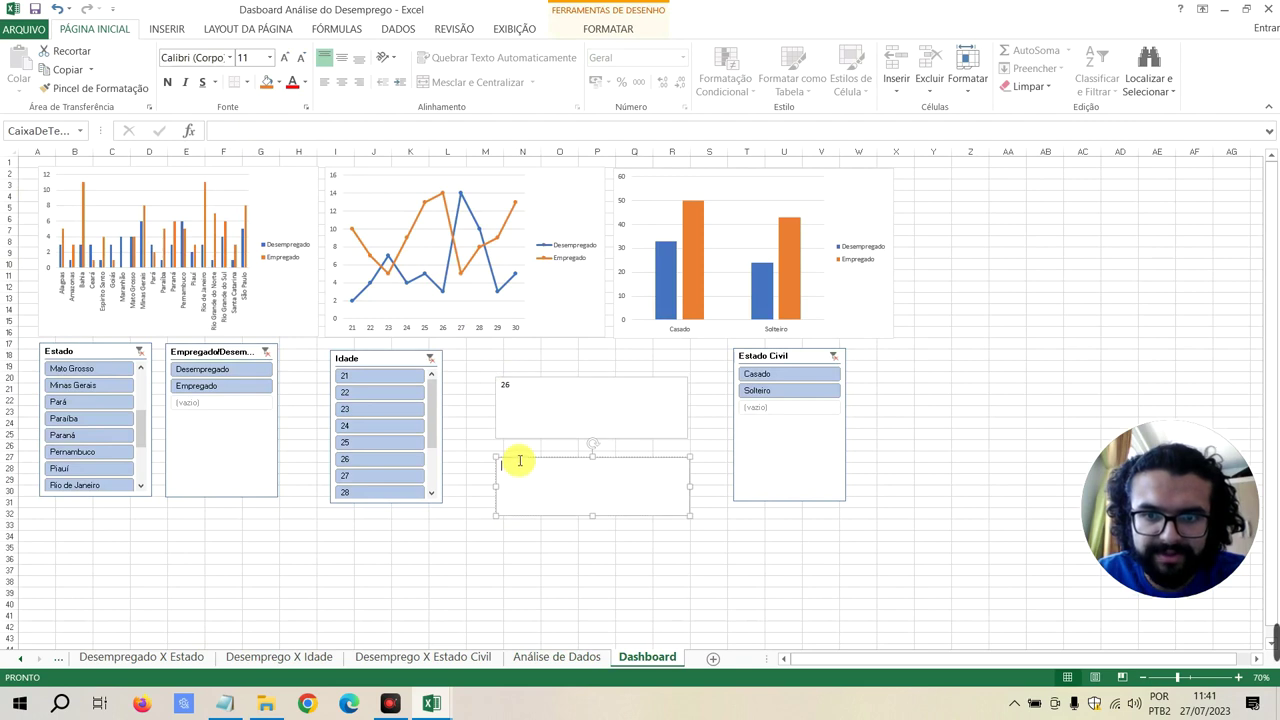
left_click(330, 131)
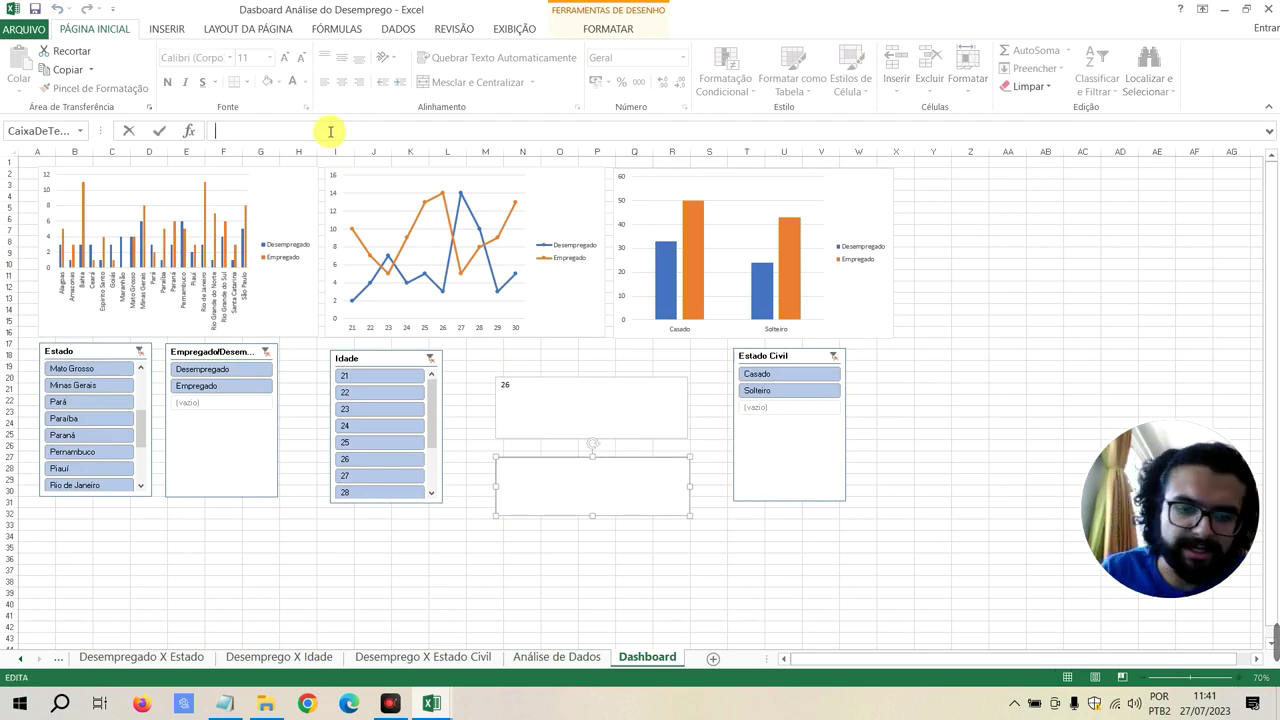
type("=")
left_click(557, 657)
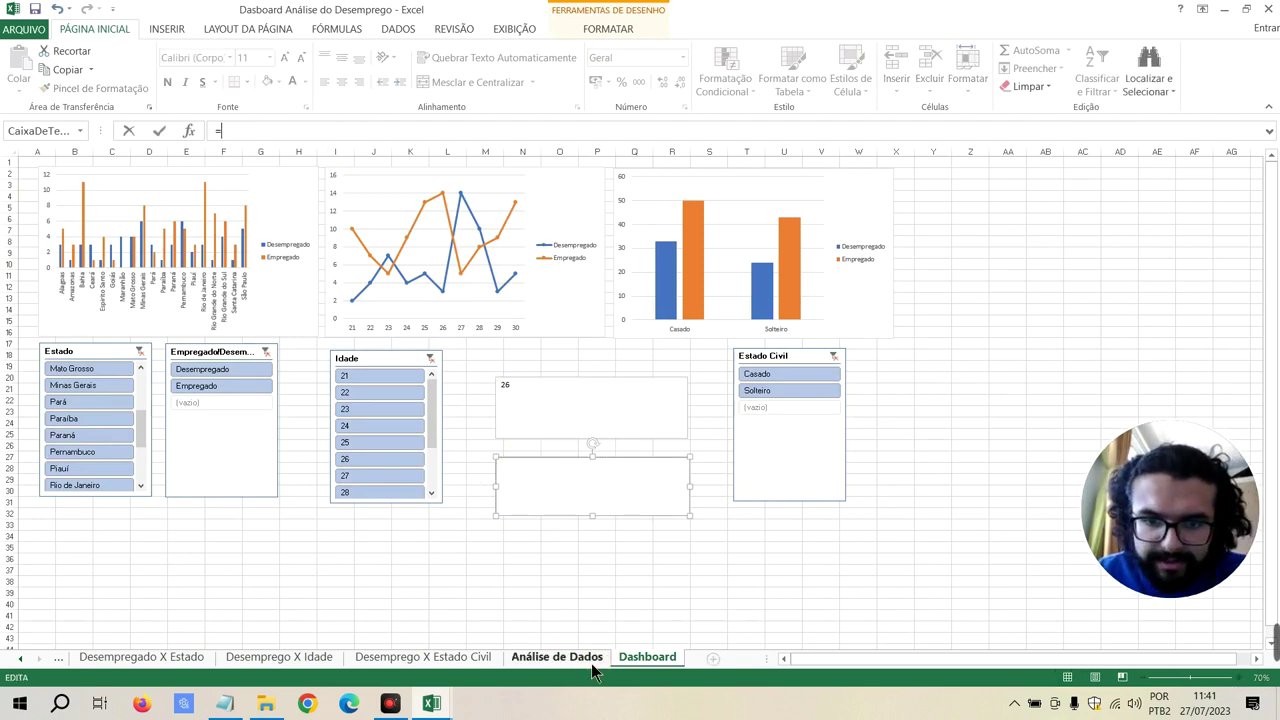
left_click(107, 349)
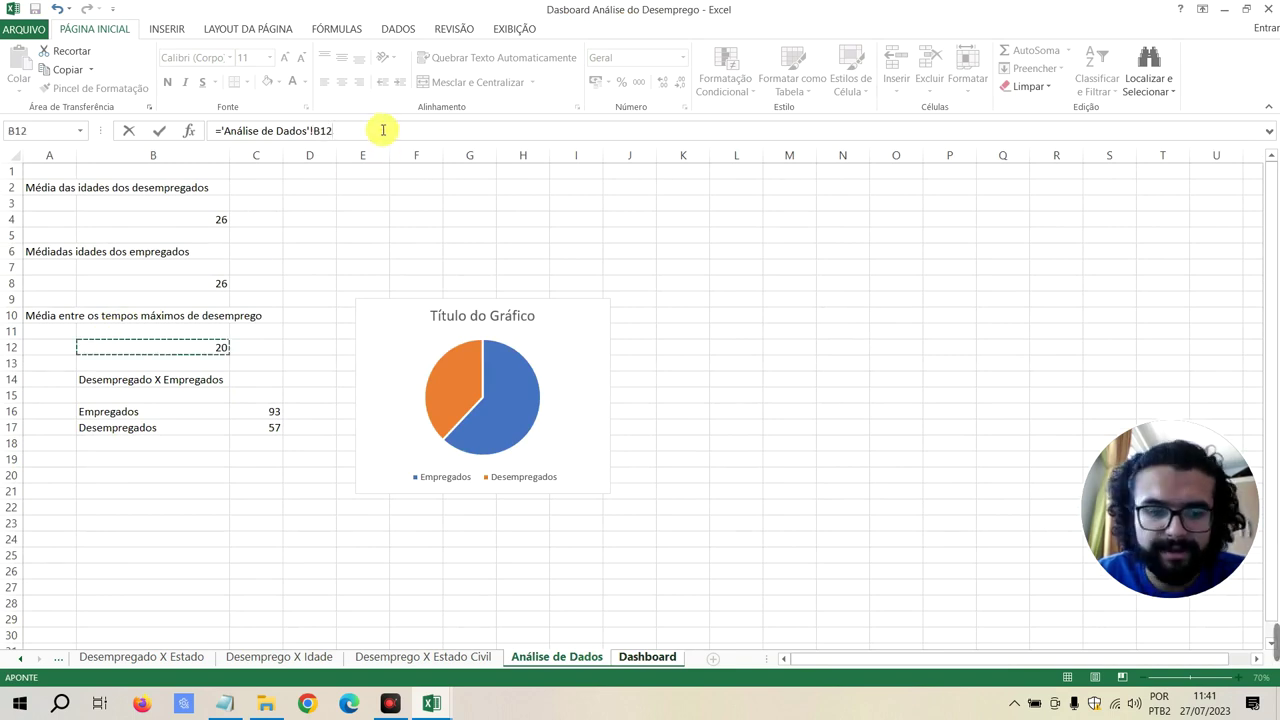
key("Return")
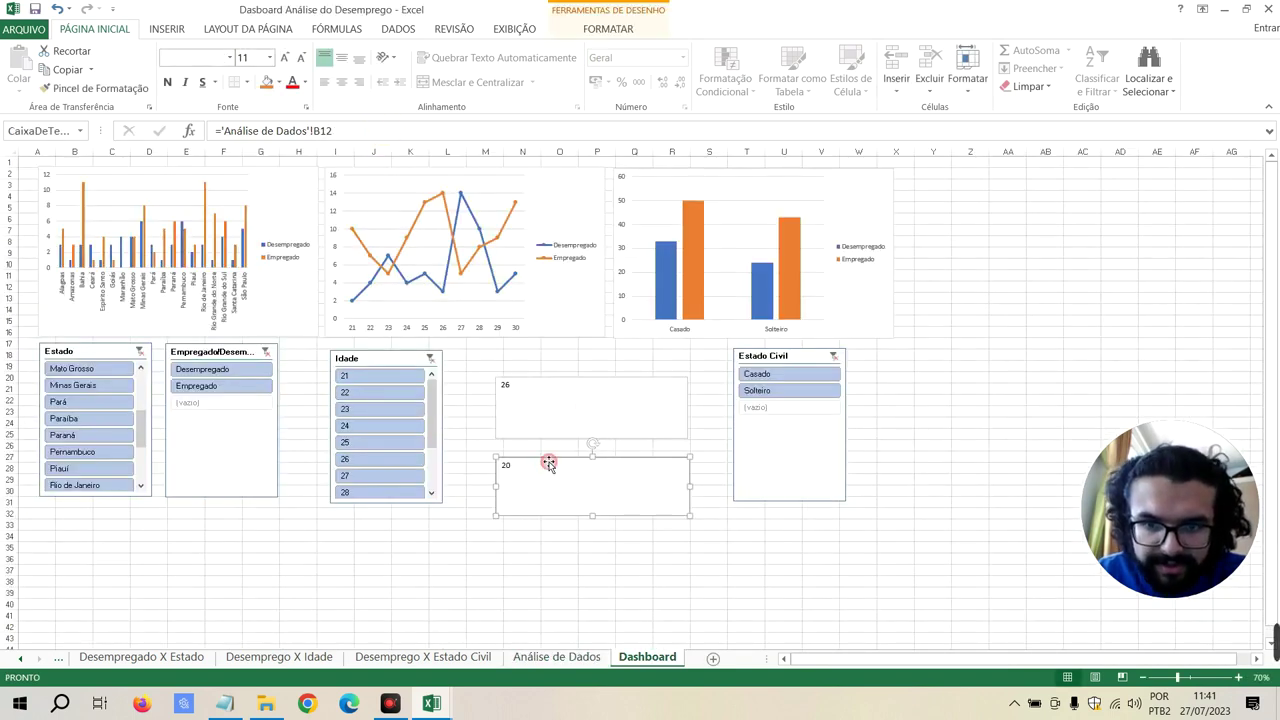
Attempt to change the 20 box's text to Meses, then cancel to keep the B12 link
double_click(547, 467)
key("BackSpace")
type("Meses")
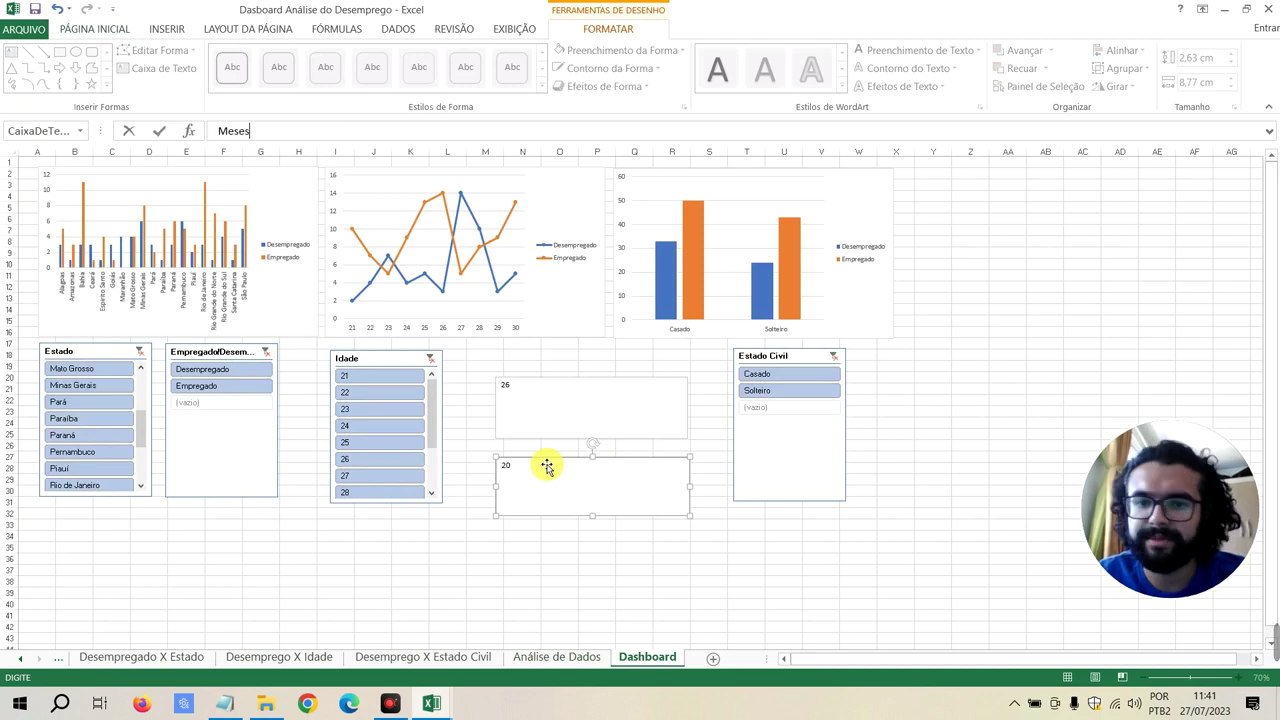
key("Return")
left_click(635, 393)
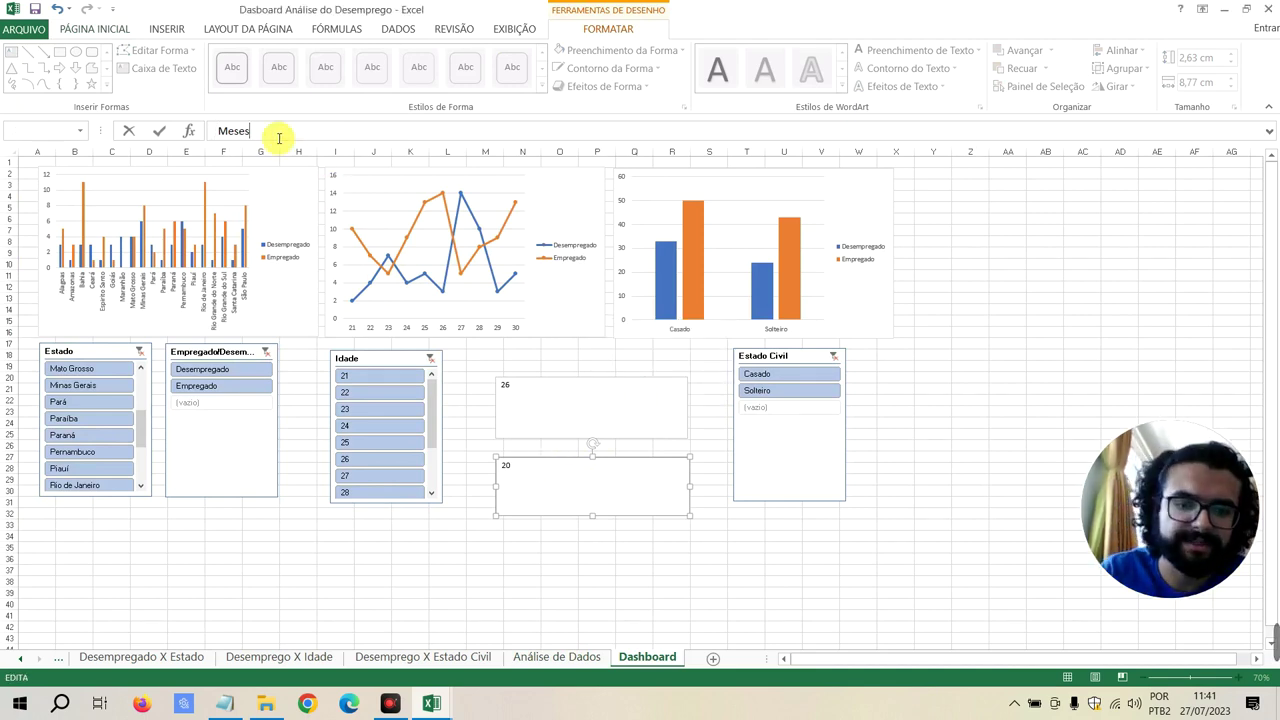
key("Escape")
Shorten the 26 and 20 text boxes by raising their bottom edges
left_click(572, 423)
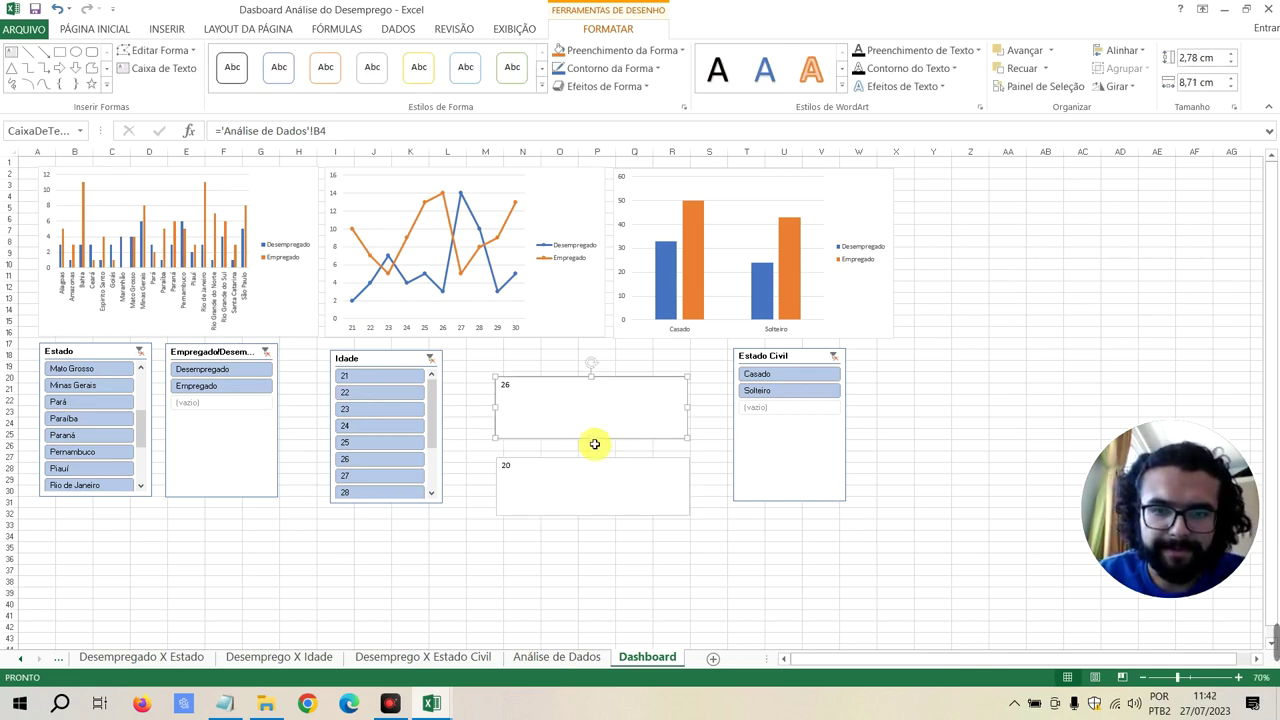
left_click_drag(590, 438, 588, 410)
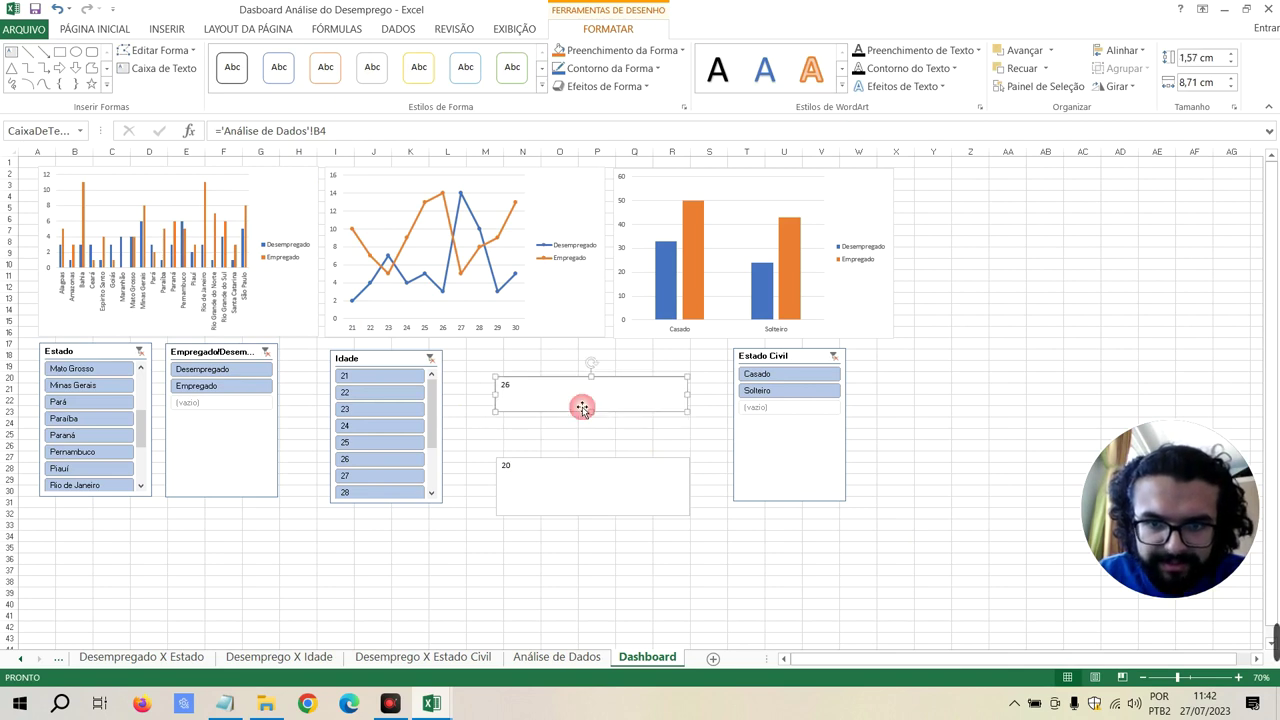
left_click(578, 501)
left_click_drag(592, 515, 592, 489)
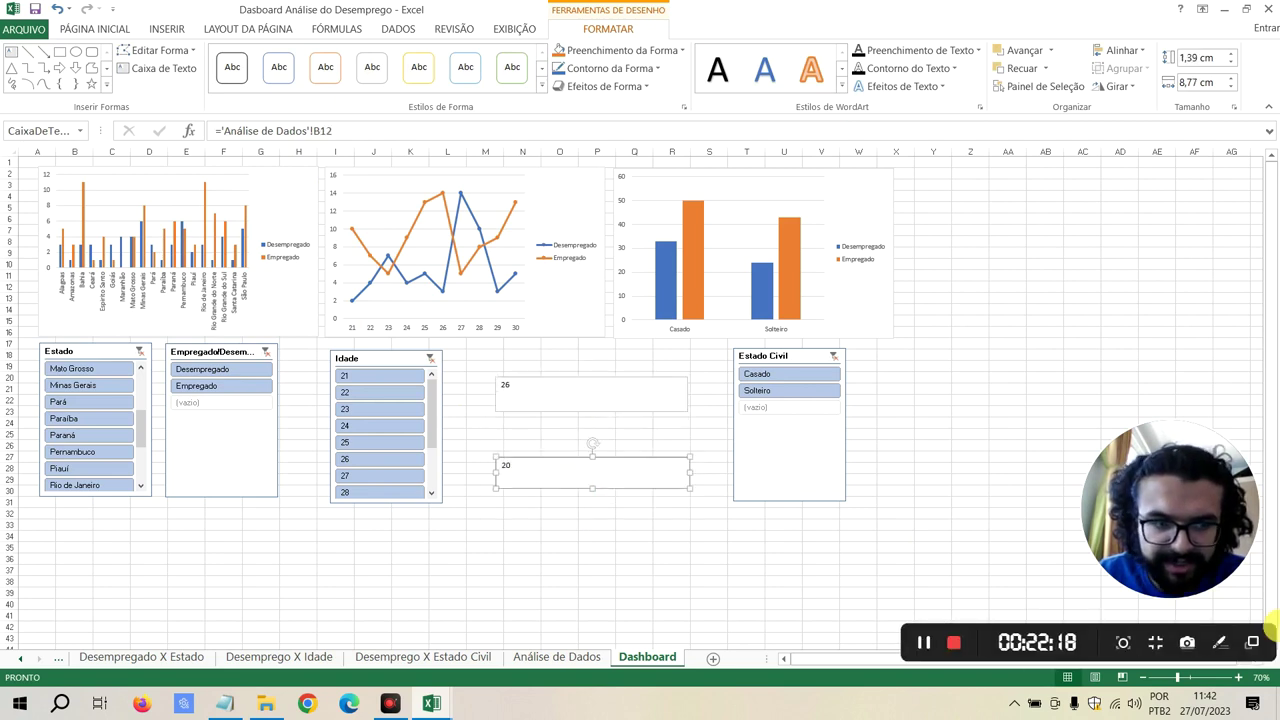
left_click(930, 643)
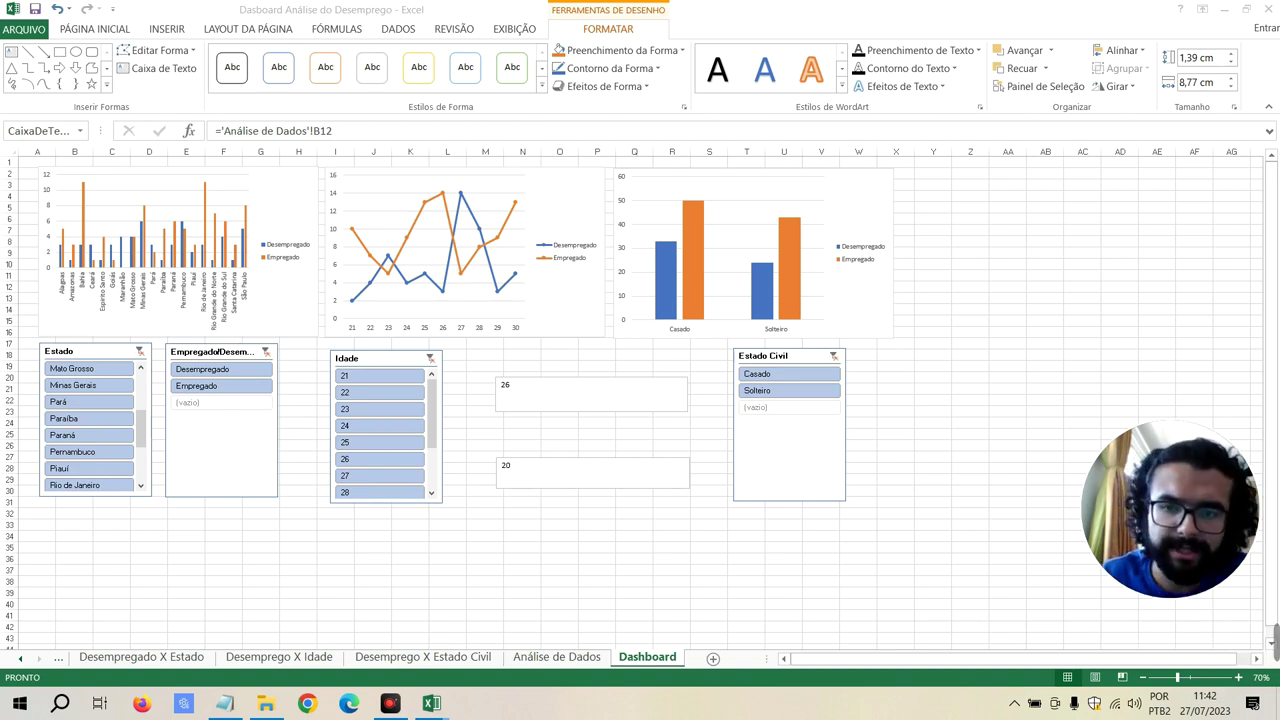
Draw a rectangle covering the whole dashboard area
left_click(853, 660)
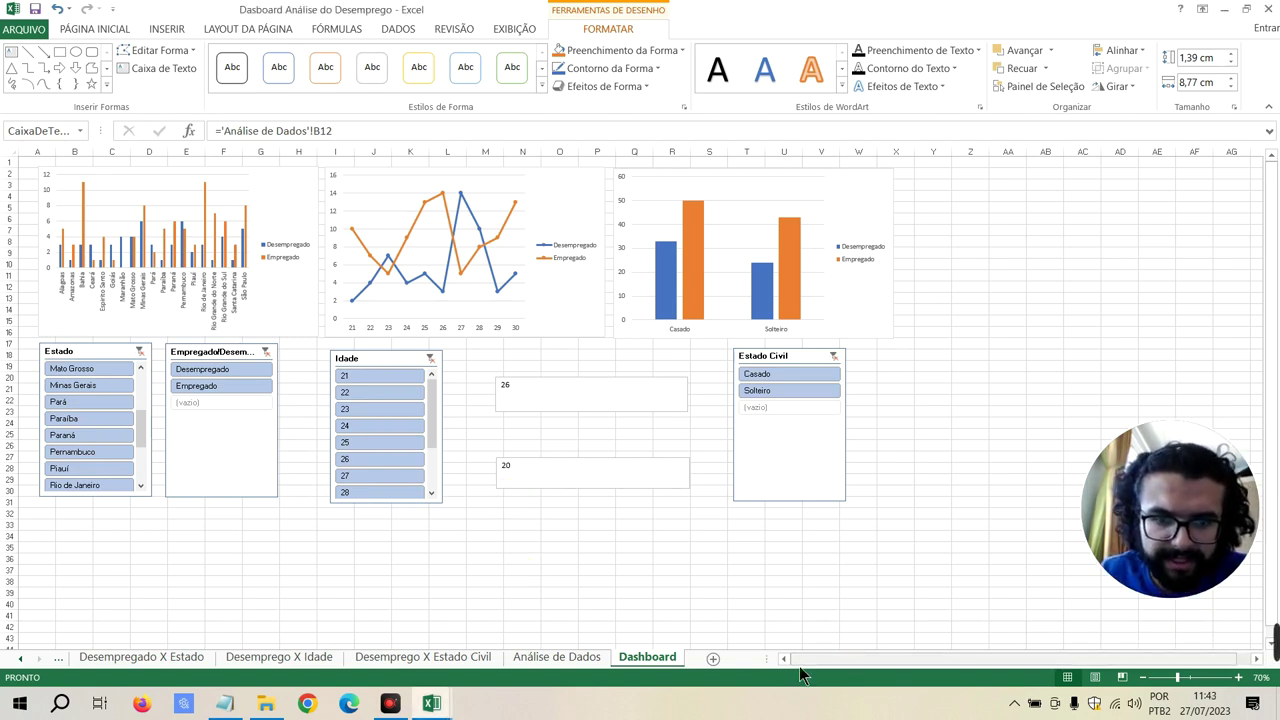
left_click(22, 162)
left_click(22, 162)
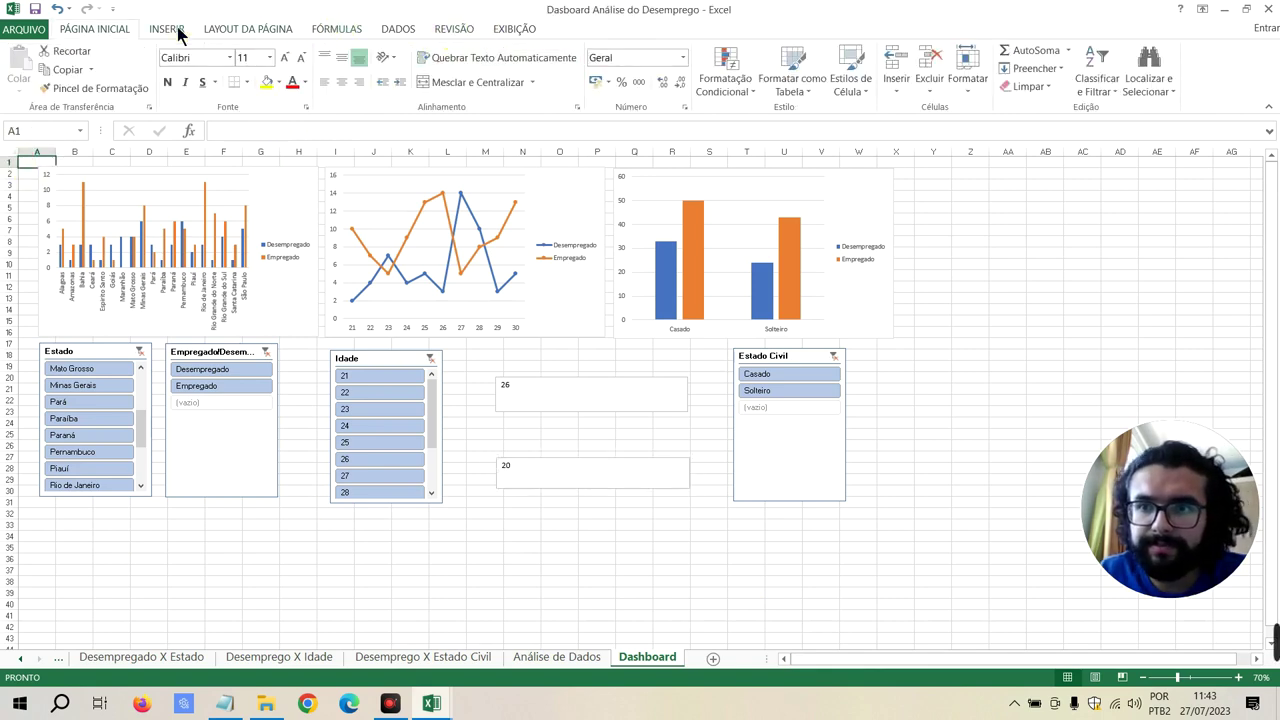
left_click(178, 31)
left_click(288, 50)
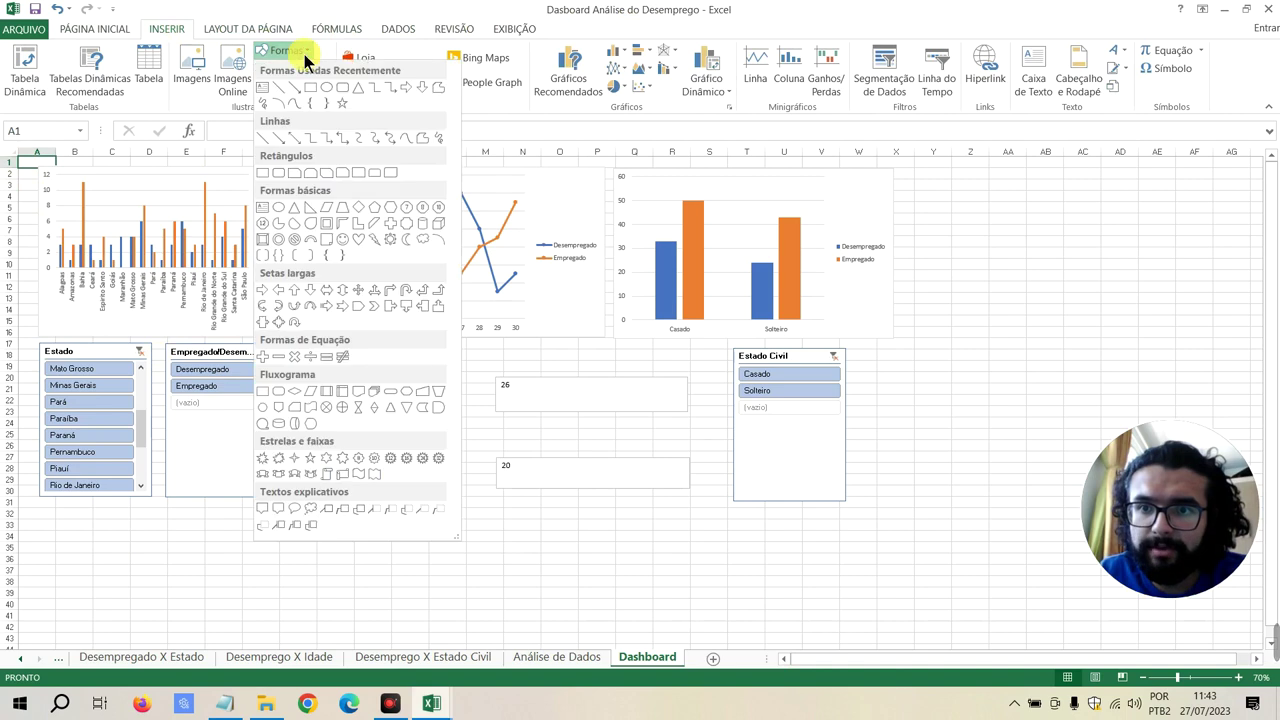
left_click(318, 88)
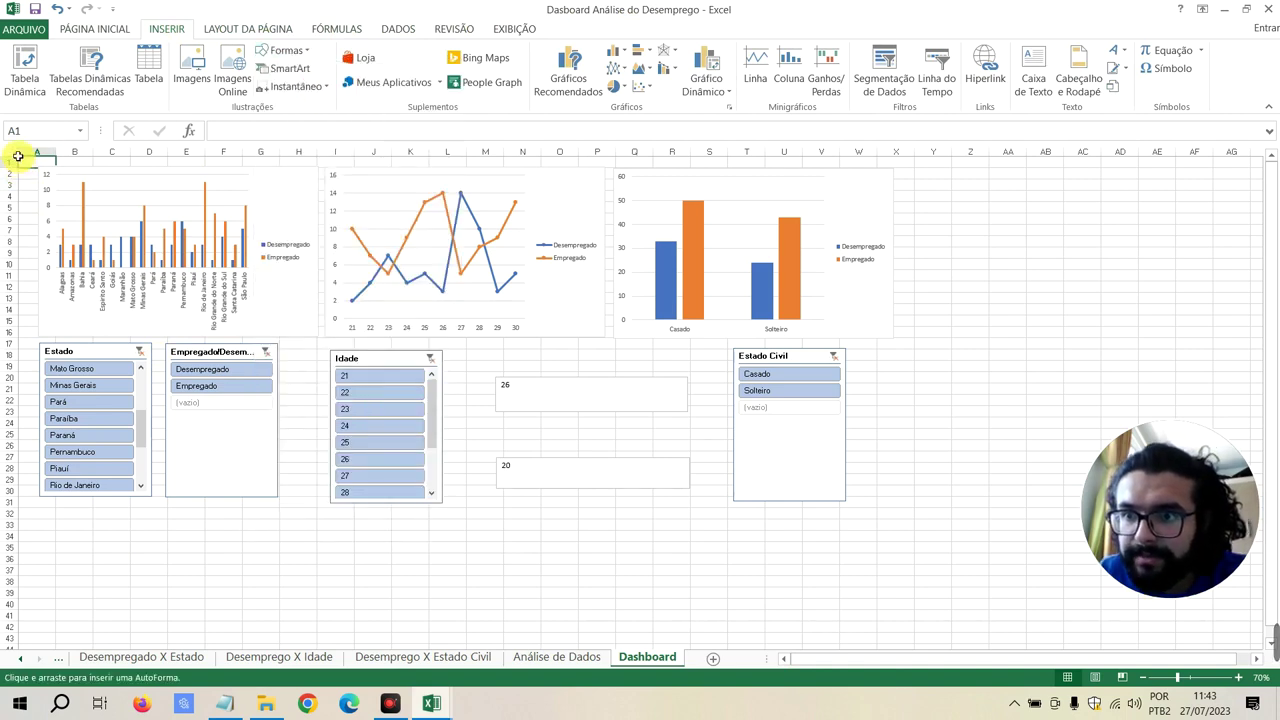
left_click_drag(19, 158, 1100, 646)
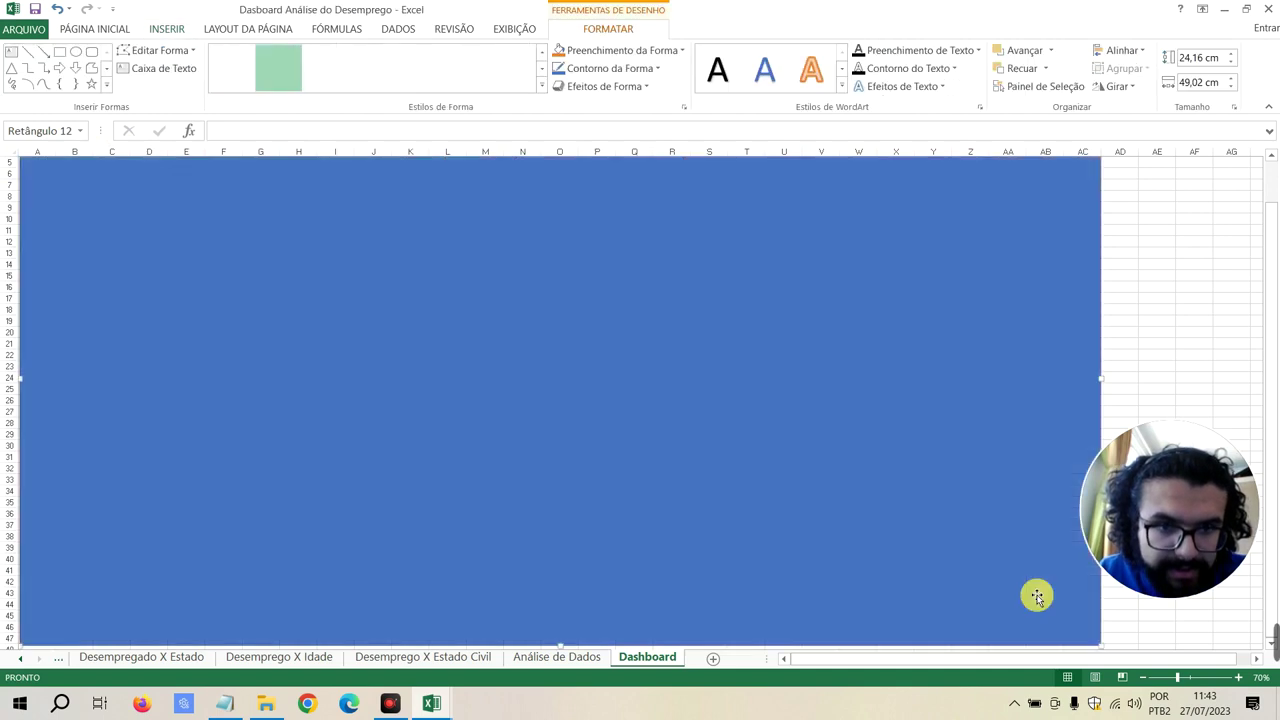
Send the rectangle to the back and fill it dark charcoal grey
right_click(550, 240)
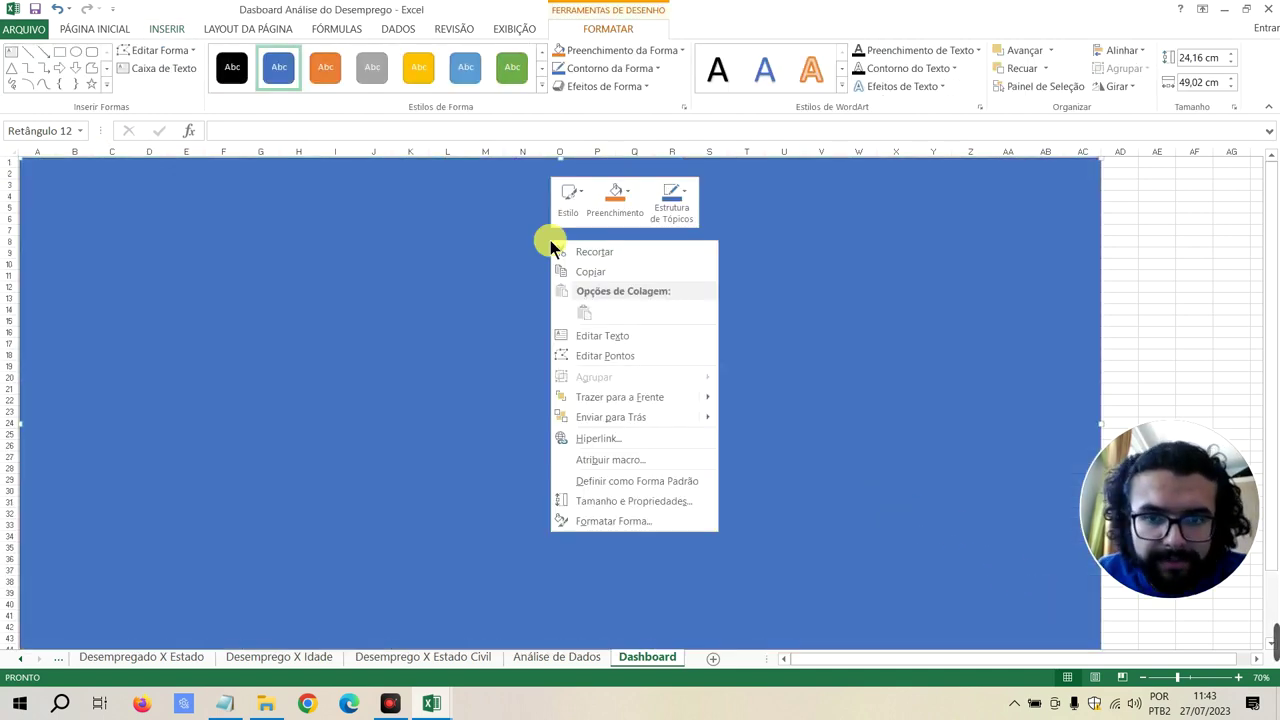
left_click(1046, 68)
left_click(1050, 106)
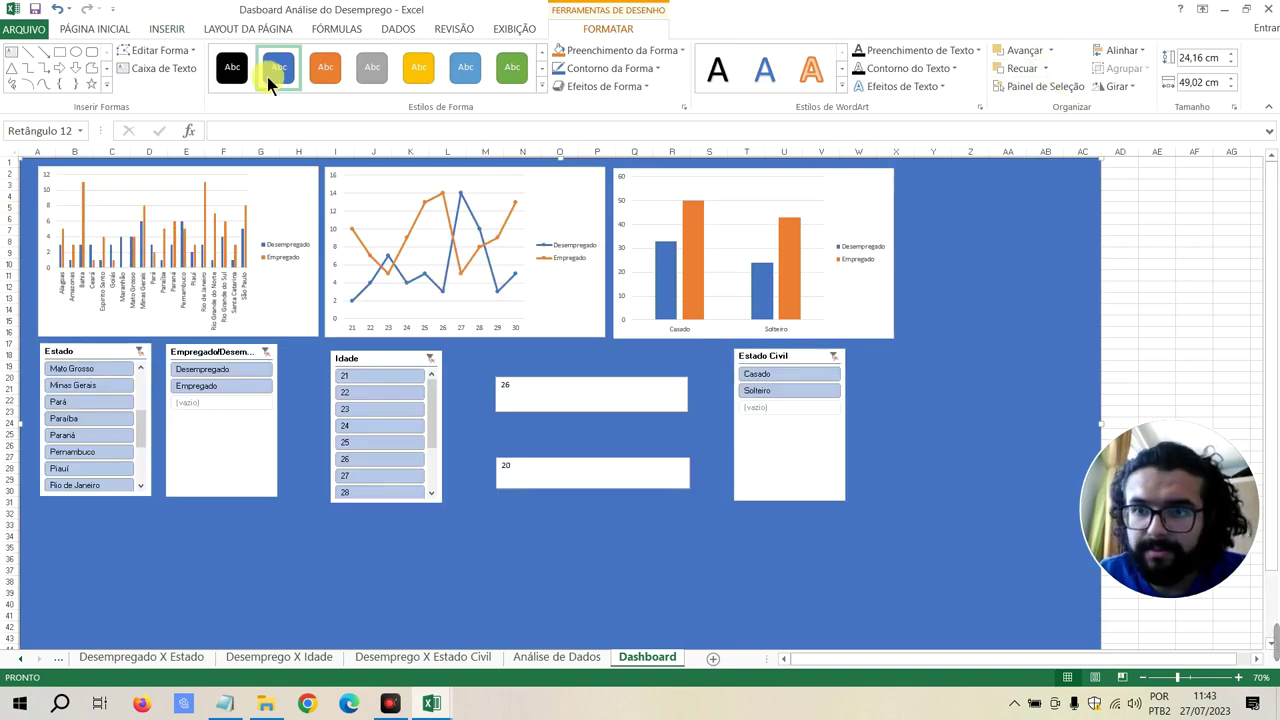
left_click(650, 68)
left_click(662, 55)
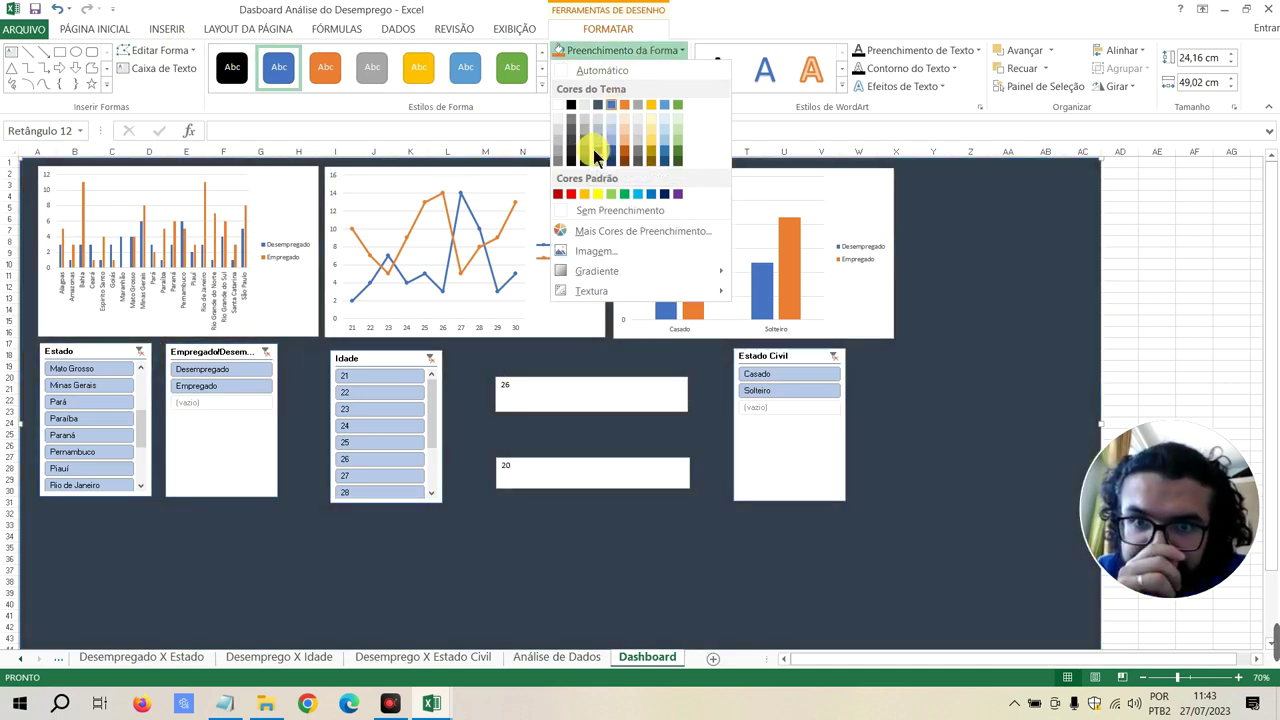
left_click(584, 150)
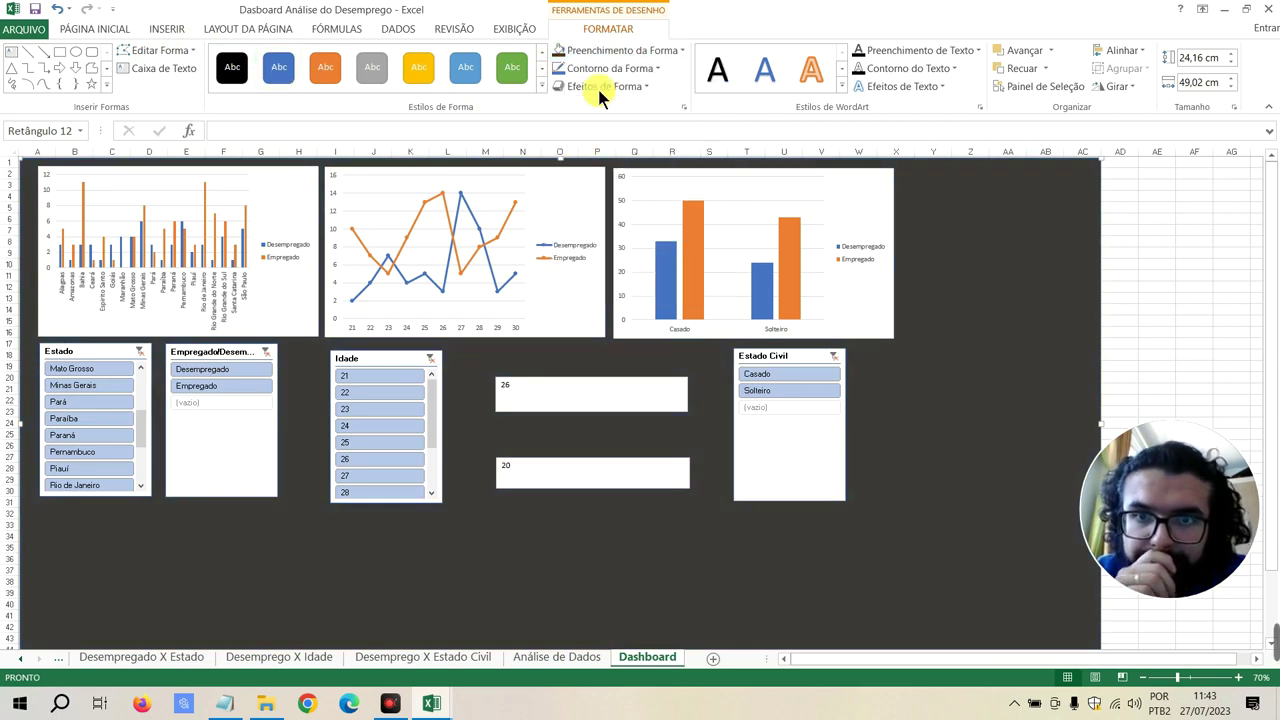
left_click(601, 55)
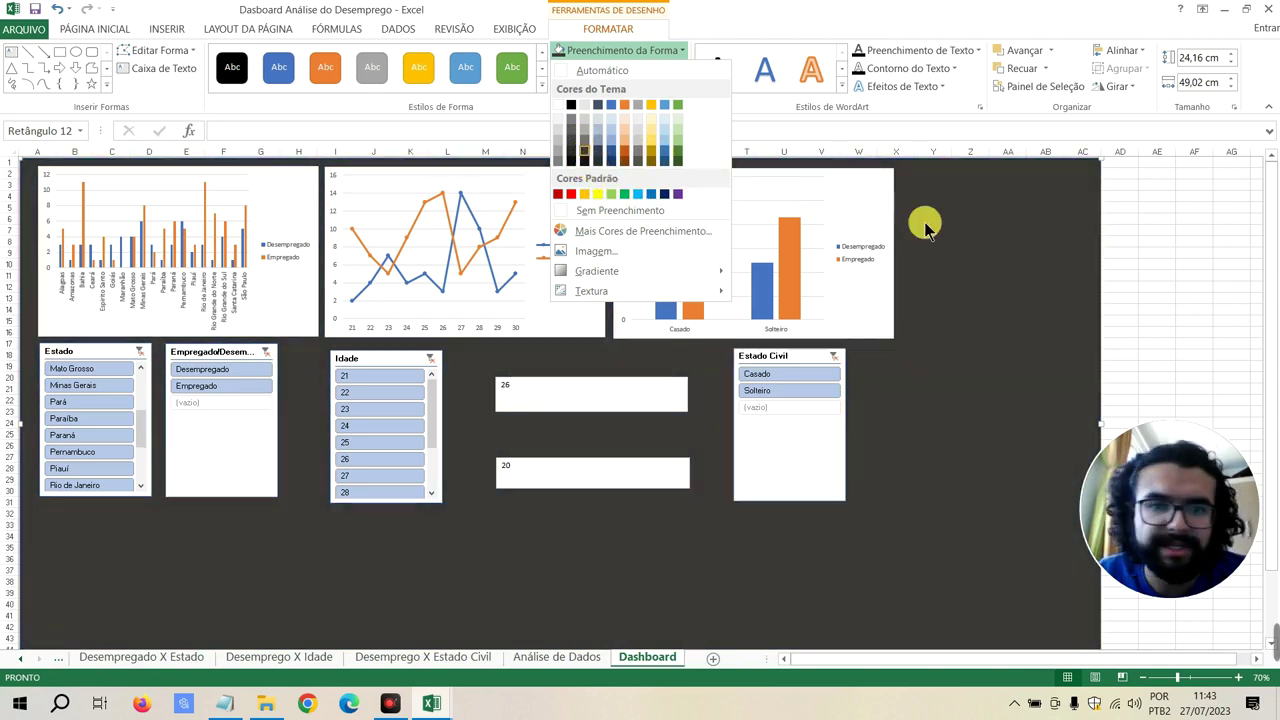
left_click(942, 226)
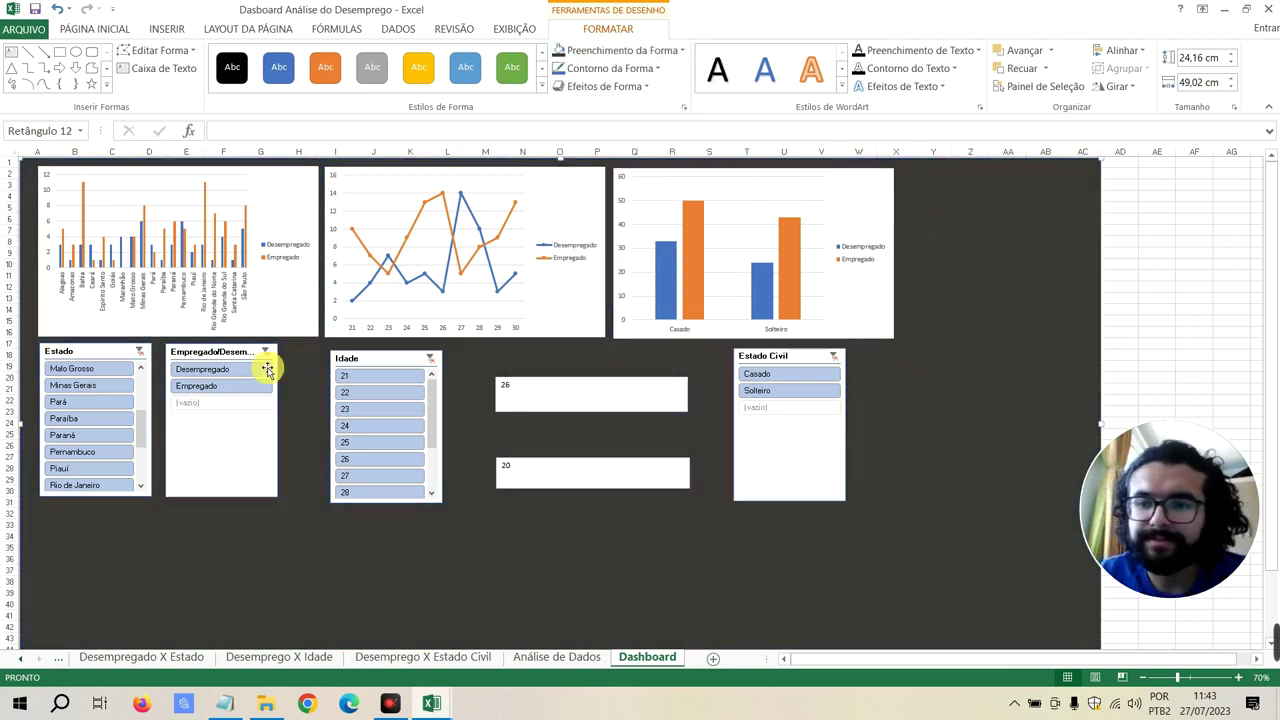
Stack the Empregado/Desempregado and Idade slicers, shortened, beneath the Estado slicer on the left
mouse_move(119, 352)
left_mouse_down()
mouse_move(101, 357)
mouse_move(112, 356)
left_mouse_up()
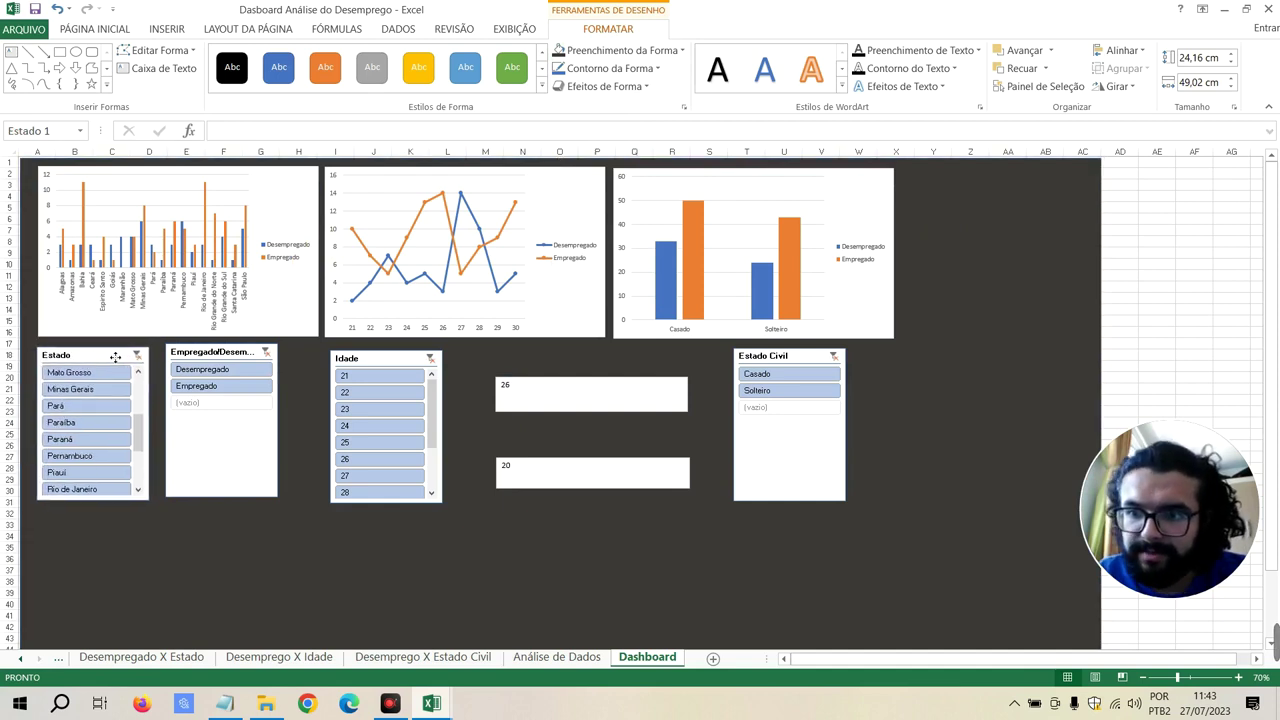
left_click_drag(195, 352, 64, 506)
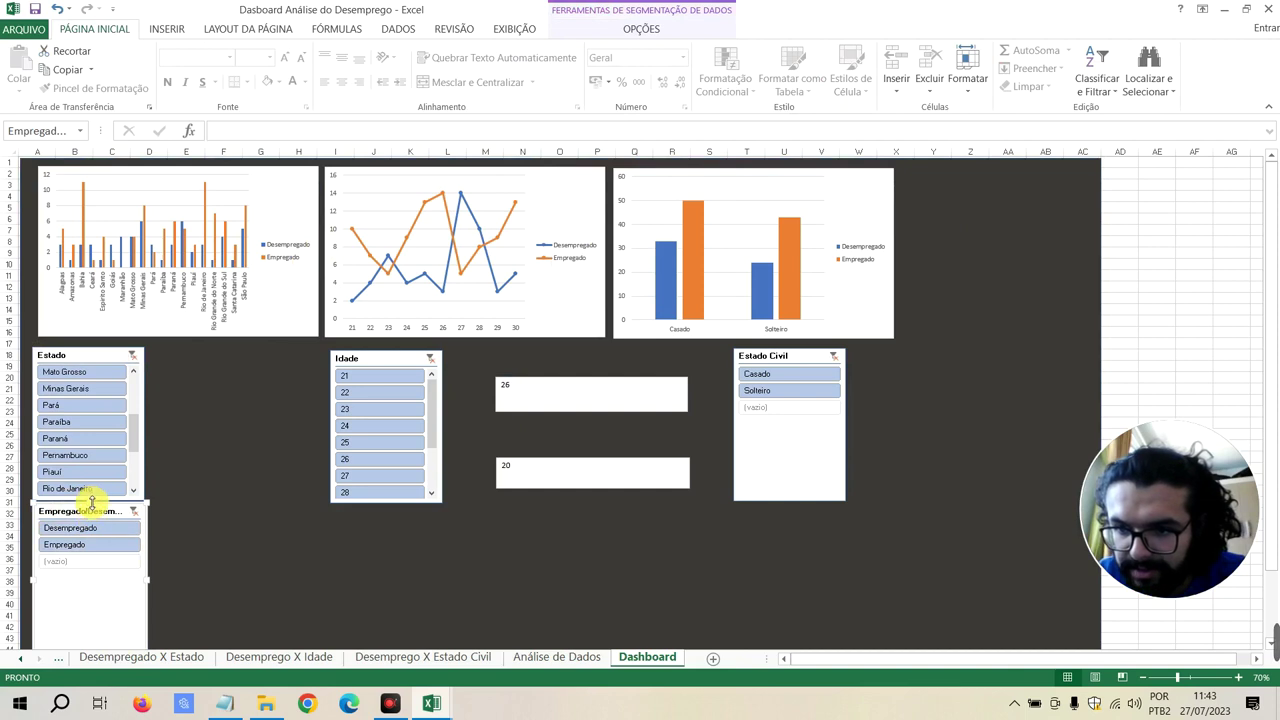
mouse_move(71, 501)
left_mouse_down()
mouse_move(71, 548)
mouse_move(70, 515)
left_mouse_up()
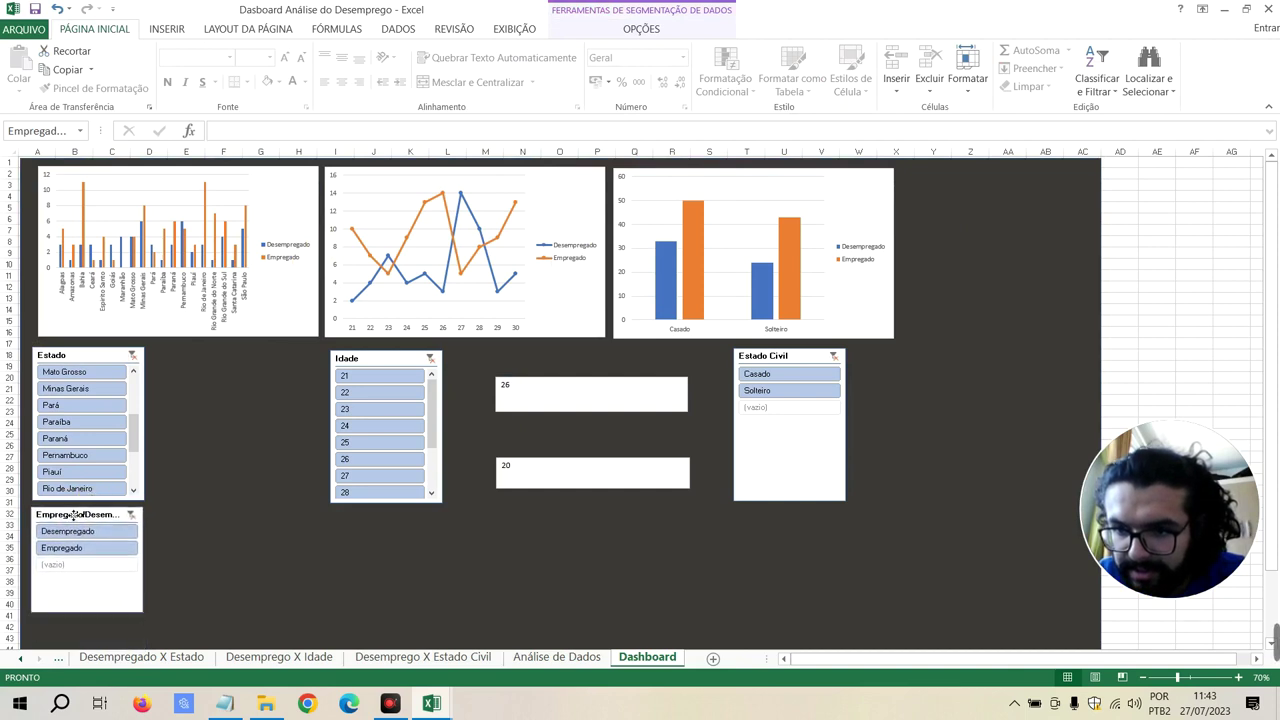
left_click_drag(87, 608, 82, 562)
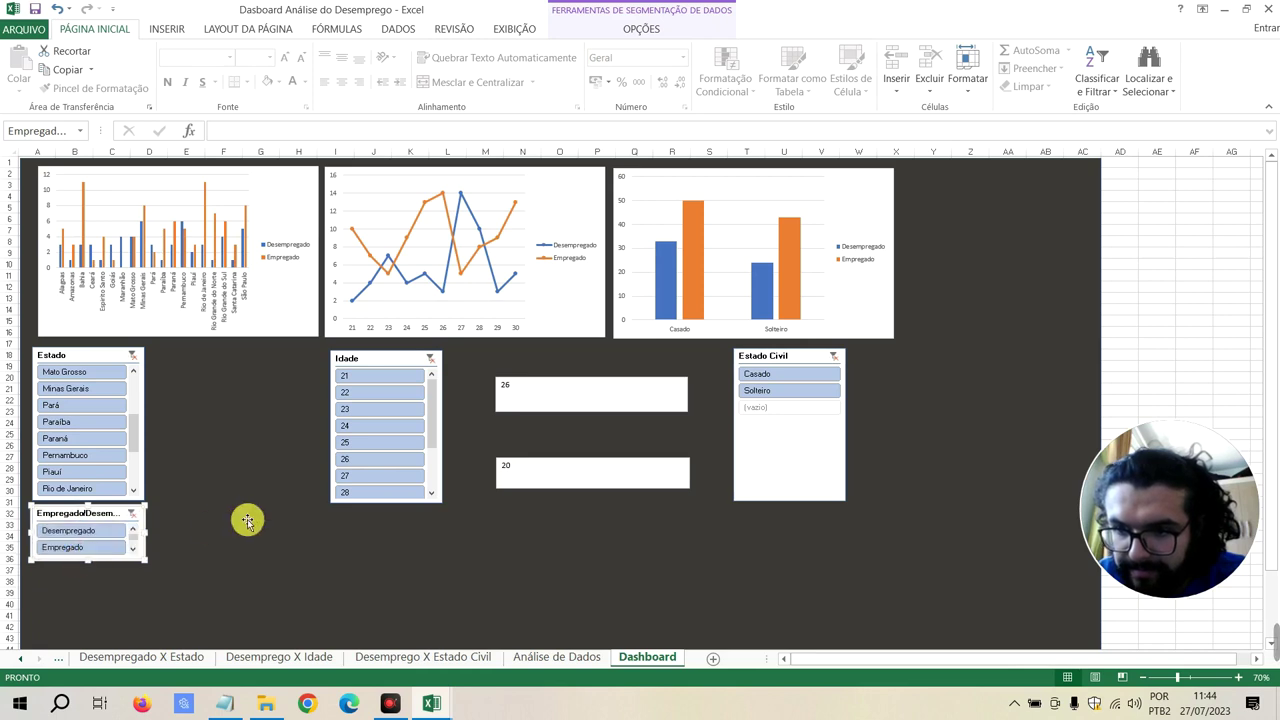
left_click_drag(330, 390, 202, 479)
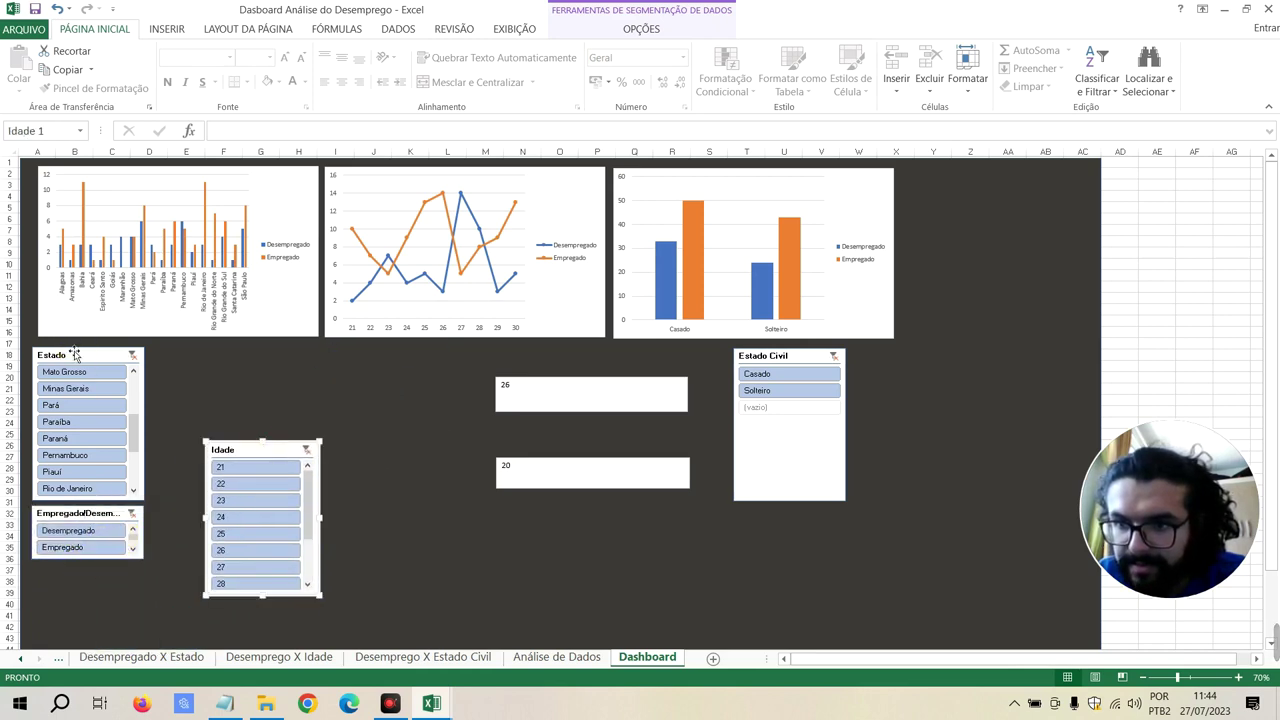
left_click_drag(74, 354, 74, 348)
scroll(89, 428, "down", 2)
scroll(89, 428, "up", 5)
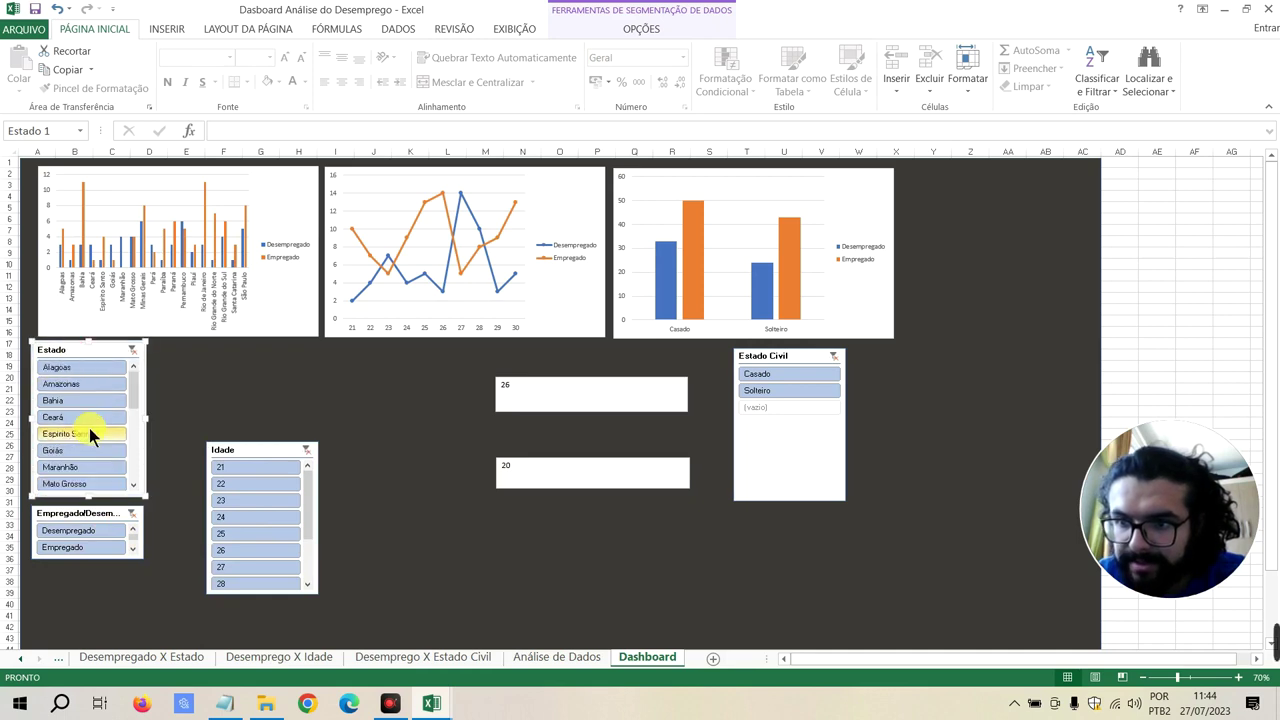
scroll(89, 428, "down", 5)
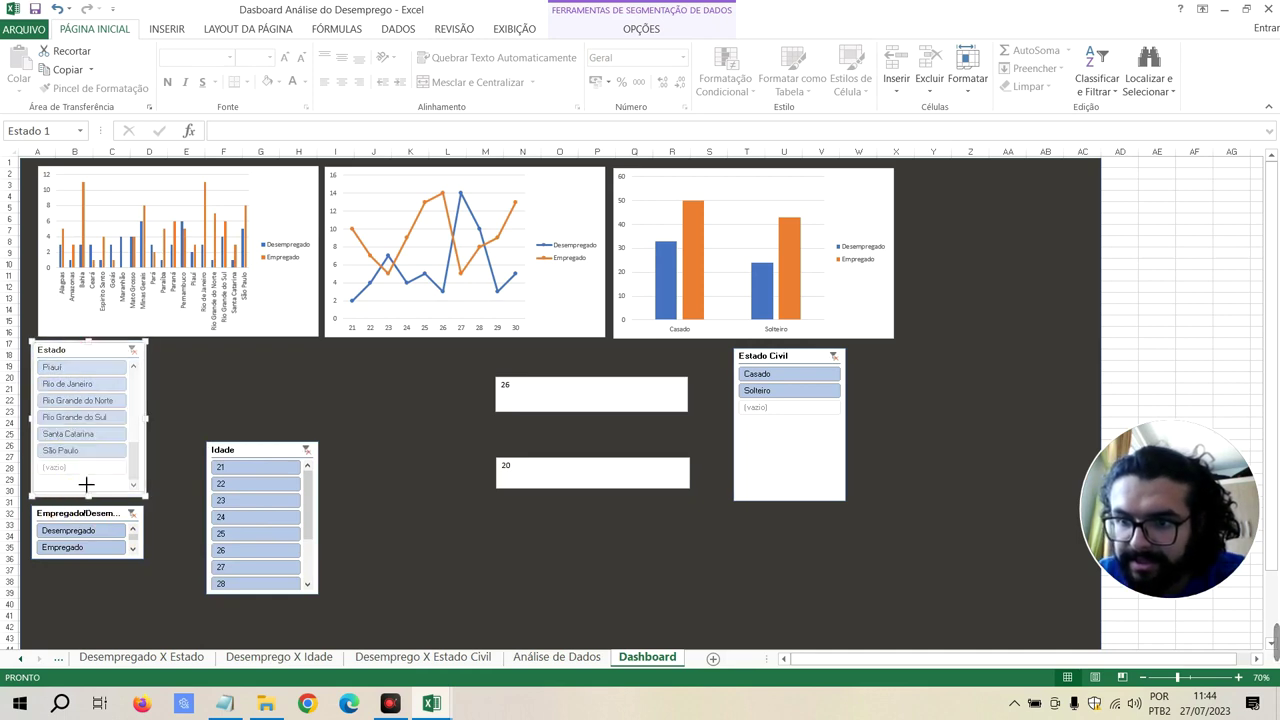
left_click_drag(88, 497, 80, 458)
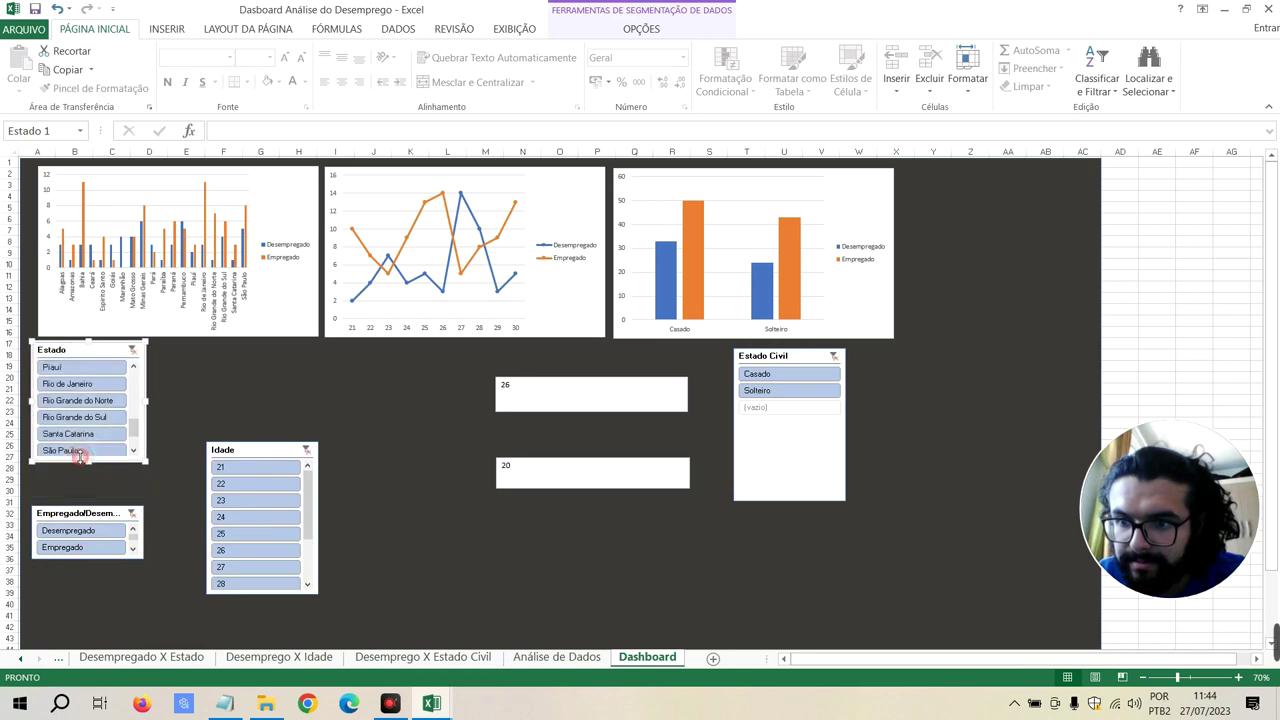
scroll(85, 443, "up", 2)
scroll(86, 443, "down", 4)
scroll(86, 434, "up", 5)
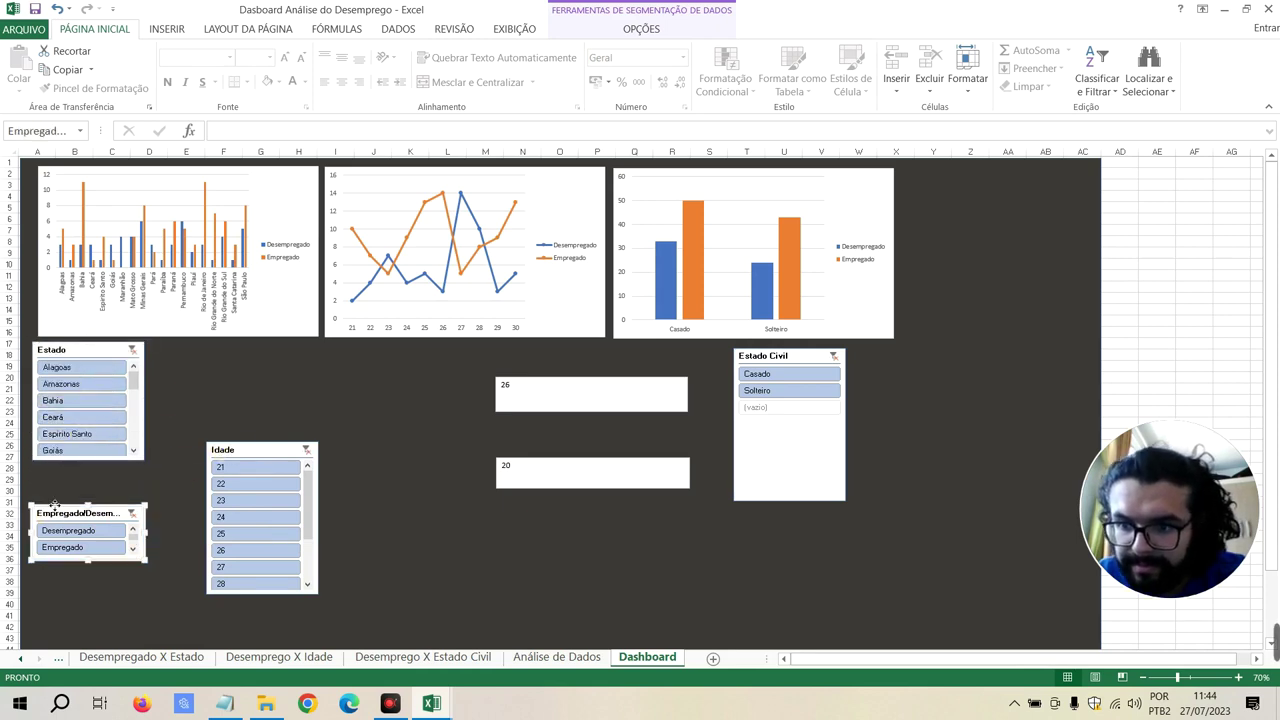
left_click_drag(33, 510, 31, 471)
left_click_drag(226, 451, 52, 532)
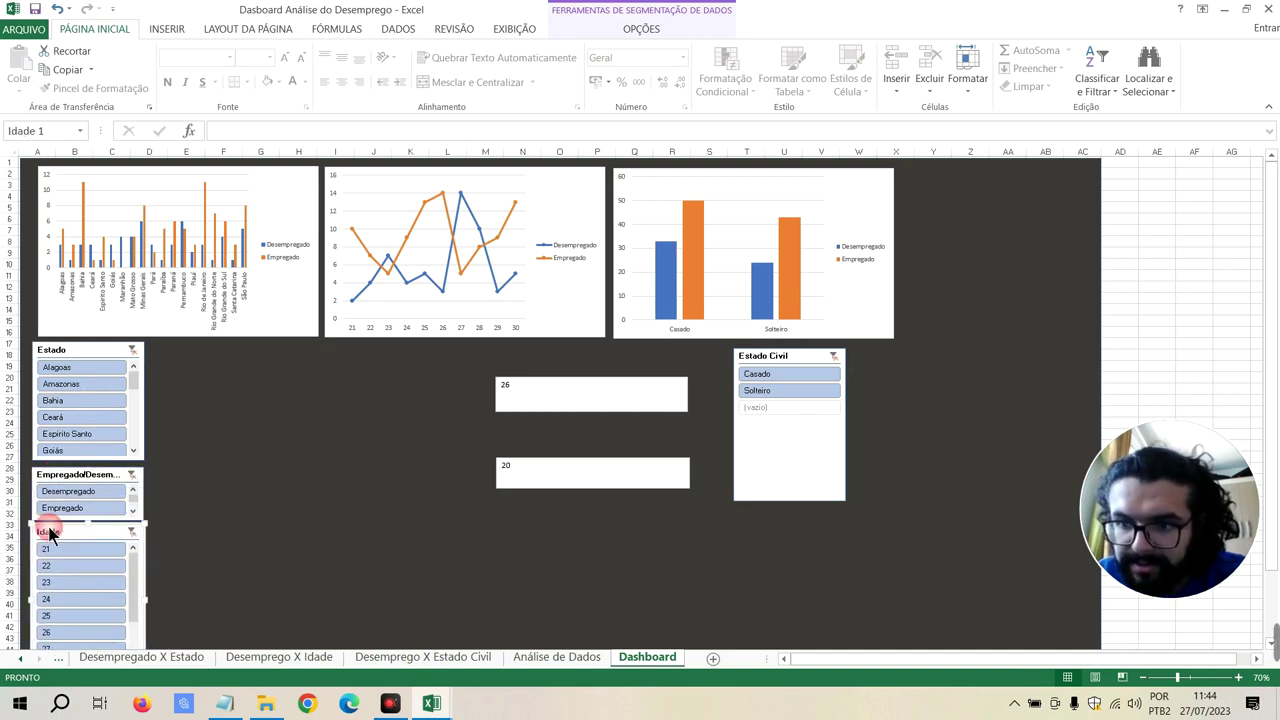
scroll(72, 556, "down", 2)
mouse_move(86, 527)
left_mouse_down()
mouse_move(83, 566)
mouse_move(82, 532)
left_mouse_up()
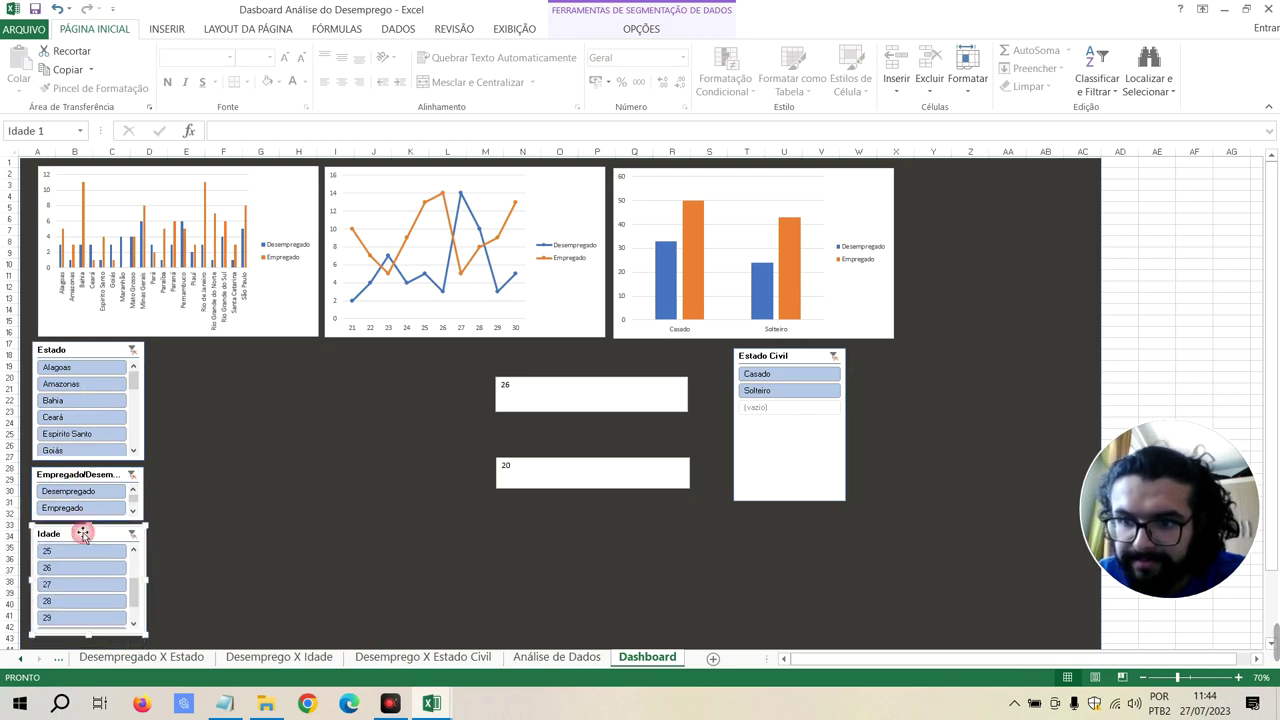
Move the marital-status chart down-left and bring the shortened Estado Civil slicer to the left
left_click(714, 189)
left_click(729, 209)
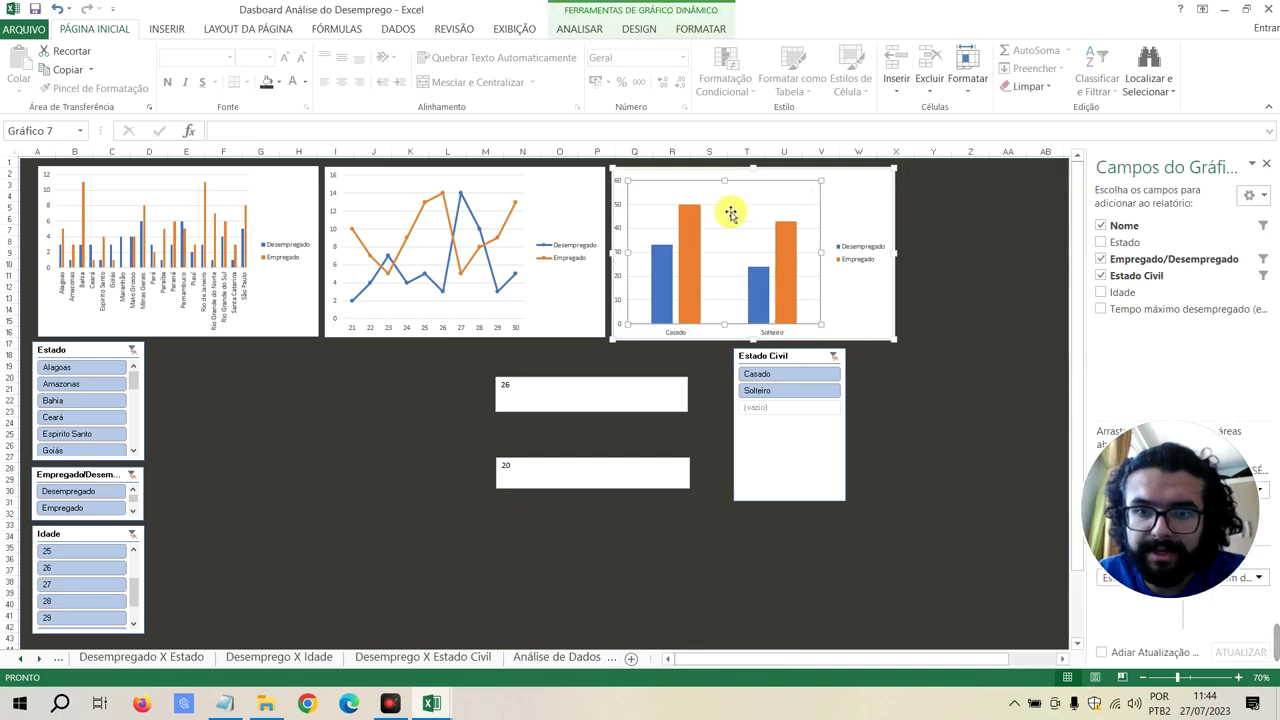
mouse_move(665, 203)
left_mouse_down()
mouse_move(316, 387)
mouse_move(210, 395)
left_mouse_up()
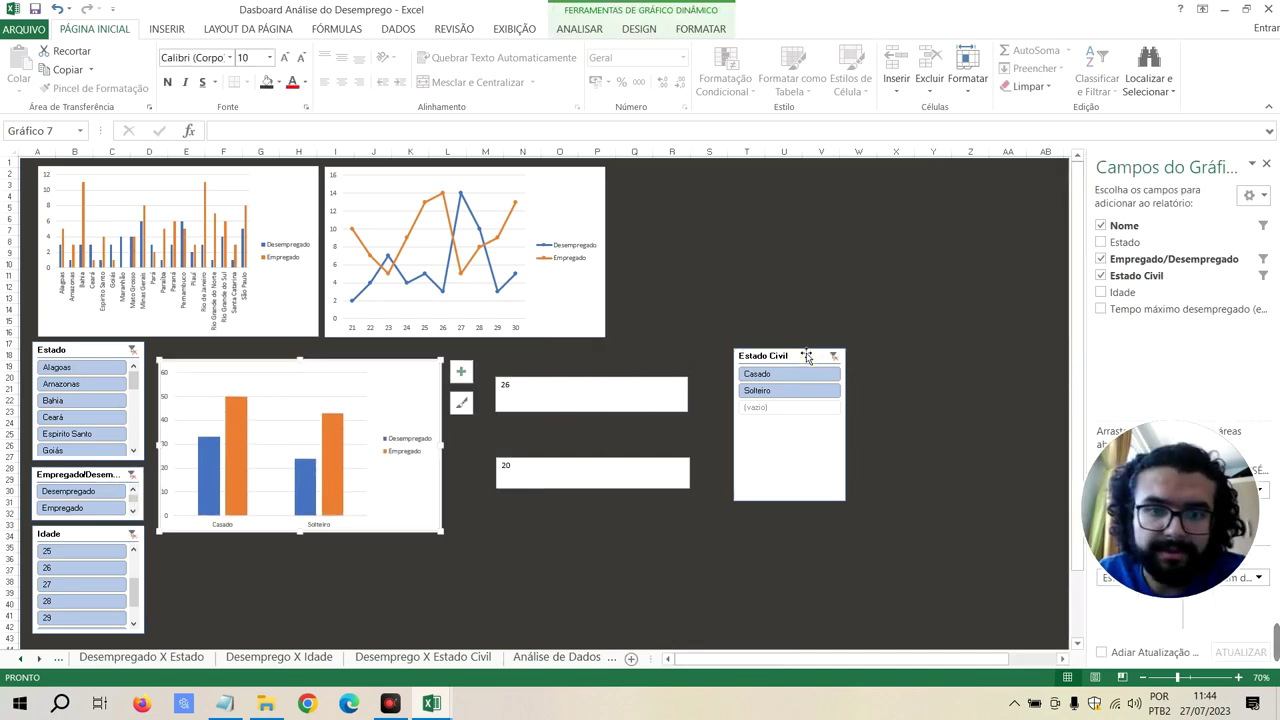
left_click_drag(806, 356, 240, 364)
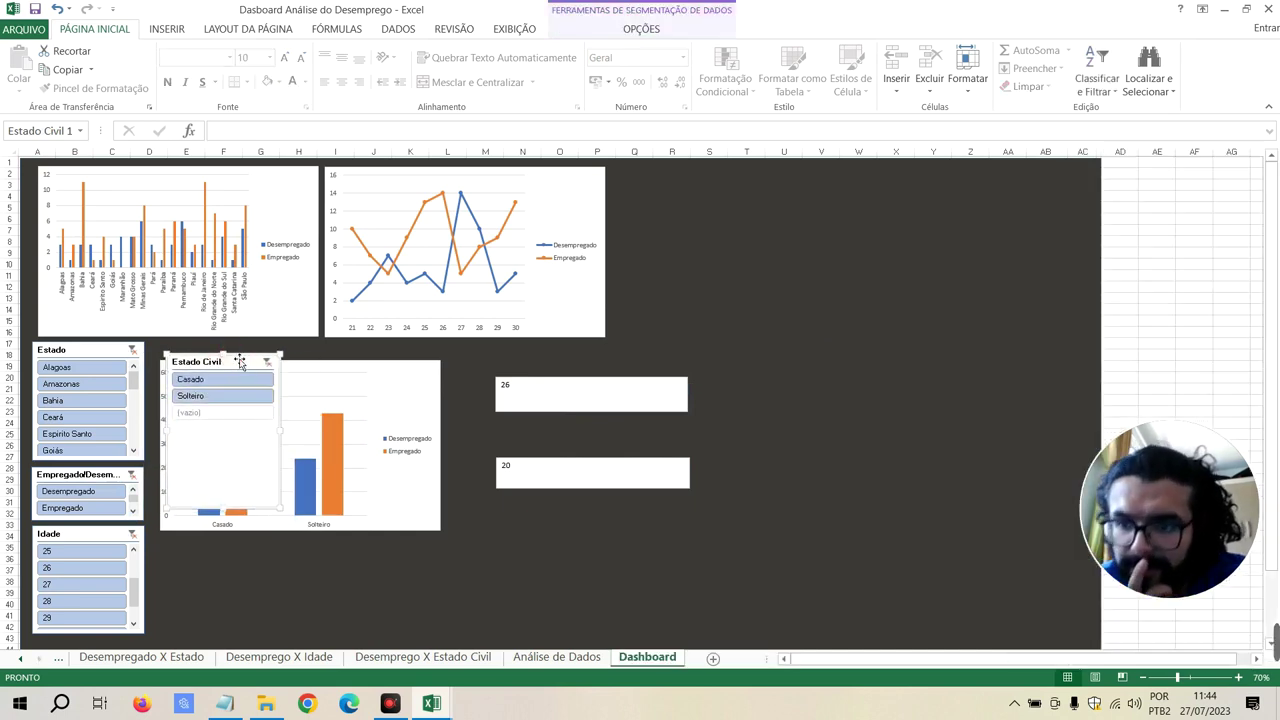
left_click_drag(222, 508, 222, 468)
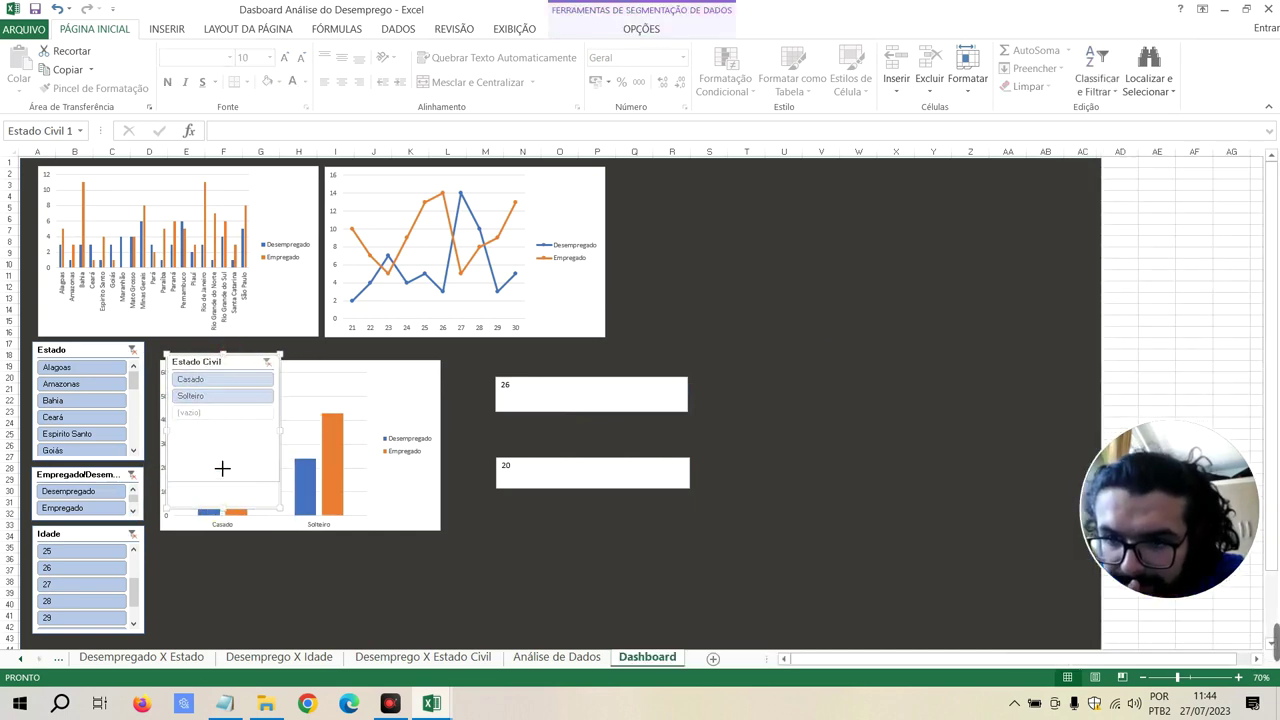
left_click_drag(228, 403, 228, 405)
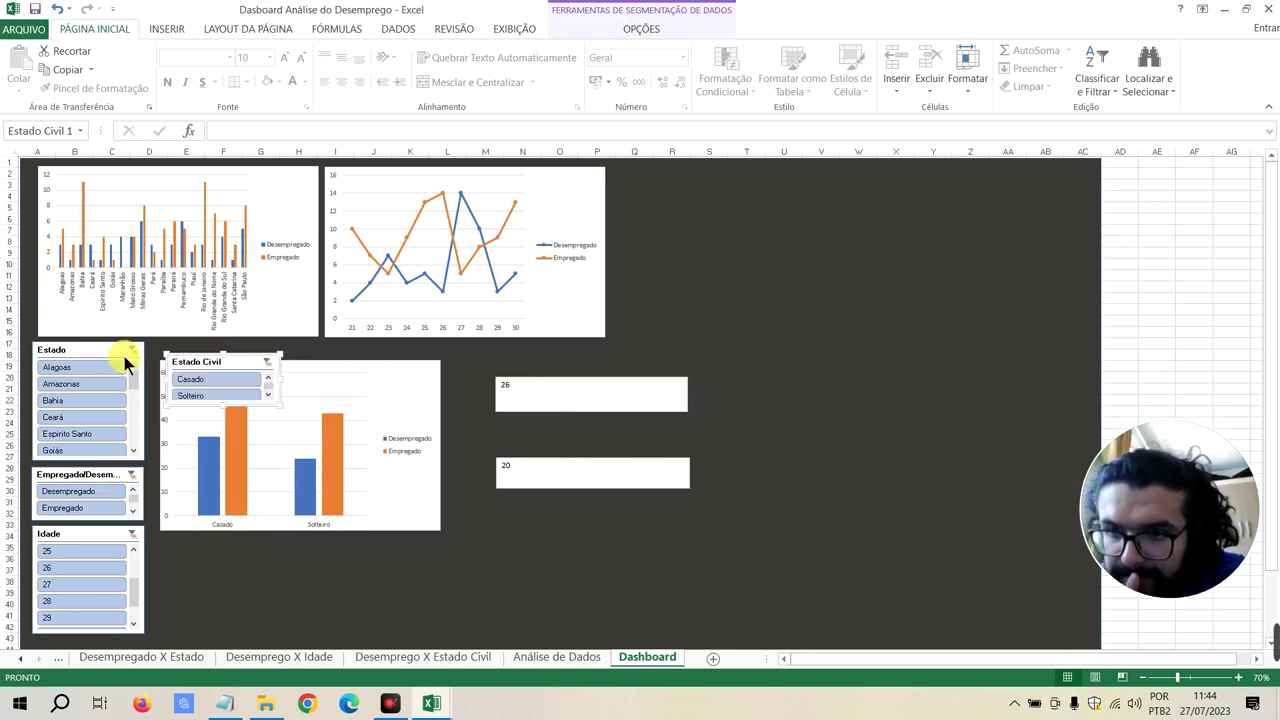
left_click_drag(107, 350, 110, 301)
Order the slicer column as Estado, Estado Civil, Empregado/Desempregado, Idade, clearing the bar charts rightward
left_click(240, 194)
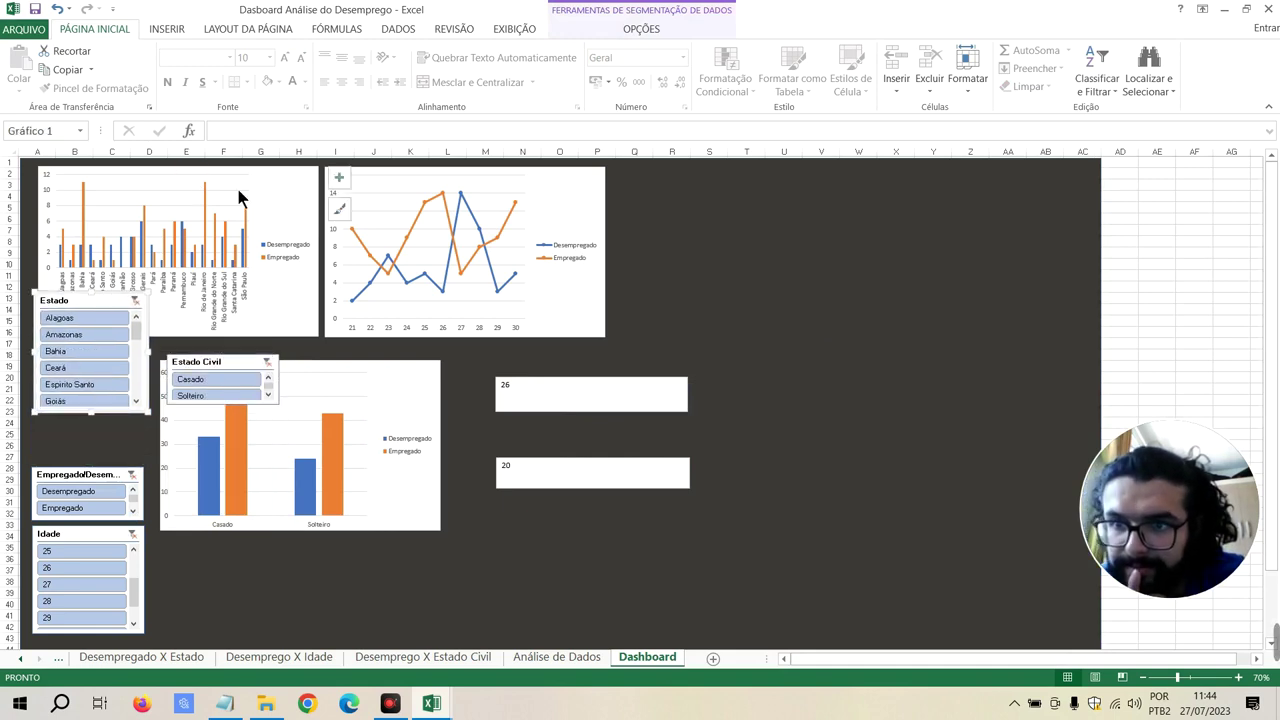
left_click_drag(300, 185, 860, 254)
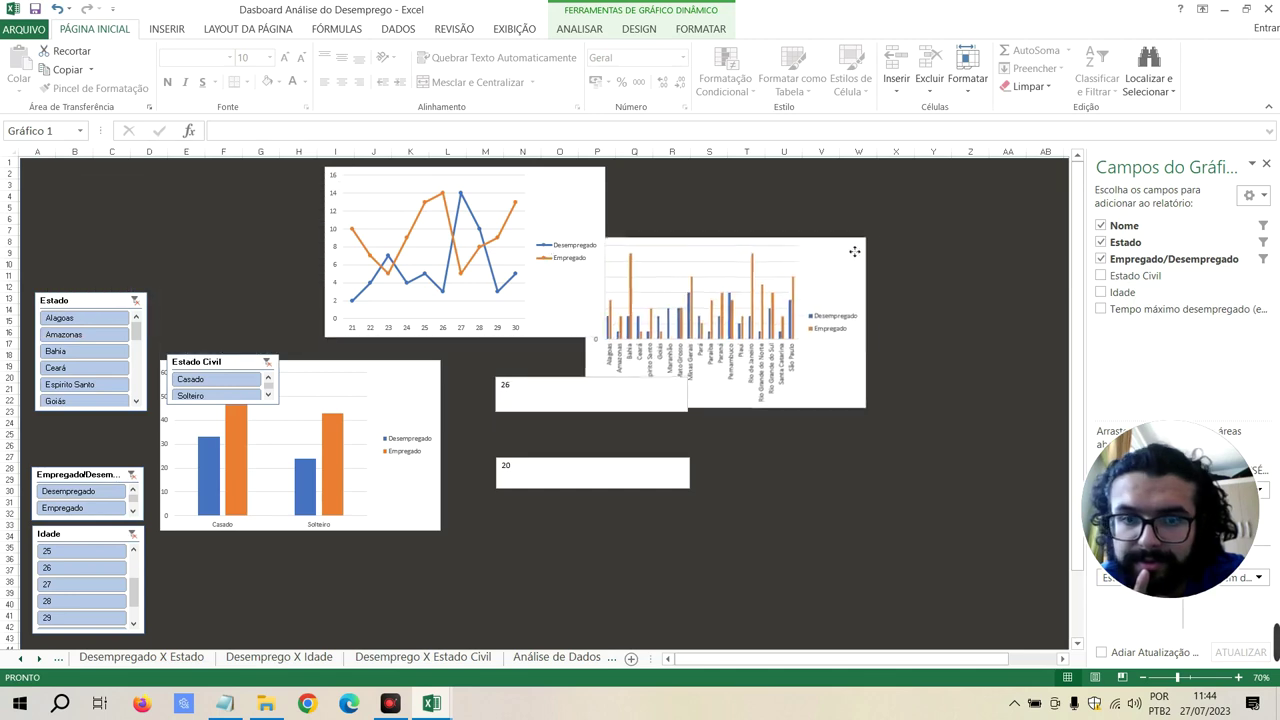
left_click_drag(380, 376, 772, 446)
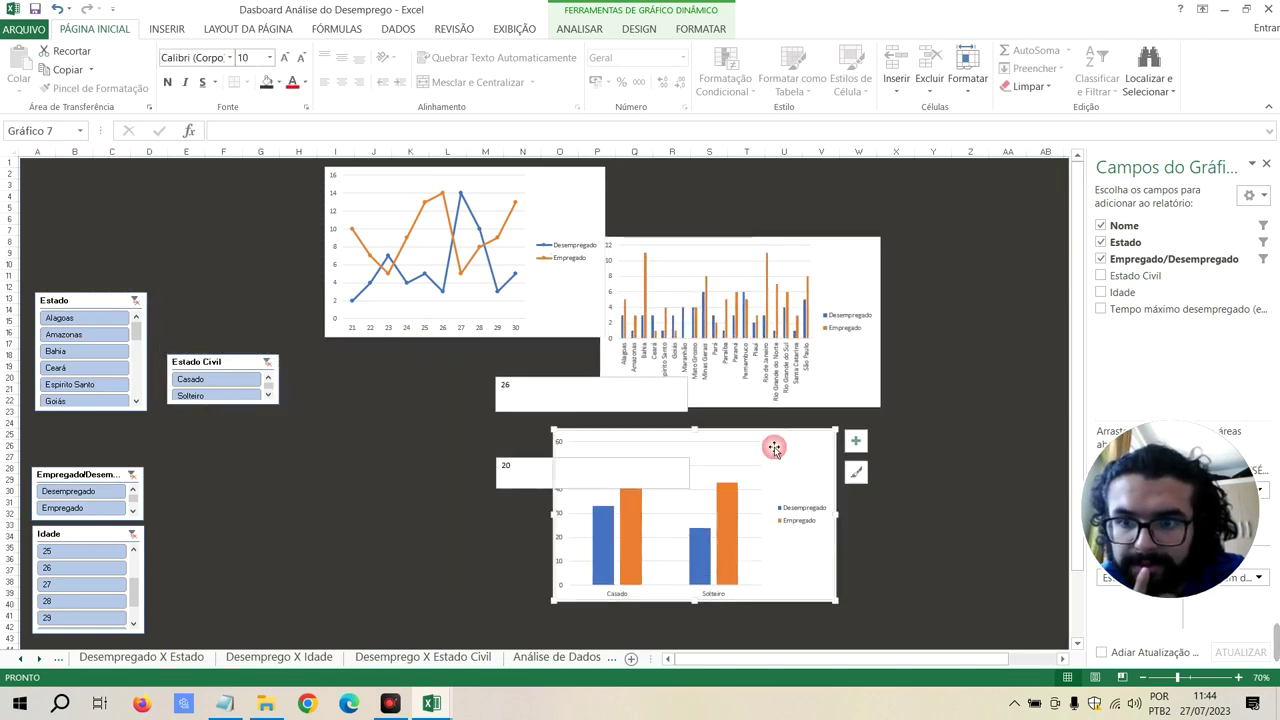
left_click_drag(101, 302, 102, 268)
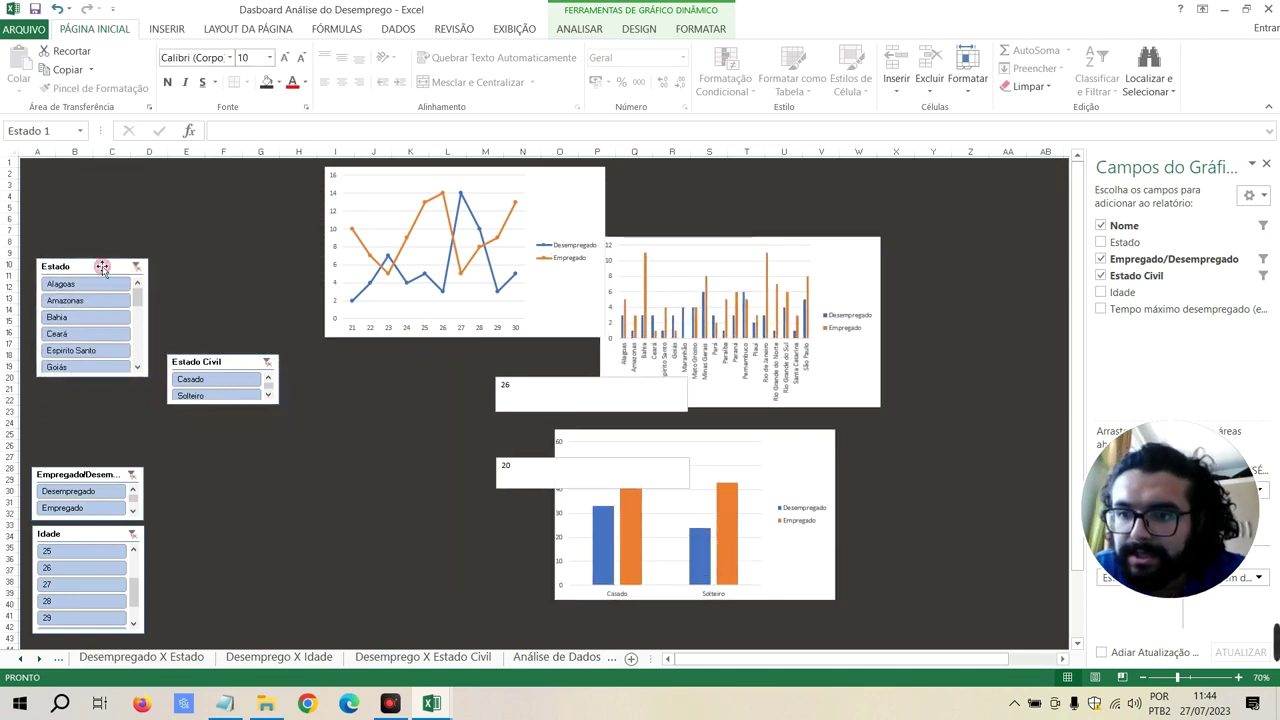
left_click_drag(200, 361, 73, 391)
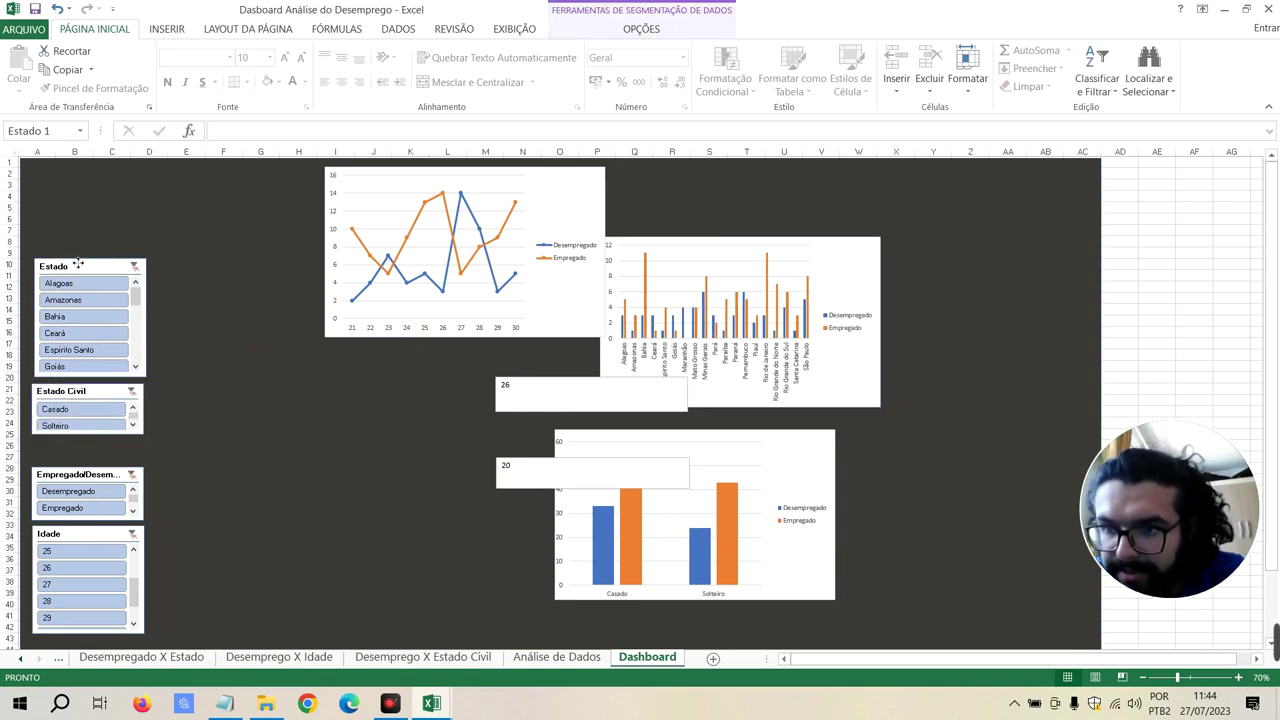
left_click_drag(80, 265, 76, 264)
left_click(76, 472)
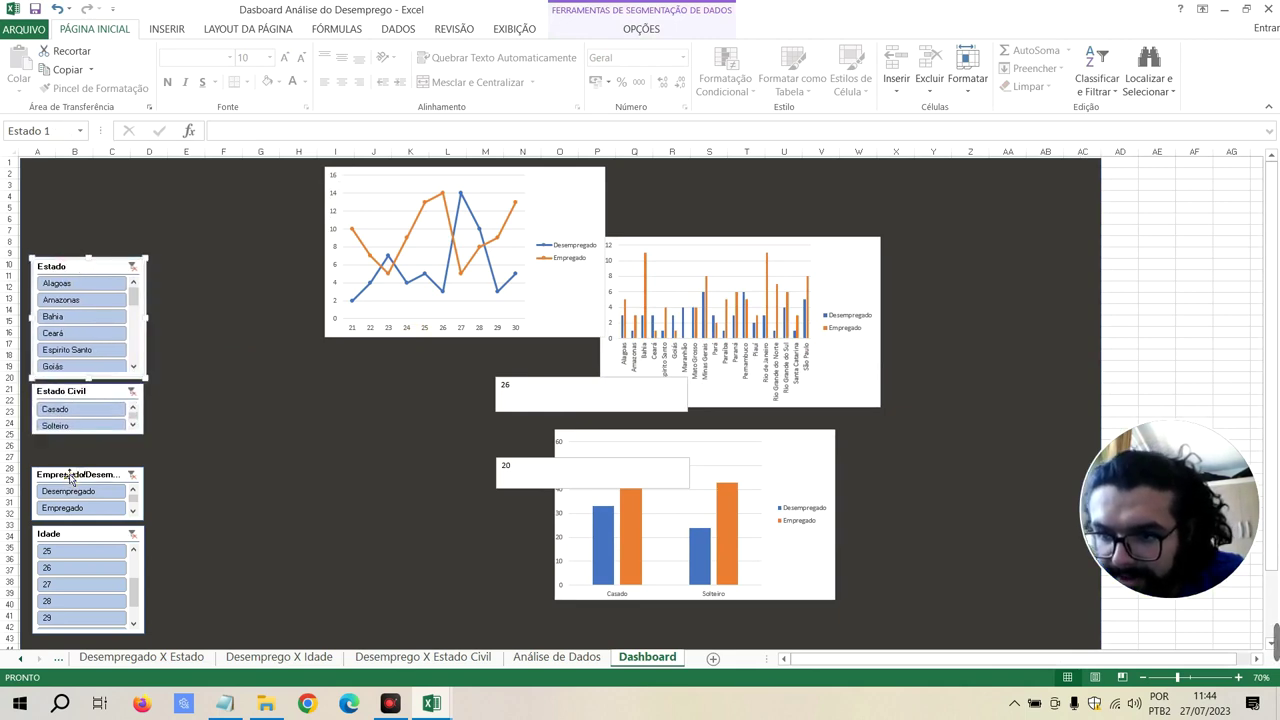
left_click_drag(70, 478, 69, 451)
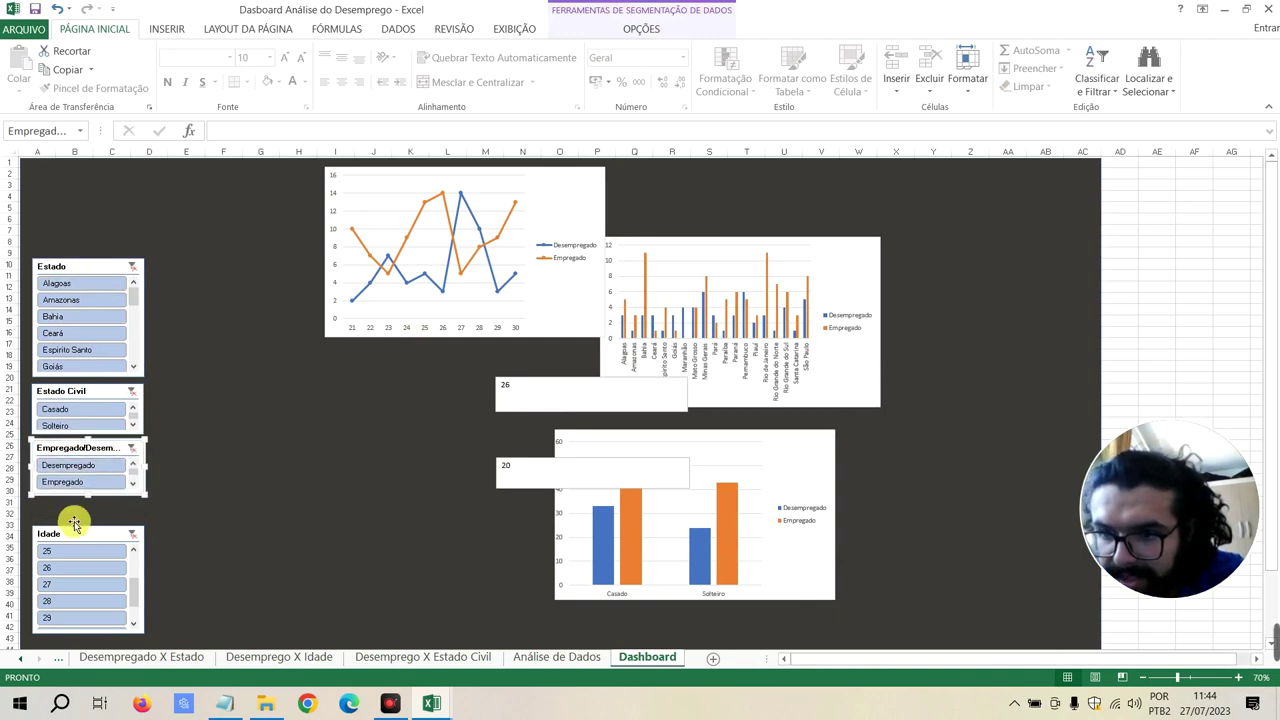
left_click_drag(73, 533, 73, 509)
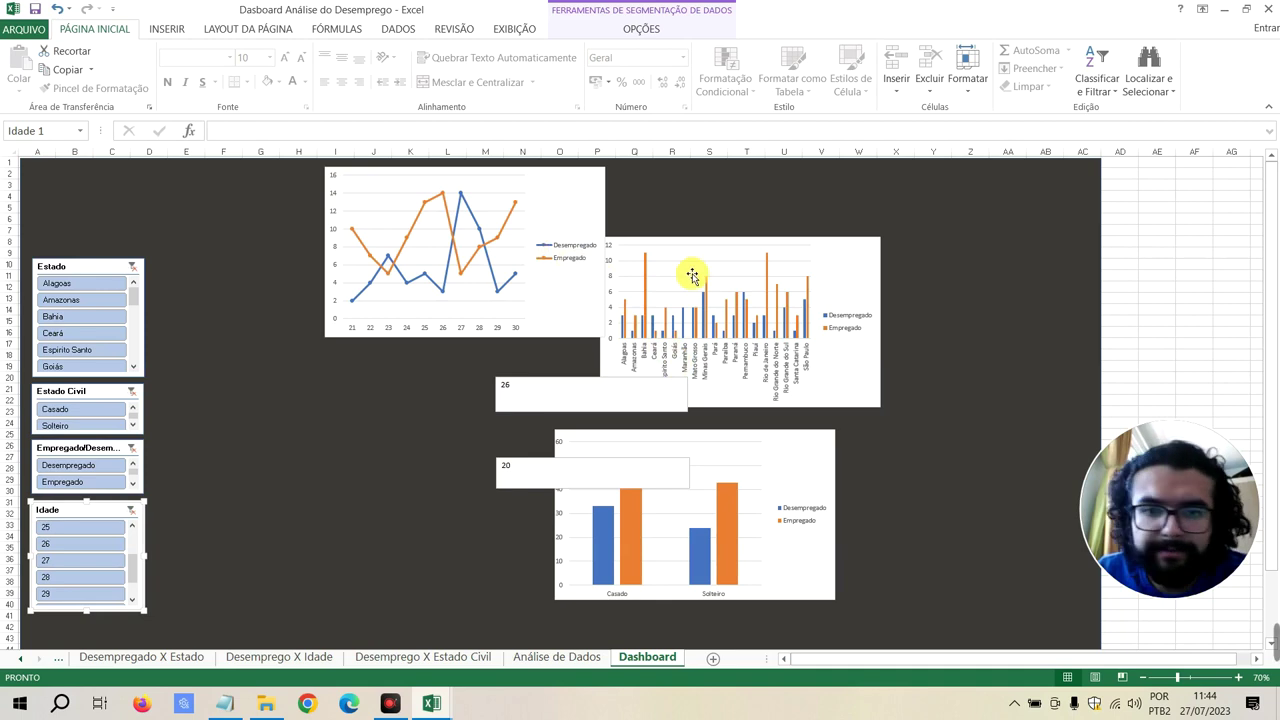
Place the Casado/Solteiro chart beside the slicers, the state chart beneath it, the line chart right
left_click(734, 441)
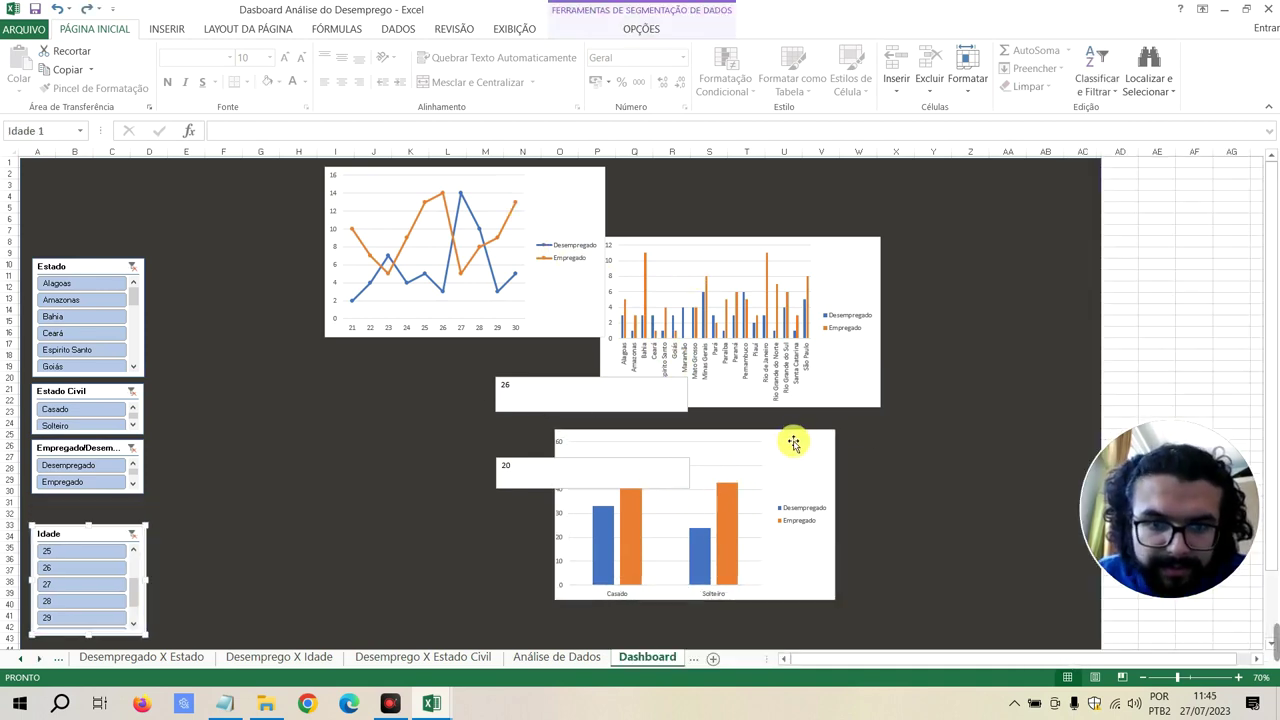
mouse_move(791, 437)
left_mouse_down()
mouse_move(477, 391)
mouse_move(408, 268)
left_mouse_up()
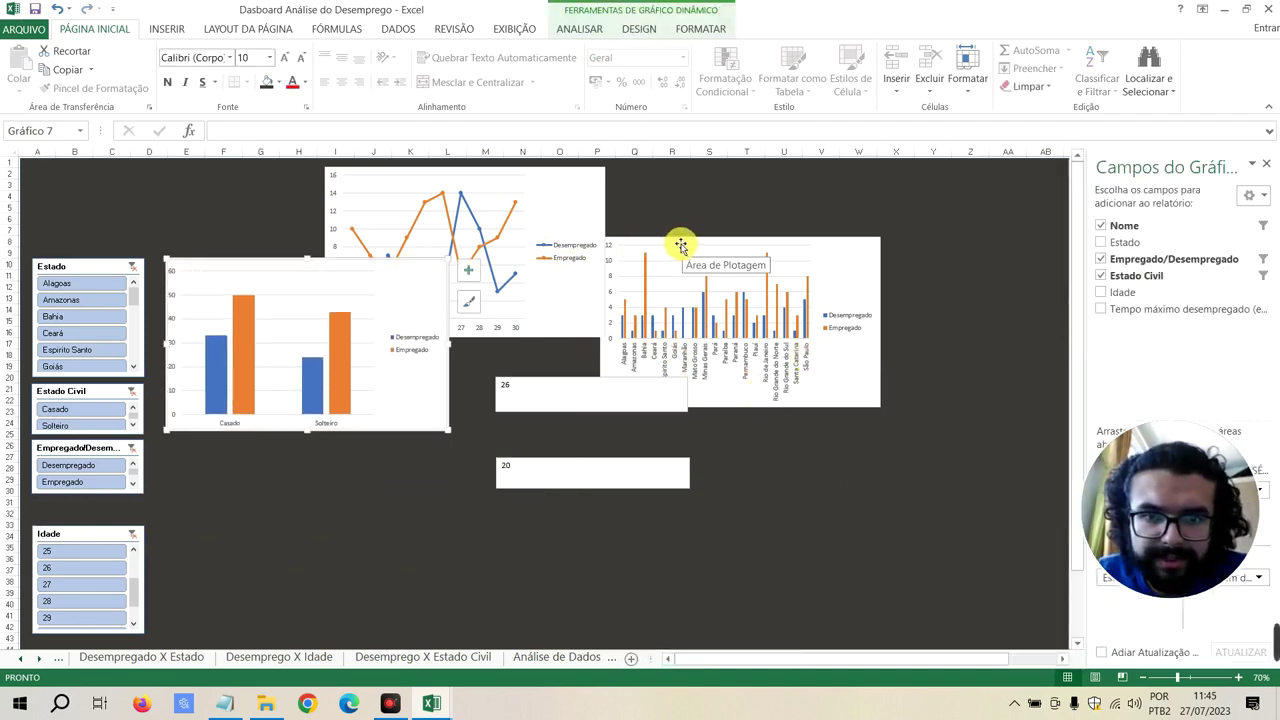
left_click_drag(680, 245, 248, 467)
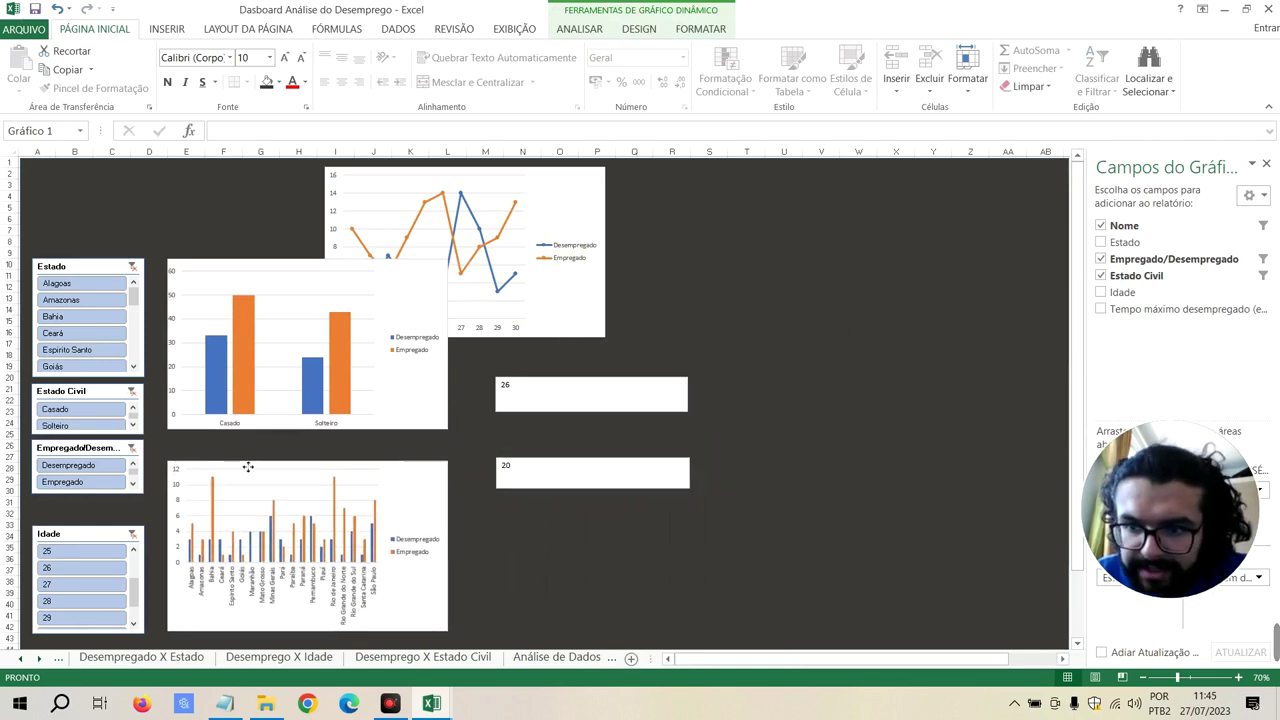
left_click(247, 467)
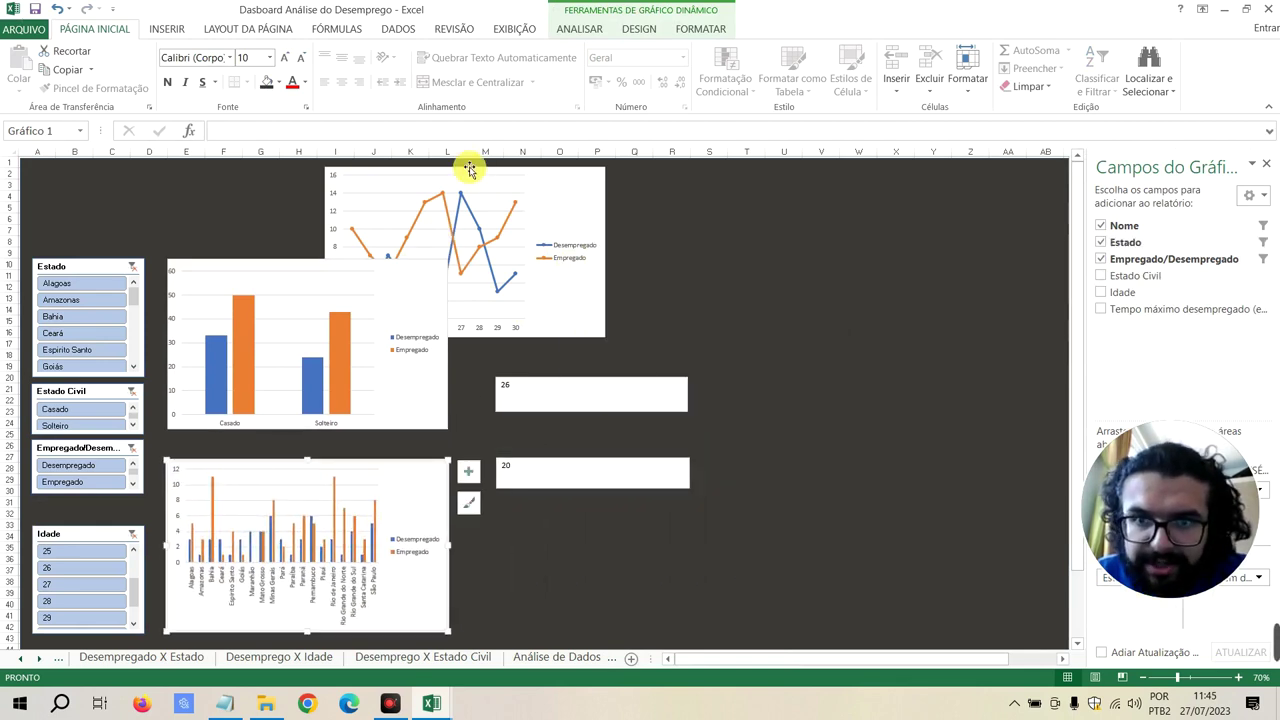
left_click_drag(469, 170, 646, 266)
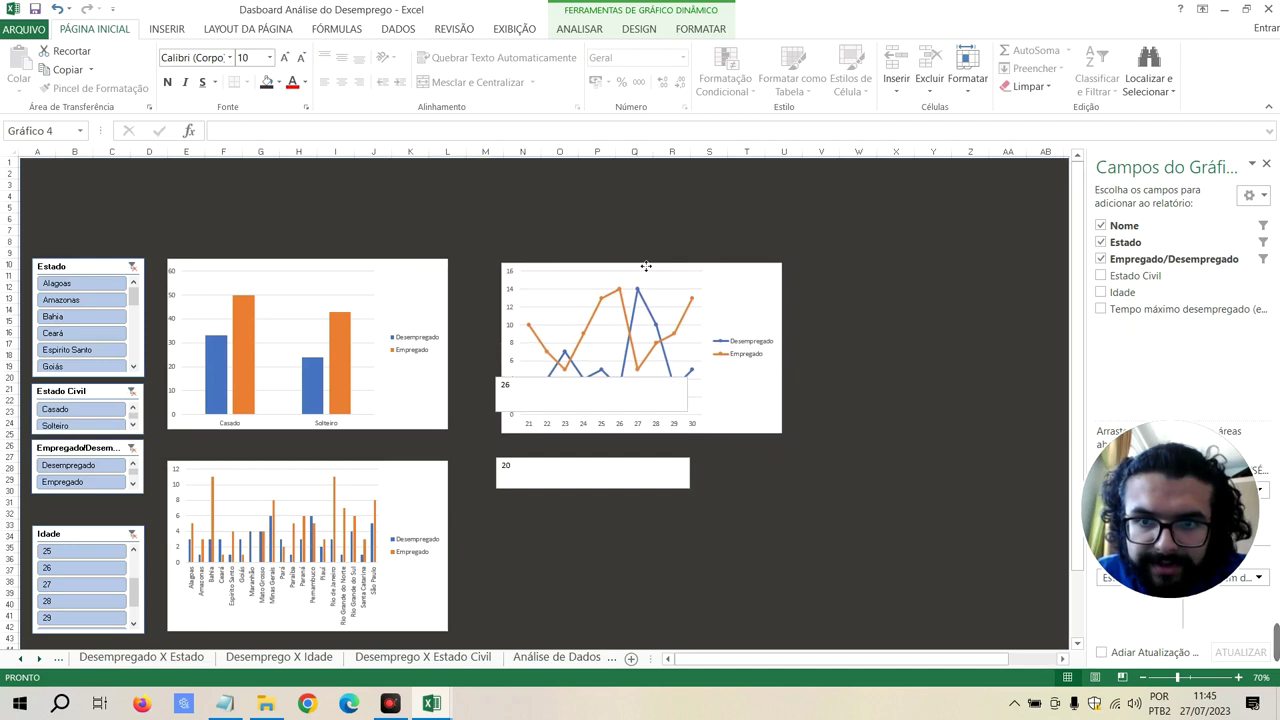
left_click(638, 428)
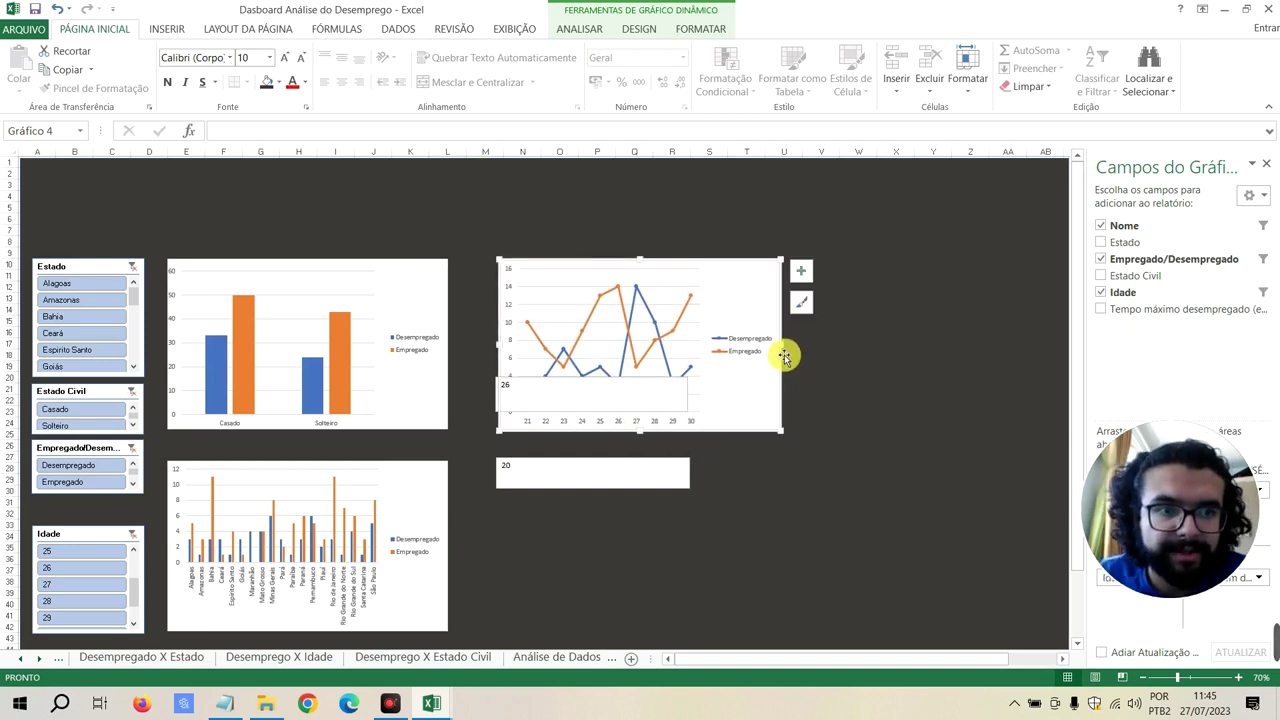
left_click(1266, 164)
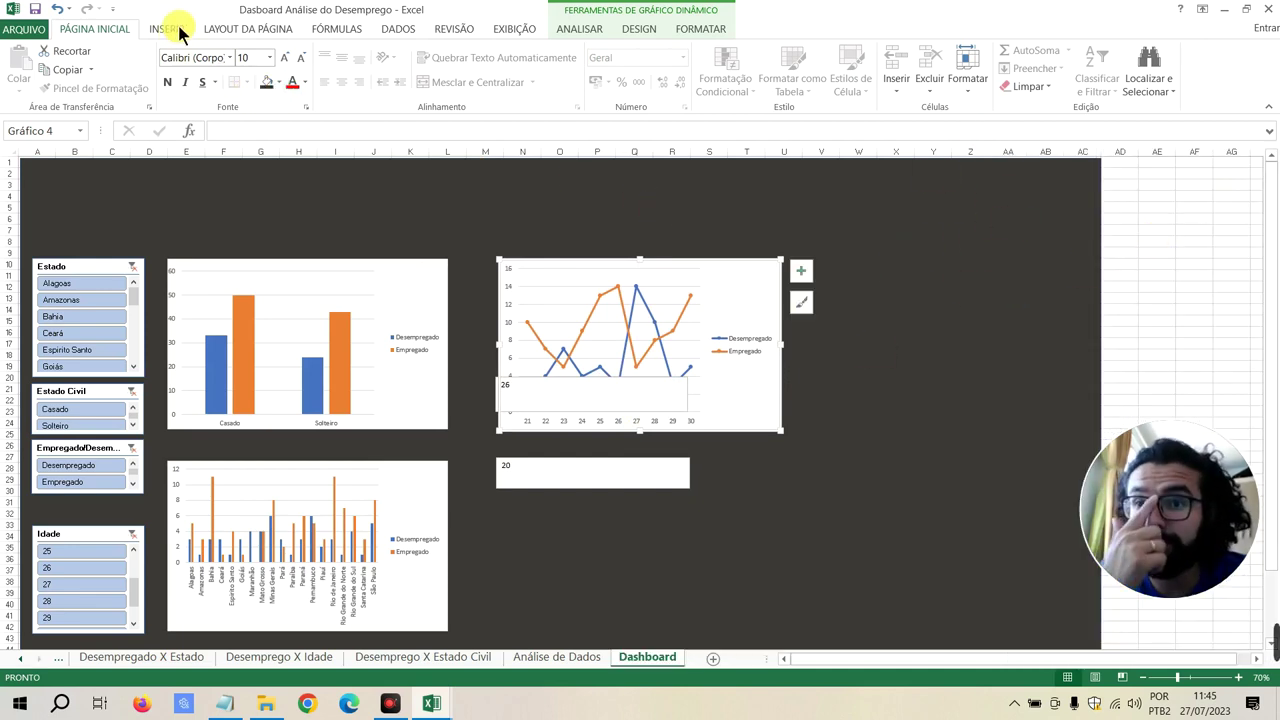
Draw a tall rectangle along the dashboard's right edge and fill it white
left_click(182, 30)
left_click(284, 51)
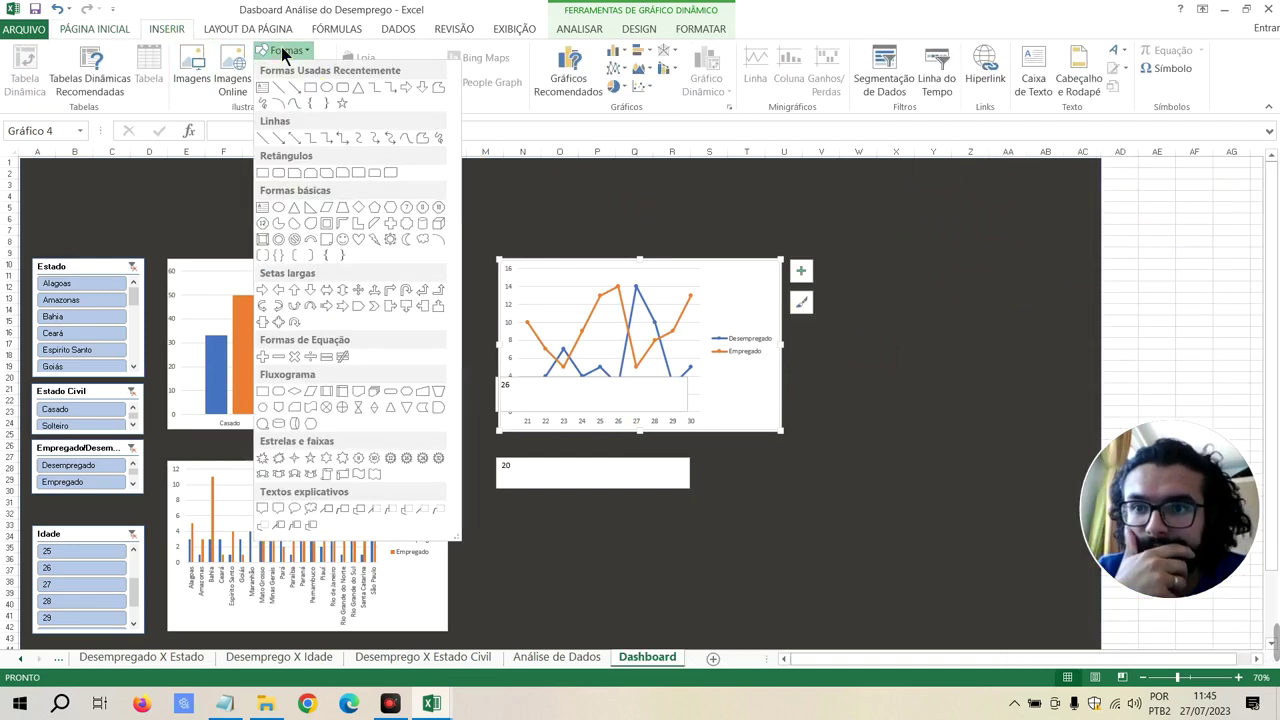
left_click(310, 88)
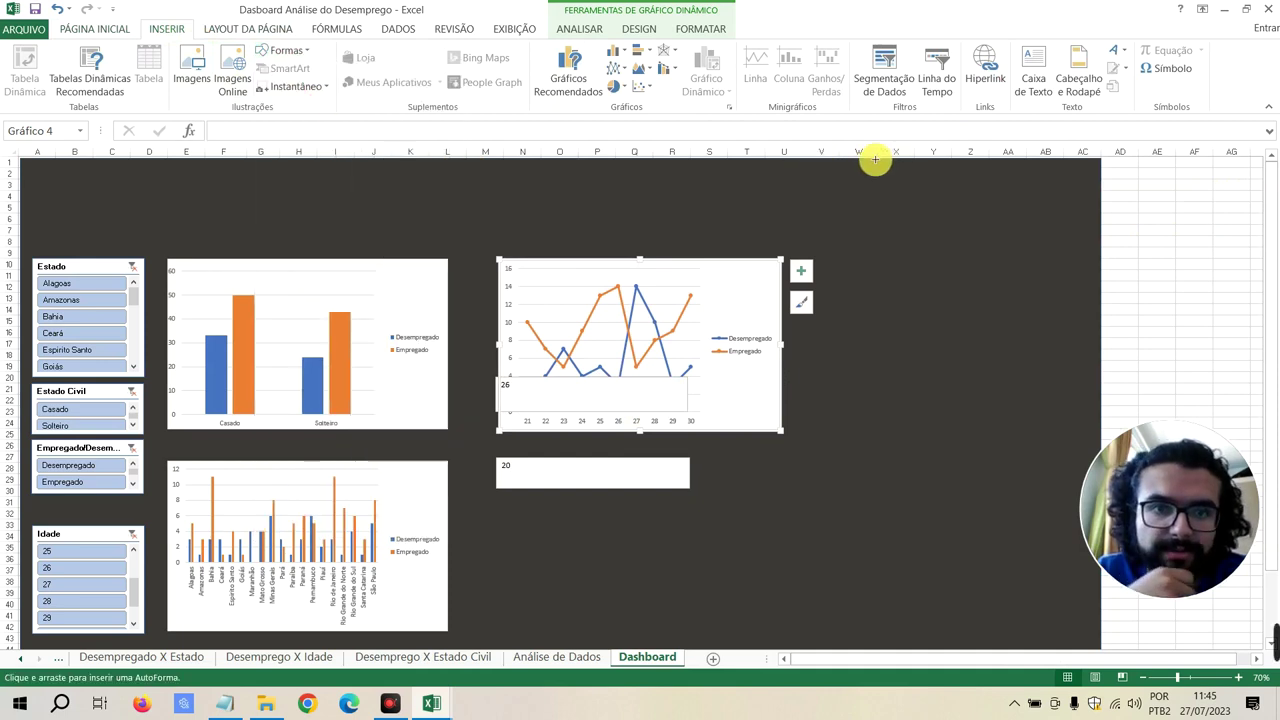
mouse_move(875, 159)
left_mouse_down()
mouse_move(1090, 641)
mouse_move(1087, 542)
left_mouse_up()
scroll(924, 435, "up", 2)
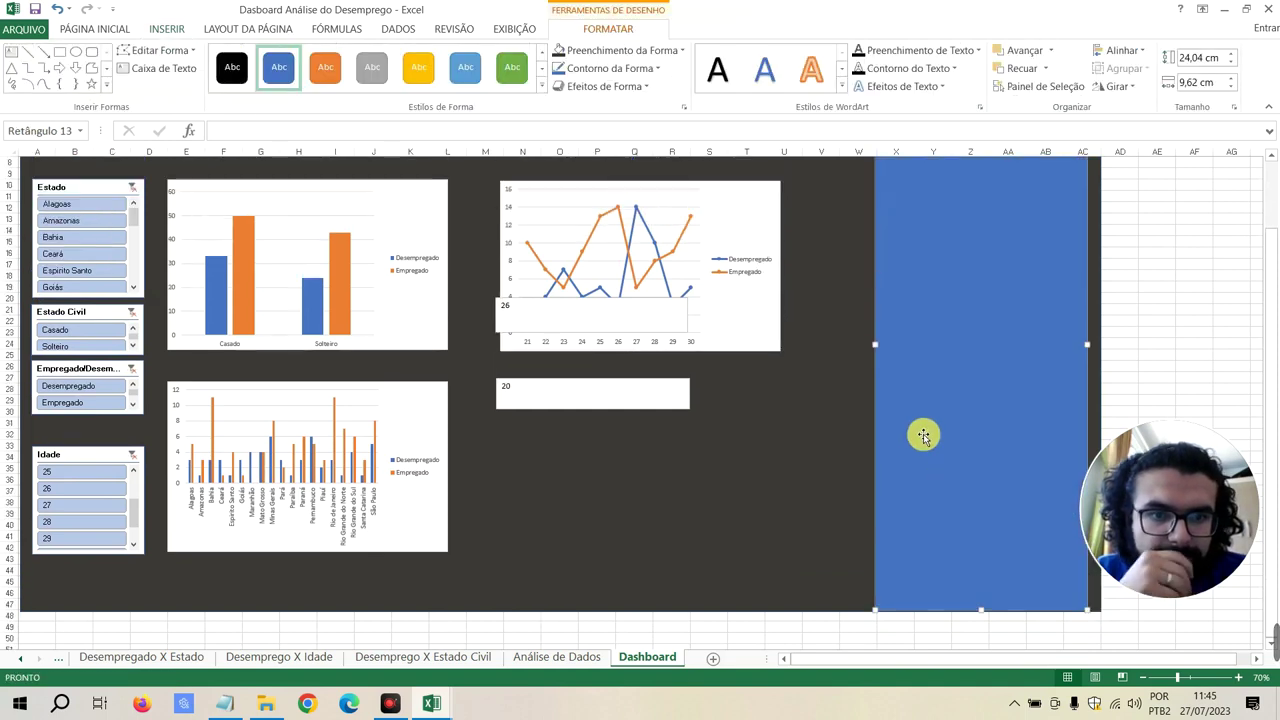
scroll(924, 435, "up", 3)
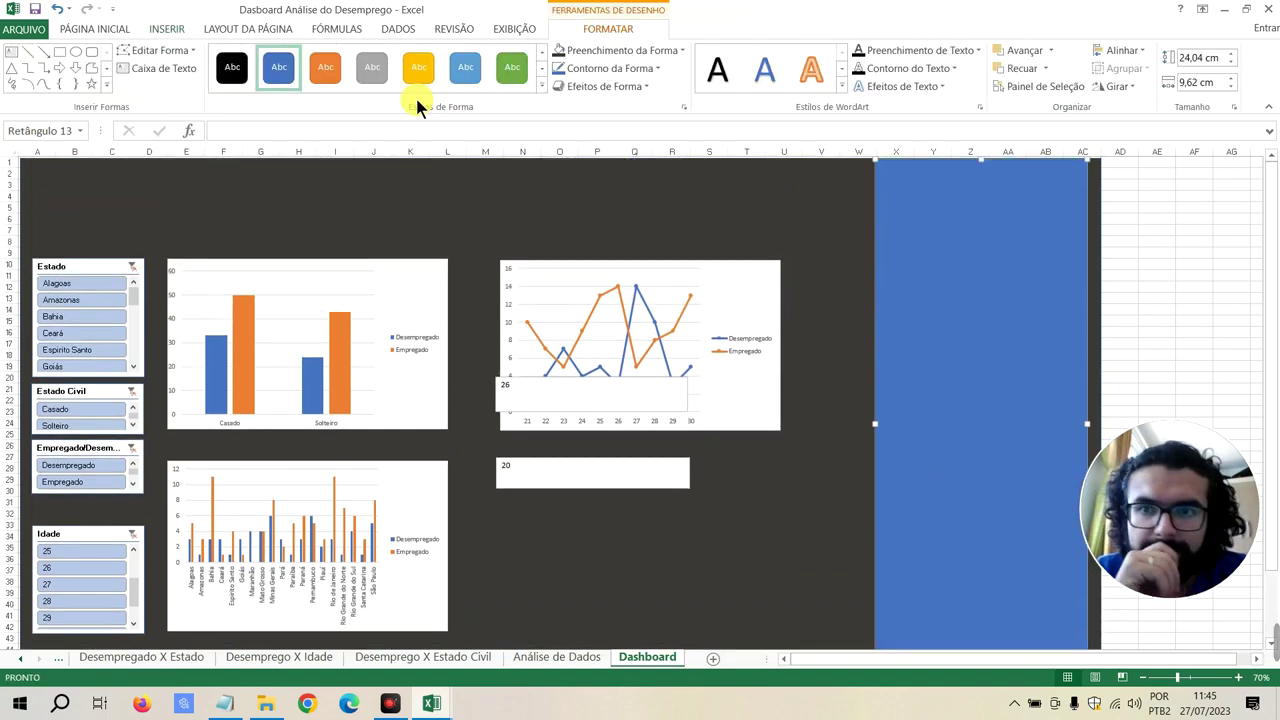
left_click(609, 54)
left_click(559, 107)
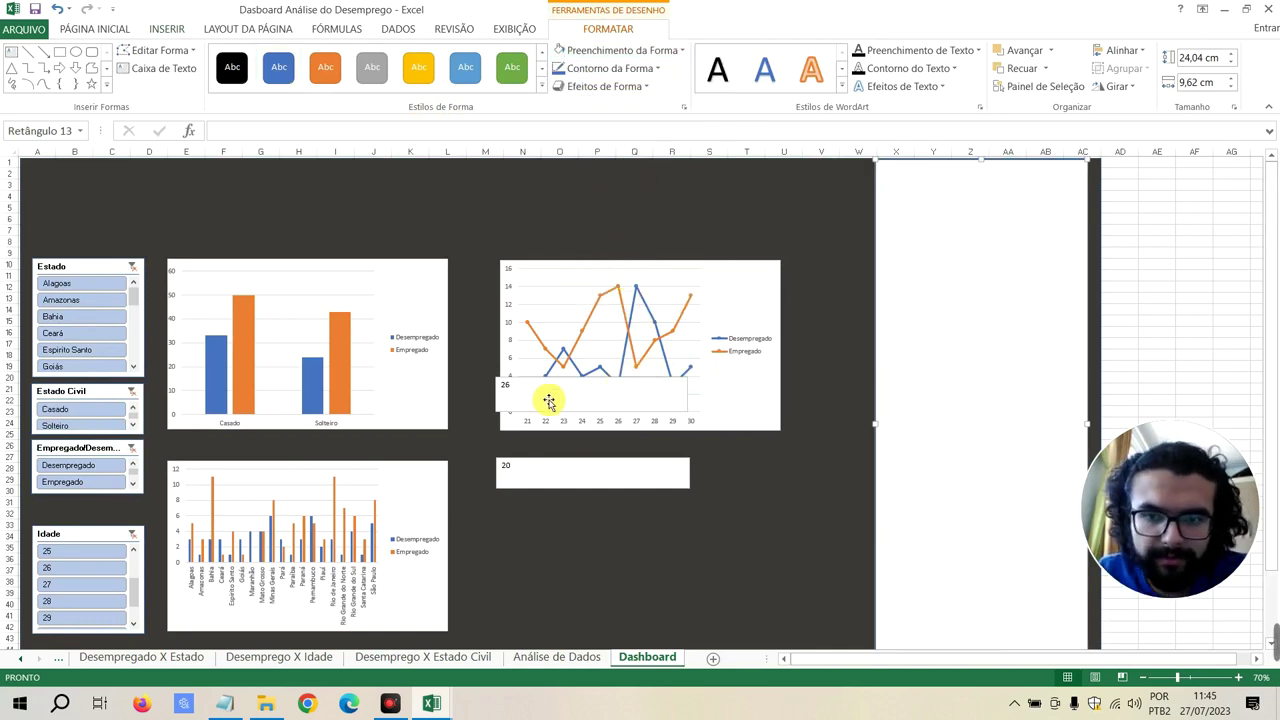
Move the 26 box onto the white panel and bring it in front of the panel
left_click_drag(546, 386, 908, 351)
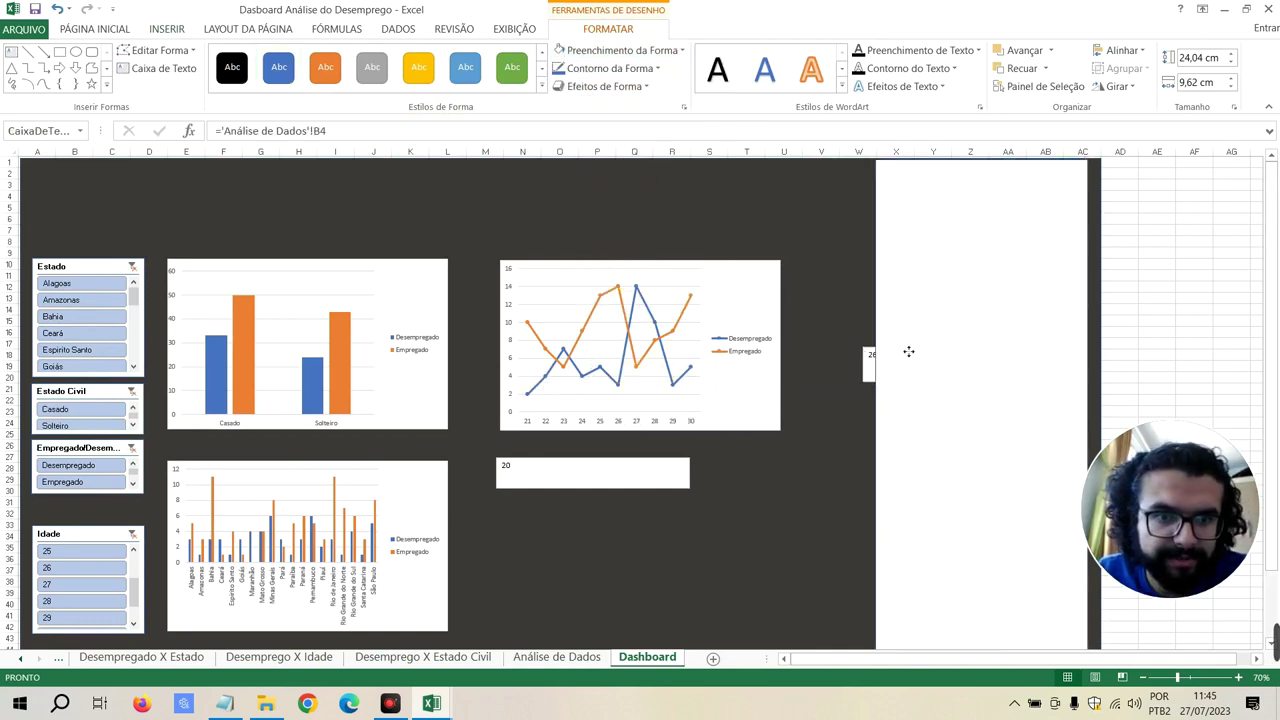
left_click(871, 359)
right_click(864, 361)
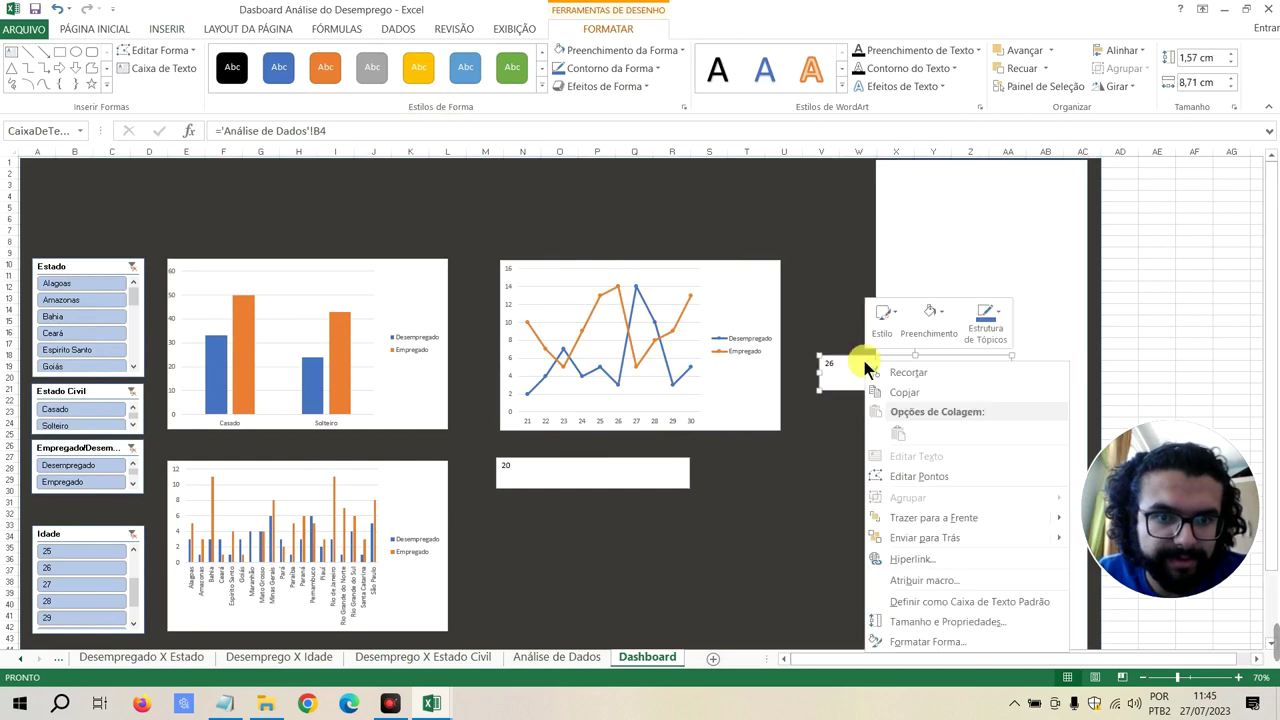
left_click(1046, 50)
left_click(1024, 55)
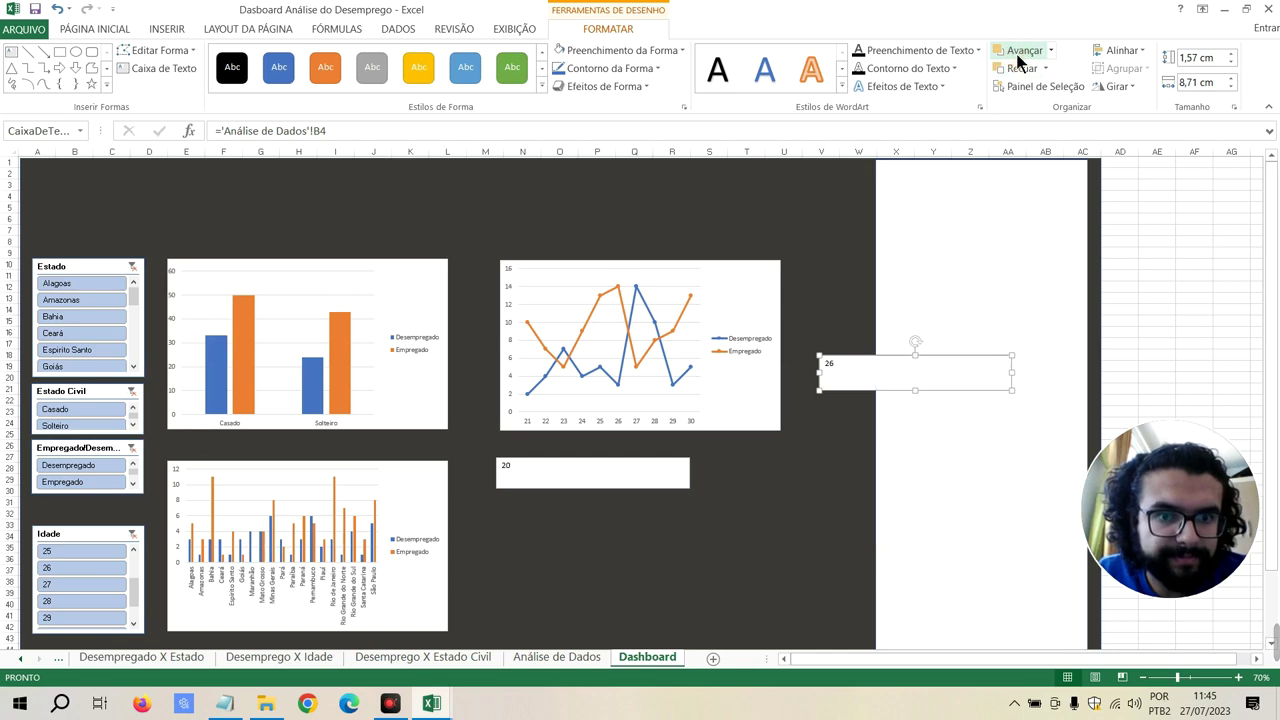
mouse_move(843, 366)
left_mouse_down()
mouse_move(908, 295)
mouse_move(908, 313)
left_mouse_up()
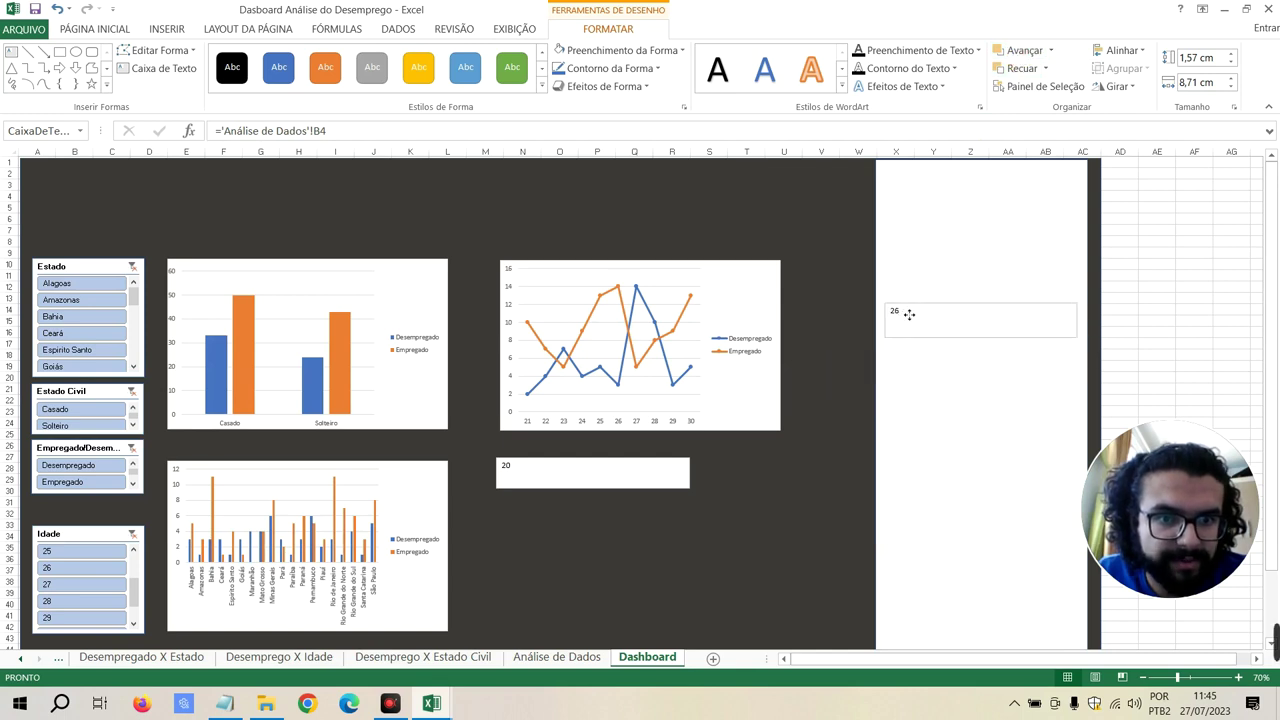
Copy the 26 box's formatting to the 20 box and align it beneath the 26 box
left_click_drag(571, 465, 705, 450)
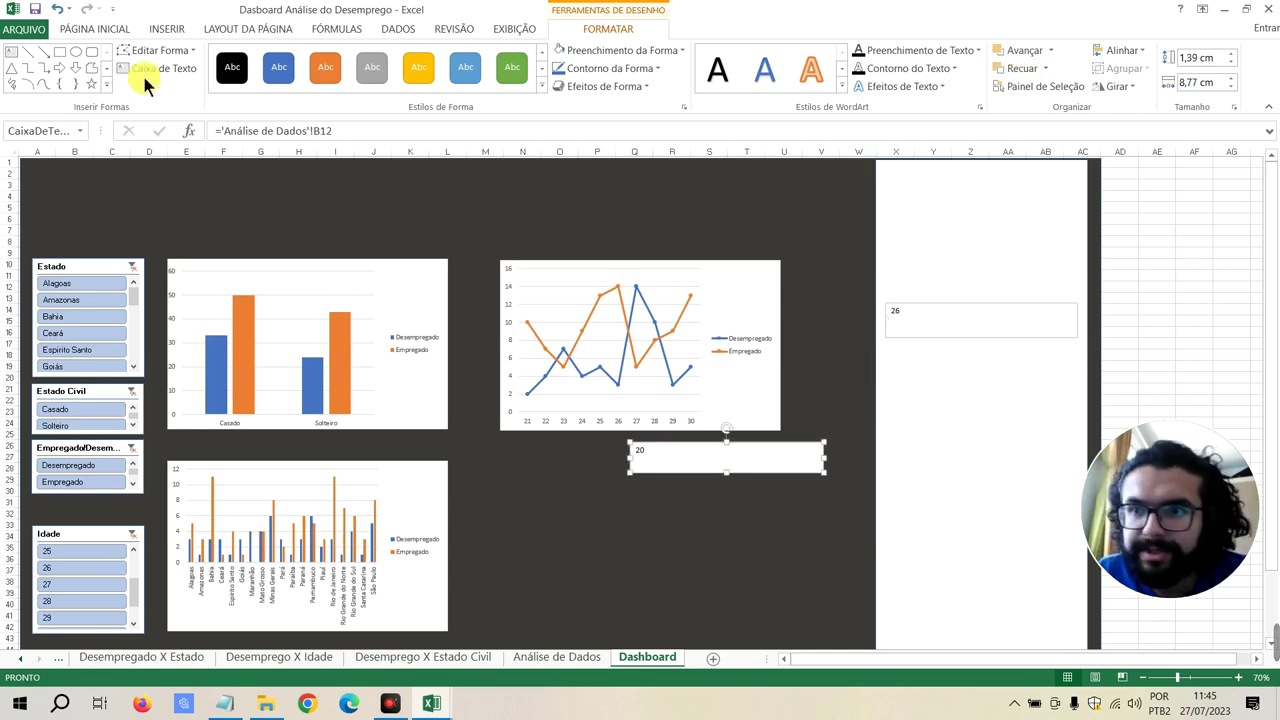
left_click(106, 29)
left_click(915, 309)
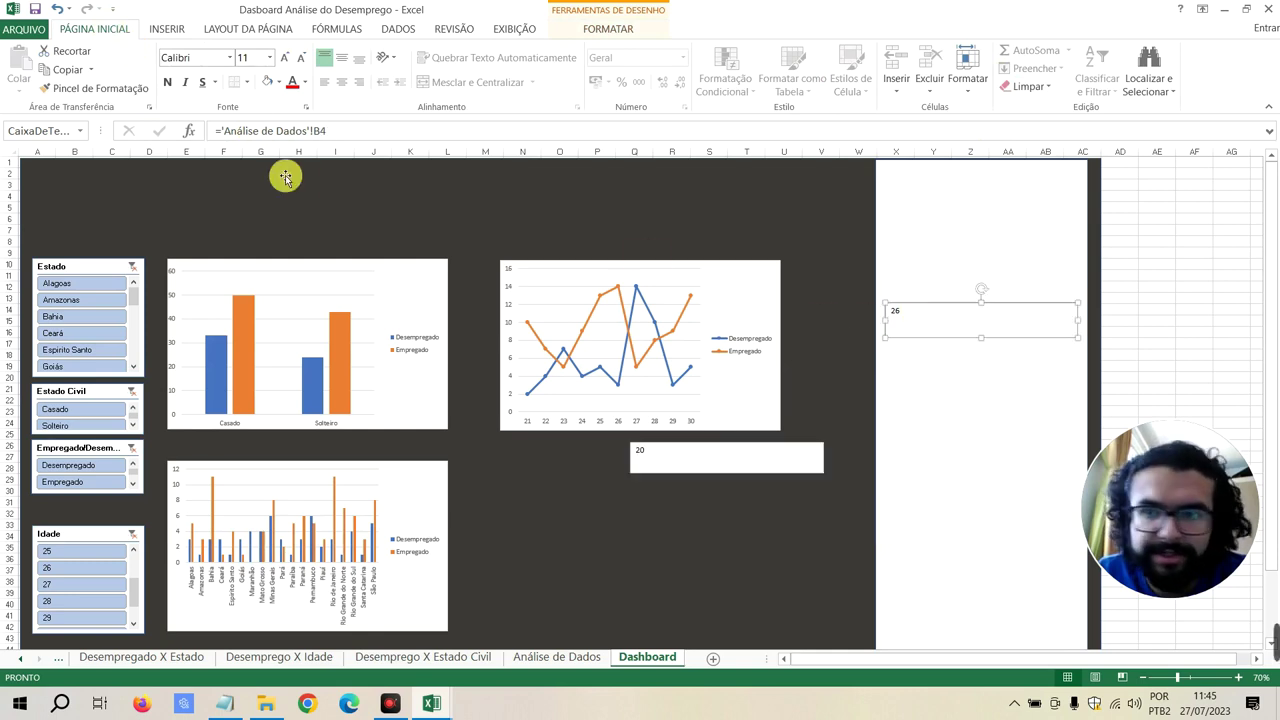
left_click(68, 88)
left_click(708, 455)
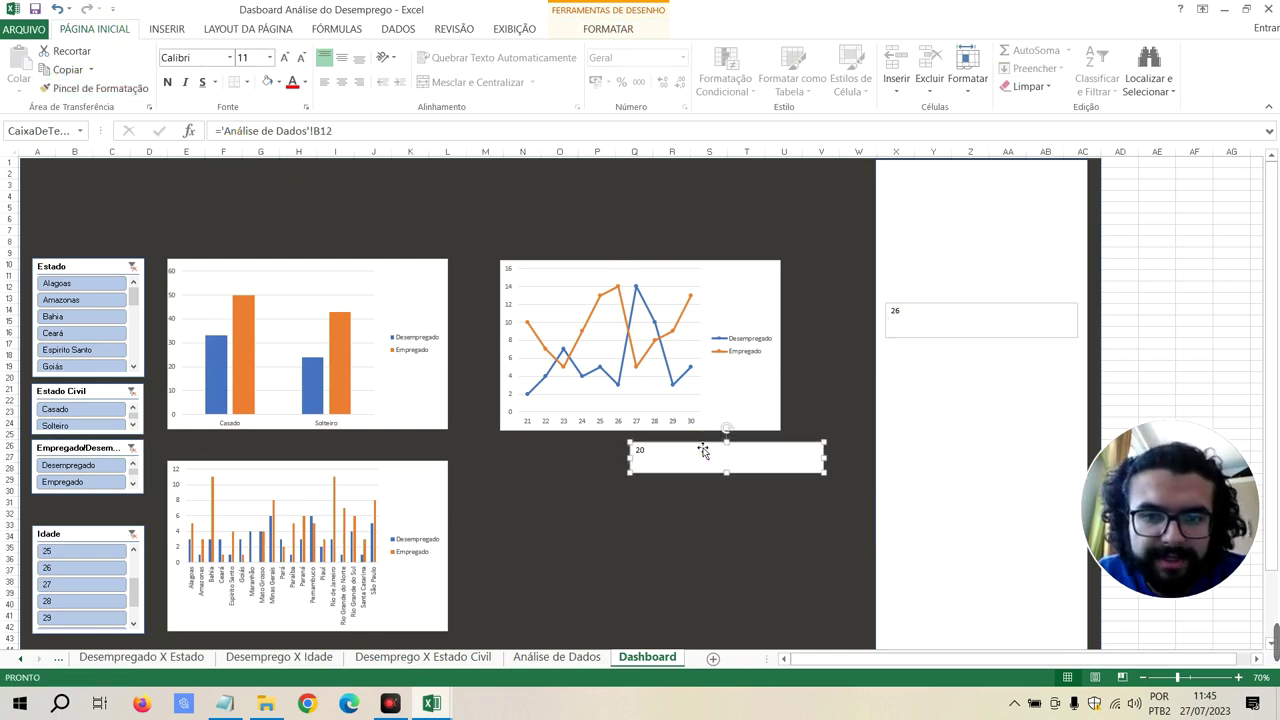
mouse_move(703, 452)
left_mouse_down()
mouse_move(933, 378)
mouse_move(941, 424)
left_mouse_up()
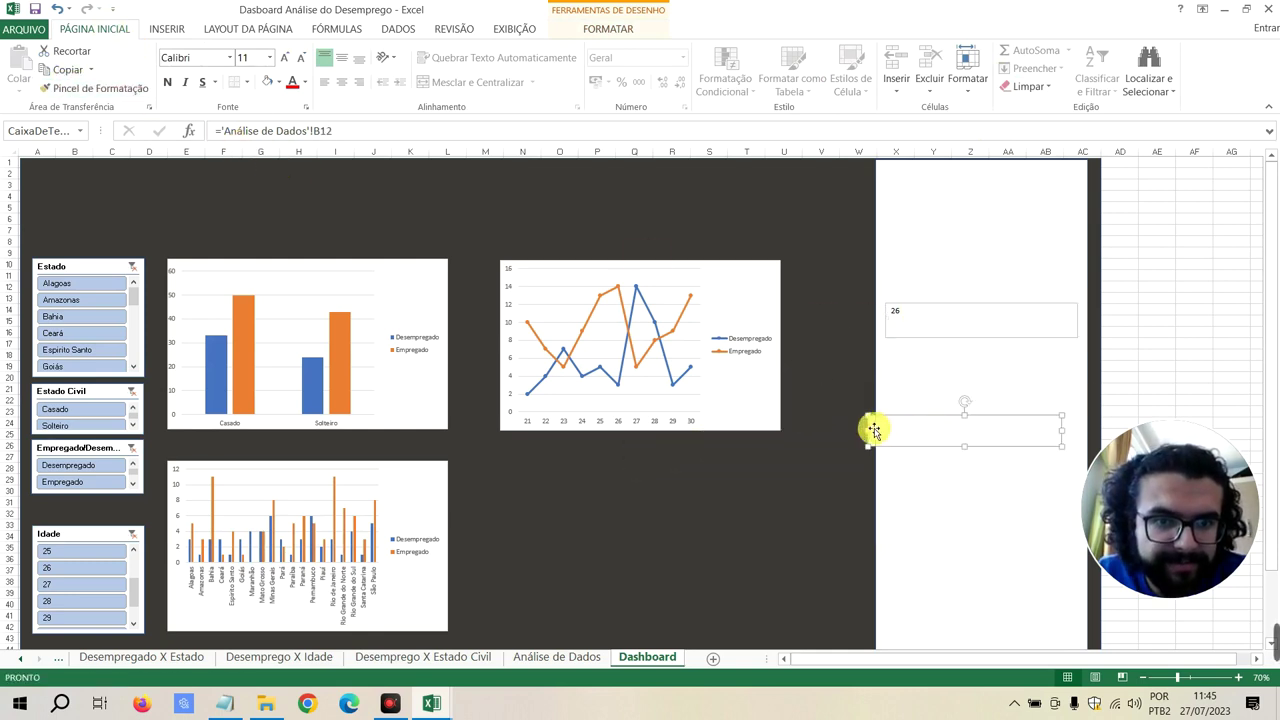
left_click(168, 31)
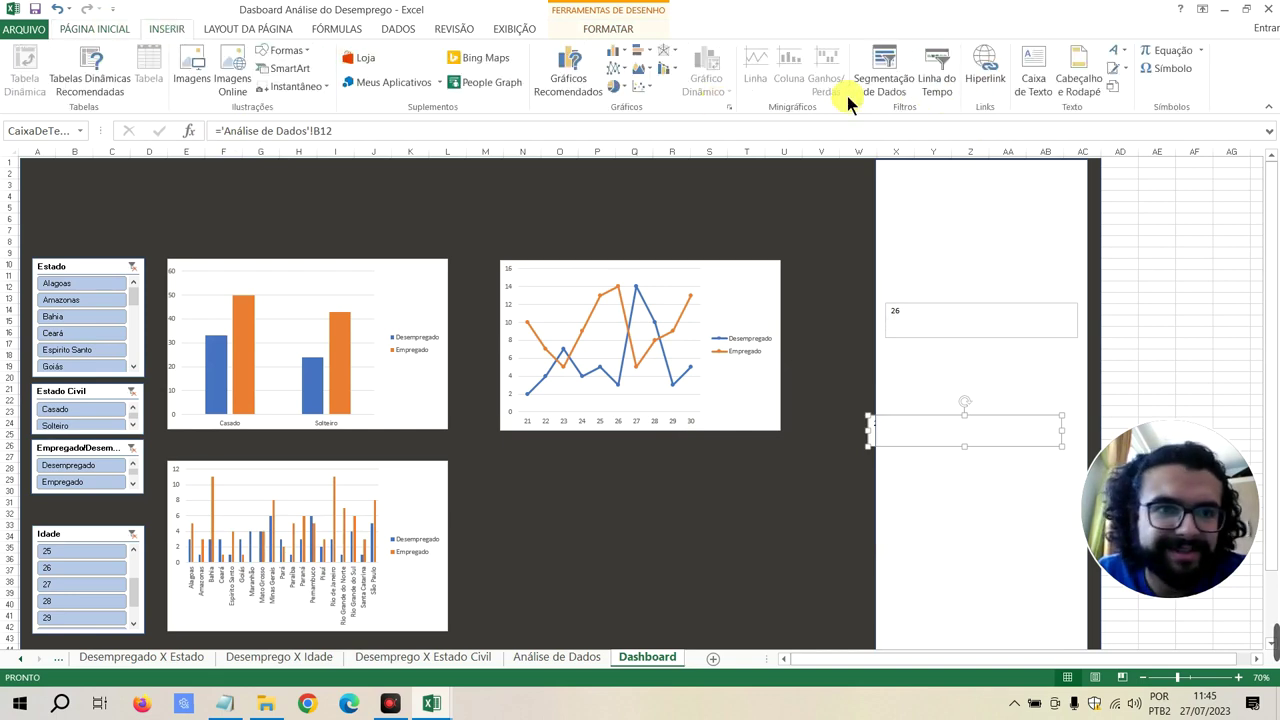
left_click(222, 33)
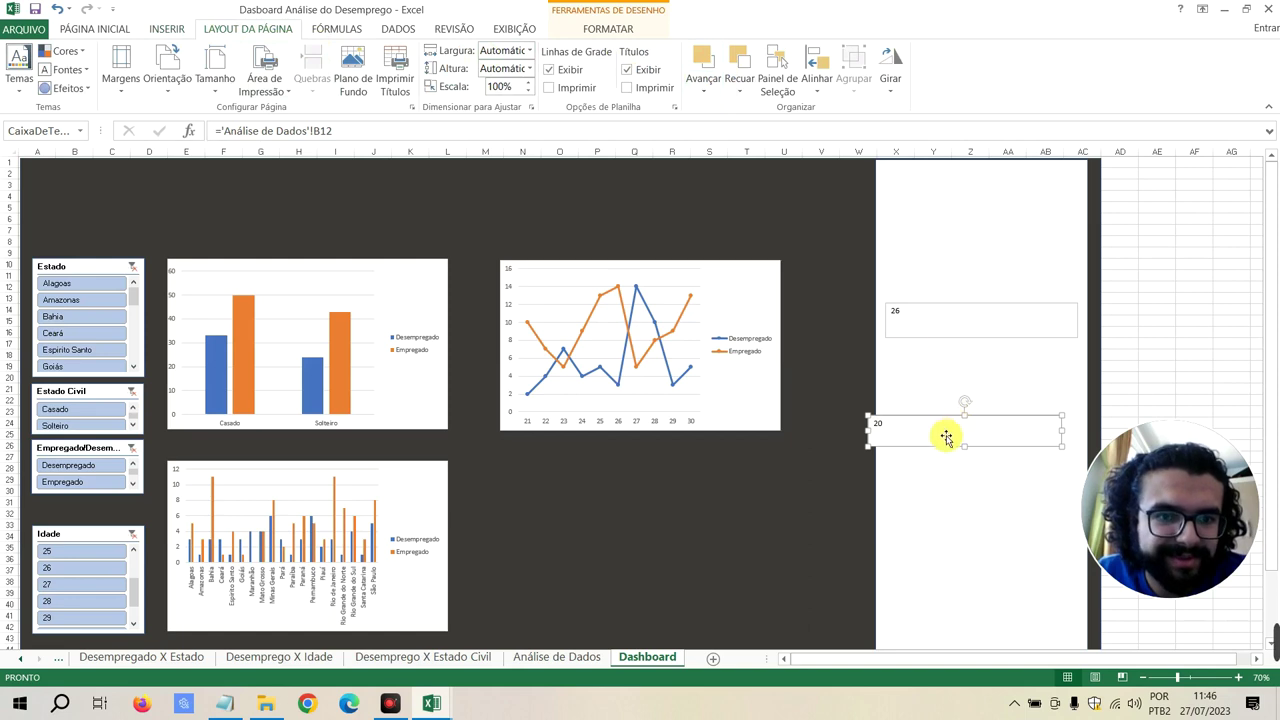
left_click_drag(940, 431, 961, 440)
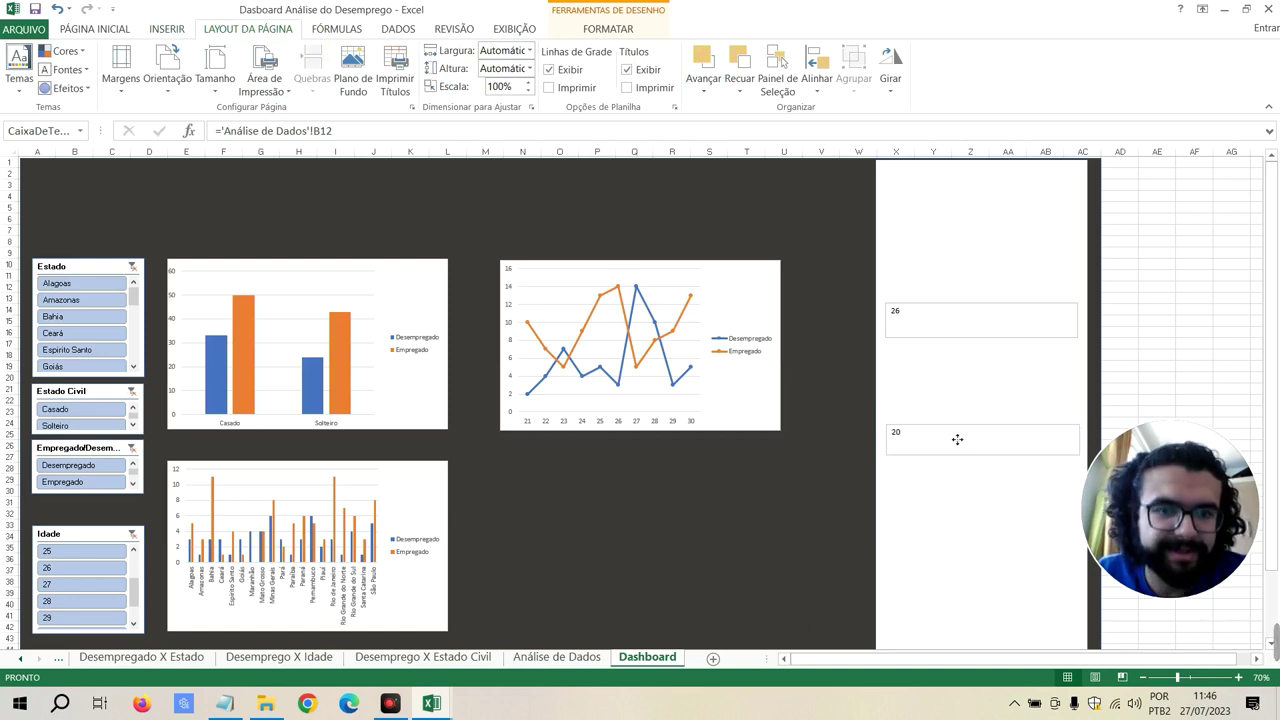
Bring the Empregados/Desempregados pie chart from Análise de Dados onto the Dashboard panel, slices kept joined
left_click(595, 658)
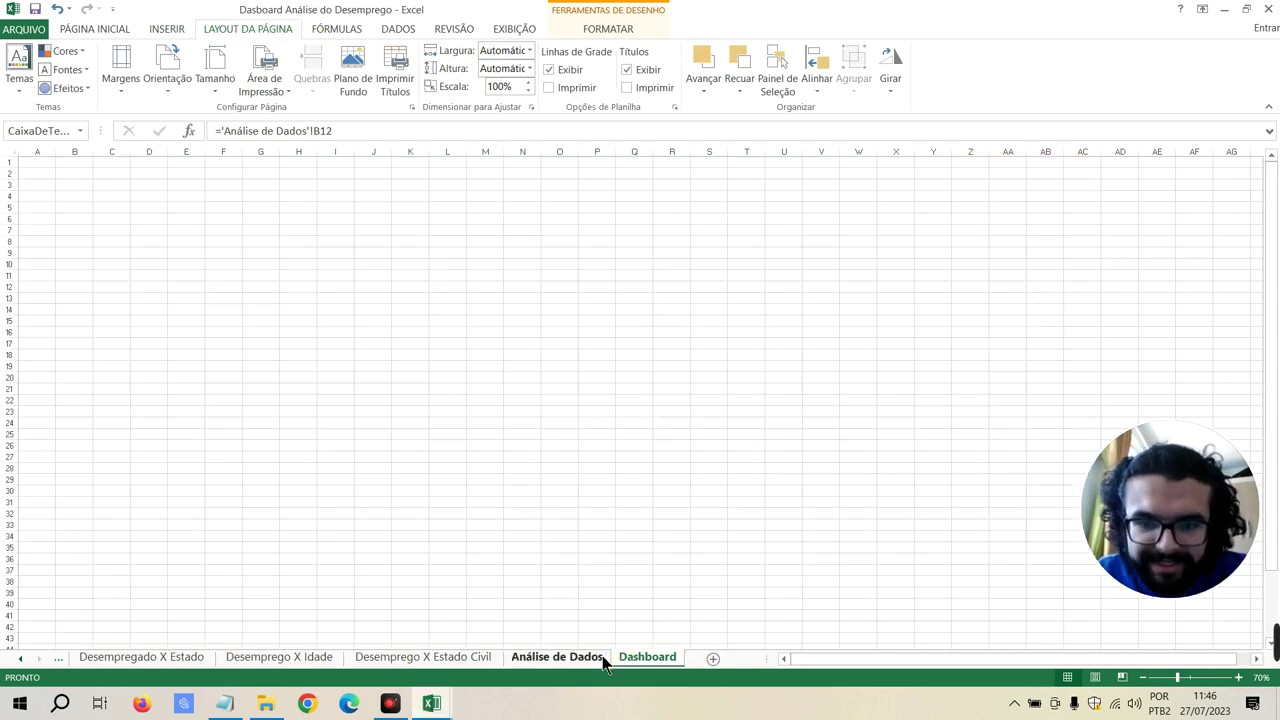
left_click(406, 339)
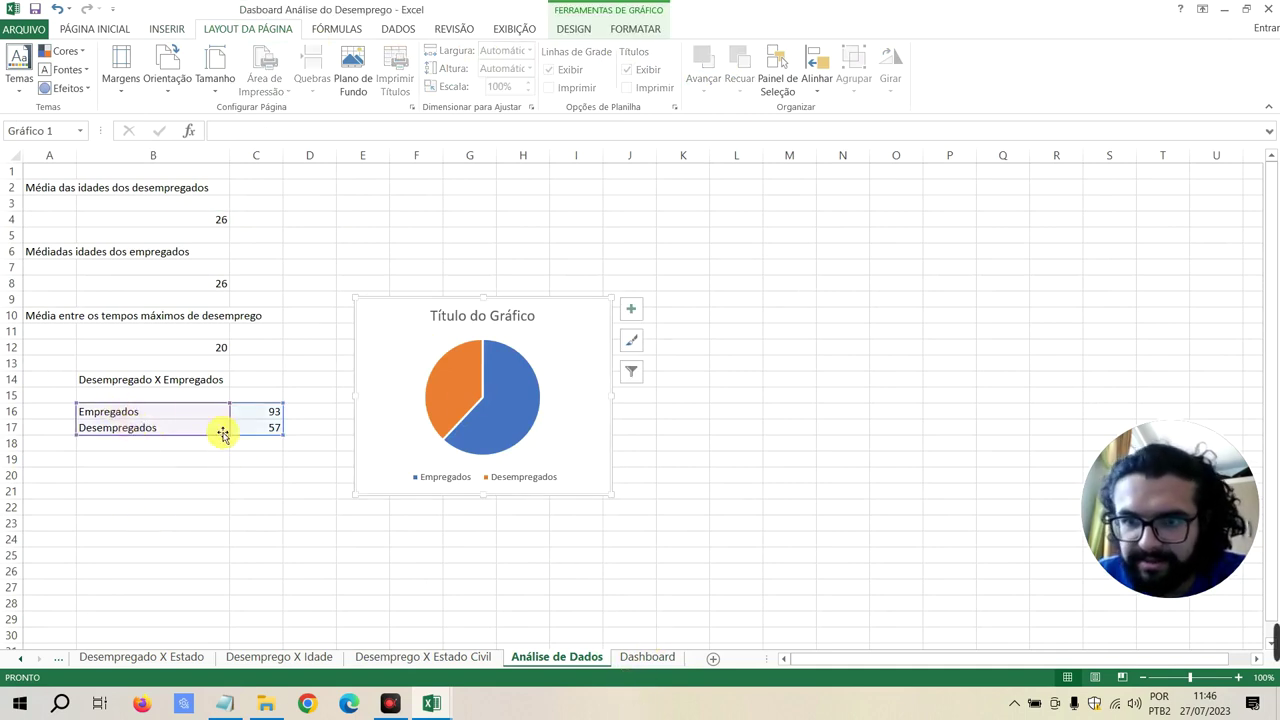
left_click(640, 657)
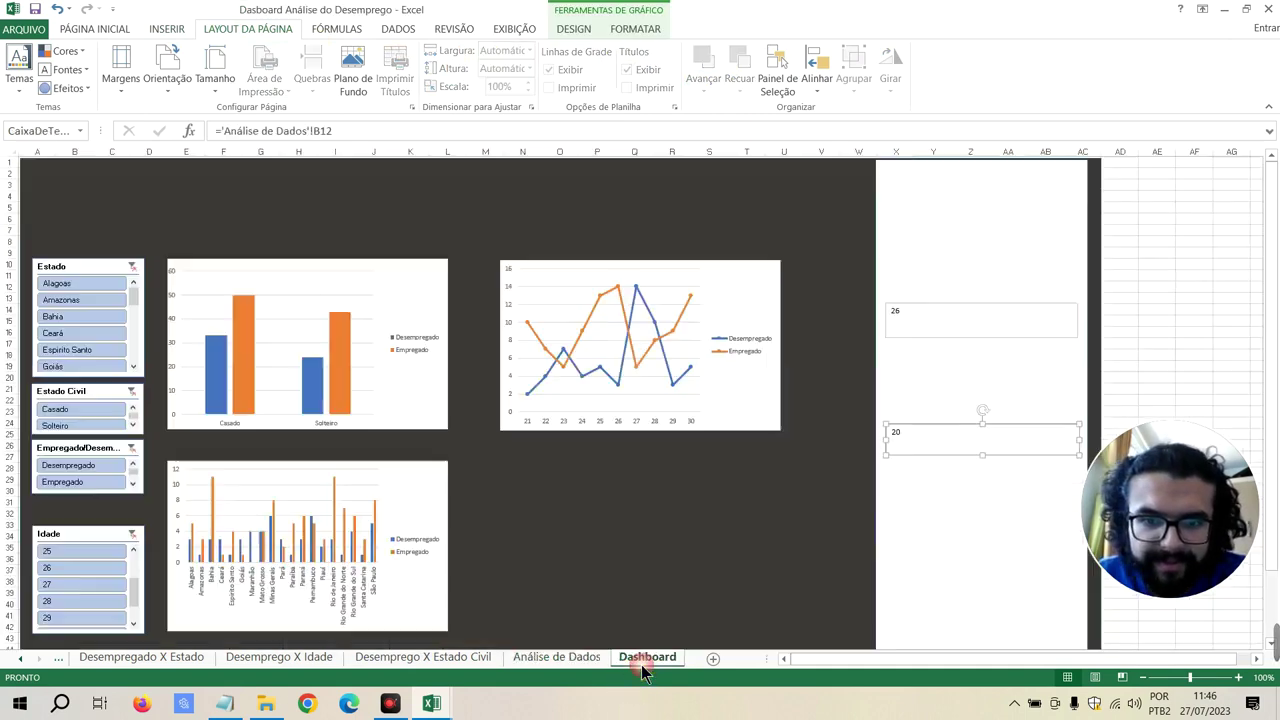
key("ctrl+v")
left_click_drag(975, 233, 1014, 205)
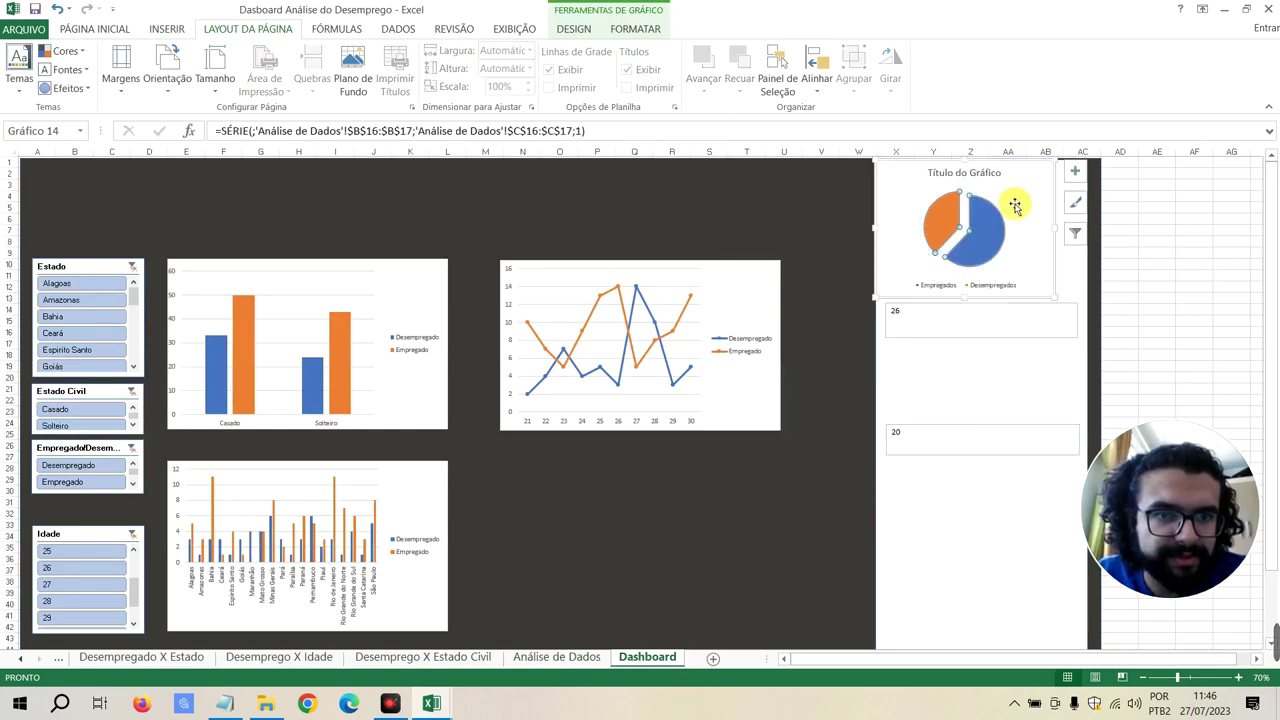
key("ctrl+z")
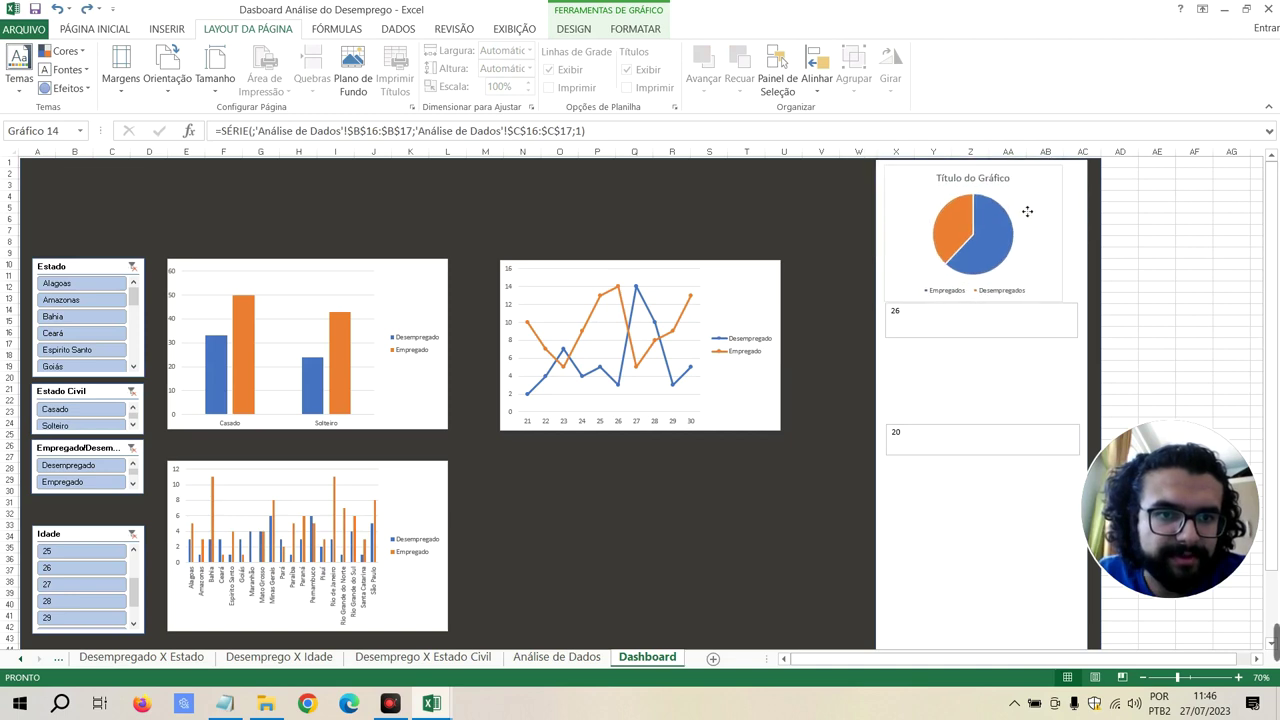
Move the 26 and 20 average boxes lower in the white panel
left_click(1031, 209)
left_click_drag(975, 311, 971, 331)
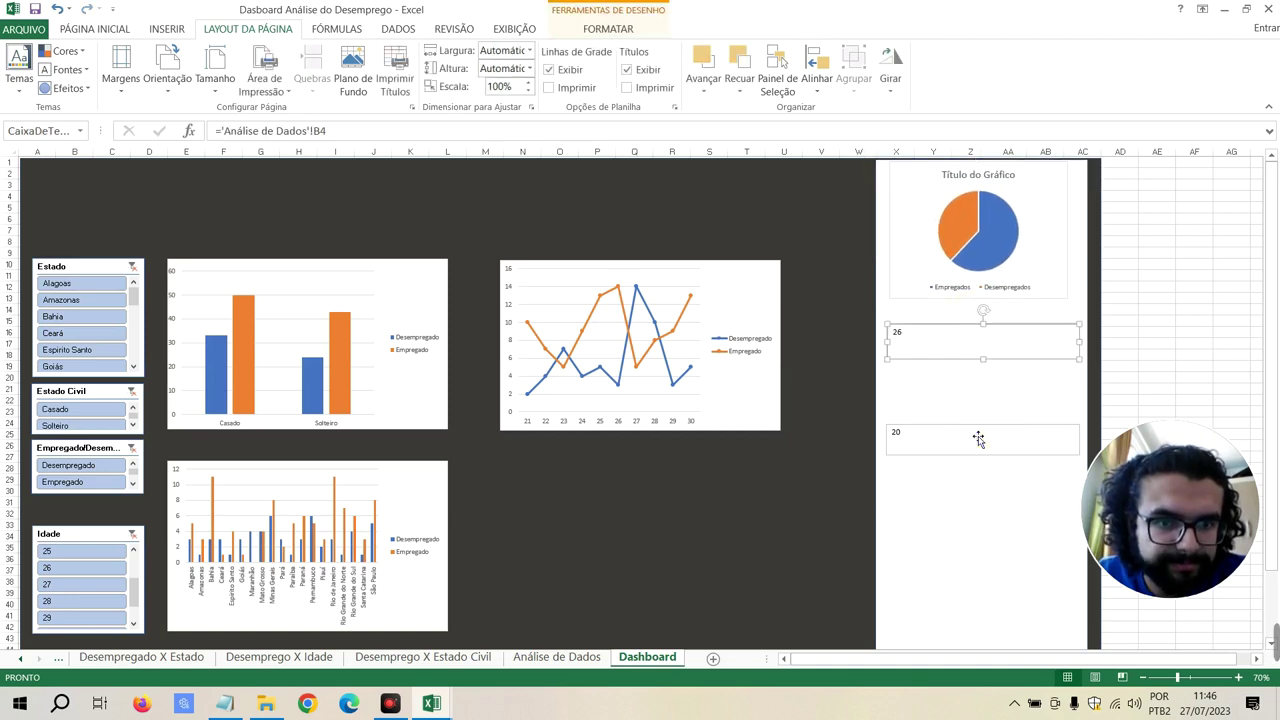
left_click_drag(978, 439, 984, 554)
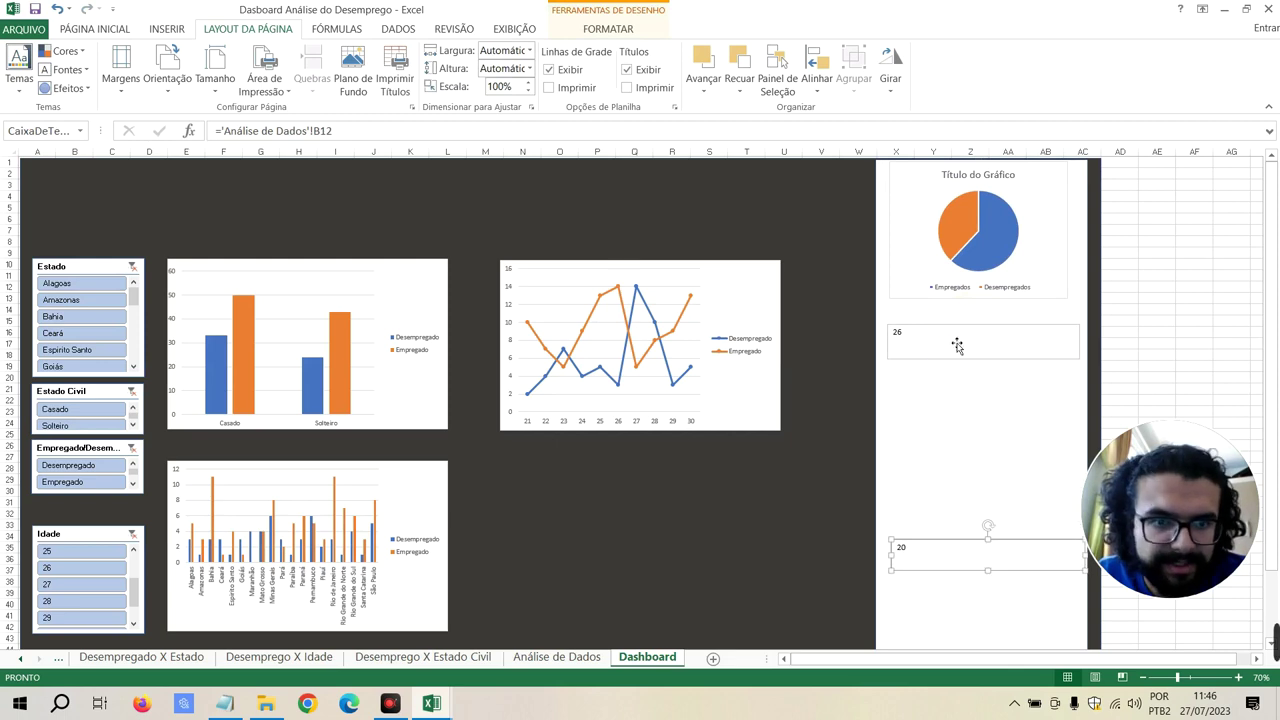
left_click_drag(957, 345, 957, 473)
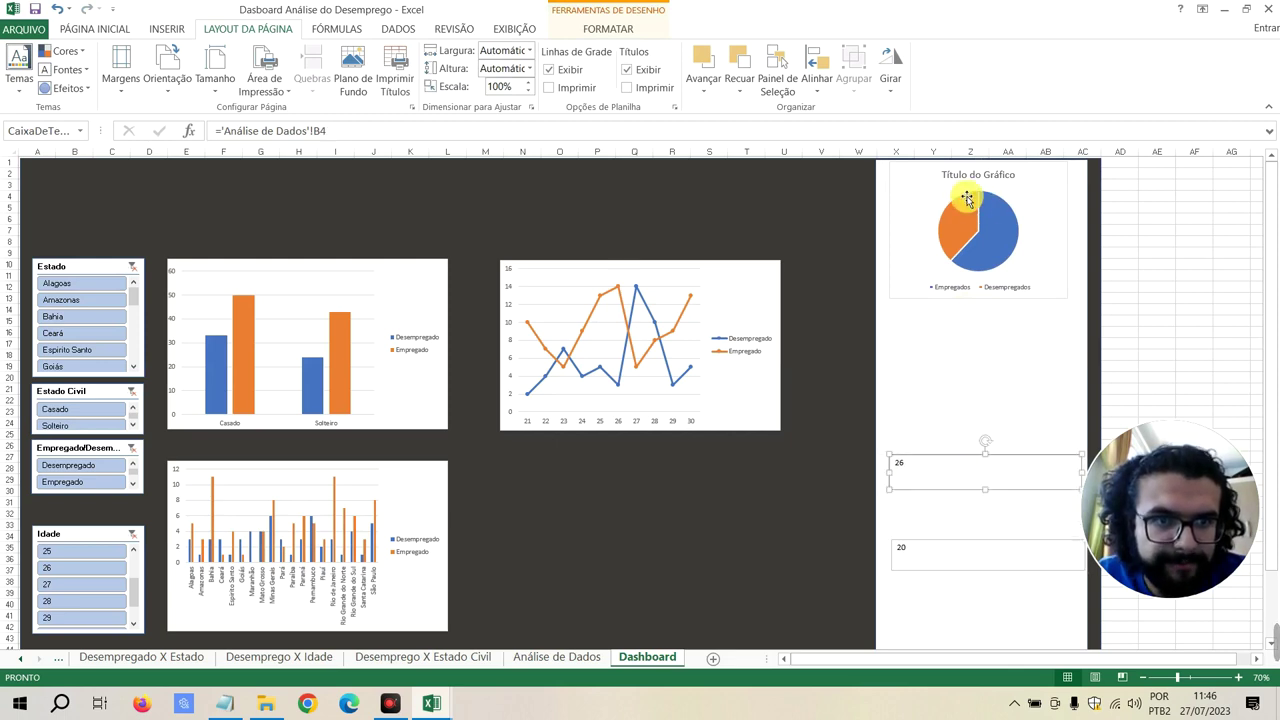
Move the pie chart down and enlarge it to fill the panel's width
left_click(946, 227)
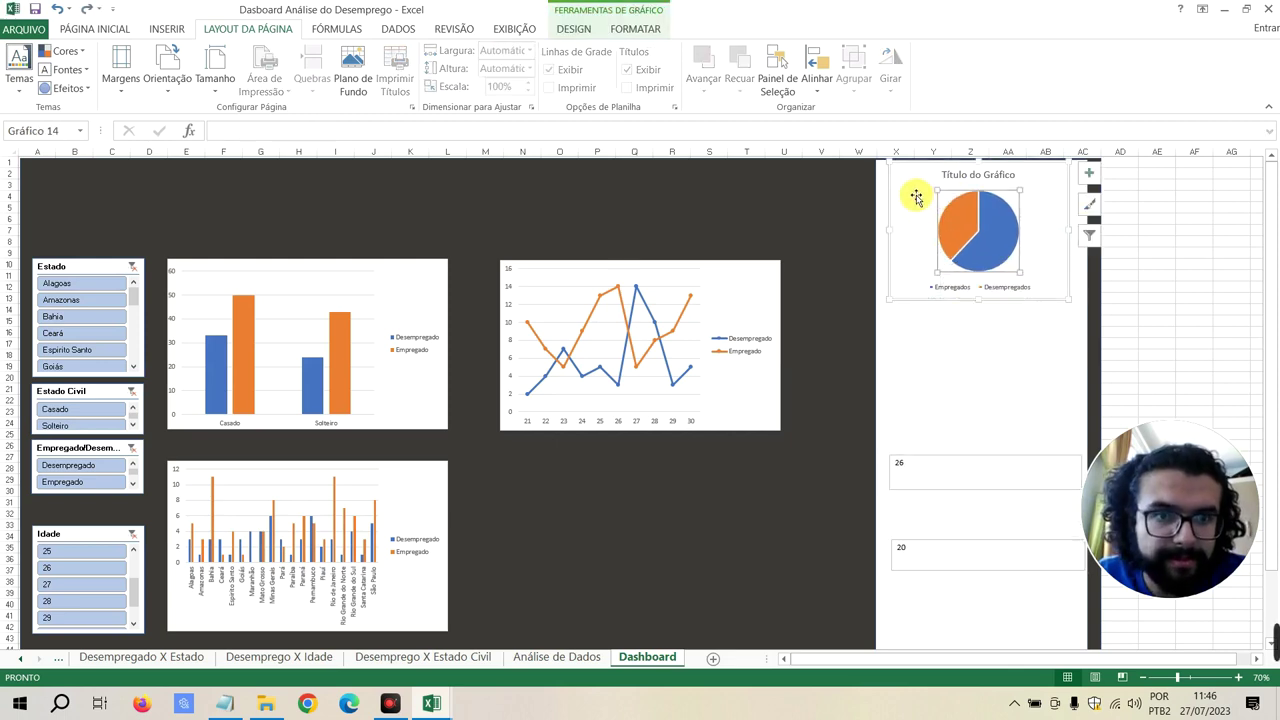
mouse_move(914, 190)
left_mouse_down()
mouse_move(909, 232)
mouse_move(913, 220)
left_mouse_up()
left_click_drag(1065, 328, 1080, 356)
left_click_drag(934, 220, 917, 214)
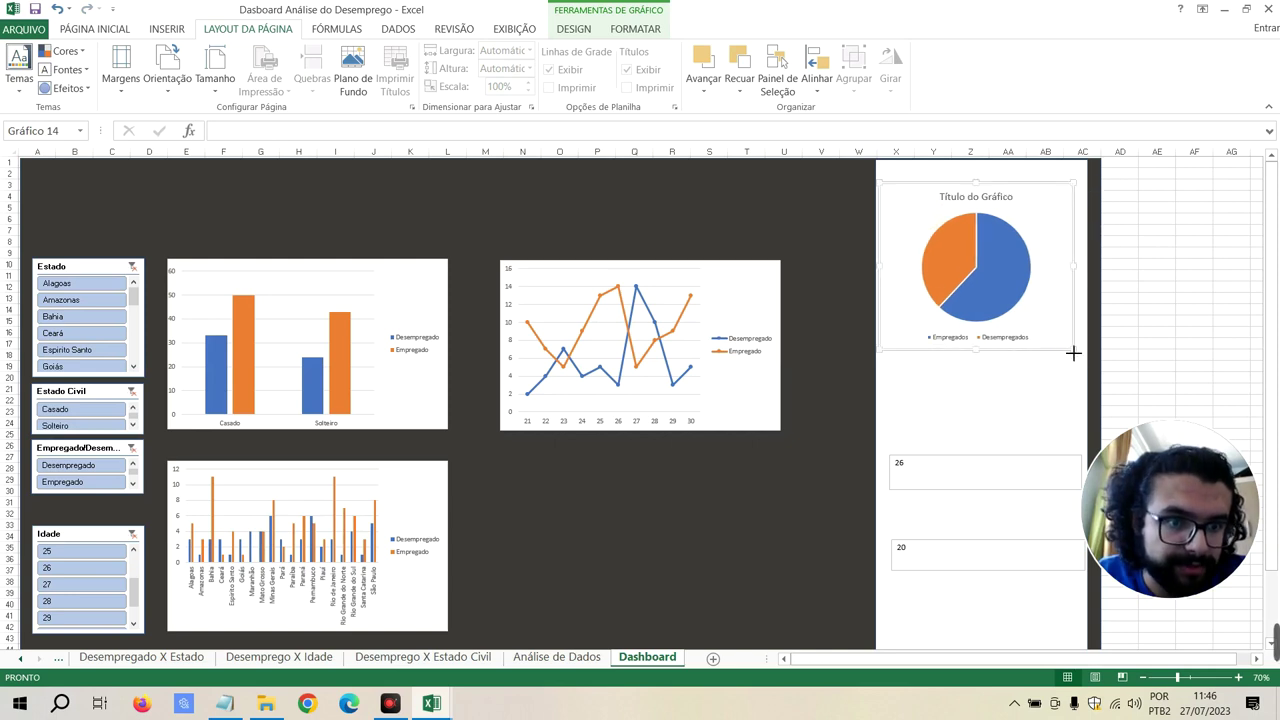
left_click_drag(1074, 351, 1078, 360)
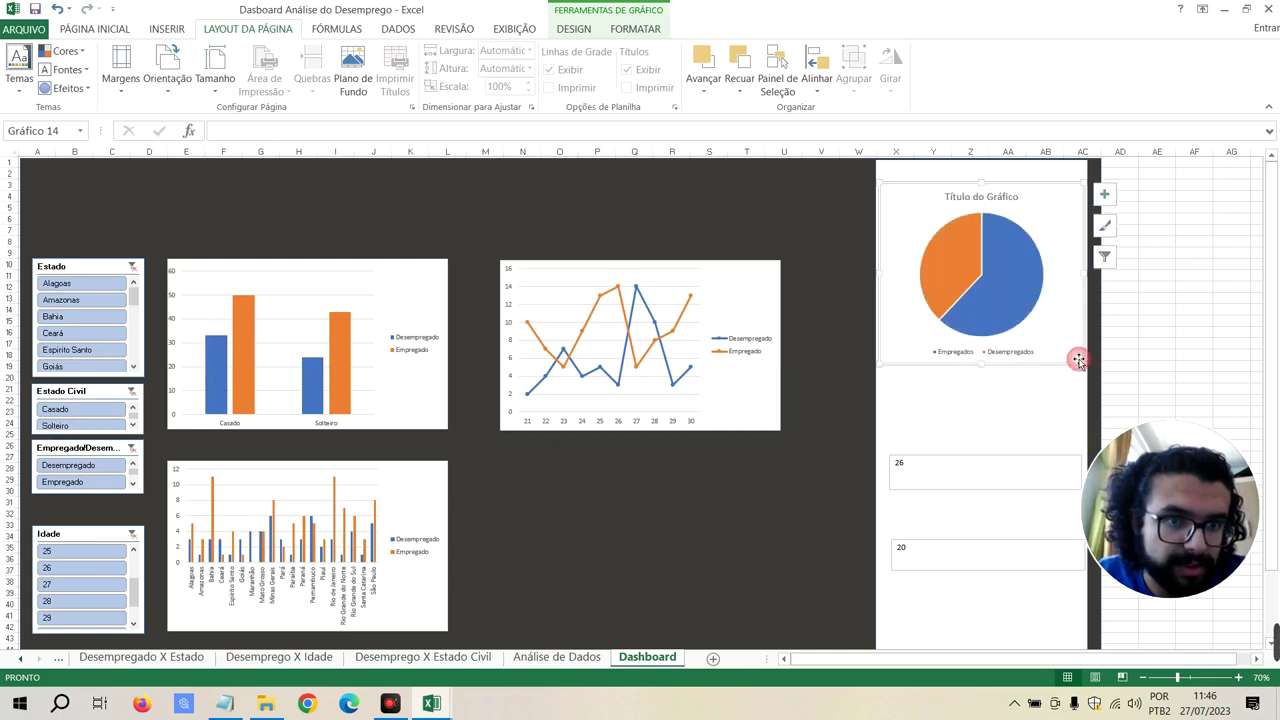
Replace the pie chart title with 'Empregado X Desempregado', set to 16-point bold
double_click(981, 196)
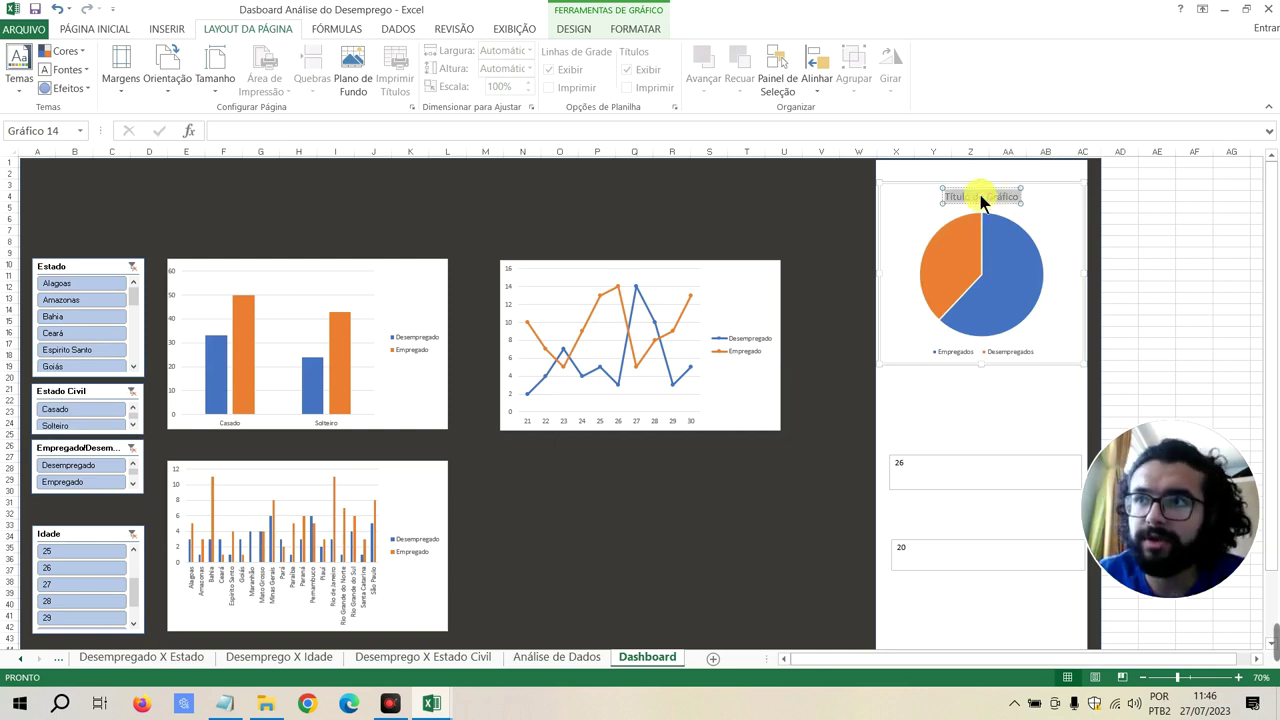
key("Delete")
type("Empregado X Desempregado")
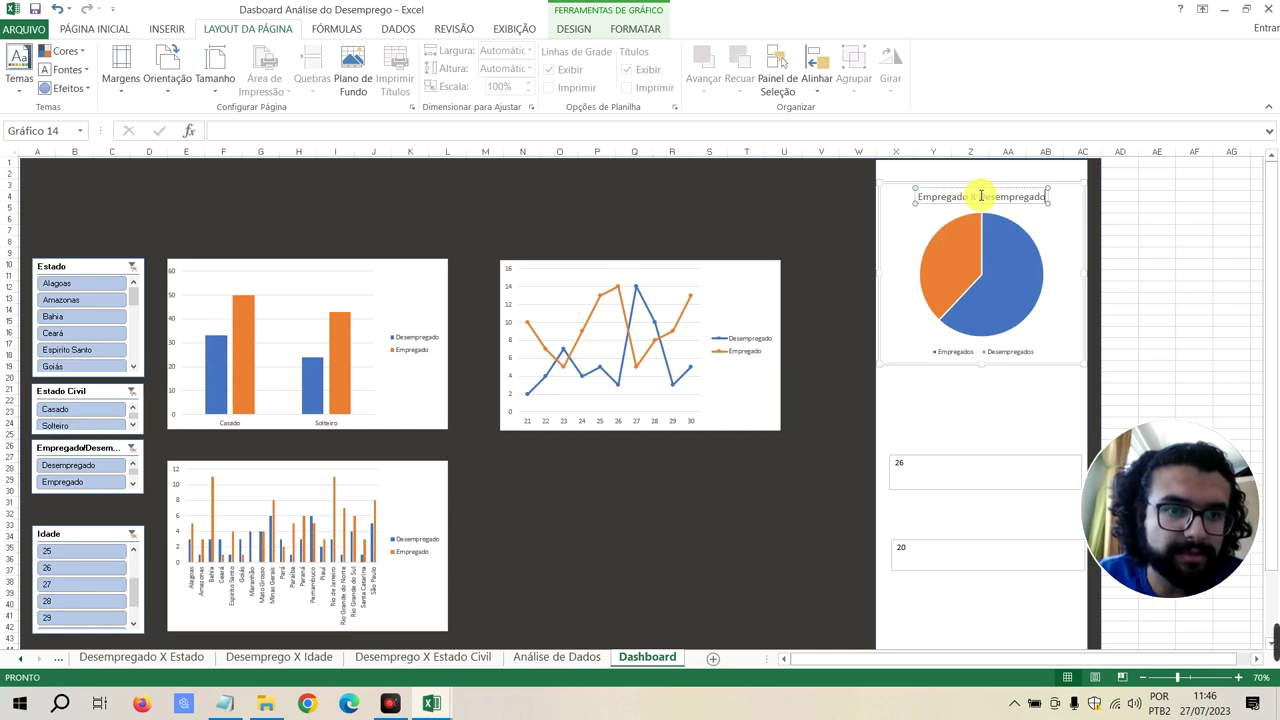
key("Return")
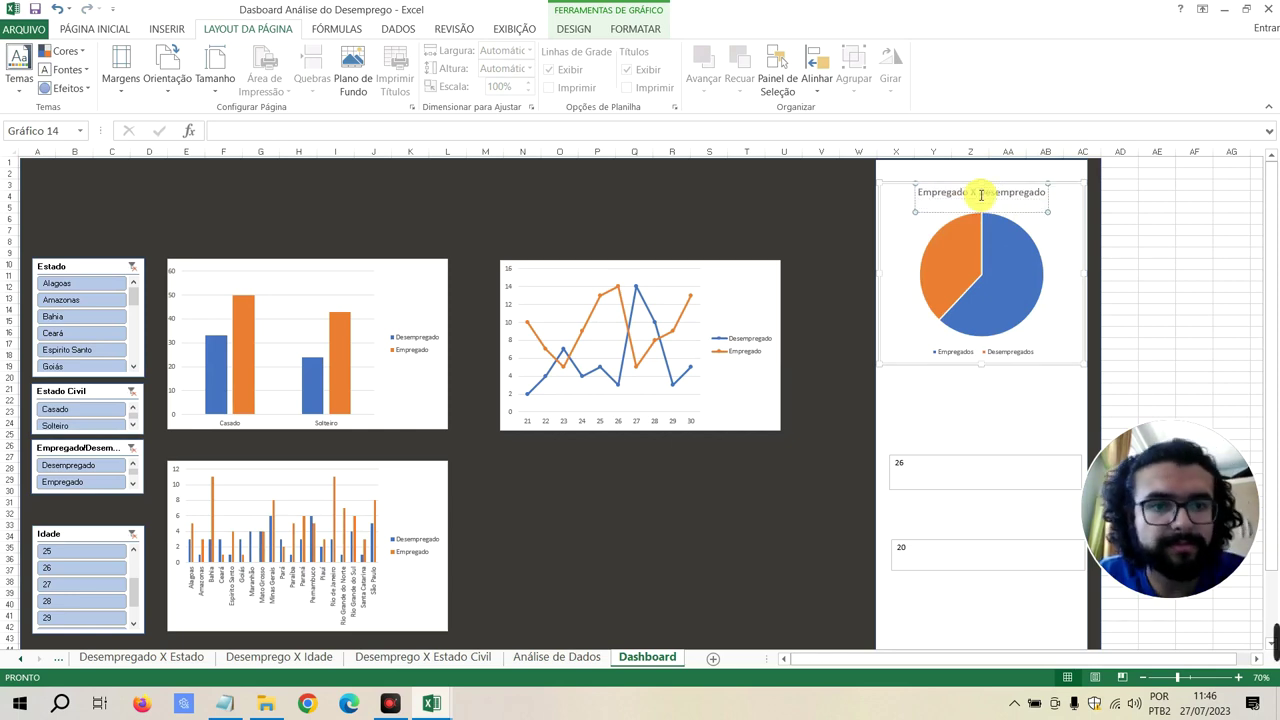
key("BackSpace")
triple_click(981, 196)
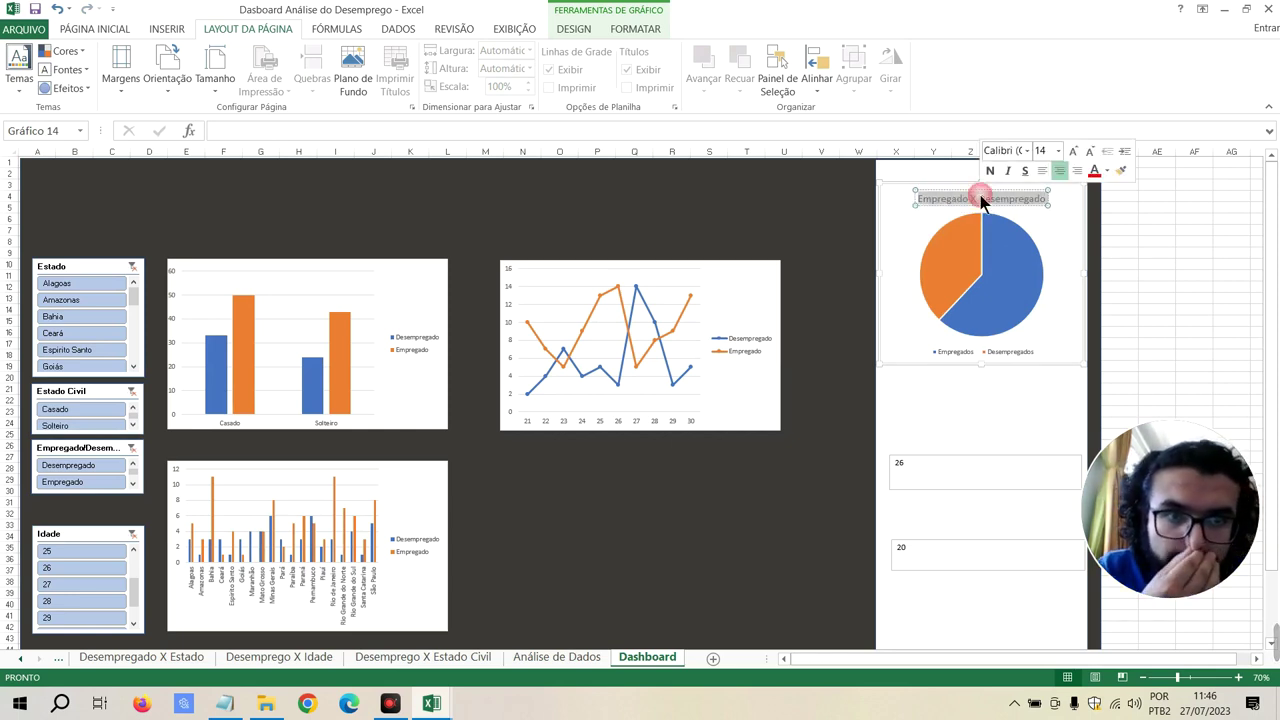
left_click(1080, 153)
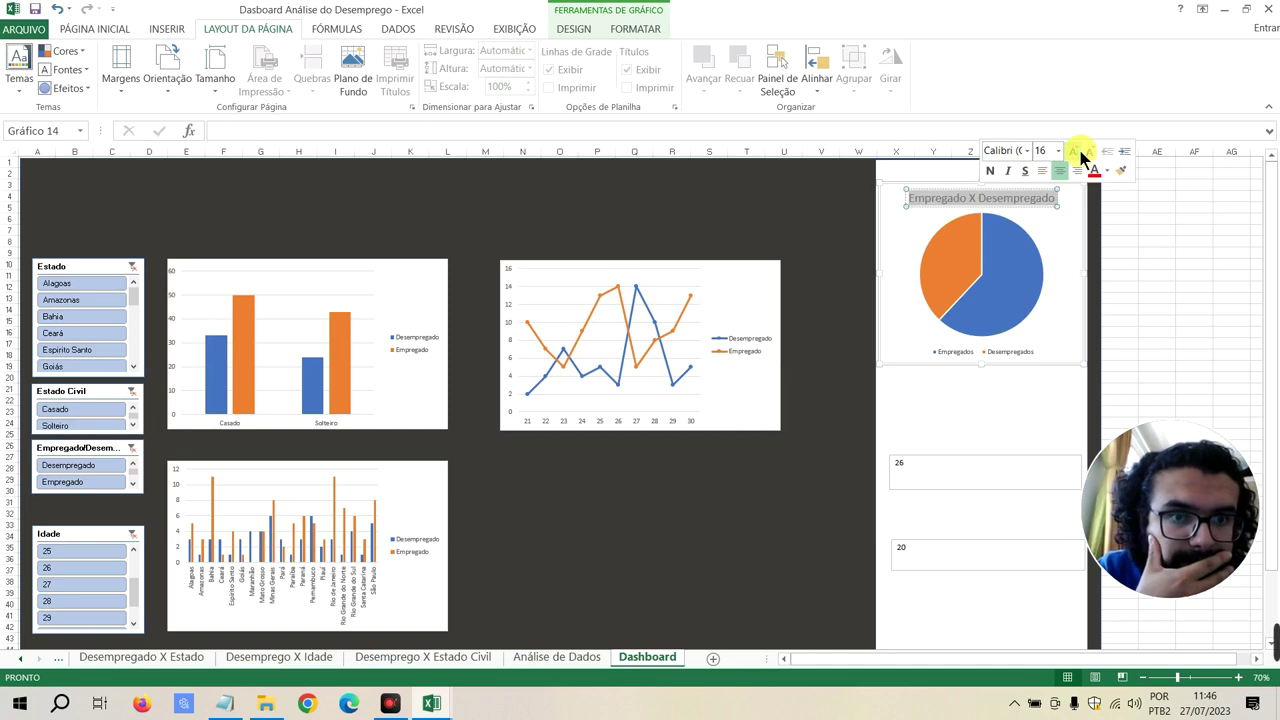
left_click(1080, 153)
left_click(1092, 151)
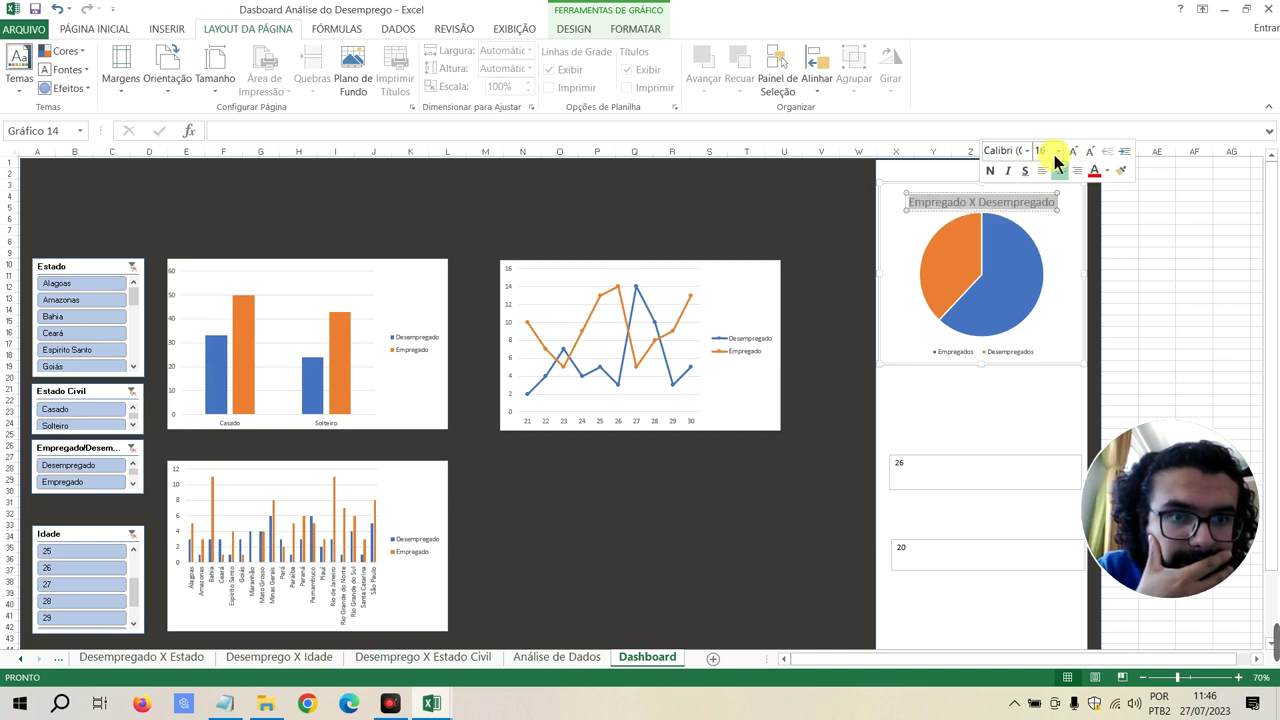
left_click(989, 172)
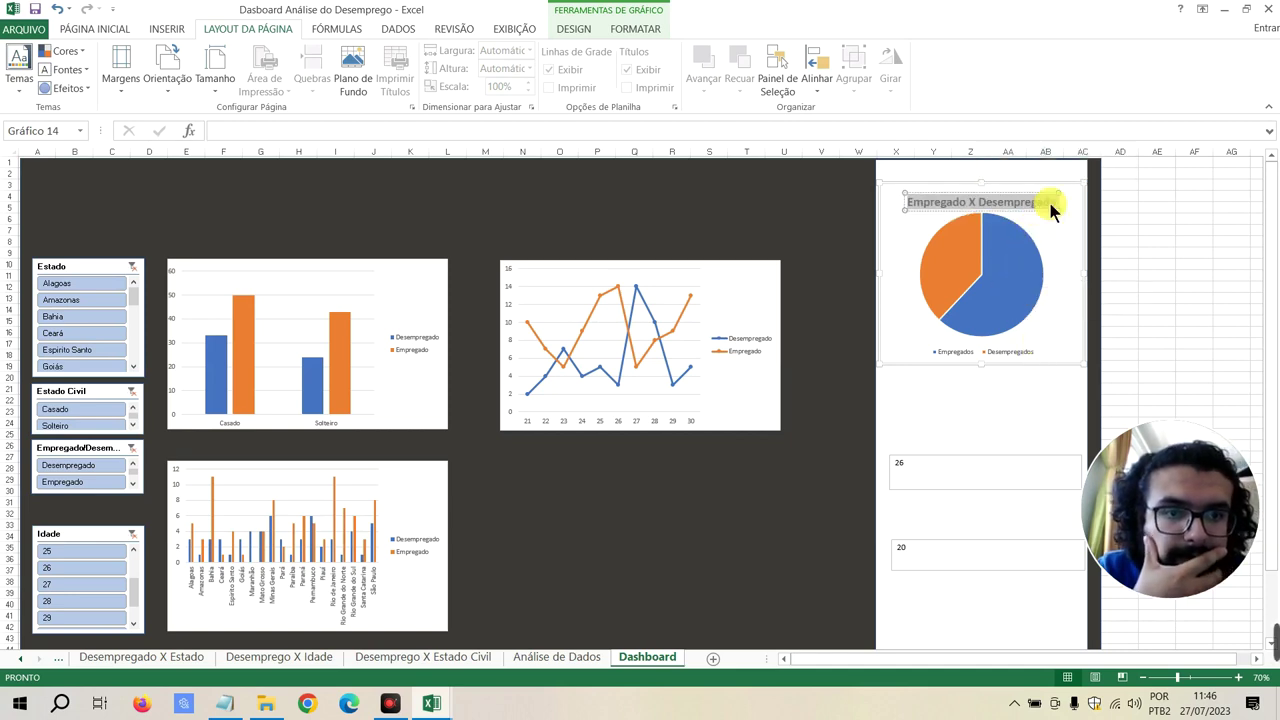
left_click(1104, 194)
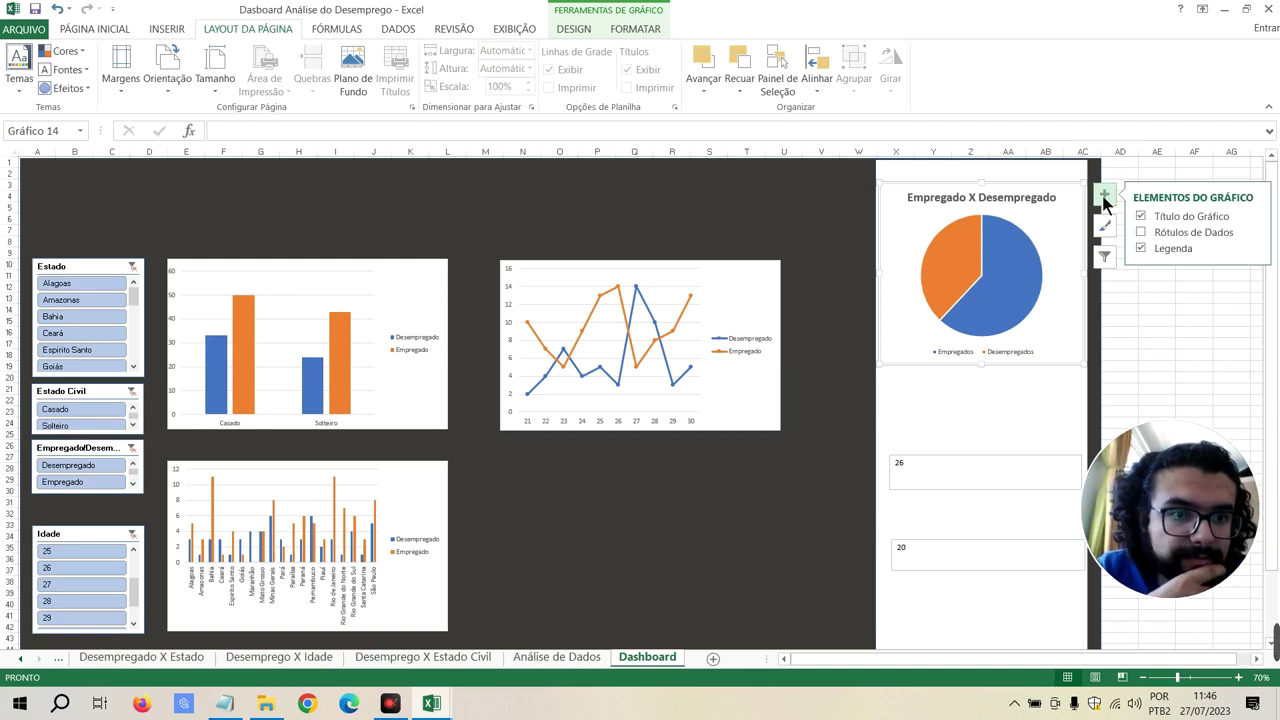
Add data labels (57 and 93) to the pie slices and apply chart Style 1
left_click(1140, 233)
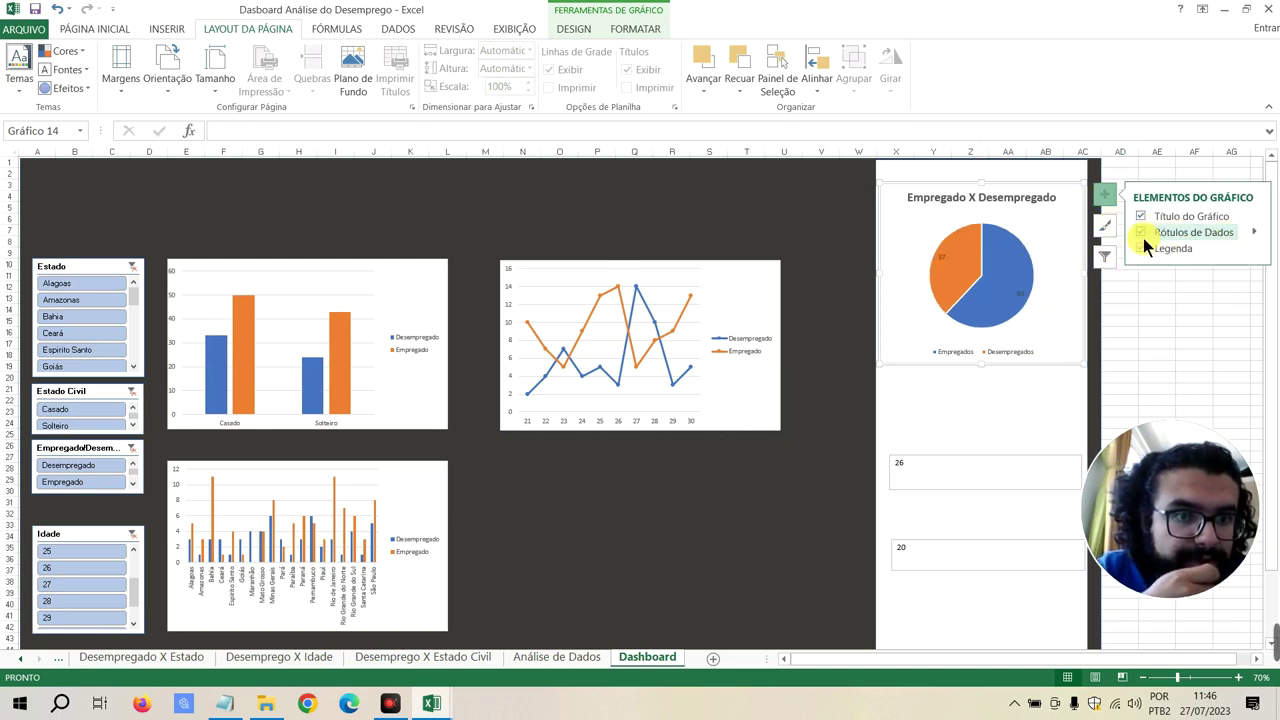
left_click(1104, 225)
scroll(823, 351, "down", 3)
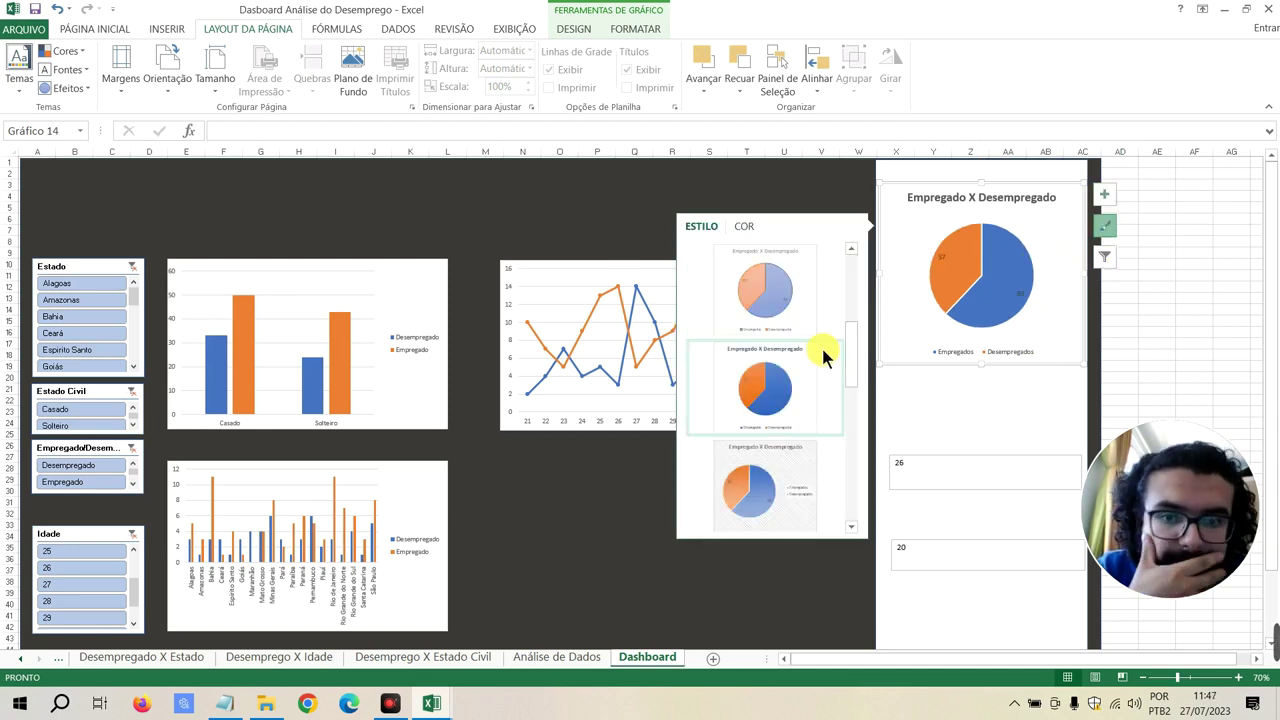
scroll(785, 307, "down", 3)
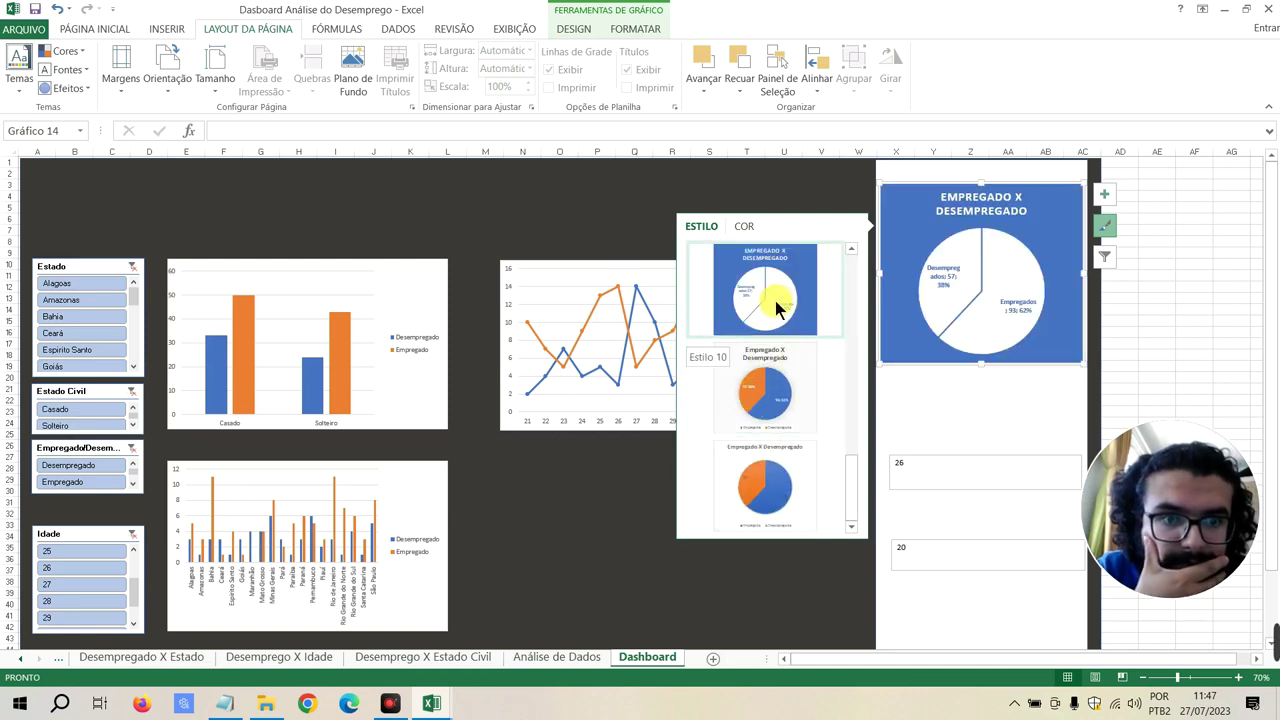
scroll(785, 345, "down", 2)
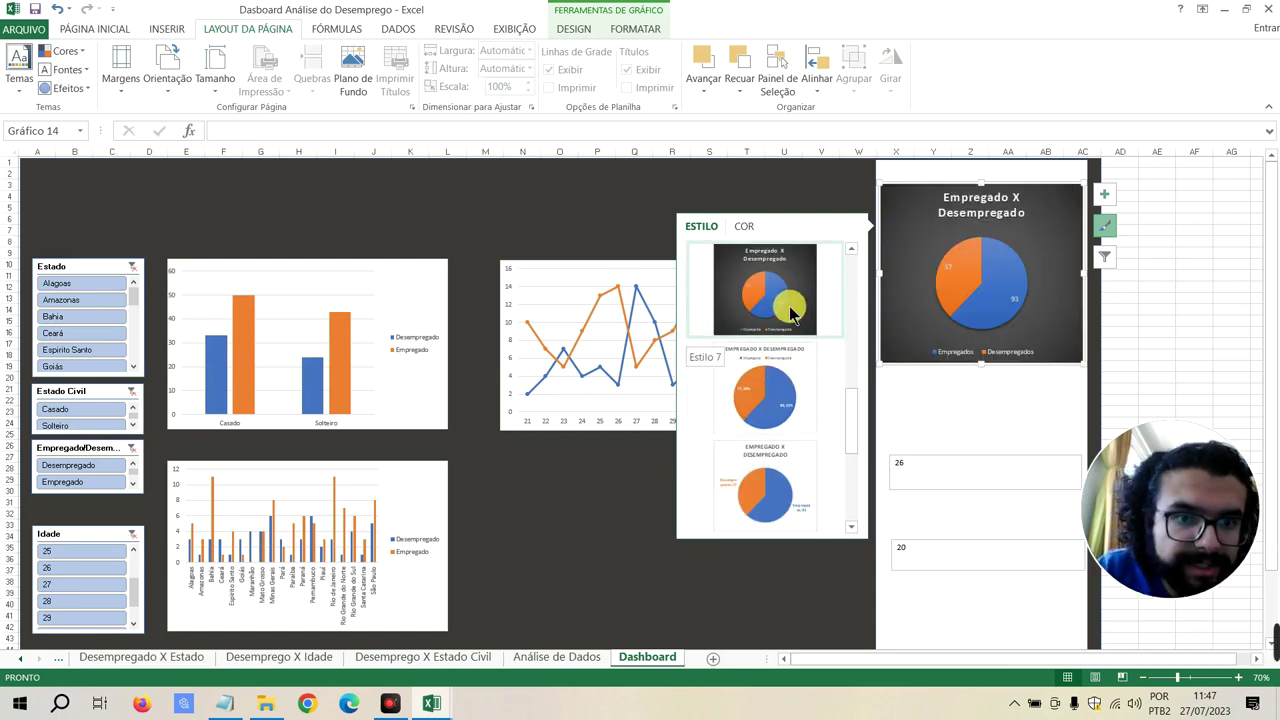
scroll(790, 315, "up", 5)
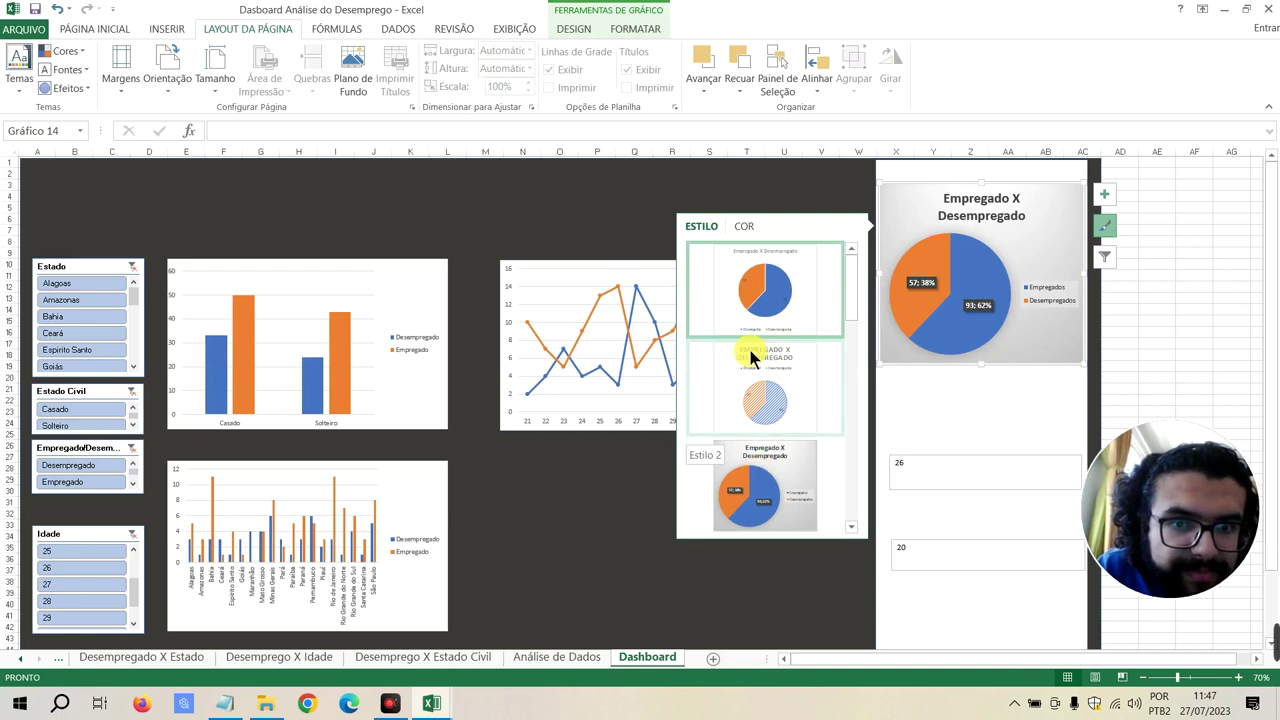
left_click(756, 308)
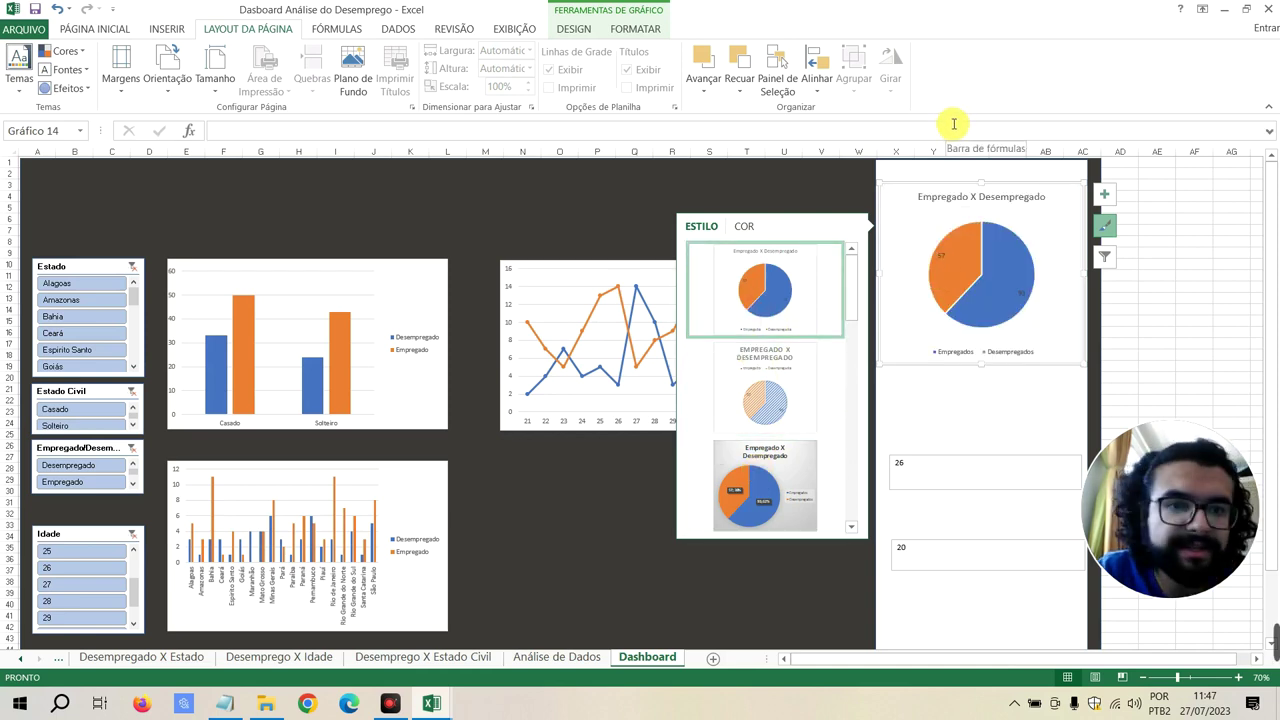
left_click(984, 265)
left_click(984, 266)
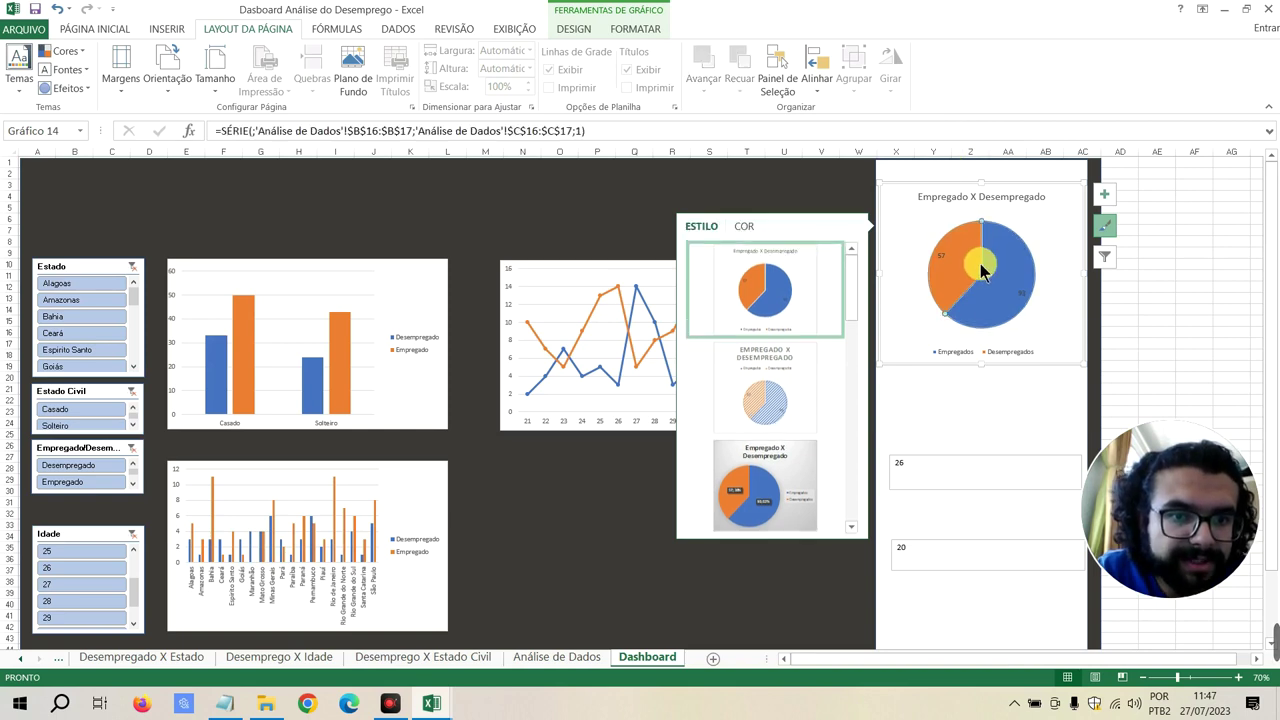
left_click(882, 236)
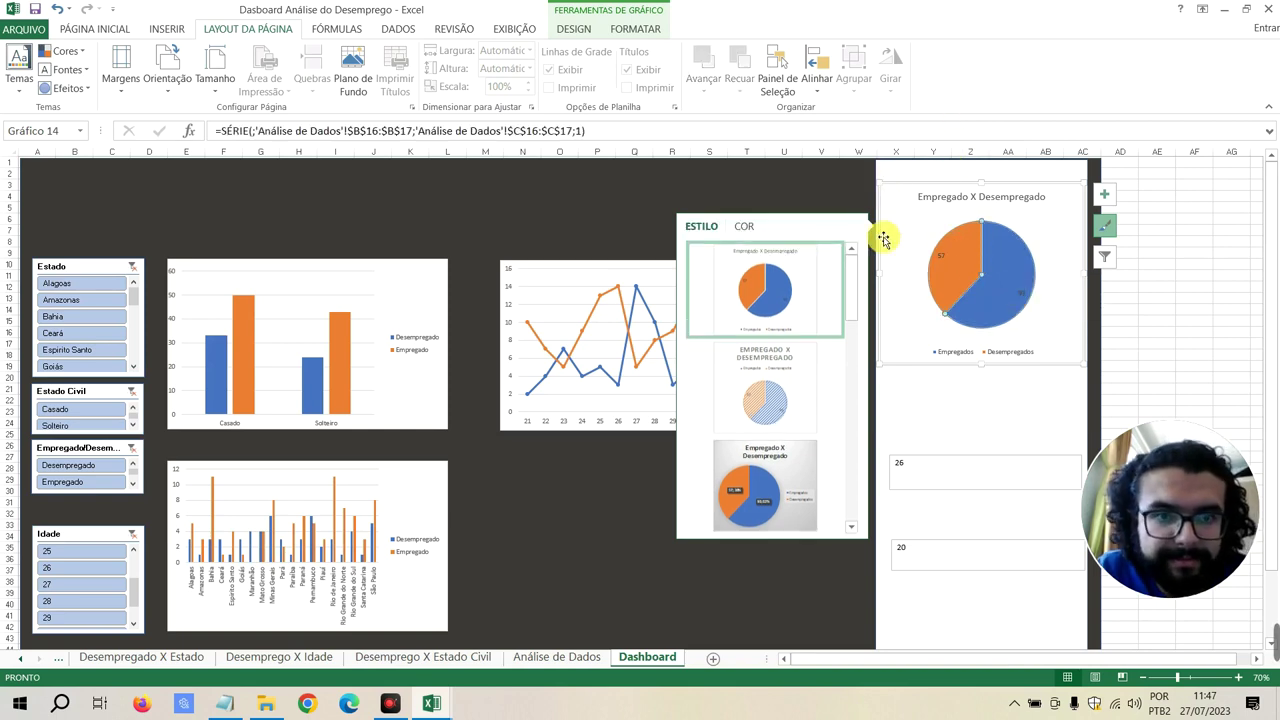
left_click(887, 179)
Move the 26 average box back up and nudge the 20 average box into place
left_click(928, 420)
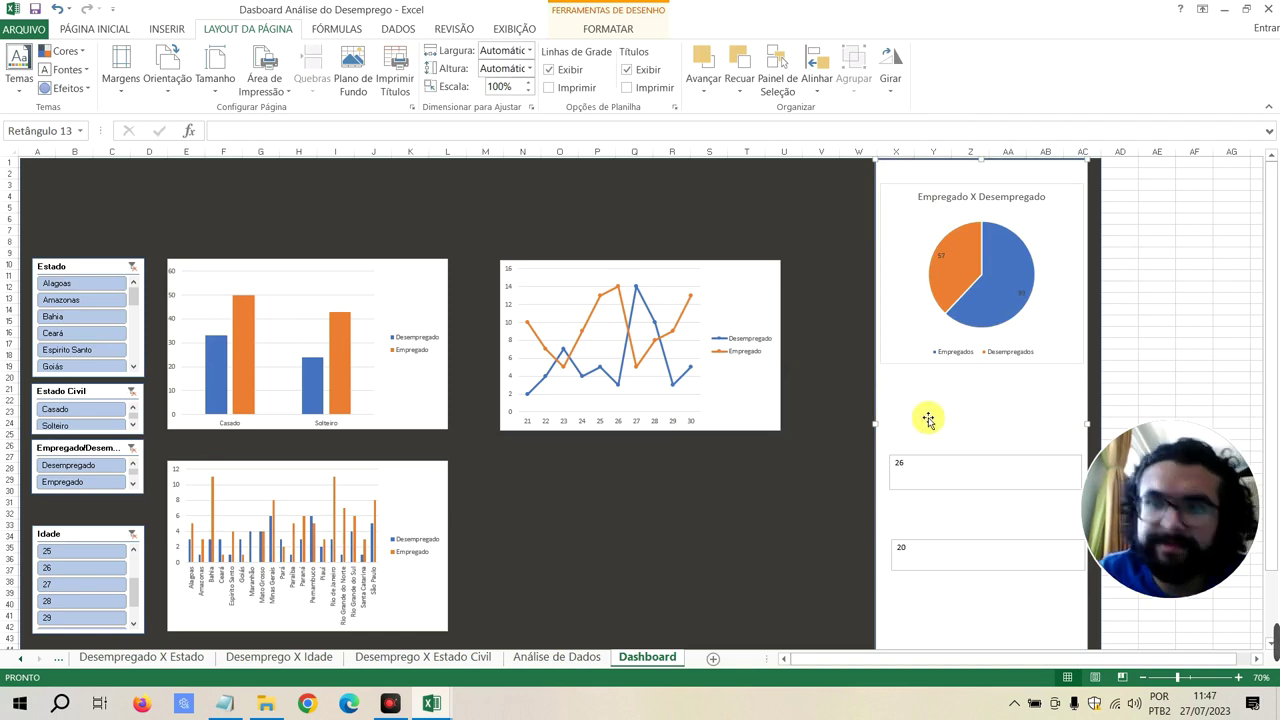
mouse_move(940, 460)
left_mouse_down()
mouse_move(938, 414)
mouse_move(940, 428)
mouse_move(882, 437)
left_mouse_up()
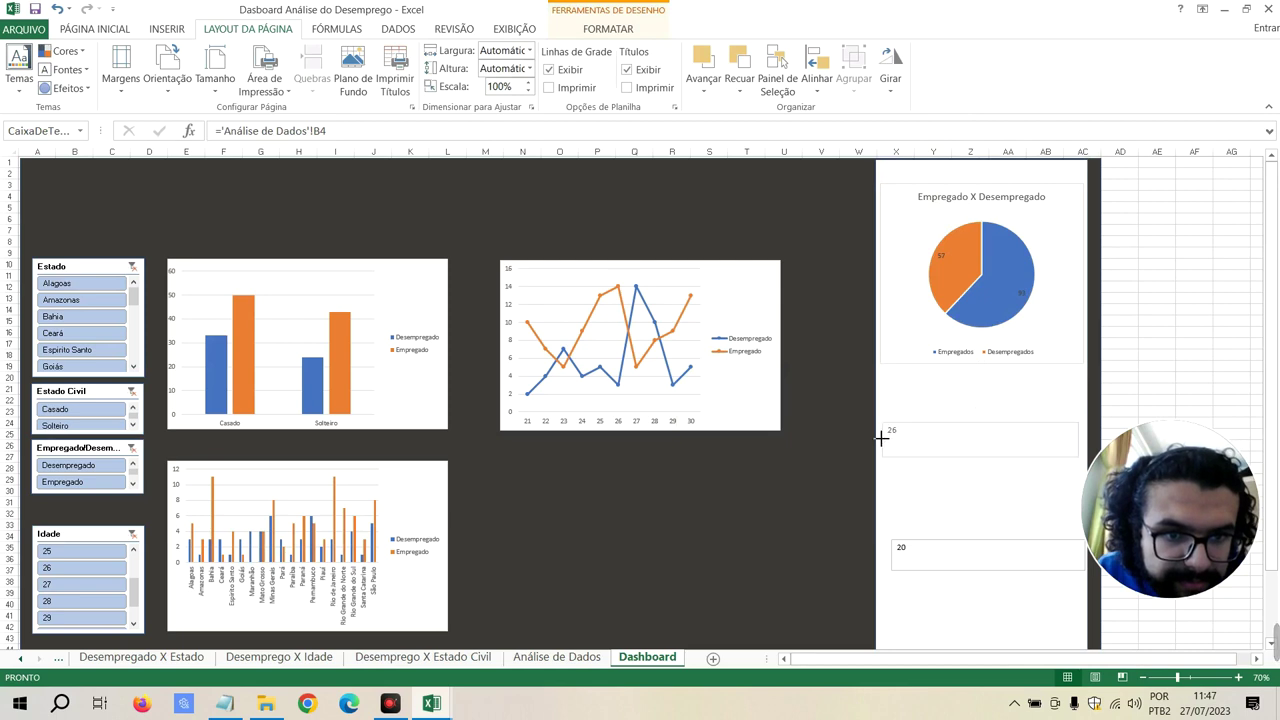
left_click_drag(965, 550, 957, 543)
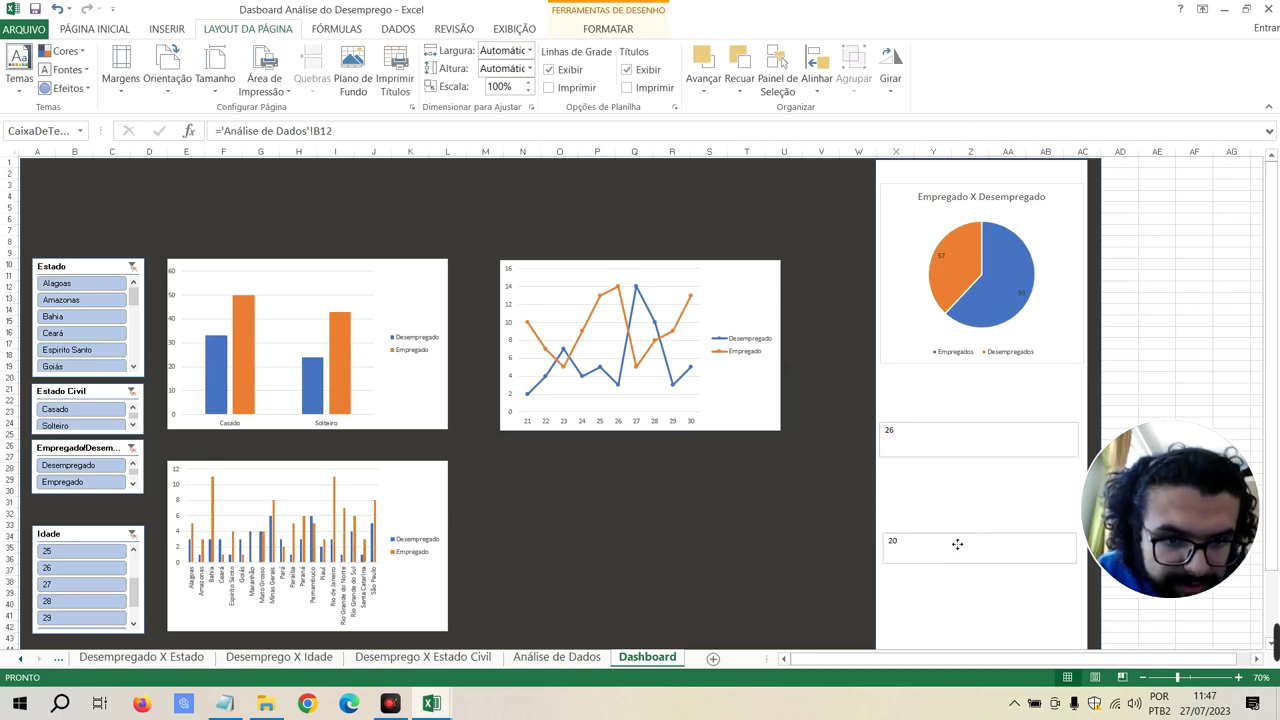
left_click(957, 544)
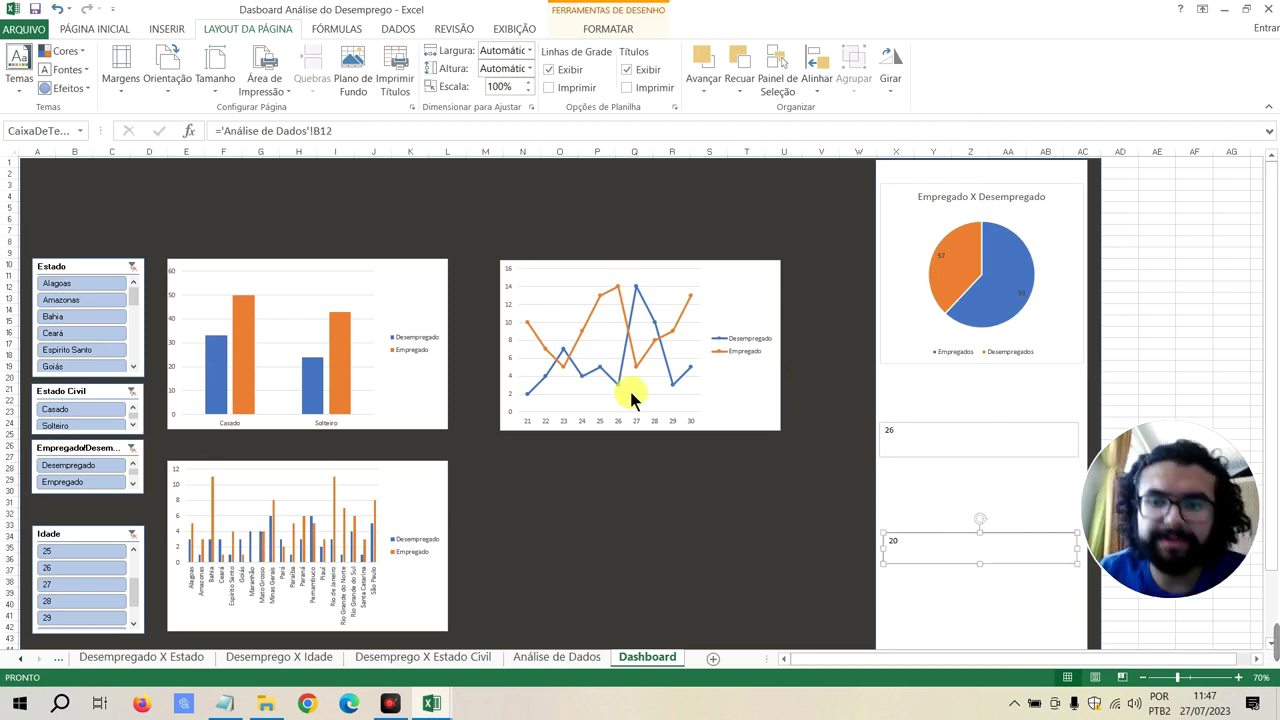
Widen the bottom state-by-state chart by dragging its edge to the right
scroll(631, 386, "down", 1)
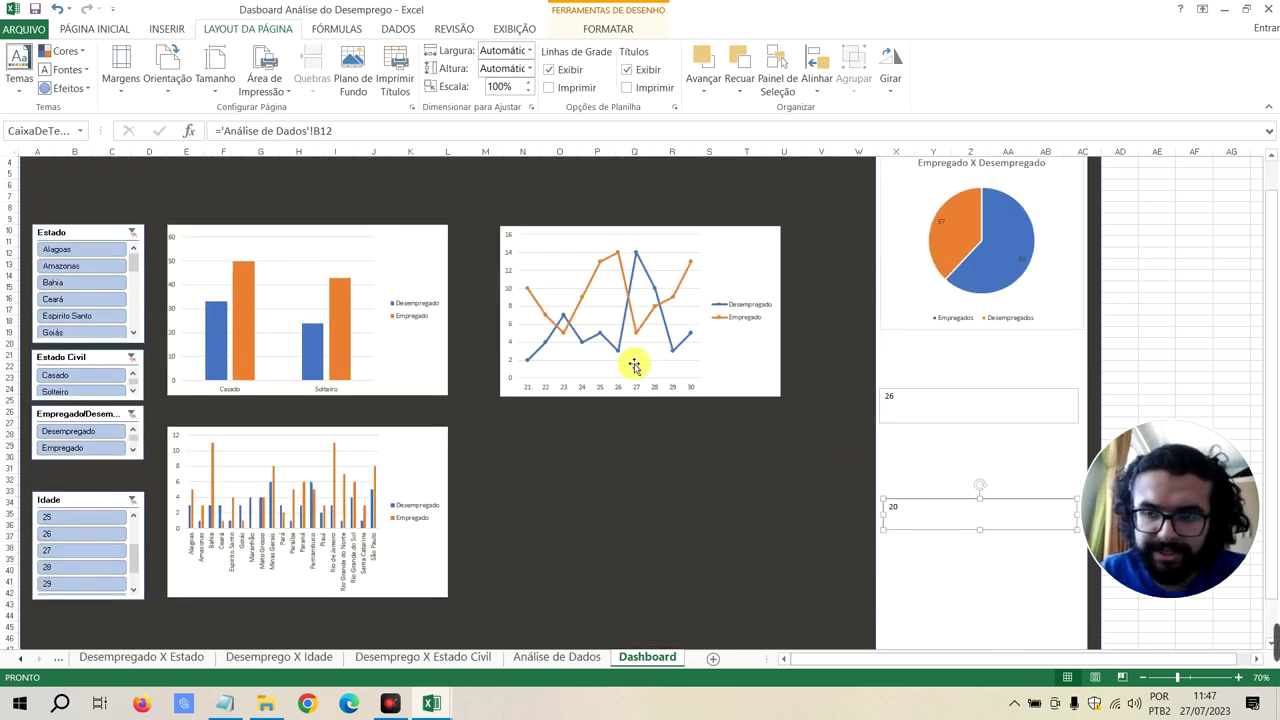
scroll(634, 366, "up", 1)
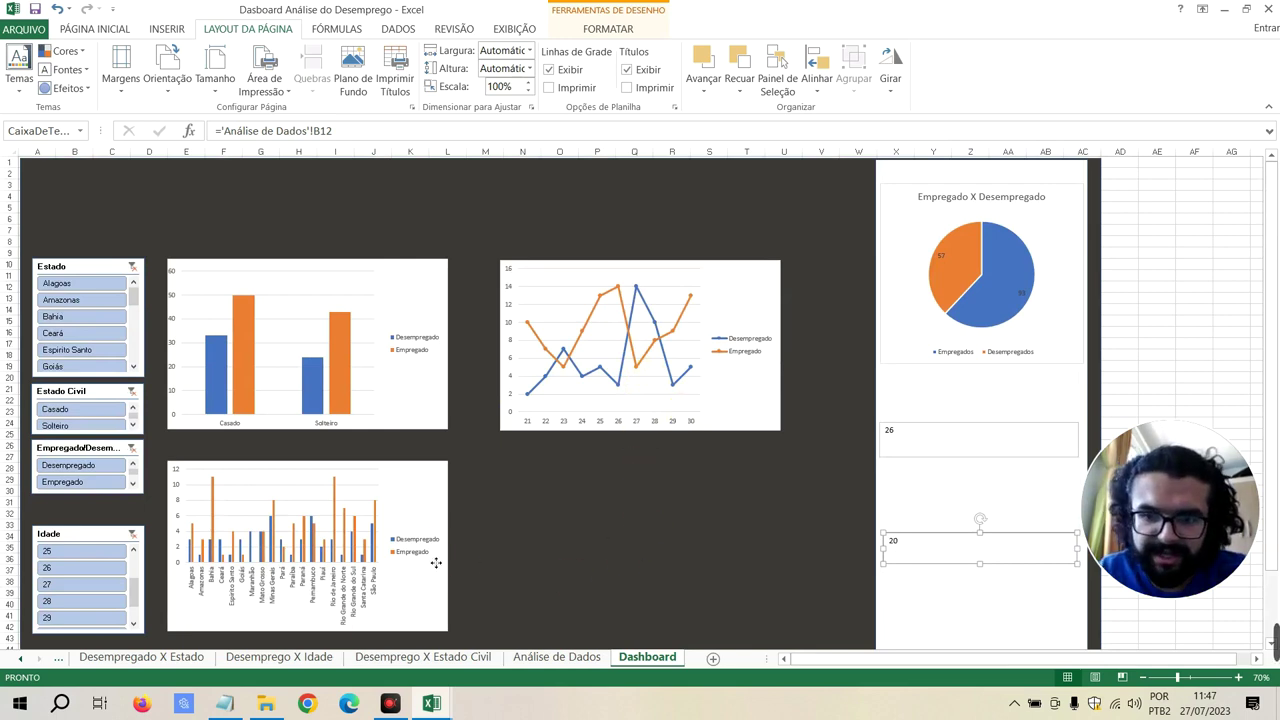
left_click(440, 540)
left_click_drag(447, 543, 785, 562)
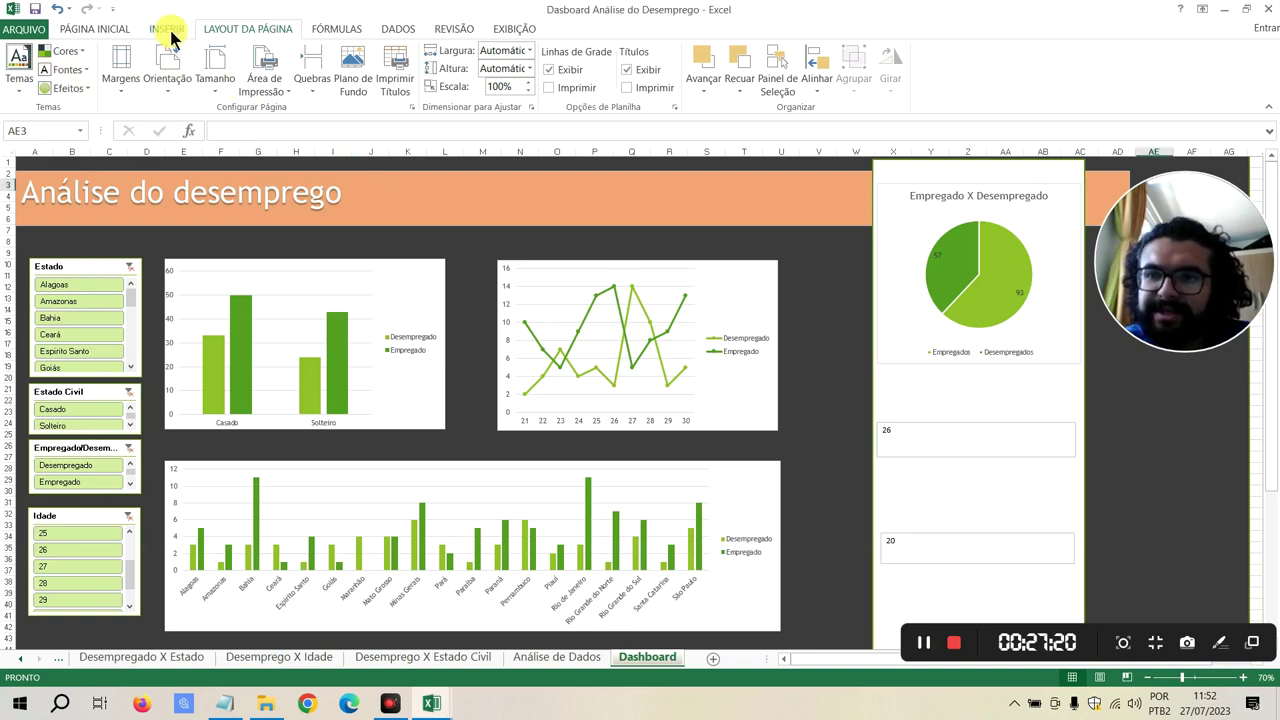
left_click(14, 97)
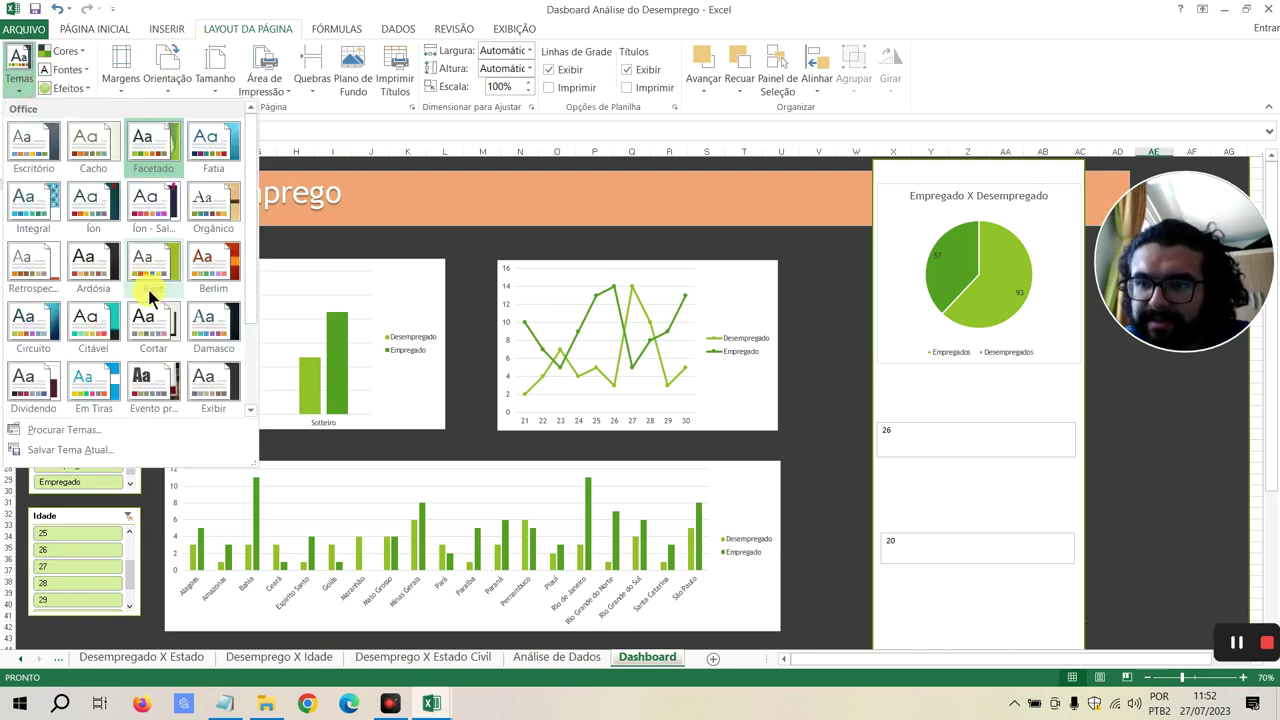
scroll(149, 291, "down", 2)
scroll(170, 310, "up", 2)
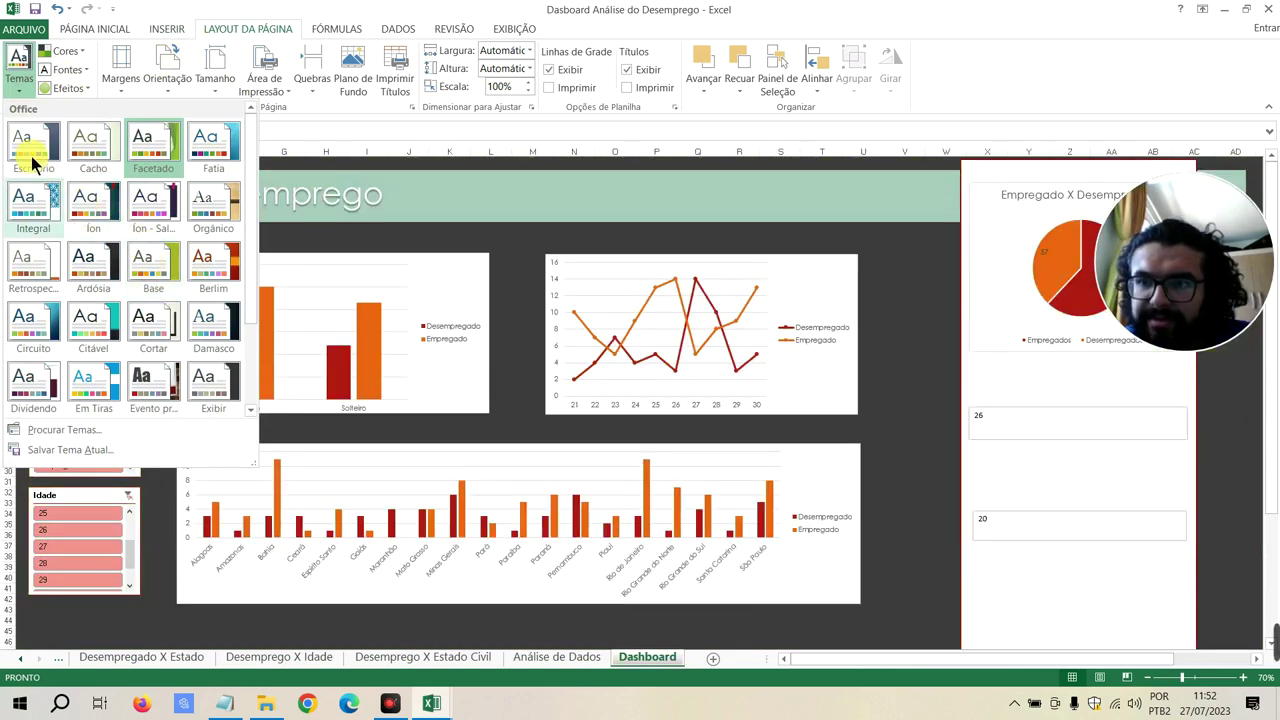
left_click(170, 152)
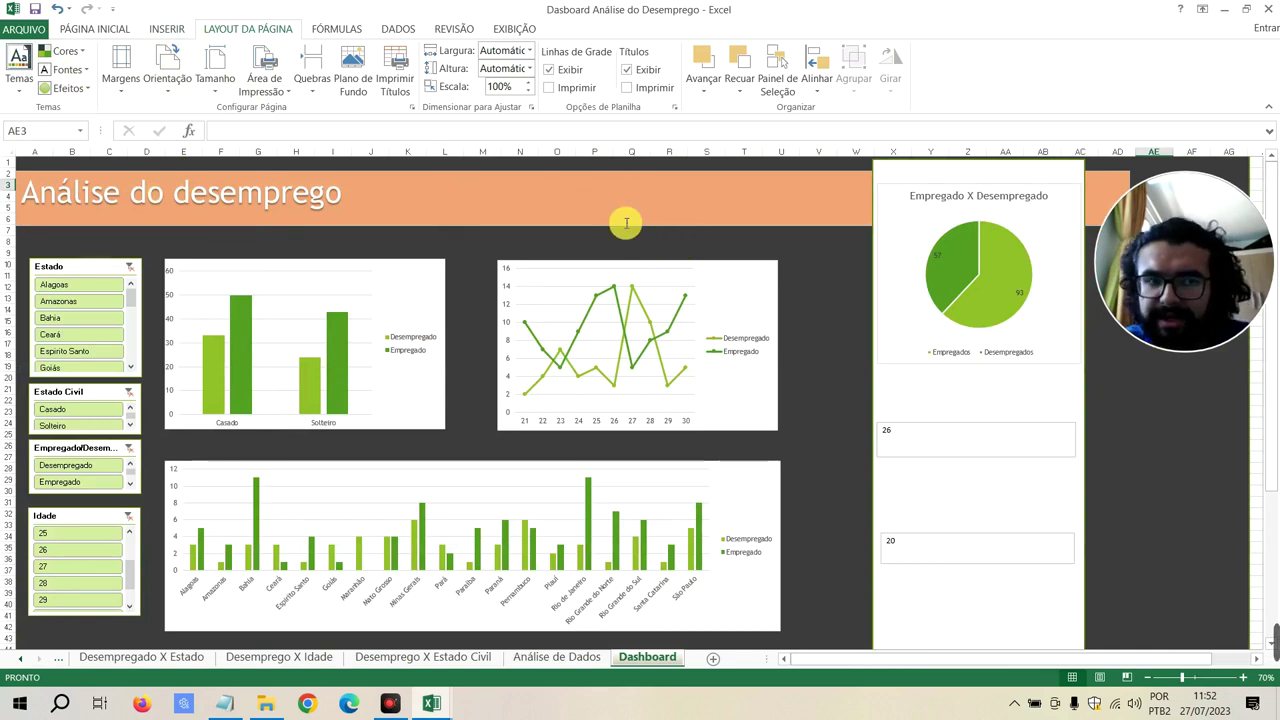
Widen the Casado/Solteiro bar chart on both sides and clear two slicers' filters
left_click(412, 368)
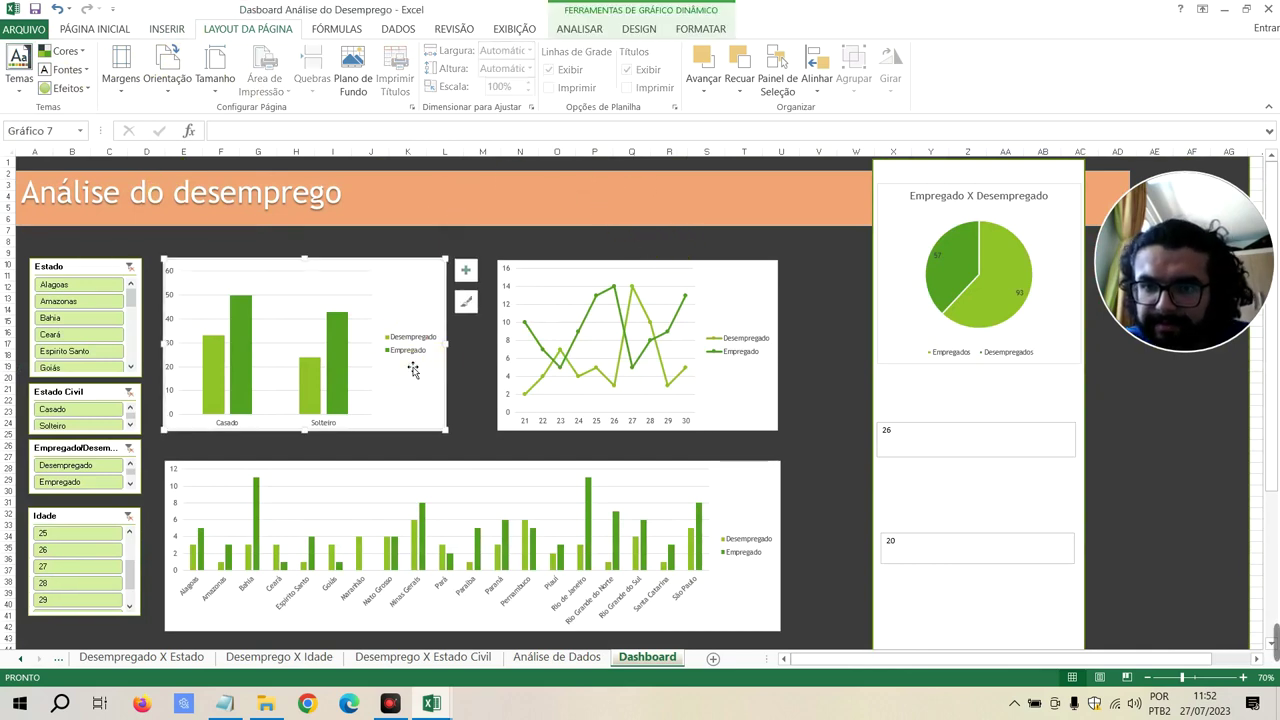
left_click_drag(448, 343, 466, 343)
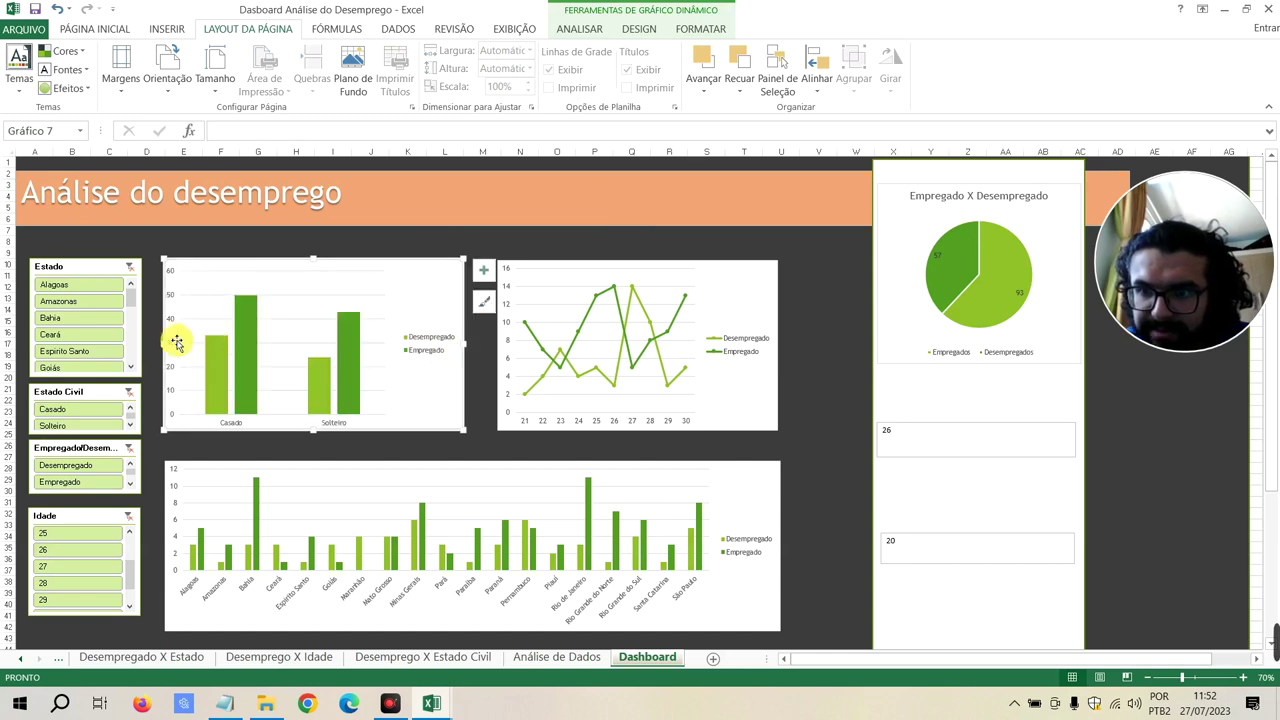
left_click_drag(162, 349, 159, 349)
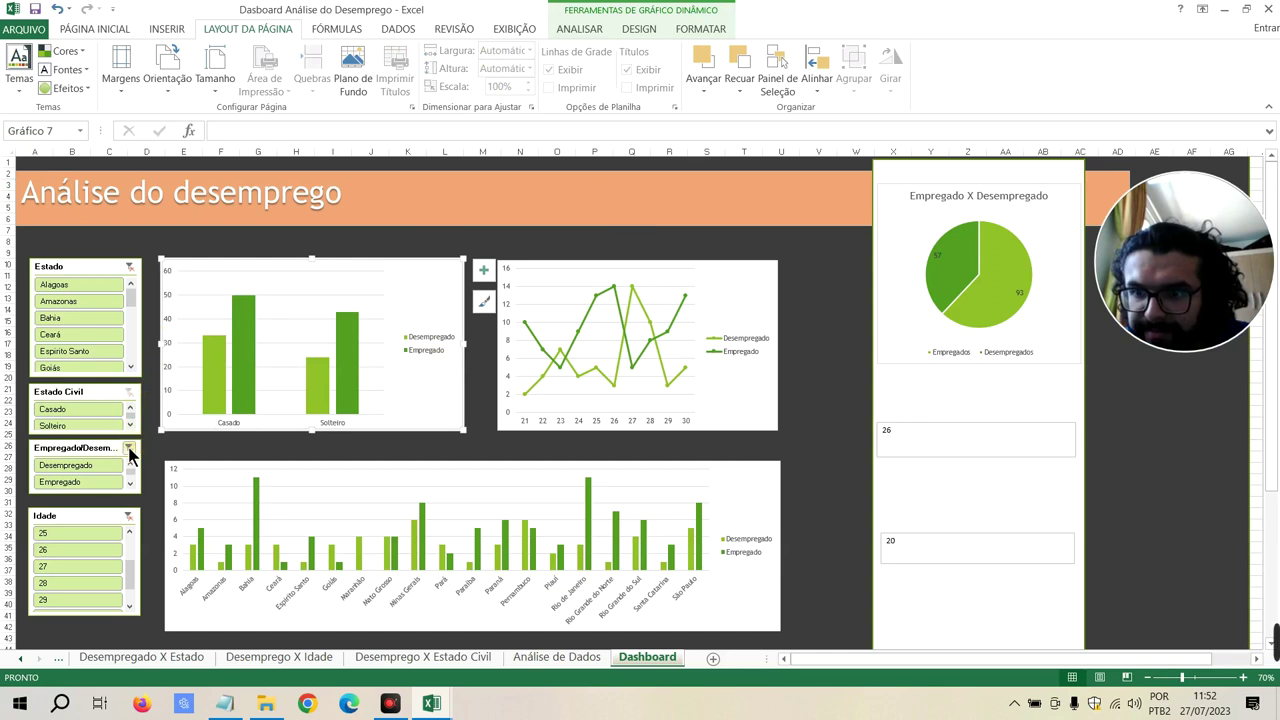
left_click(127, 516)
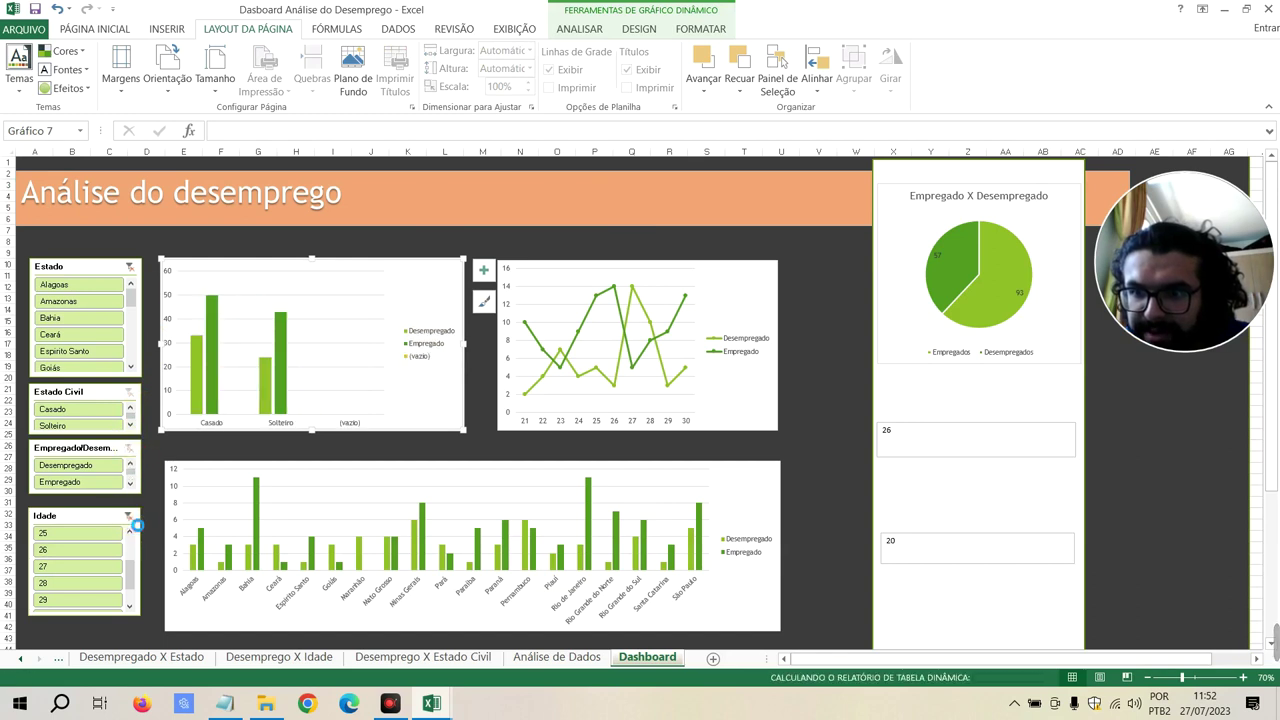
left_click(129, 267)
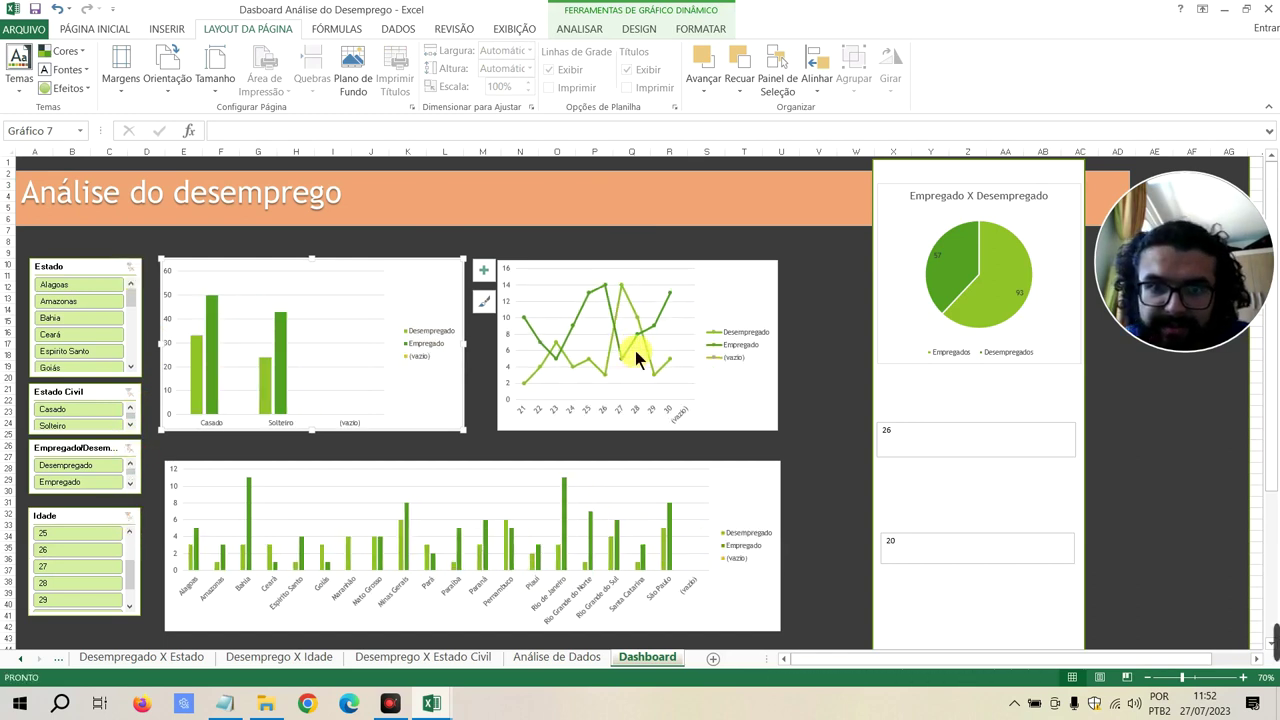
Open formatting for the age line chart and dark background, then close the Format pane
left_click(717, 402)
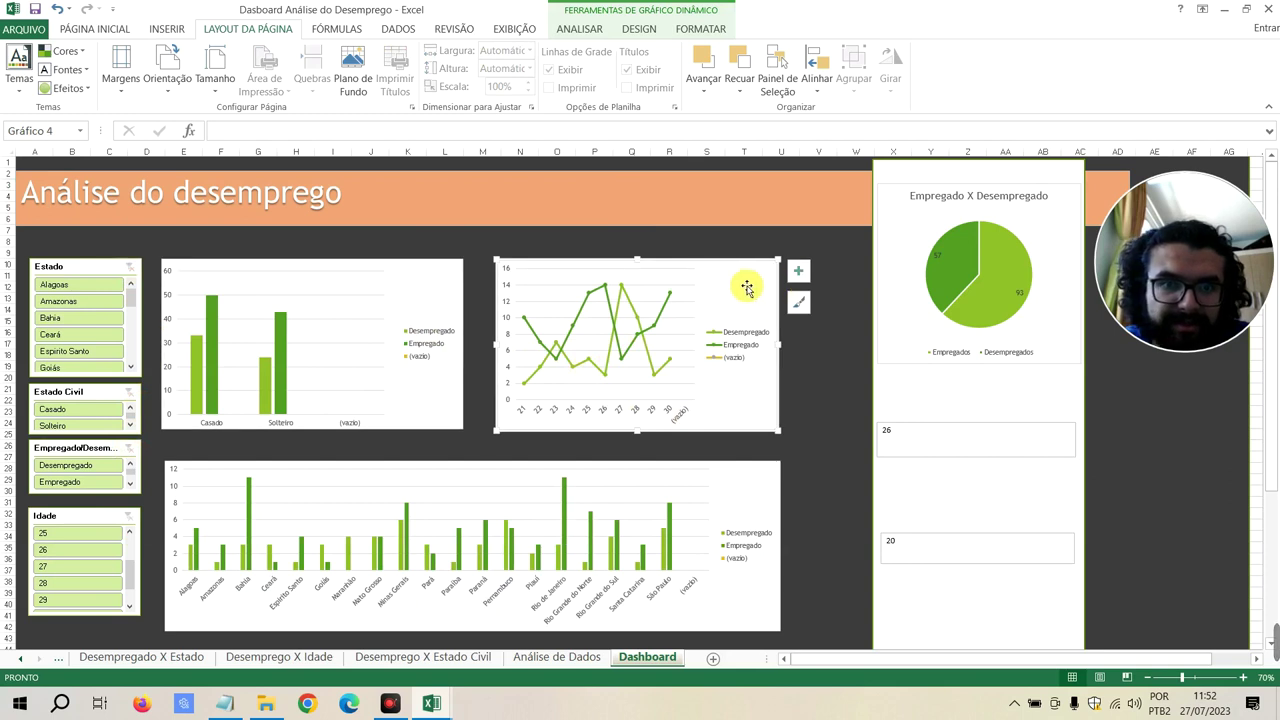
double_click(899, 257)
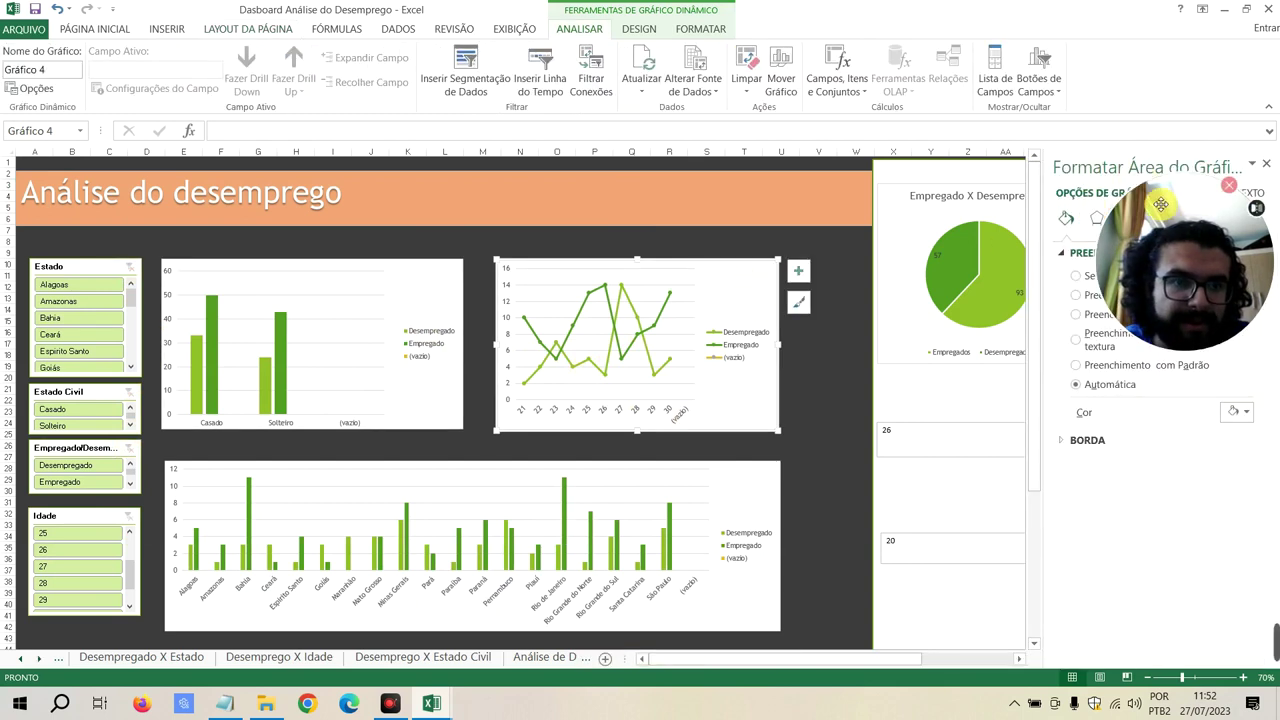
mouse_move(1160, 200)
left_mouse_down()
mouse_move(937, 430)
mouse_move(904, 439)
left_mouse_up()
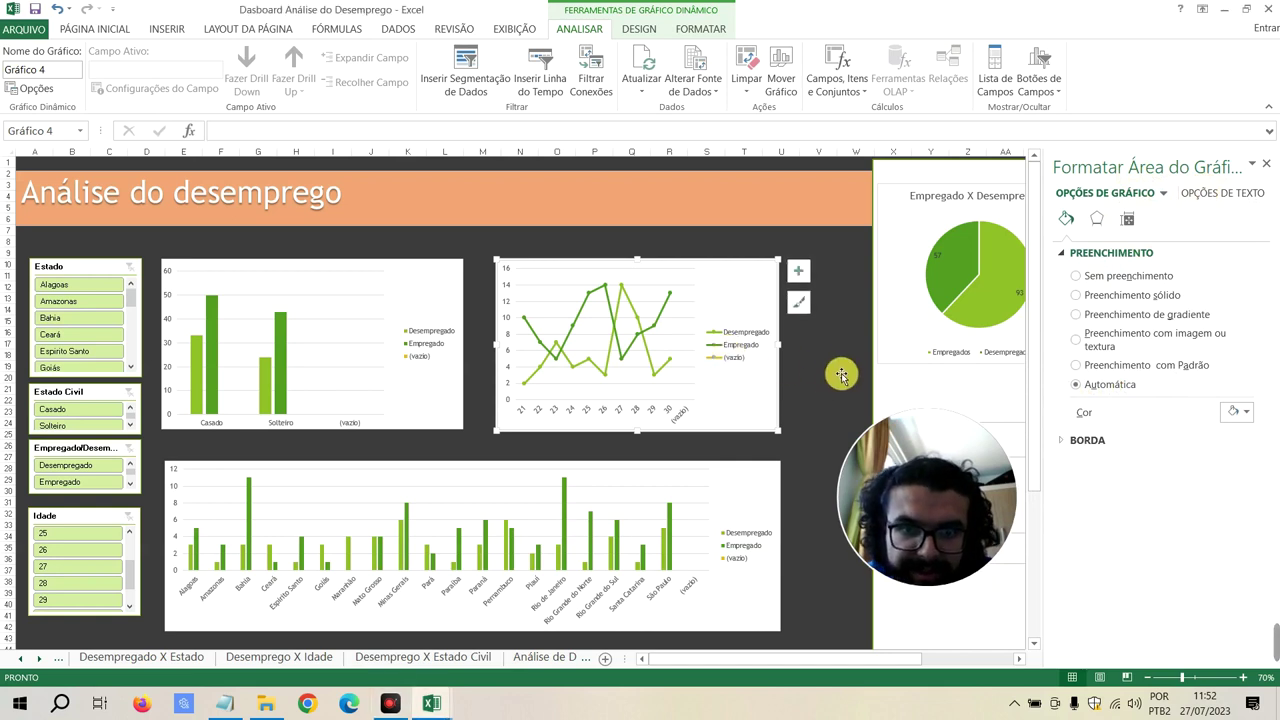
left_click(806, 370)
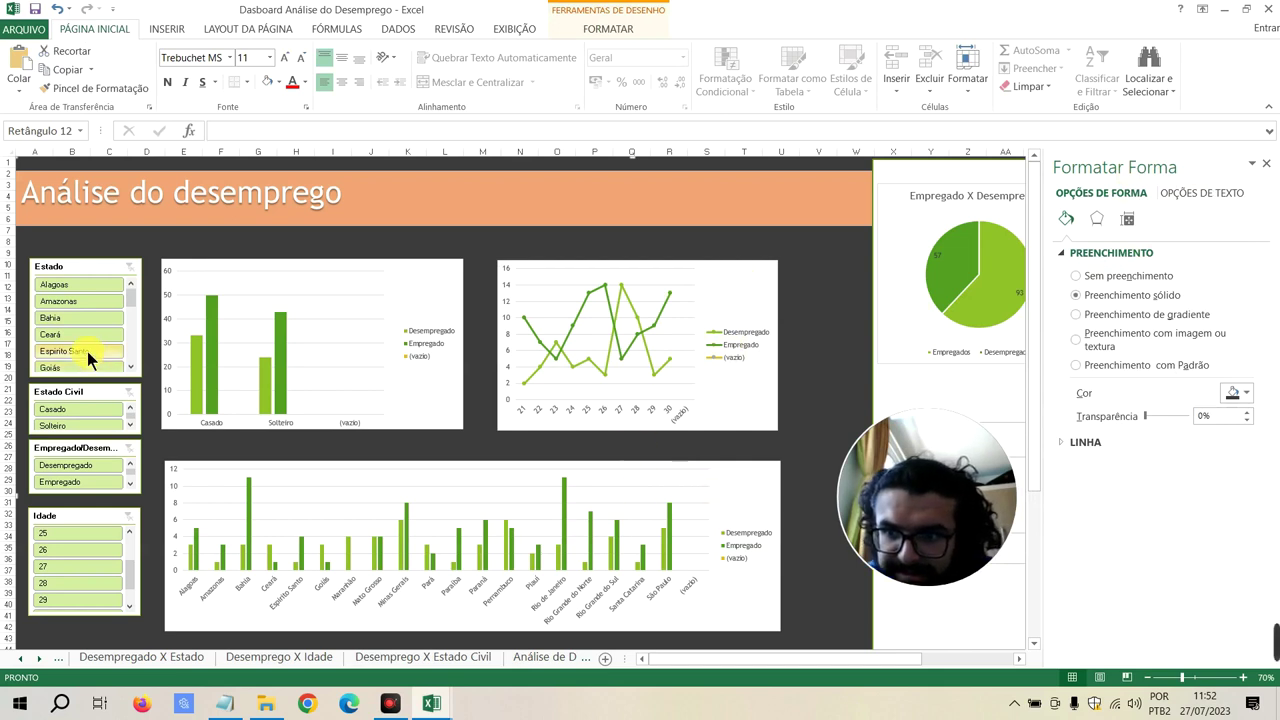
scroll(90, 340, "down", 5)
scroll(103, 321, "up", 5)
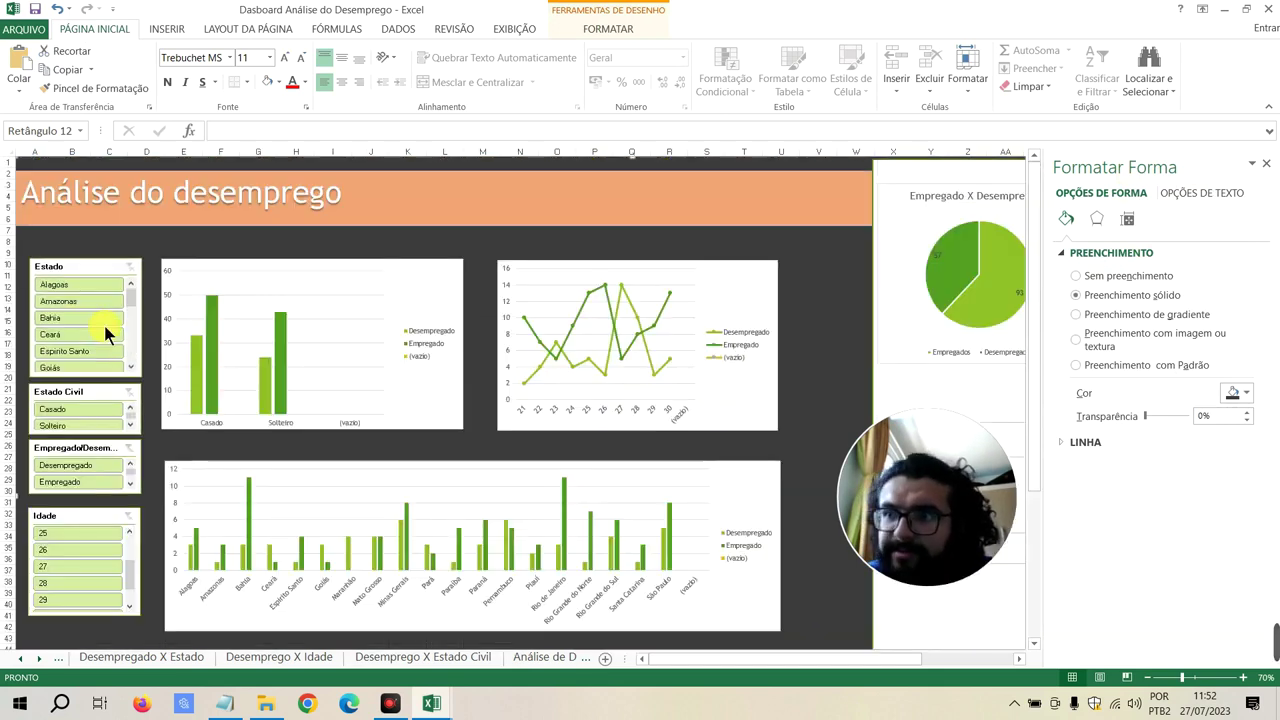
left_click(1266, 163)
mouse_move(923, 432)
left_mouse_down()
mouse_move(1184, 290)
mouse_move(1176, 308)
left_mouse_up()
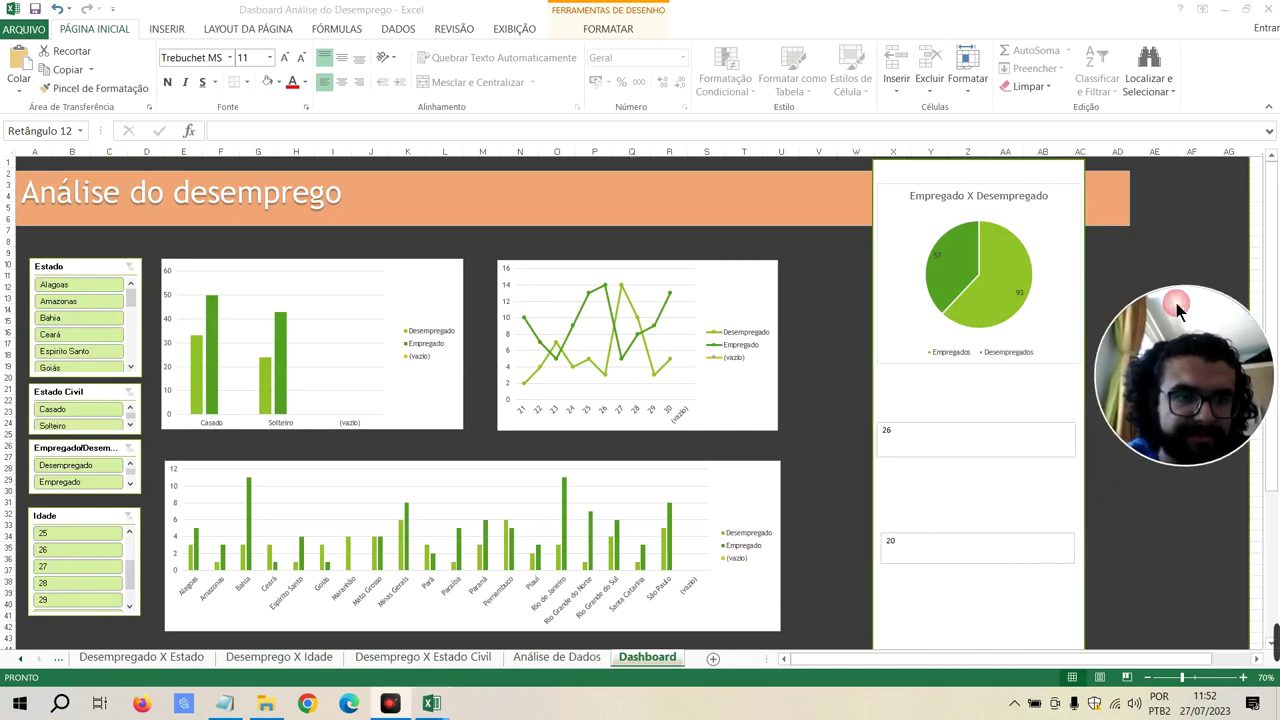
Shorten the orange title banner so it ends at the side panel
left_click(1125, 205)
left_click(1115, 196)
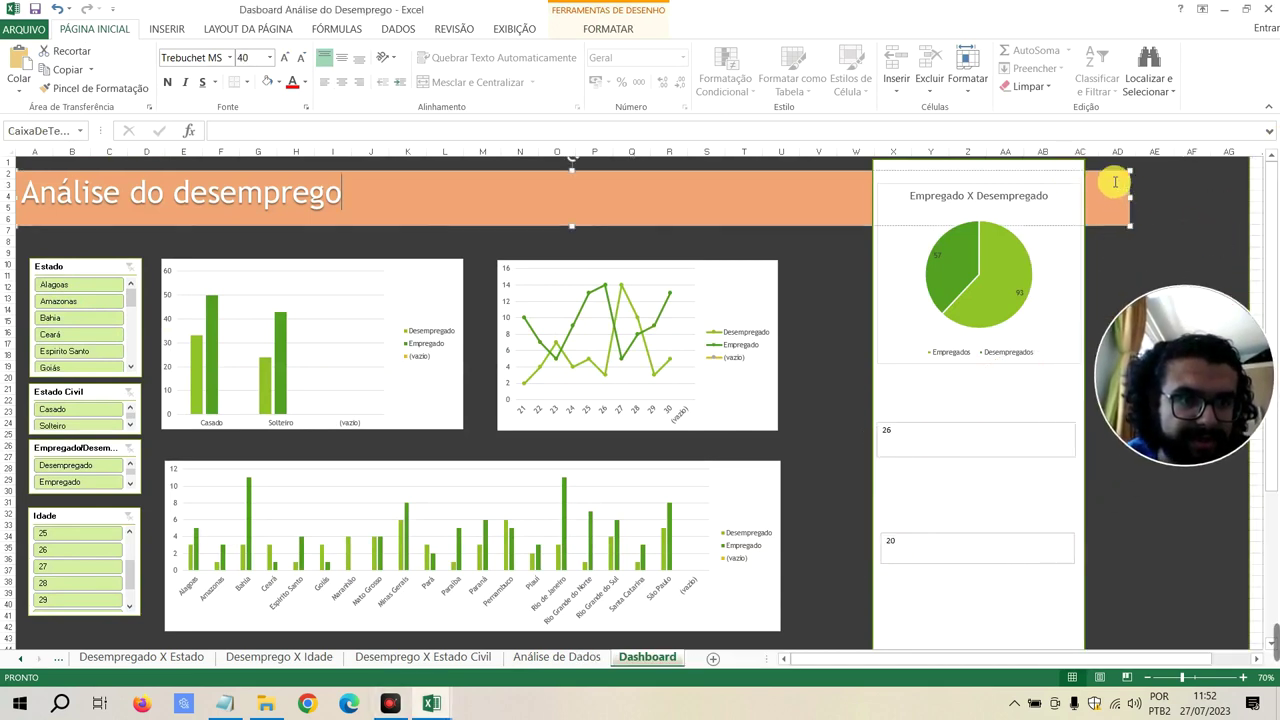
left_click_drag(1130, 198, 1083, 197)
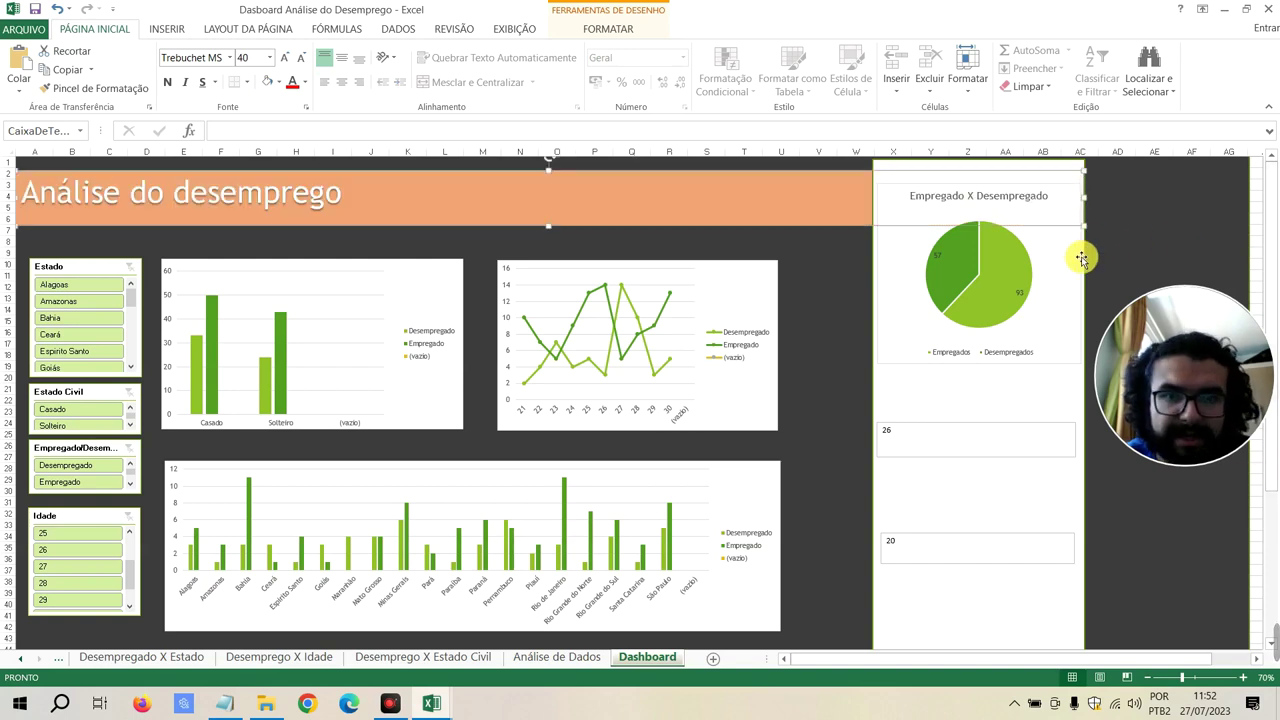
Narrow the dark background rectangle to end at the side panel
left_click(1240, 478)
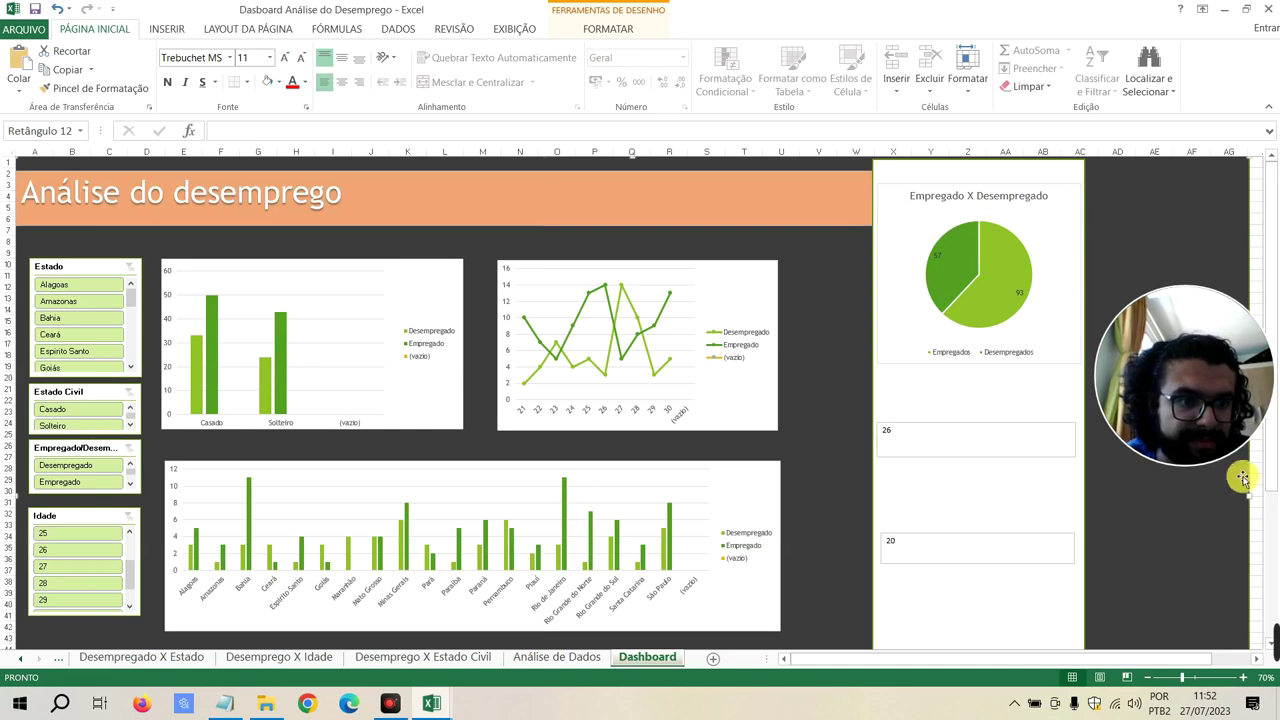
left_click_drag(1251, 497, 1082, 510)
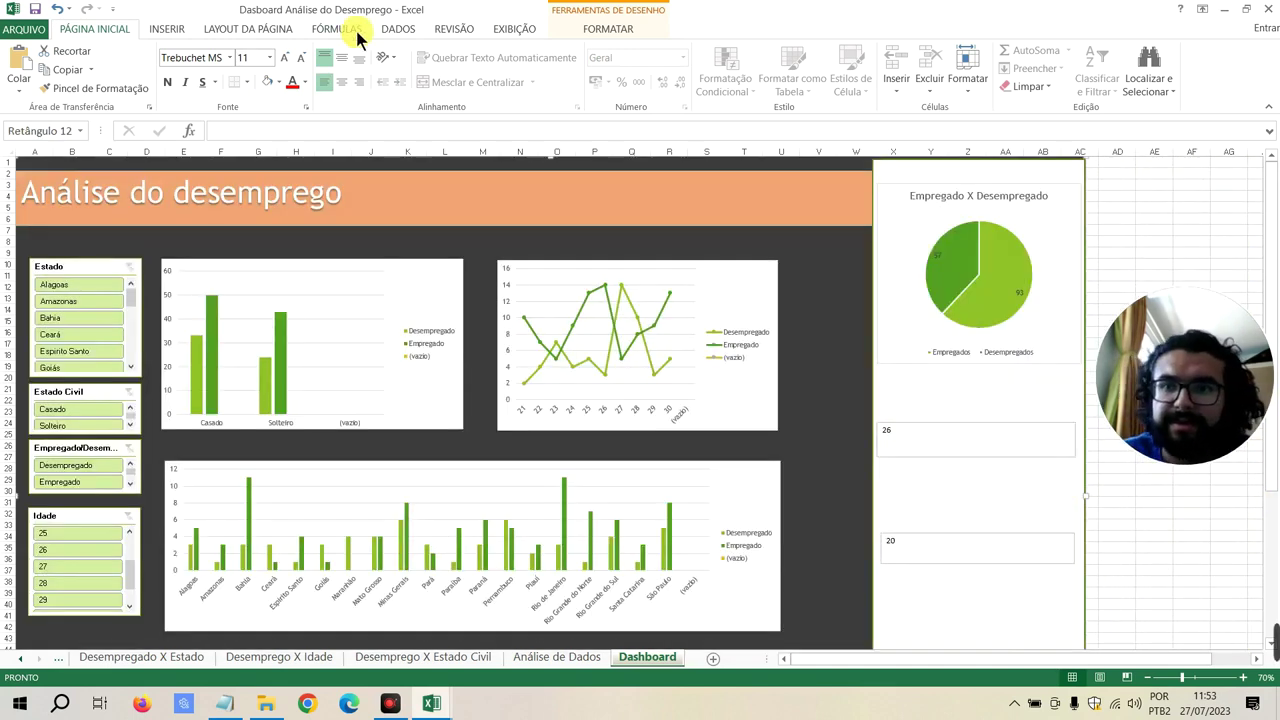
left_click(166, 29)
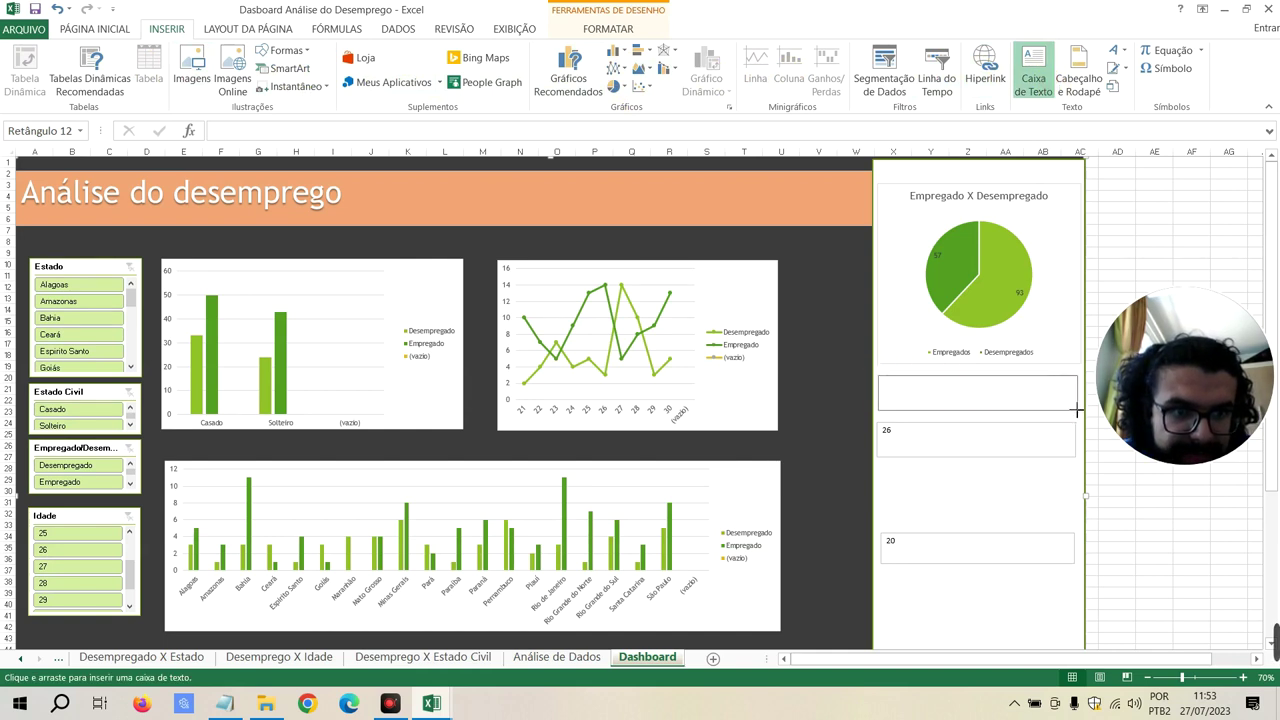
Draw a text box above the 26 box and select A2 on Análise de Dados
left_click(1077, 409)
left_click(588, 662)
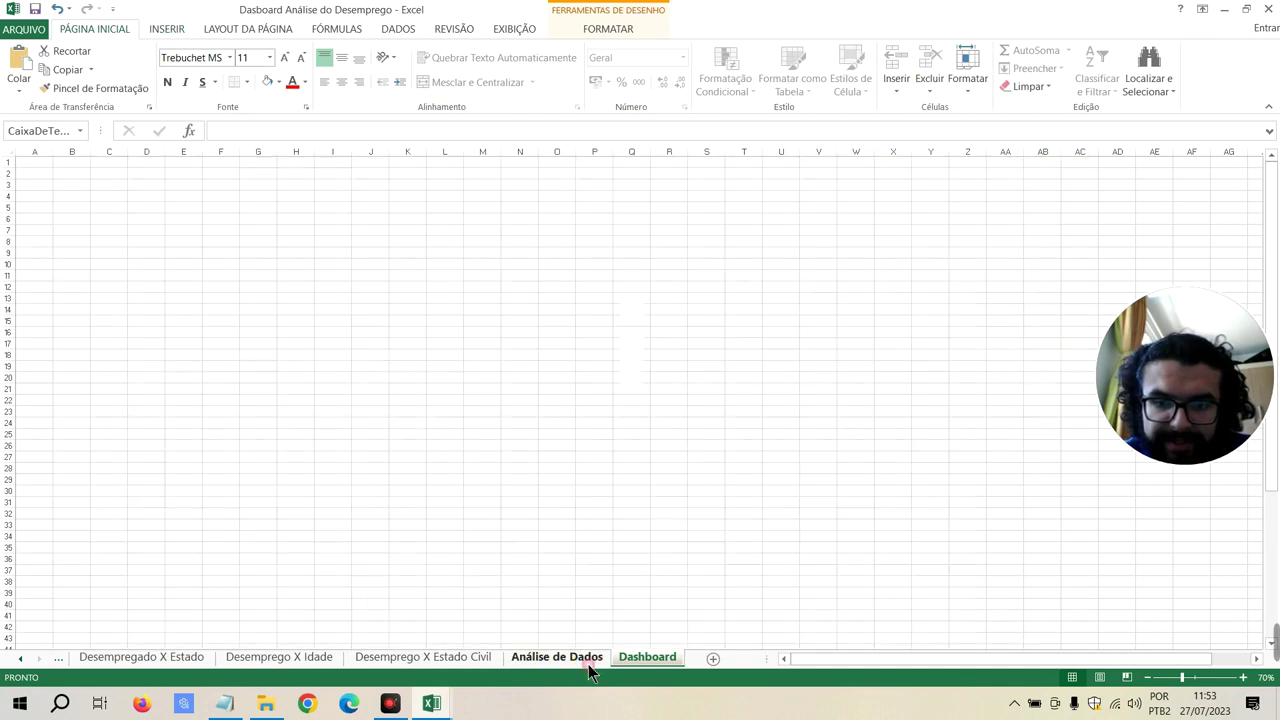
left_click(49, 188)
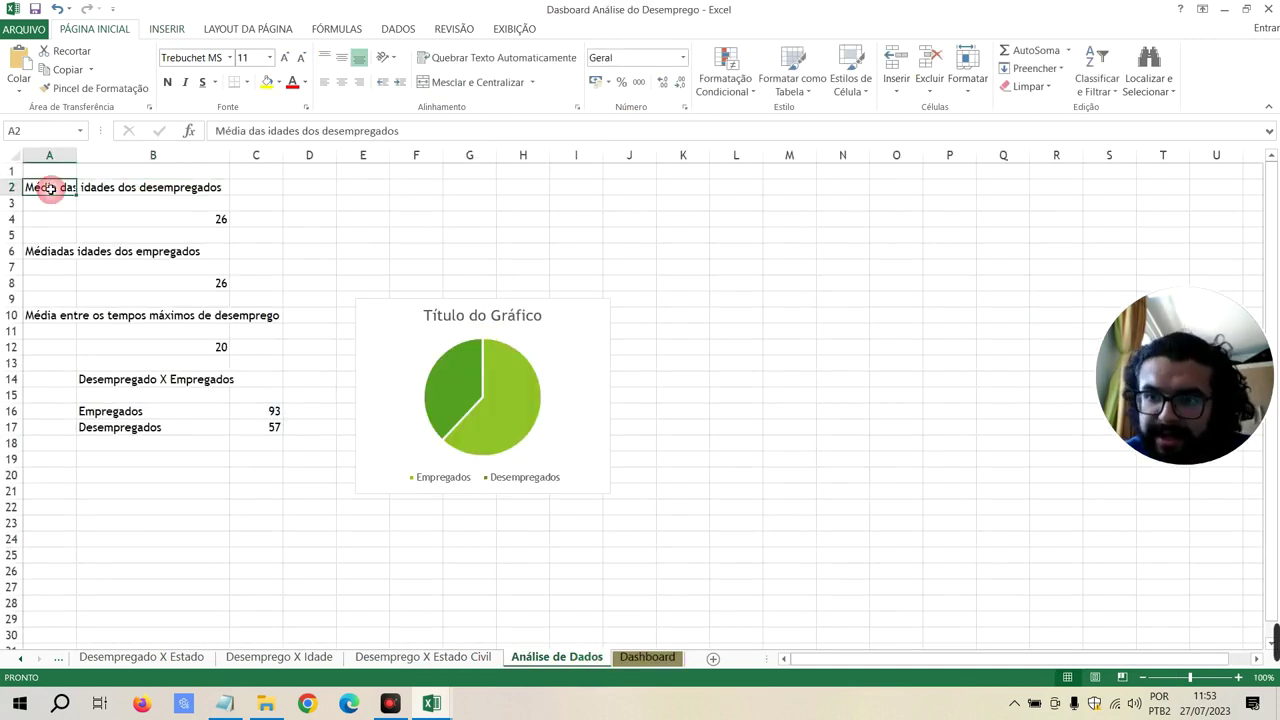
Append ' (Em Anos)' to the A2 label, copy the text, and return to Dashboard
double_click(360, 131)
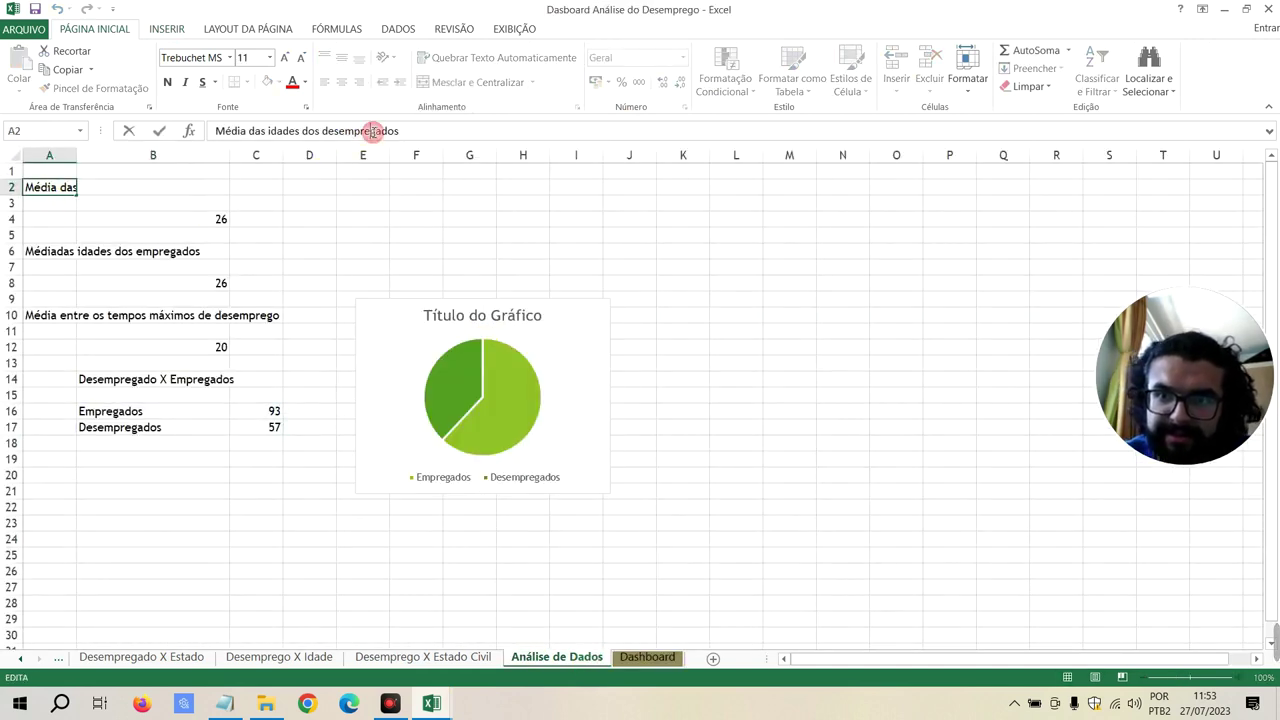
left_click_drag(259, 135, 190, 132)
key("Escape")
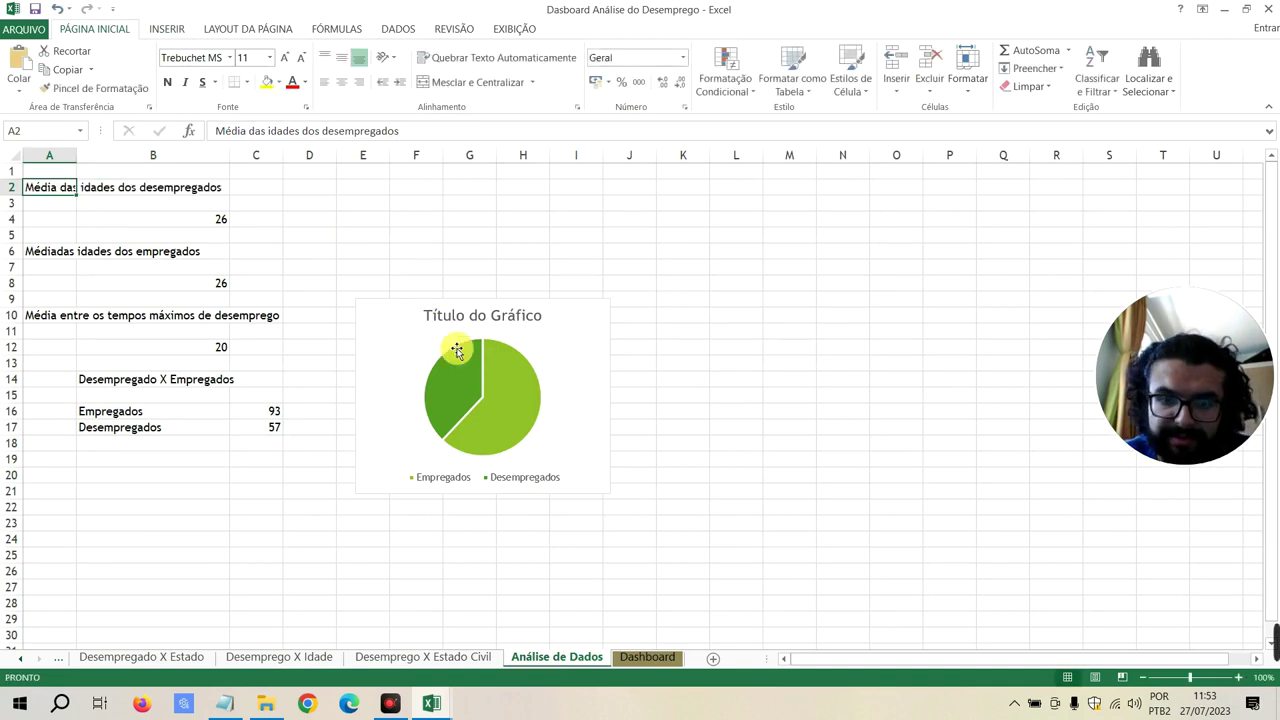
left_click(446, 139)
type("(Em Anos)")
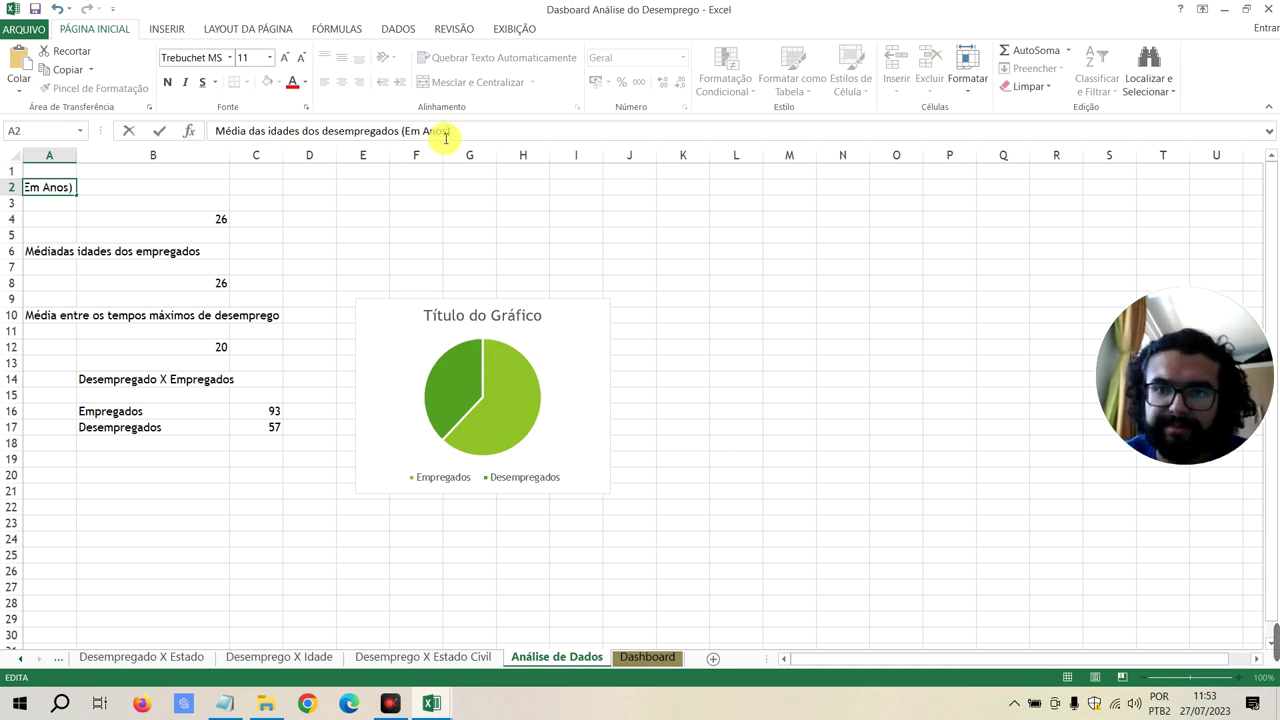
left_click_drag(343, 130, 210, 130)
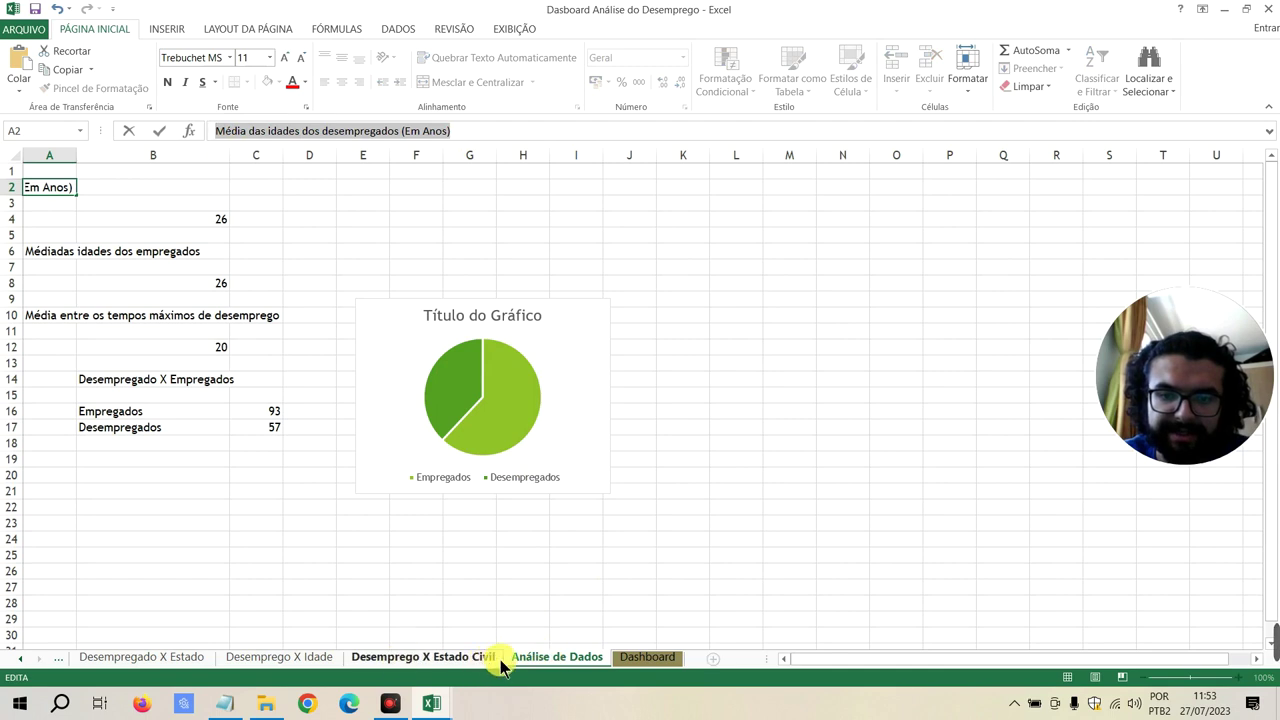
left_click(647, 658)
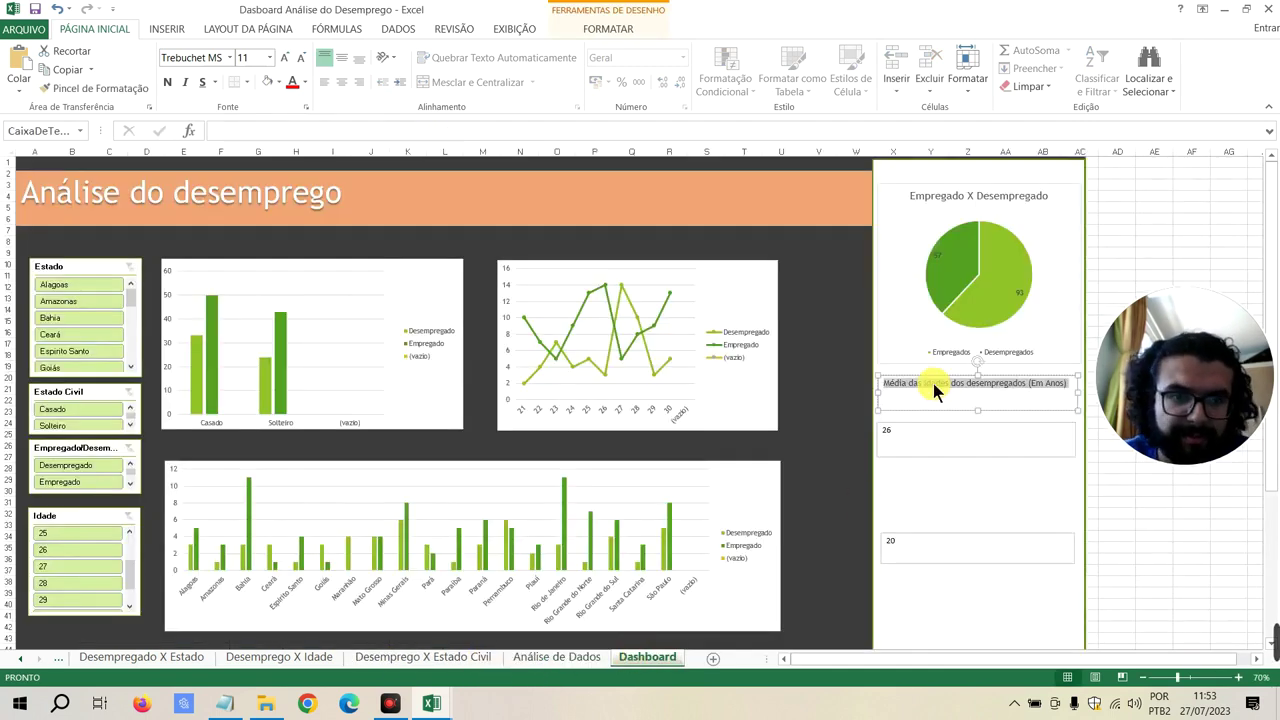
Enlarge the label to 18 point, centre it, then select the 26 average box
left_click(281, 57)
left_click(281, 57)
left_click(281, 57)
left_click(281, 57)
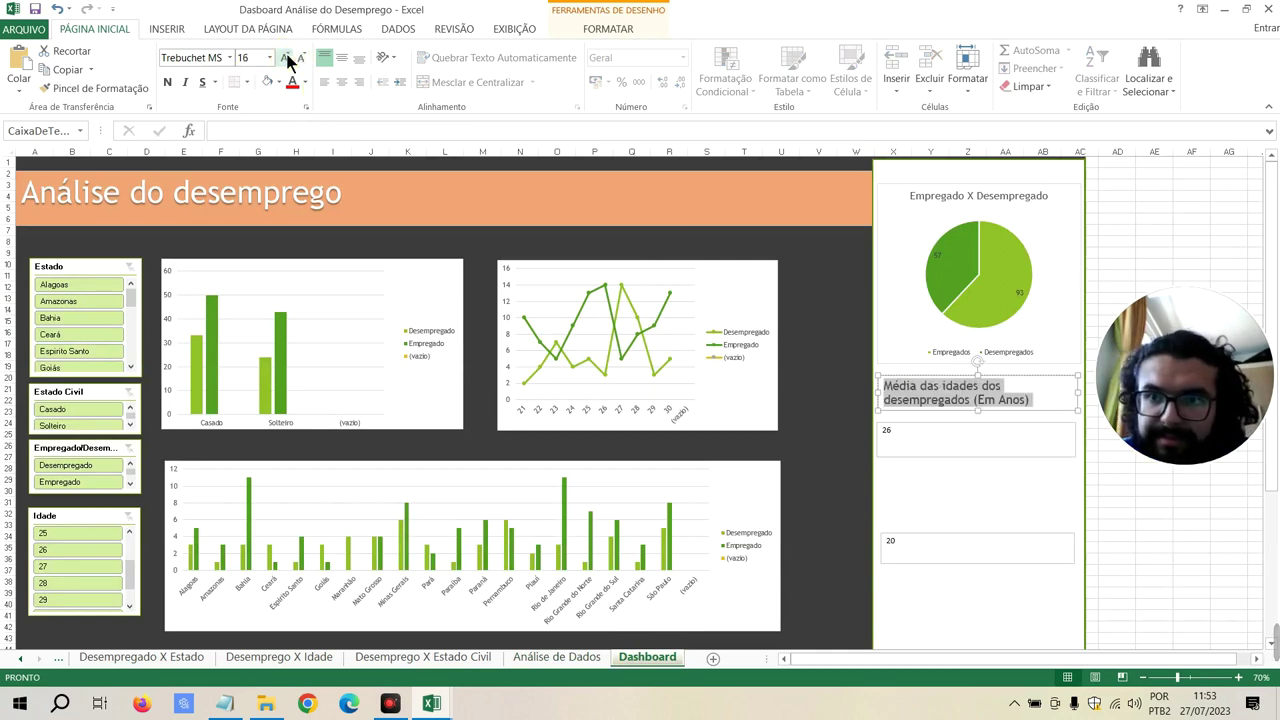
left_click(341, 82)
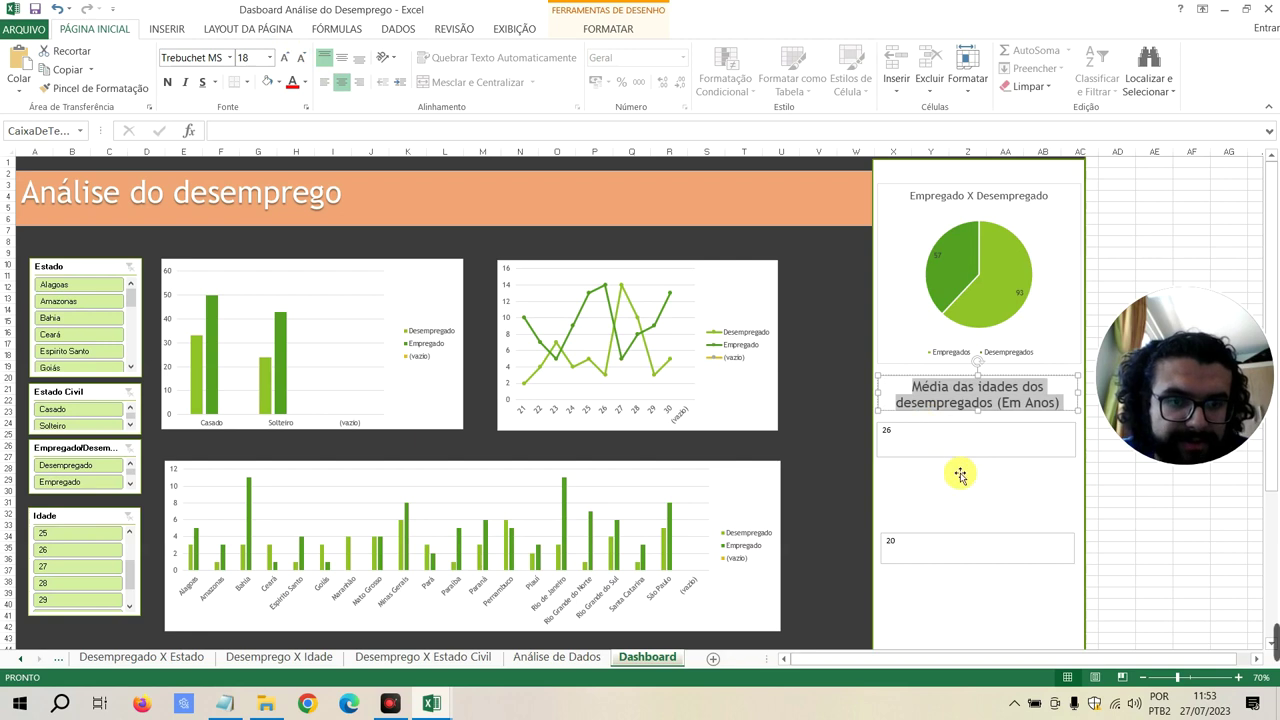
left_click(961, 474)
left_click(949, 438)
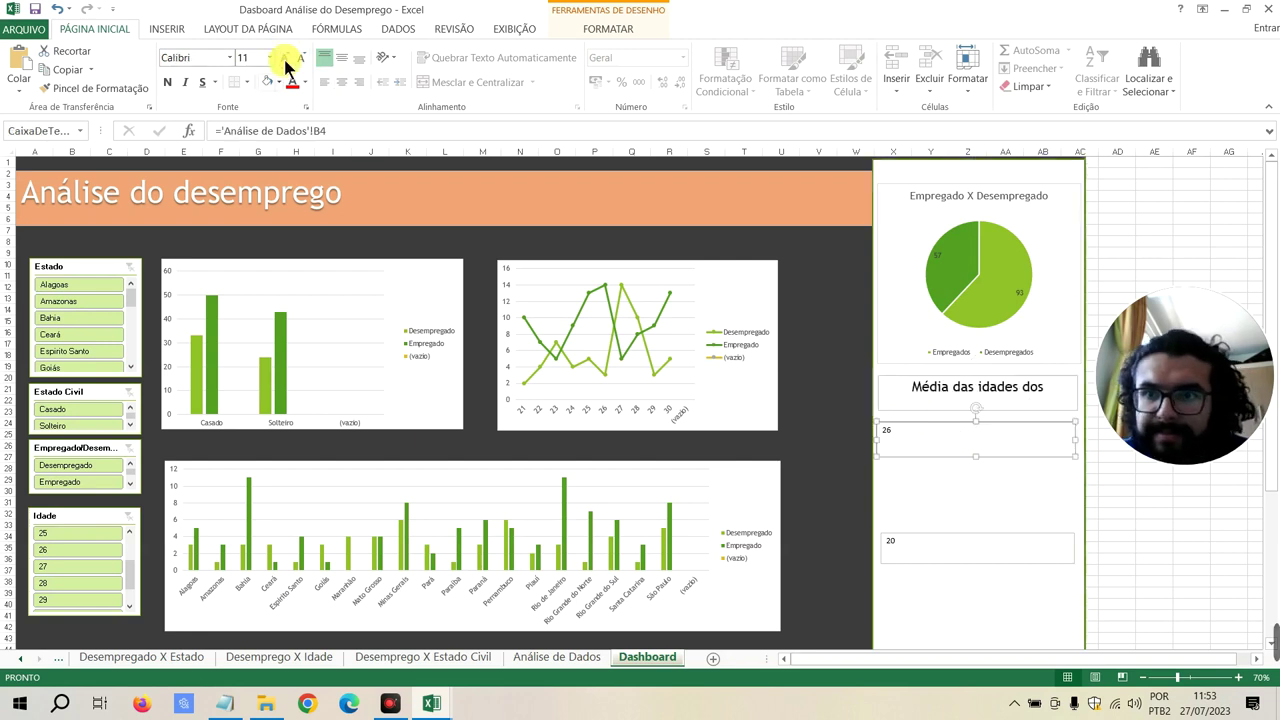
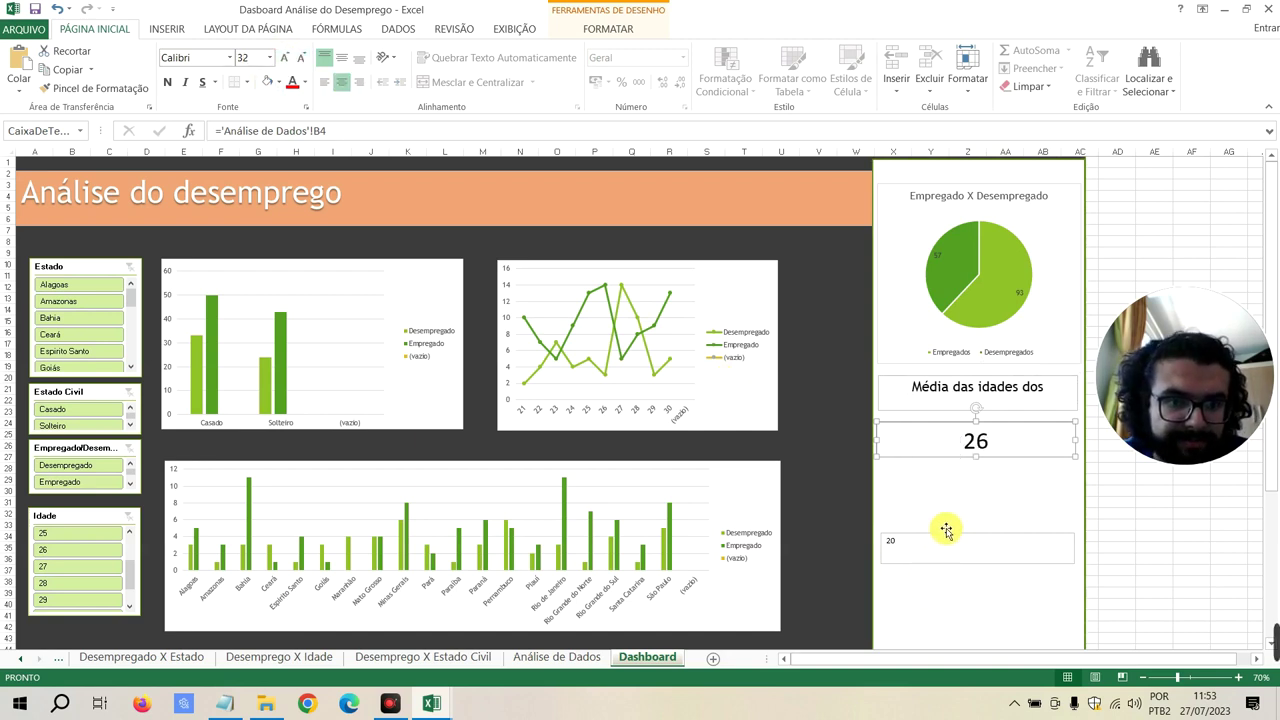
Duplicate the average-age title below the 26 box and move the 20 box further down
left_click_drag(946, 530, 951, 504)
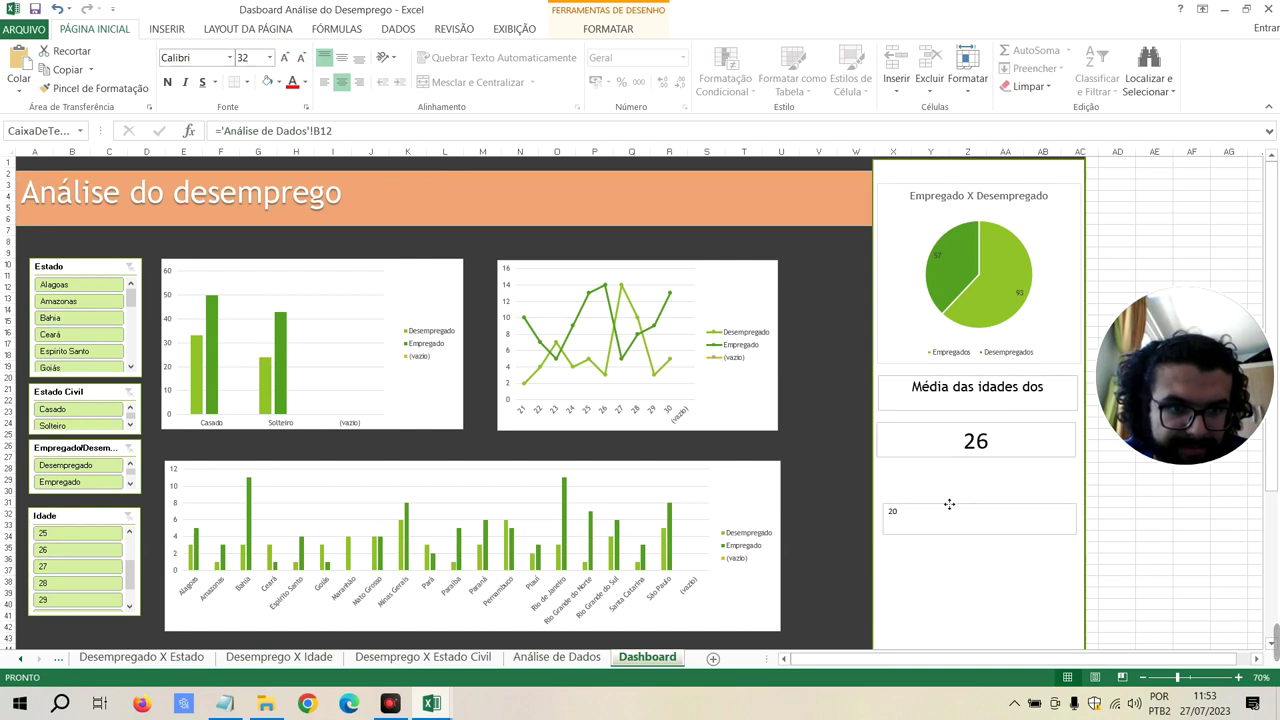
left_click(923, 389)
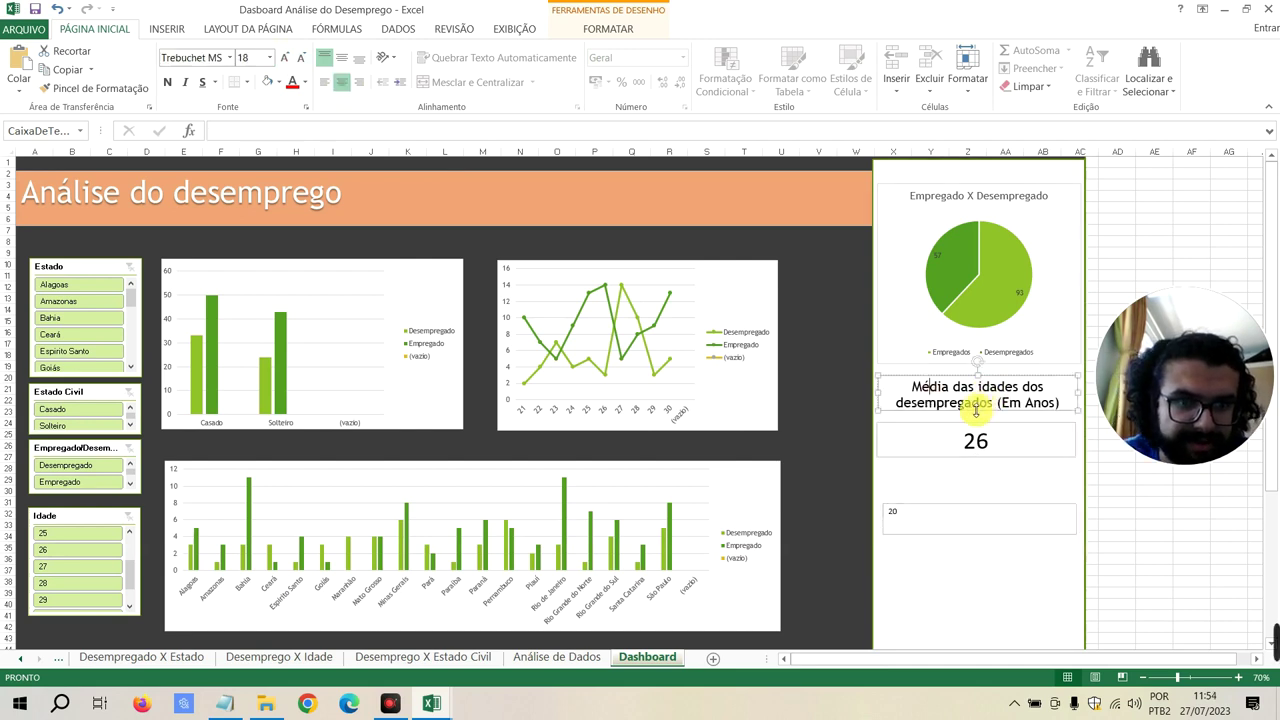
left_click(976, 418)
left_click(862, 402)
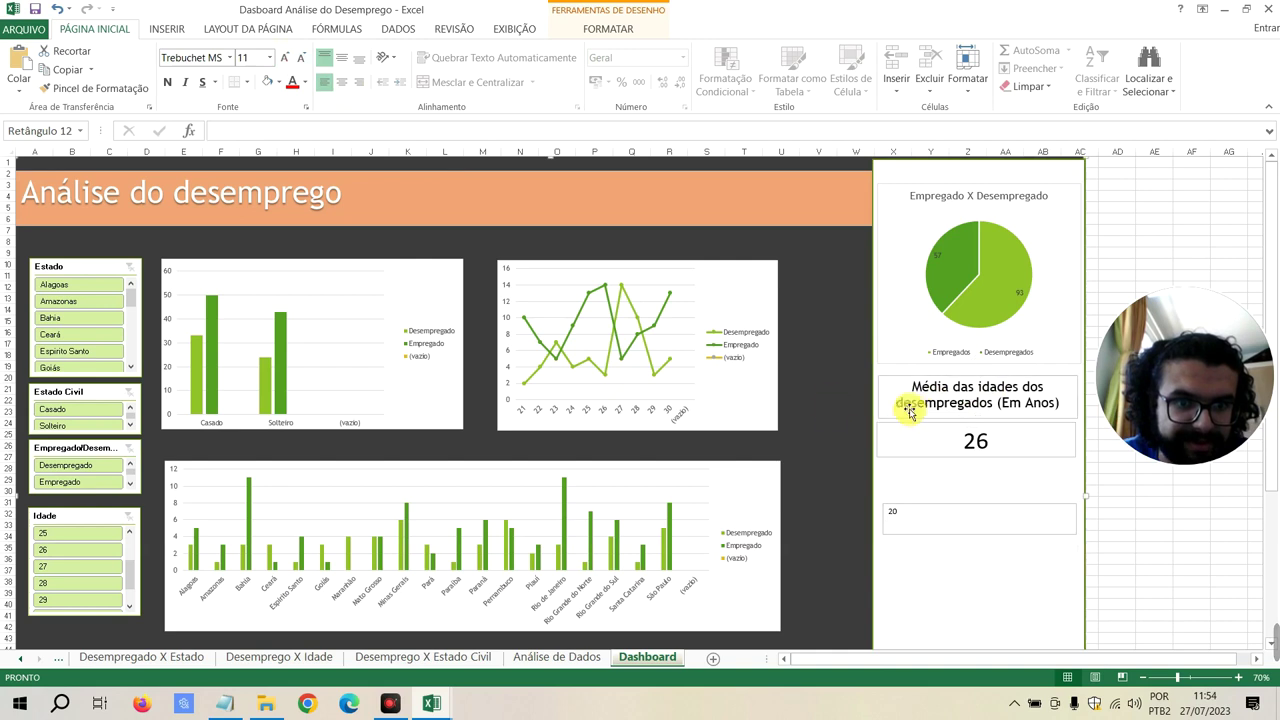
left_click(942, 381)
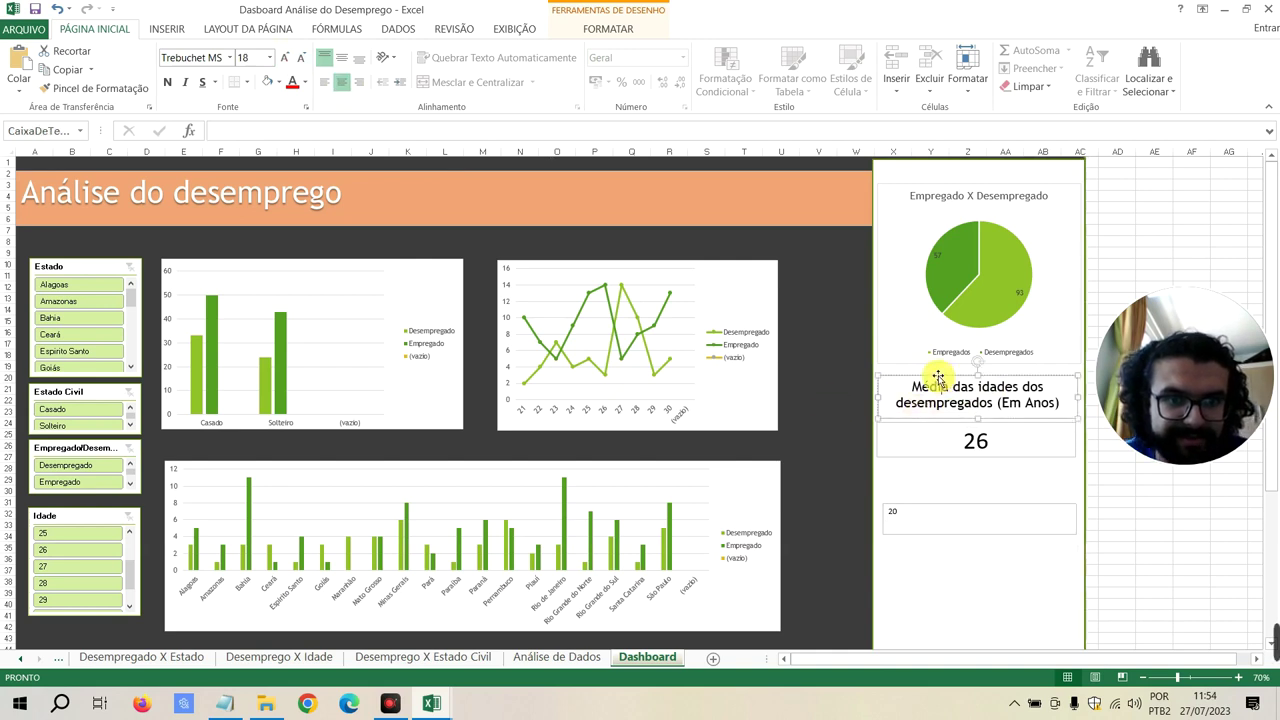
left_click_drag(940, 381, 933, 460)
left_click_drag(933, 529, 942, 580)
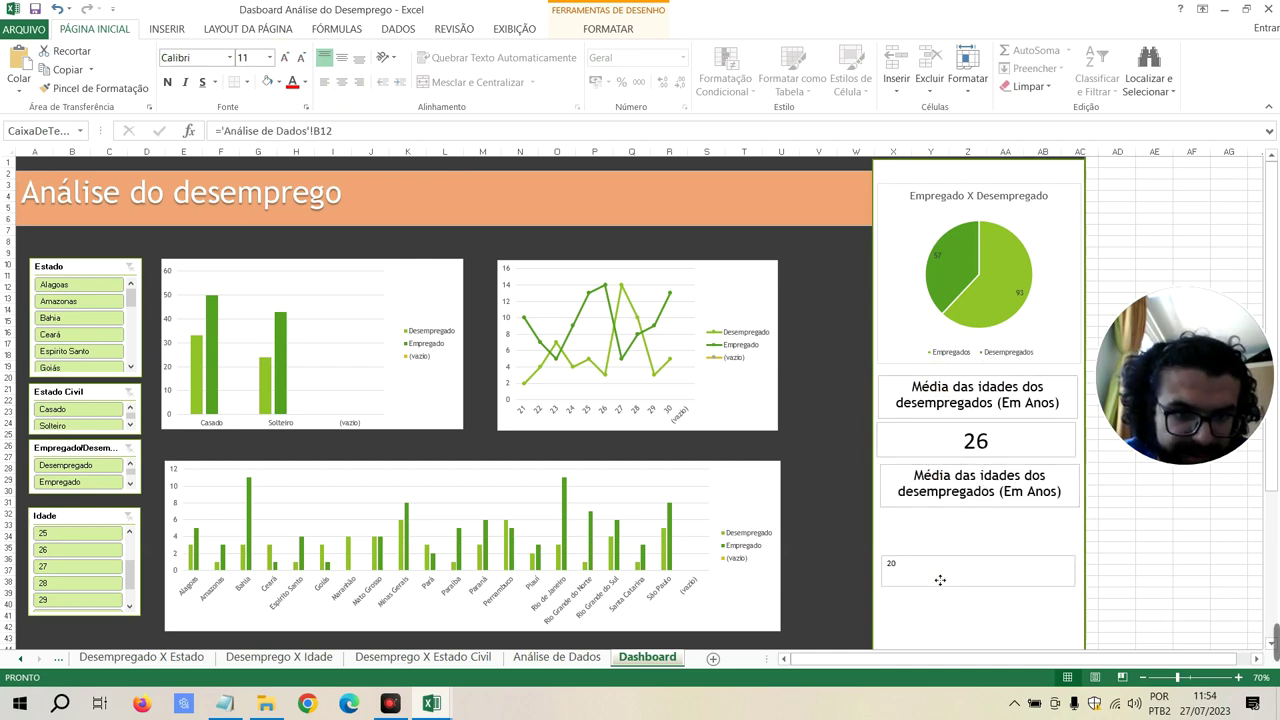
left_click(948, 478)
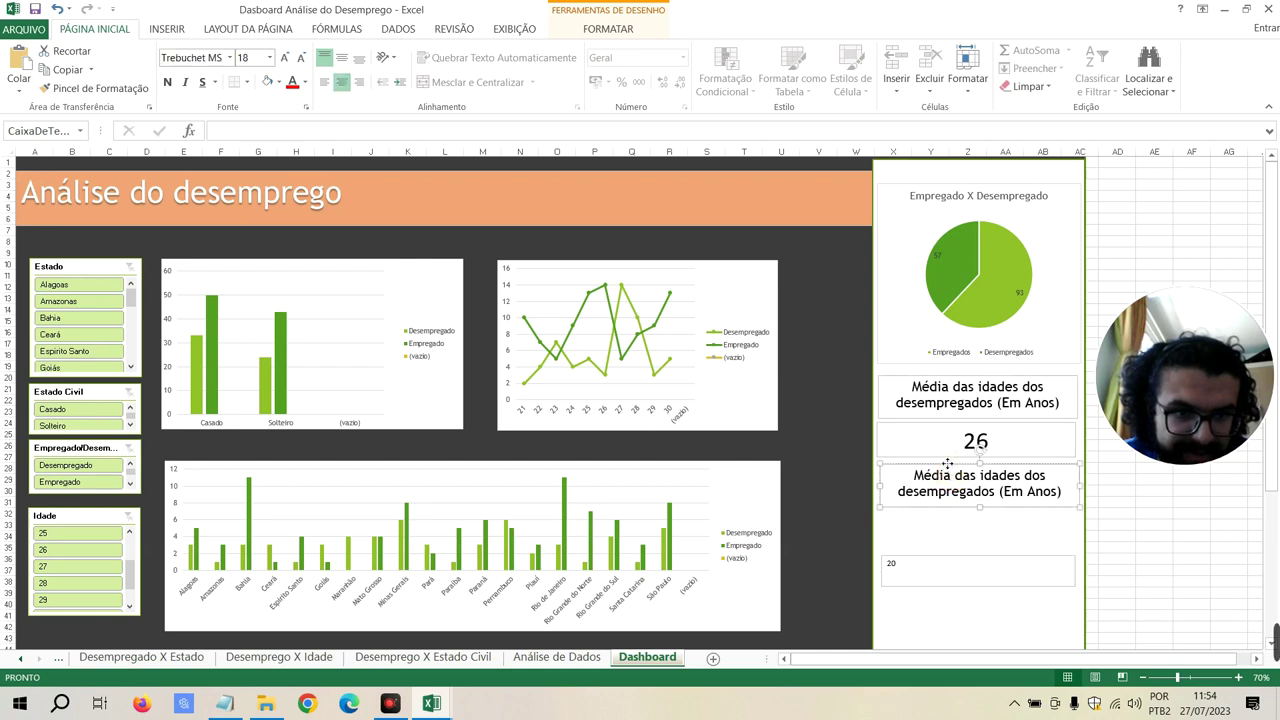
left_click_drag(947, 463, 942, 478)
Format Painter the 26 box's style onto the 20 box and the first title's onto the new title
left_click(926, 426)
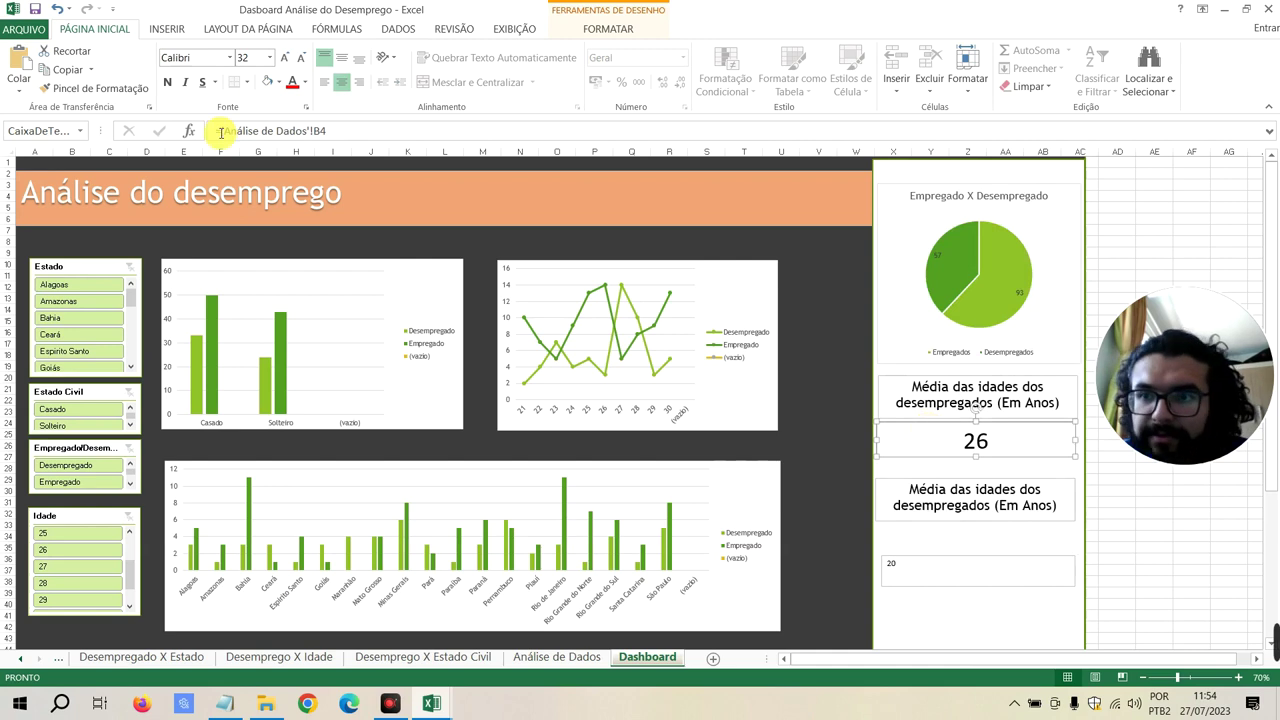
left_click(88, 89)
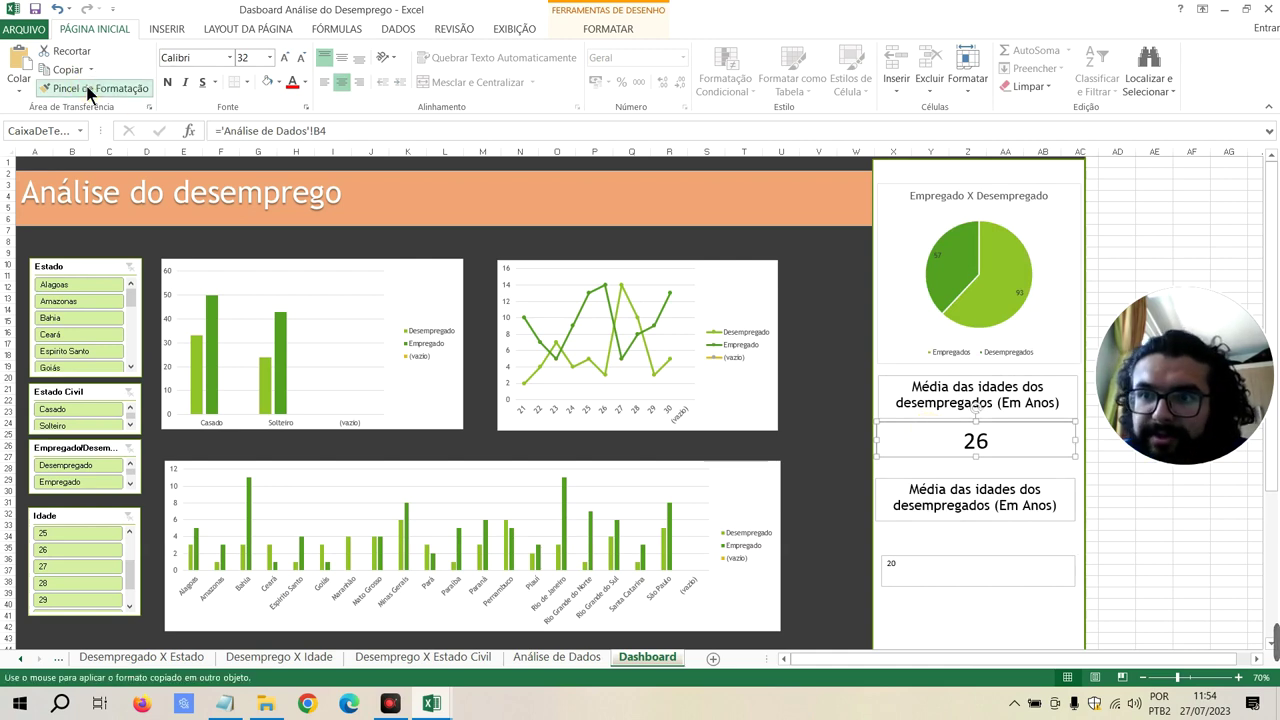
left_click(995, 570)
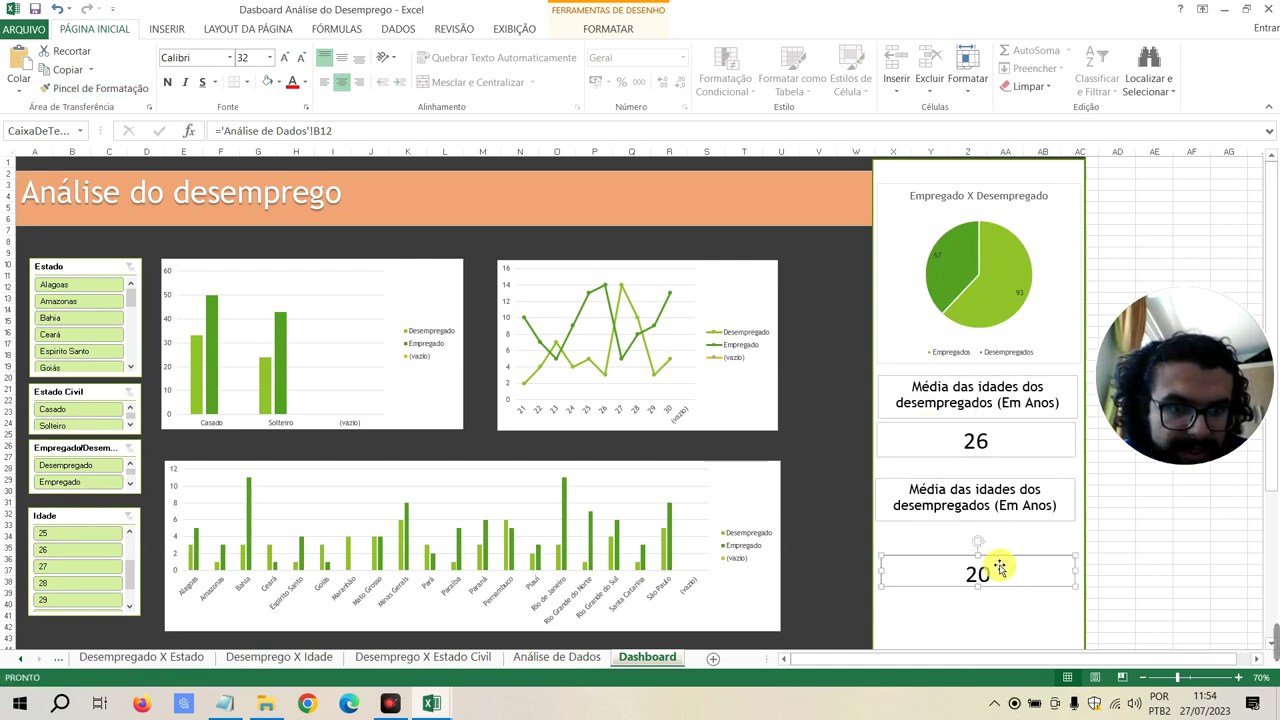
left_click(941, 412)
left_click(52, 89)
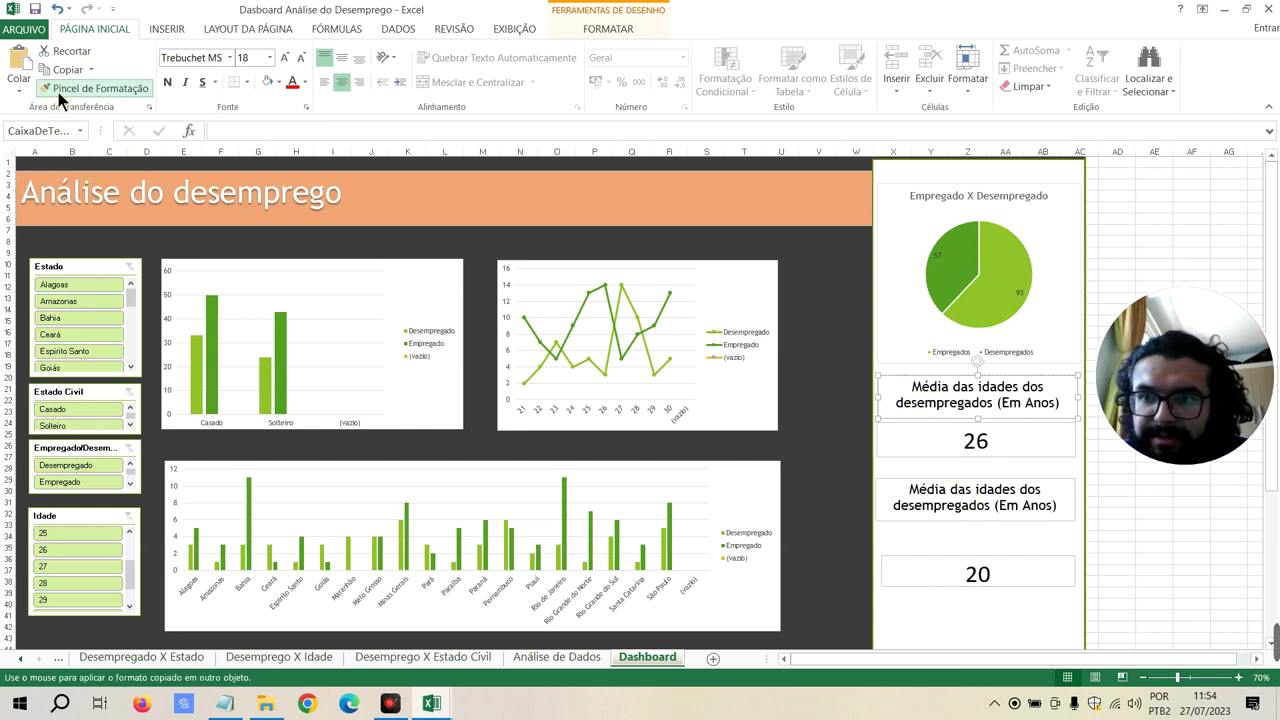
left_click(915, 510)
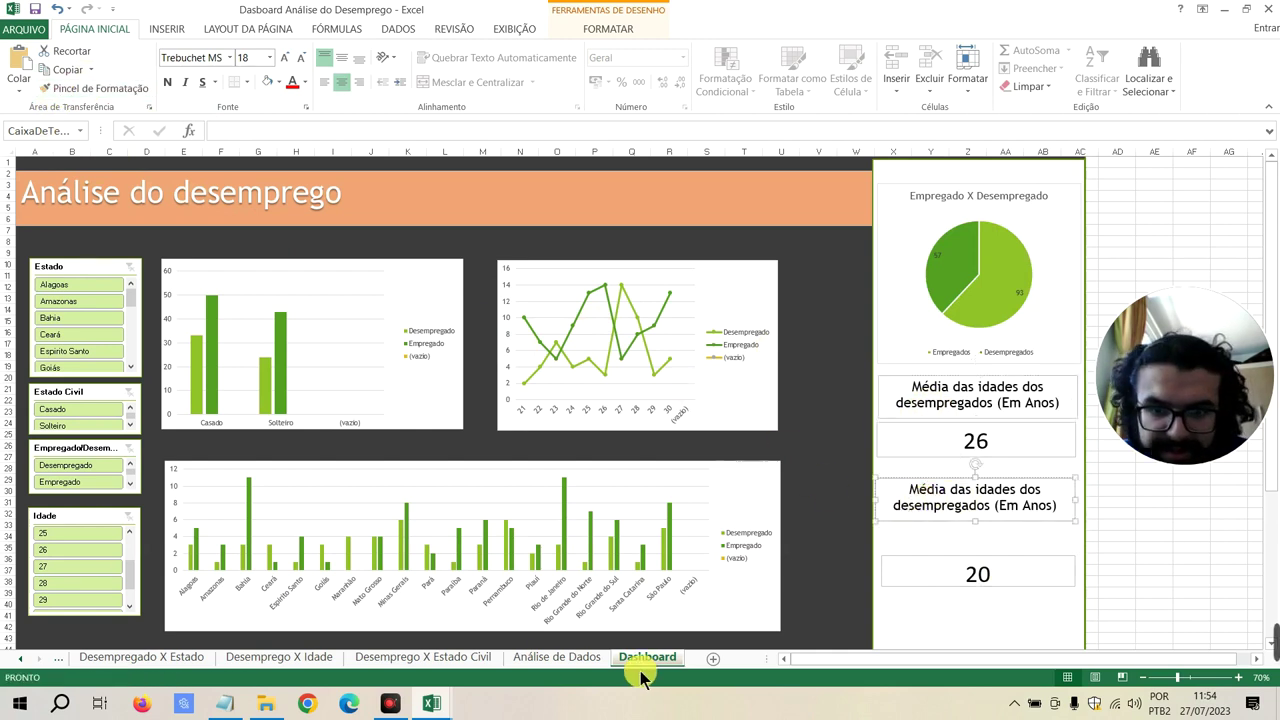
Replace the second title with the A10 label from Análise de Dados followed by '(Em meses)'
left_click(567, 651)
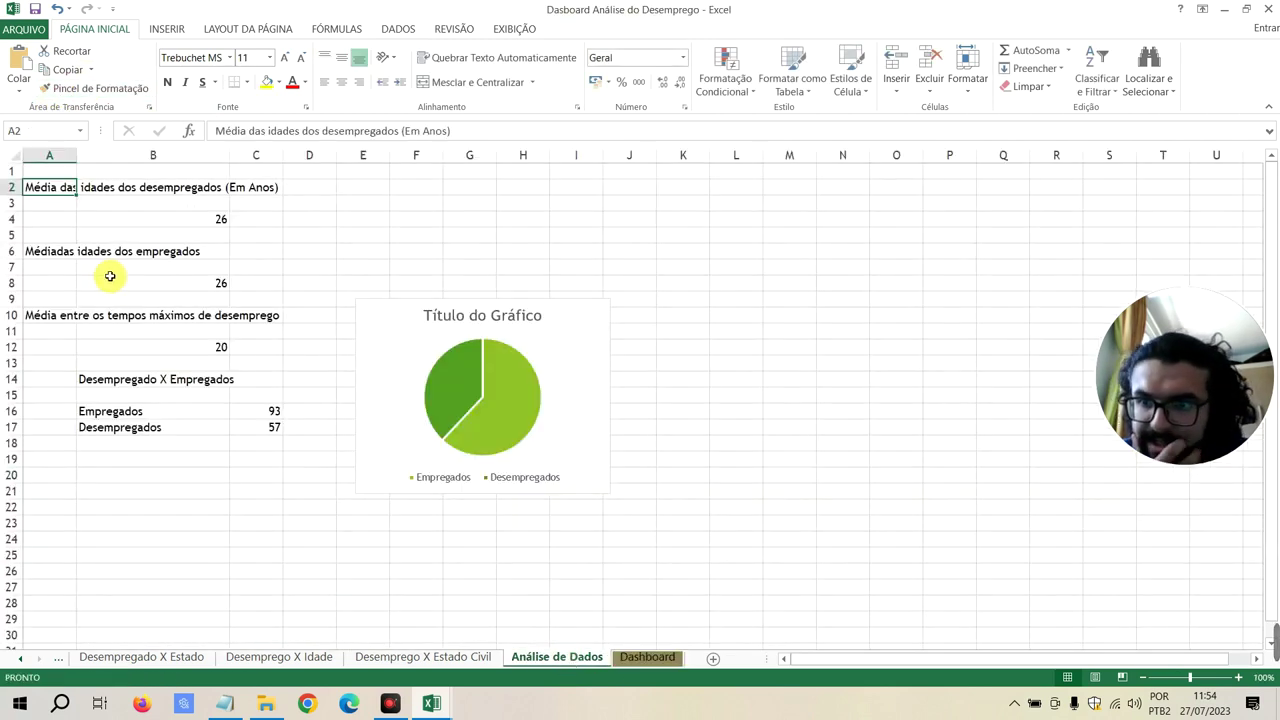
left_click(51, 316)
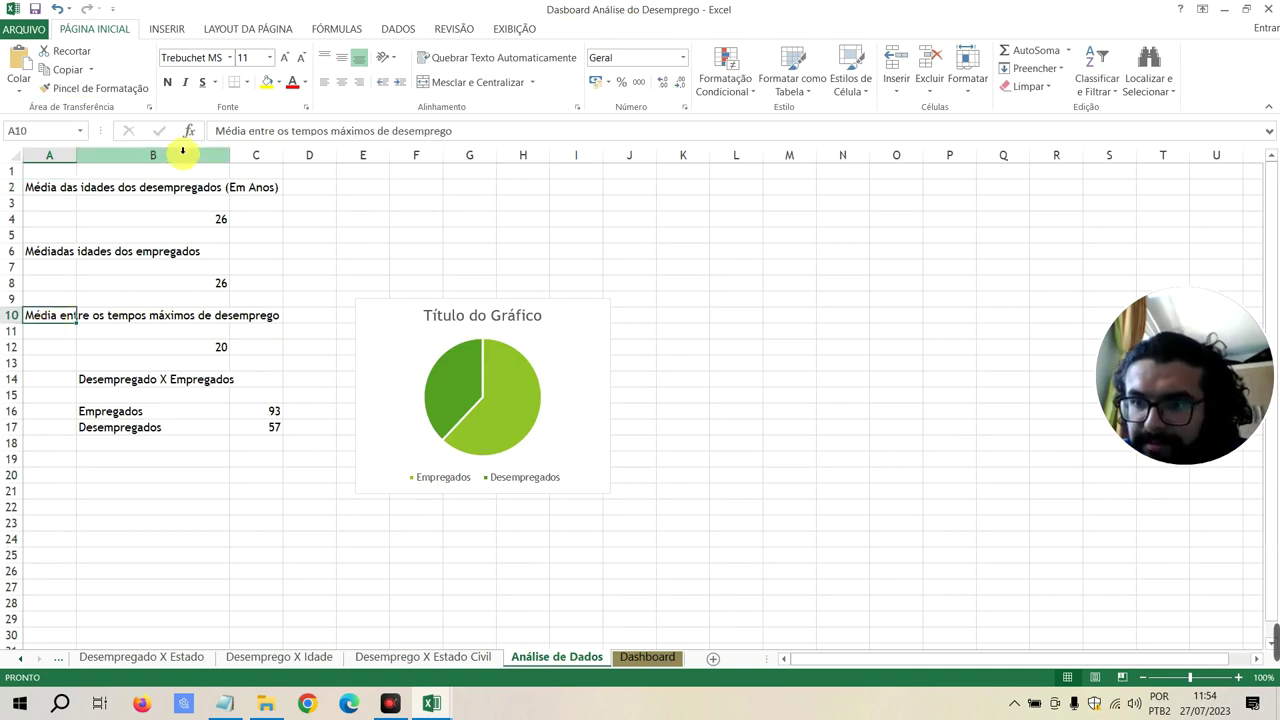
left_click(474, 131)
left_click_drag(474, 131, 245, 125)
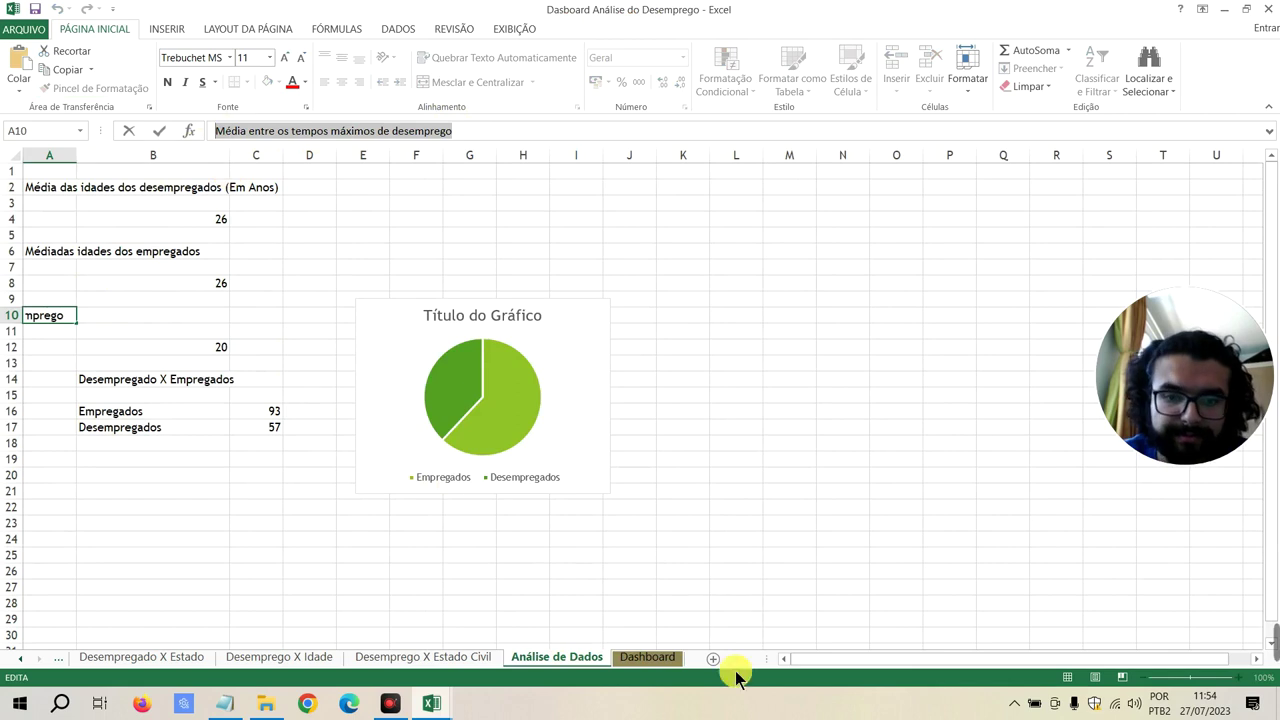
left_click(647, 657)
left_click(925, 506)
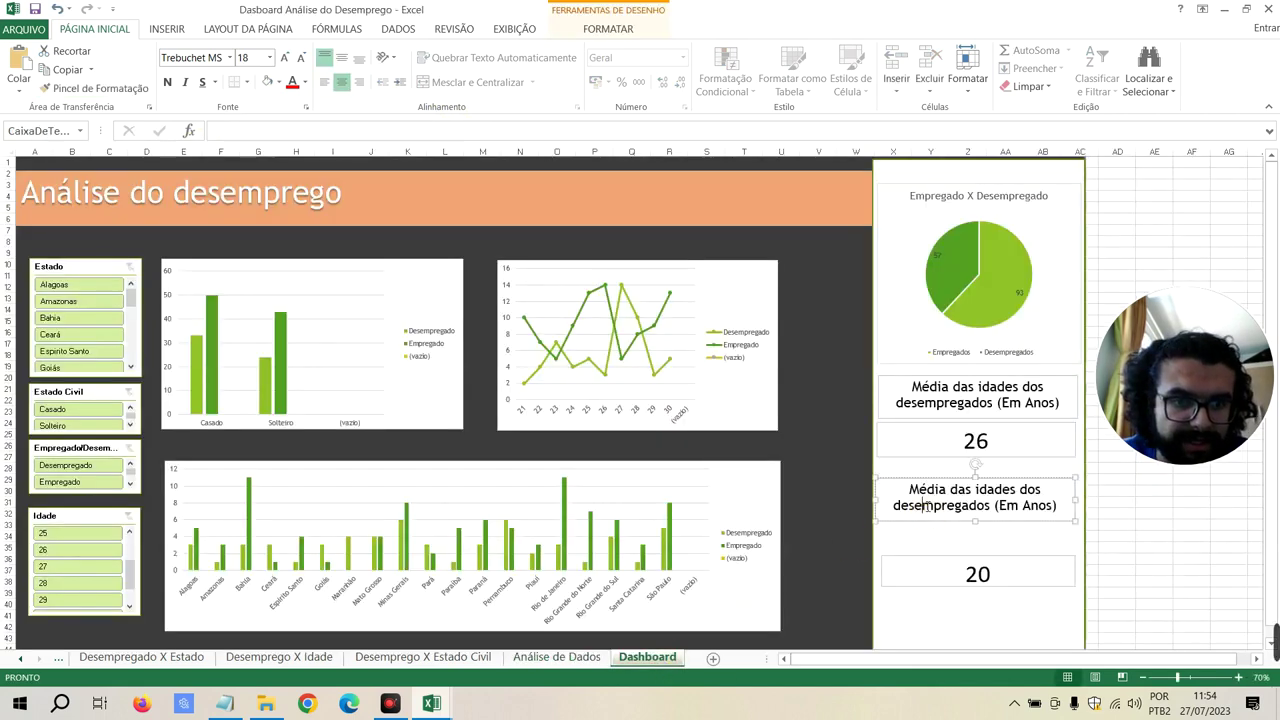
triple_click(925, 506)
type("Média entre os tempos máximos de desemprego")
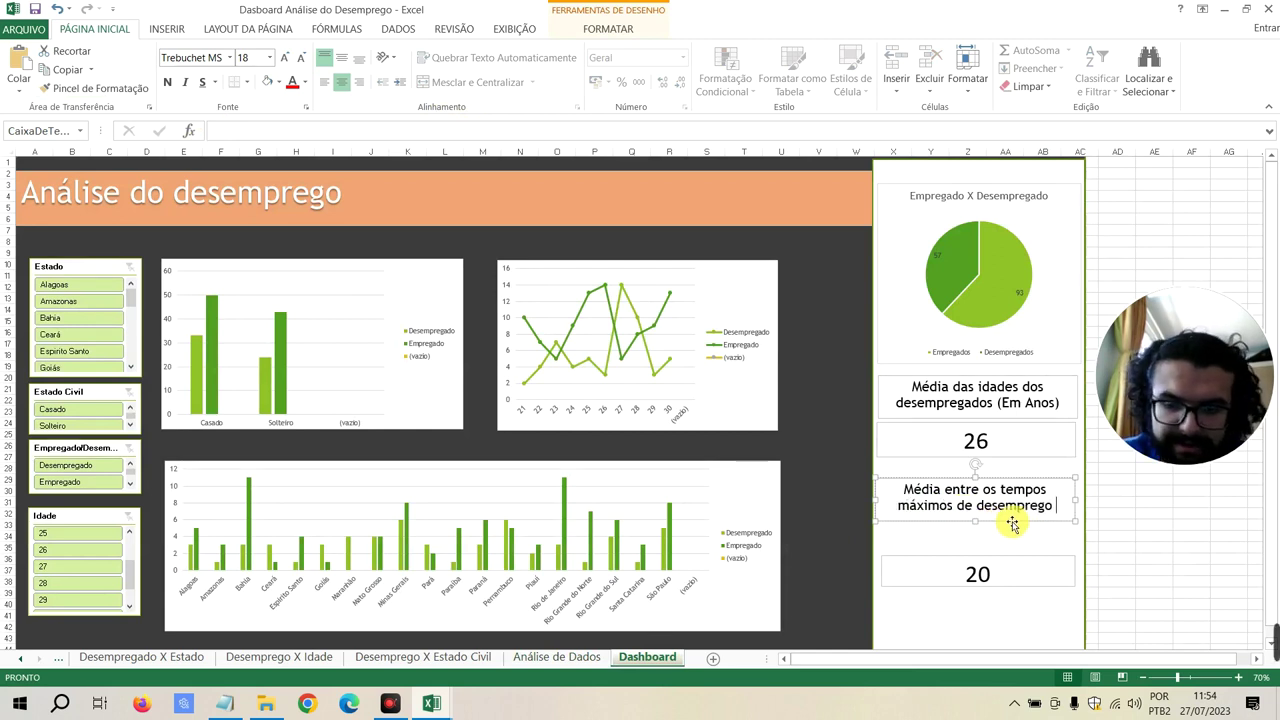
type("EmM")
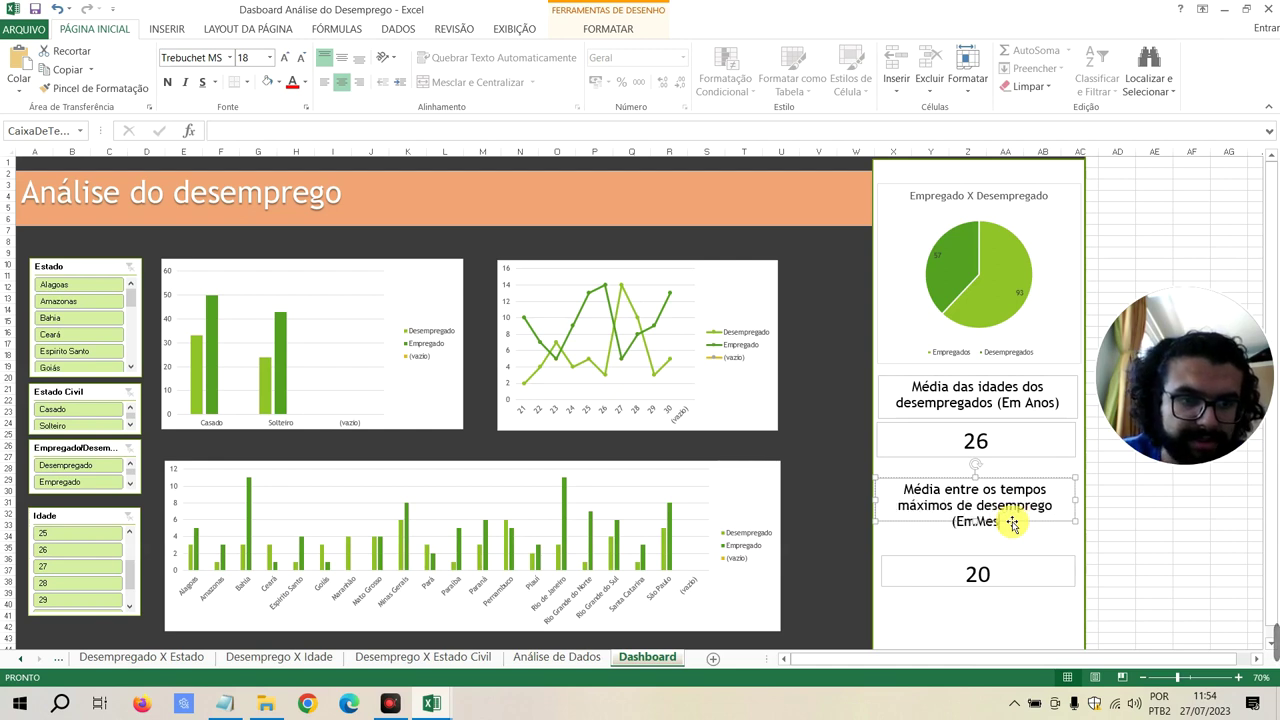
key("BackSpace")
type("m")
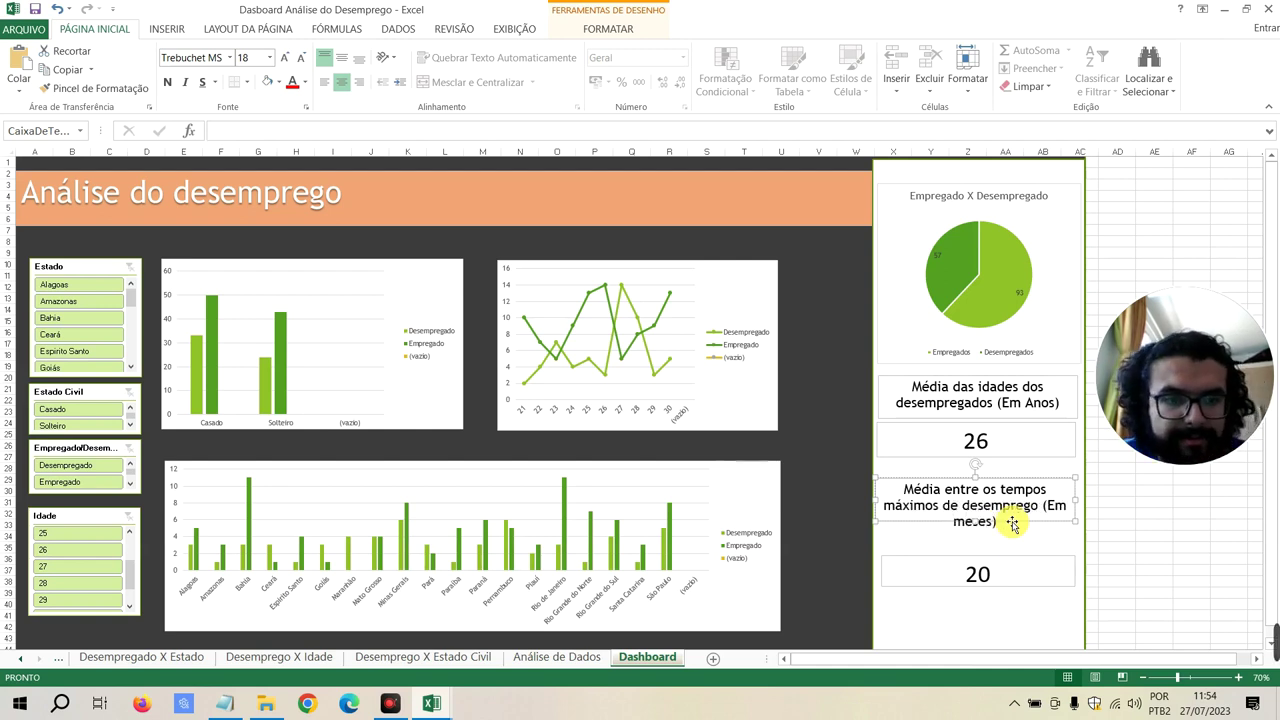
left_click(871, 456)
Widen the dark panel and the caption box so the title fits on two lines
left_click_drag(871, 424, 849, 417)
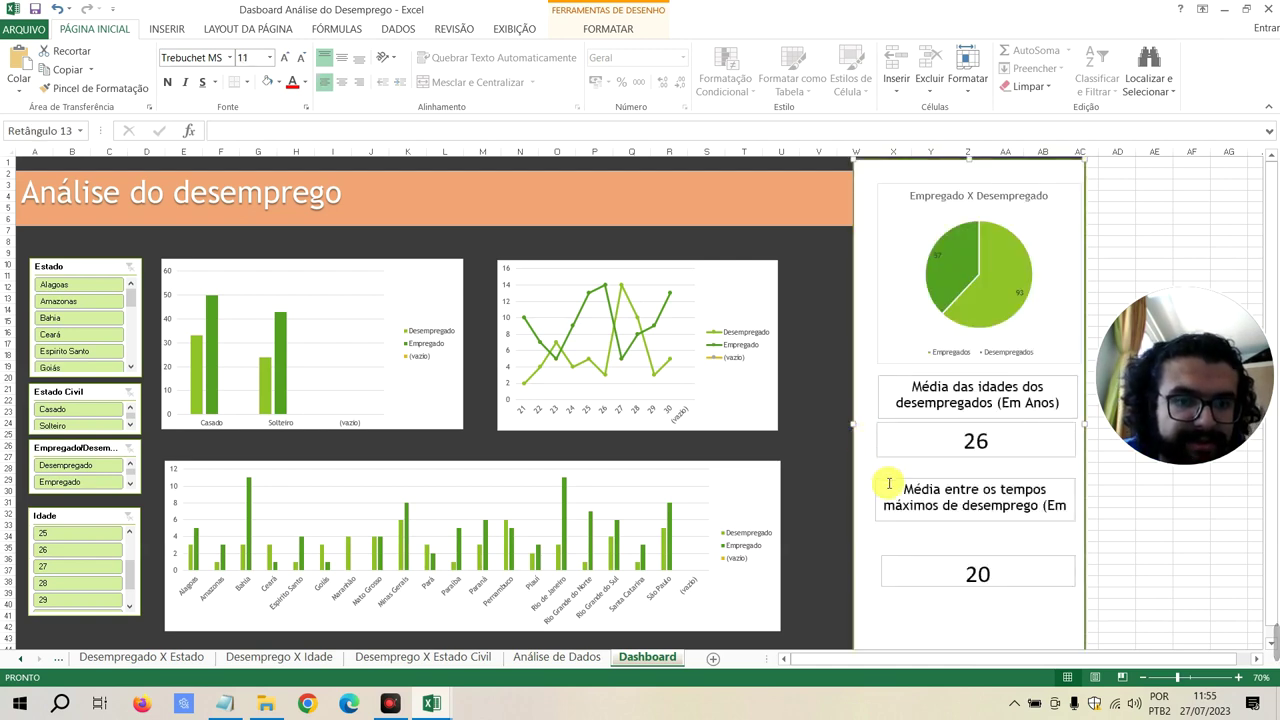
left_click(889, 483)
left_click_drag(875, 497, 853, 493)
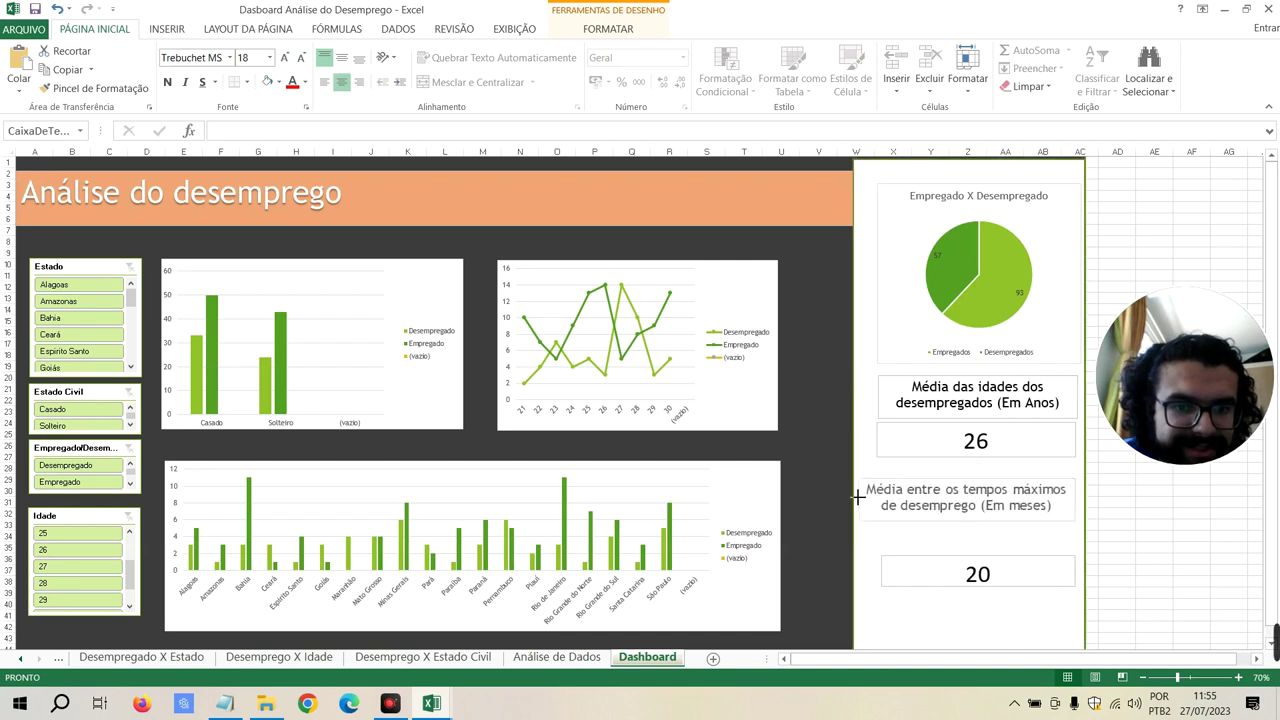
left_click(901, 431)
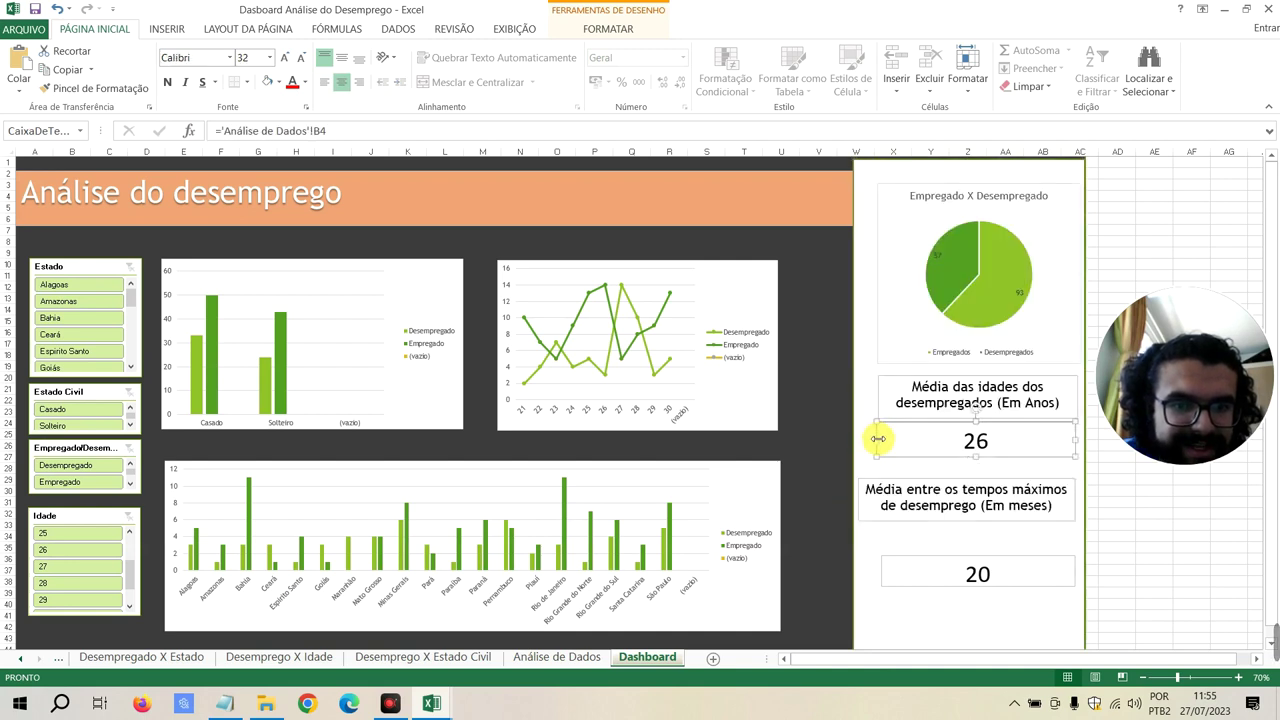
left_click_drag(878, 438, 857, 440)
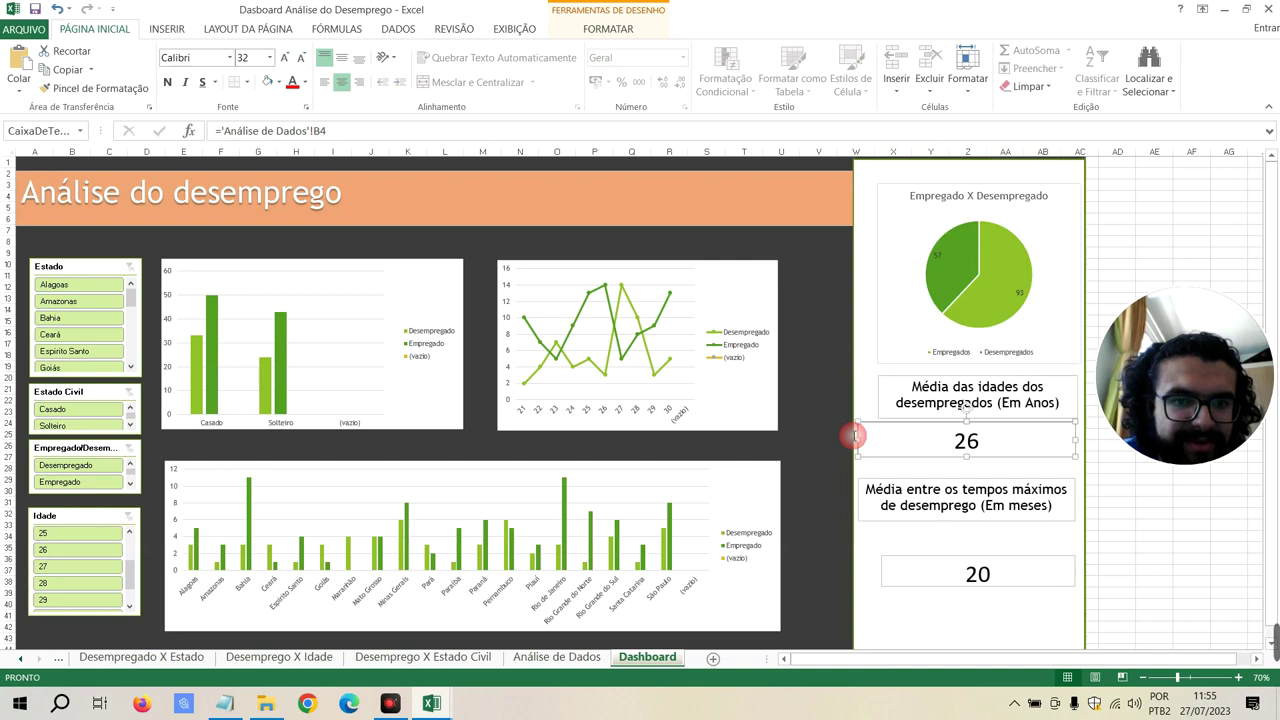
left_click(881, 330)
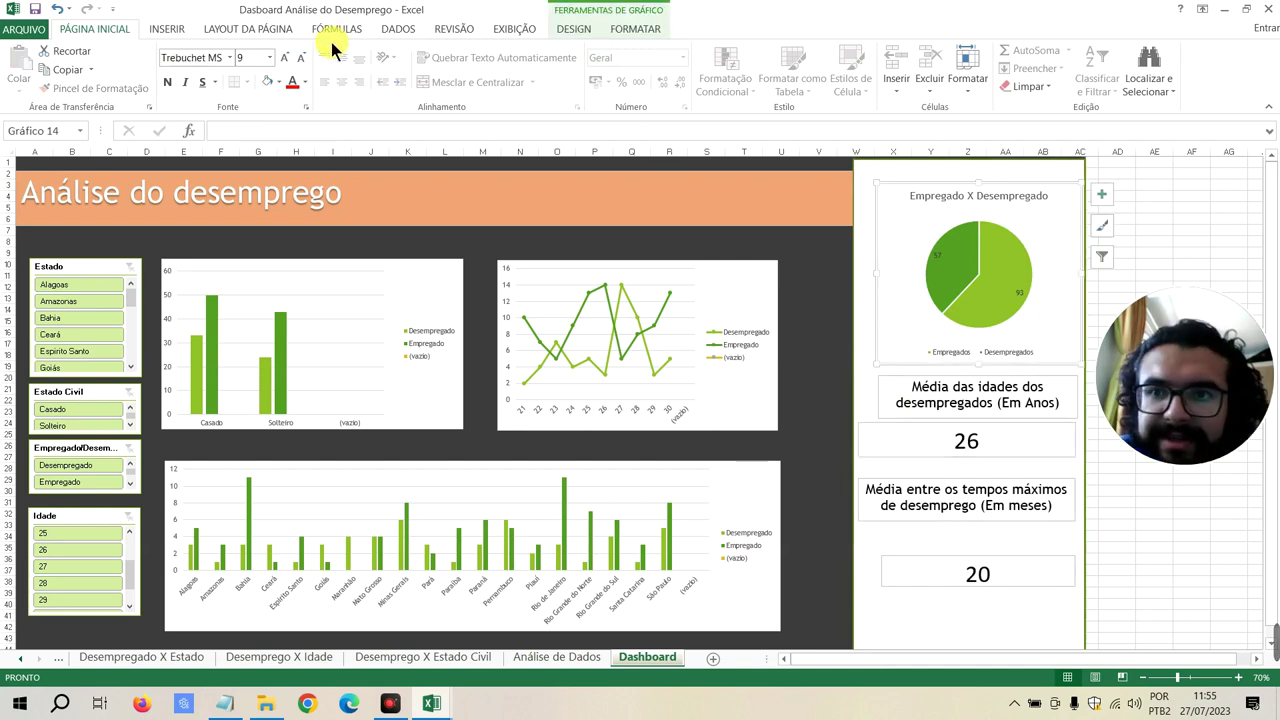
left_click(324, 34)
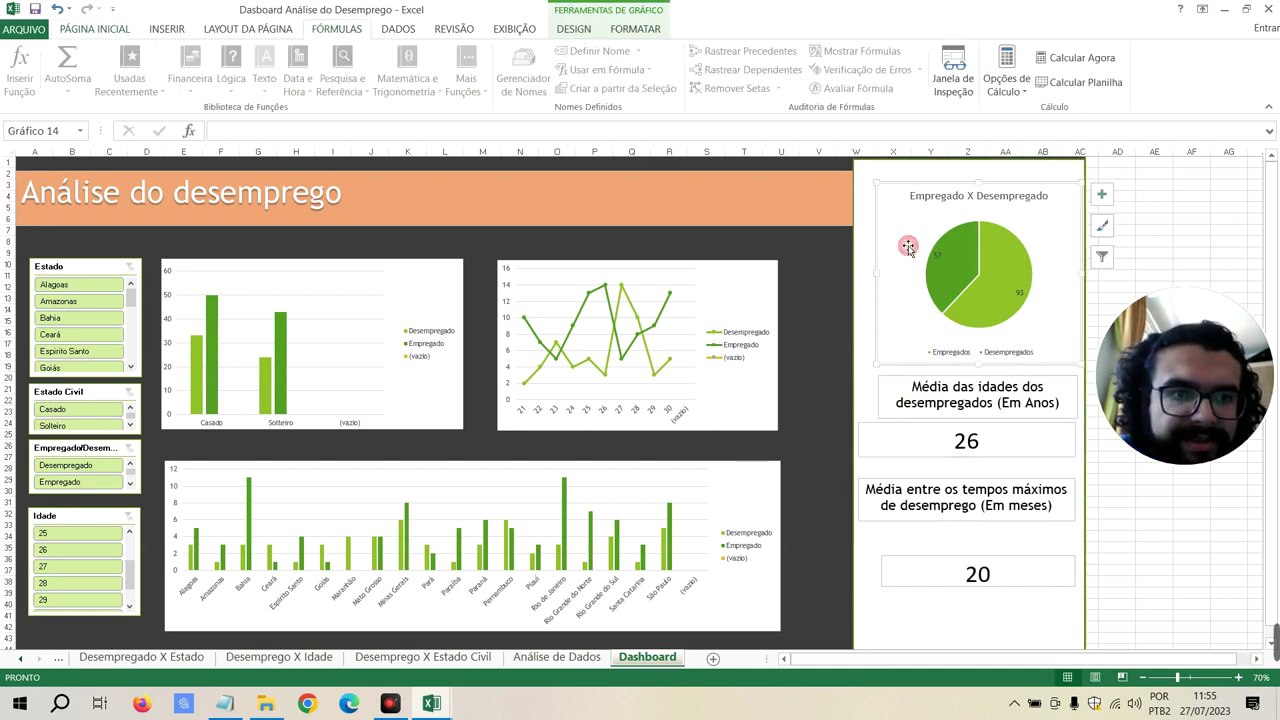
left_click(1101, 194)
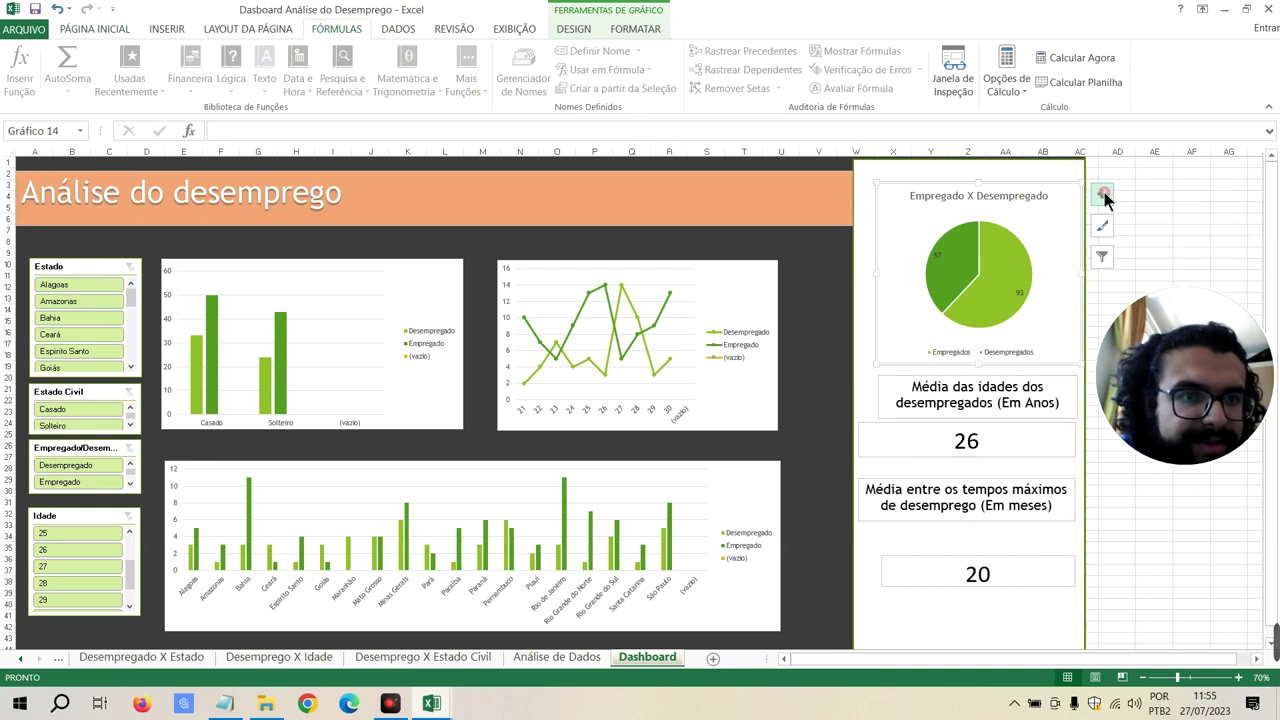
left_click(1101, 226)
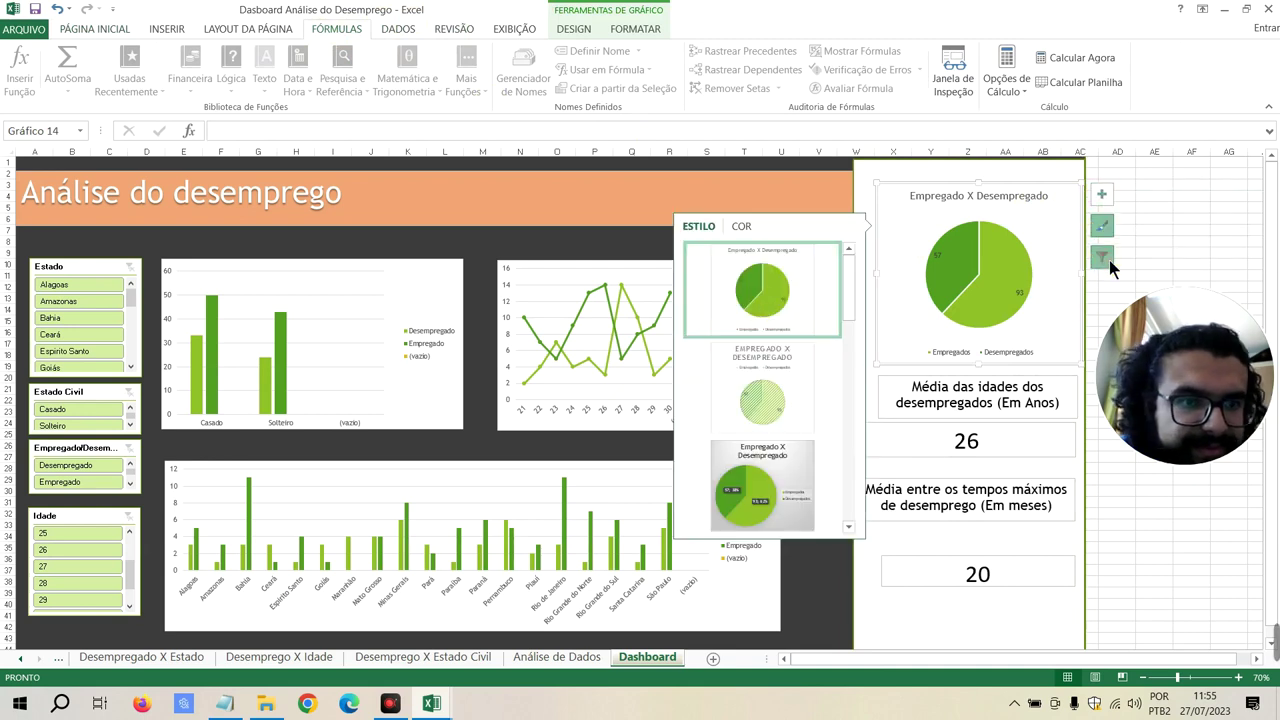
left_click(1102, 258)
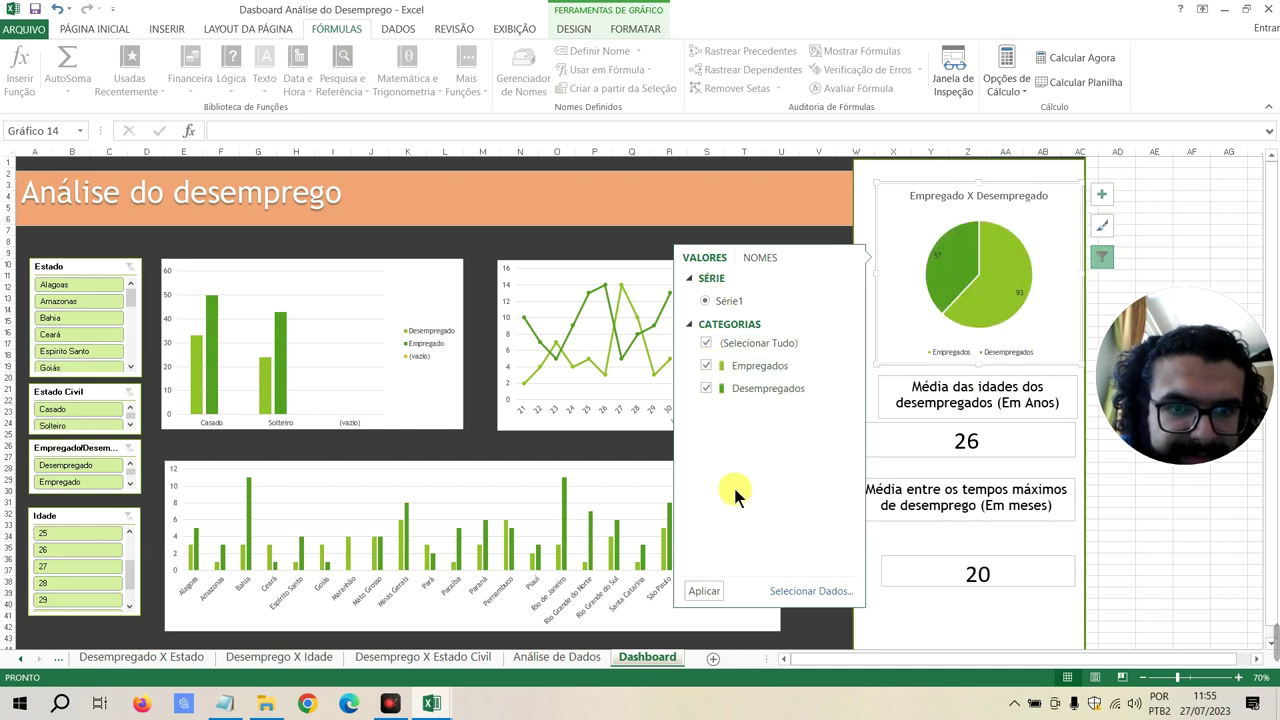
left_click(888, 221)
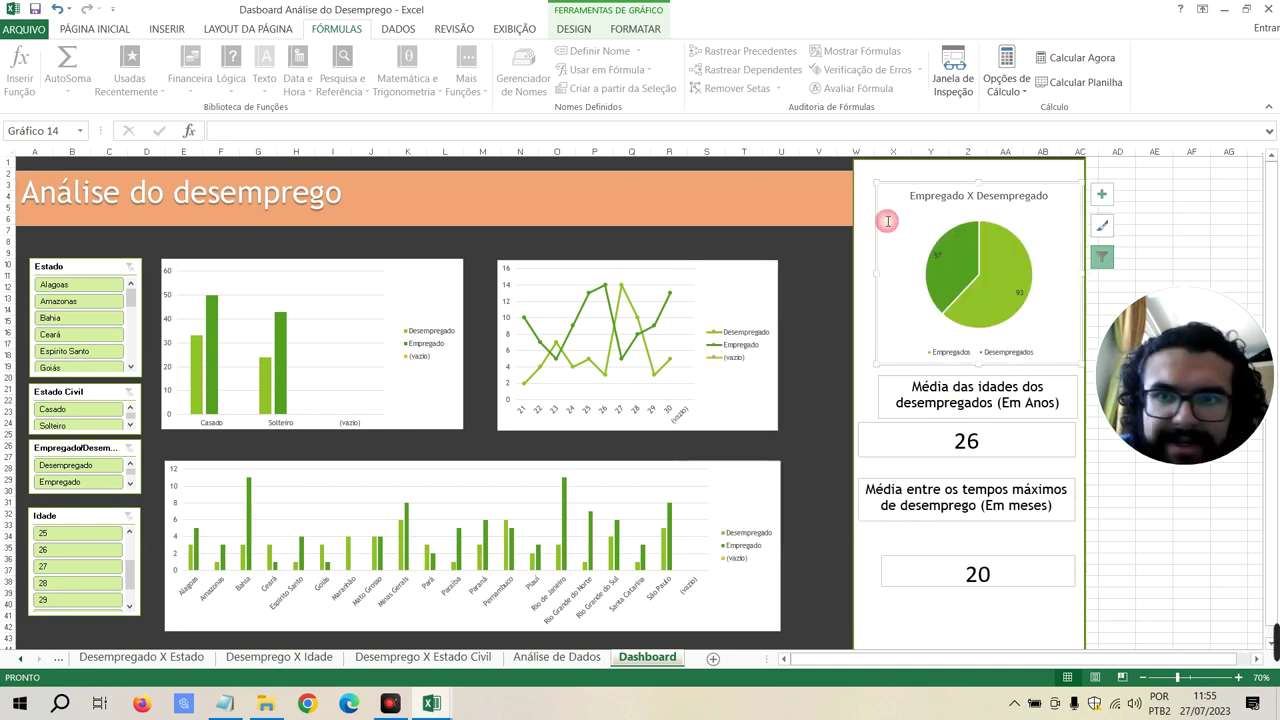
left_click(222, 30)
left_click(170, 30)
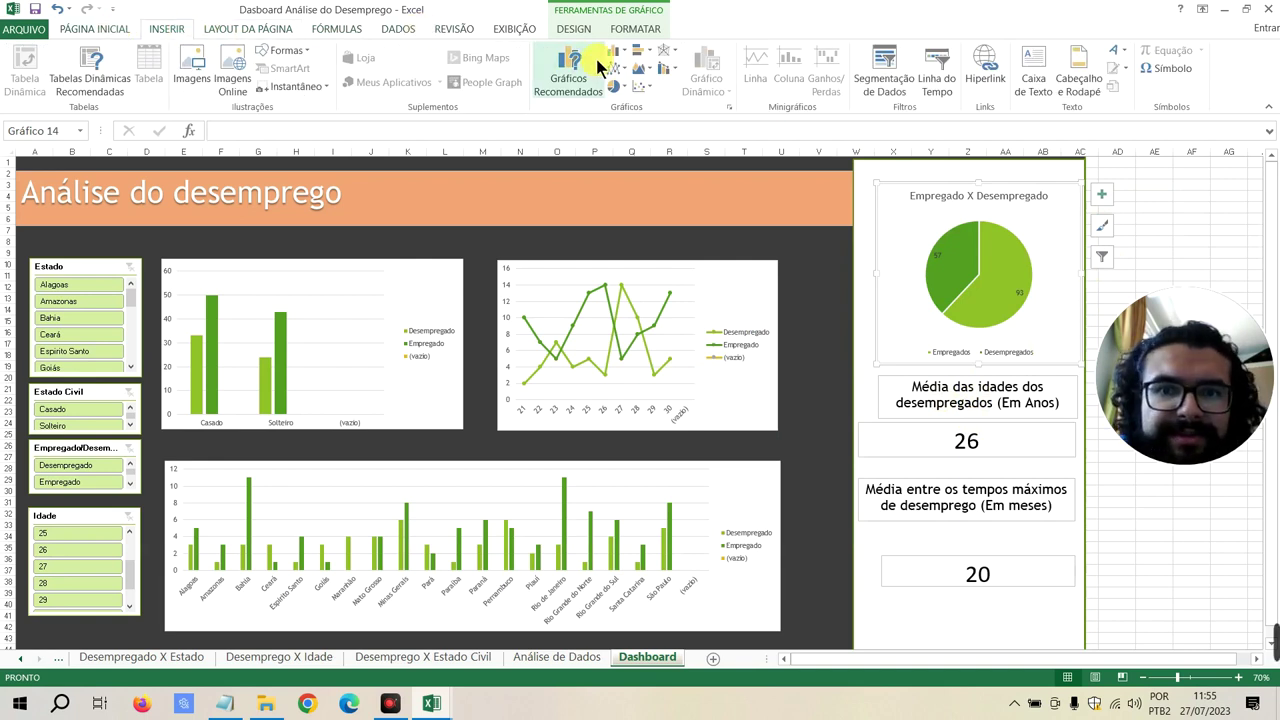
left_click(119, 32)
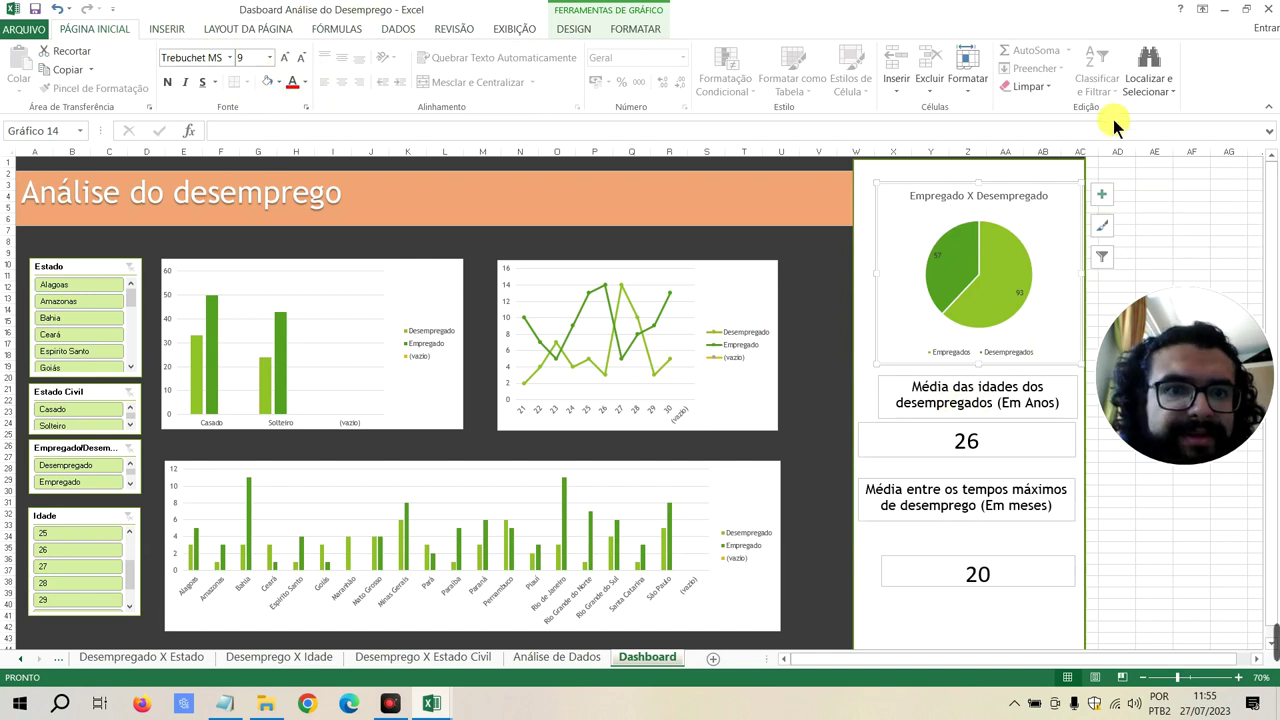
left_click(1043, 85)
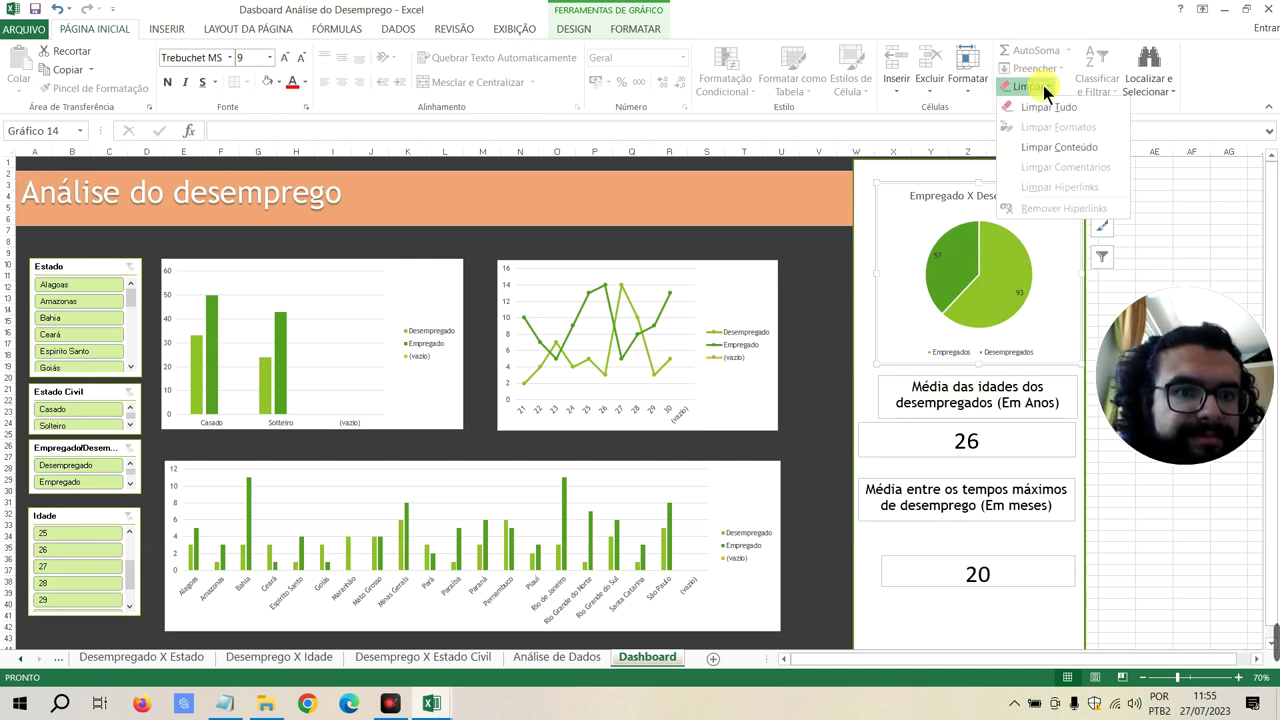
left_click(1043, 85)
left_click(405, 30)
left_click(450, 30)
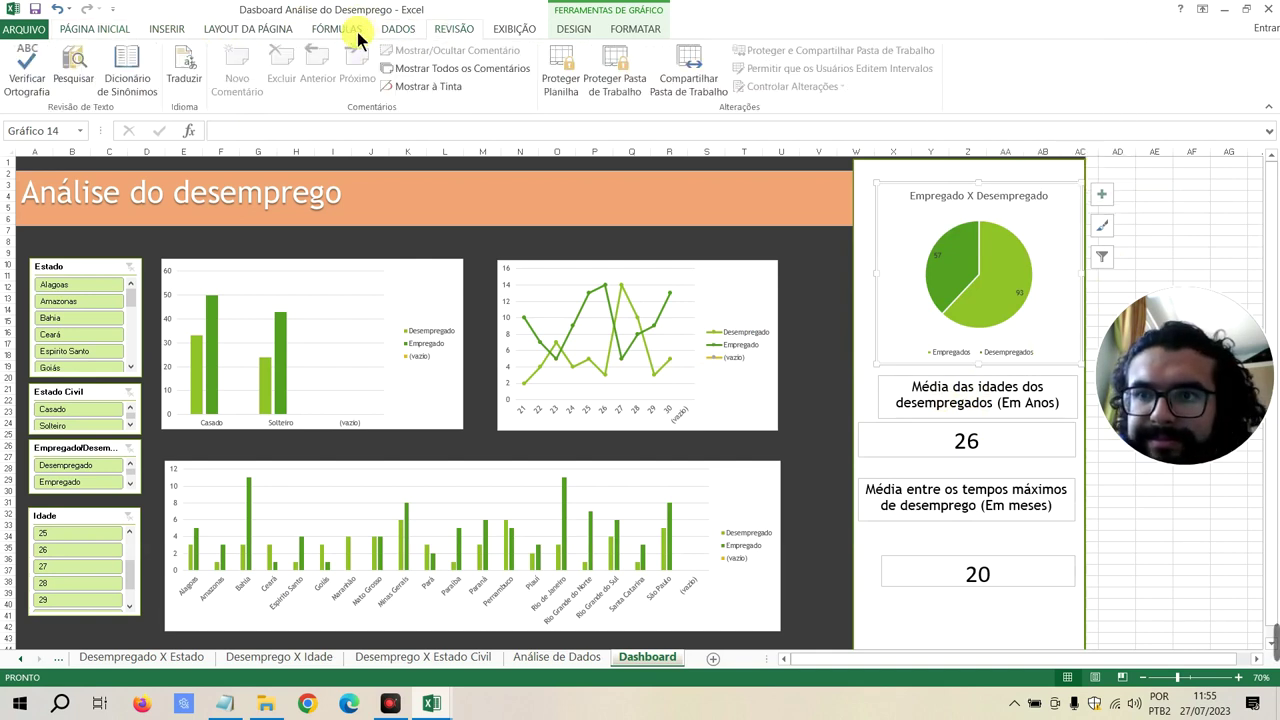
left_click(510, 30)
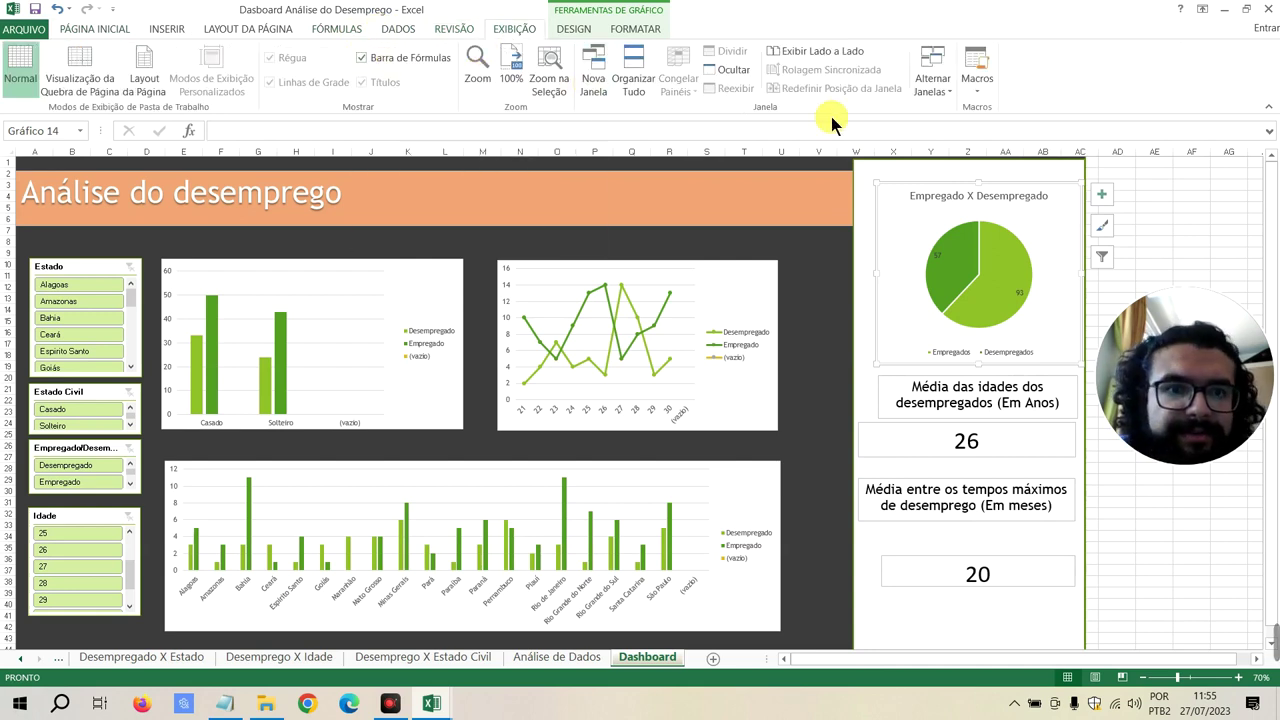
Set the pie chart area's Border to No line (Sem linha)
left_click(869, 245)
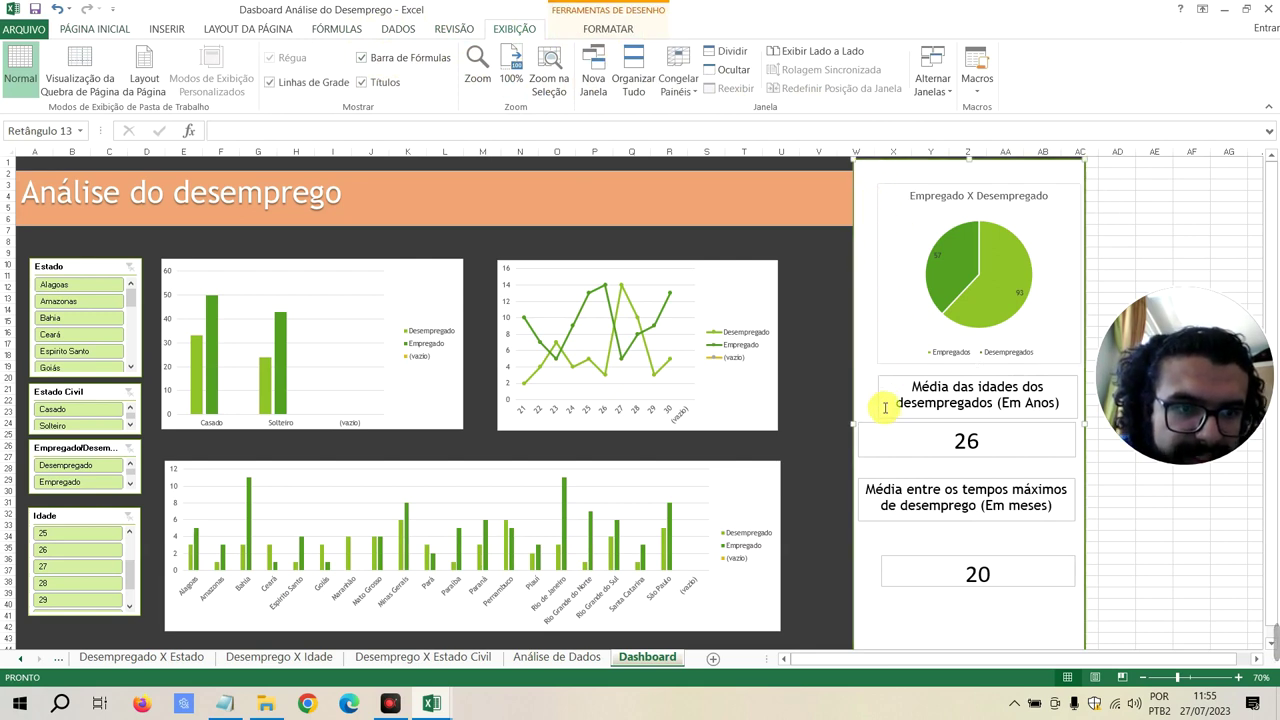
mouse_move(876, 653)
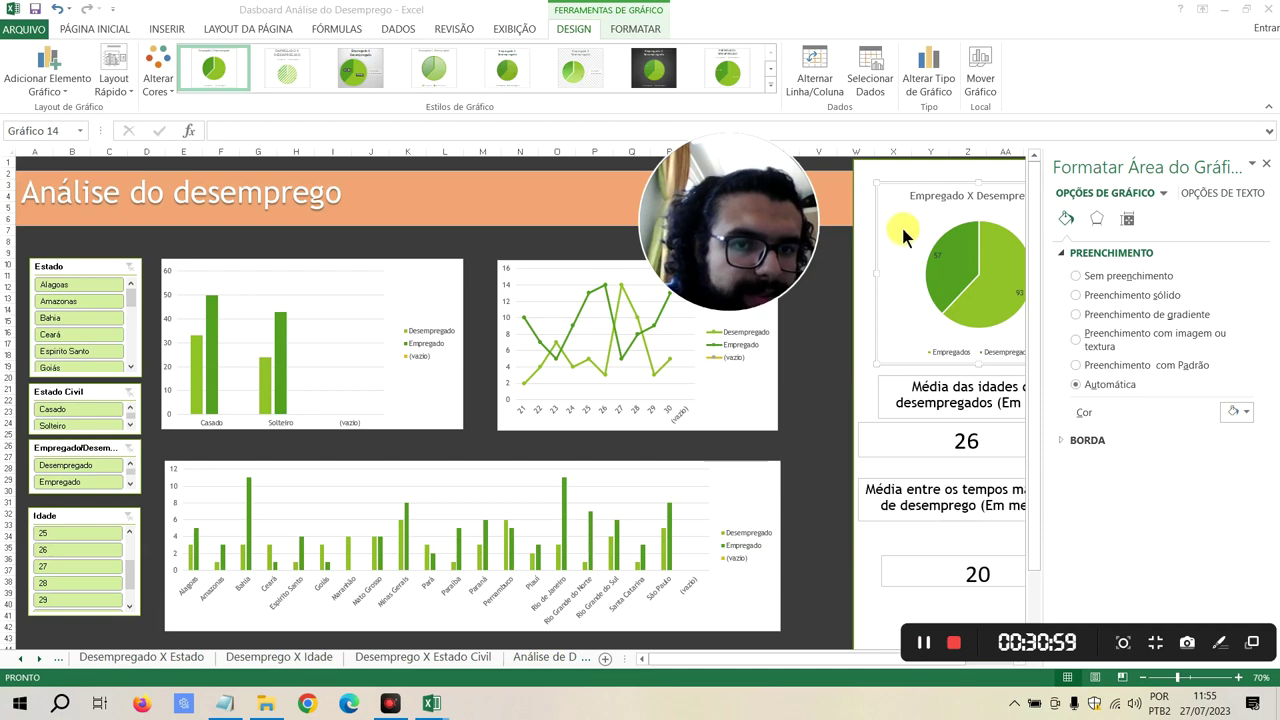
left_click(1229, 412)
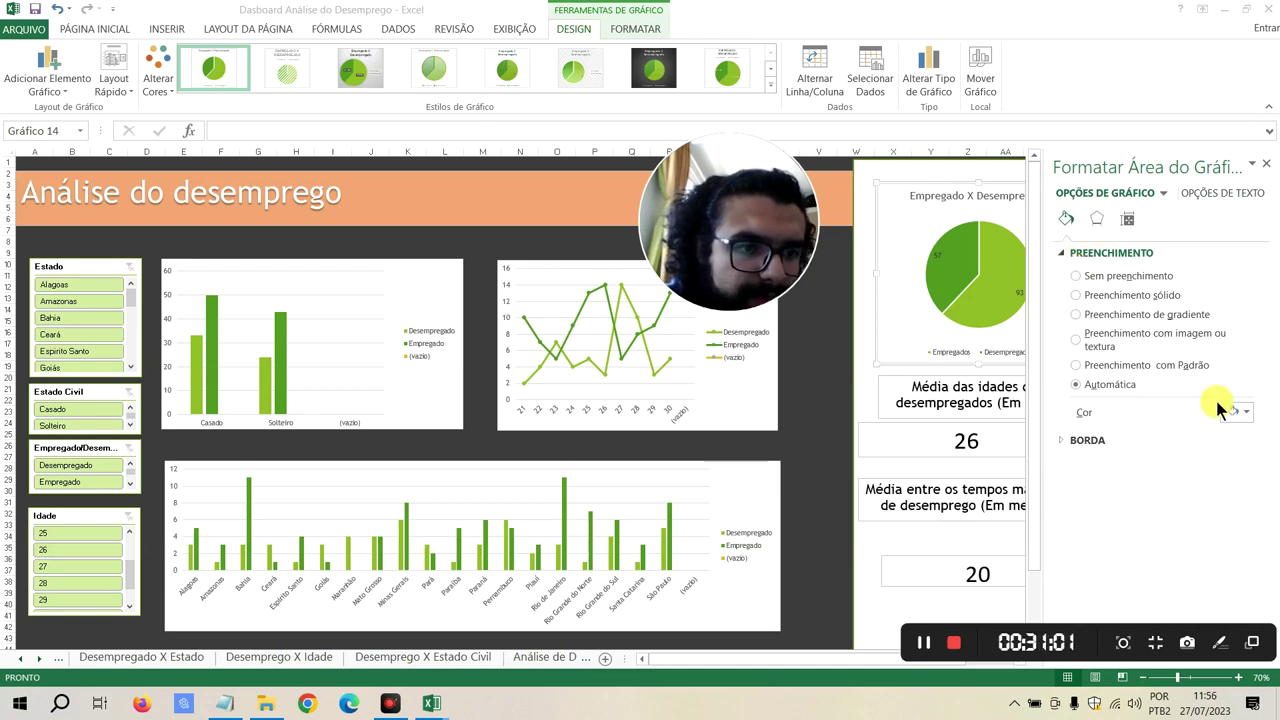
left_click(1238, 411)
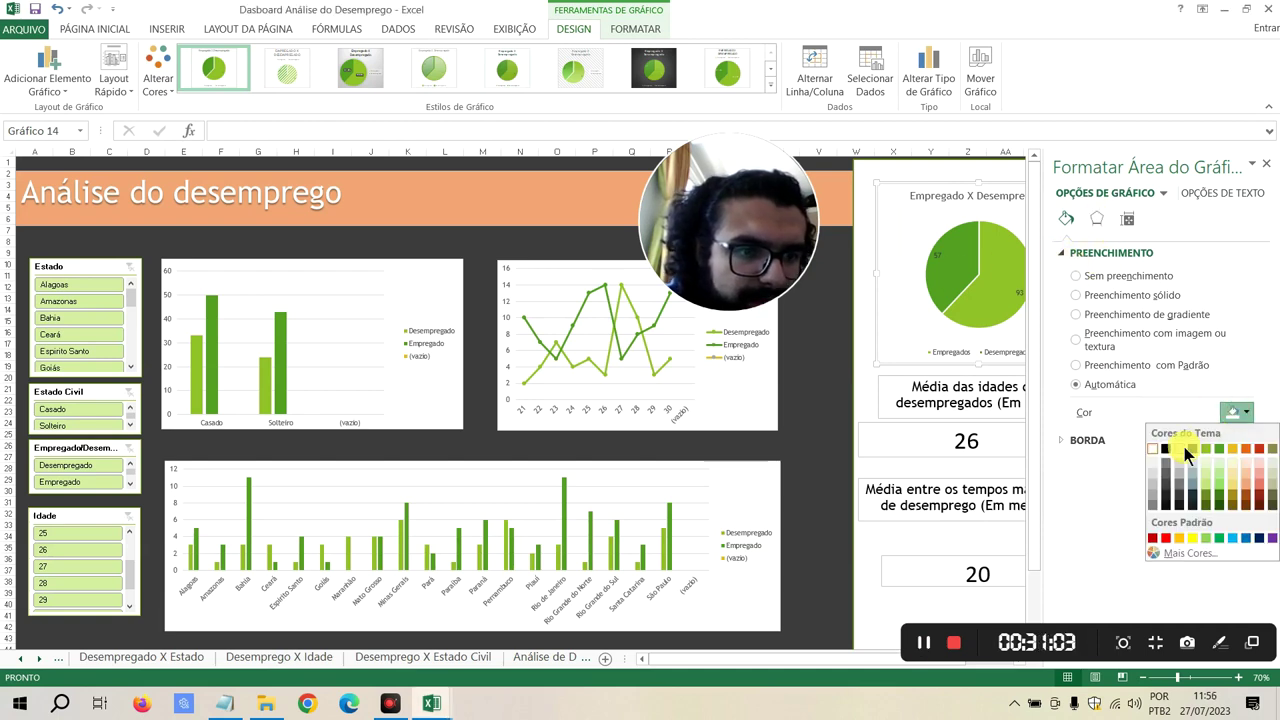
left_click(1085, 450)
left_click(1075, 440)
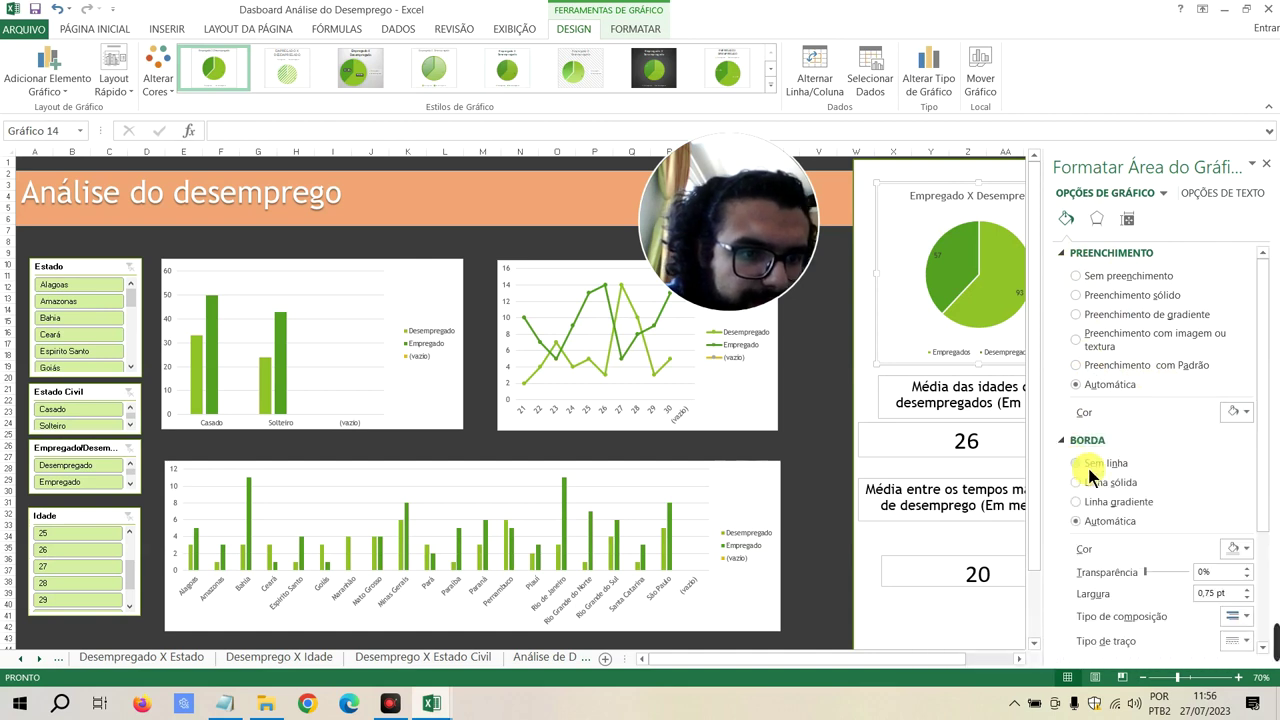
left_click(1076, 463)
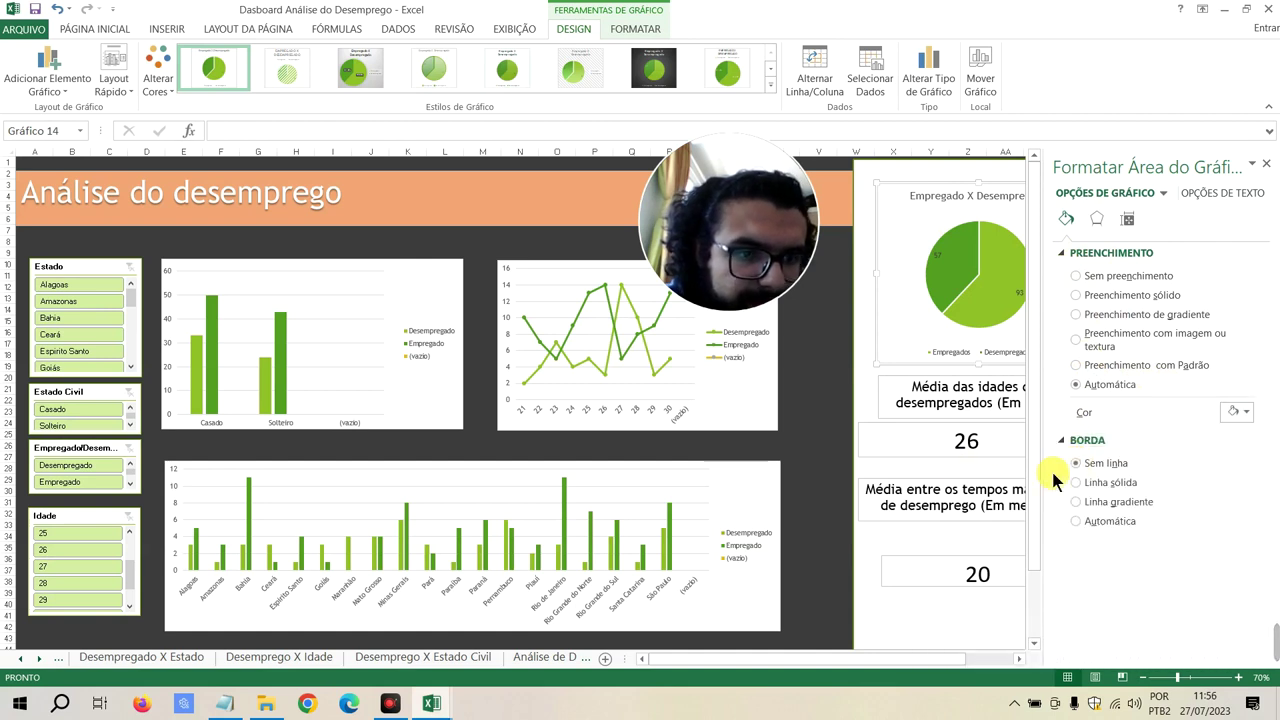
left_click(943, 468)
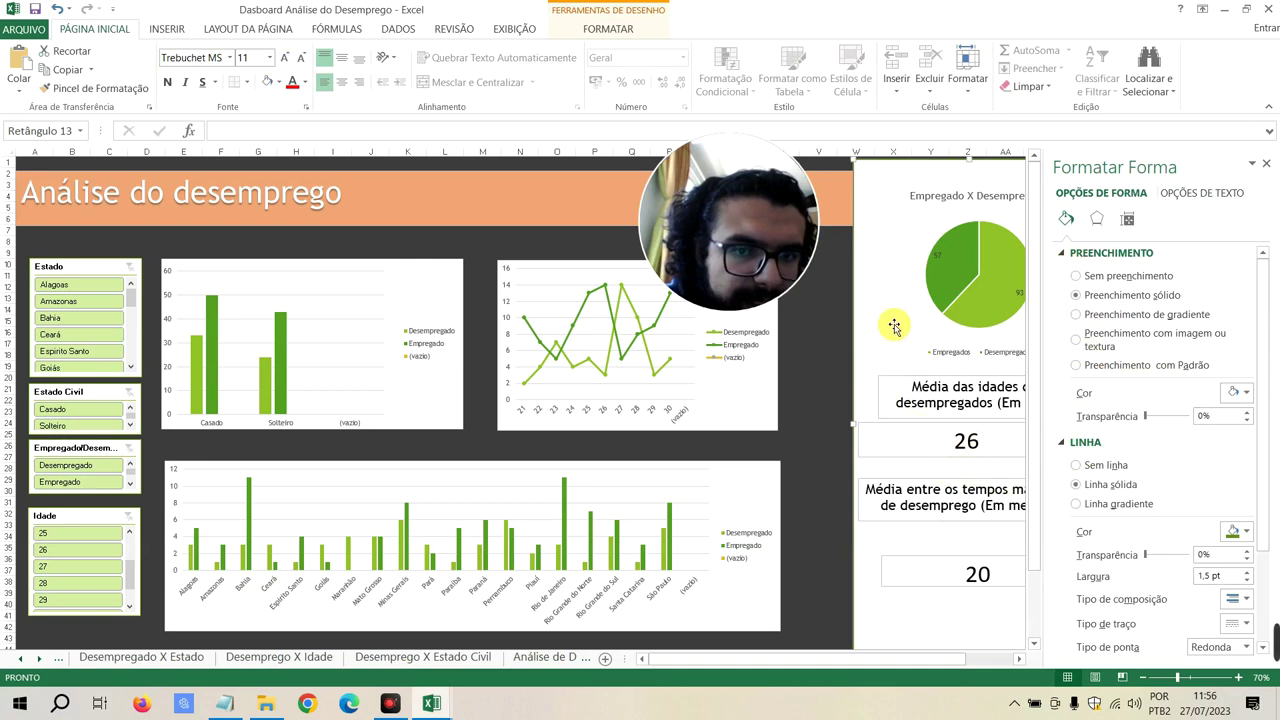
Set Sem linha on the Média das idades title box and the 26 value box
left_click(901, 385)
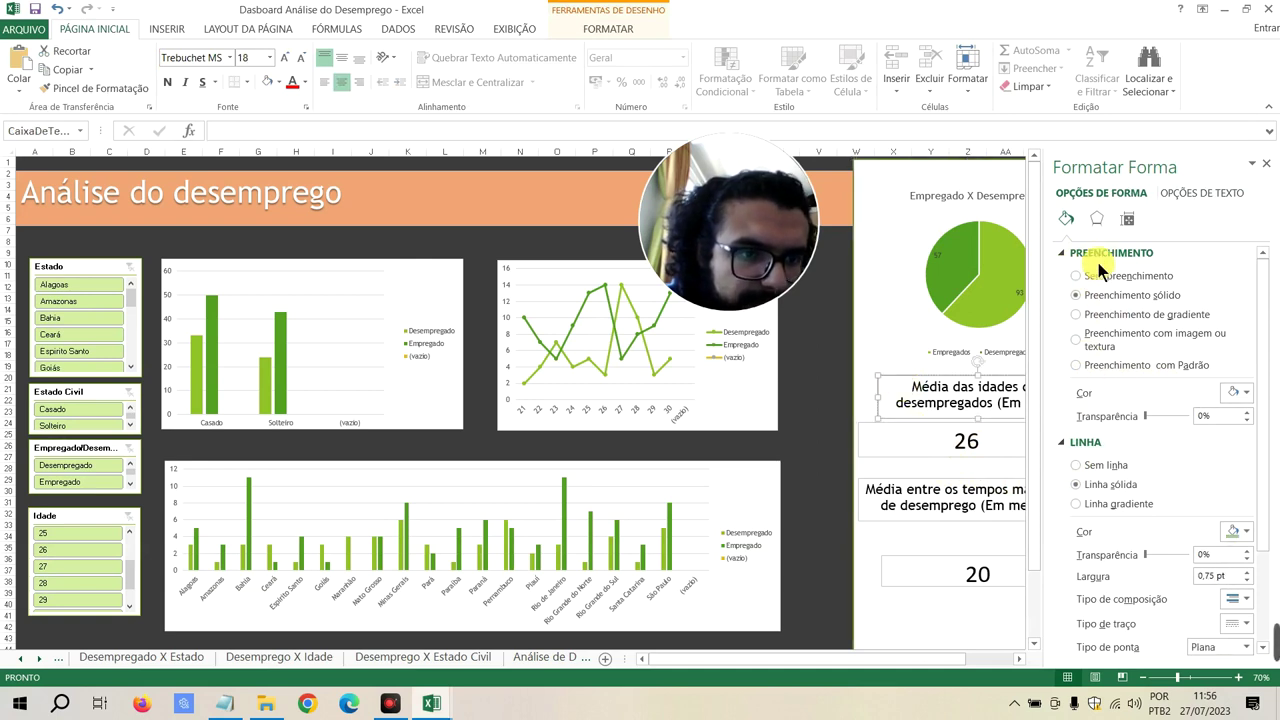
scroll(1109, 356, "down", 1)
scroll(1101, 362, "down", 1)
scroll(1098, 384, "down", 1)
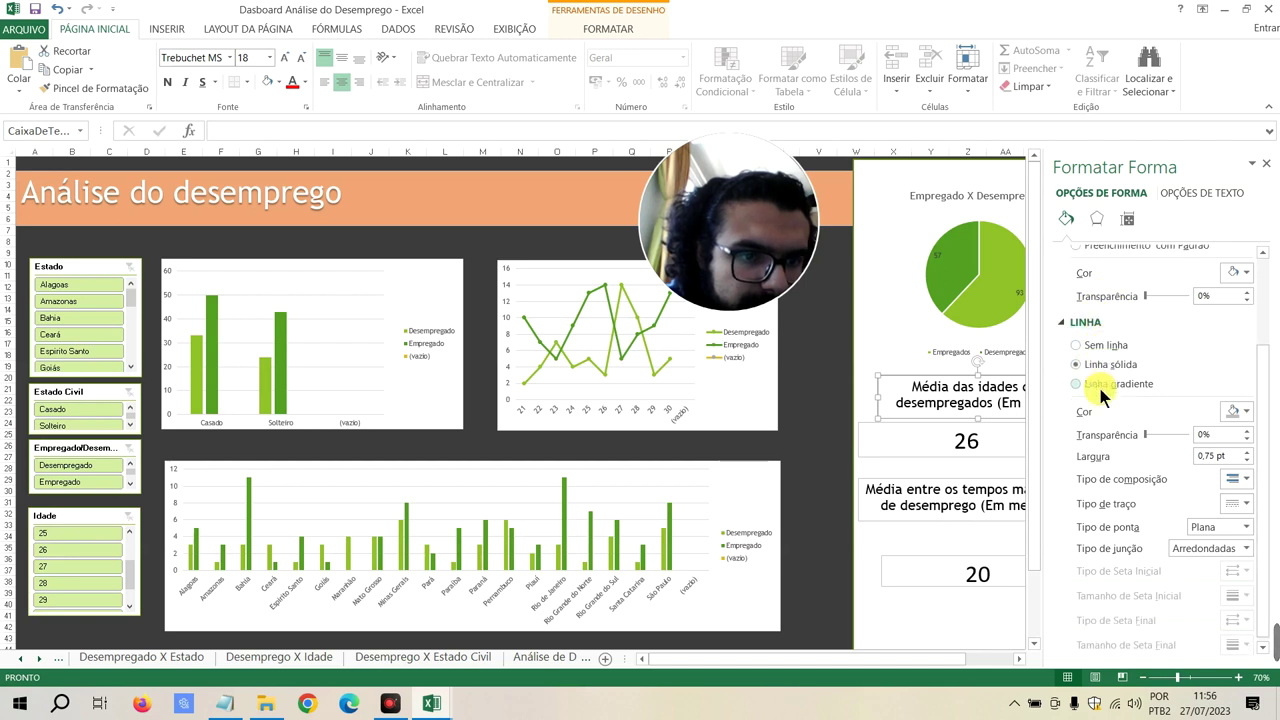
scroll(1110, 400, "down", 1)
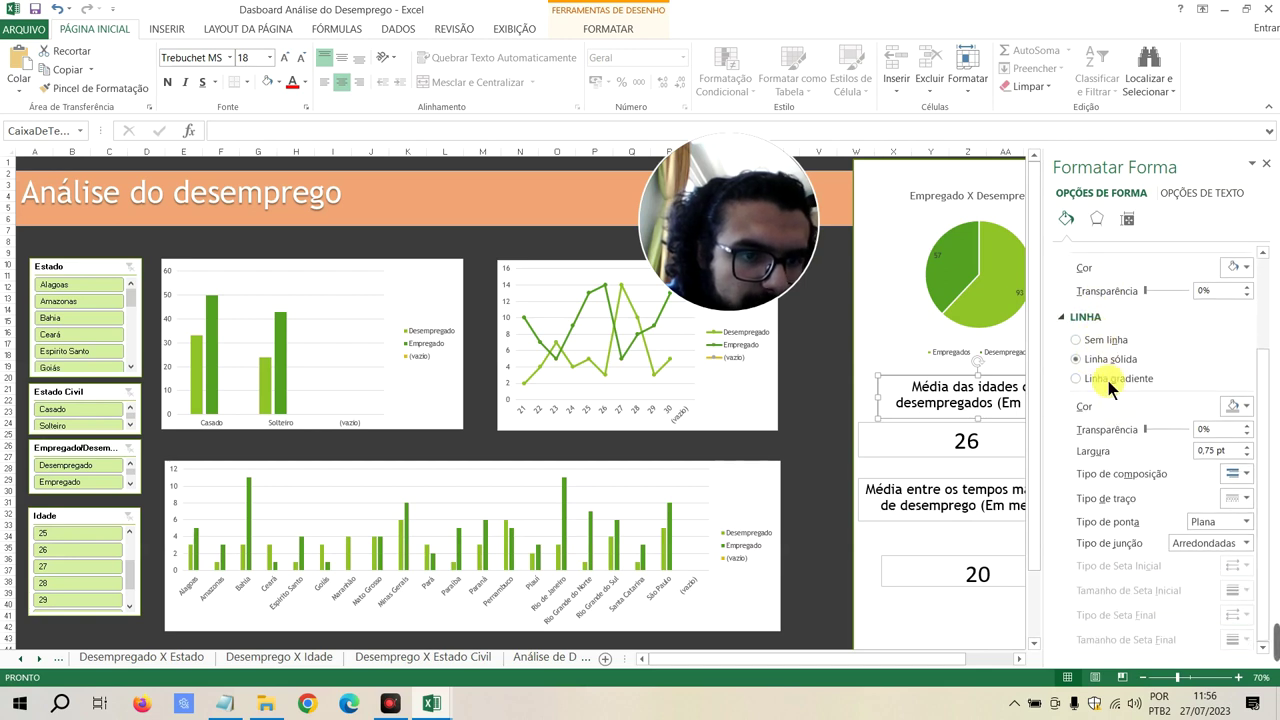
left_click(1076, 341)
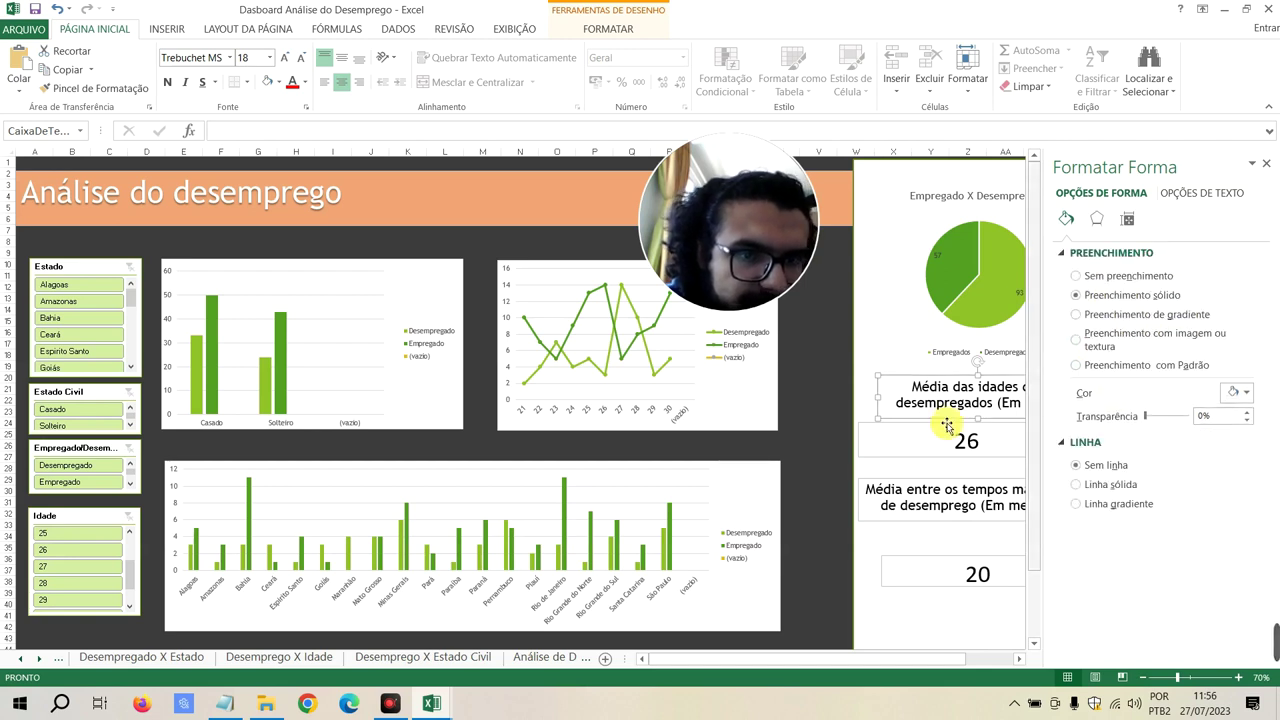
left_click(866, 392)
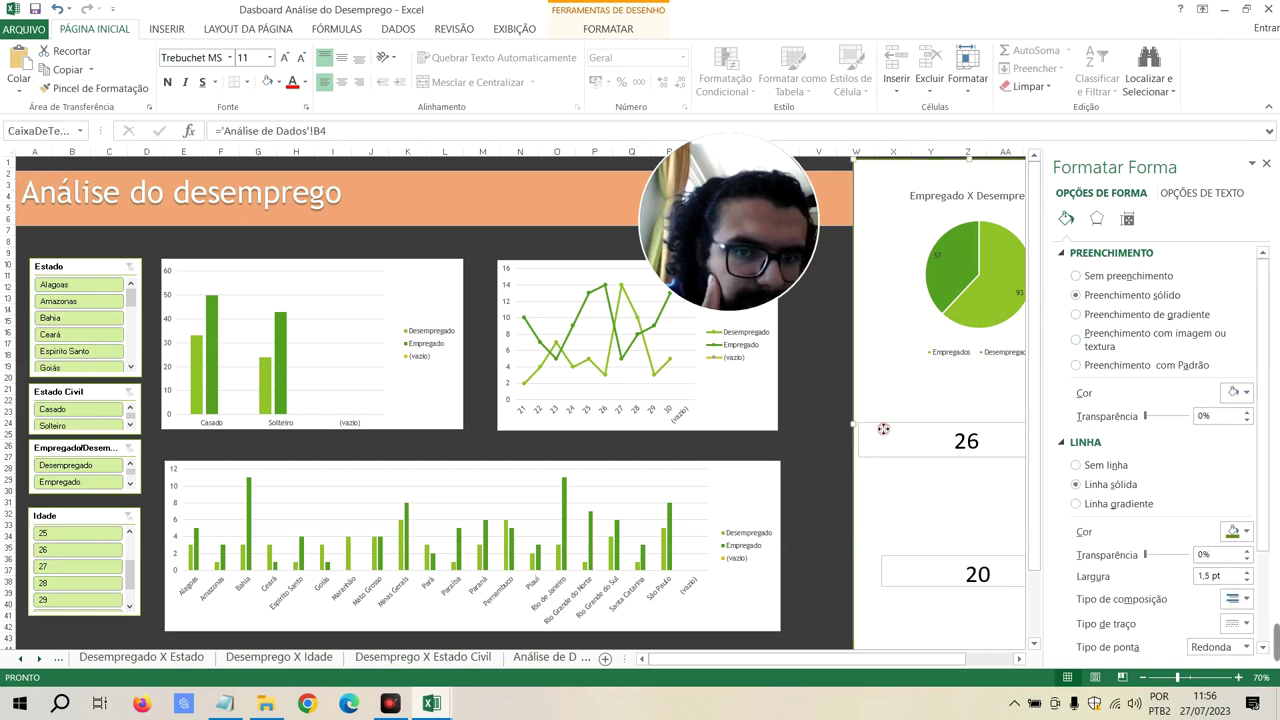
left_click(884, 431)
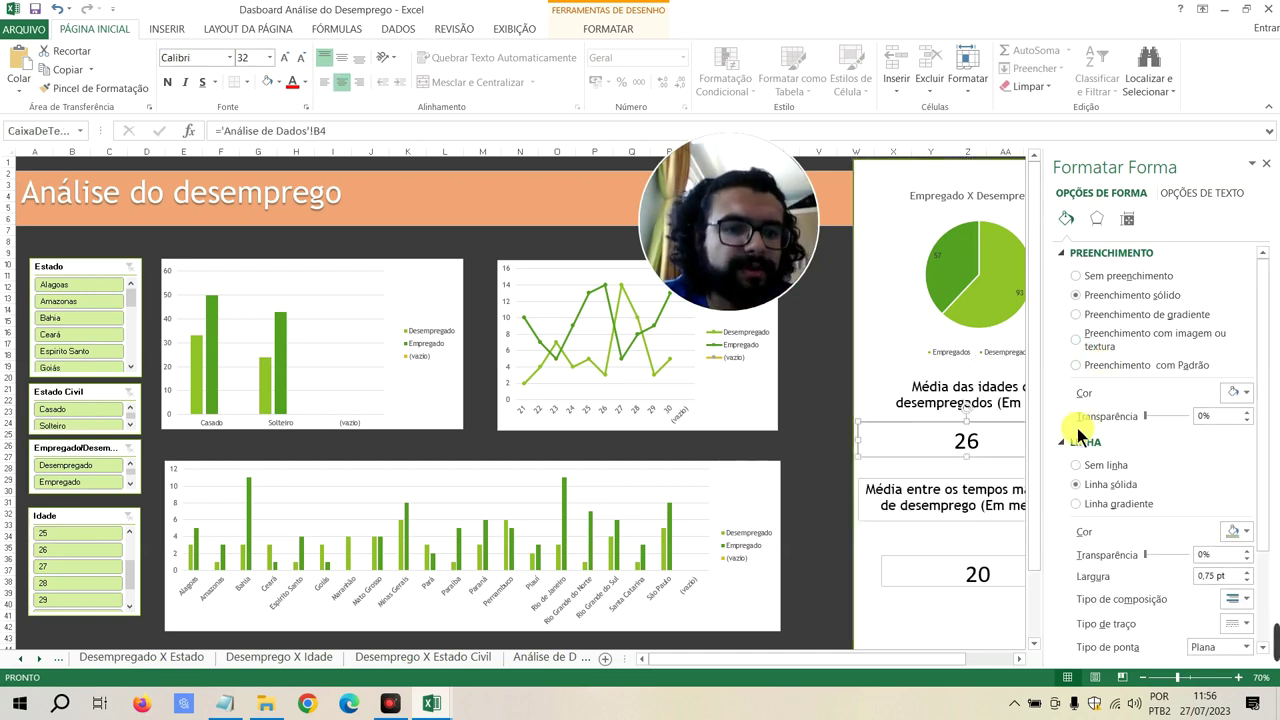
left_click(1076, 465)
Remove the outlines from the Média entre os tempos title and the 20 value box
left_click(906, 491)
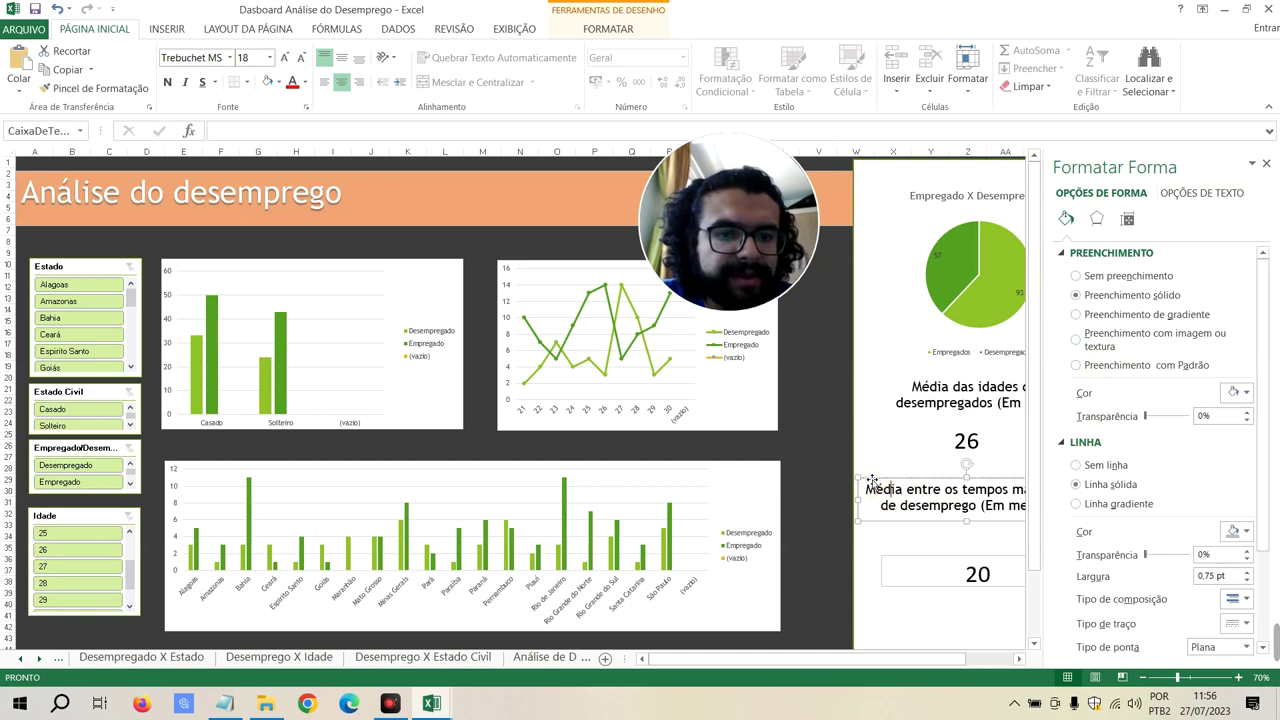
left_click(1076, 465)
left_click(910, 562)
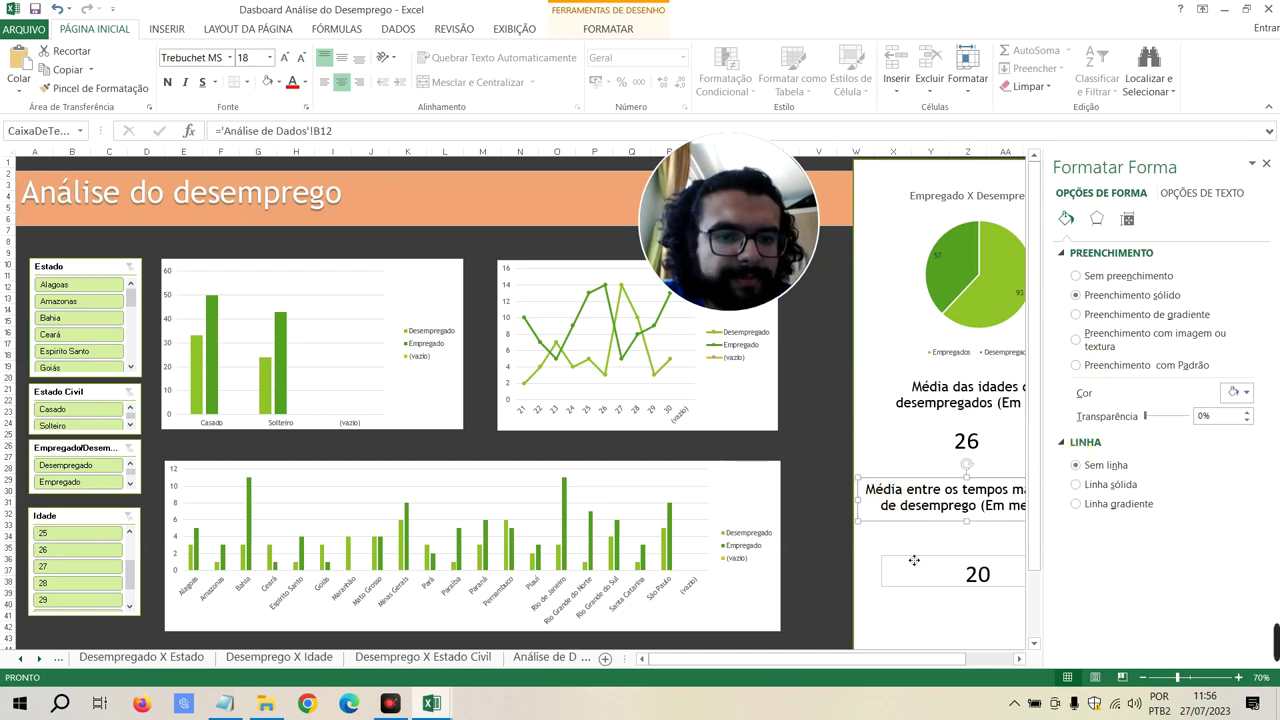
left_click(1075, 466)
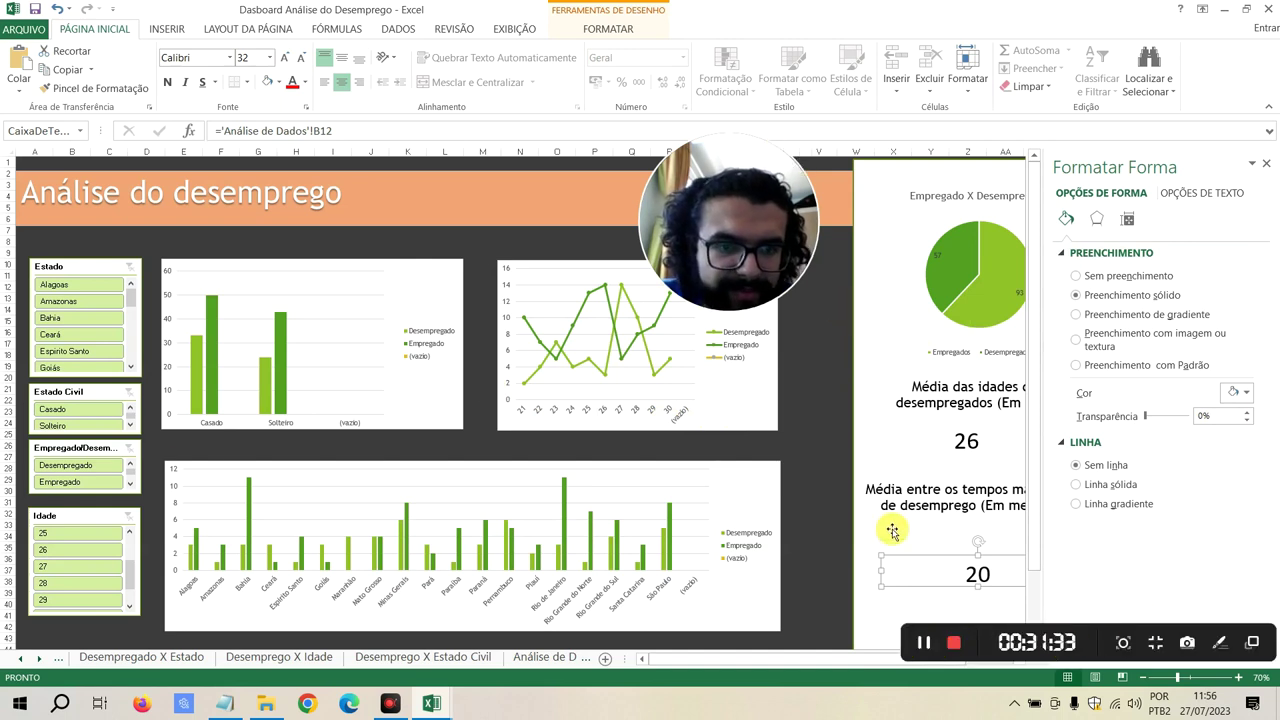
left_click(726, 484)
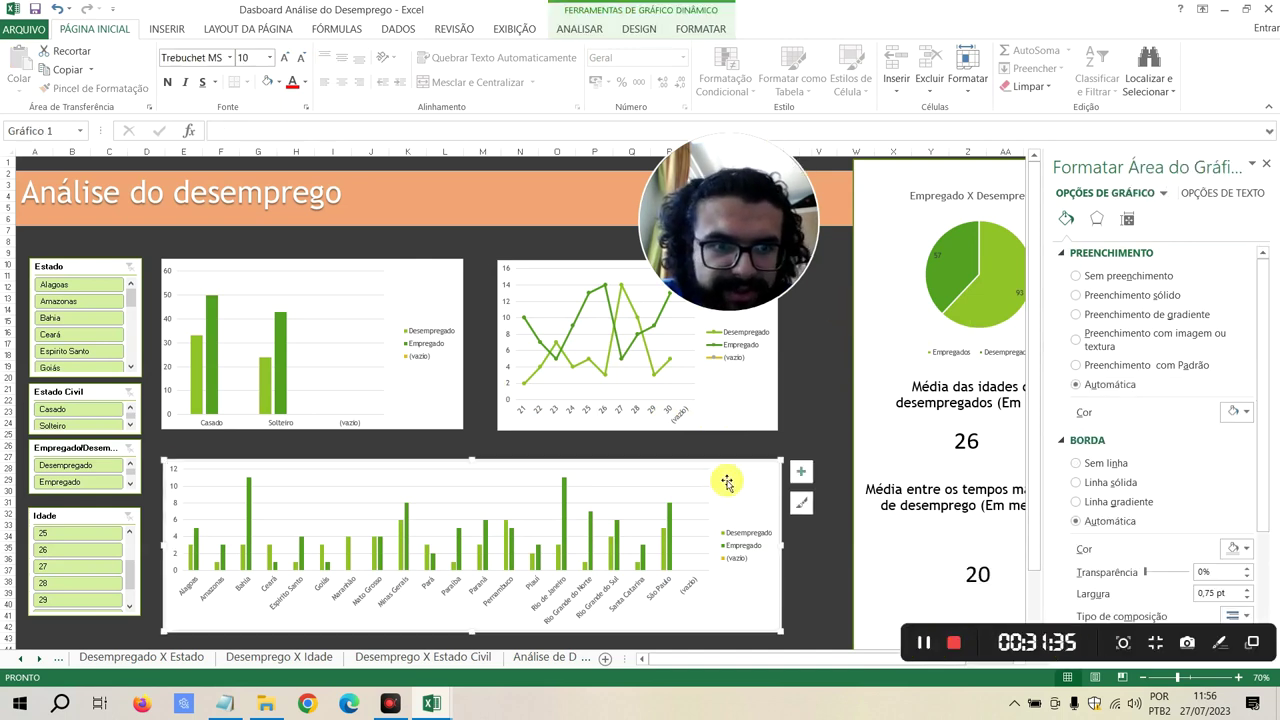
Set the state bar chart's chart area fill to No fill
left_click(1092, 220)
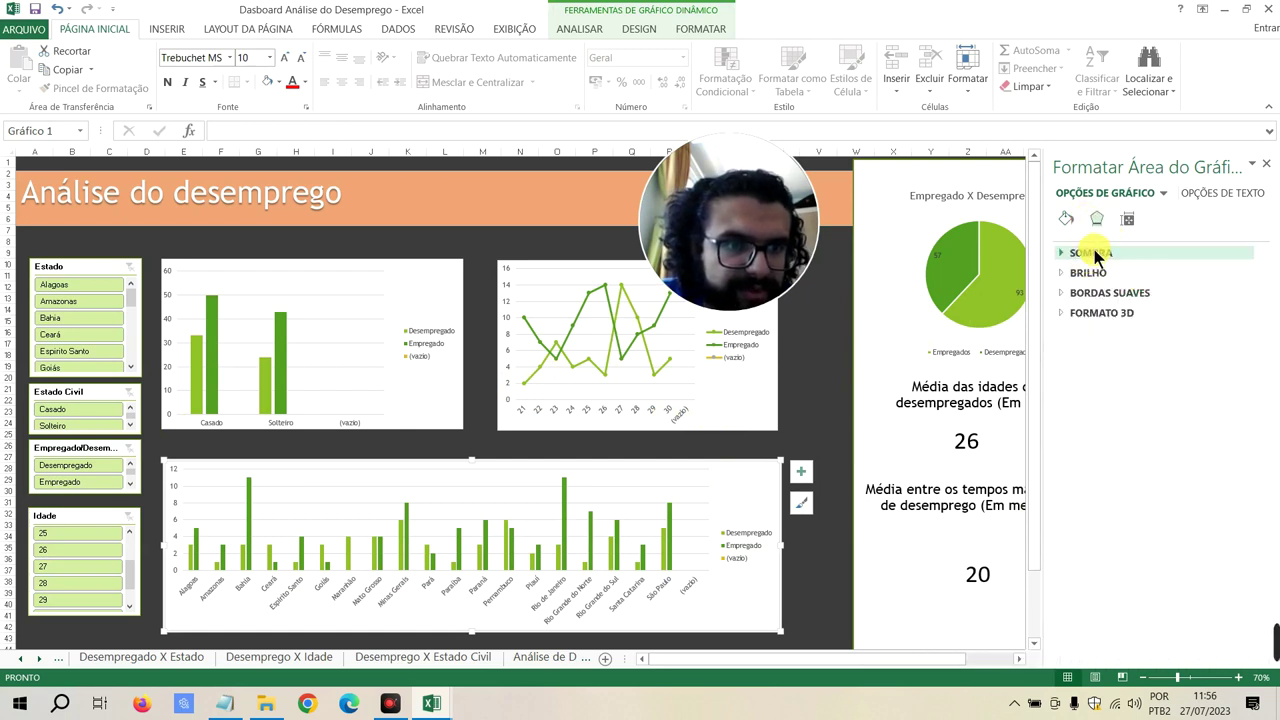
left_click(1128, 221)
left_click(1066, 219)
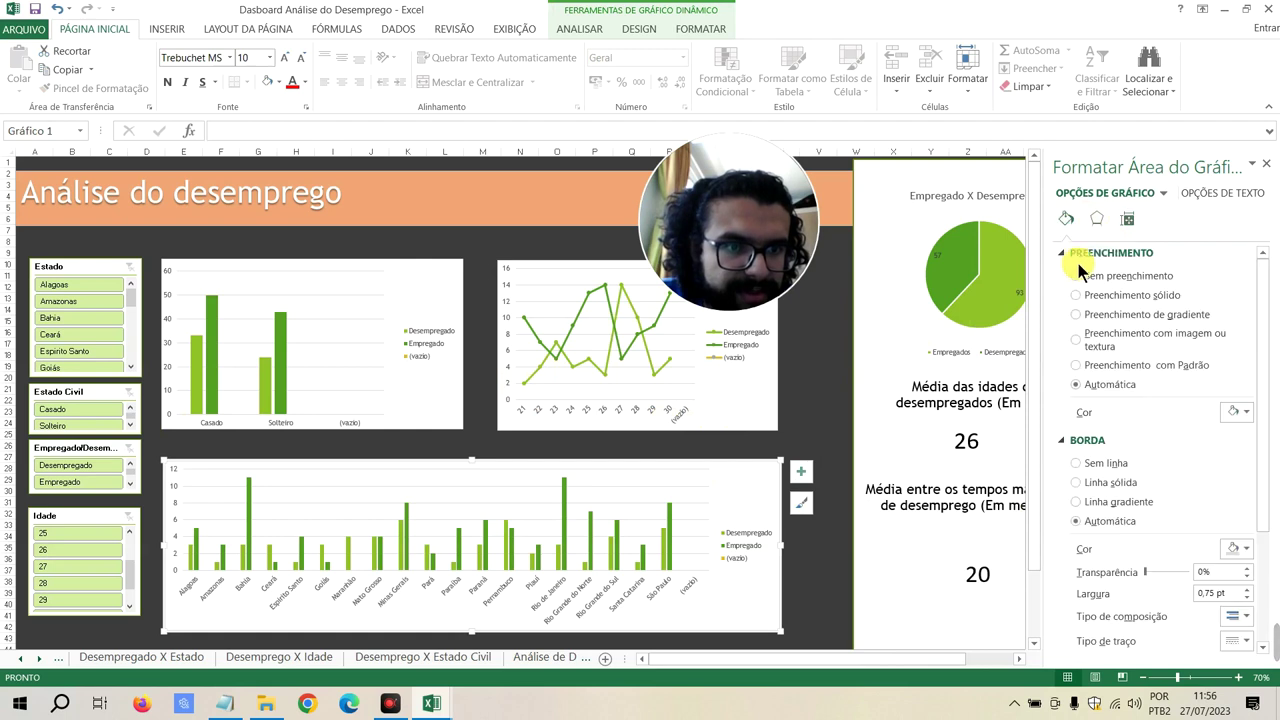
left_click(1240, 411)
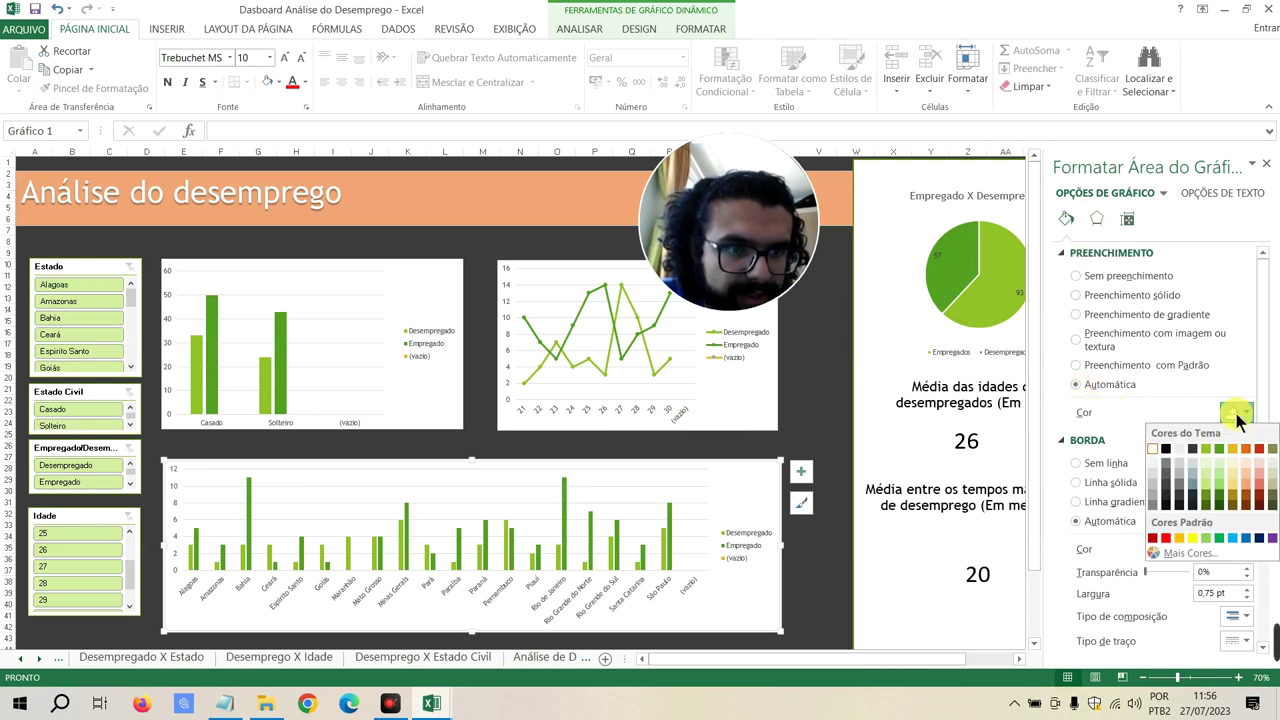
left_click(1080, 280)
left_click(1080, 283)
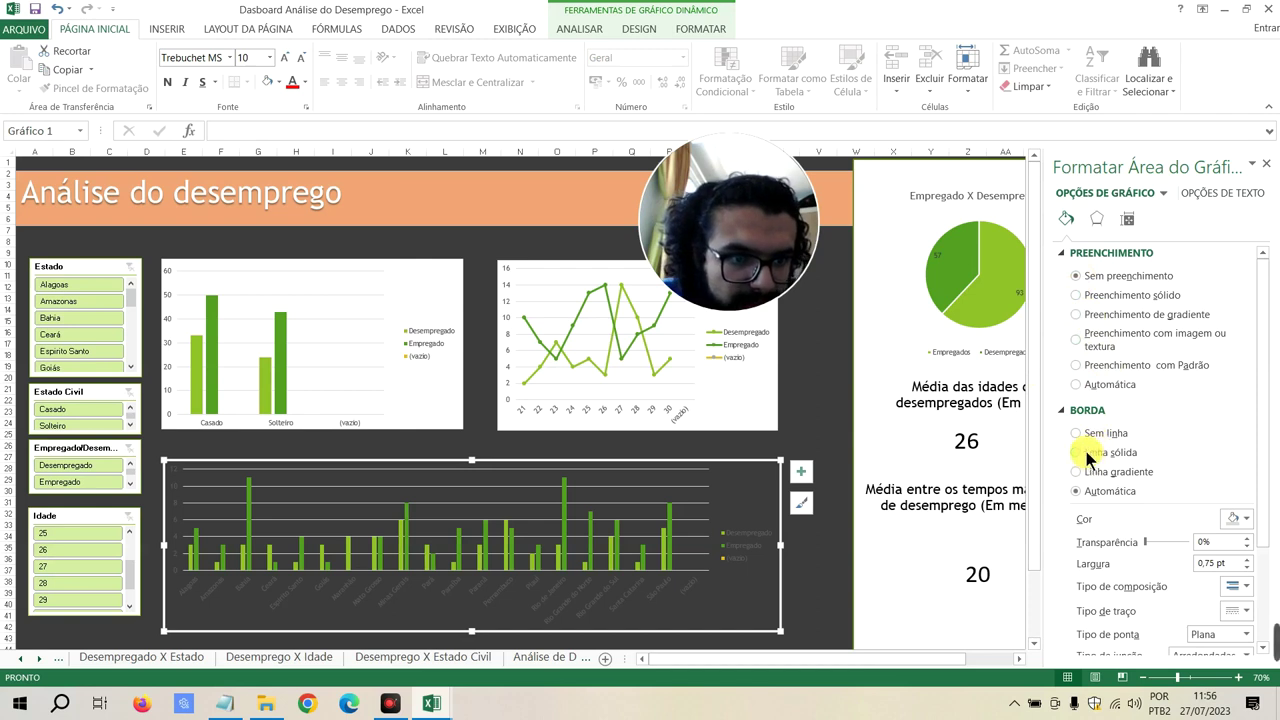
Give the state bar chart's chart area a solid line border
left_click(1240, 521)
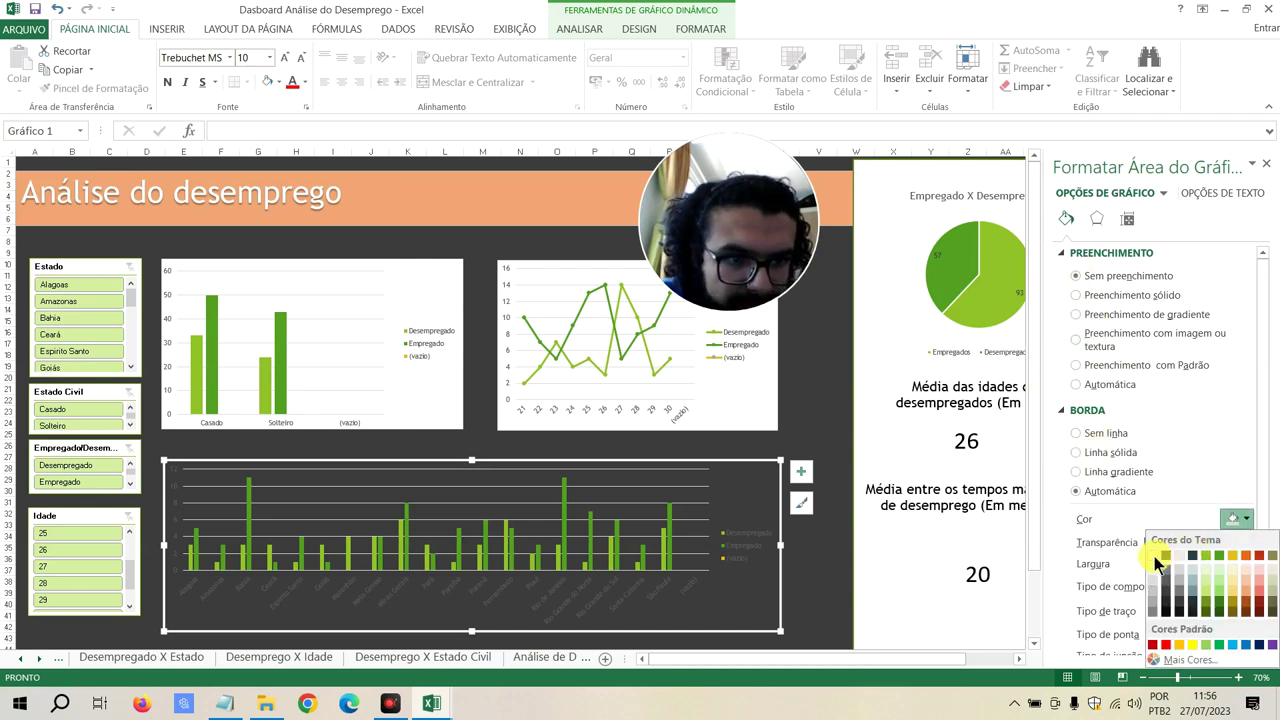
left_click(1155, 563)
scroll(1160, 510, "down", 1)
scroll(1232, 500, "down", 1)
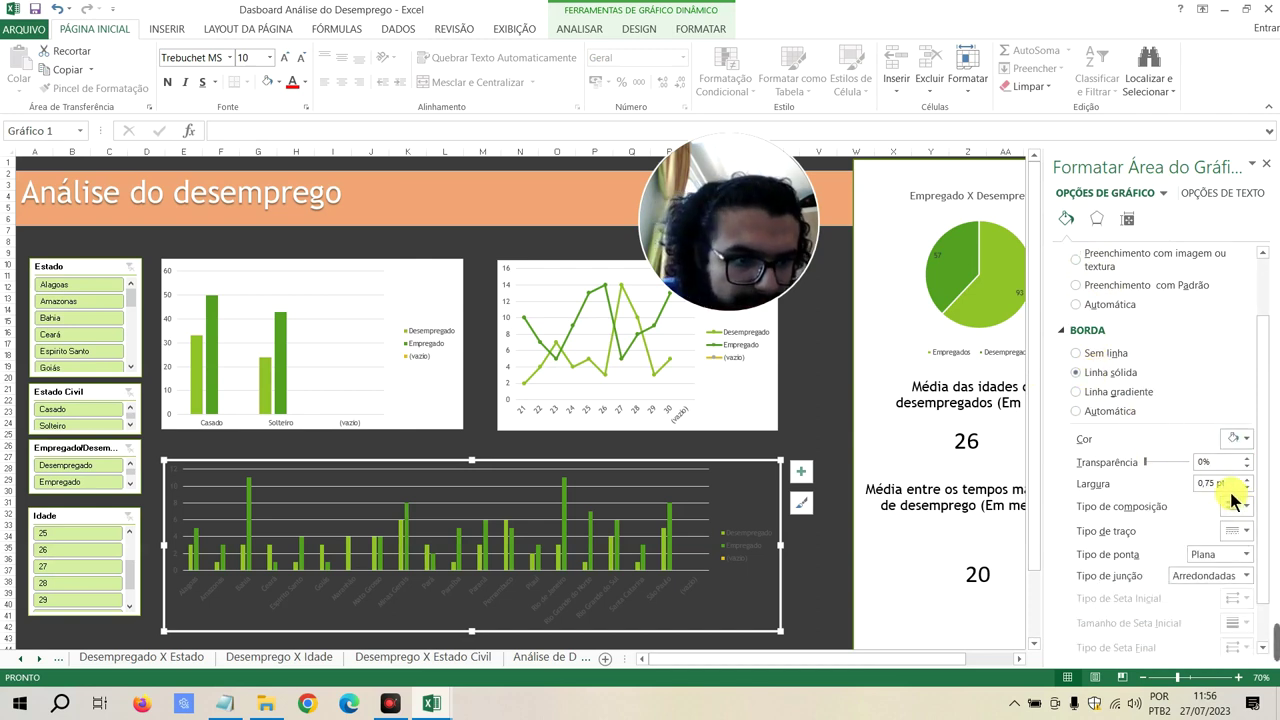
scroll(1211, 498, "down", 1)
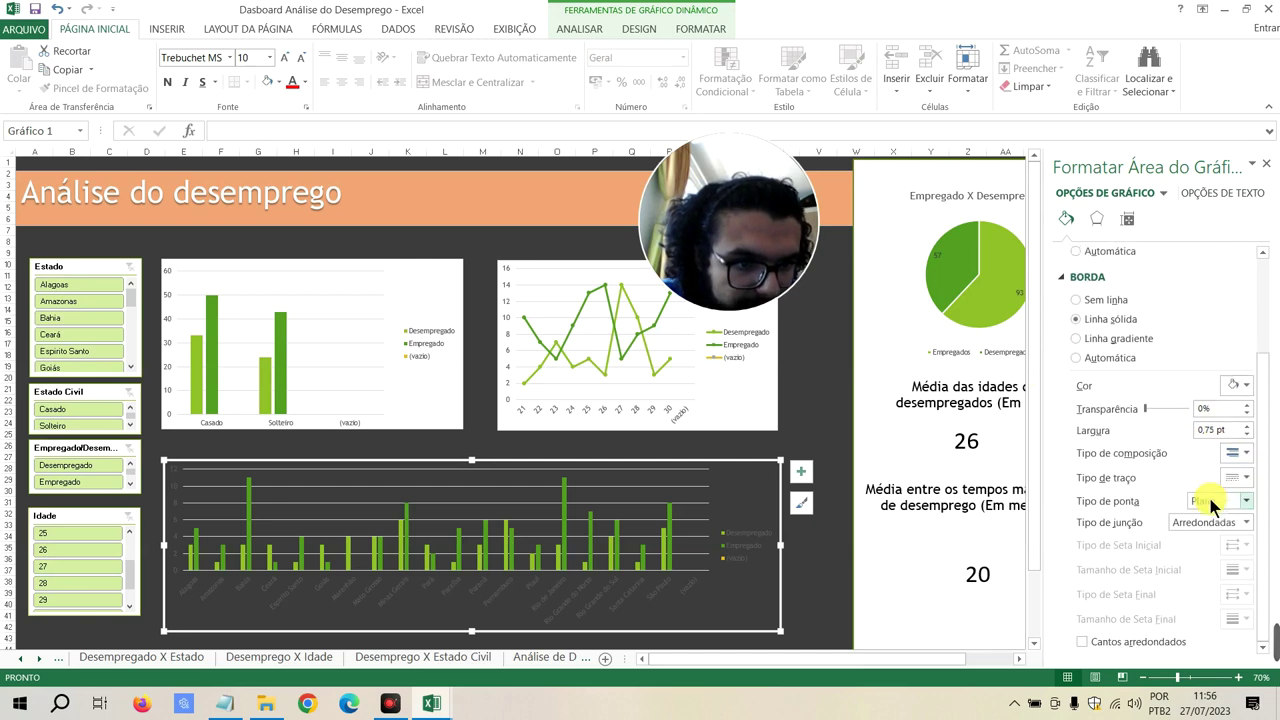
scroll(1127, 385, "up", 2)
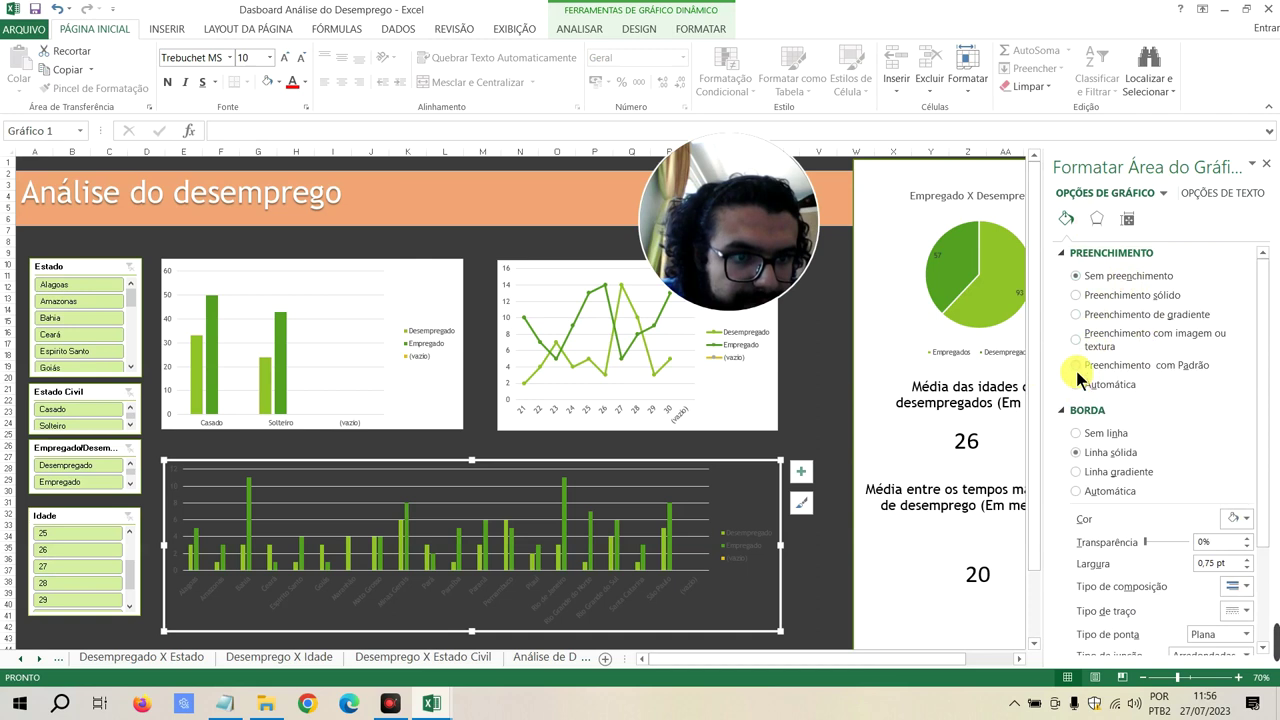
scroll(1088, 295, "down", 2)
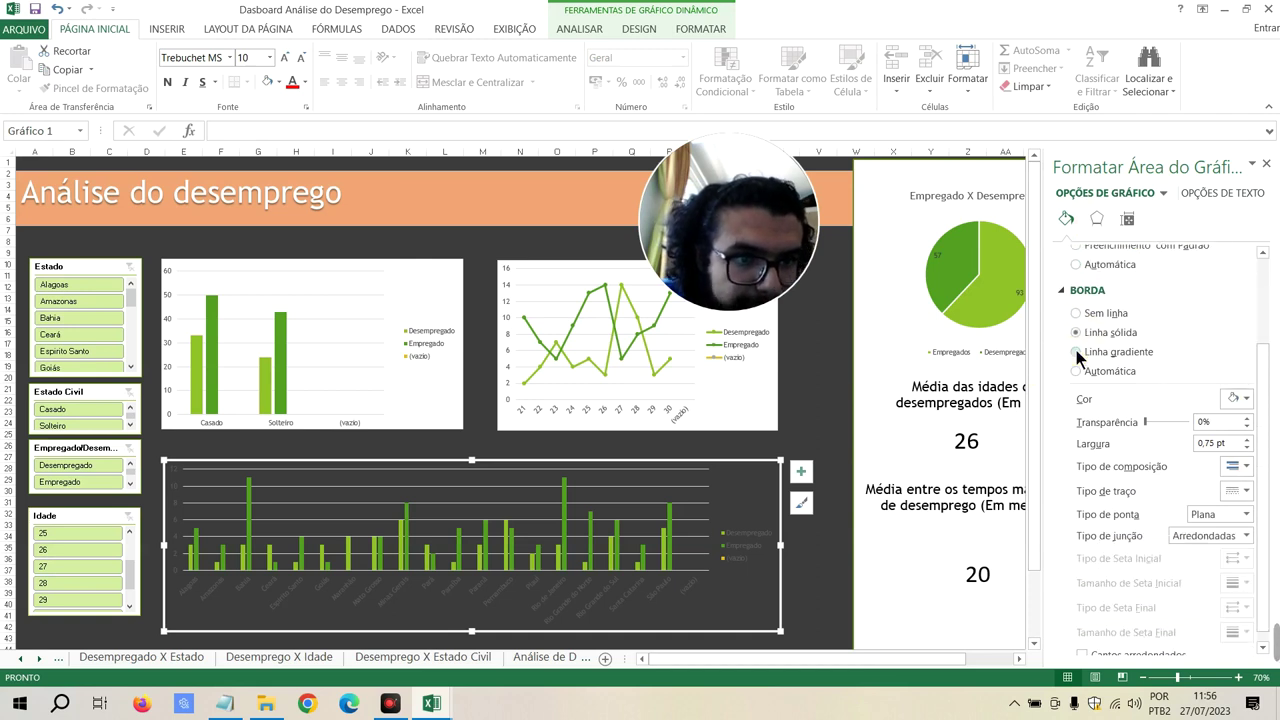
left_click(1078, 352)
left_click(1077, 332)
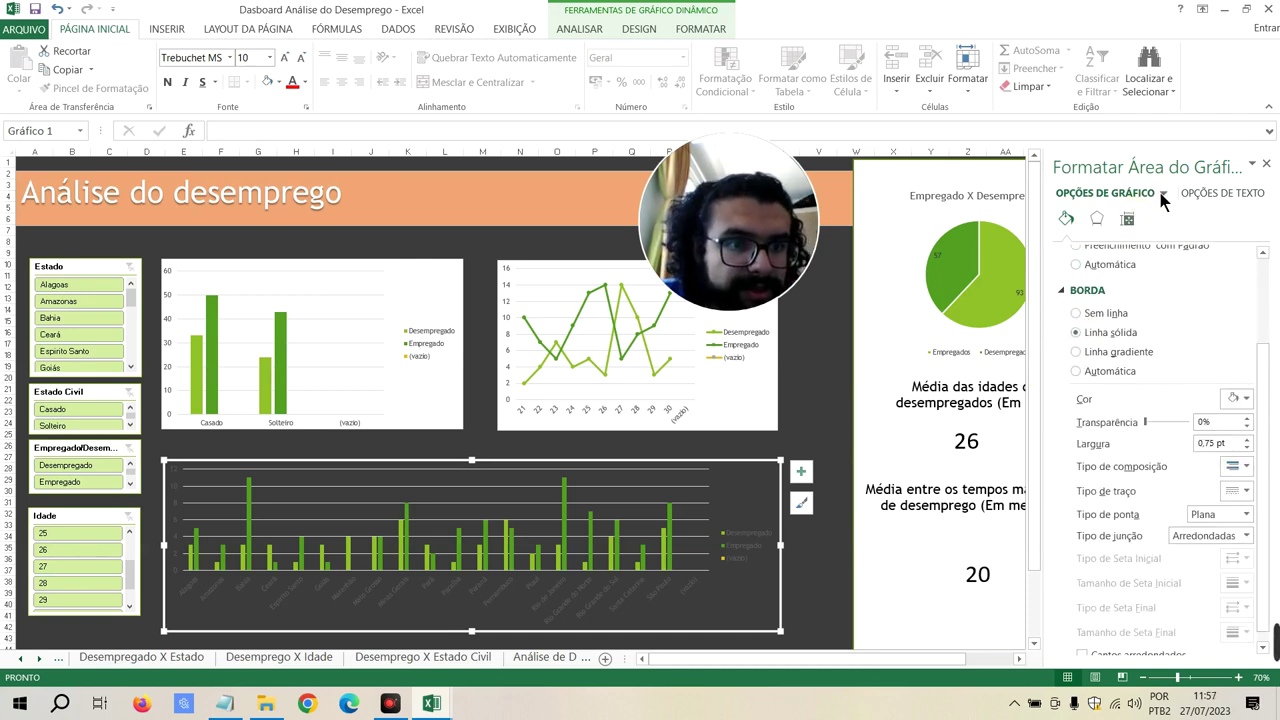
left_click(1162, 196)
Give the Desempregado bar series a solid coloured outline and a solid fill
left_click(1103, 330)
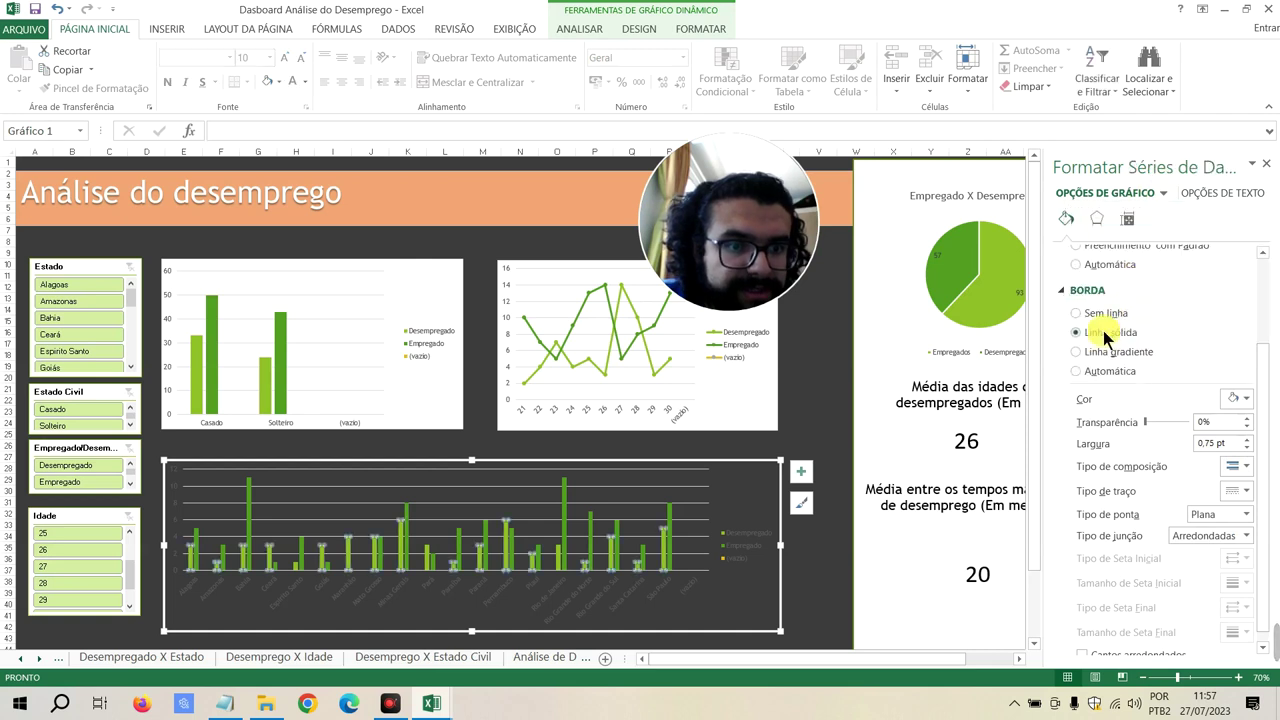
left_click(1238, 313)
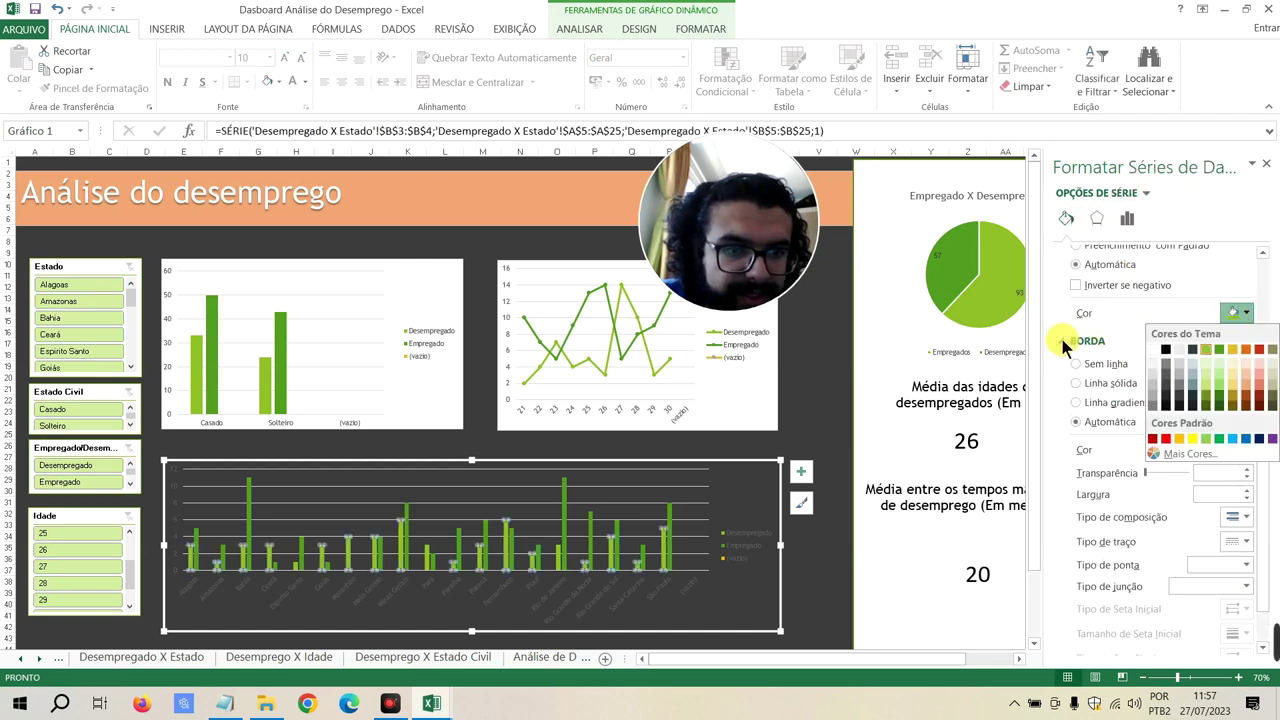
scroll(1118, 292, "up", 2)
scroll(1122, 294, "up", 1)
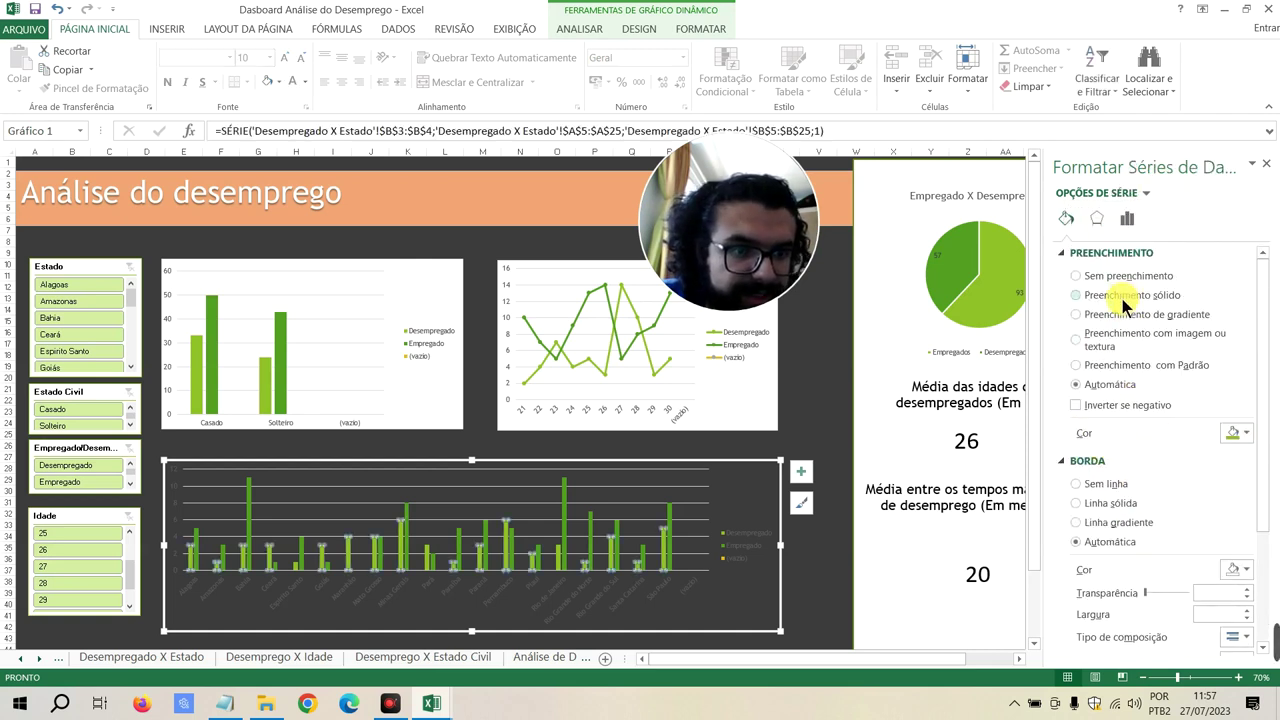
left_click(1244, 572)
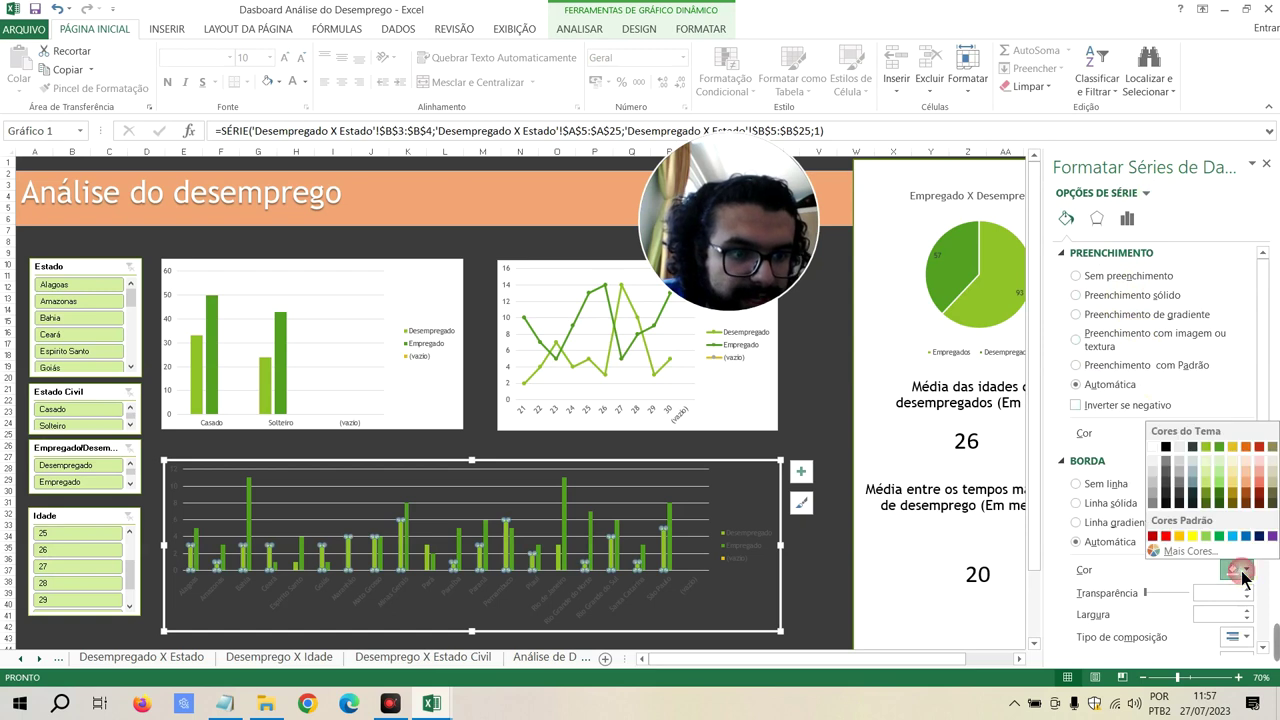
left_click(1160, 448)
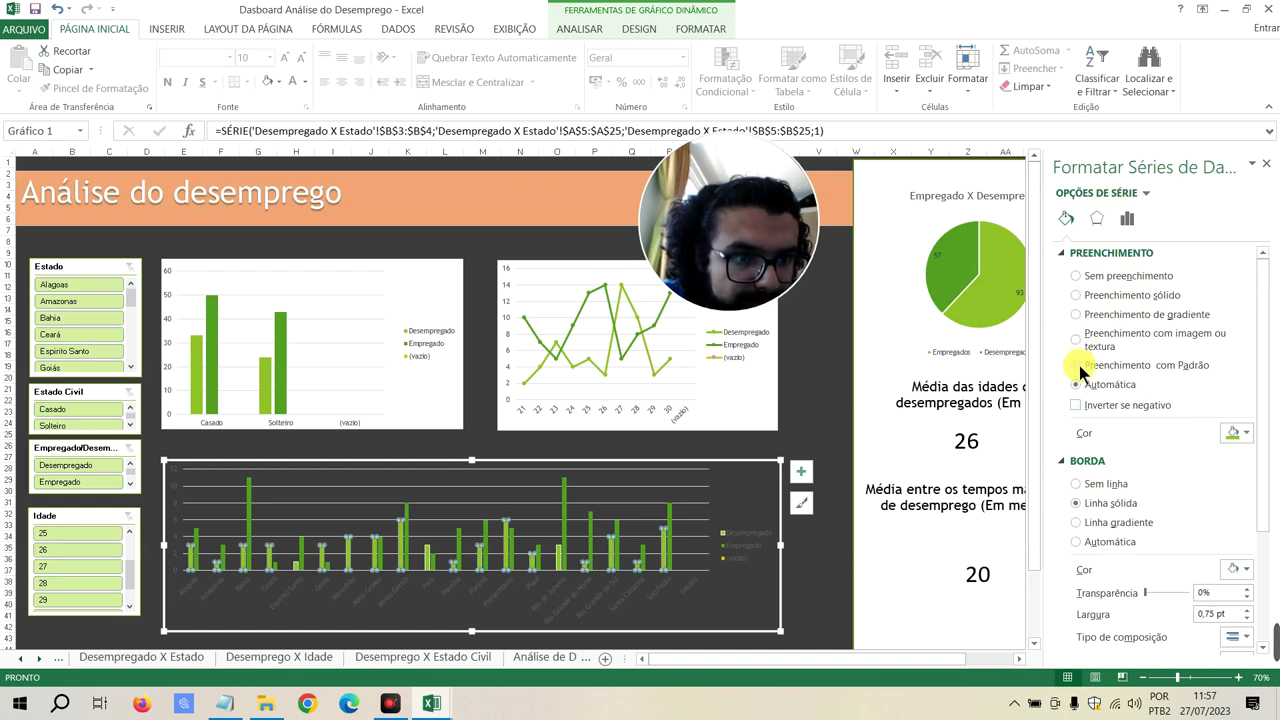
left_click(1077, 296)
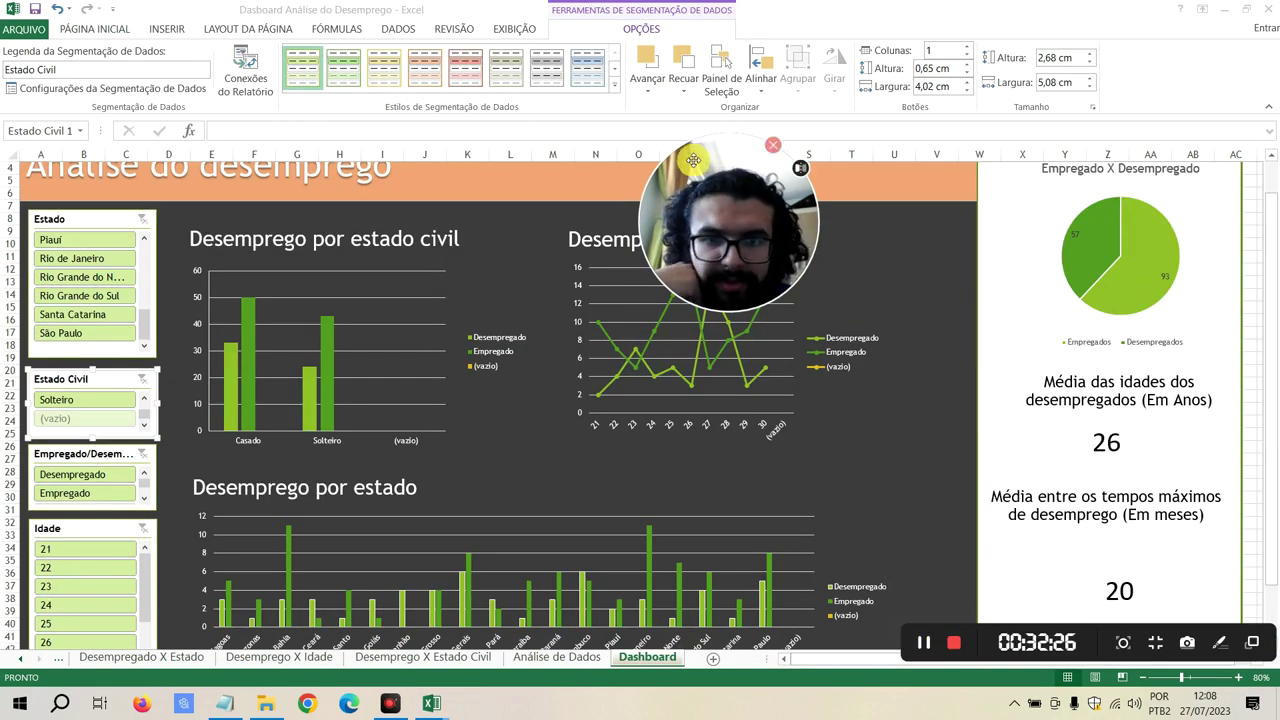
Drag the chart elements into place on the dashboard
left_click_drag(700, 163, 862, 178)
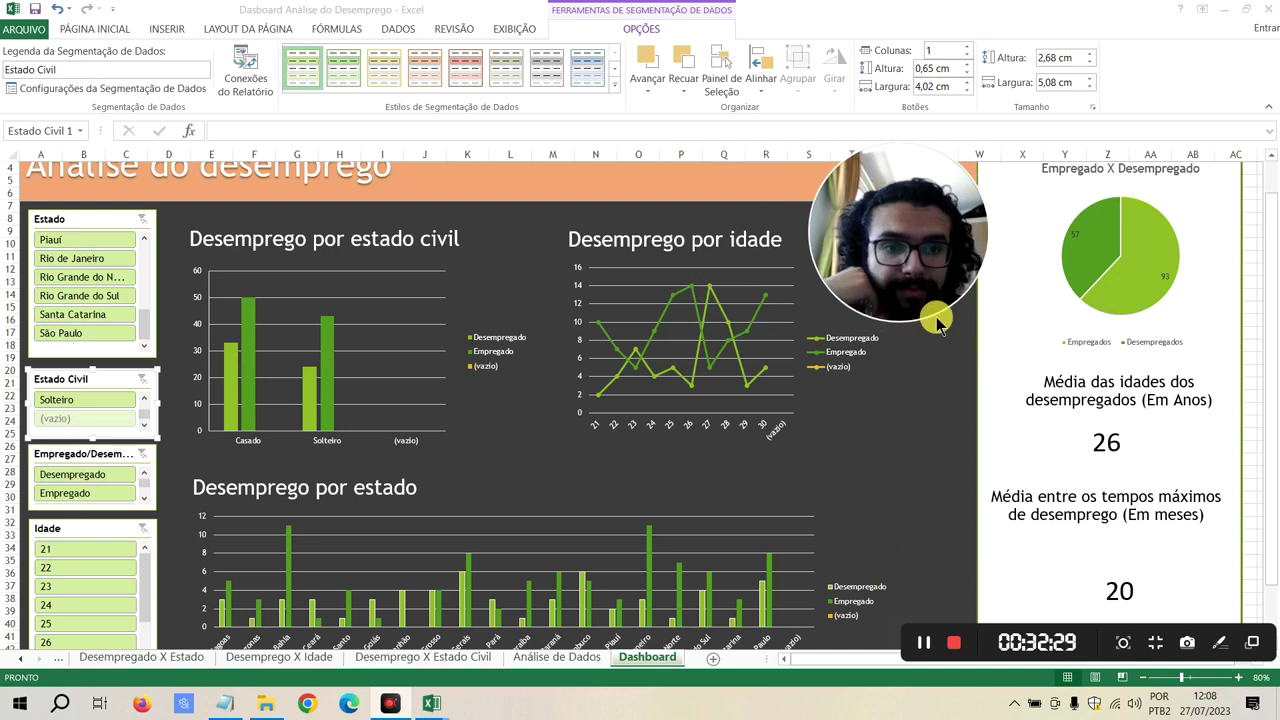
left_click_drag(937, 314, 922, 283)
mouse_move(875, 219)
left_mouse_down()
mouse_move(1082, 541)
mouse_move(915, 488)
left_mouse_up()
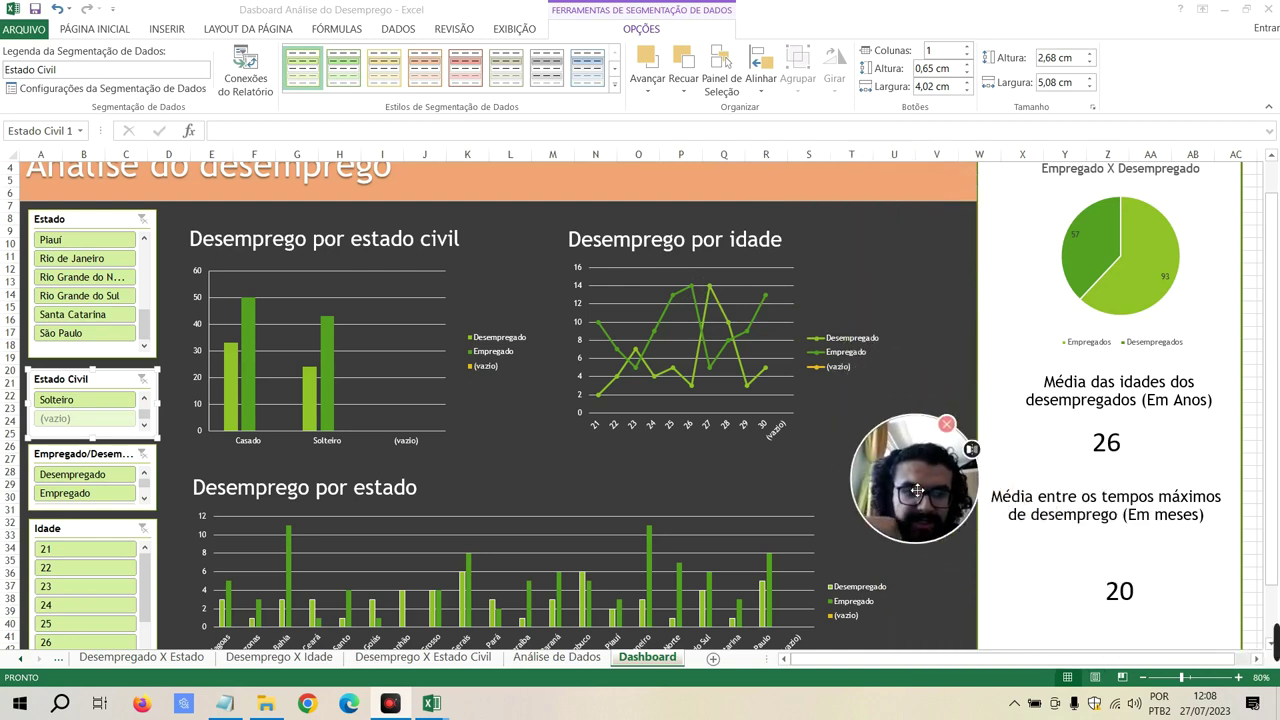
scroll(400, 300, "up", 1)
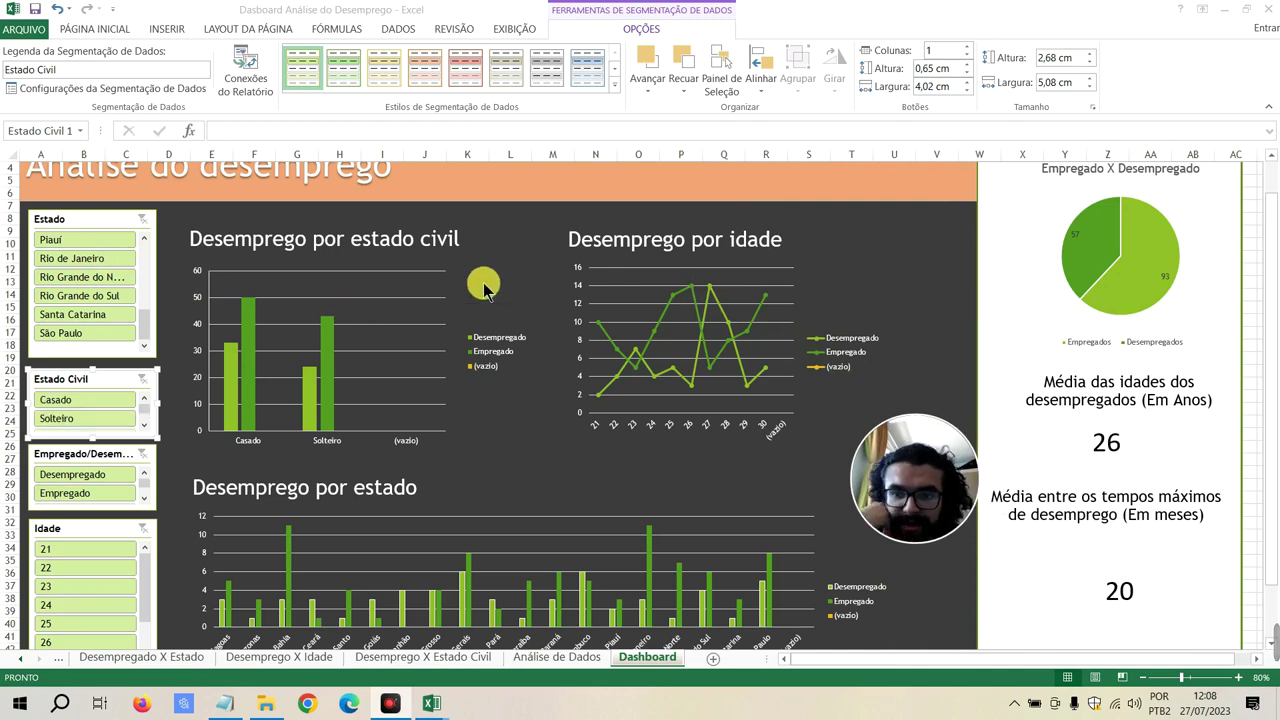
Select the Desemprego por estado civil title box and browse the Insert commands
left_click(386, 227)
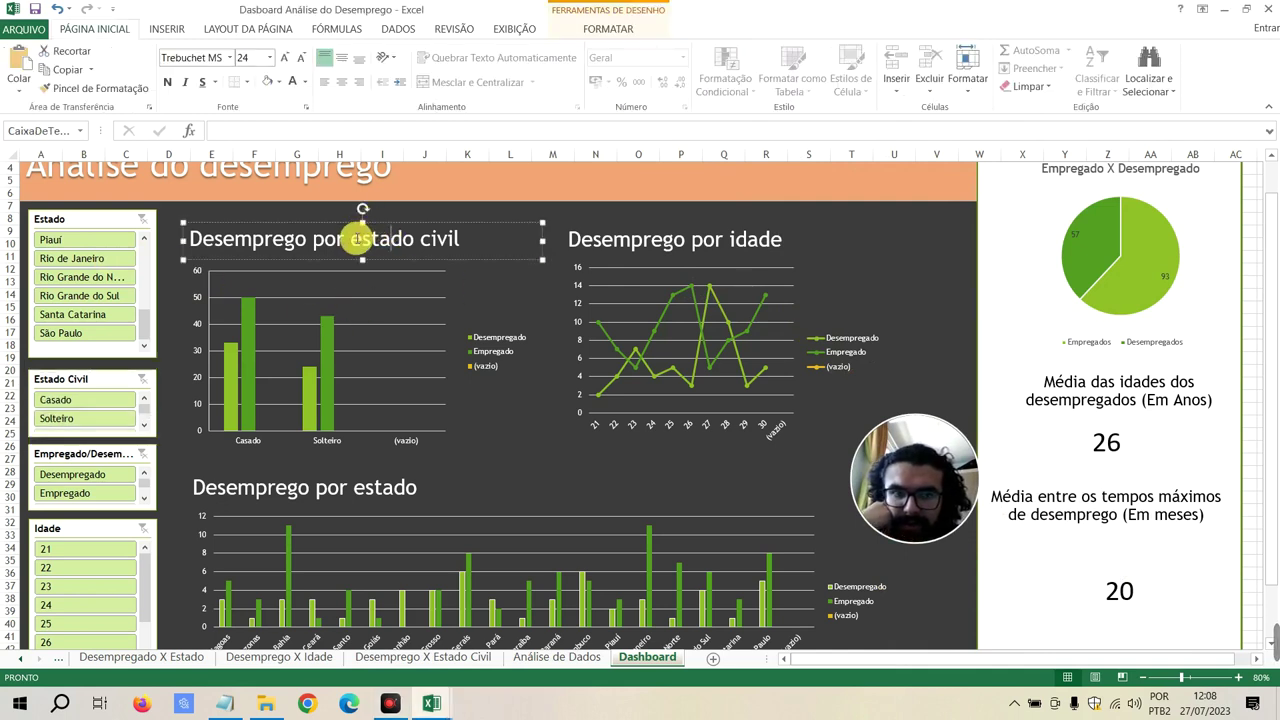
left_click(167, 28)
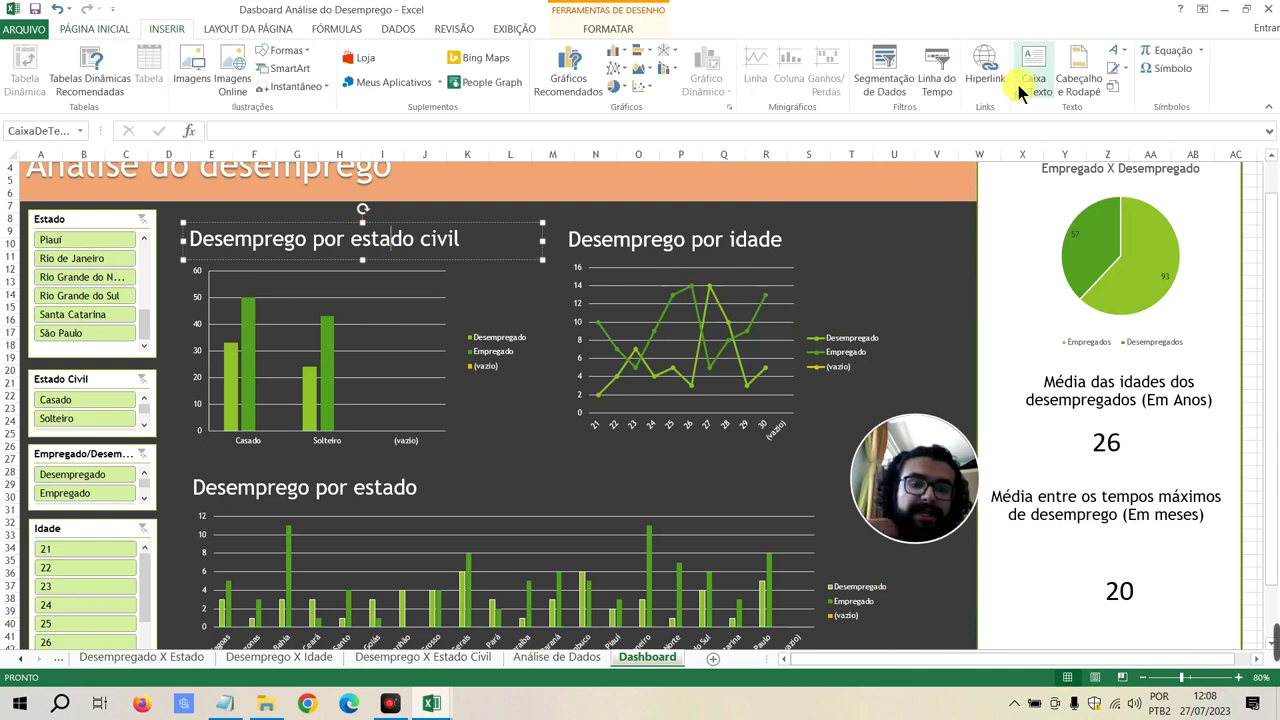
scroll(520, 429, "down", 1)
scroll(340, 433, "down", 1)
scroll(323, 449, "up", 2)
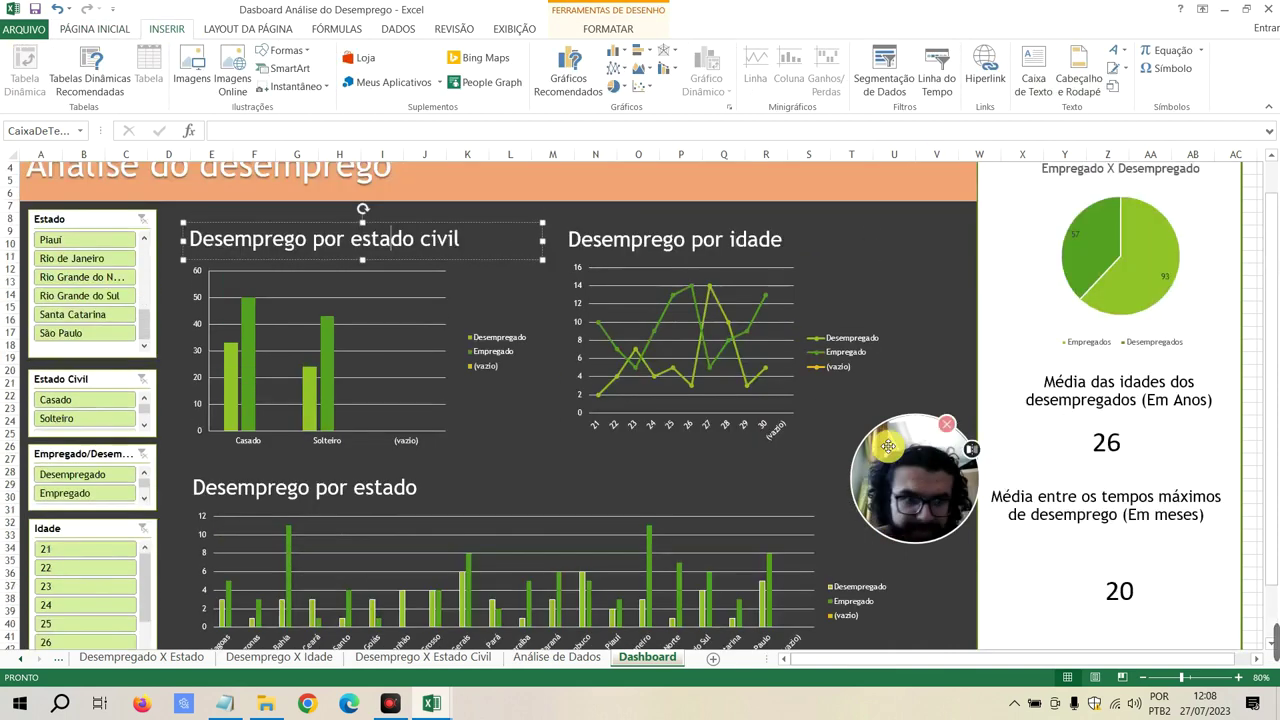
scroll(1012, 292, "up", 1)
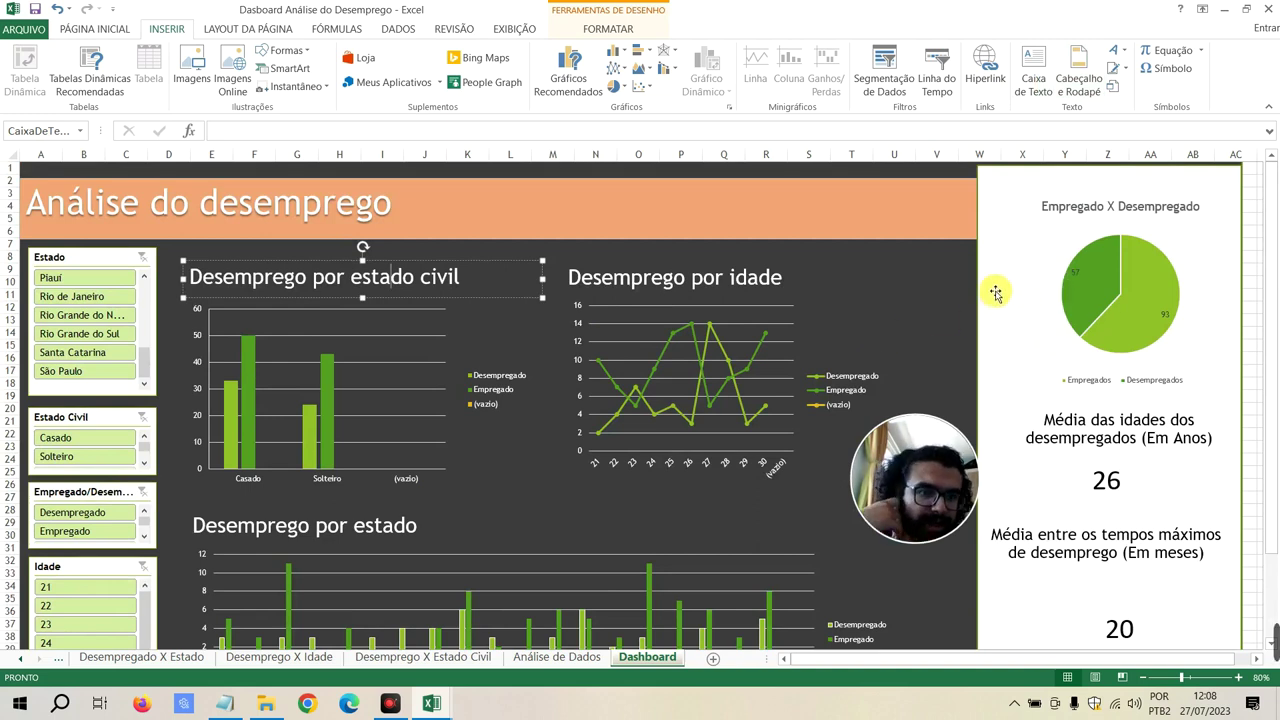
scroll(1093, 427, "down", 1)
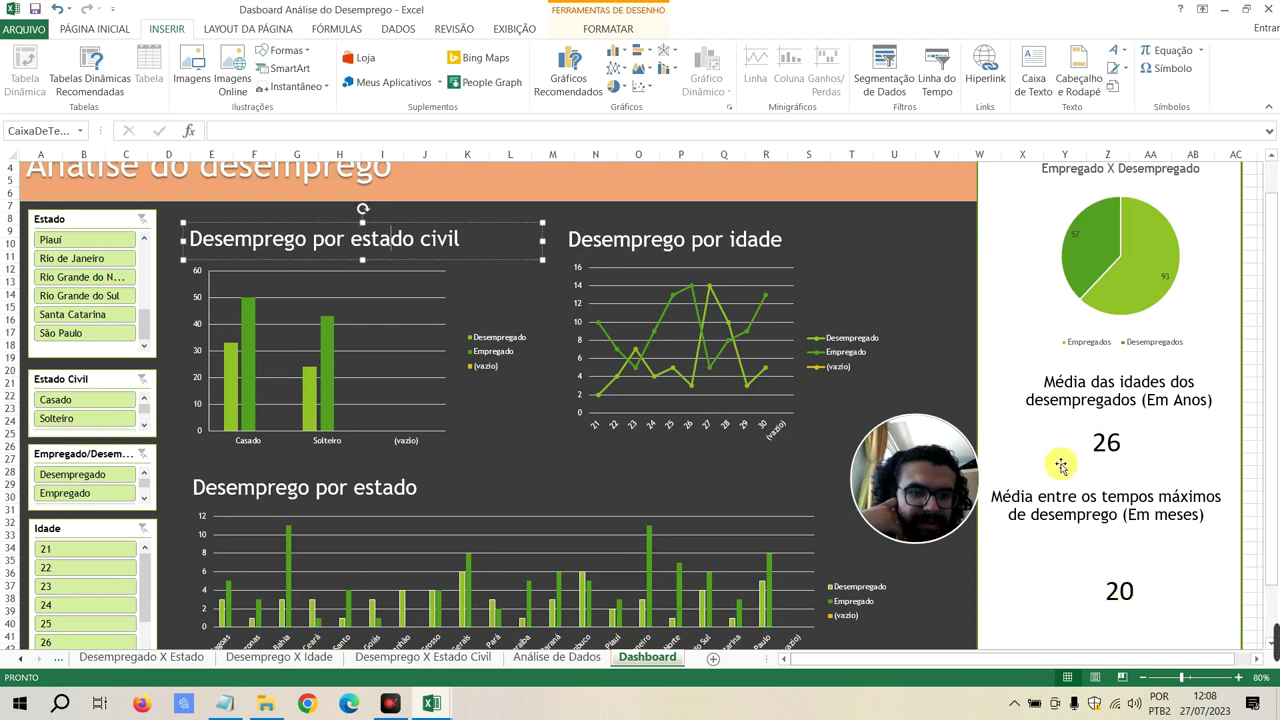
scroll(345, 483, "down", 1)
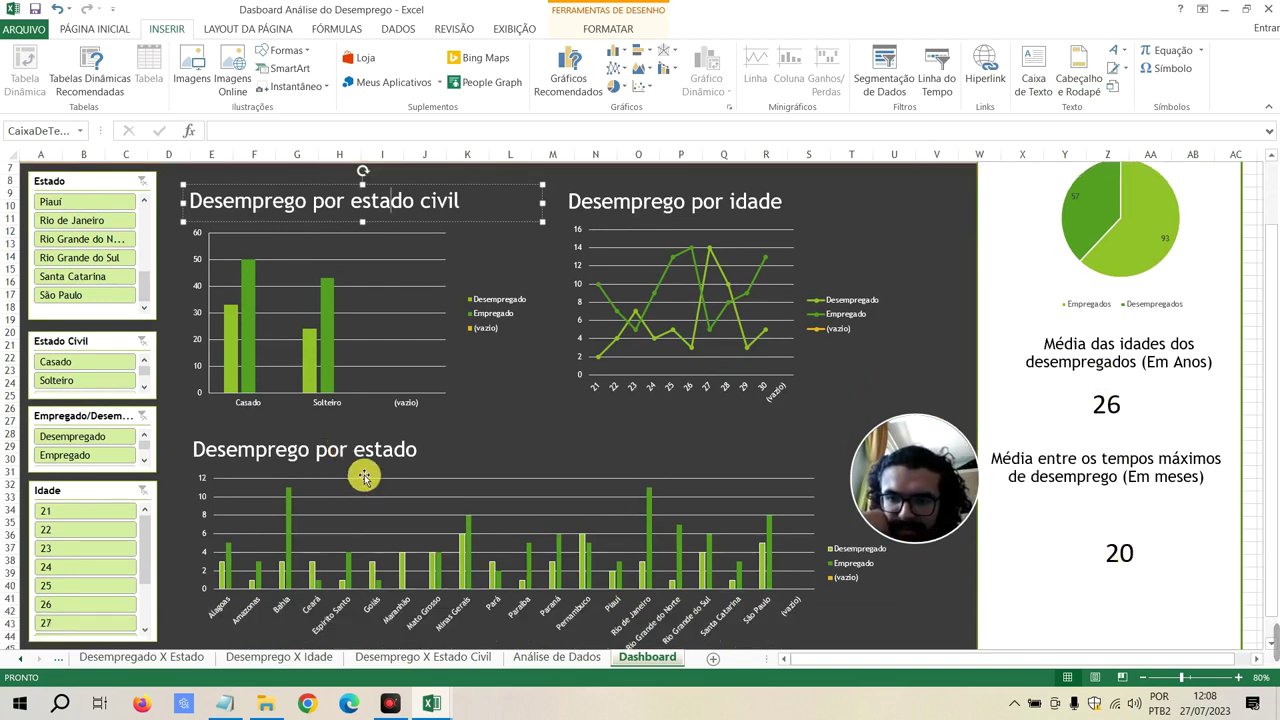
Open formatting for the Desemprego por estado chart's plot area and value axis
left_click(380, 500)
left_click(433, 477)
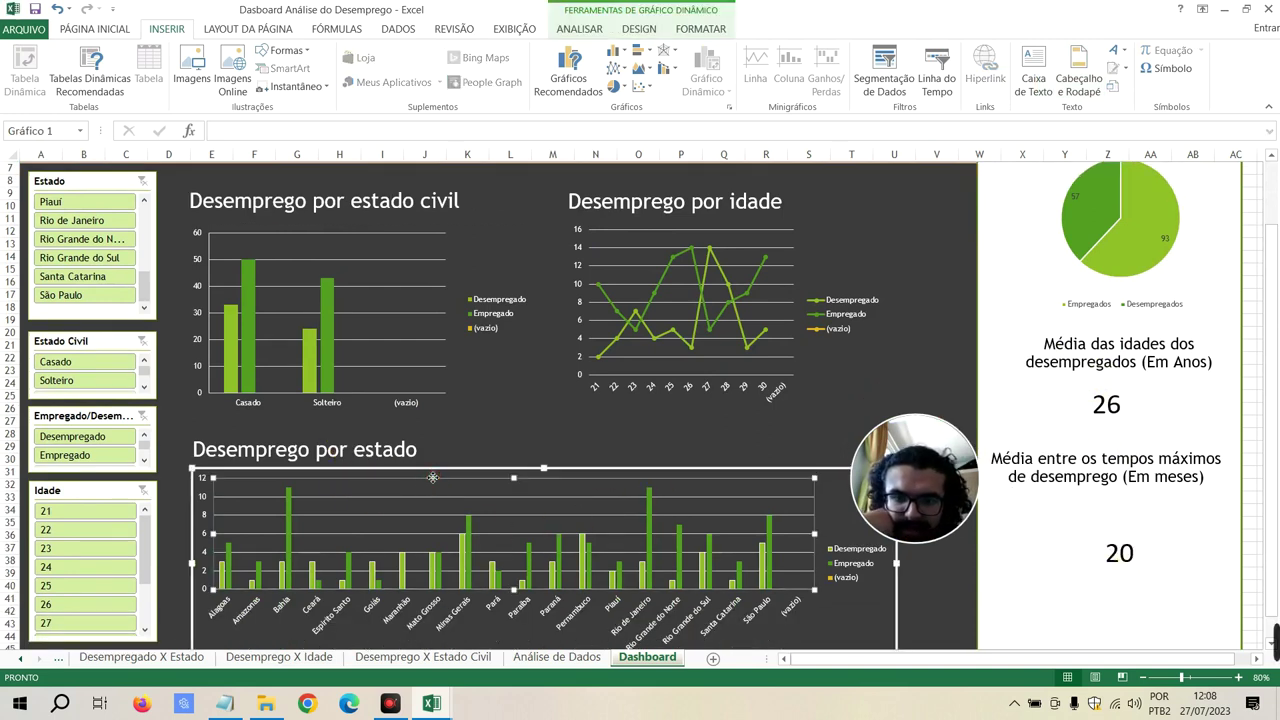
double_click(433, 477)
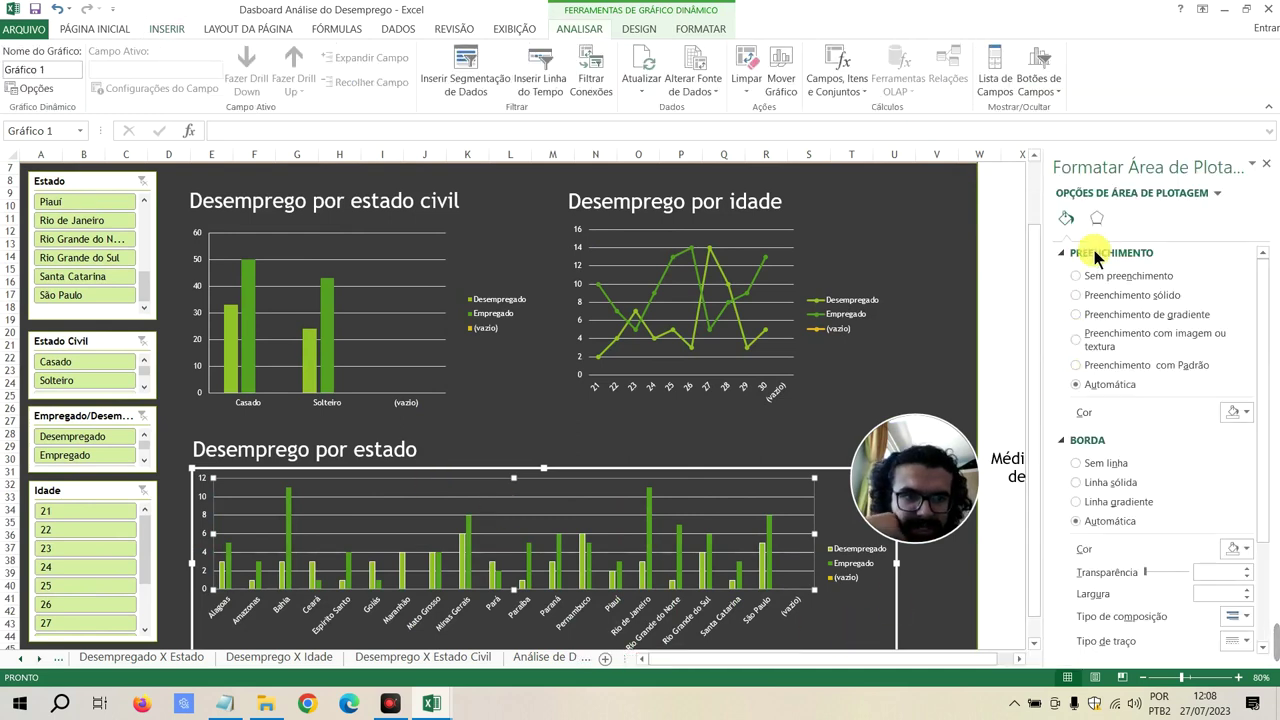
left_click(204, 506)
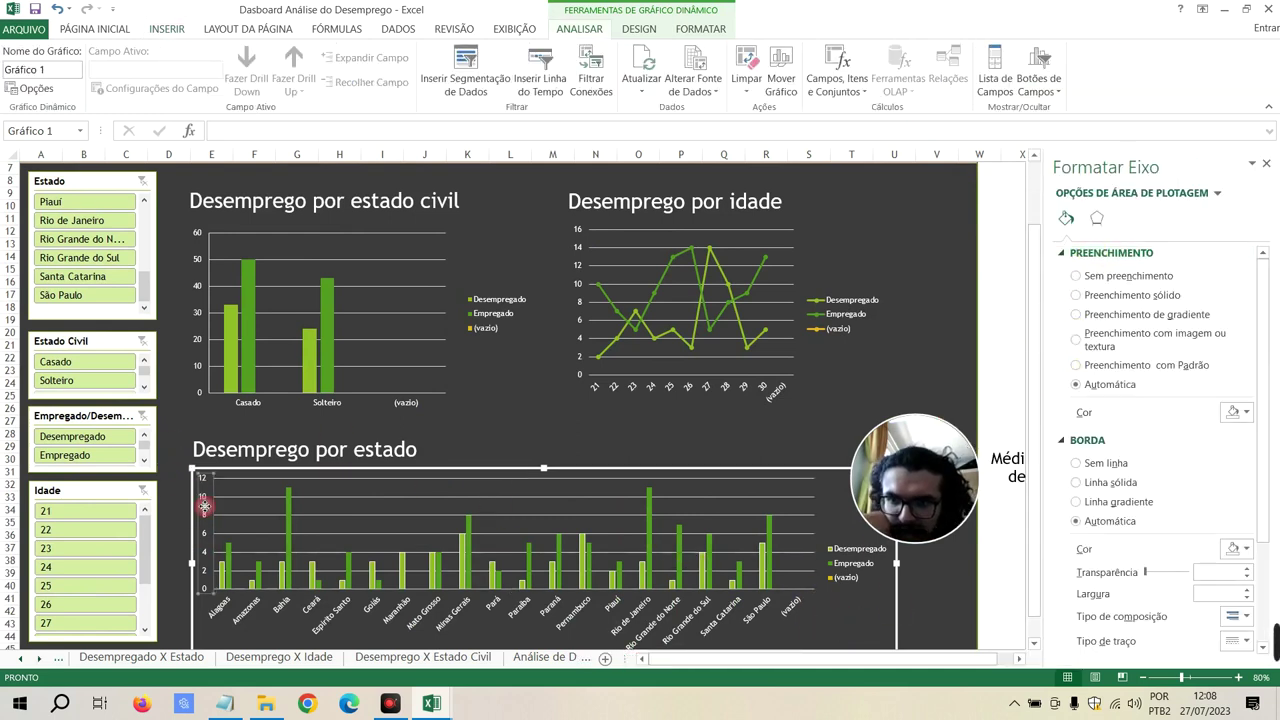
Show Format Axis for the Desemprego por estado civil chart's value axis
left_click(200, 350)
left_click(196, 288)
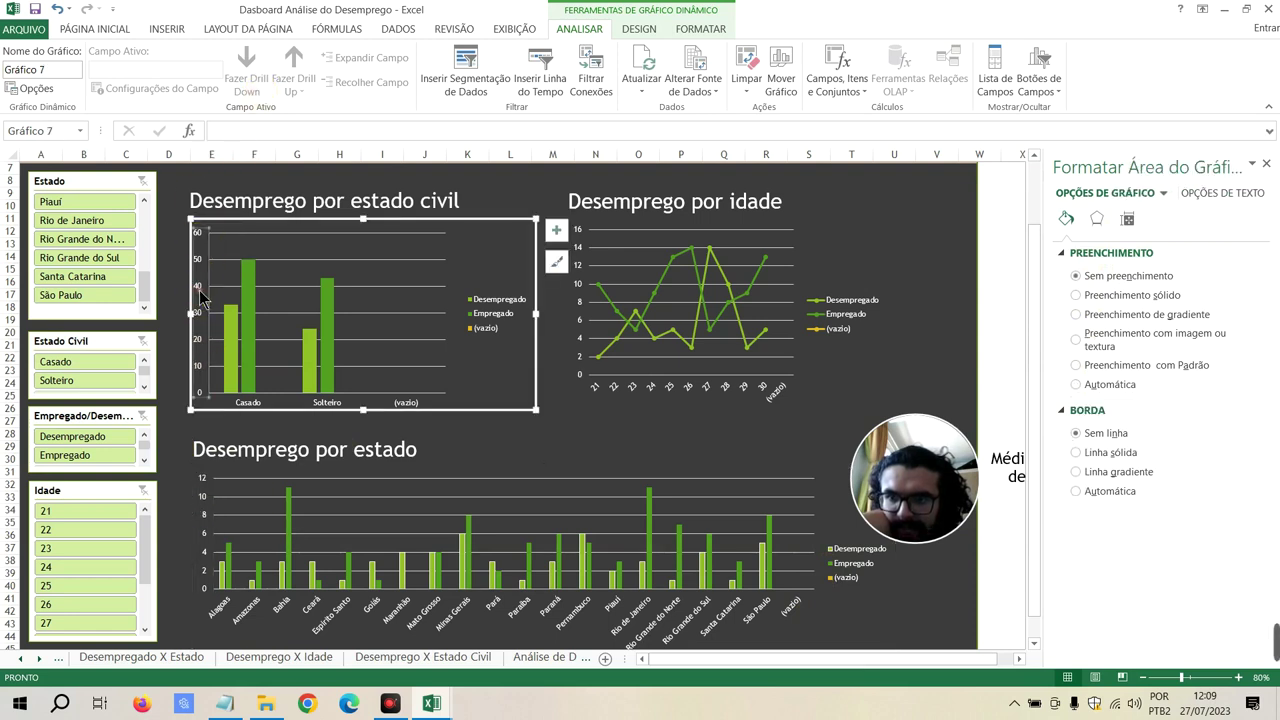
left_click(110, 29)
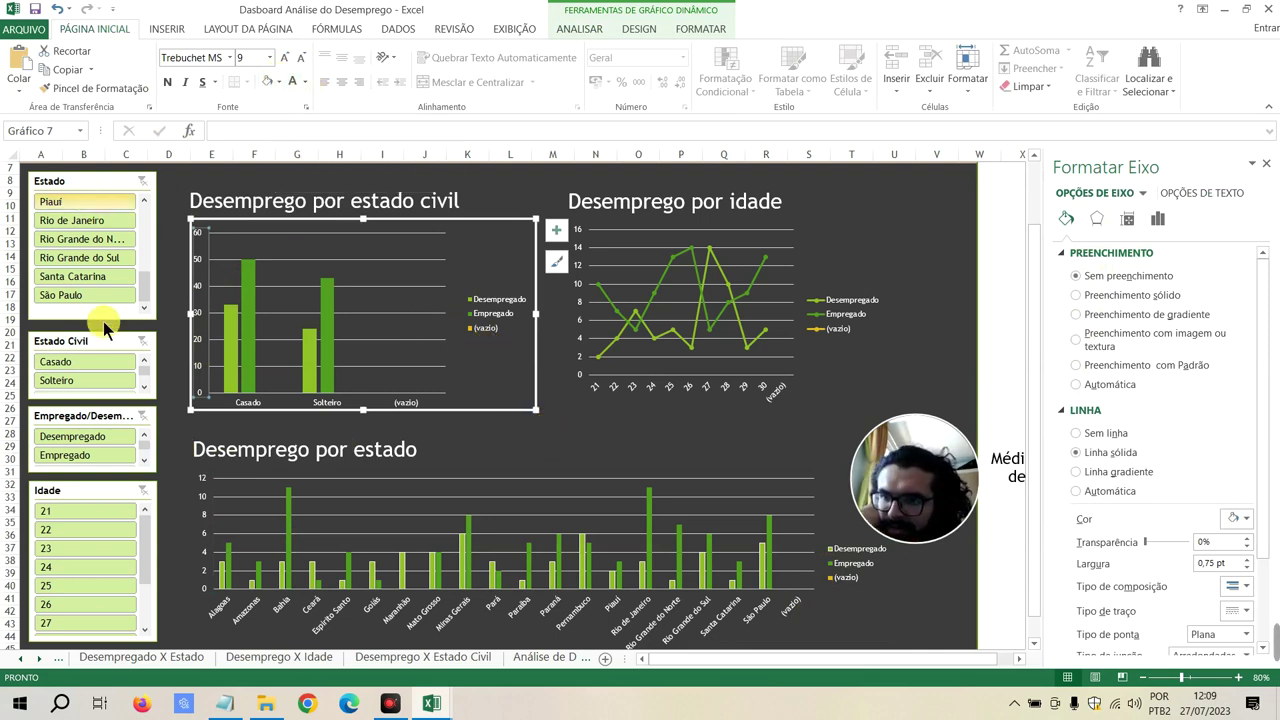
scroll(107, 430, "down", 4)
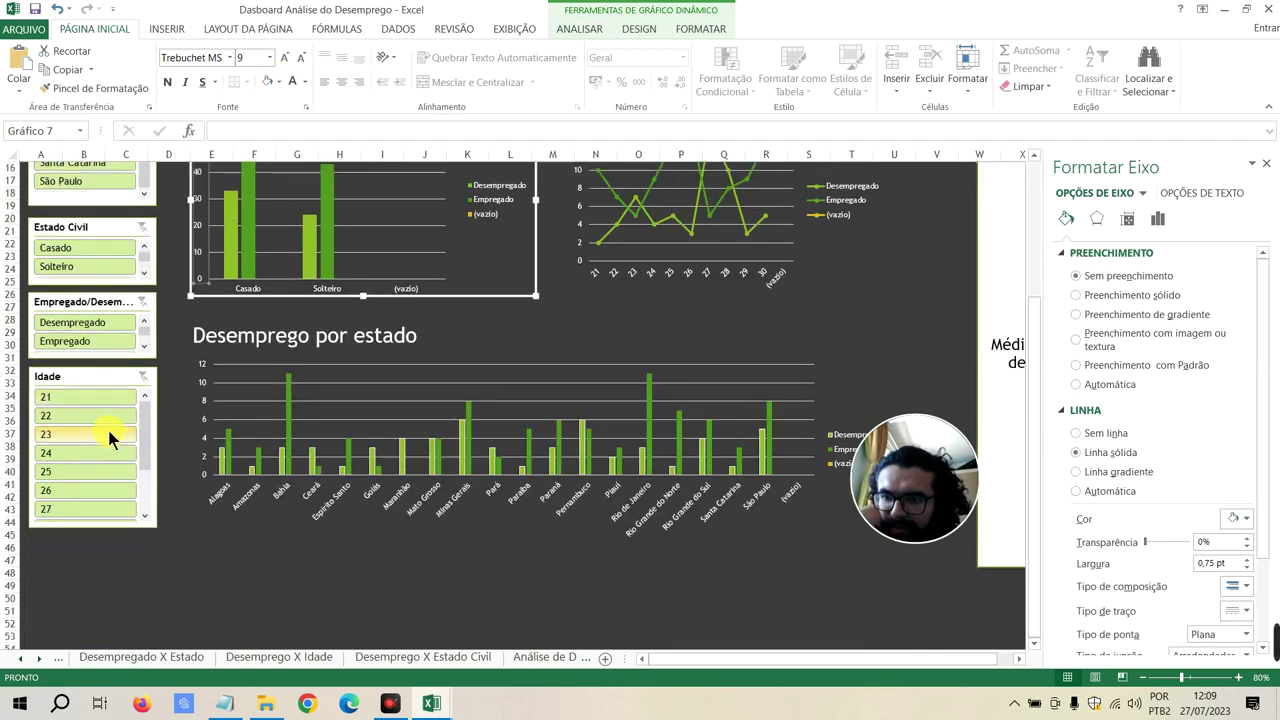
scroll(90, 435, "down", 5)
scroll(90, 435, "up", 9)
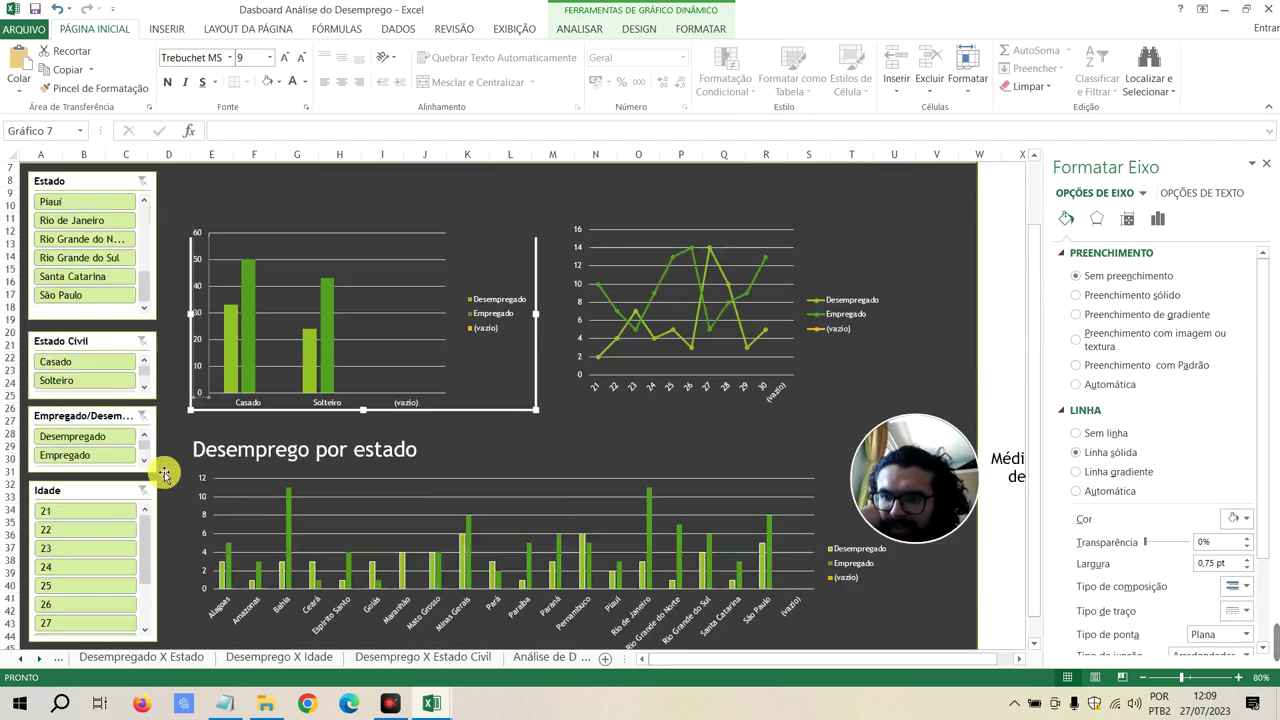
left_click(88, 497)
Tick 'Ocultar itens sem dados' in the Idade slicer's settings
scroll(86, 532, "down", 2)
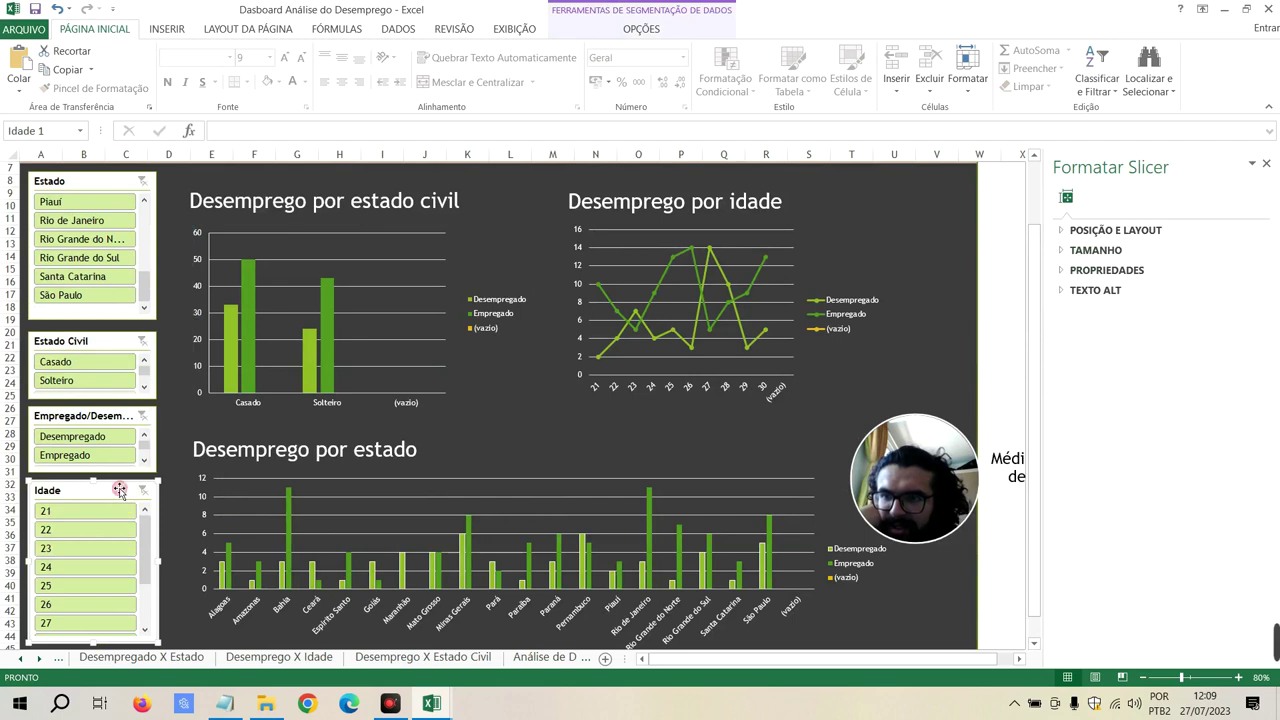
left_click(166, 28)
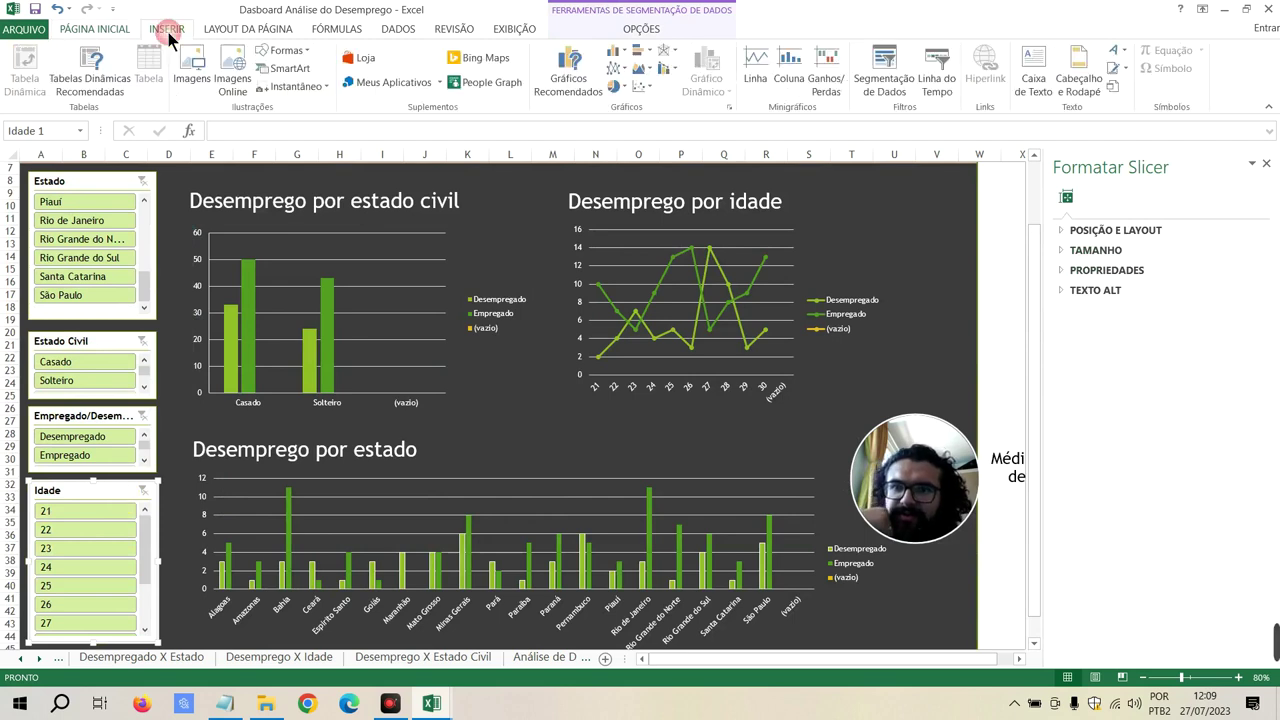
left_click(255, 33)
left_click(336, 28)
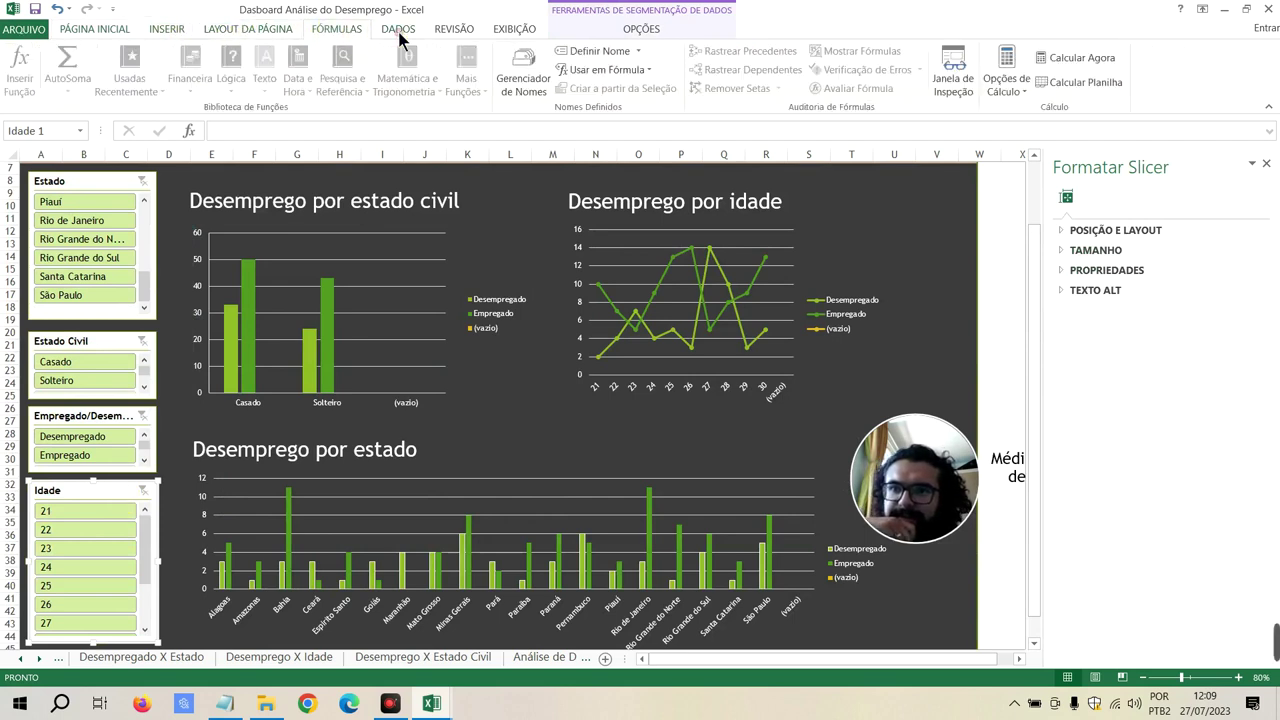
left_click(399, 30)
left_click(460, 30)
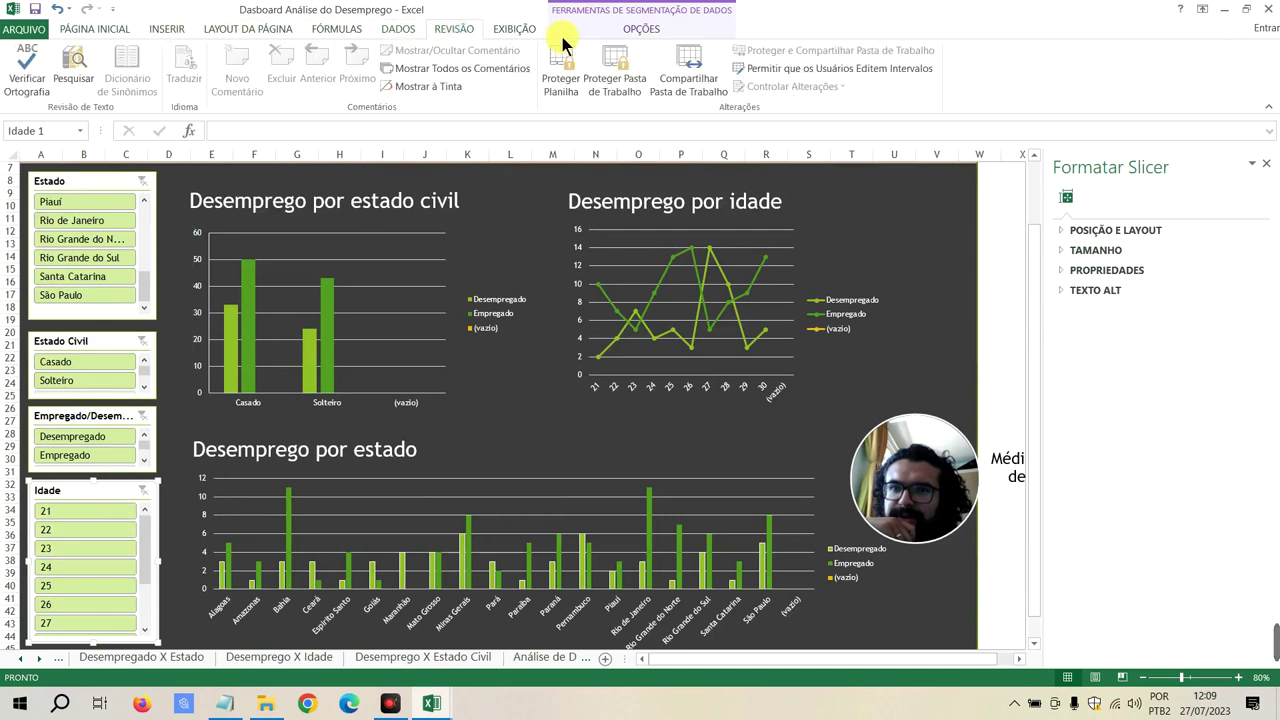
left_click(610, 30)
left_click(90, 88)
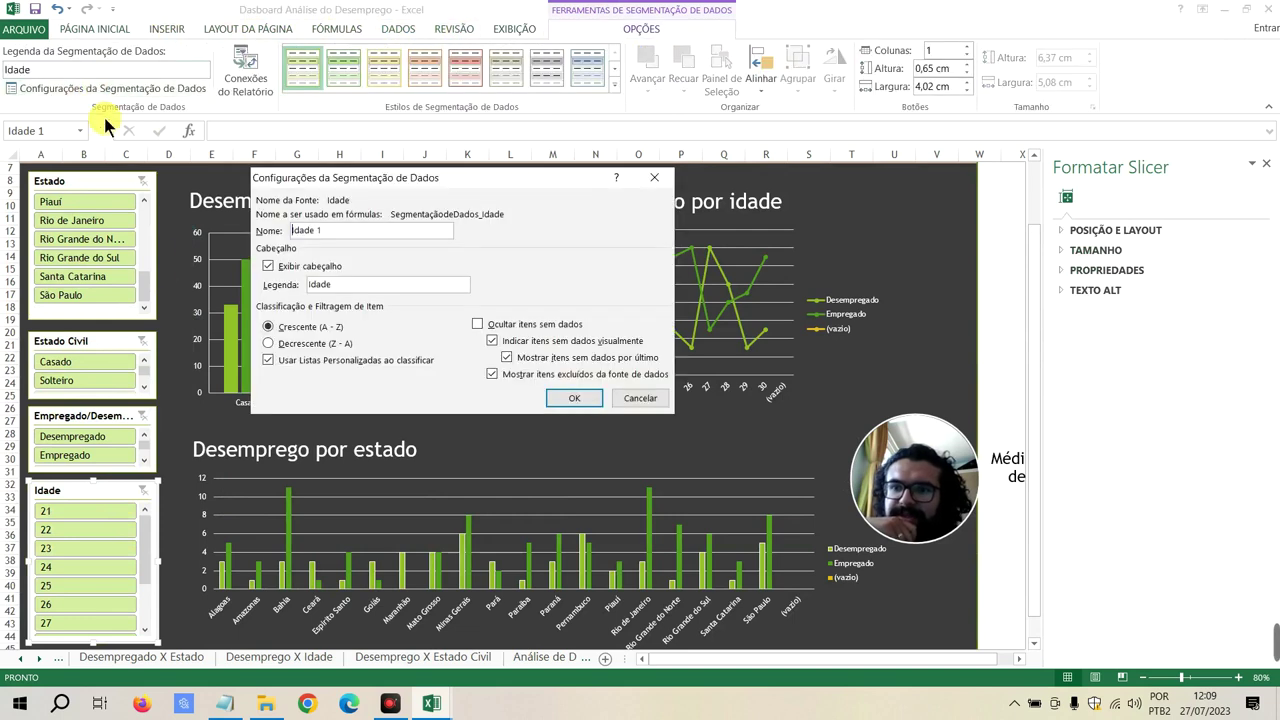
left_click(477, 324)
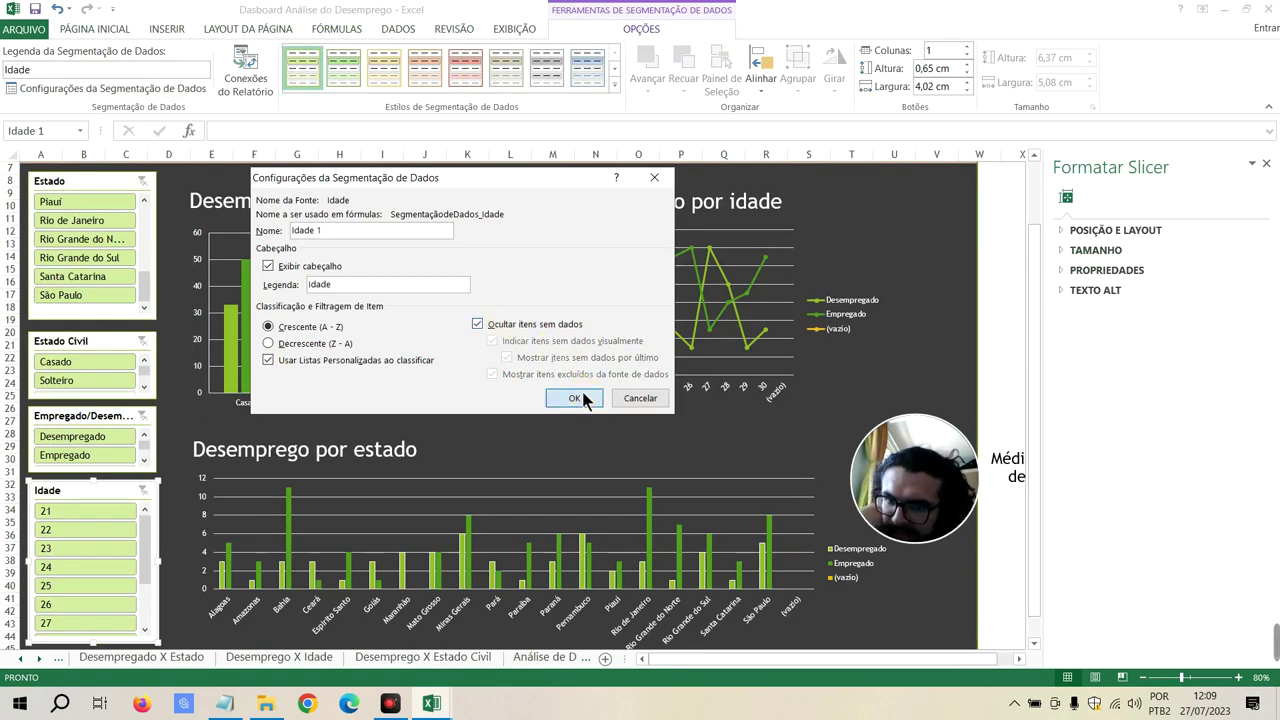
left_click(575, 398)
Set the Estado Civil slicer to hide items without data, leaving Empregado/Desempregado unchanged
left_click(98, 416)
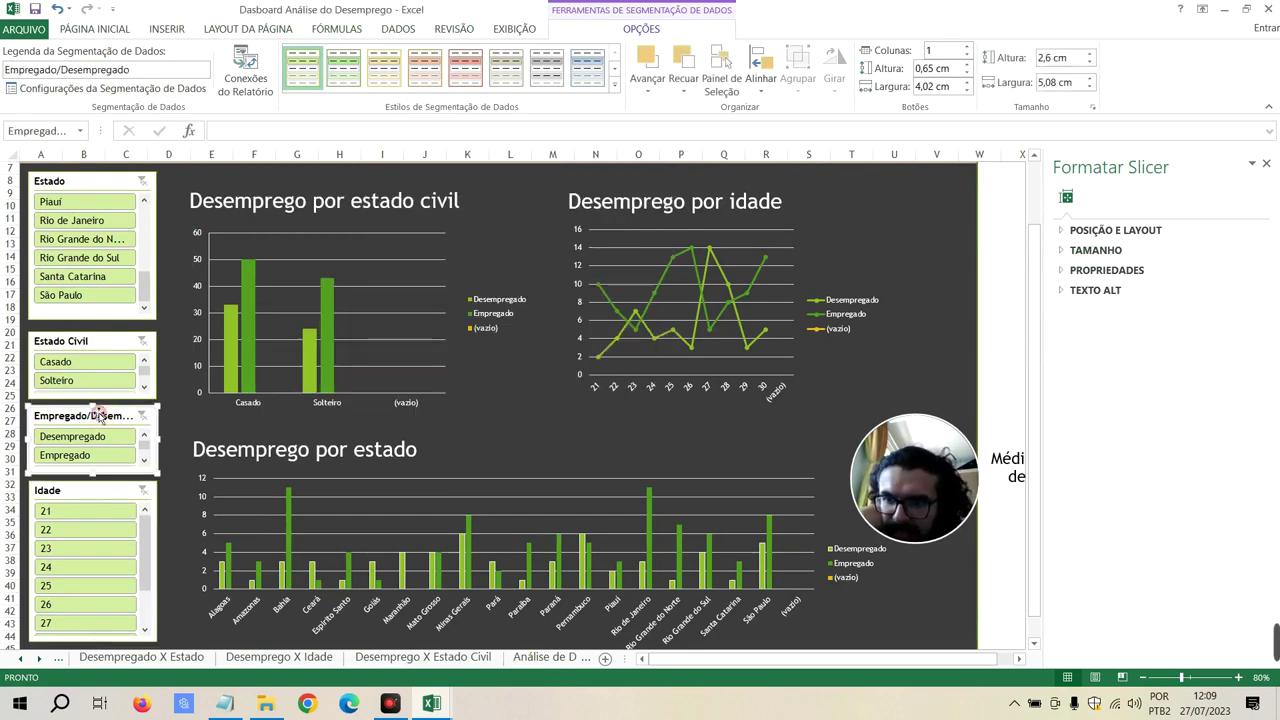
left_click(181, 93)
left_click(563, 398)
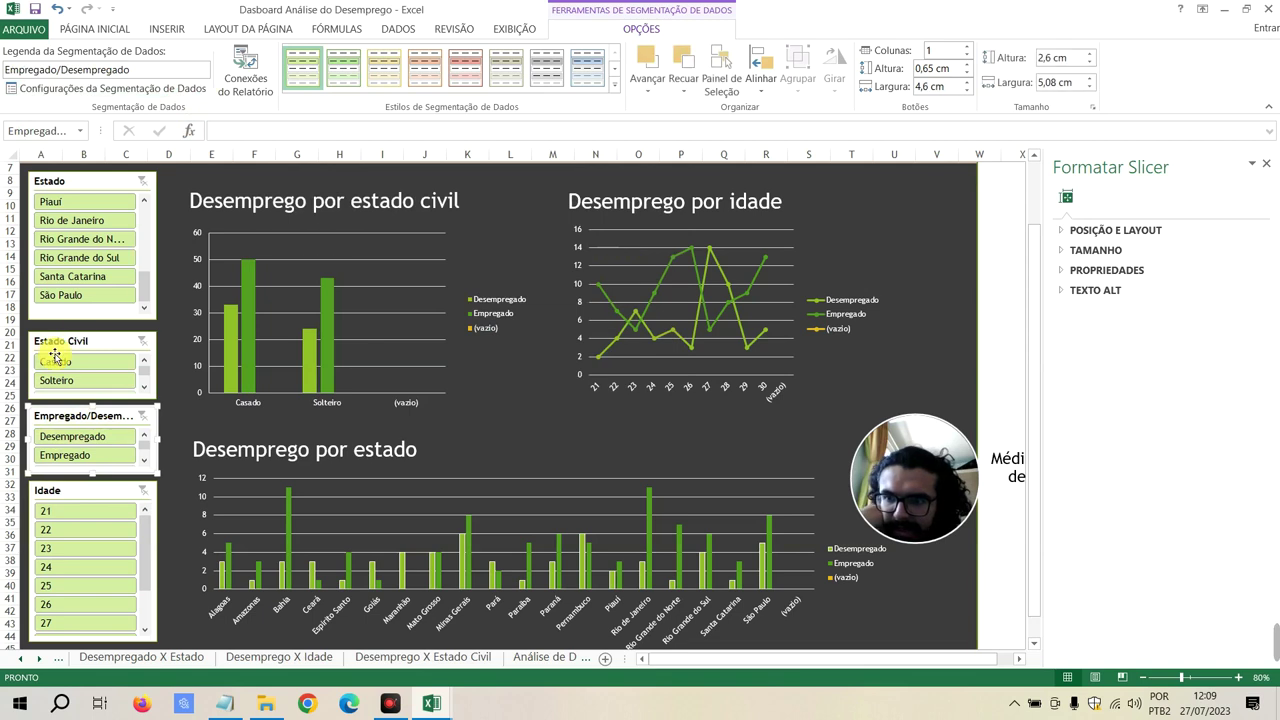
left_click(70, 341)
left_click(248, 64)
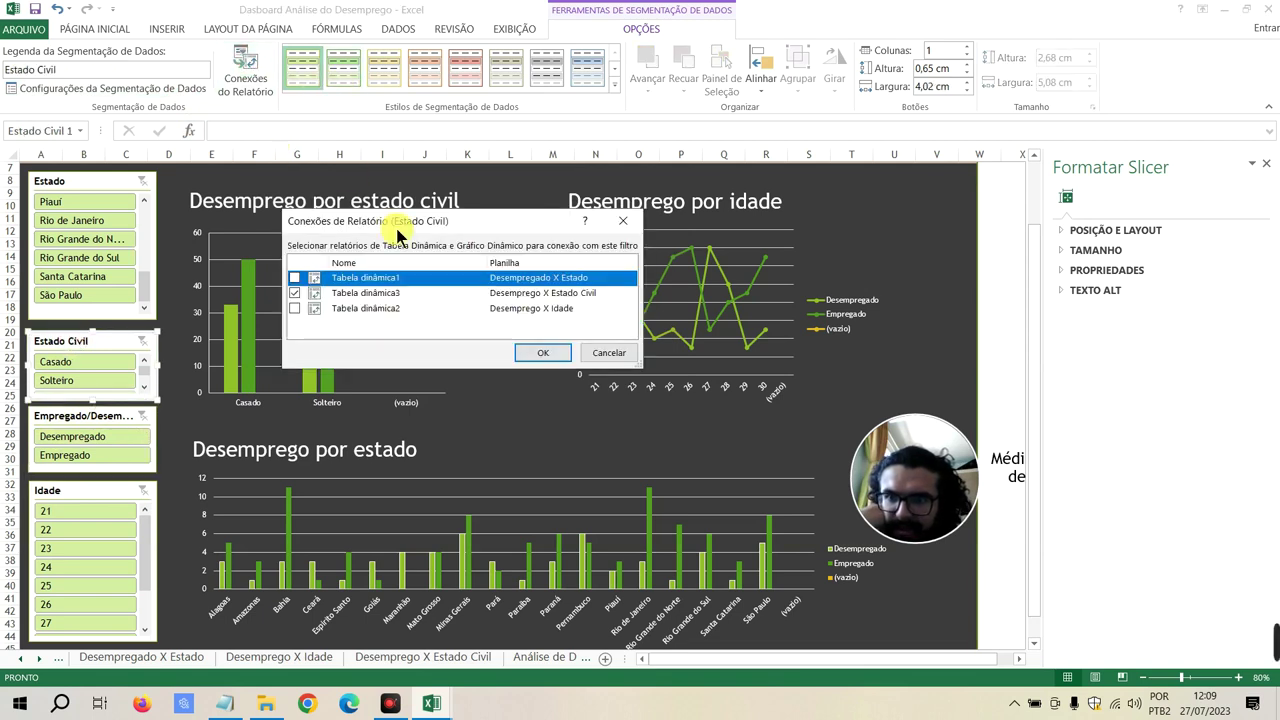
left_click(604, 356)
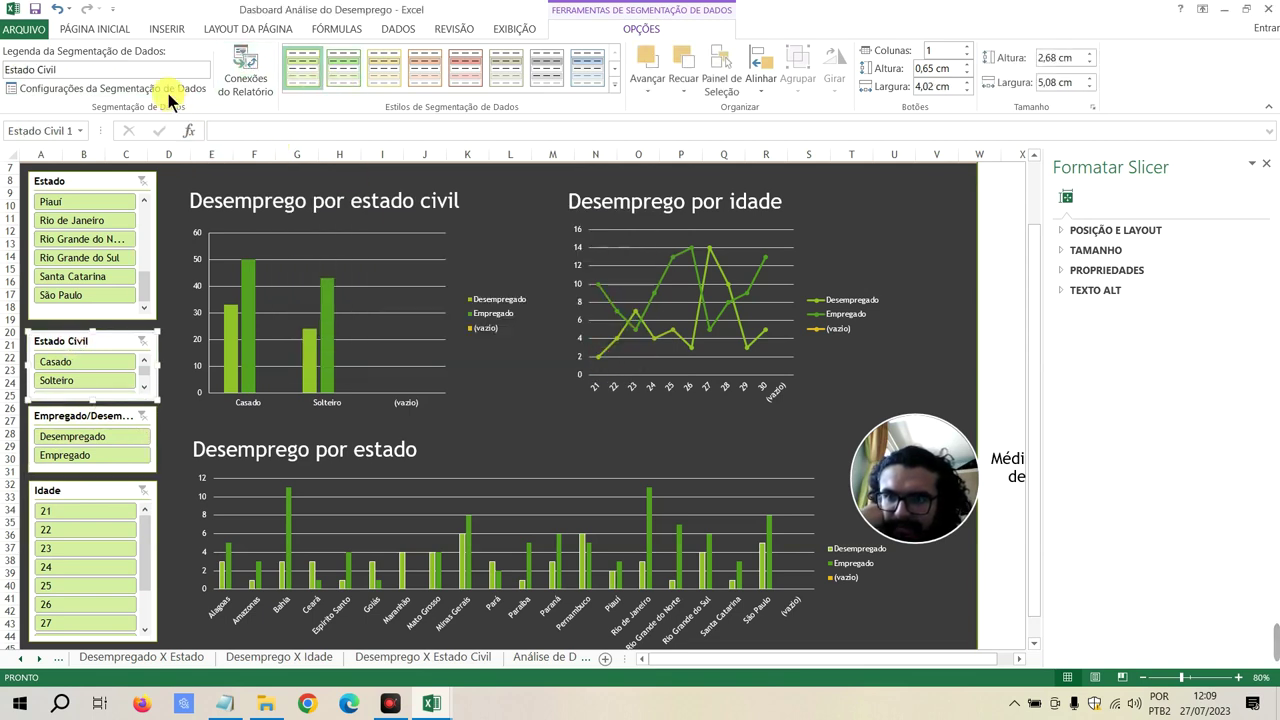
left_click(166, 88)
left_click(478, 324)
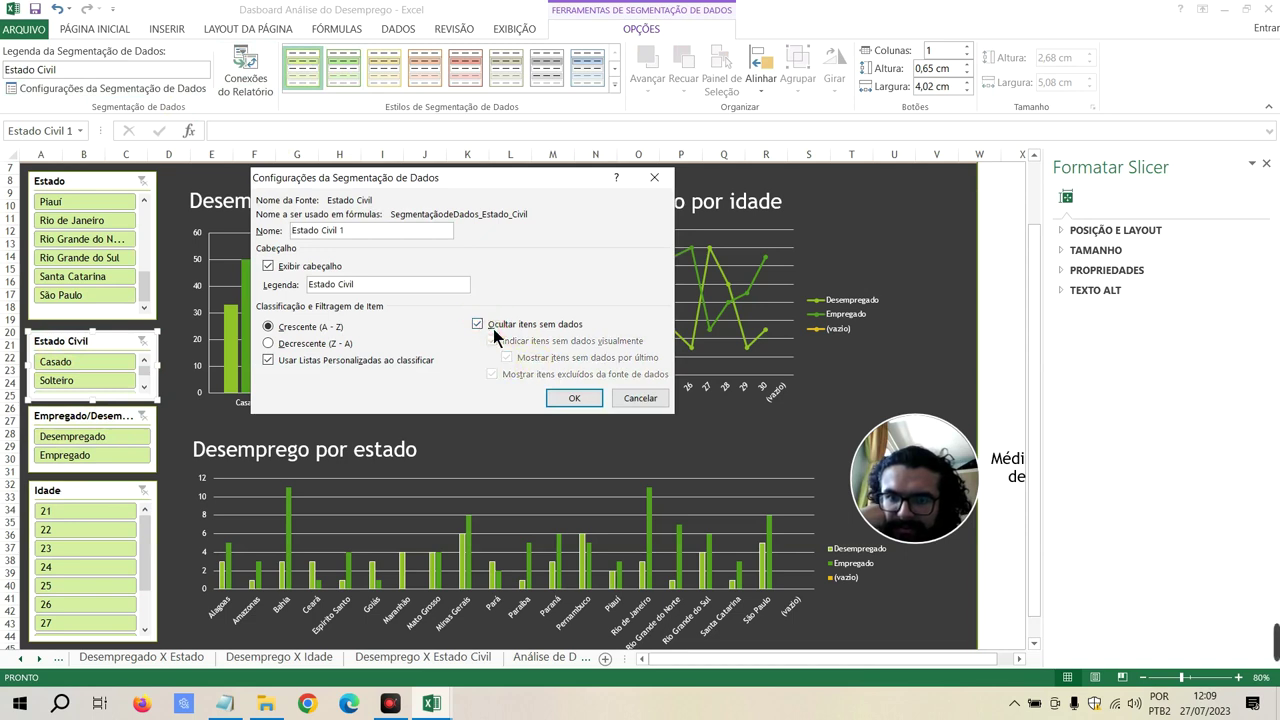
left_click(574, 398)
left_click(466, 352)
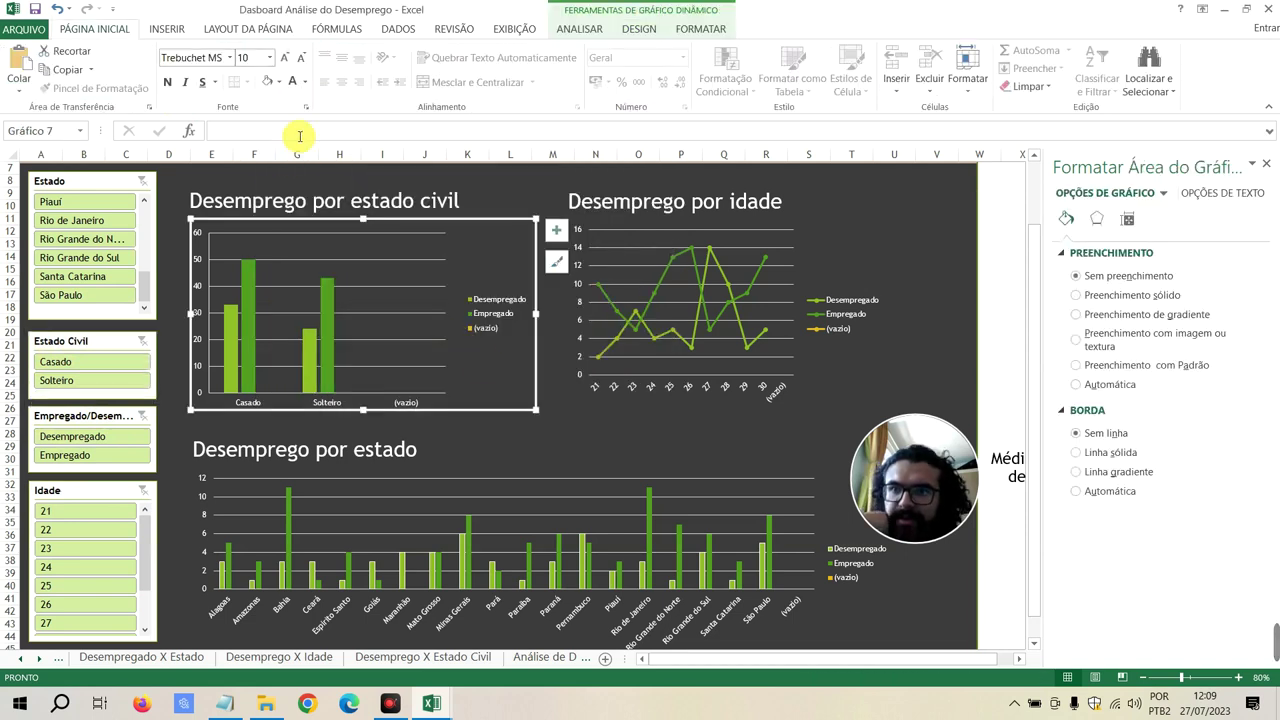
left_click(587, 32)
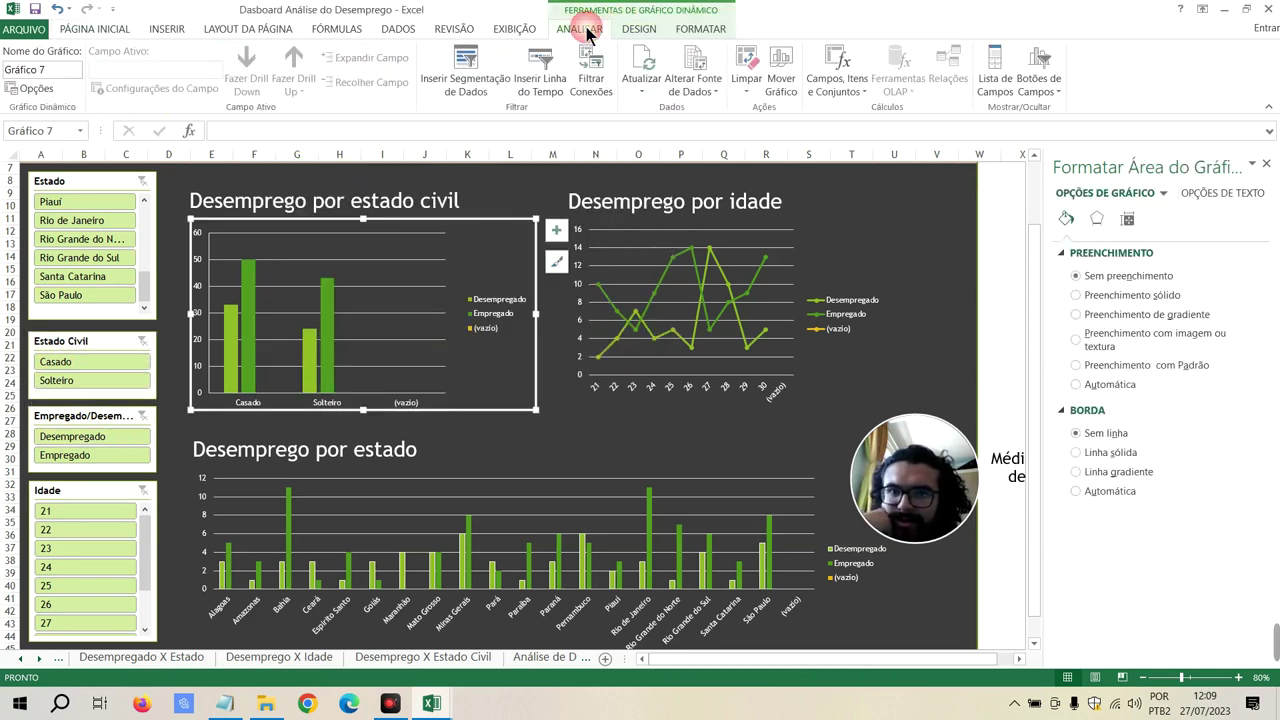
left_click(638, 30)
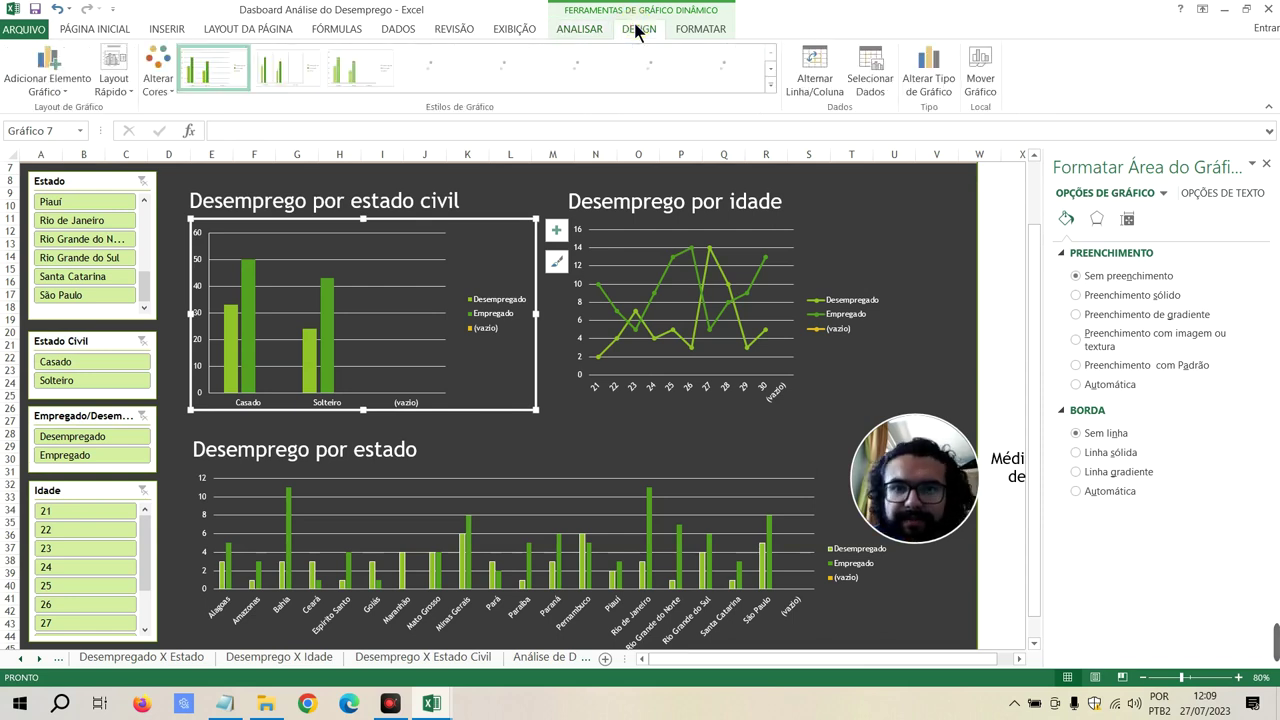
left_click(694, 29)
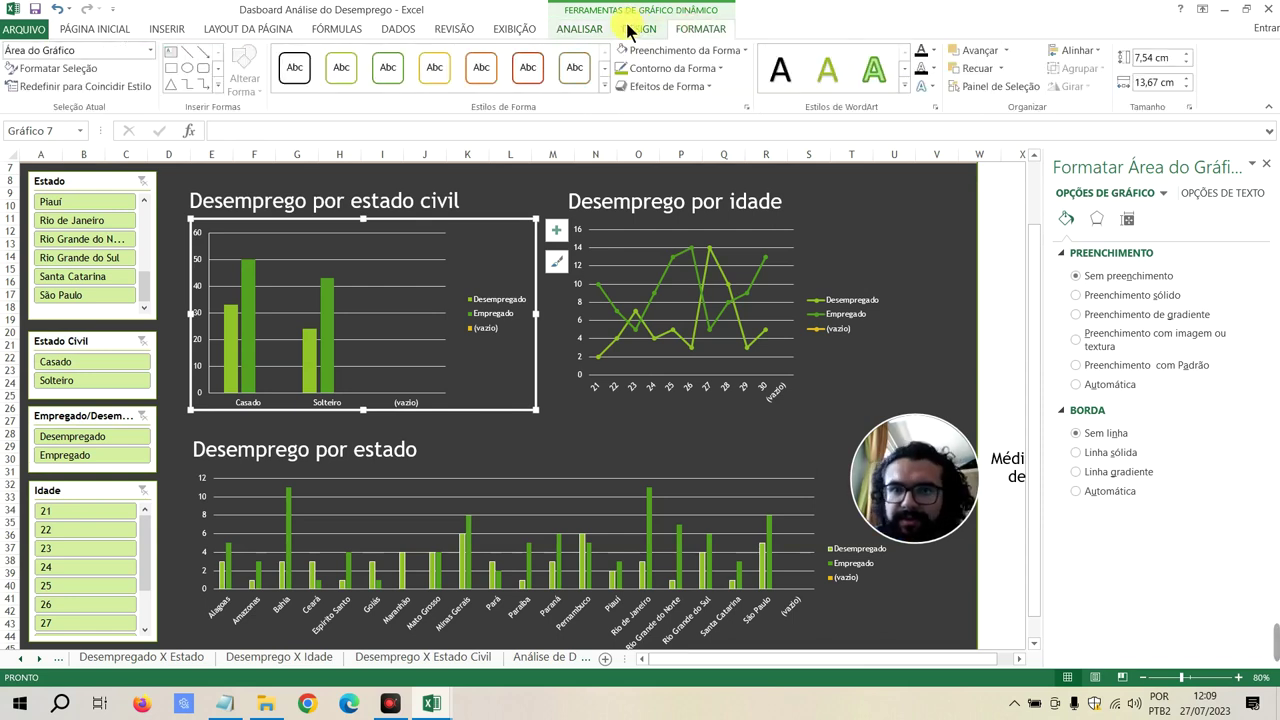
left_click(566, 30)
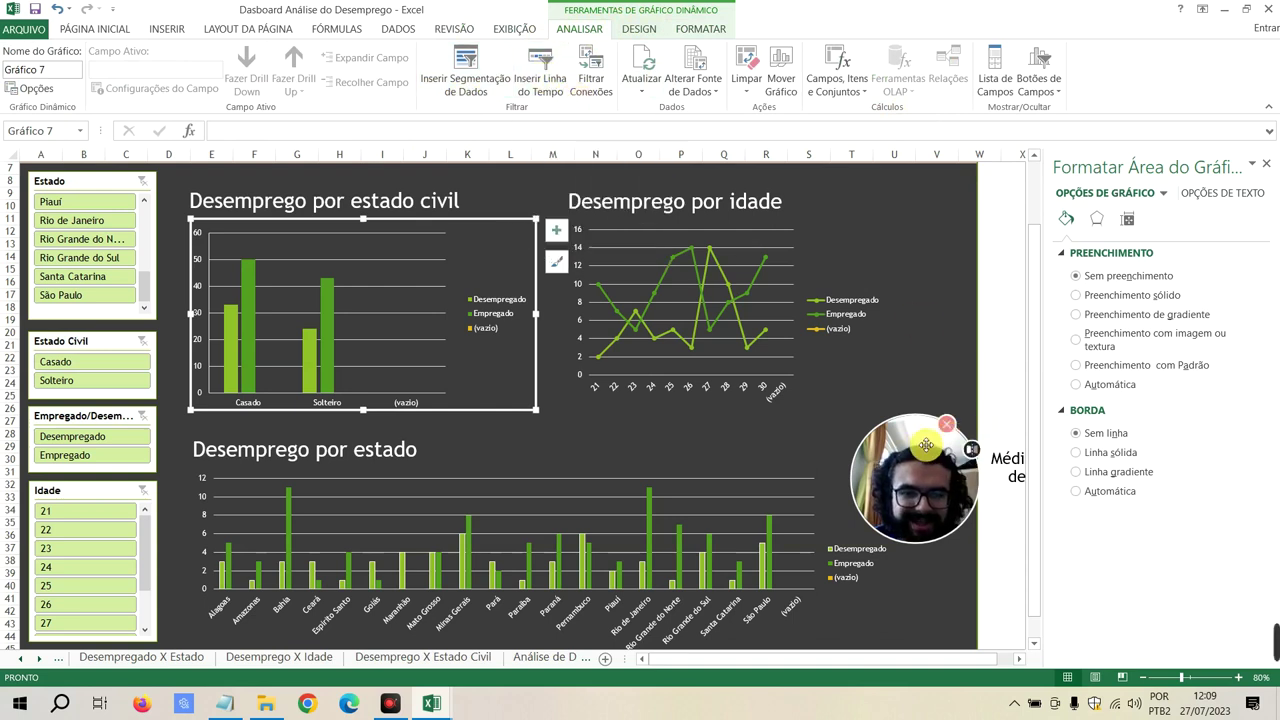
left_click_drag(926, 445, 1038, 222)
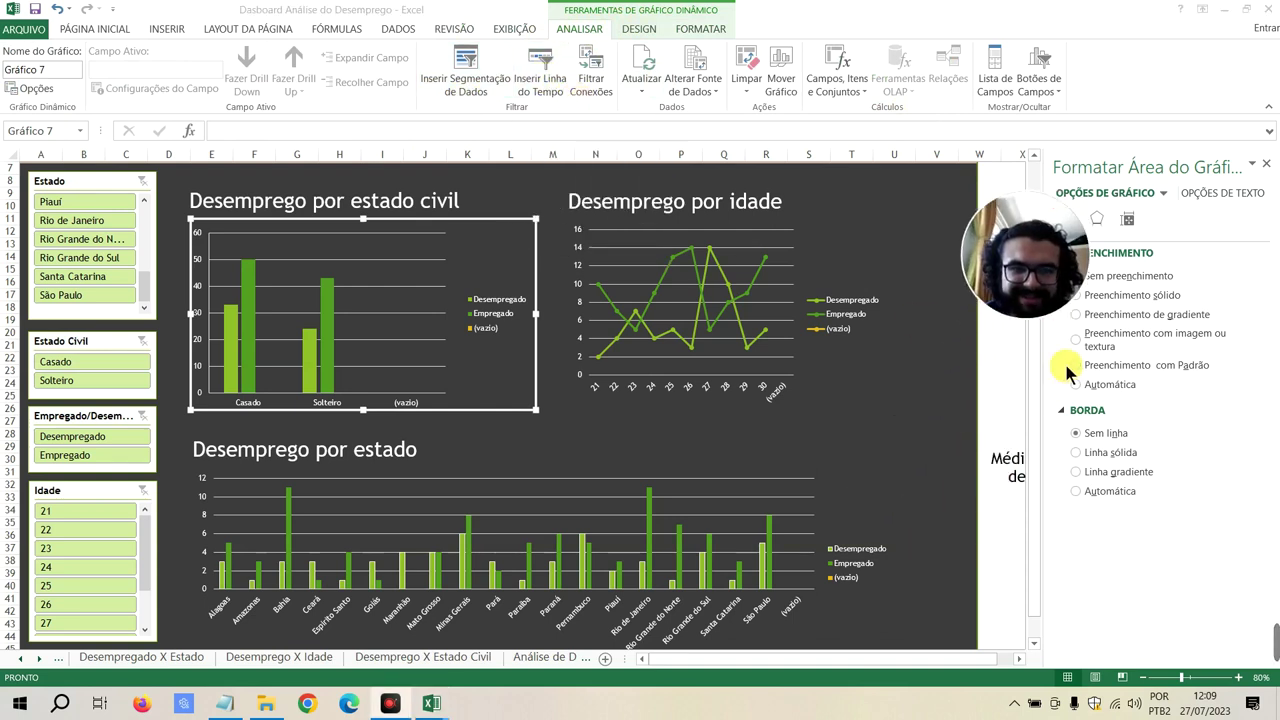